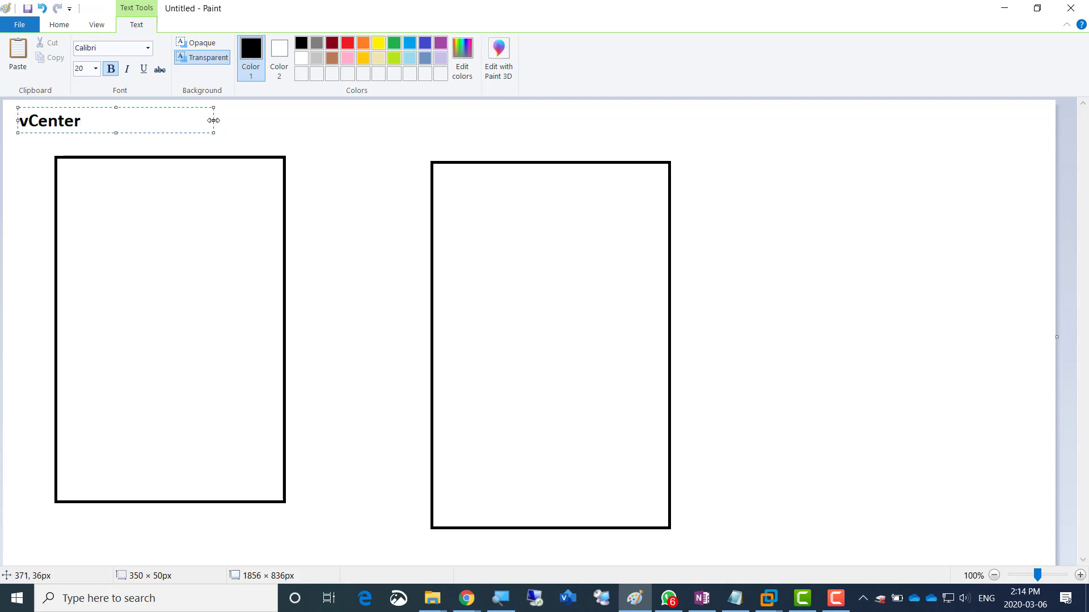
- Widen the vCenter text box in Paint, add a new line below it, and switch to OneNote
{"action": "left_click_drag", "start_coordinate": [213, 120], "coordinate": [412, 113]}
{"action": "key", "text": "Return"}
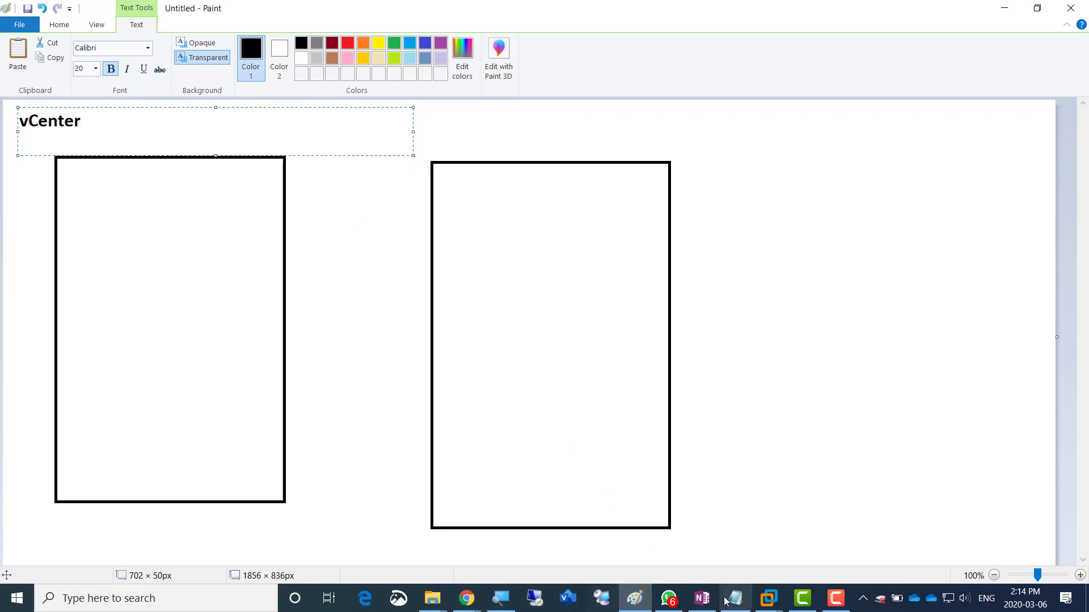
{"action": "left_click", "coordinate": [703, 601]}
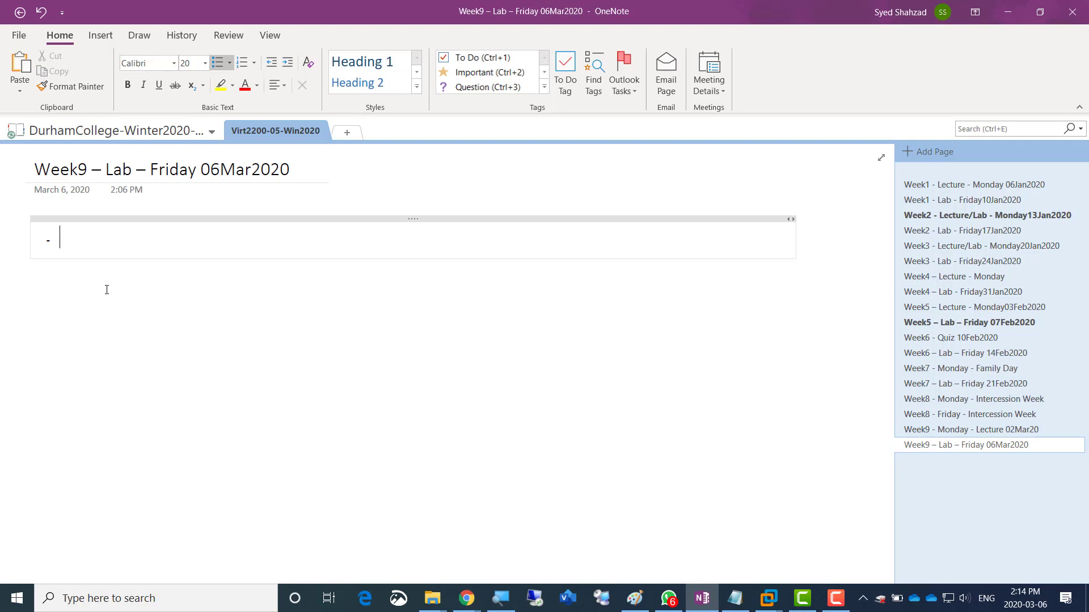
- Type bullets 'We will install vCenter' and 'Enterprise Grade Application that centrall controls the whole virtual and cloud'
{"action": "type", "text": "We will instal"}
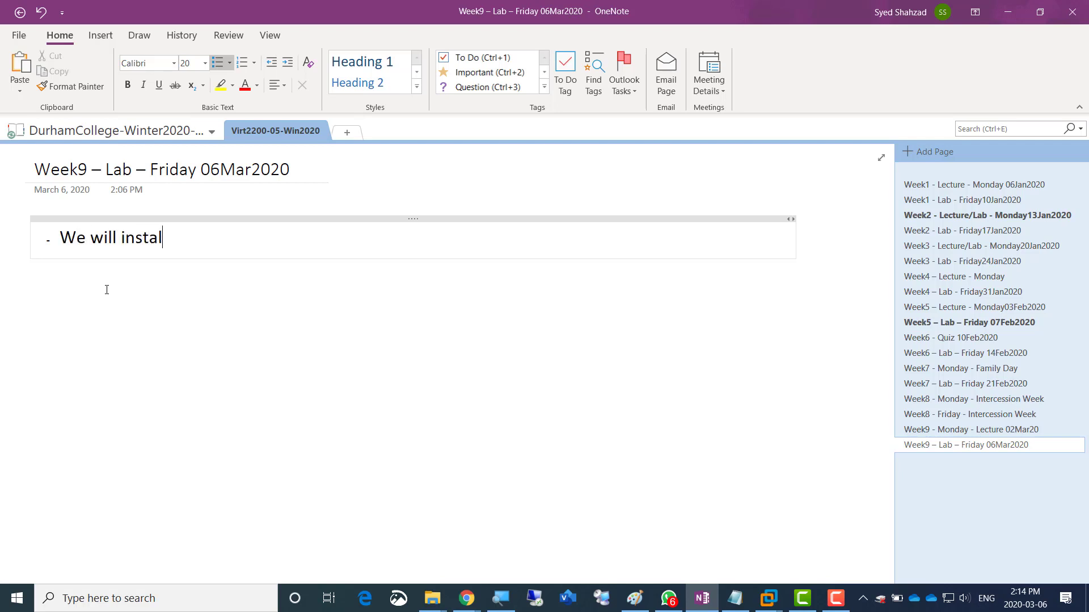
{"action": "type", "text": "l vCenter"}
{"action": "key", "text": "Return"}
{"action": "type", "text": "Enterpri"}
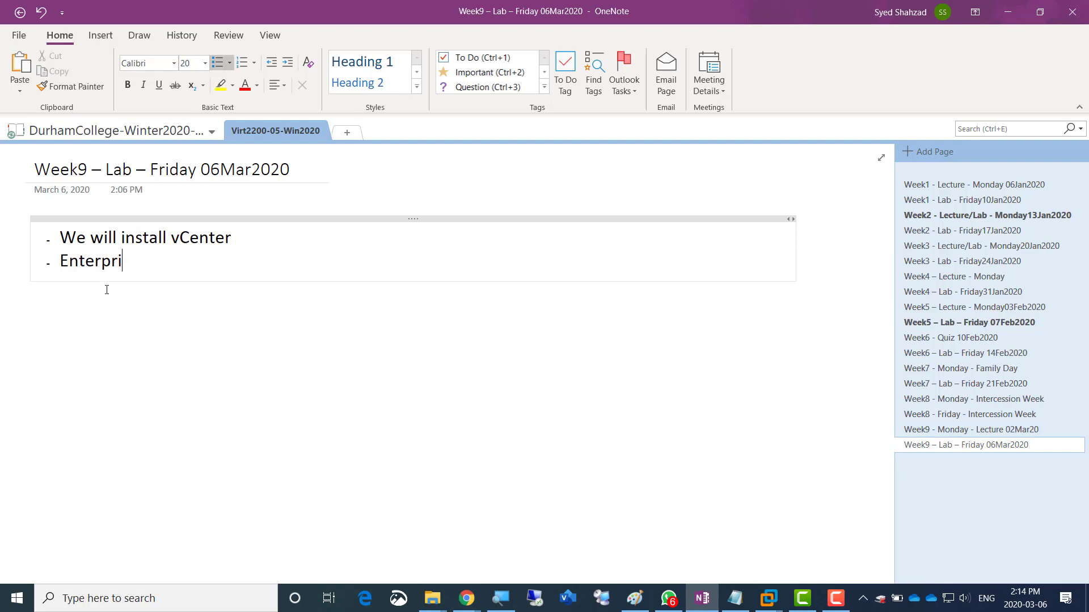
{"action": "type", "text": "se Grade App"}
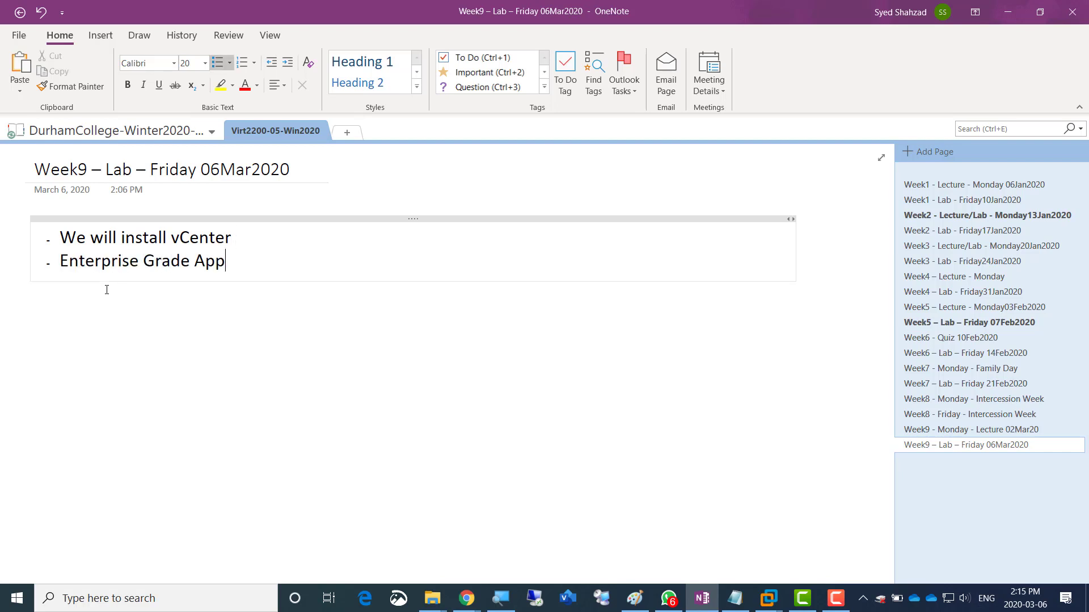
{"action": "type", "text": "lication that centrall"}
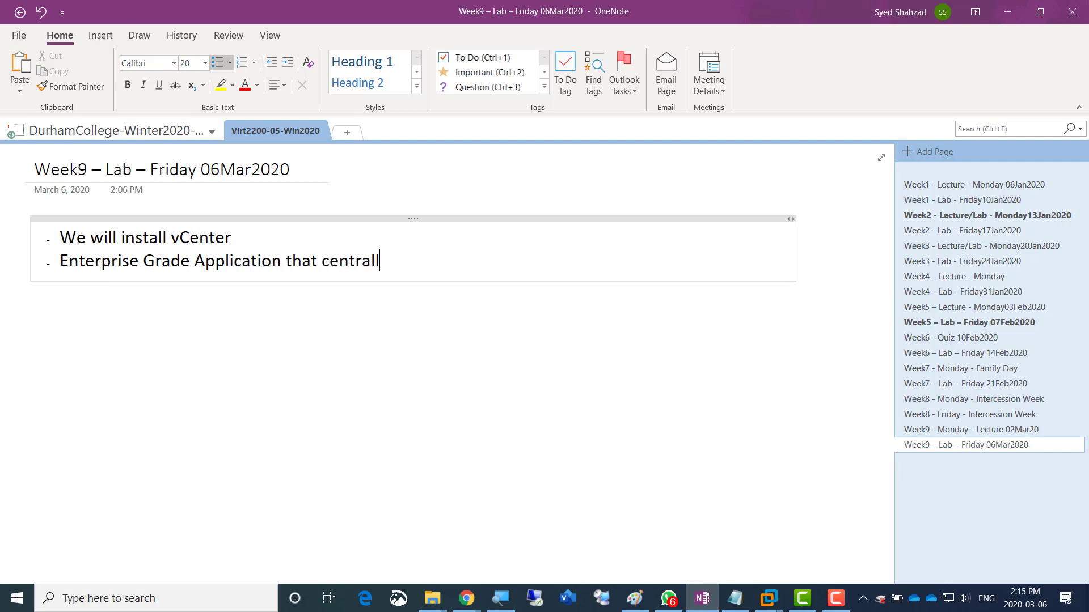
{"action": "type", "text": " controls the whole b"}
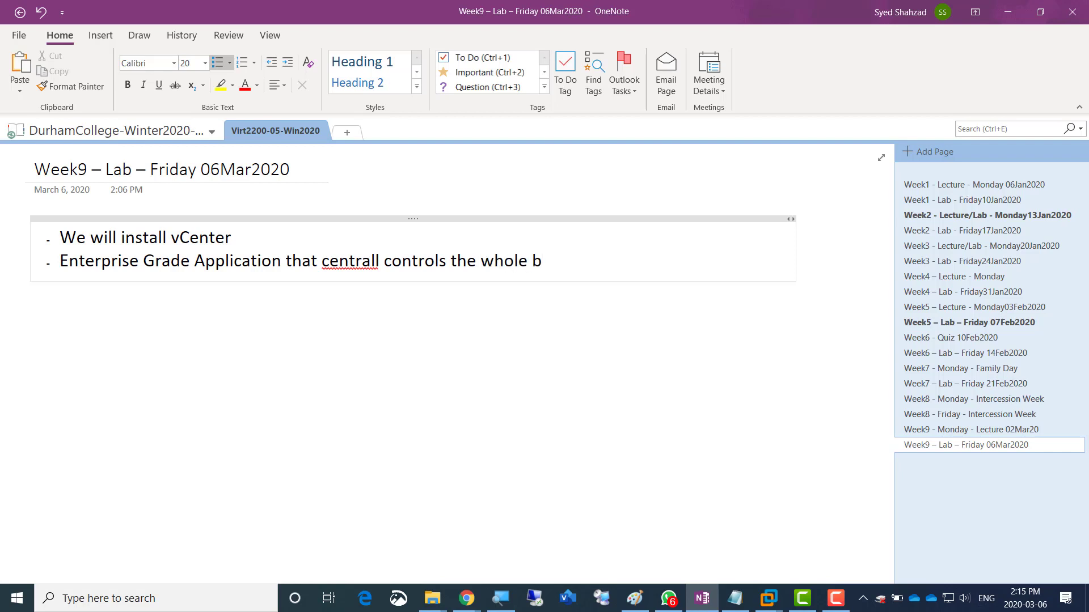
{"action": "key", "text": "BackSpace"}
{"action": "type", "text": "virtual and cloud"}
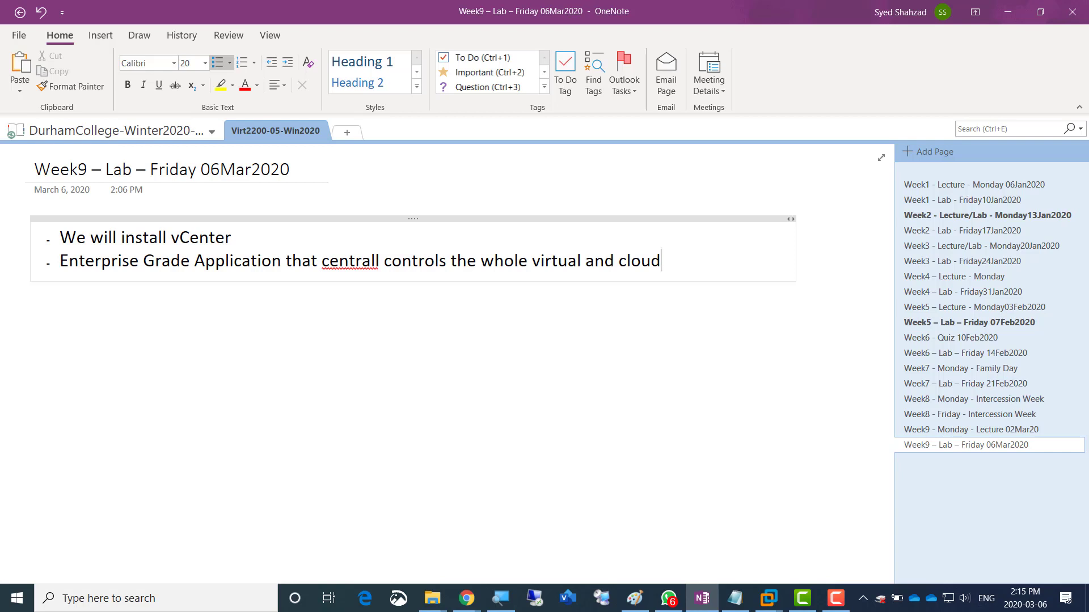
- Correct 'centrall' to 'centraly' and select 'and cloud' for replacement
{"action": "key", "text": "Left"}
{"action": "key", "text": "Left"}
{"action": "key", "text": "Left"}
{"action": "key", "text": "Left"}
{"action": "key", "text": "Left"}
{"action": "key", "text": "Left"}
{"action": "key", "text": "Left"}
{"action": "key", "text": "Left"}
{"action": "key", "text": "Left"}
{"action": "key", "text": "Left"}
{"action": "key", "text": "Left"}
{"action": "key", "text": "Left"}
{"action": "key", "text": "Left"}
{"action": "key", "text": "Left"}
{"action": "key", "text": "Left"}
{"action": "key", "text": "Left"}
{"action": "key", "text": "BackSpace"}
{"action": "type", "text": "y"}
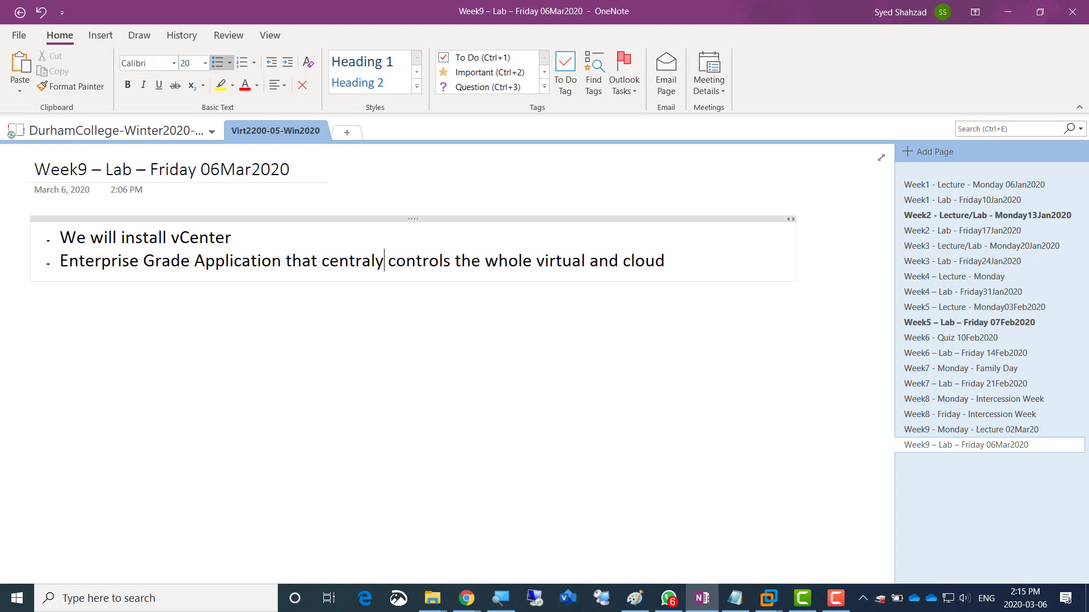
{"action": "key", "text": "Right"}
{"action": "key", "text": "Right"}
{"action": "key", "text": "Right"}
{"action": "key", "text": "Right"}
{"action": "key", "text": "Right"}
{"action": "key", "text": "Right"}
{"action": "key", "text": "Right"}
{"action": "key", "text": "Right"}
{"action": "key", "text": "Right"}
{"action": "key", "text": "Right"}
{"action": "key", "text": "Right"}
{"action": "key", "text": "Right"}
{"action": "key", "text": "Right"}
{"action": "key", "text": "Right"}
{"action": "key", "text": "Right"}
{"action": "key", "text": "Right"}
{"action": "key", "text": "Right"}
{"action": "key", "text": "Right"}
{"action": "key", "text": "Right"}
{"action": "key", "text": "Right"}
{"action": "key", "text": "Right"}
{"action": "key", "text": "Right"}
{"action": "key", "text": "Right"}
{"action": "key", "text": "Right"}
{"action": "key", "text": "Left"}
{"action": "key", "text": "Left"}
{"action": "key", "text": "ctrl+shift+Right"}
{"action": "key", "text": "ctrl+shift+Right"}
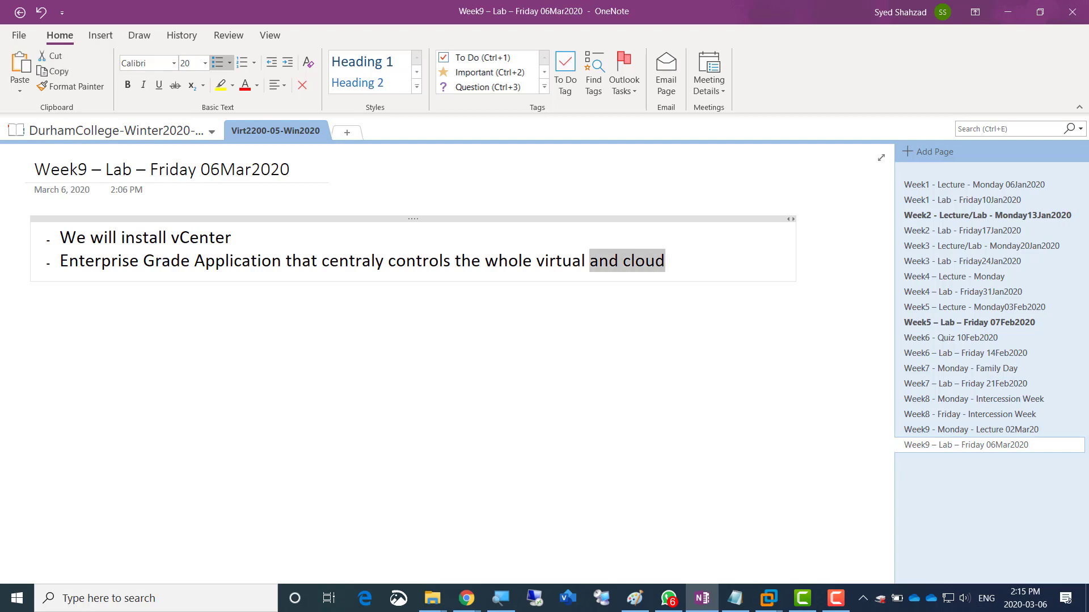
- Replace 'and cloud' with 'Environment which includes All Hypervisors, All Virtual machines, Storage, networking… vSAN etc', then start a new bullet
{"action": "type", "text": "Environment"}
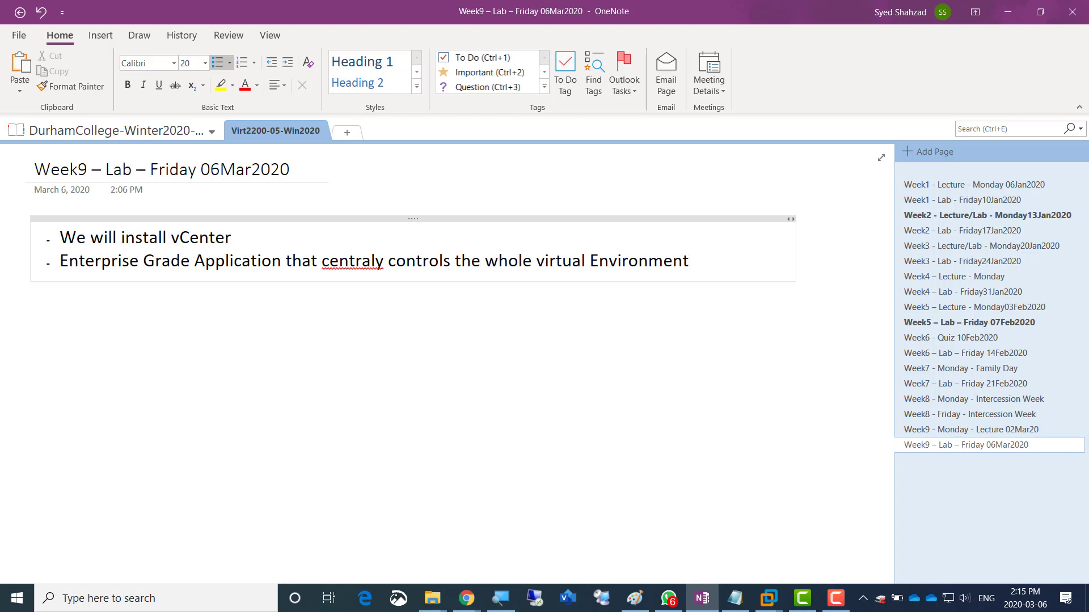
{"action": "type", "text": " which incl"}
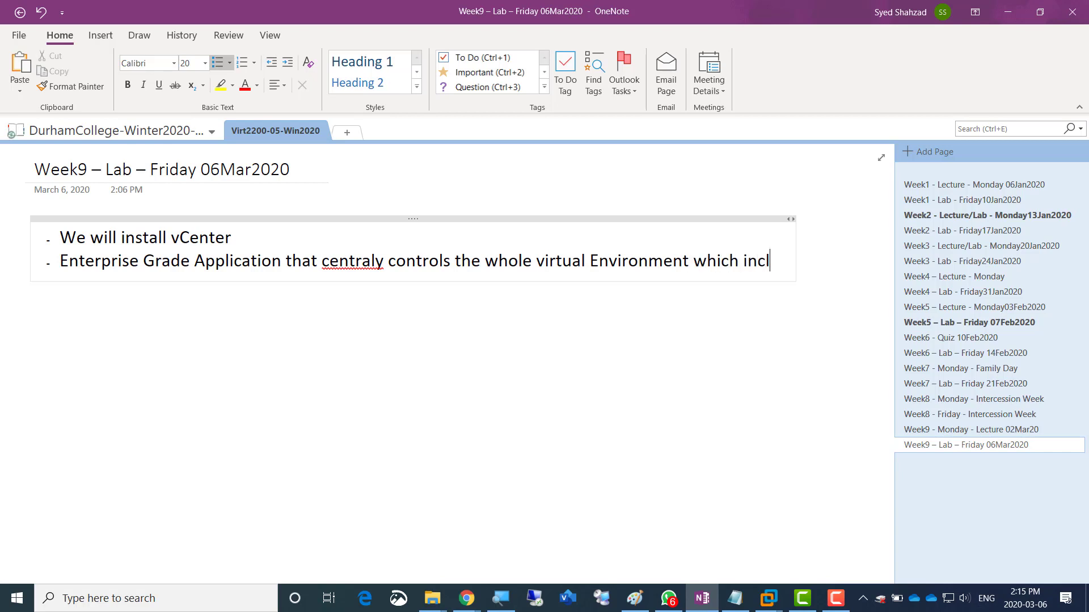
{"action": "type", "text": "udes All"}
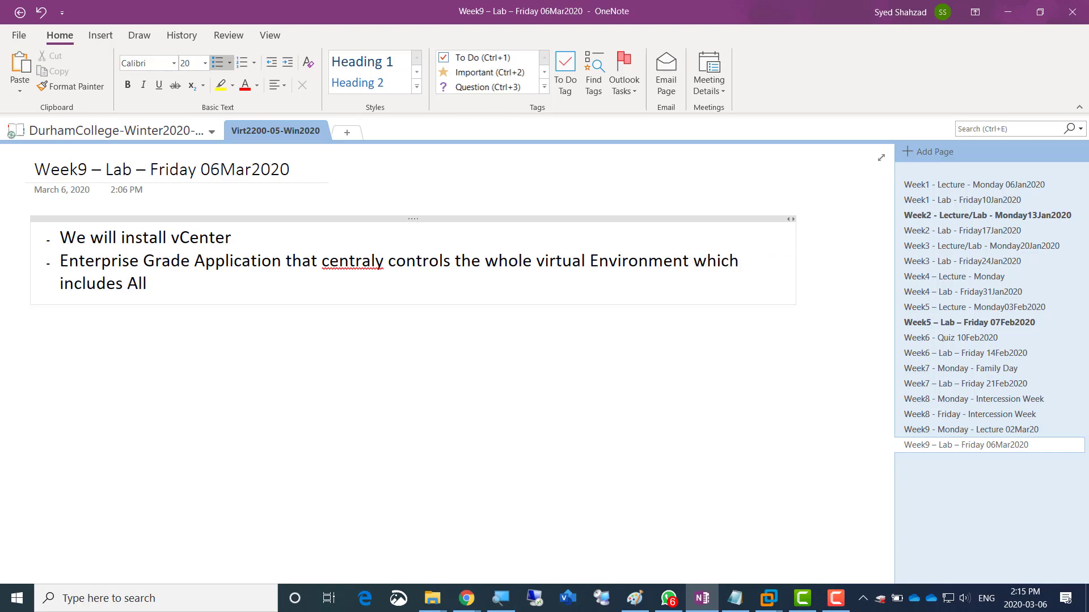
{"action": "type", "text": " Hypervisors, Al"}
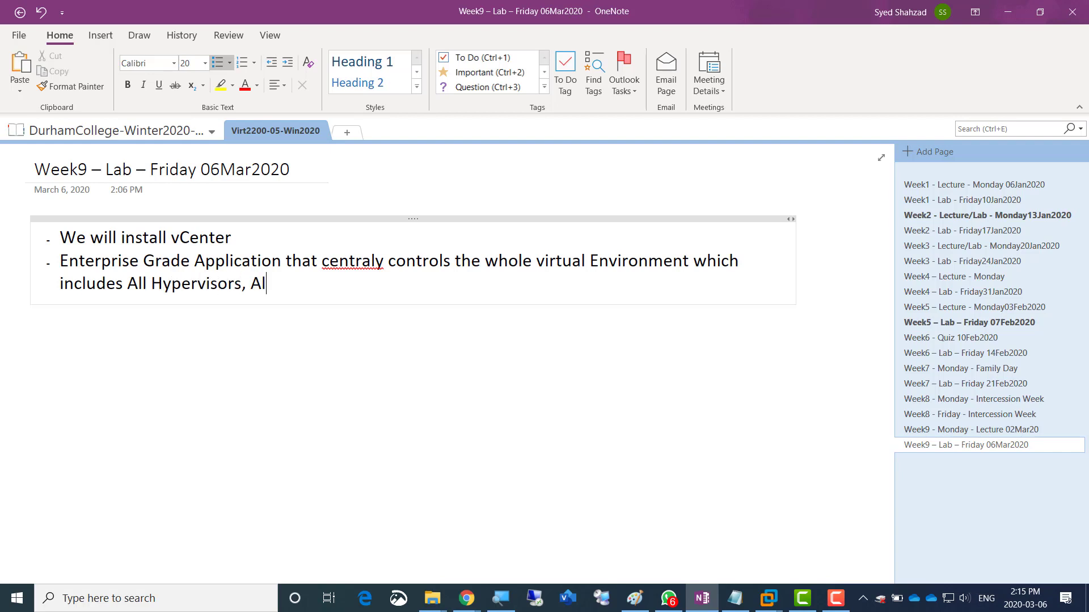
{"action": "type", "text": "l Virtual mach"}
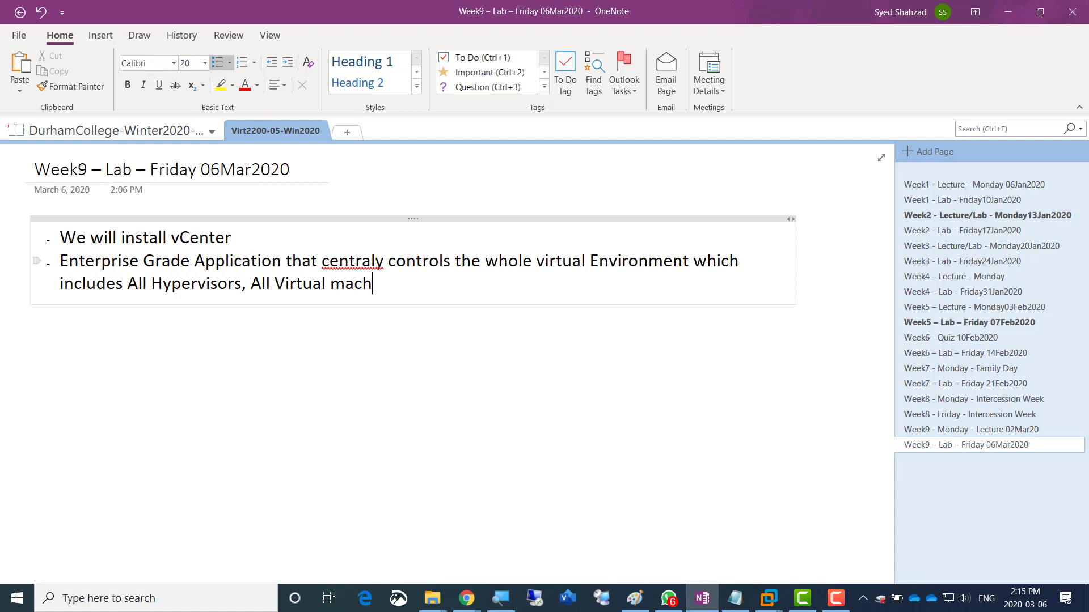
{"action": "type", "text": "ines, Storage,"}
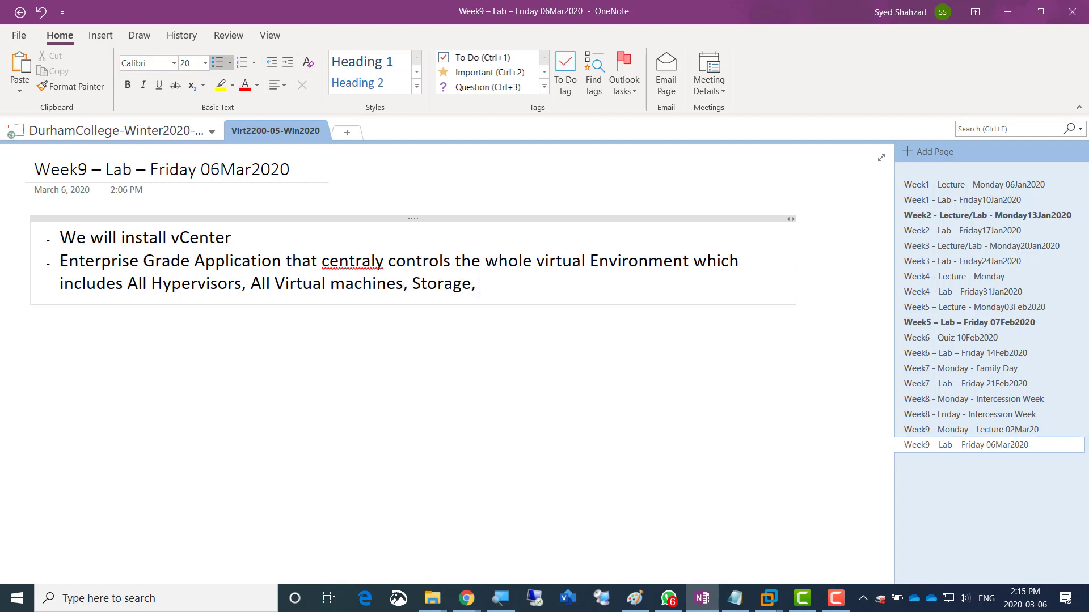
{"action": "type", "text": " networking"}
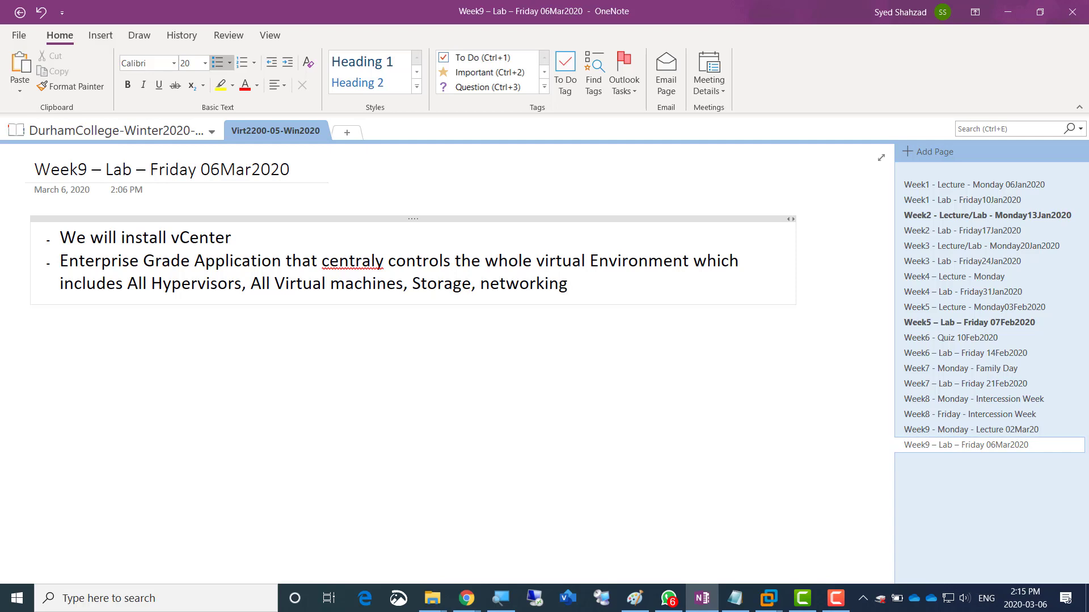
{"action": "type", "text": " and introduces a"}
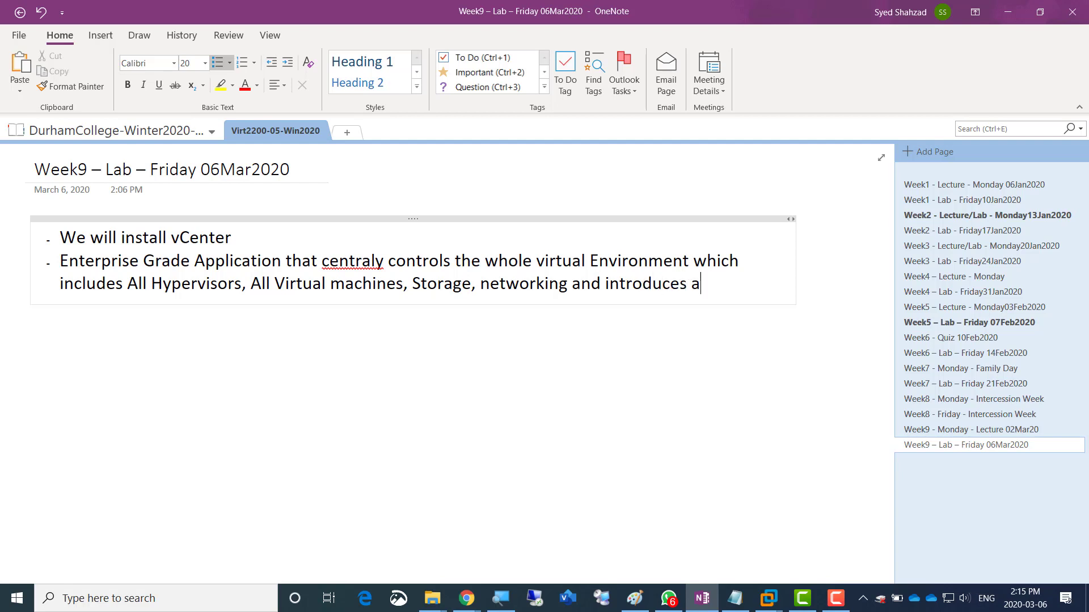
{"action": "type", "text": "dvanced featur"}
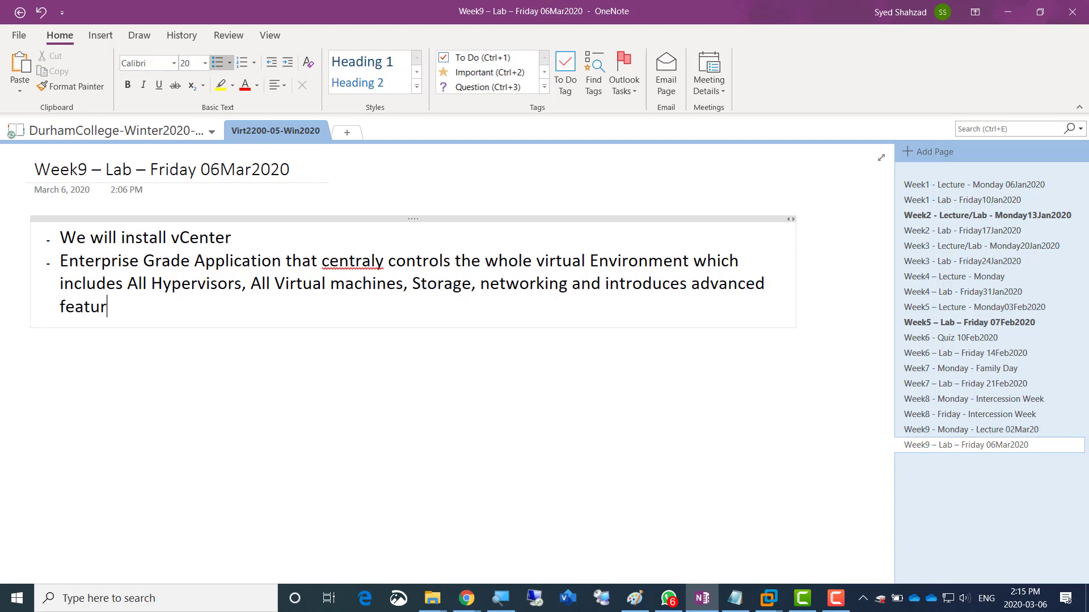
{"action": "type", "text": "es like Fault tolerance,"}
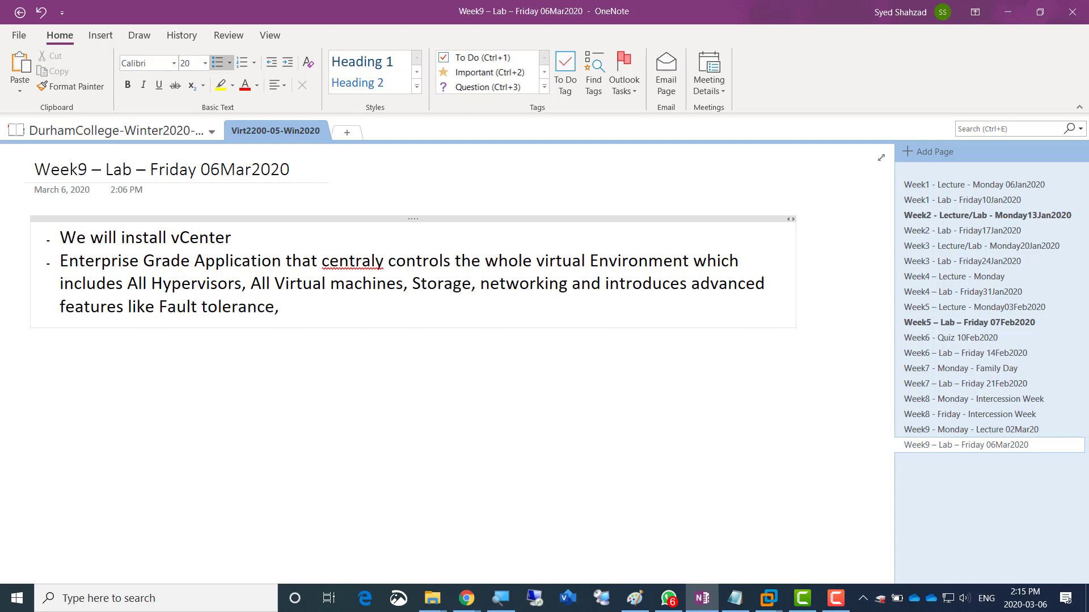
{"action": "type", "text": " vMotion,"}
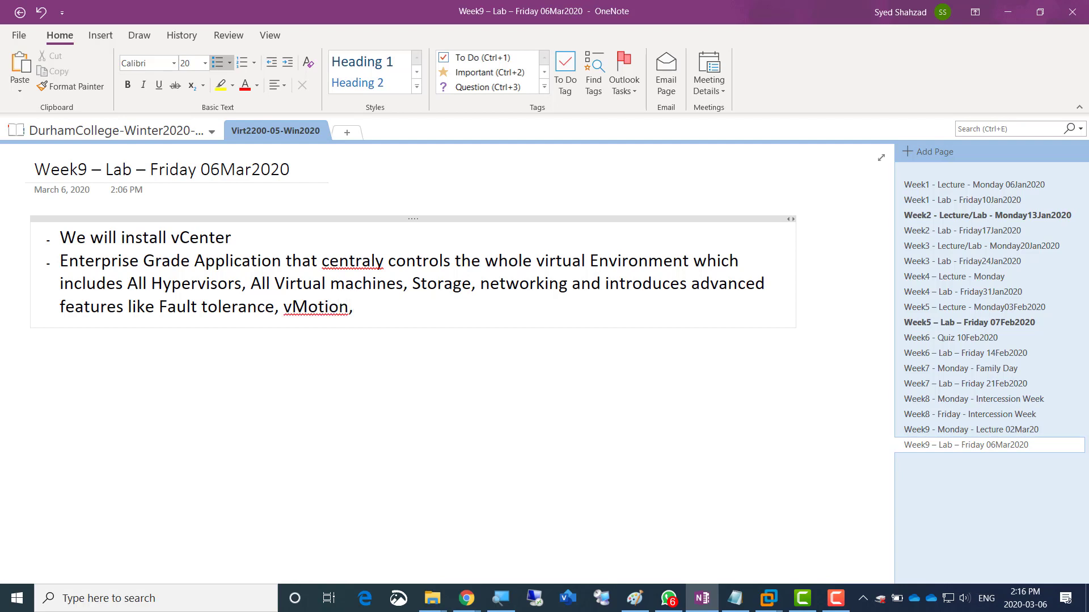
{"action": "type", "text": " HA (High Availa"}
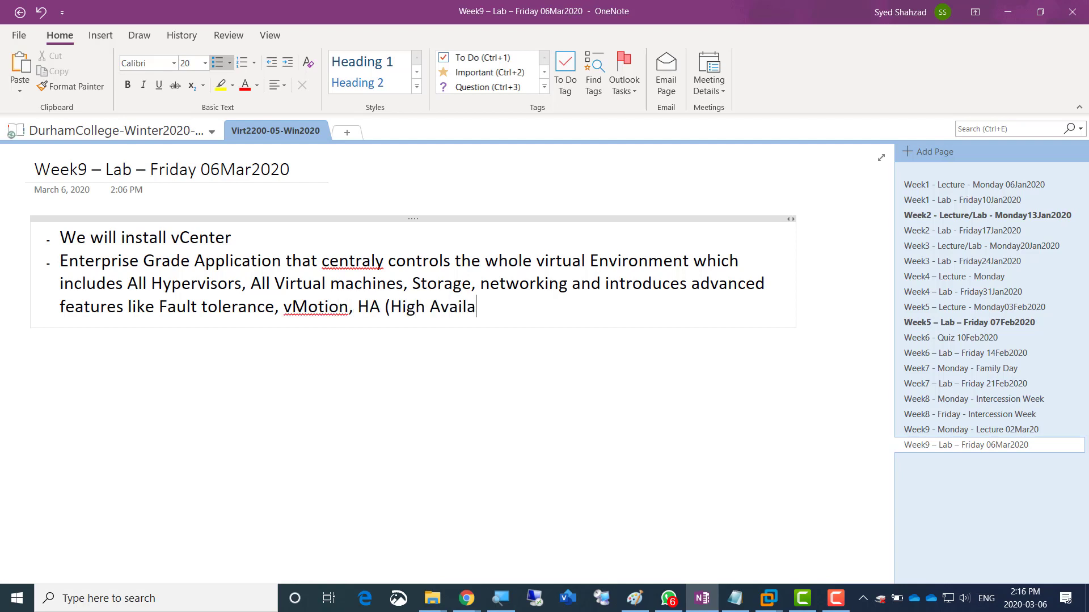
{"action": "type", "text": "bility), vSAN"}
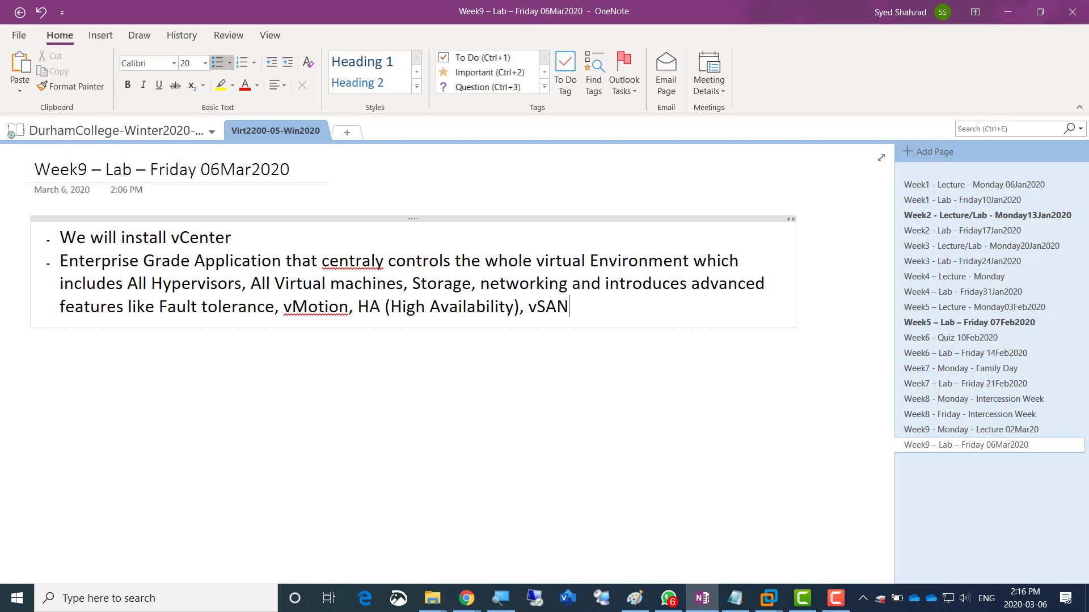
{"action": "type", "text": "etc"}
{"action": "key", "text": "Return"}
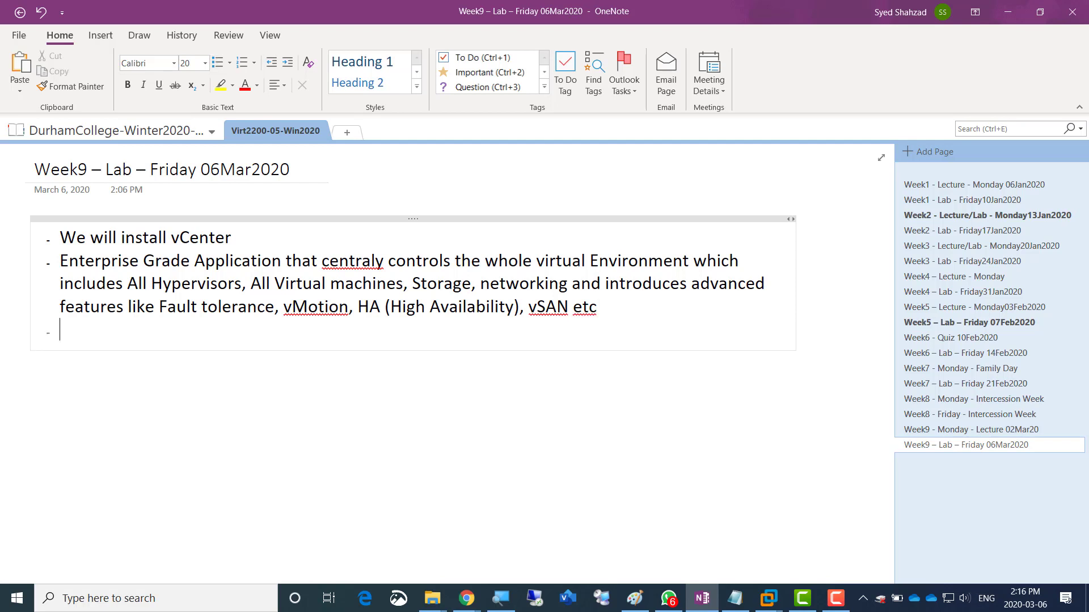
- Add a '---Lab-----' heading with the note 'Do not start AmirEsxi01 and AmirEsxi02'
{"action": "type", "text": "---La"}
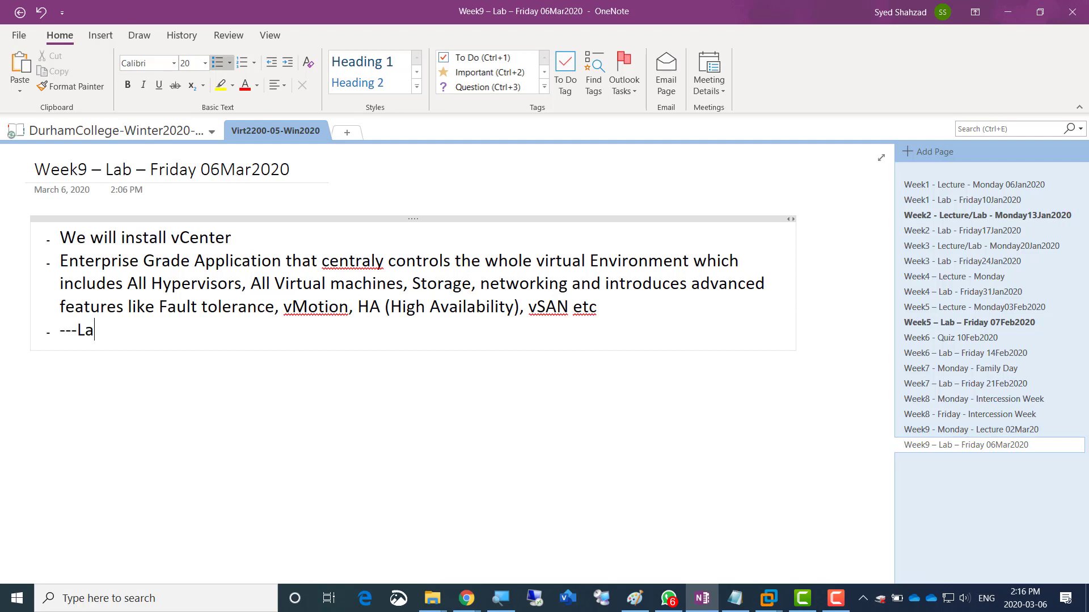
{"action": "type", "text": "b-----"}
{"action": "key", "text": "Return"}
{"action": "type", "text": "Do not start"}
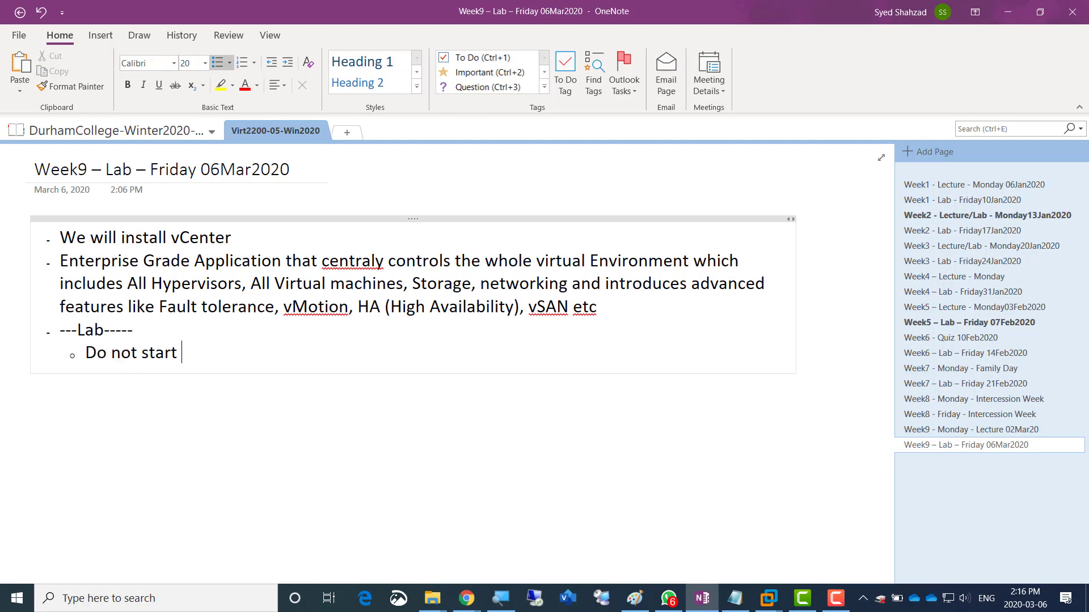
{"action": "type", "text": " AmirEsxi01 and AmirEsxi"}
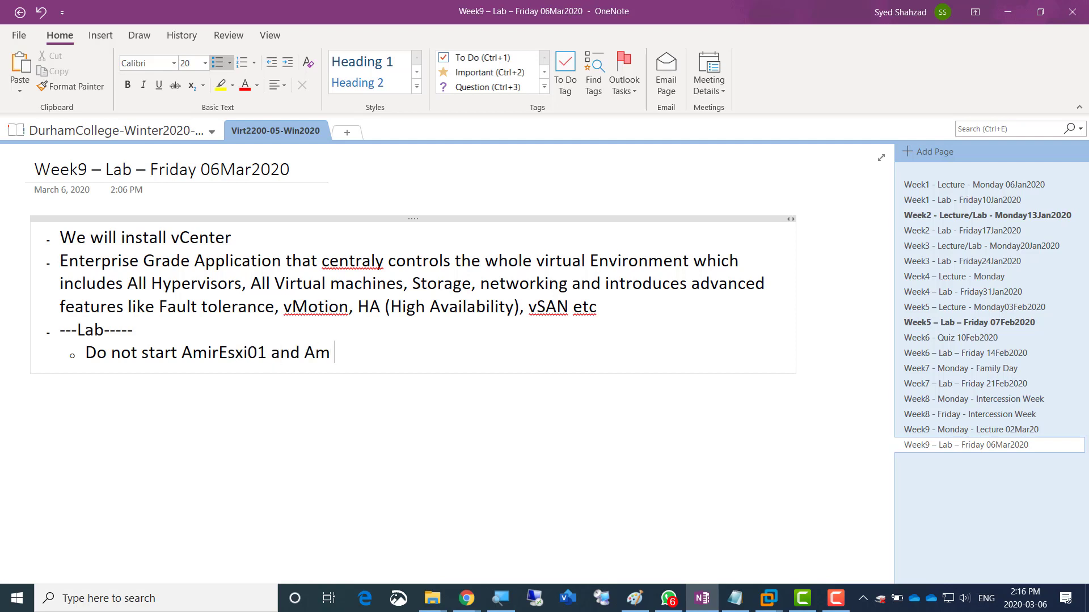
{"action": "type", "text": "02"}
{"action": "key", "text": "Return"}
- Add sub-bullets 'Only Start AMirWin01' and 'Current memory is'
{"action": "type", "text": "Only"}
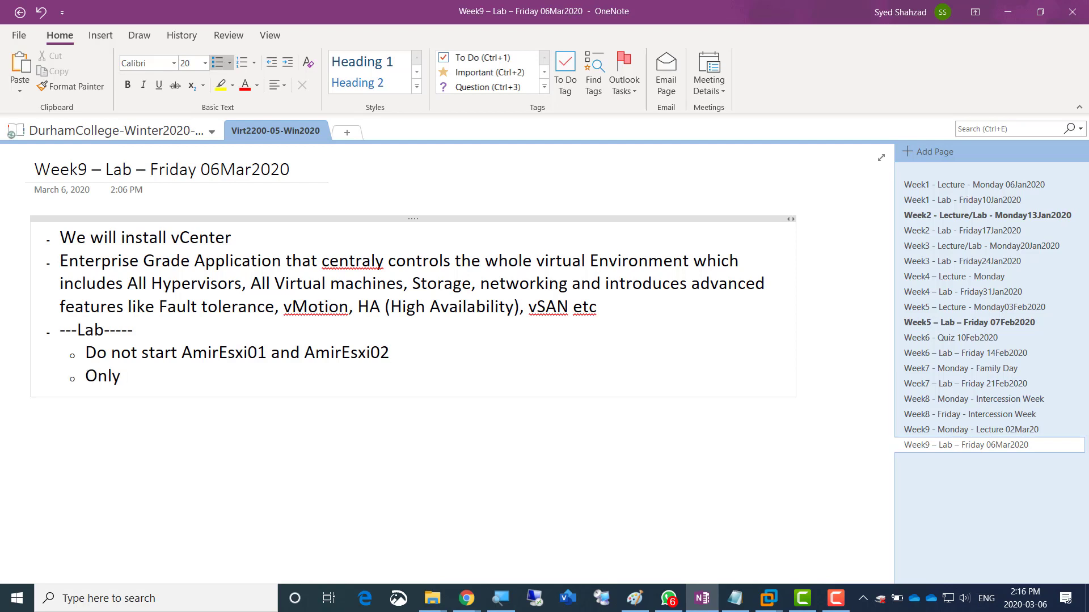
{"action": "type", "text": " Statr"}
{"action": "key", "text": "BackSpace"}
{"action": "key", "text": "BackSpace"}
{"action": "type", "text": "rt"}
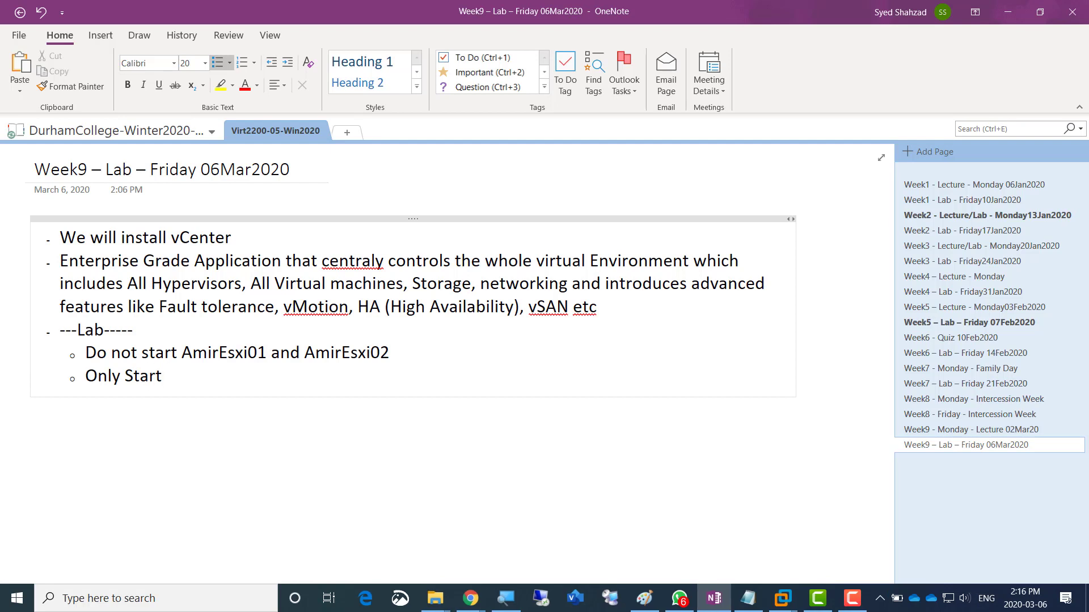
{"action": "type", "text": " AMirWin"}
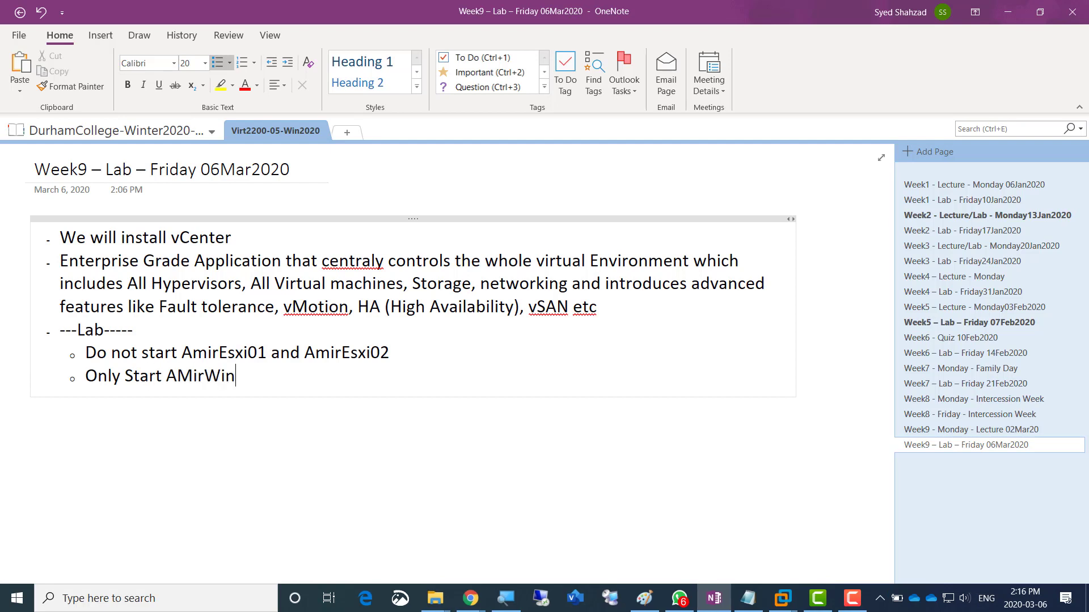
{"action": "type", "text": "01"}
{"action": "key", "text": "Return"}
{"action": "type", "text": "Curr"}
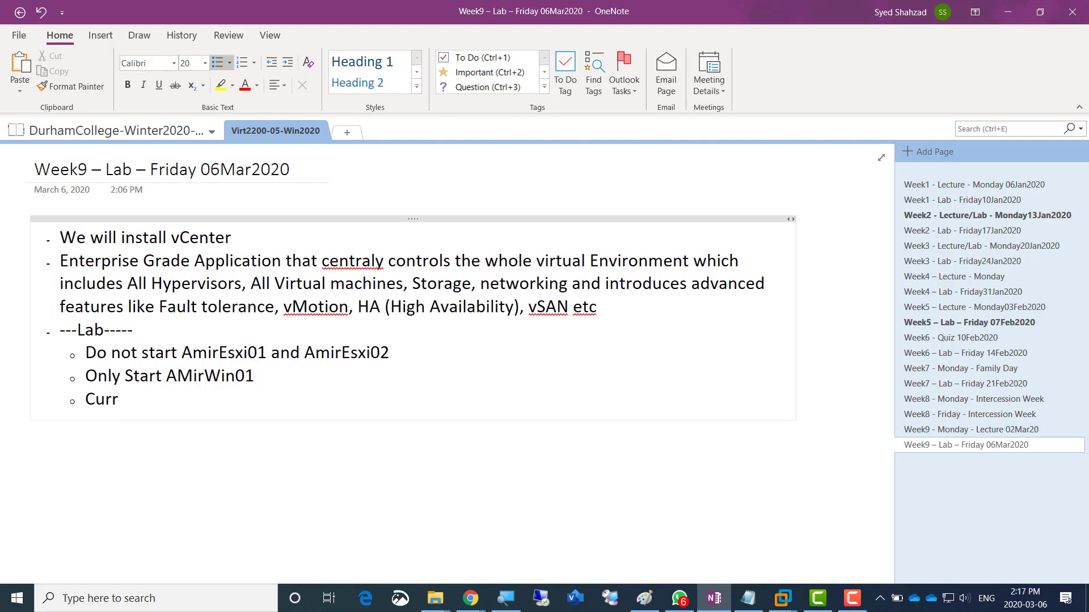
{"action": "type", "text": "ent memory is"}
- Note that memory is '4 or 8 GB' and 'We need to change the memory to 10GB for AmirWin01'
{"action": "type", "text": "4 or 8 GB"}
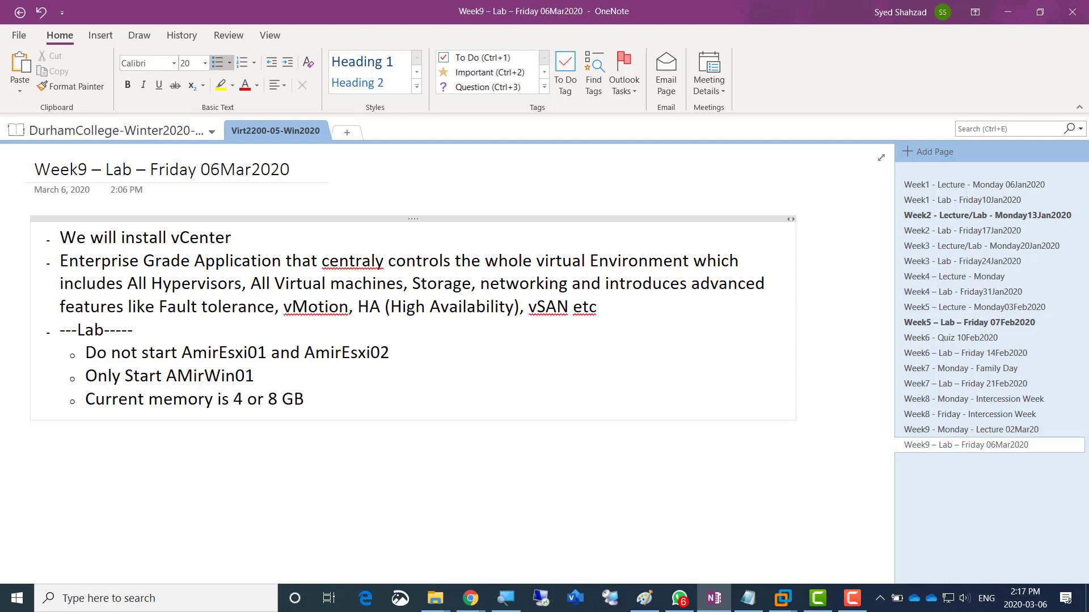
{"action": "key", "text": "Return"}
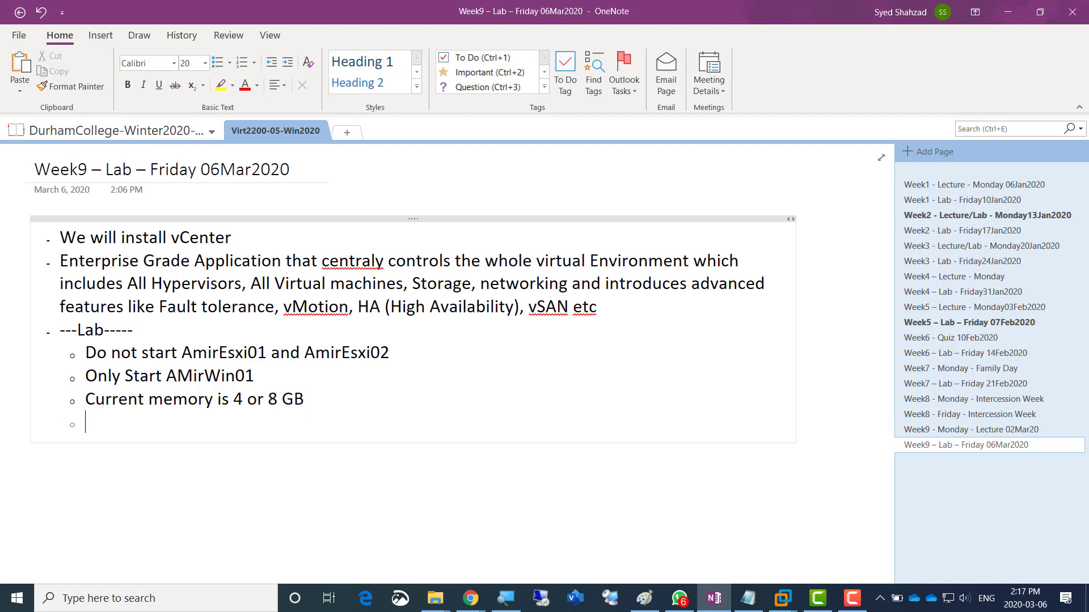
{"action": "type", "text": "Weneed"}
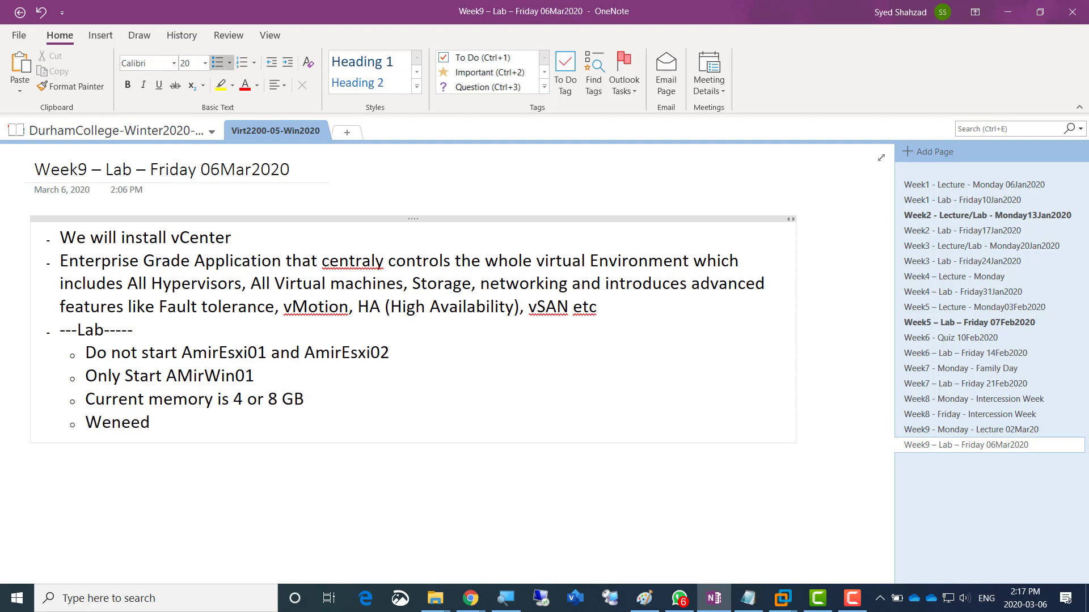
{"action": "key", "text": "BackSpace"}
{"action": "key", "text": "BackSpace"}
{"action": "key", "text": "BackSpace"}
{"action": "key", "text": "BackSpace"}
{"action": "type", "text": "need to change the memo"}
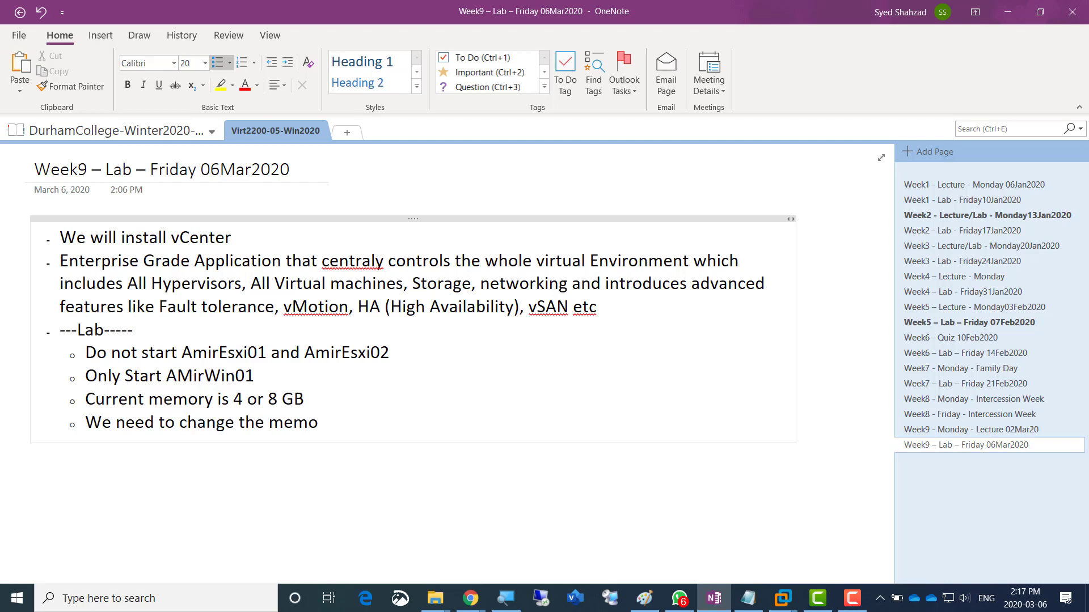
{"action": "type", "text": "ry to 10GB"}
{"action": "type", "text": "for AmirWin"}
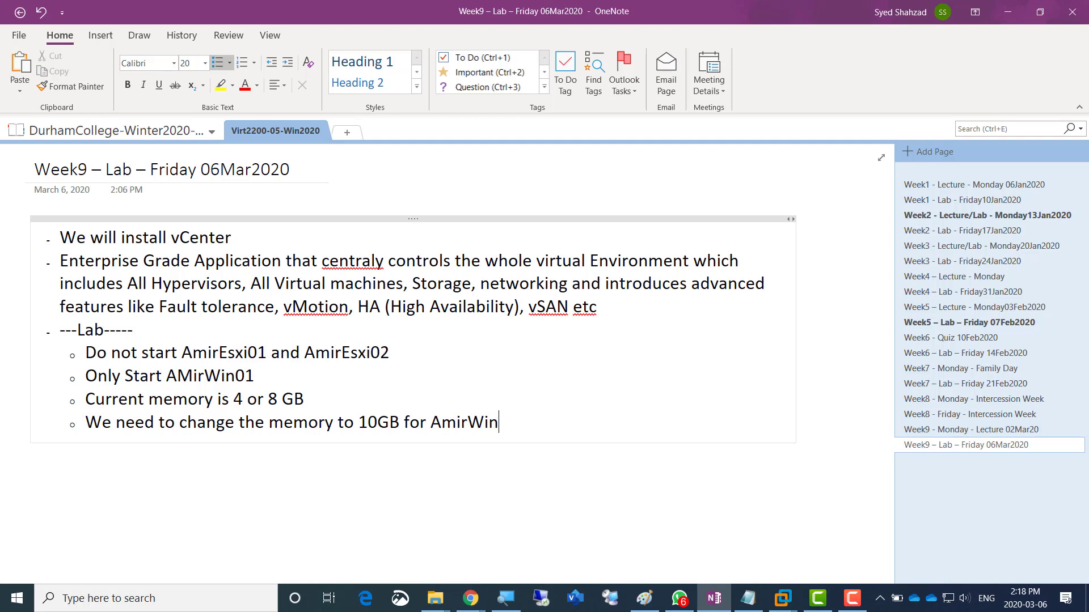
{"action": "type", "text": "01"}
- Switch to the AmirWin01 virtual machine in VMware Workstation
{"action": "left_click", "coordinate": [305, 399]}
{"action": "left_click", "coordinate": [785, 598]}
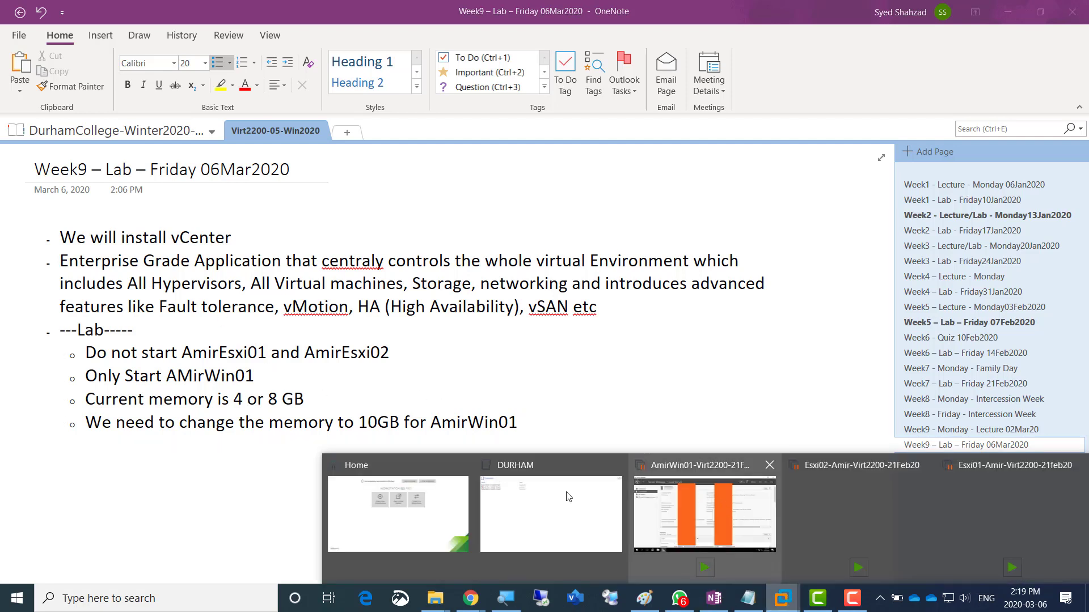
{"action": "left_click", "coordinate": [684, 508]}
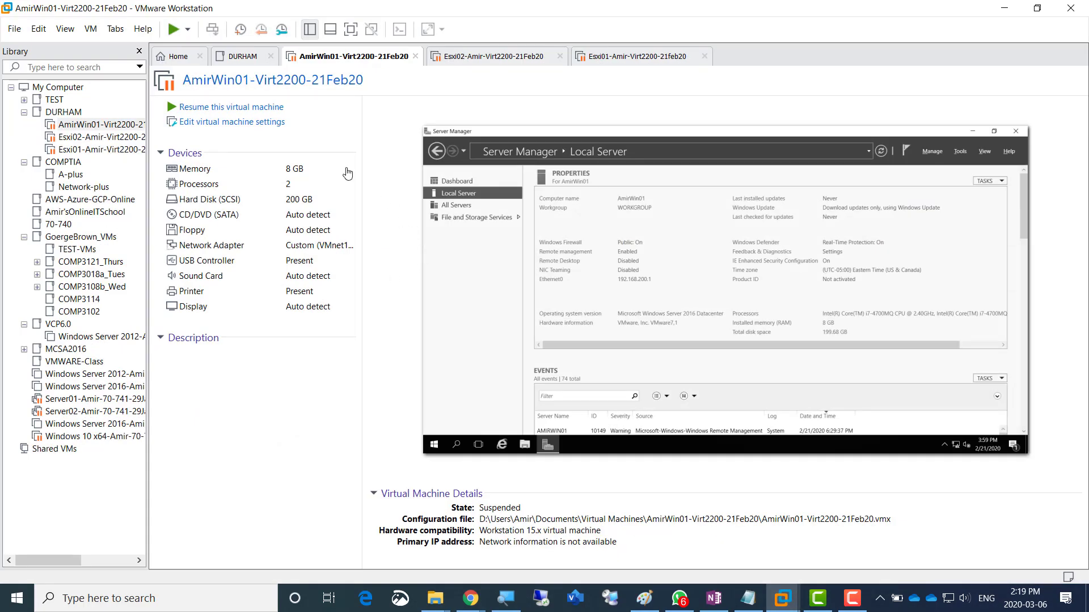
- Resume the suspended AmirWin01 VM and click into its console
{"action": "left_click", "coordinate": [224, 107]}
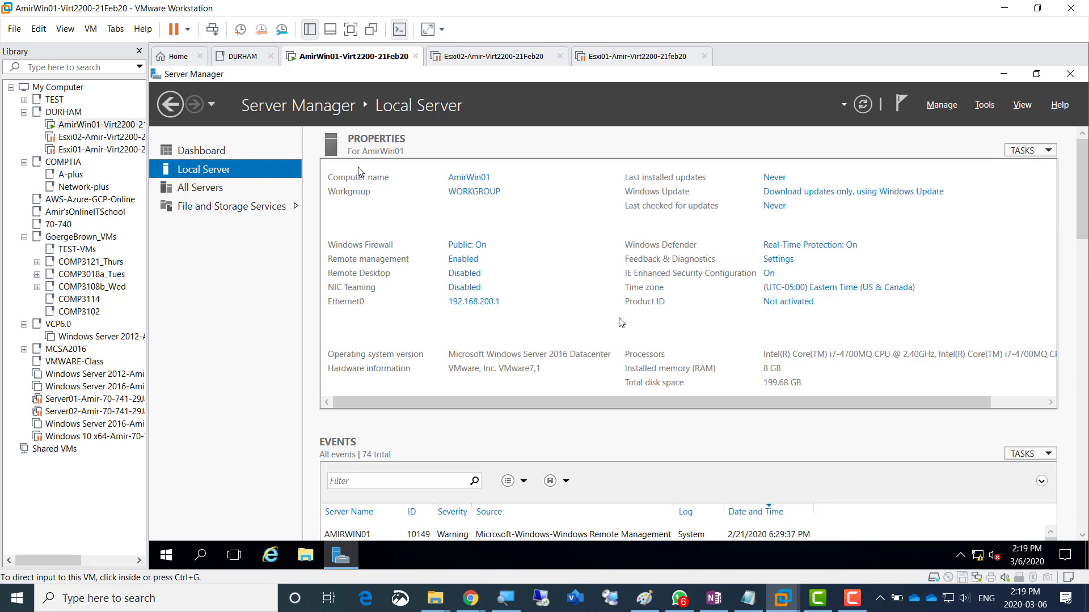
{"action": "left_click", "coordinate": [197, 288]}
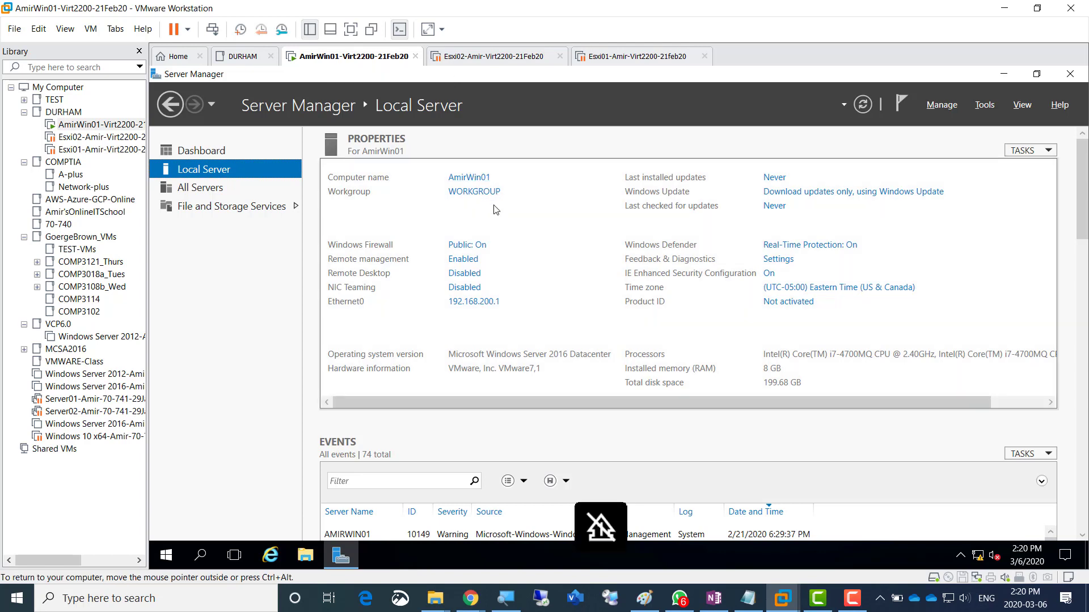
- Open AmirWin01's Virtual Machine Settings and magnify the screen to 150%
{"action": "right_click", "coordinate": [328, 61]}
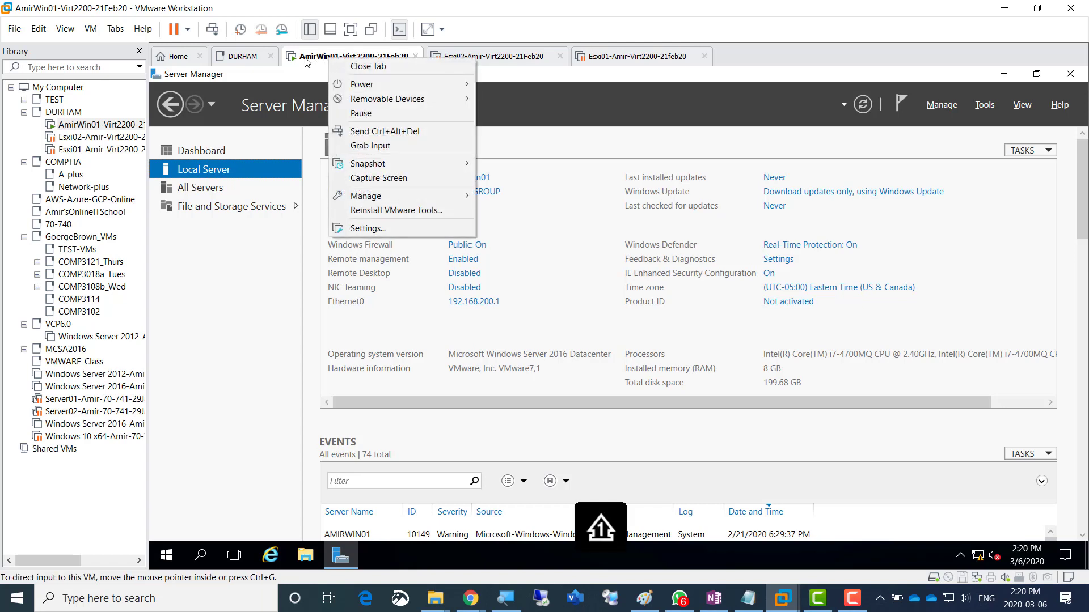
{"action": "left_click", "coordinate": [404, 230]}
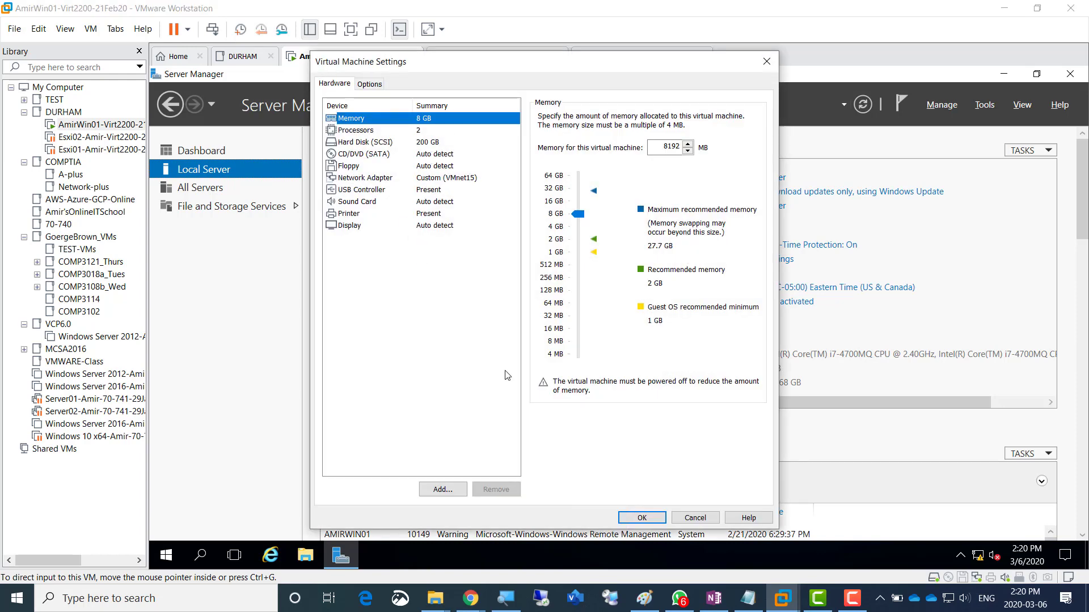
{"action": "left_click", "coordinate": [503, 599]}
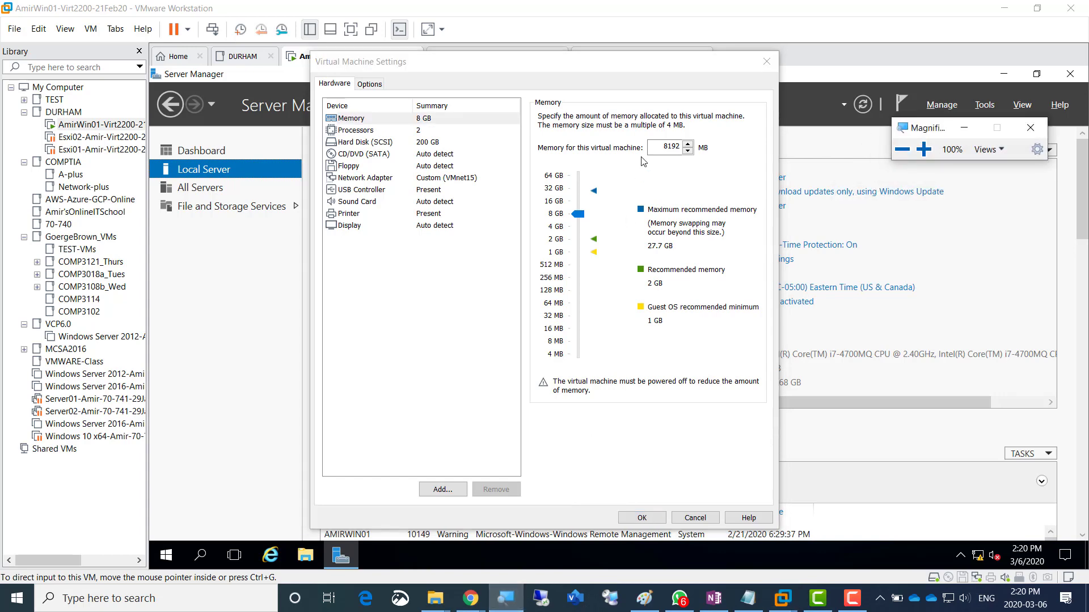
{"action": "left_click", "coordinate": [923, 150]}
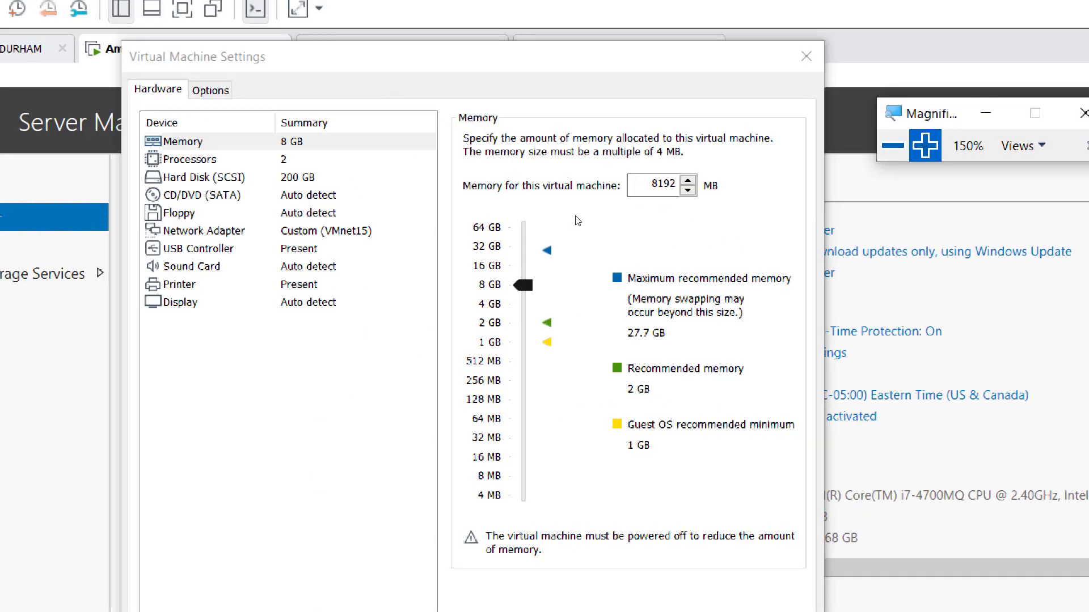
- Raise the VM memory with the slider to 10812 MB and edit the memory value field
{"action": "left_click_drag", "start_coordinate": [580, 215], "coordinate": [579, 210]}
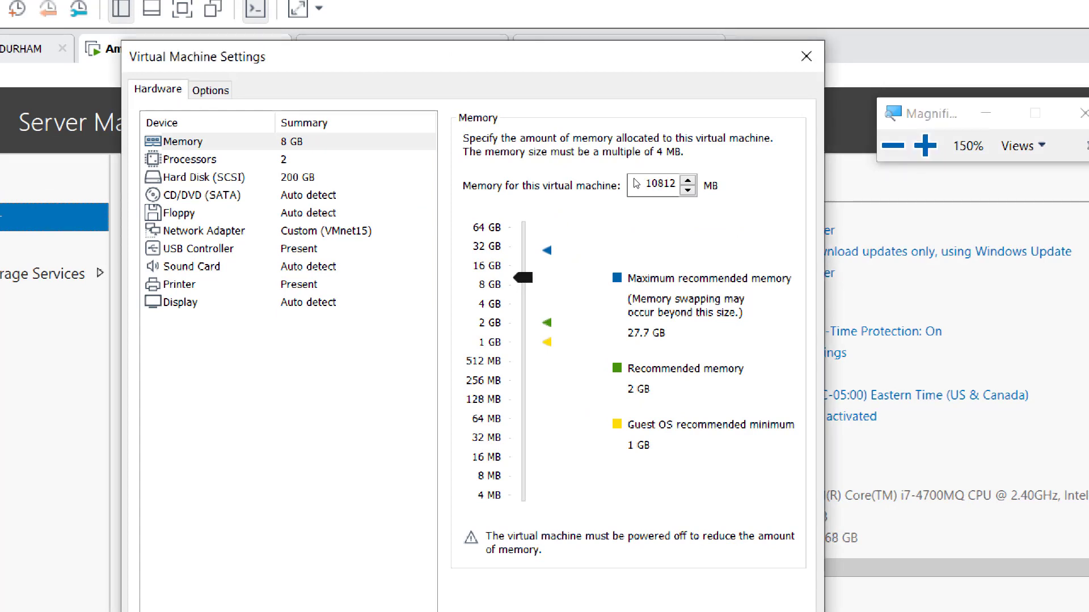
{"action": "left_click_drag", "start_coordinate": [657, 145], "coordinate": [684, 145]}
{"action": "key", "text": "BackSpace"}
{"action": "key", "text": "ctrl+z"}
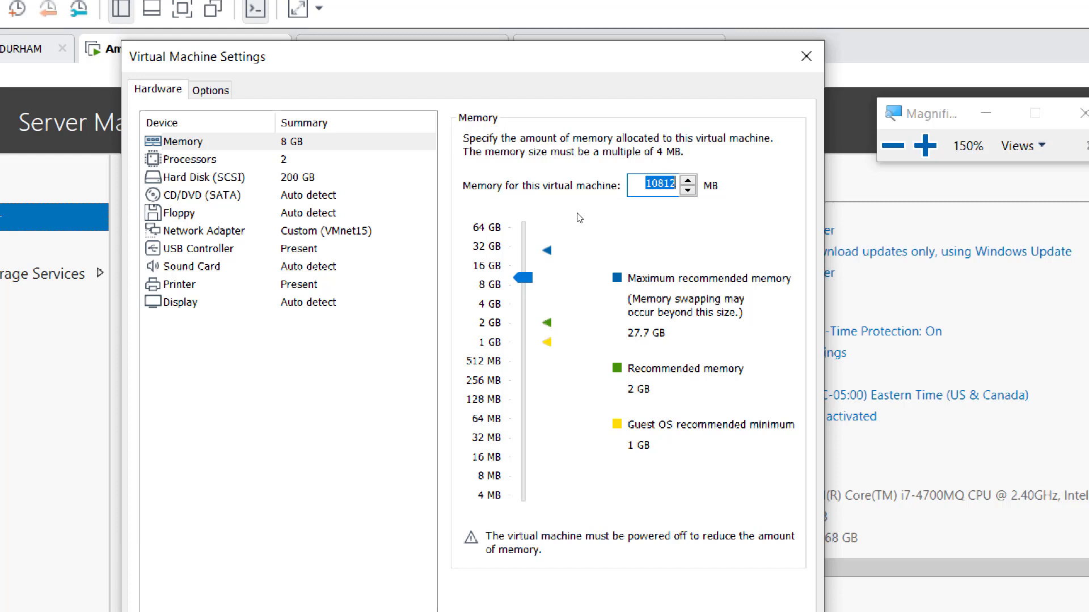
{"action": "scroll", "coordinate": [579, 215], "scroll_direction": "up", "scroll_amount": 4}
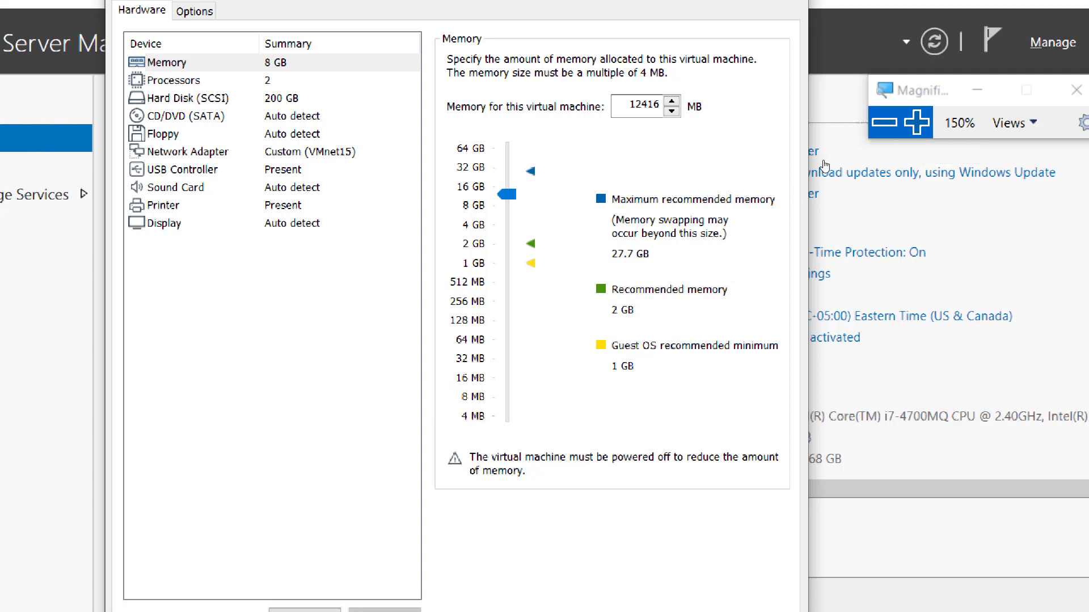
{"action": "key", "text": "super+minus"}
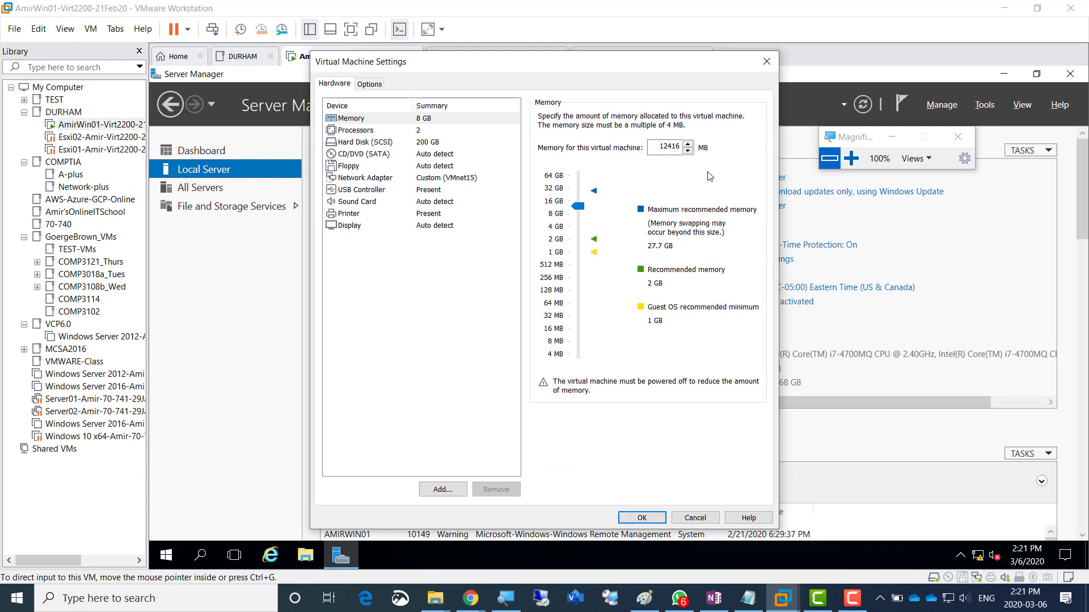
{"action": "left_click", "coordinate": [851, 158]}
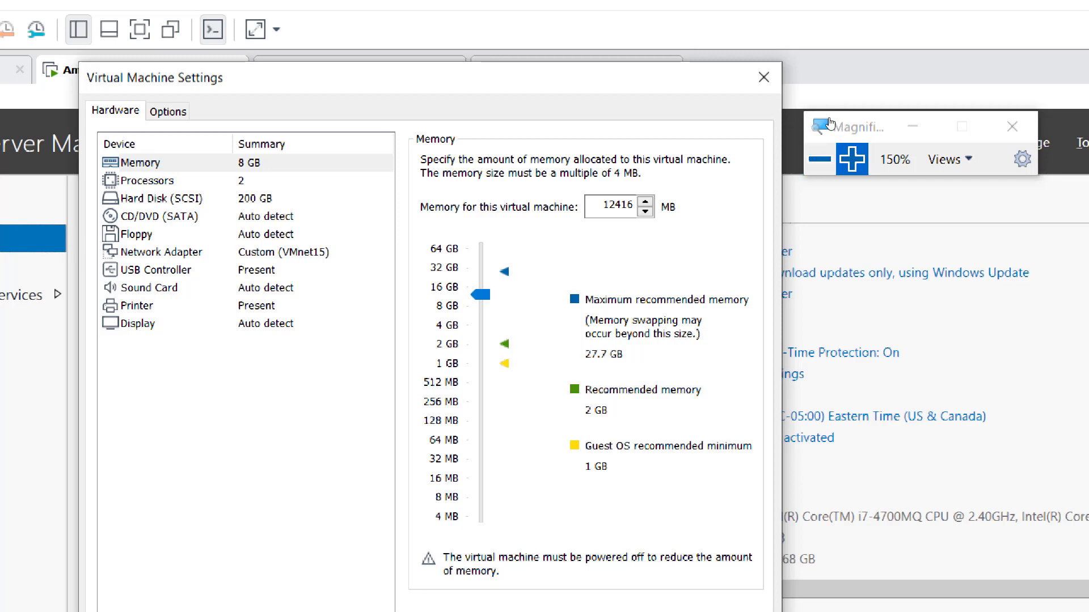
{"action": "key", "text": "super+plus"}
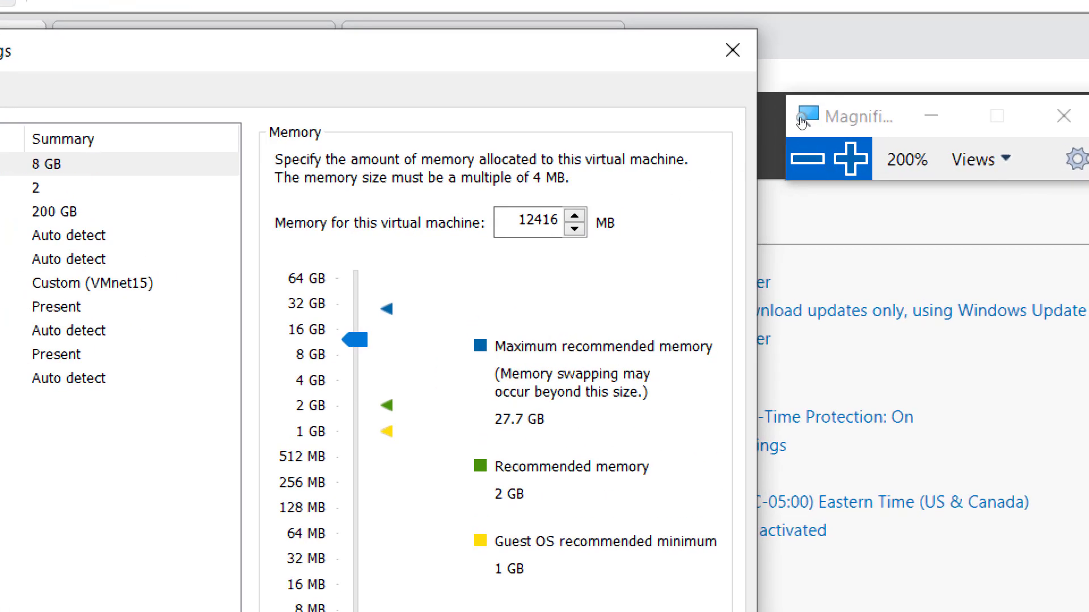
{"action": "key", "text": "super+minus"}
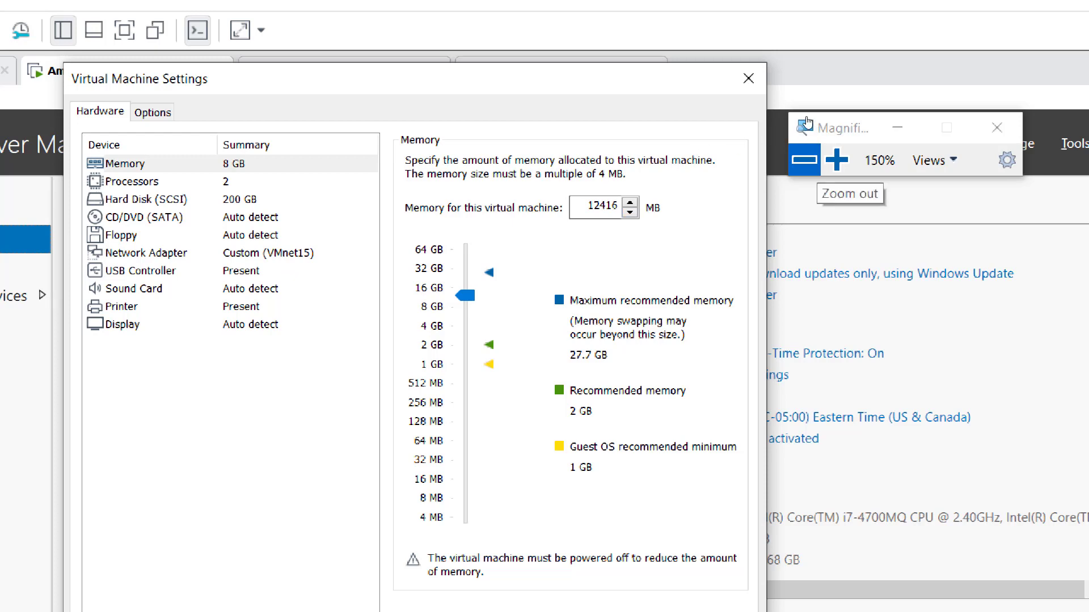
{"action": "left_click", "coordinate": [804, 160]}
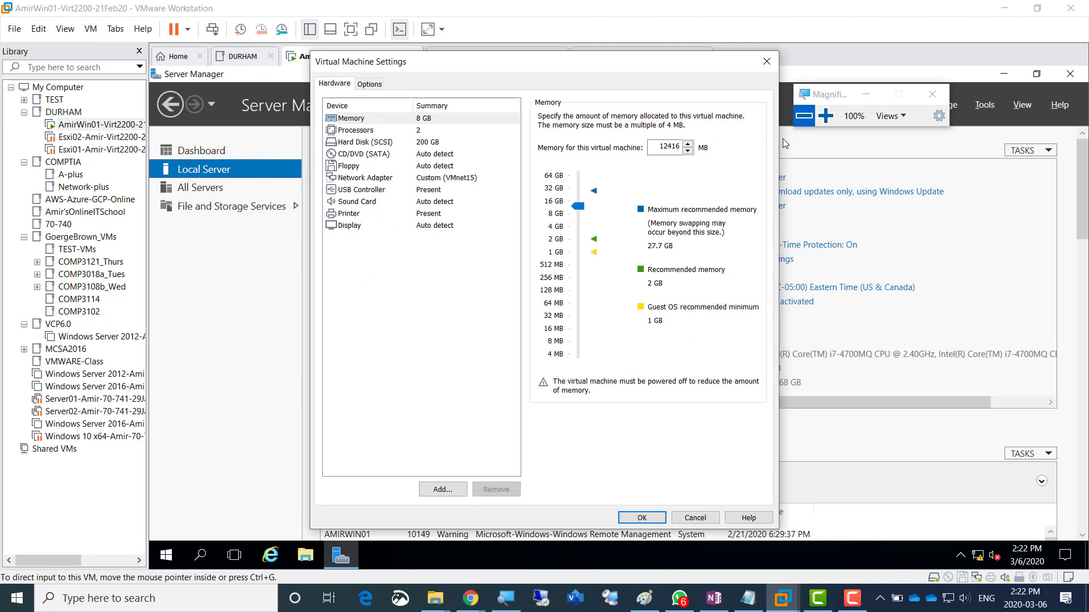
- Add the OneNote bullet 'Screenshot 1 = Upgraded to 12GB' below the lab steps, then return to VMware
{"action": "left_click", "coordinate": [714, 608]}
{"action": "key", "text": "Return"}
{"action": "key", "text": "shift+Tab"}
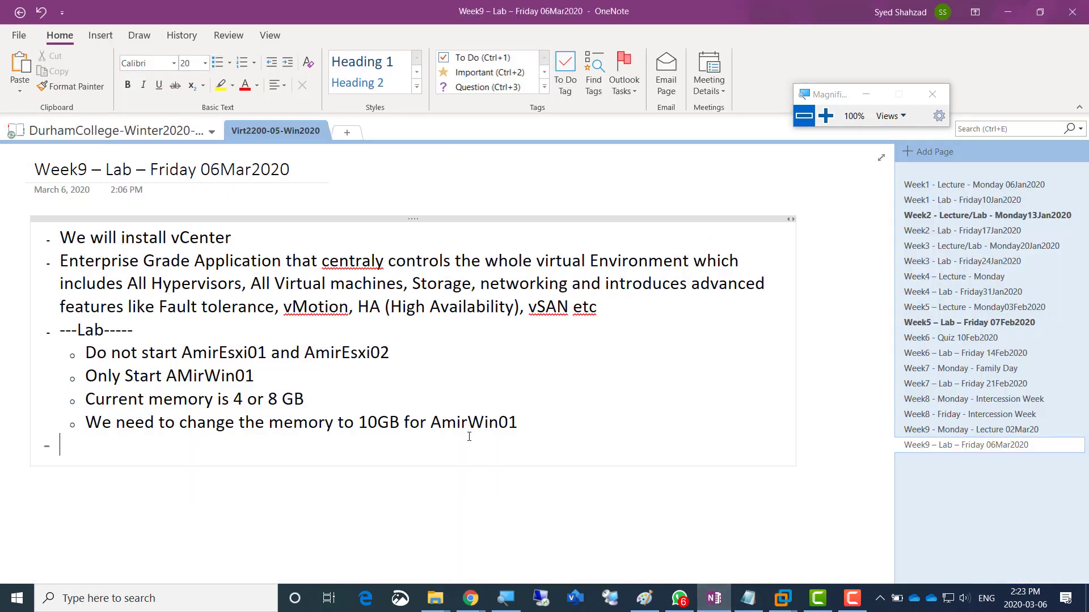
{"action": "key", "text": "Return"}
{"action": "key", "text": "Return"}
{"action": "key", "text": "Return"}
{"action": "key", "text": "Return"}
{"action": "type", "text": "- "}
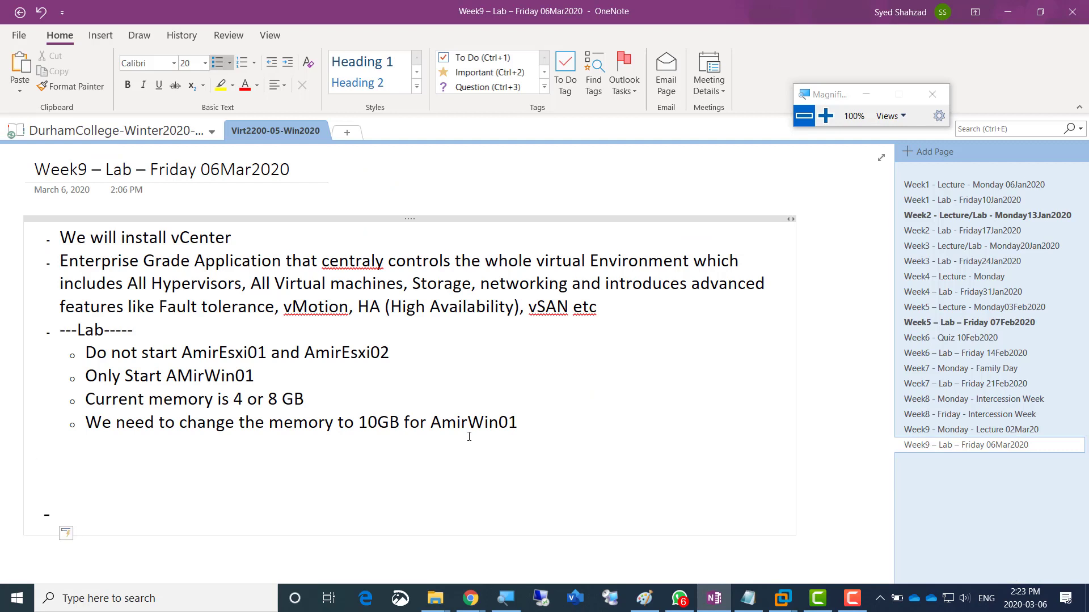
{"action": "type", "text": "Screenshot 1 = 1"}
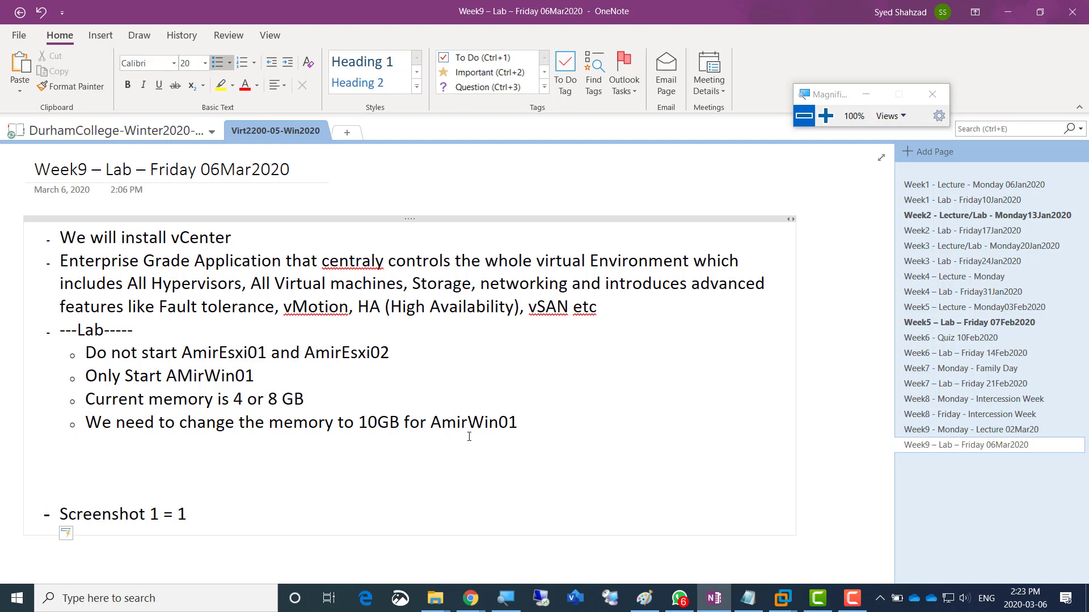
{"action": "key", "text": "BackSpace"}
{"action": "type", "text": "Upgraded to "}
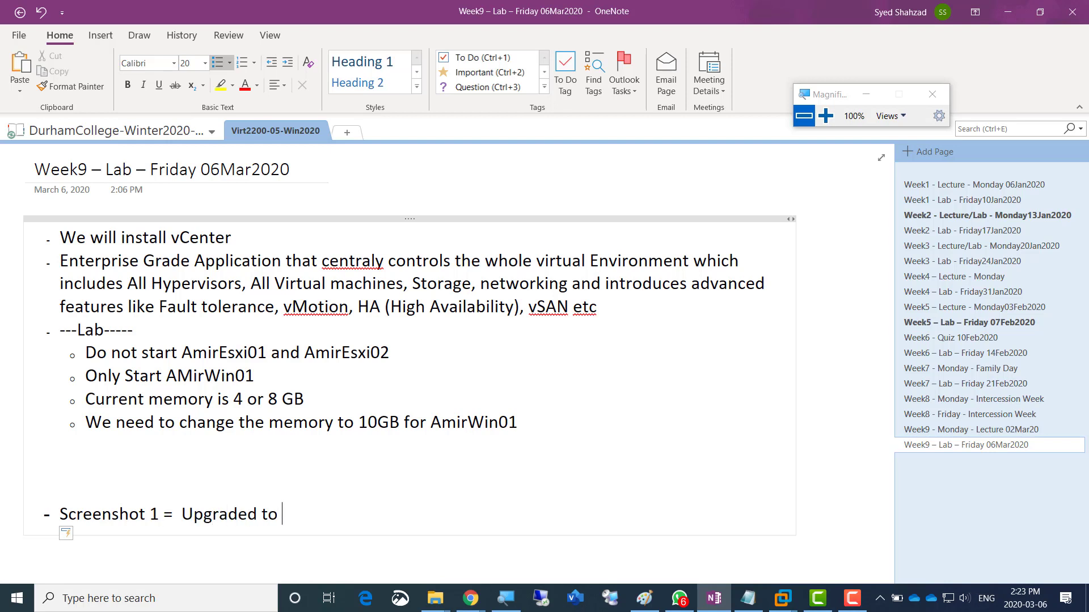
{"action": "type", "text": "12GB"}
{"action": "key", "text": "Return"}
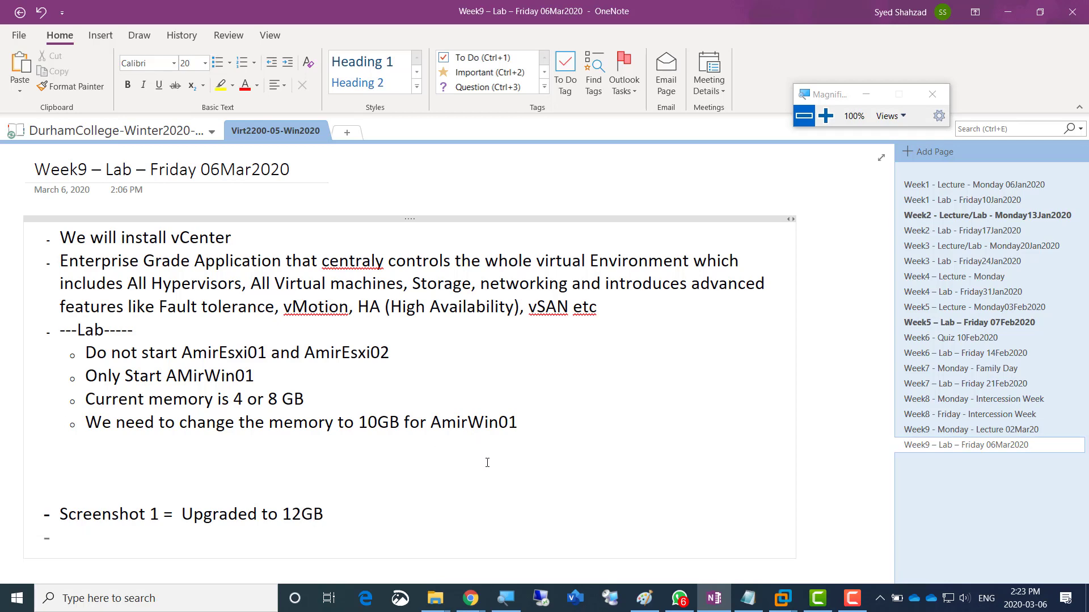
{"action": "key", "text": "alt+Tab"}
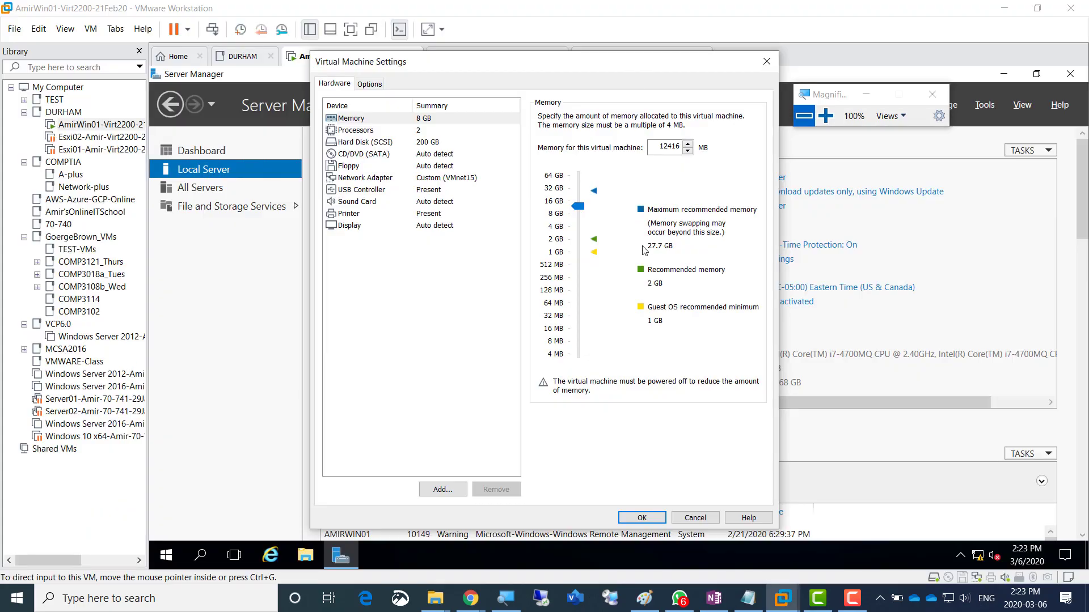
- Zoom the Magnifier to 150% and back to normal, then open the guest's Windows search
{"action": "left_click", "coordinate": [826, 117]}
{"action": "left_click", "coordinate": [826, 117]}
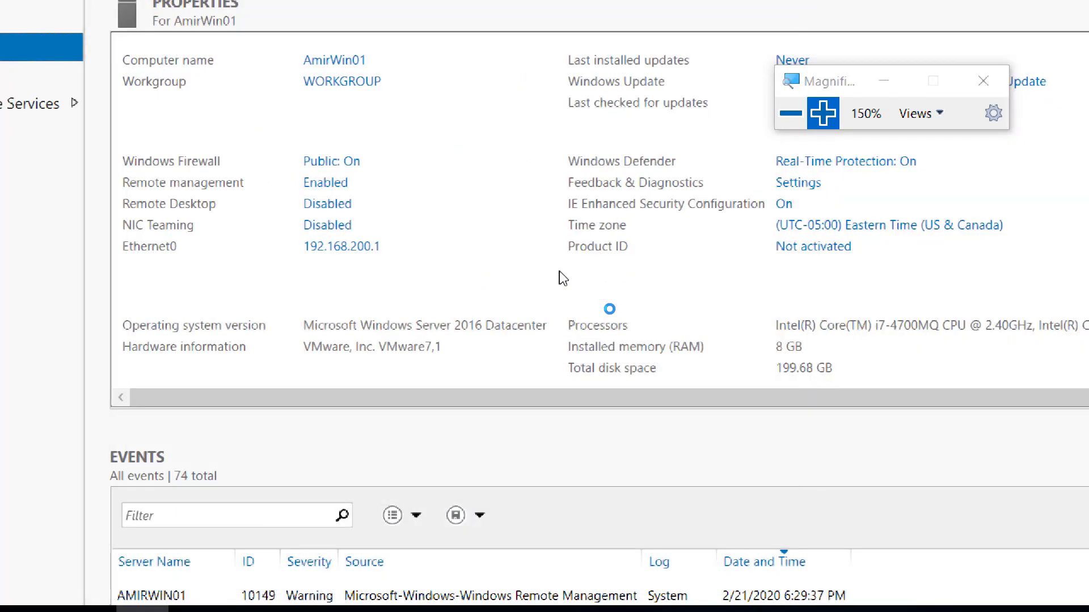
{"action": "left_click", "coordinate": [790, 114]}
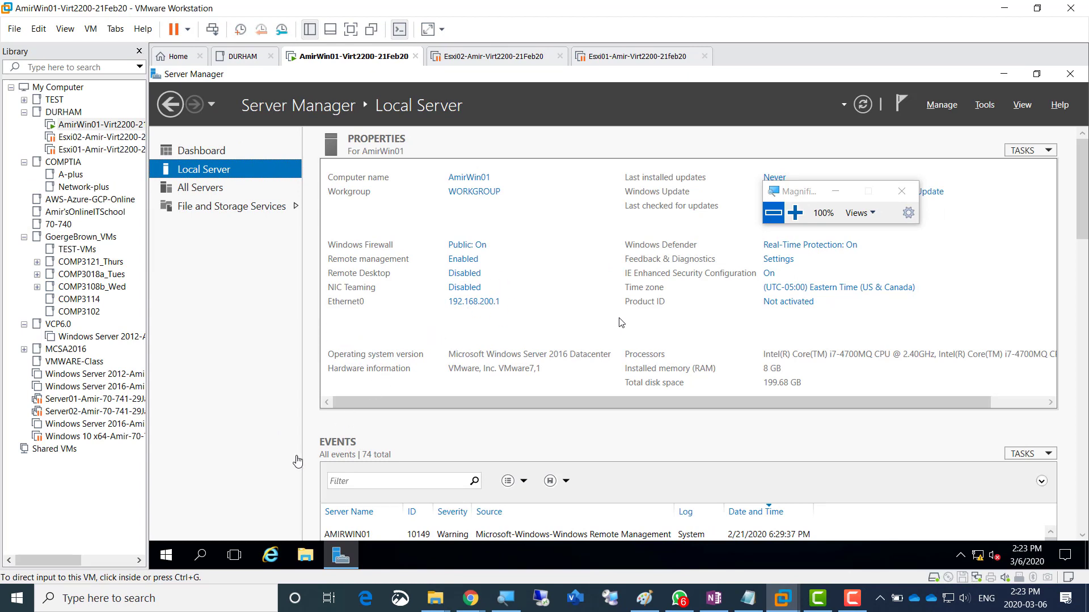
{"action": "left_click", "coordinate": [201, 557]}
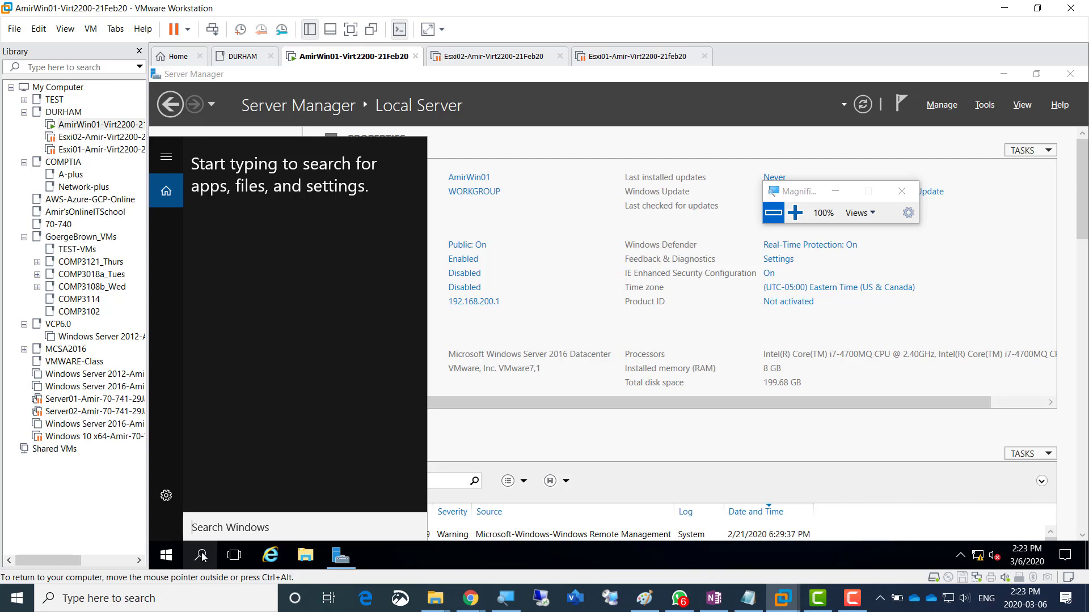
- Search 'syst', open and cancel System Configuration, then open File Explorer in the guest
{"action": "type", "text": "syst"}
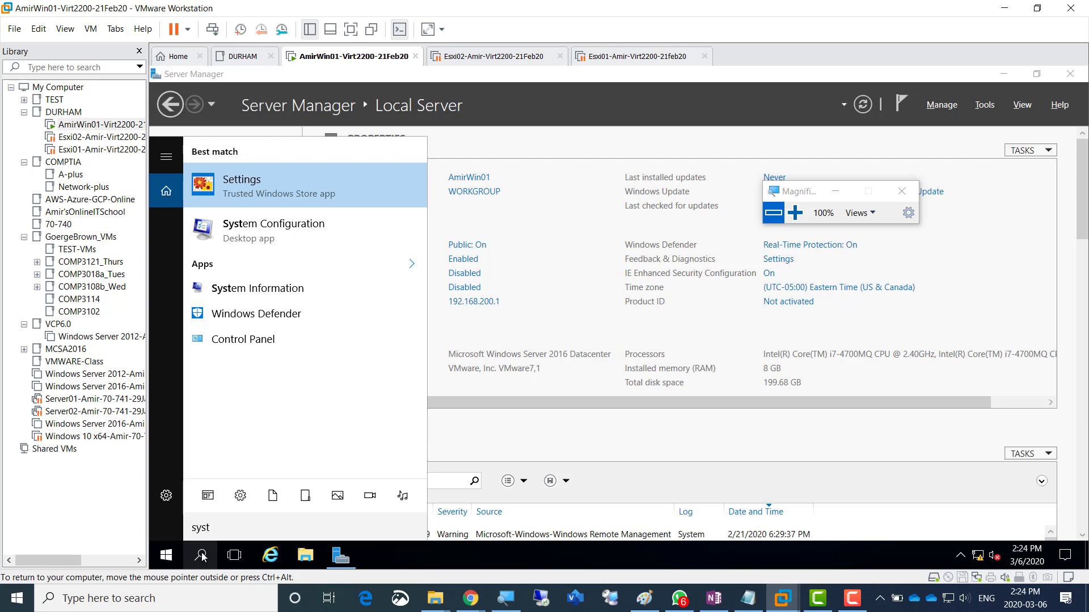
{"action": "left_click", "coordinate": [267, 227]}
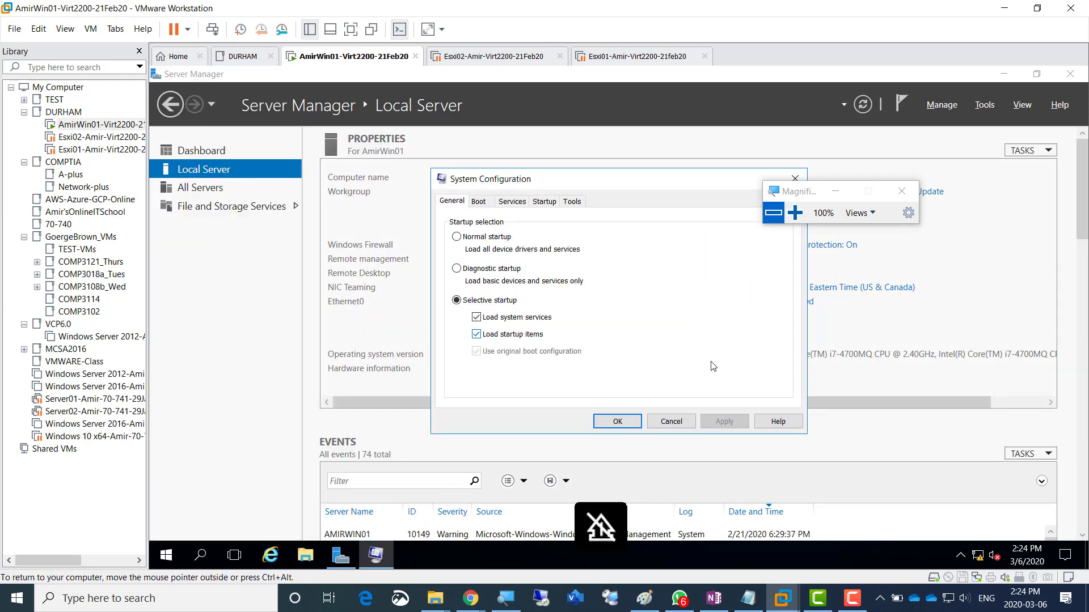
{"action": "left_click", "coordinate": [671, 421]}
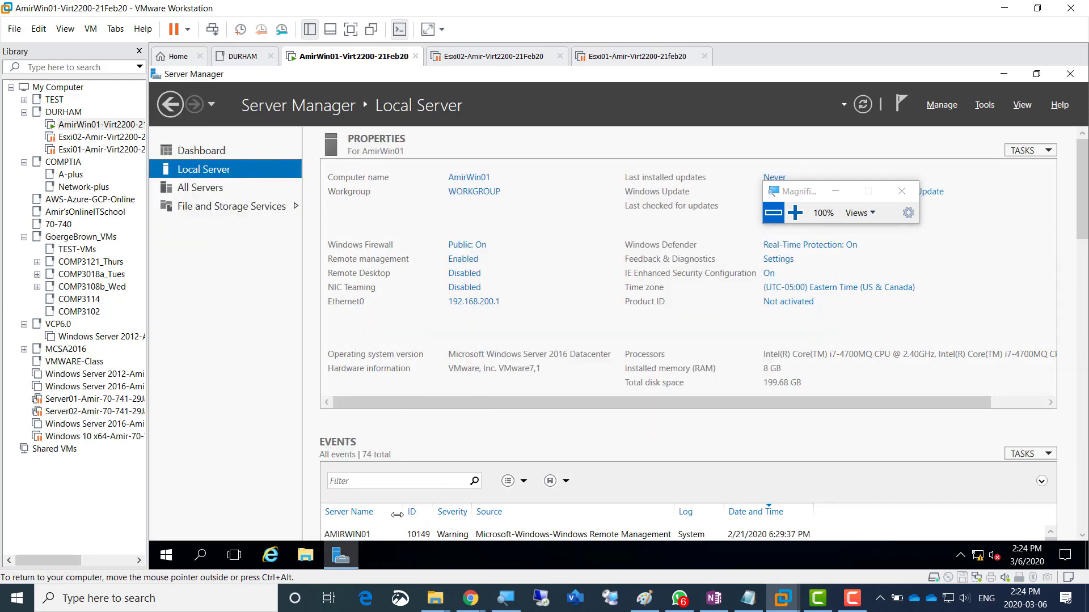
{"action": "left_click", "coordinate": [202, 556]}
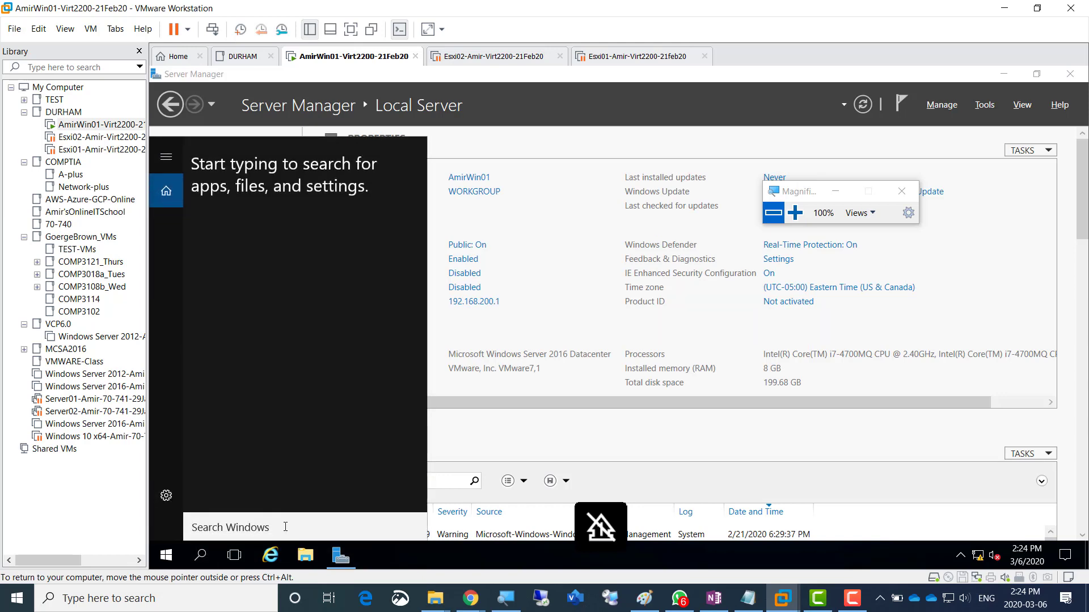
{"action": "left_click", "coordinate": [305, 556]}
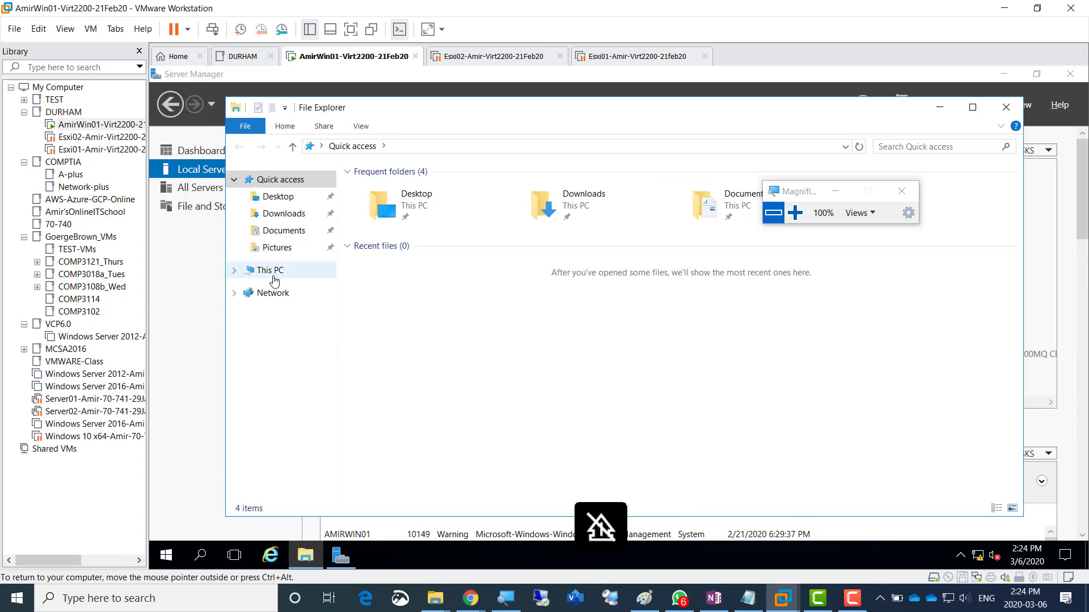
- Open This PC's System properties, magnified, to confirm 12.1 GB of installed memory
{"action": "right_click", "coordinate": [274, 278]}
{"action": "left_click", "coordinate": [353, 465]}
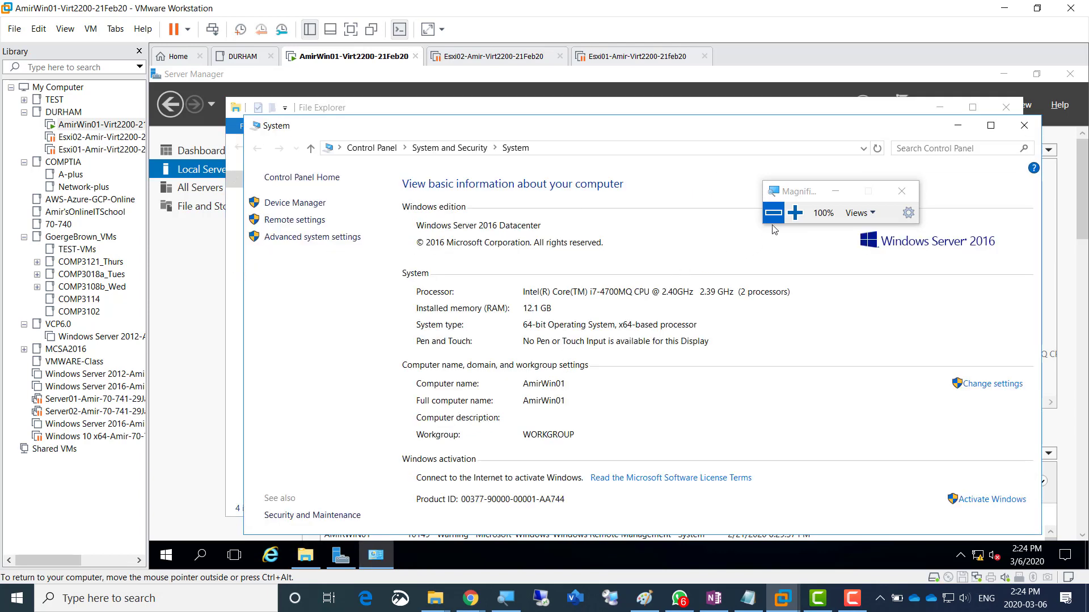
{"action": "left_click", "coordinate": [795, 213]}
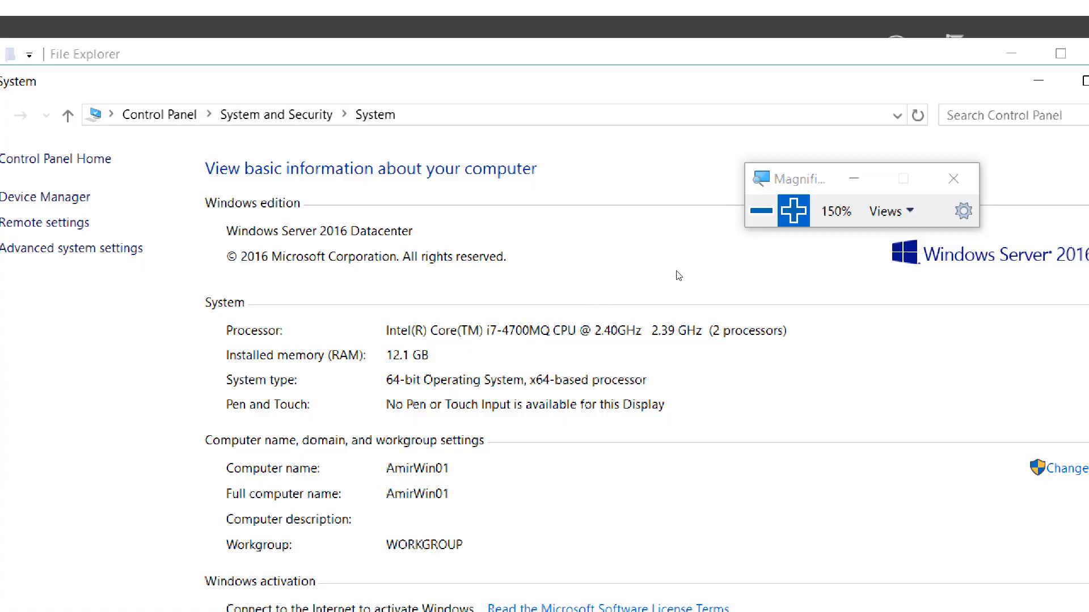
{"action": "left_click", "coordinate": [763, 213]}
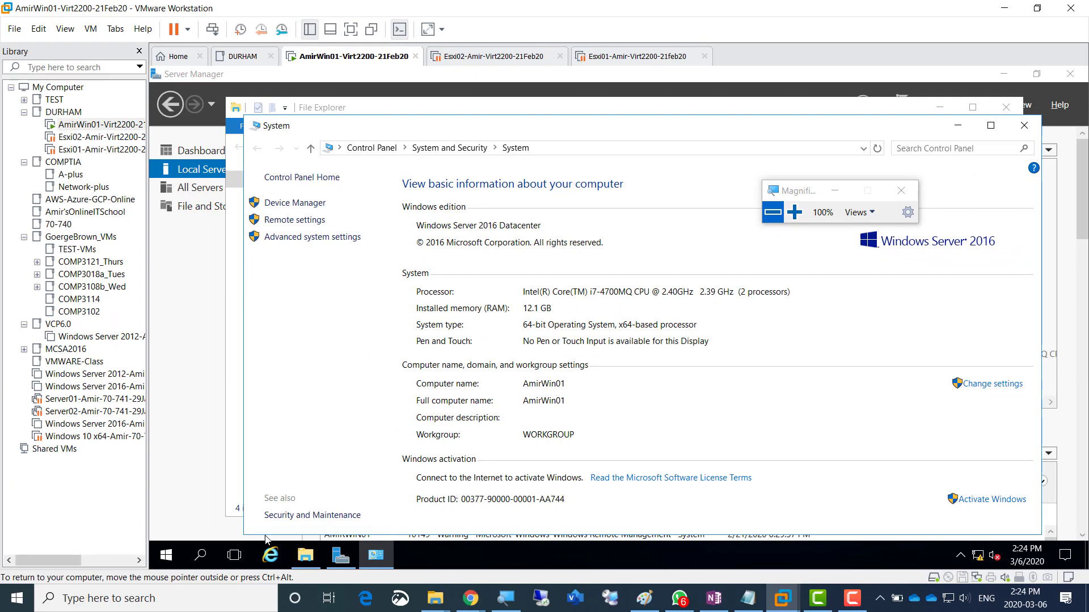
{"action": "left_click", "coordinate": [305, 555]}
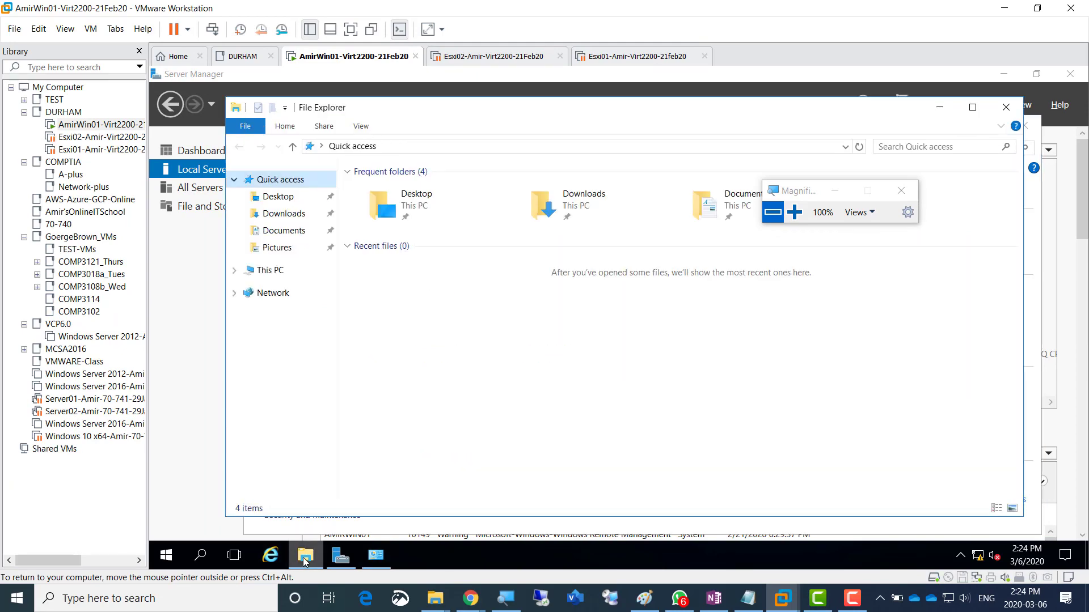
{"action": "right_click", "coordinate": [275, 280]}
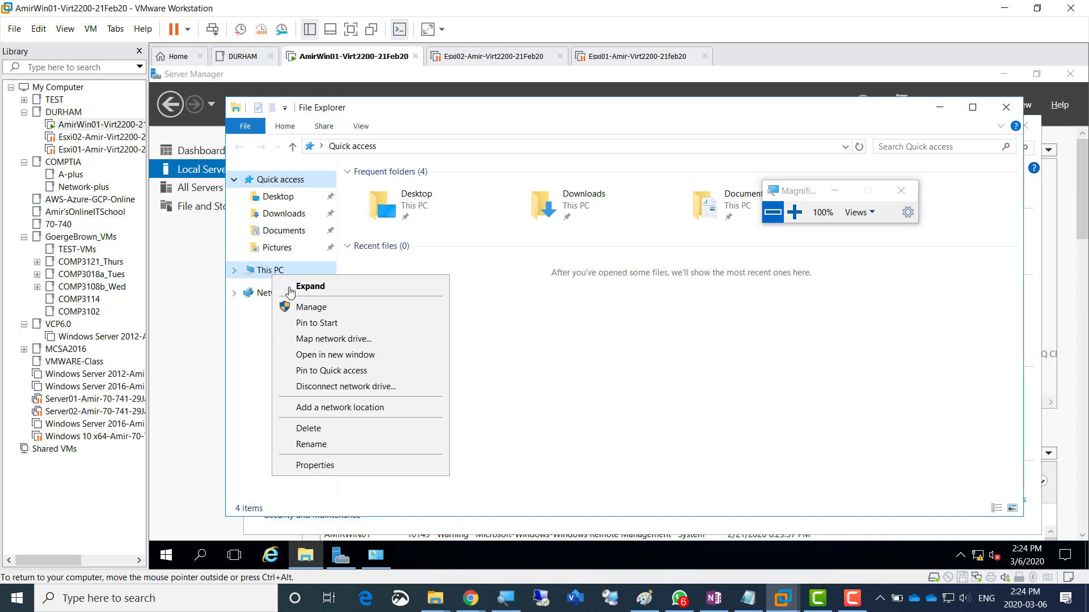
{"action": "left_click", "coordinate": [354, 474]}
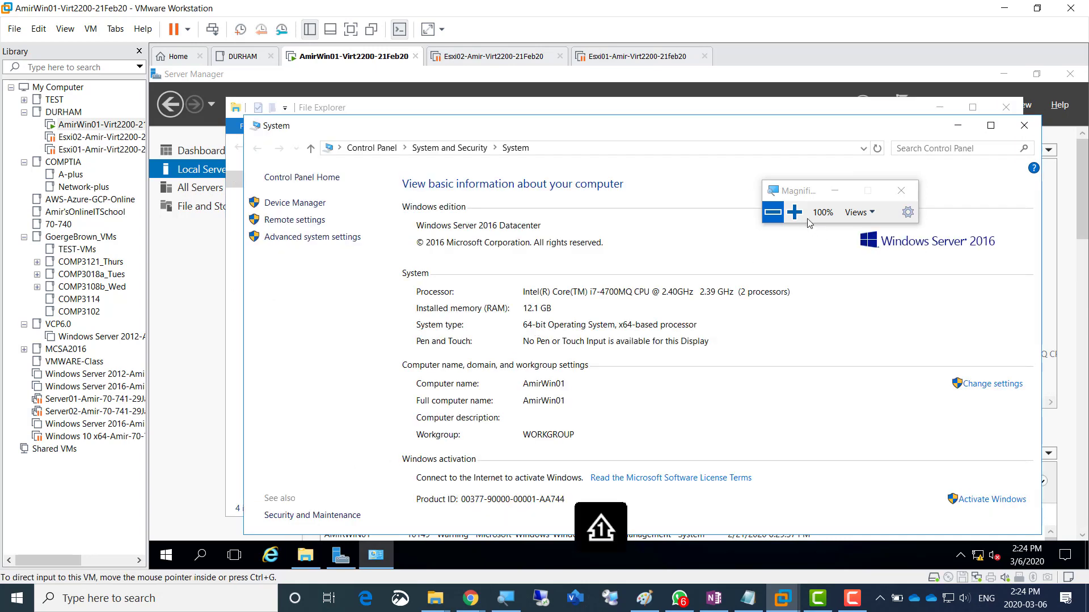
{"action": "key", "text": "super+plus"}
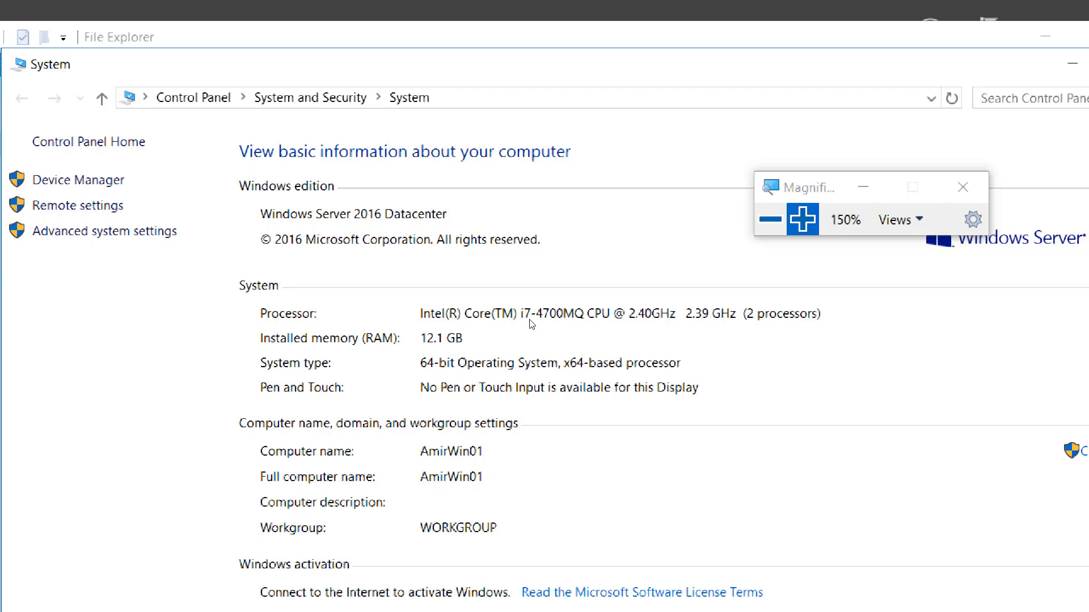
- Reset magnification to 100% and close the System and File Explorer windows
{"action": "left_click", "coordinate": [753, 226]}
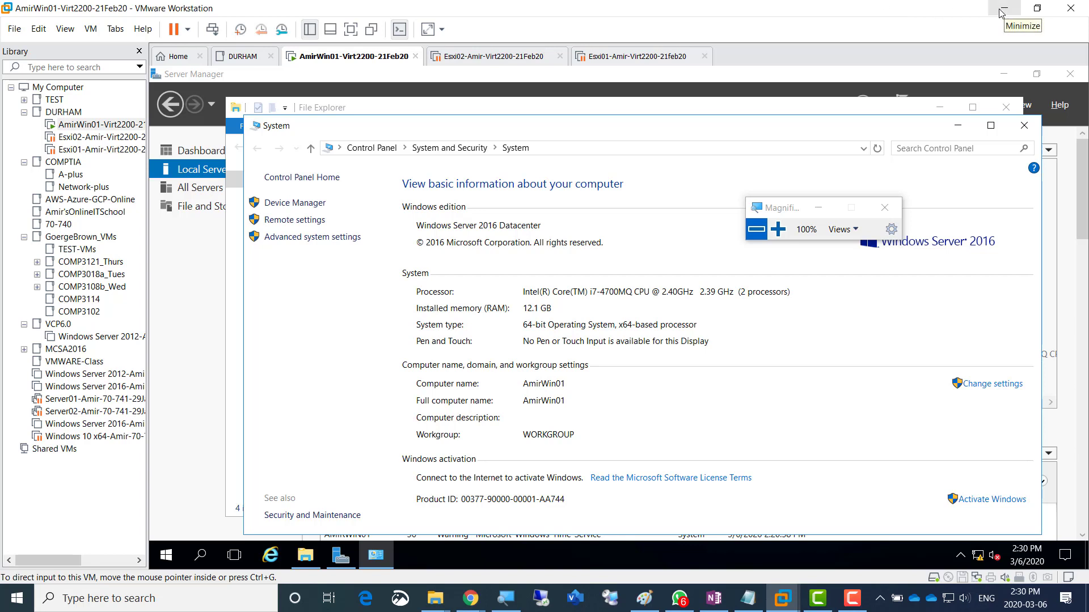
{"action": "key", "text": "shift"}
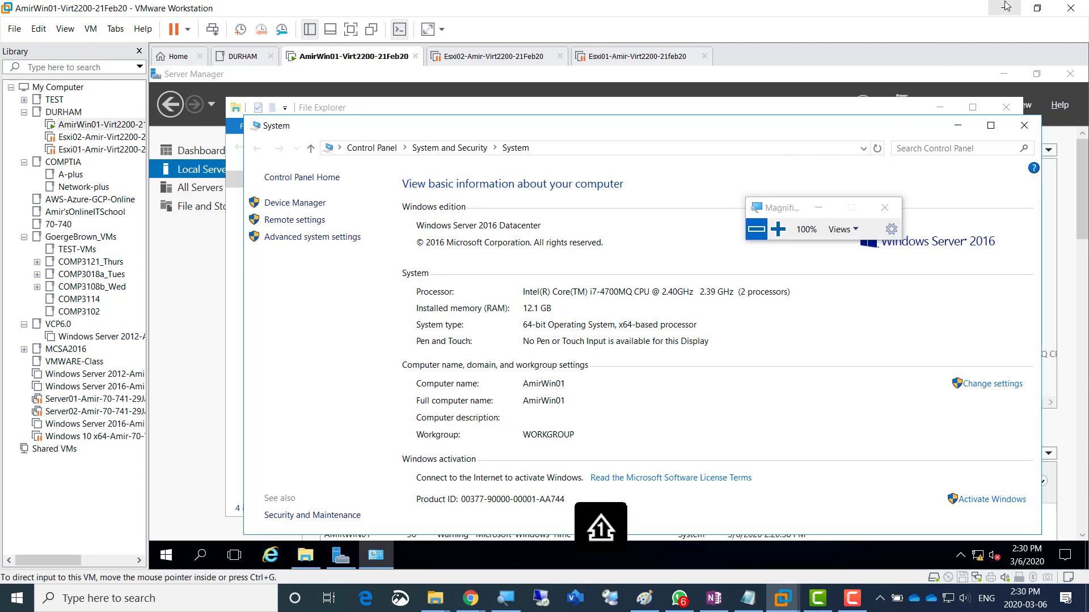
{"action": "left_click", "coordinate": [1021, 124]}
{"action": "left_click", "coordinate": [1007, 107]}
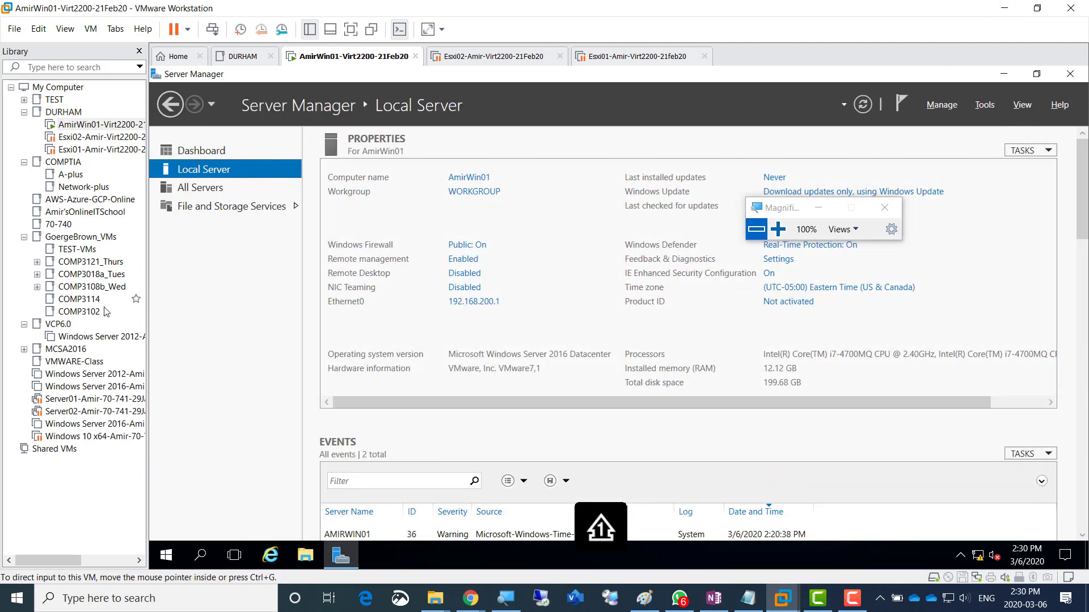
- Turn Windows Firewall off for both private and public networks and close the window
{"action": "left_click", "coordinate": [468, 245]}
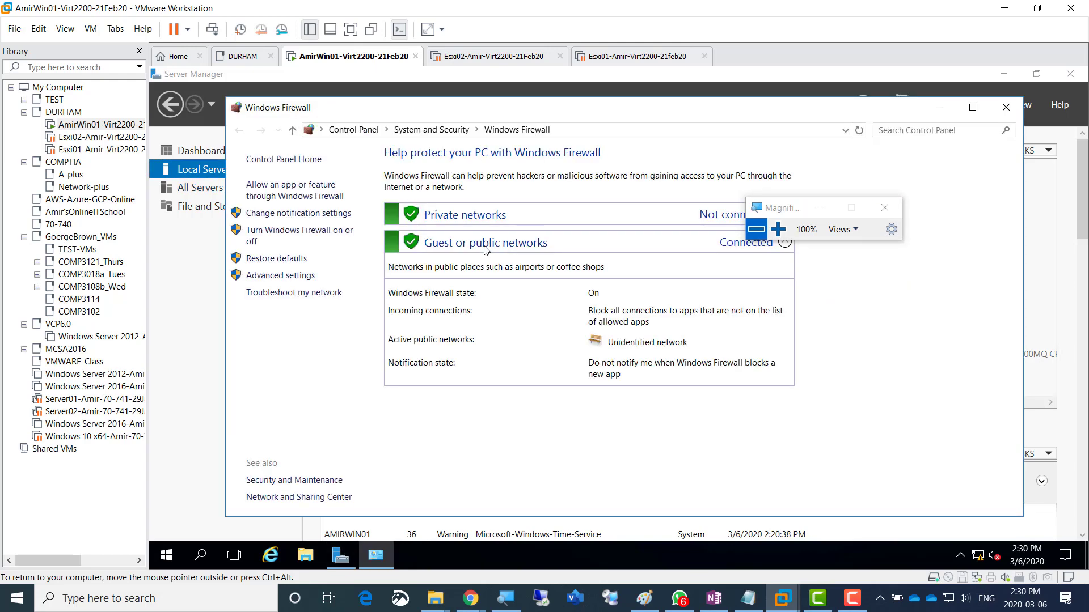
{"action": "left_click", "coordinate": [324, 234]}
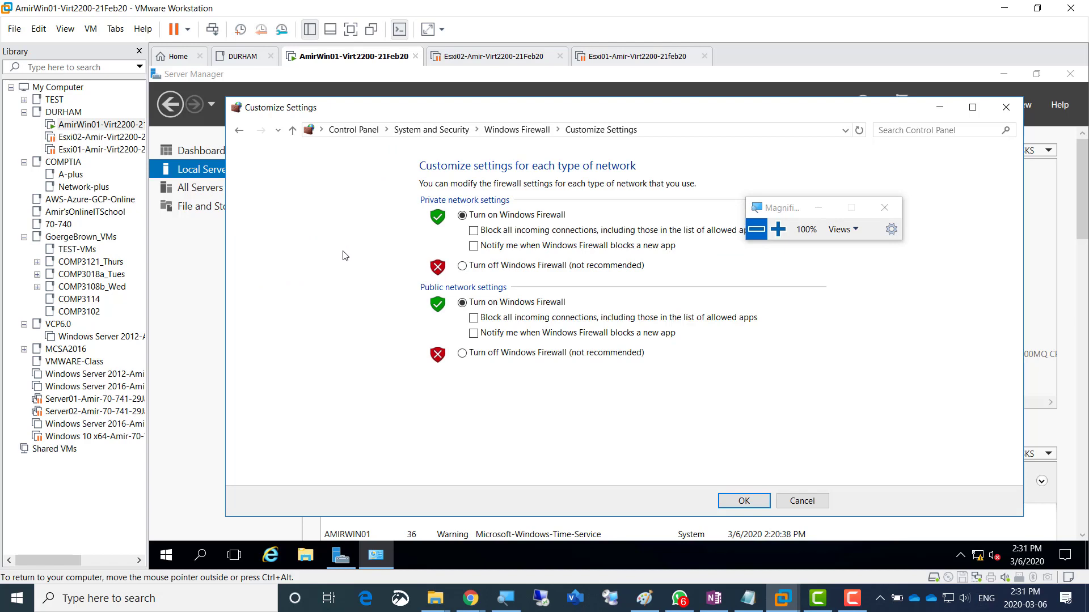
{"action": "left_click", "coordinate": [480, 266]}
{"action": "left_click", "coordinate": [491, 353]}
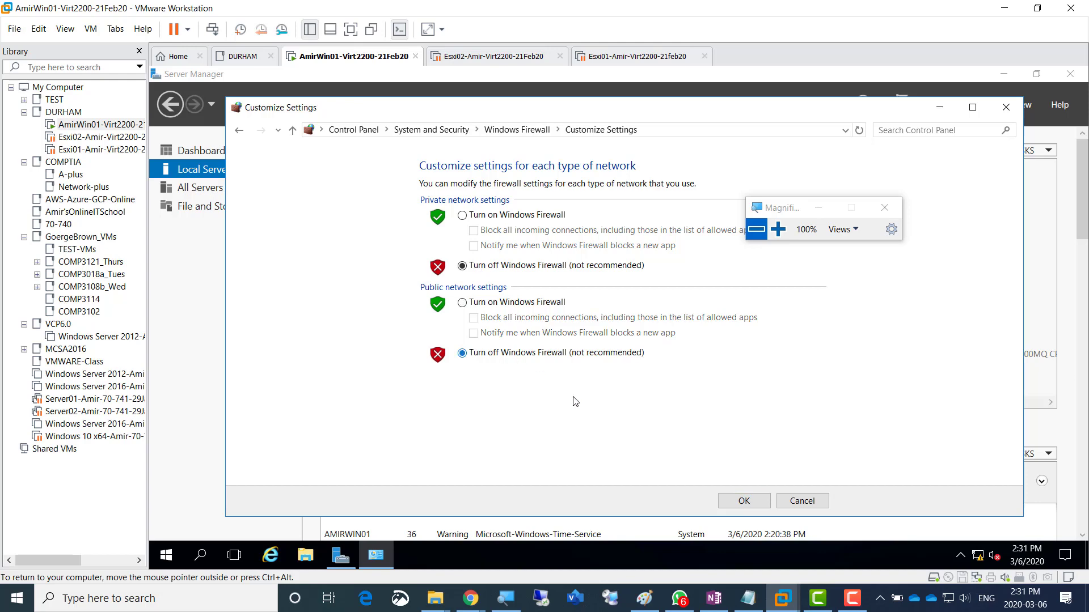
{"action": "left_click", "coordinate": [744, 502]}
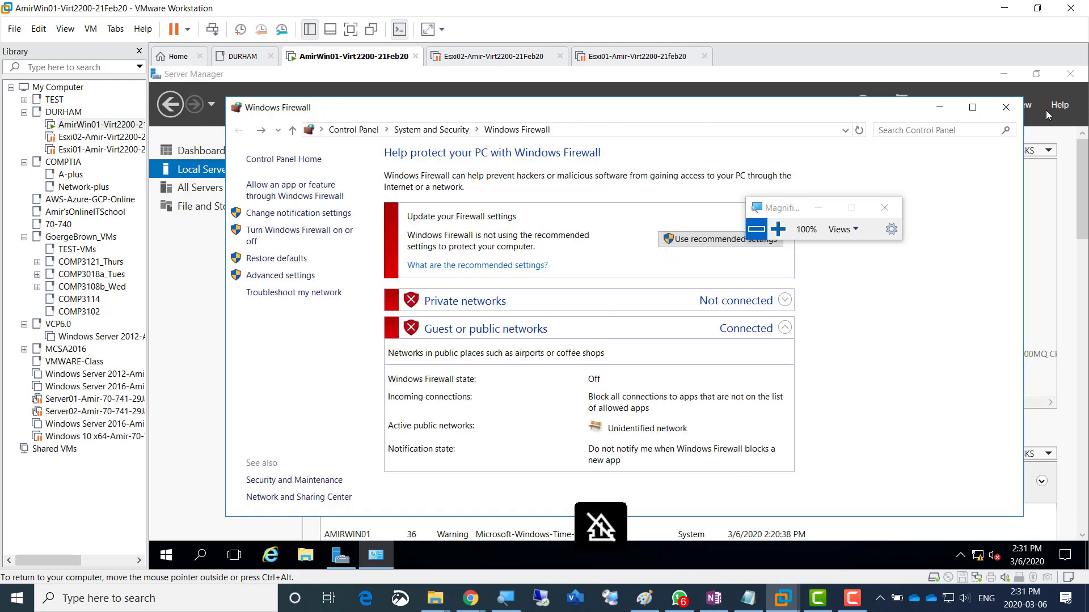
{"action": "left_click", "coordinate": [1005, 108]}
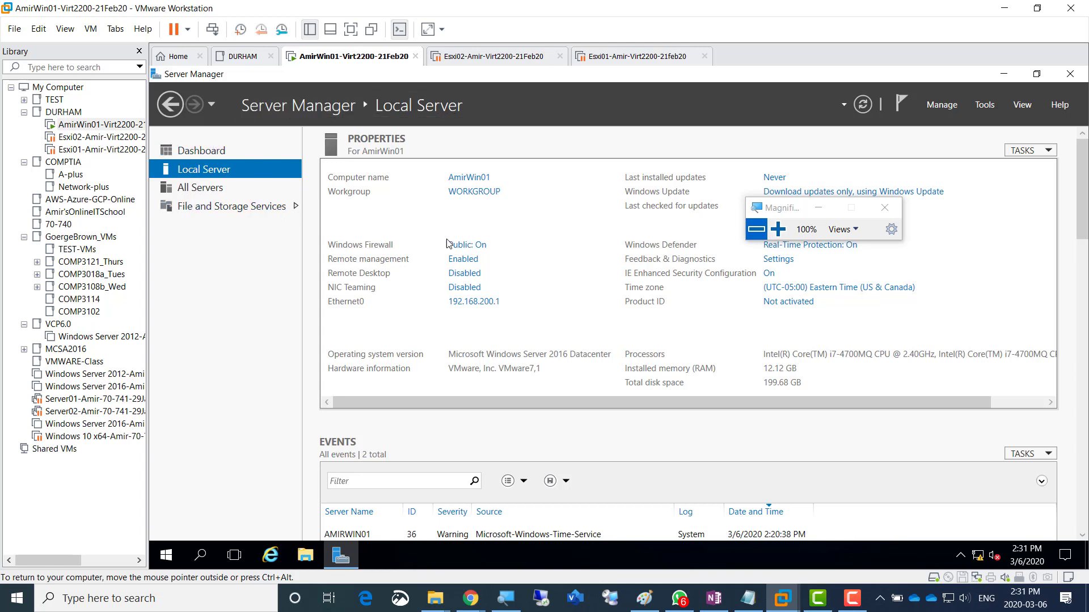
- Reopen the firewall on/off settings to verify both networks remain off, then close
{"action": "left_click", "coordinate": [466, 246]}
{"action": "left_click", "coordinate": [778, 229]}
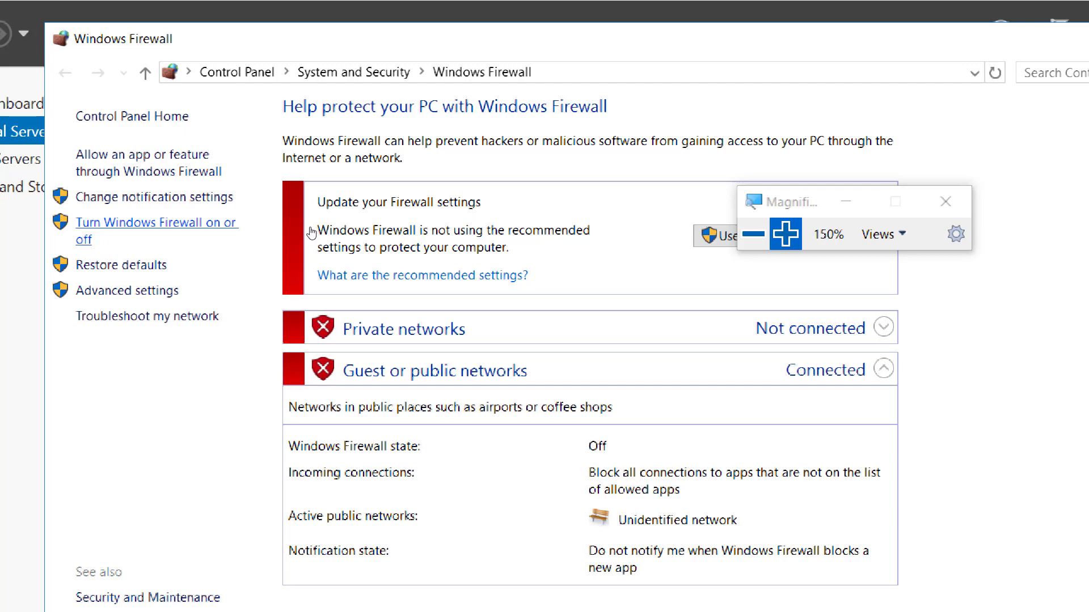
{"action": "left_click", "coordinate": [226, 223]}
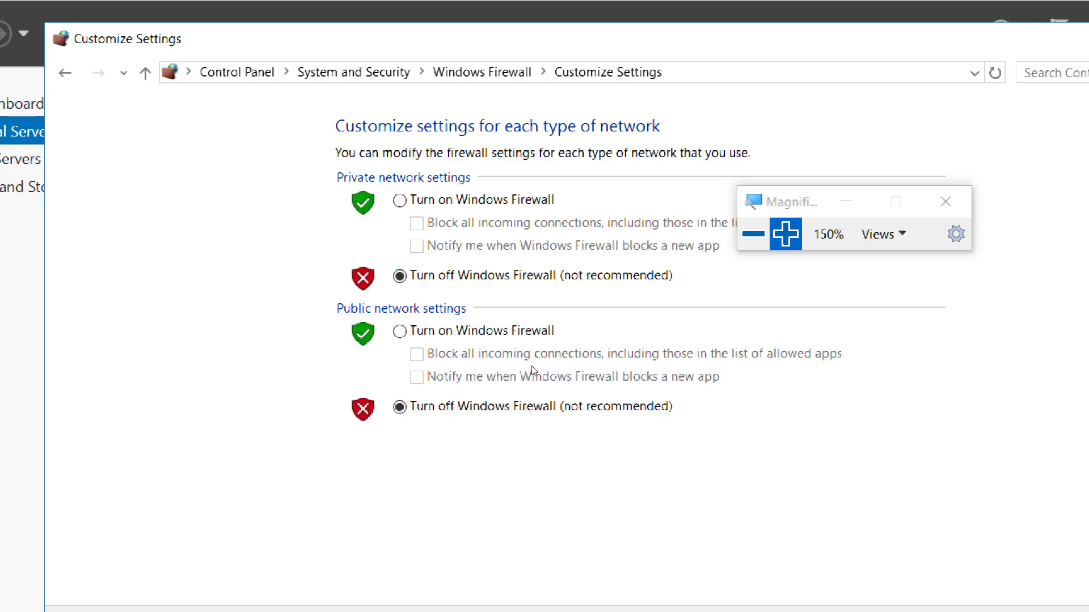
{"action": "left_click", "coordinate": [753, 234]}
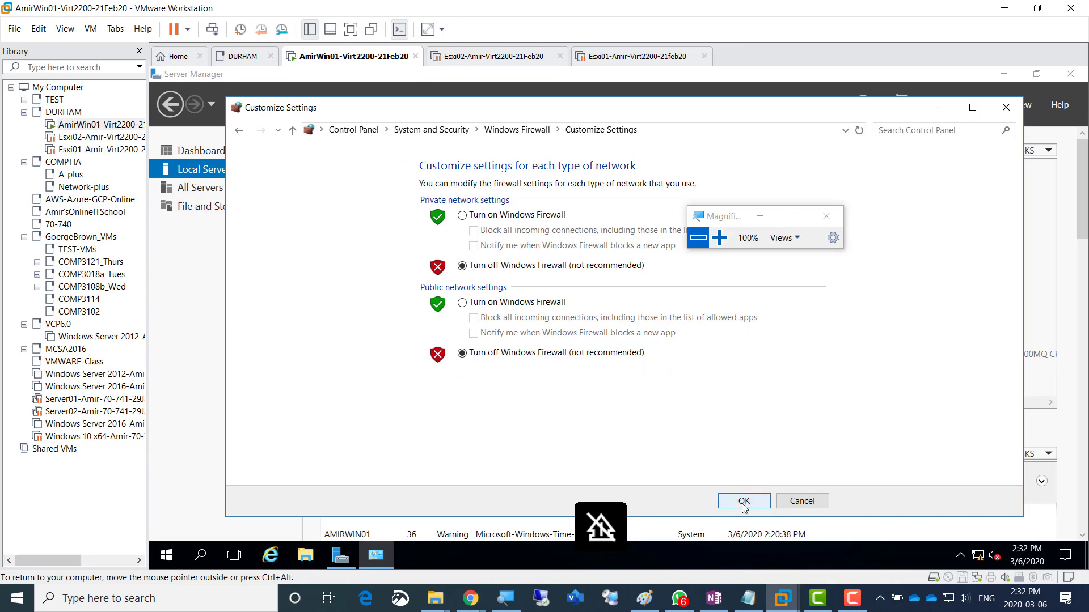
{"action": "left_click", "coordinate": [744, 502]}
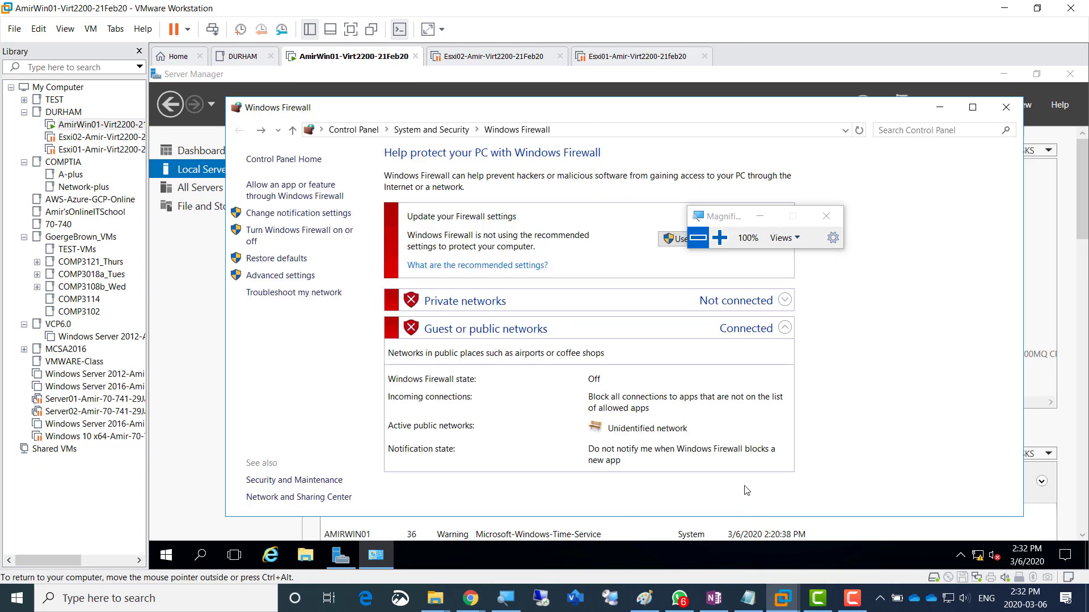
{"action": "left_click", "coordinate": [1006, 107]}
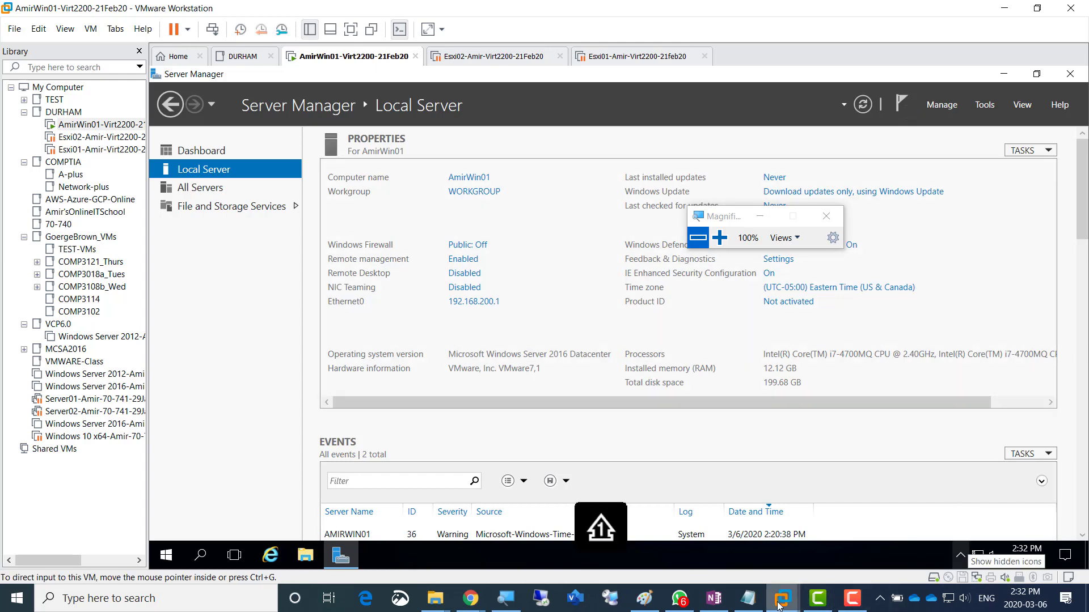
{"action": "left_click", "coordinate": [710, 608]}
- Add the bullet 'vCenter requires min 120GB Disk space', fixing the 'reqires' typo
{"action": "left_click", "coordinate": [376, 516]}
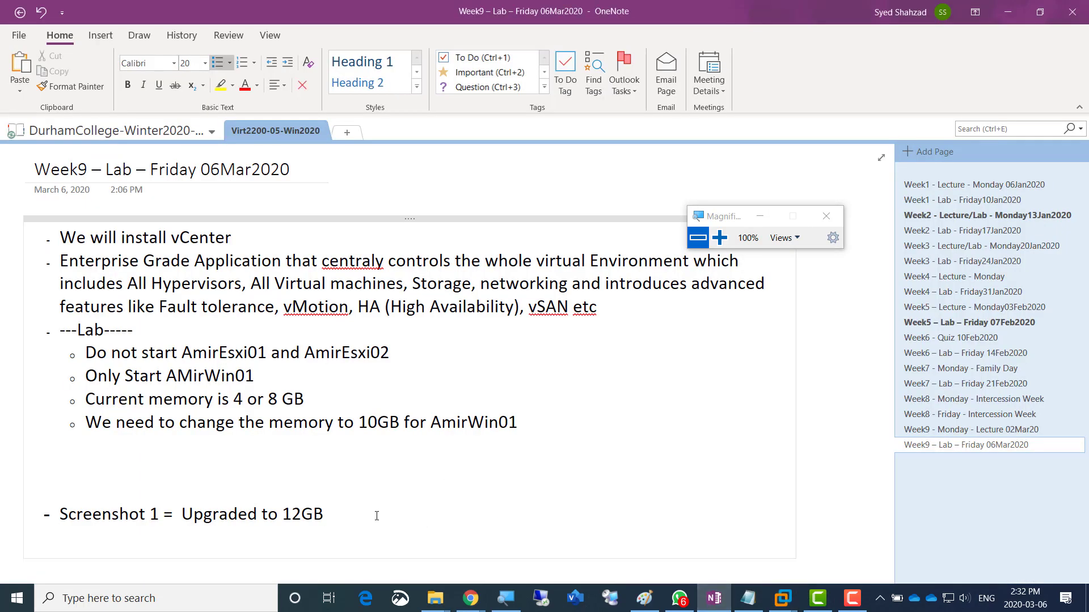
{"action": "left_click", "coordinate": [528, 427]}
{"action": "key", "text": "Return"}
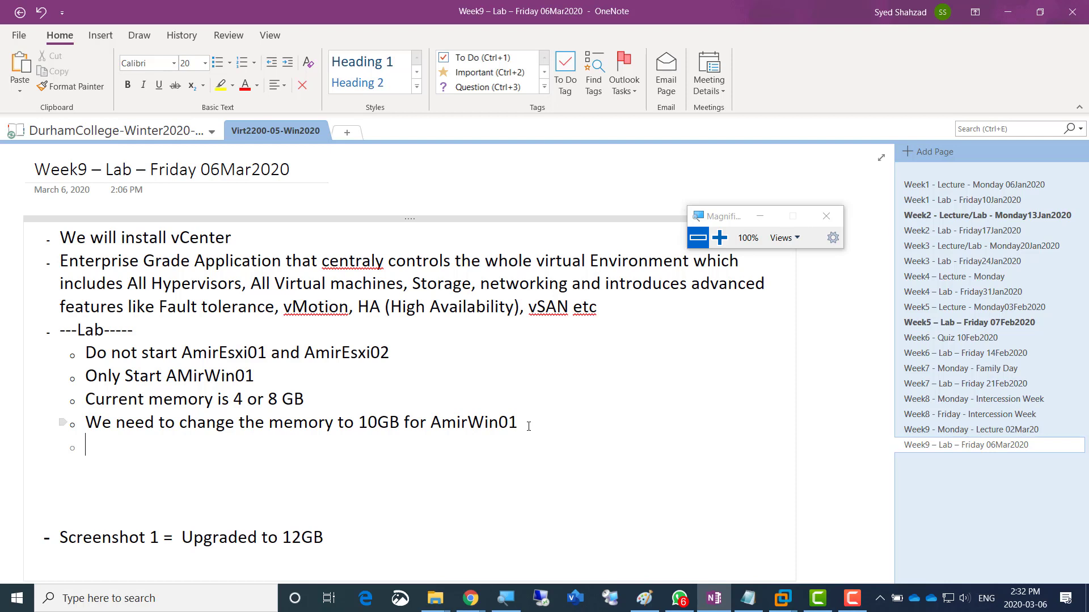
{"action": "type", "text": "vCenter re"}
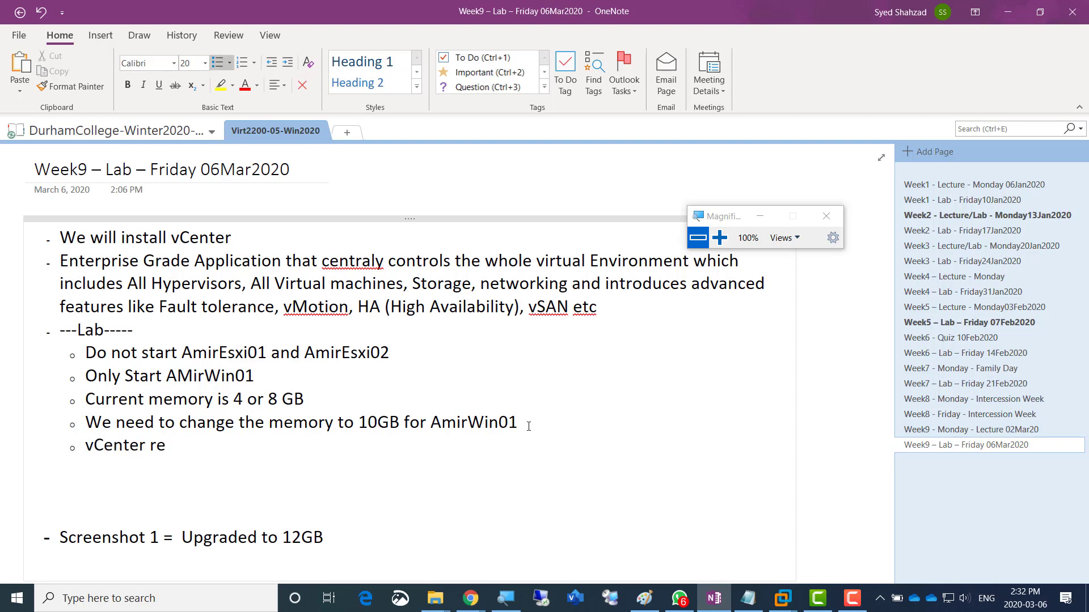
{"action": "type", "text": "qires min 120G"}
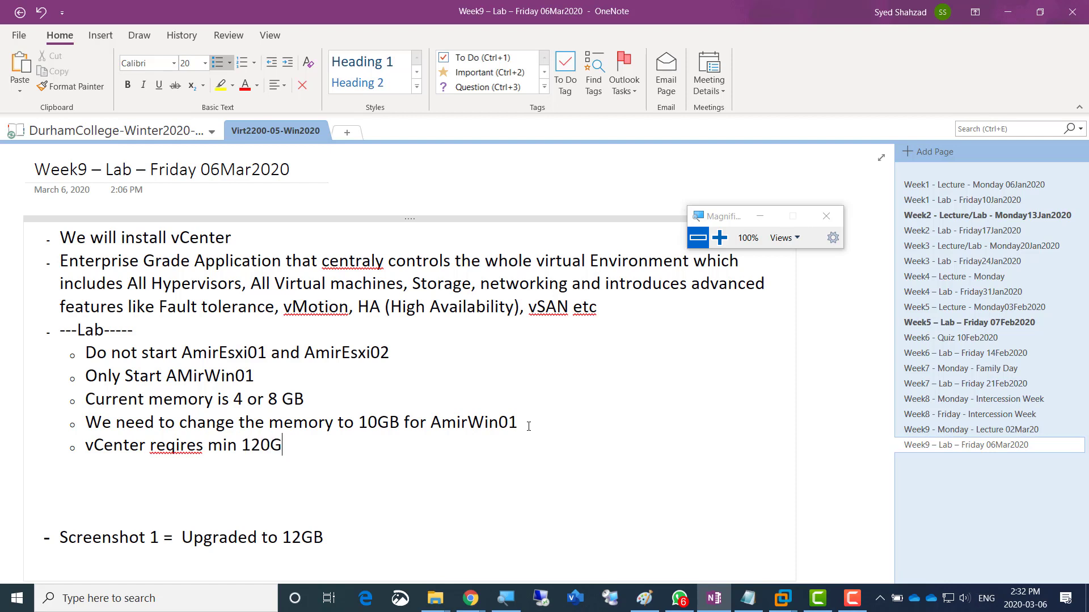
{"action": "type", "text": "B Disk space"}
{"action": "key", "text": "Left"}
{"action": "key", "text": "Left"}
{"action": "key", "text": "Left"}
{"action": "key", "text": "Left"}
{"action": "key", "text": "Left"}
{"action": "key", "text": "Left"}
{"action": "key", "text": "Left"}
{"action": "key", "text": "Left"}
{"action": "key", "text": "Left"}
{"action": "key", "text": "Left"}
{"action": "key", "text": "Left"}
{"action": "key", "text": "Left"}
{"action": "key", "text": "Left"}
{"action": "key", "text": "Left"}
{"action": "key", "text": "Left"}
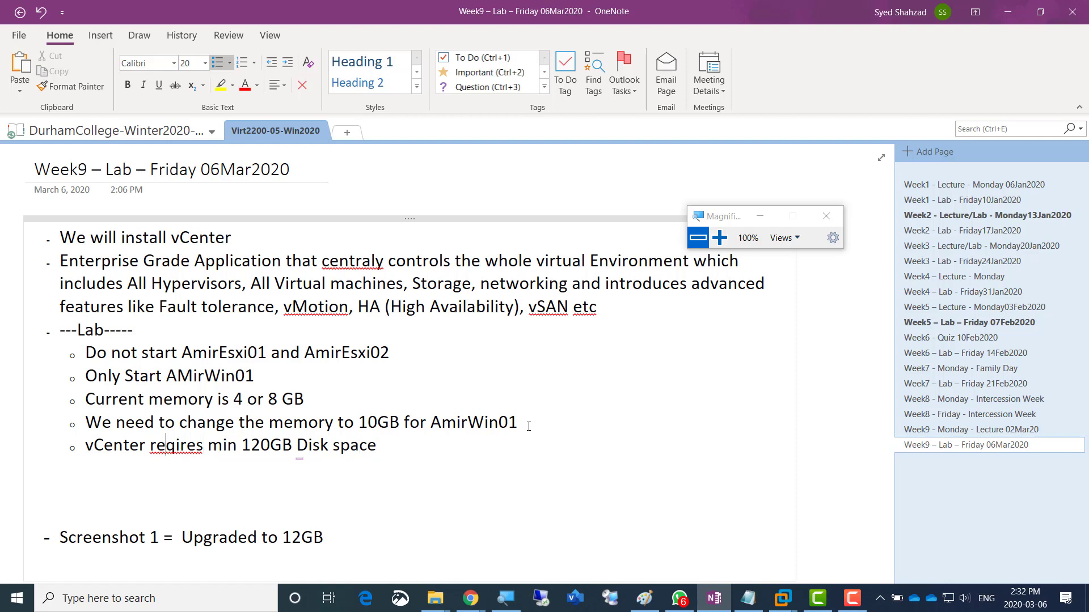
{"action": "type", "text": "u"}
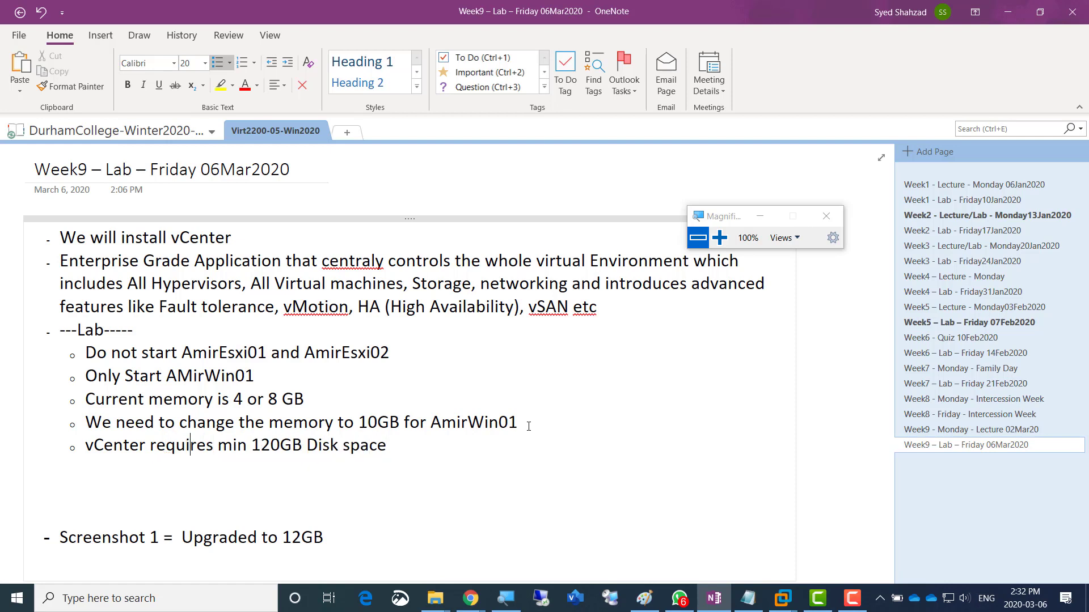
{"action": "key", "text": "Right"}
{"action": "key", "text": "Right"}
{"action": "key", "text": "Right"}
{"action": "key", "text": "Right"}
{"action": "key", "text": "Right"}
{"action": "key", "text": "Right"}
{"action": "key", "text": "Right"}
{"action": "key", "text": "Down"}
{"action": "key", "text": "Left"}
- Add bullets 'vCenter requires 8GB min RAM' and 'vCenter requires 2 Processors', then highlight 120GB
{"action": "key", "text": "Return"}
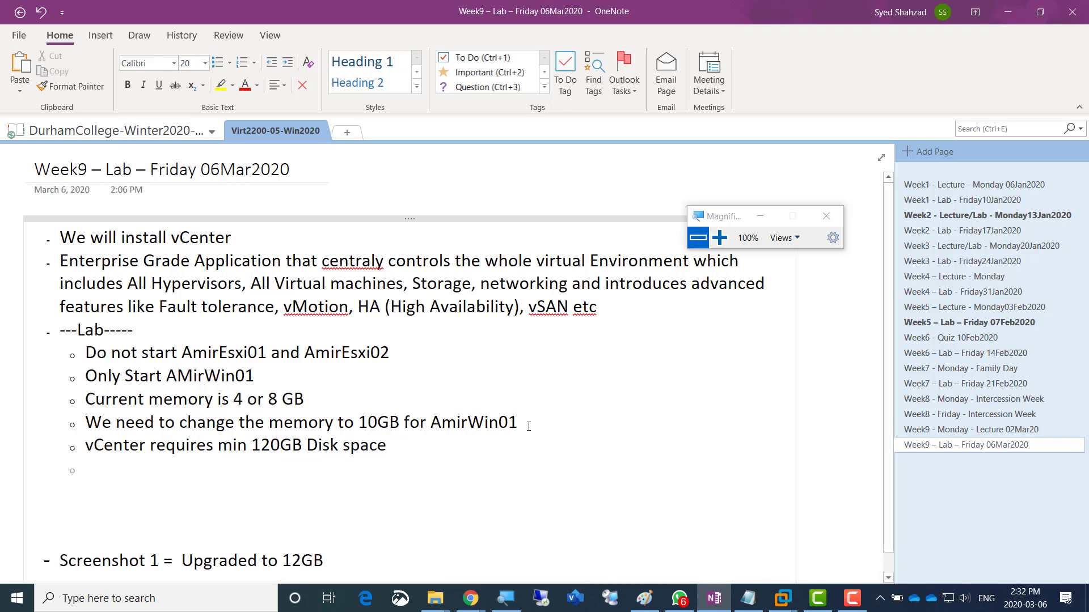
{"action": "type", "text": "vCe"}
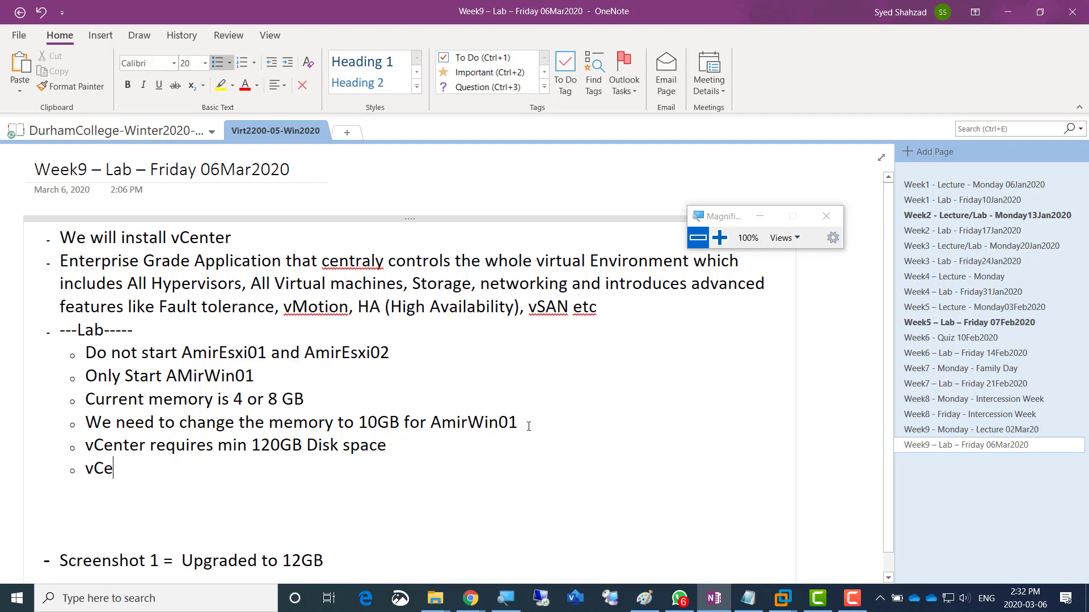
{"action": "type", "text": "nter r"}
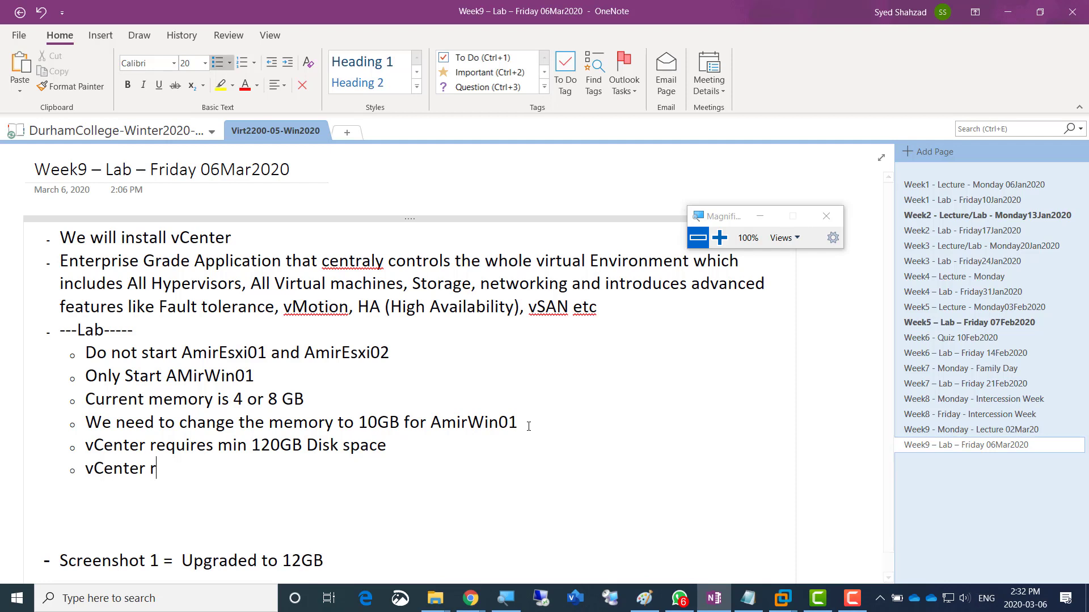
{"action": "type", "text": "equires 8G"}
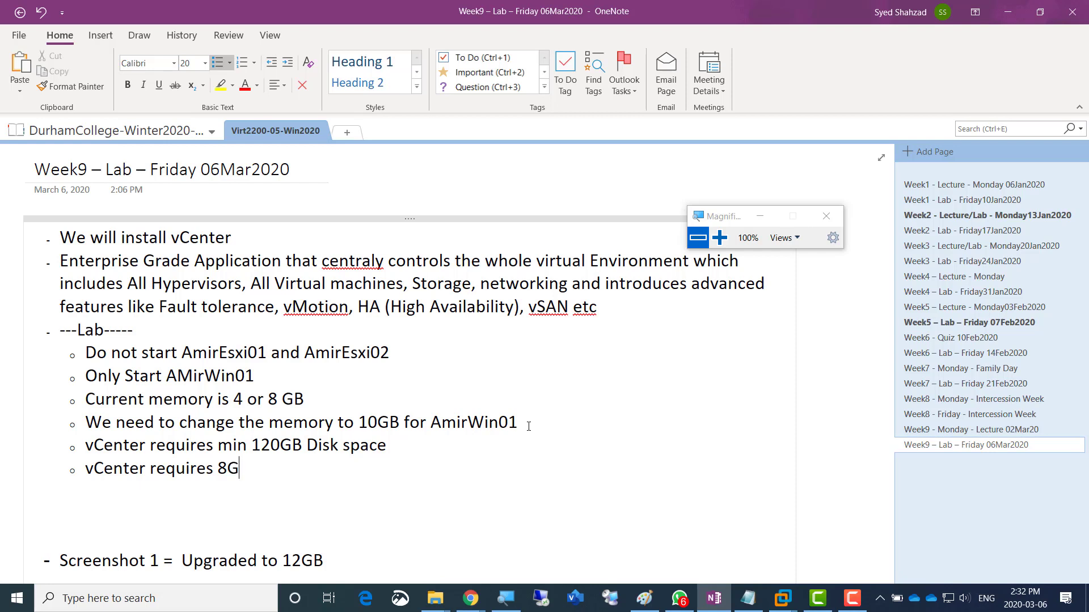
{"action": "type", "text": "B min RAM"}
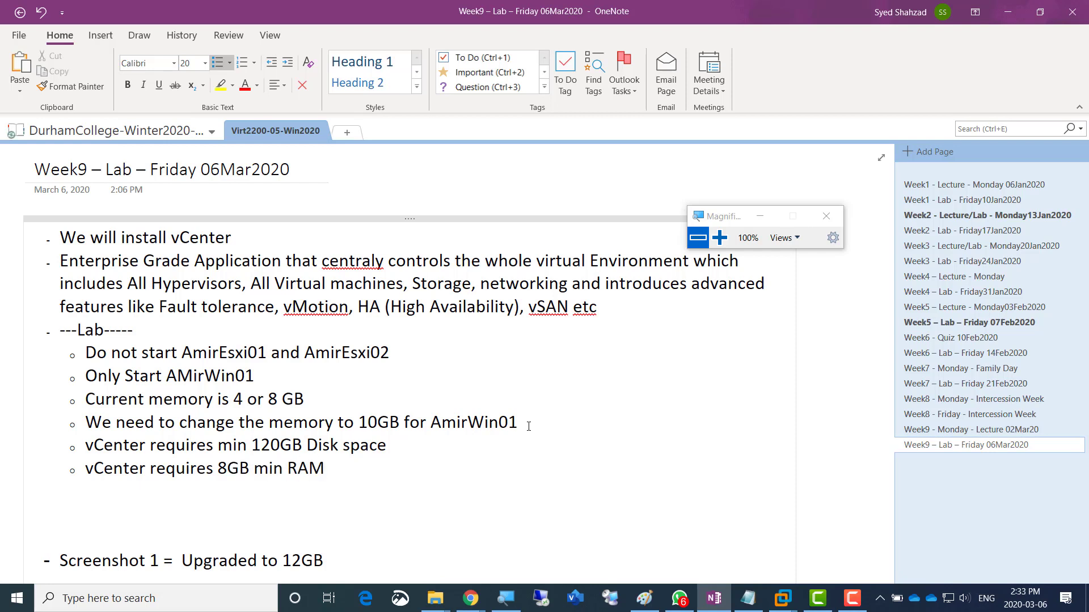
{"action": "key", "text": "Return"}
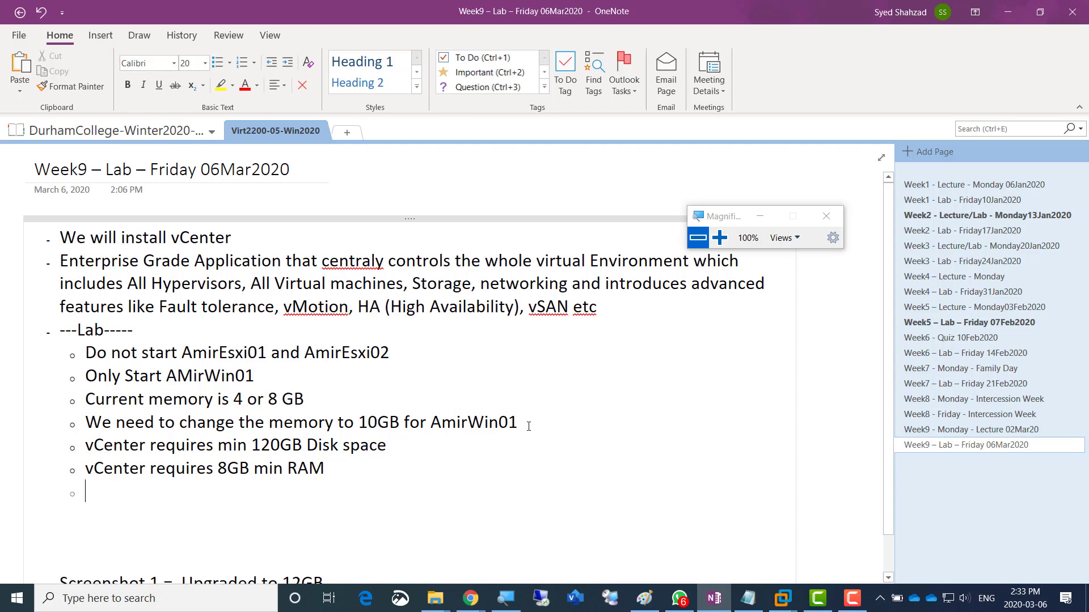
{"action": "type", "text": "v"}
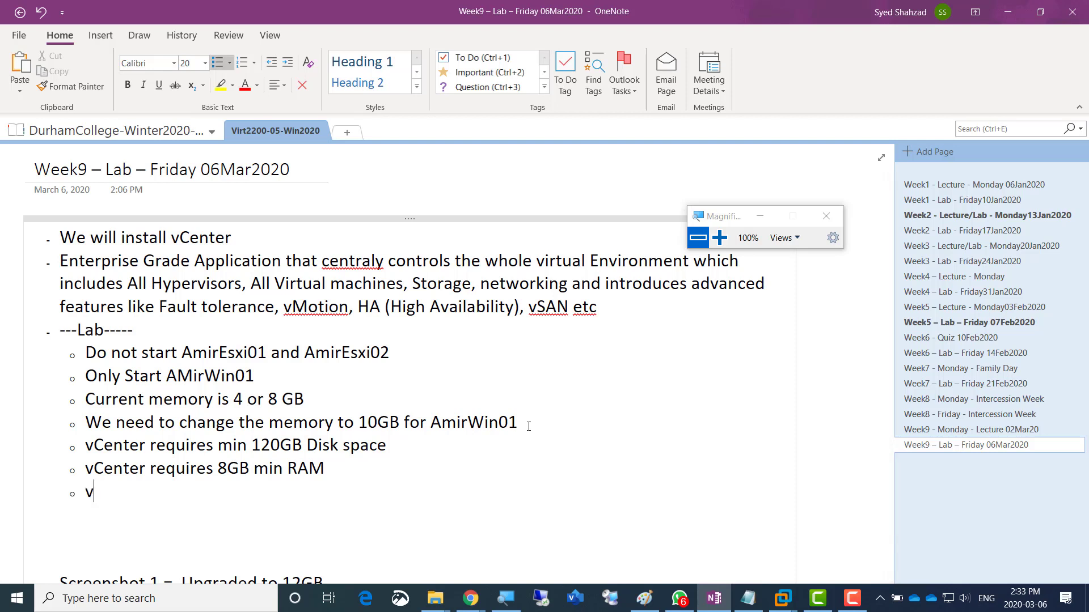
{"action": "type", "text": "Center requir"}
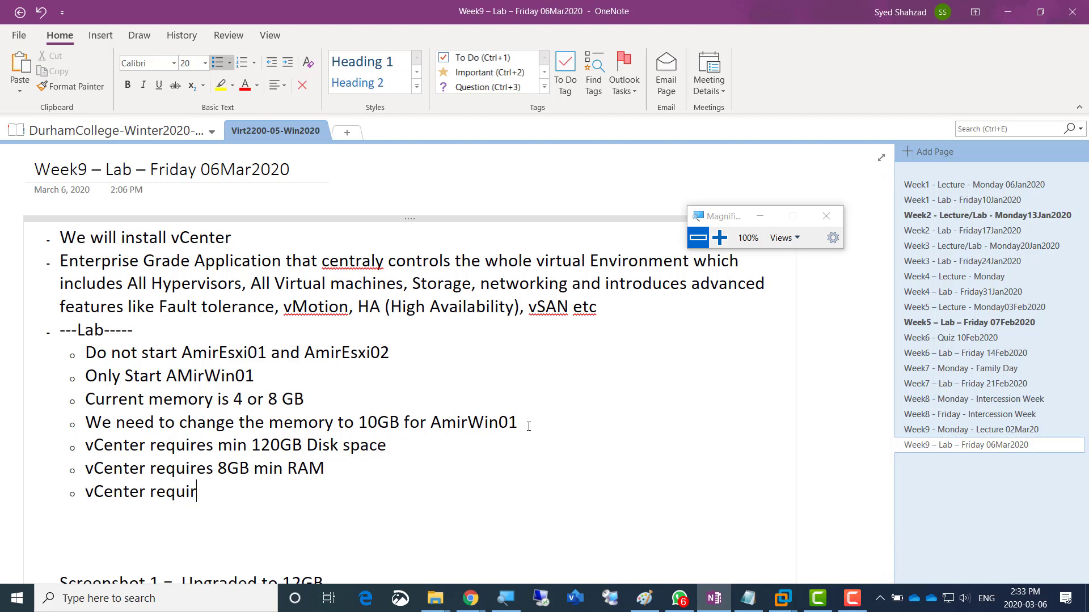
{"action": "type", "text": "es 2 Processors"}
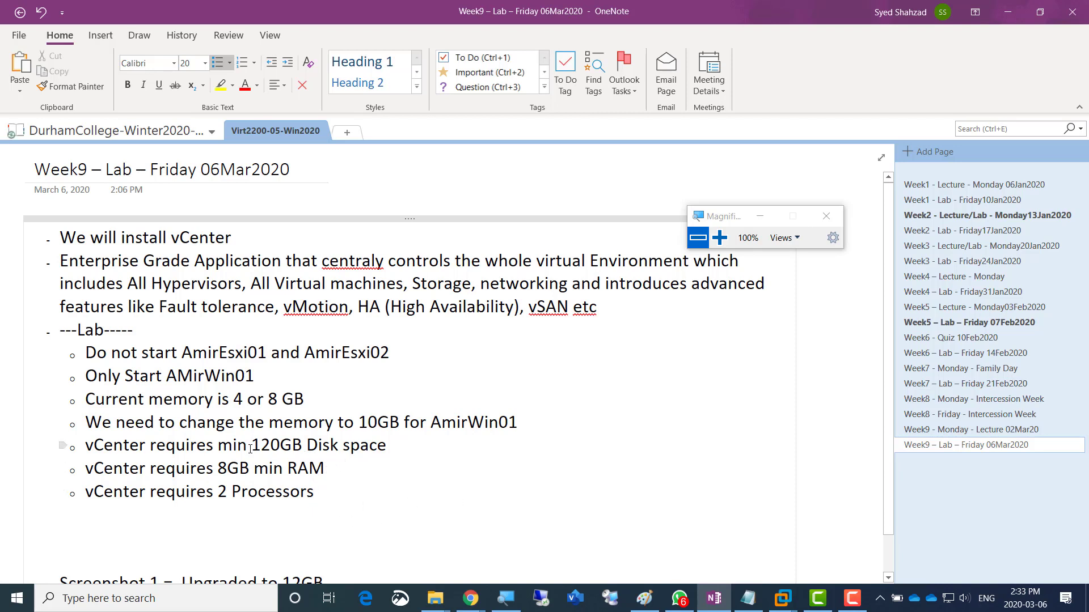
{"action": "left_click_drag", "start_coordinate": [253, 445], "coordinate": [303, 447]}
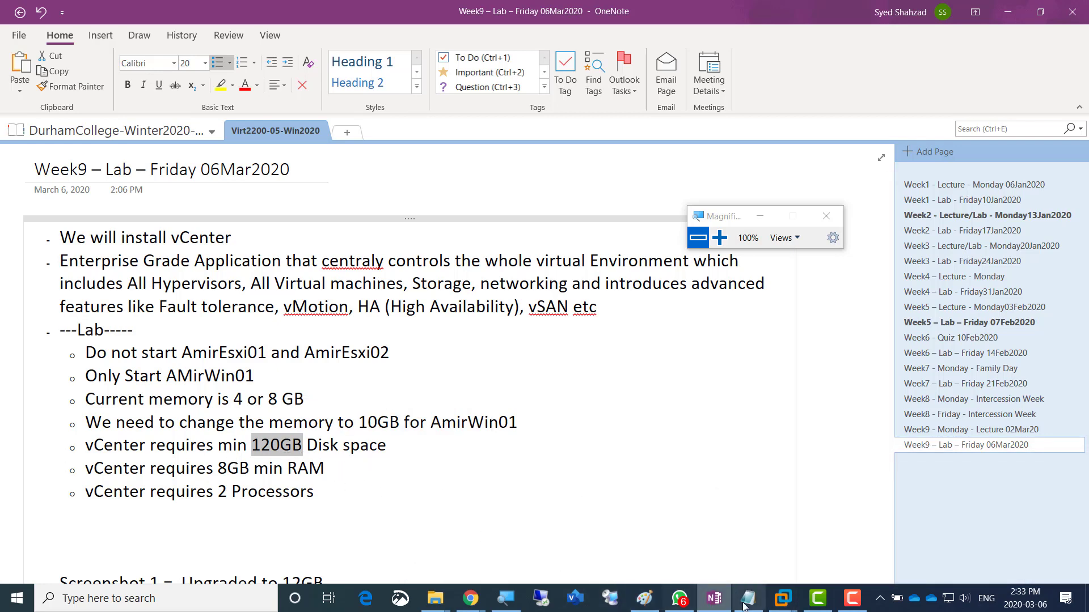
{"action": "left_click", "coordinate": [778, 591]}
- Review AmirWin01's settings for 12.1 GB memory, a 200 GB disk and 2 processors, then close
{"action": "left_click", "coordinate": [778, 515]}
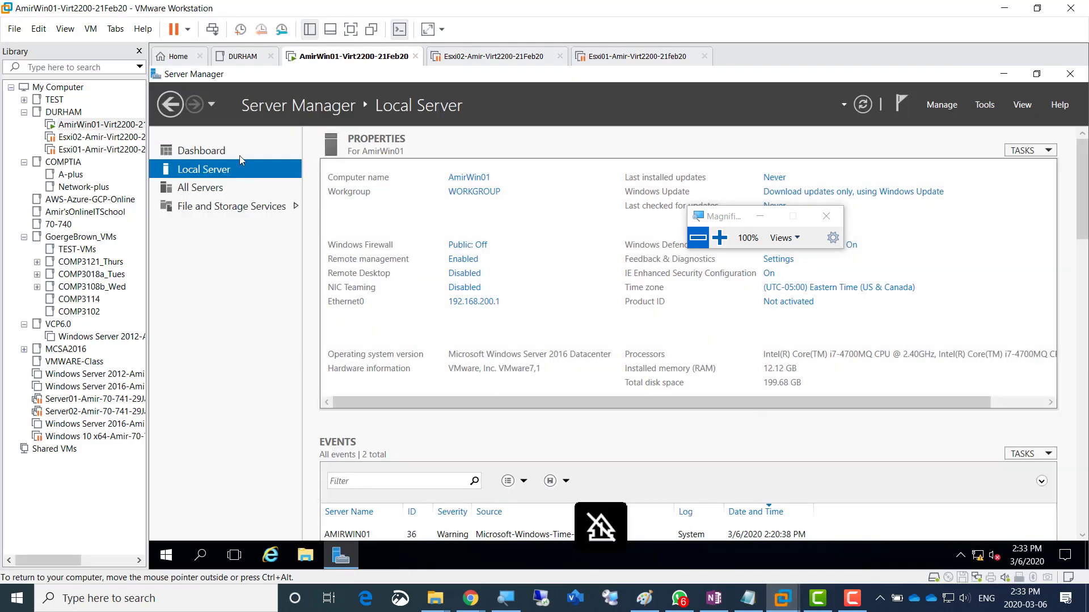
{"action": "right_click", "coordinate": [312, 57]}
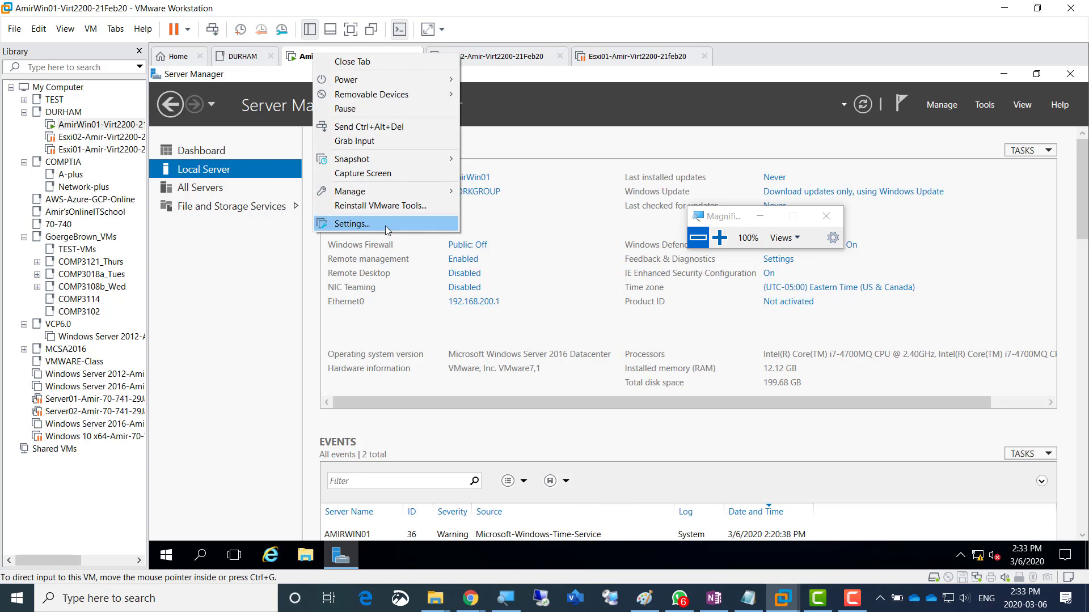
{"action": "key", "text": "Escape"}
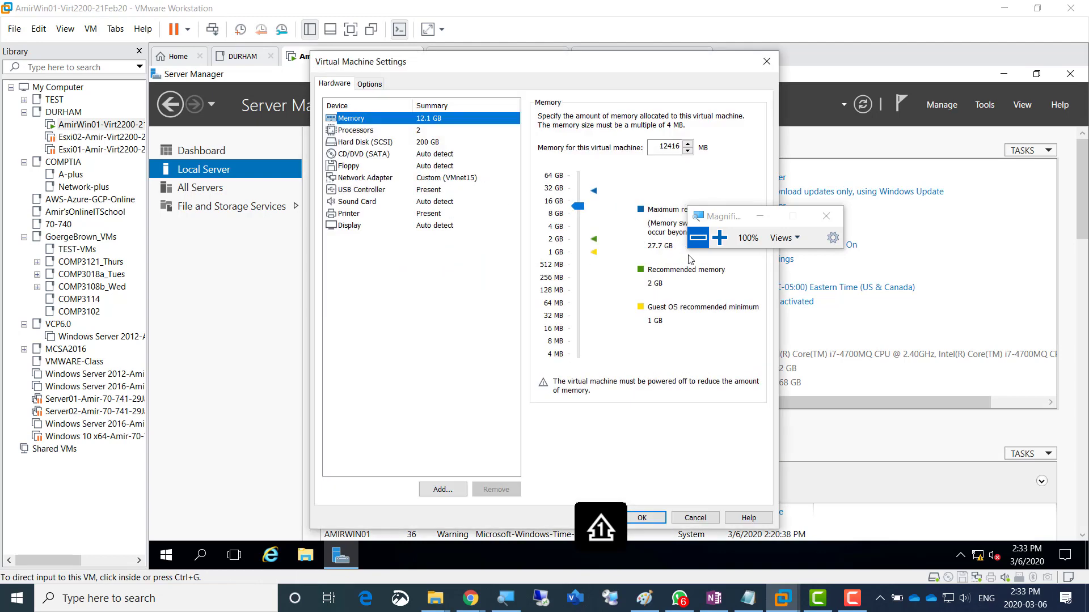
{"action": "left_click", "coordinate": [719, 238]}
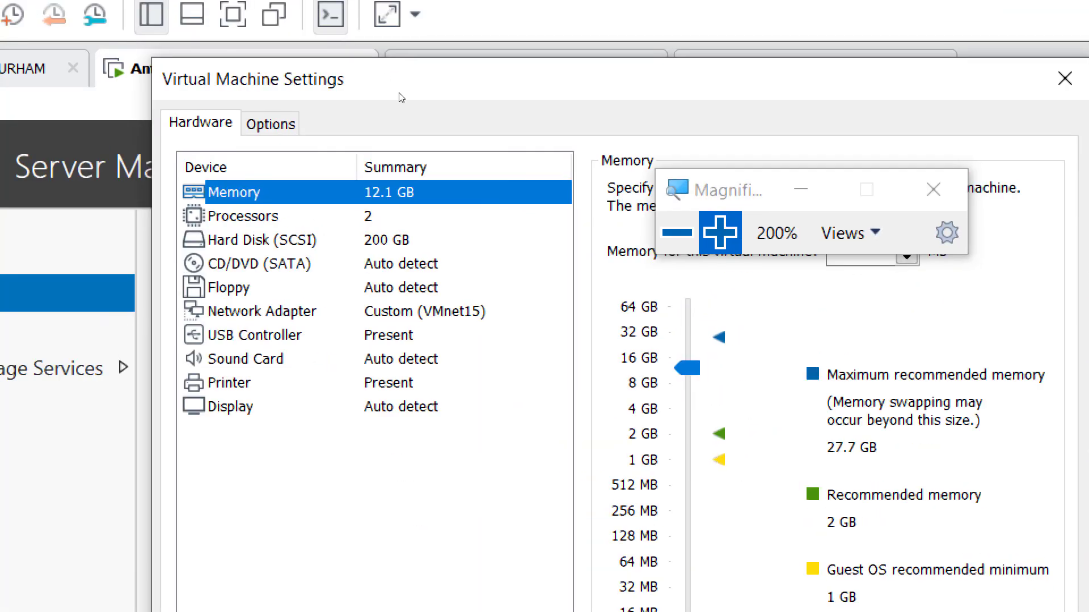
{"action": "left_click", "coordinate": [435, 240]}
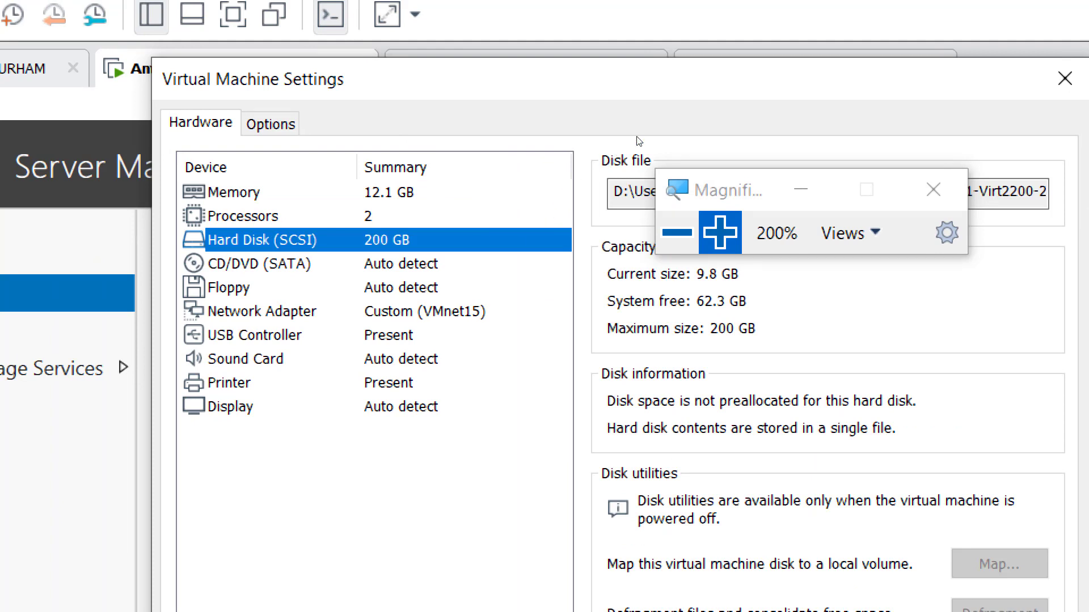
{"action": "key", "text": "Up"}
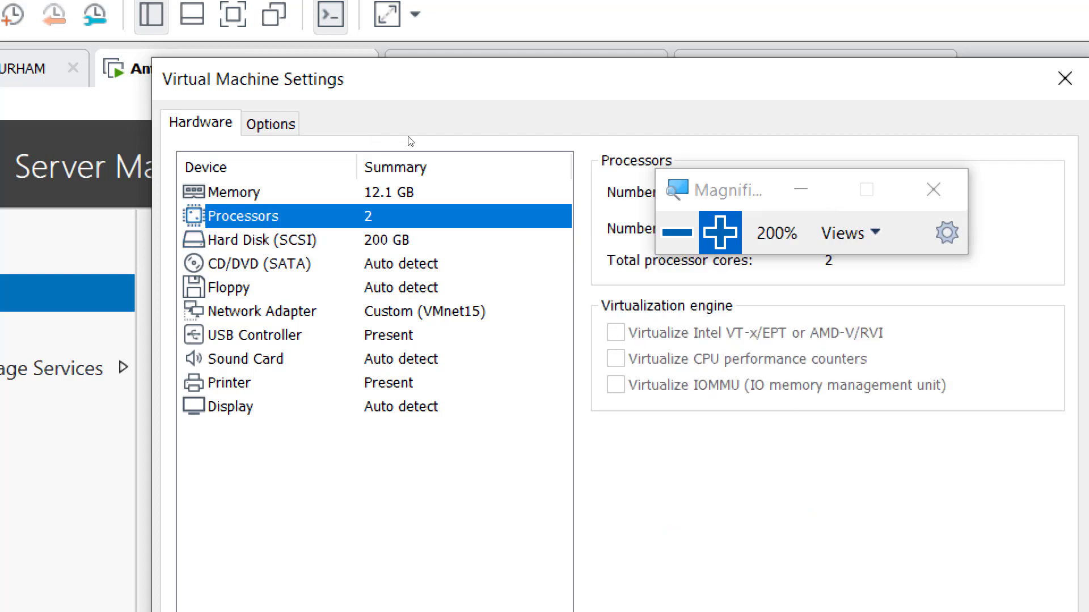
{"action": "left_click_drag", "start_coordinate": [744, 184], "coordinate": [871, 393]}
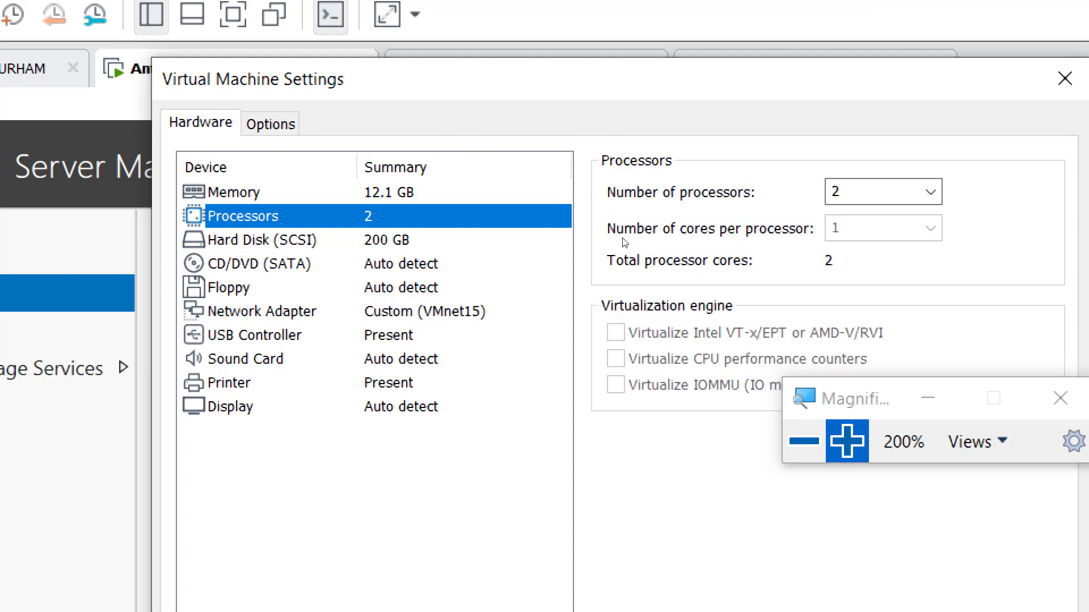
{"action": "left_click", "coordinate": [804, 441]}
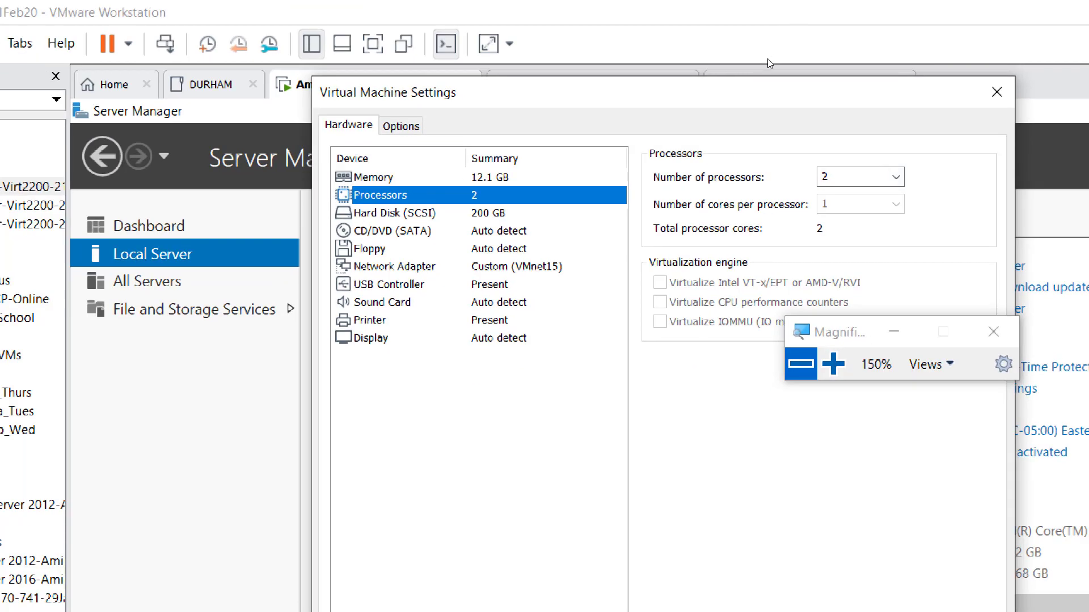
{"action": "left_click", "coordinate": [996, 92]}
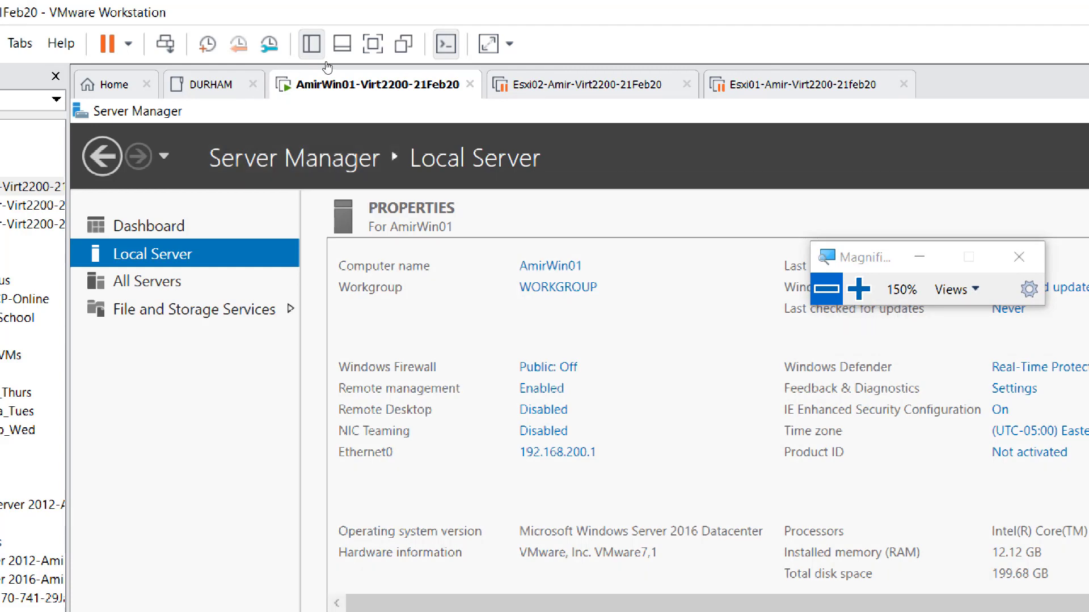
- In AmirWin01's settings, switch CD/DVD (SATA) to 'Use ISO image file' and browse for the image
{"action": "right_click", "coordinate": [336, 83]}
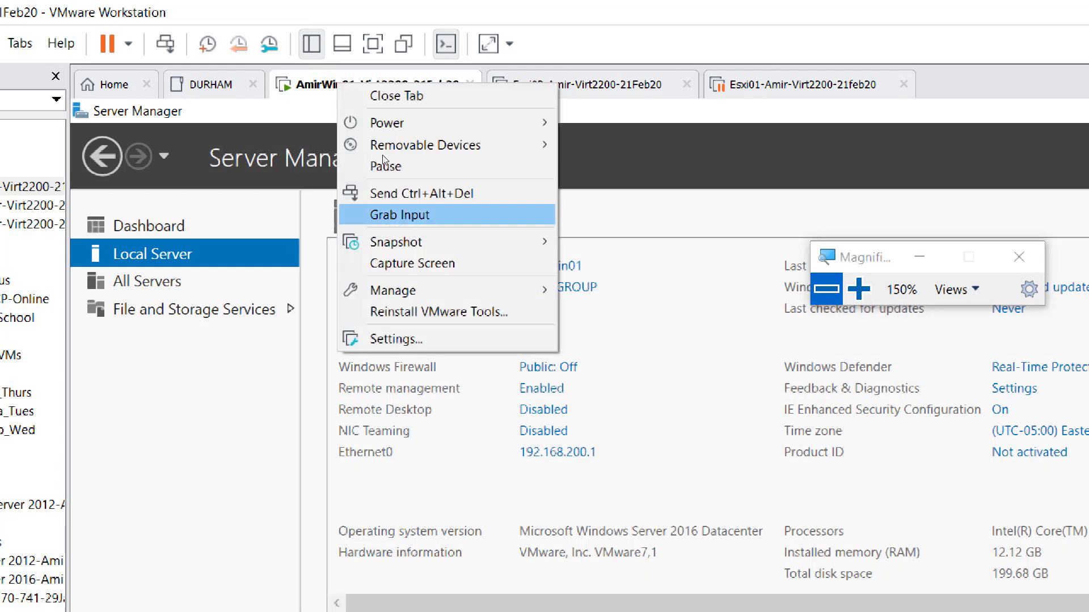
{"action": "key", "text": "Down"}
{"action": "key", "text": "Down"}
{"action": "key", "text": "Down"}
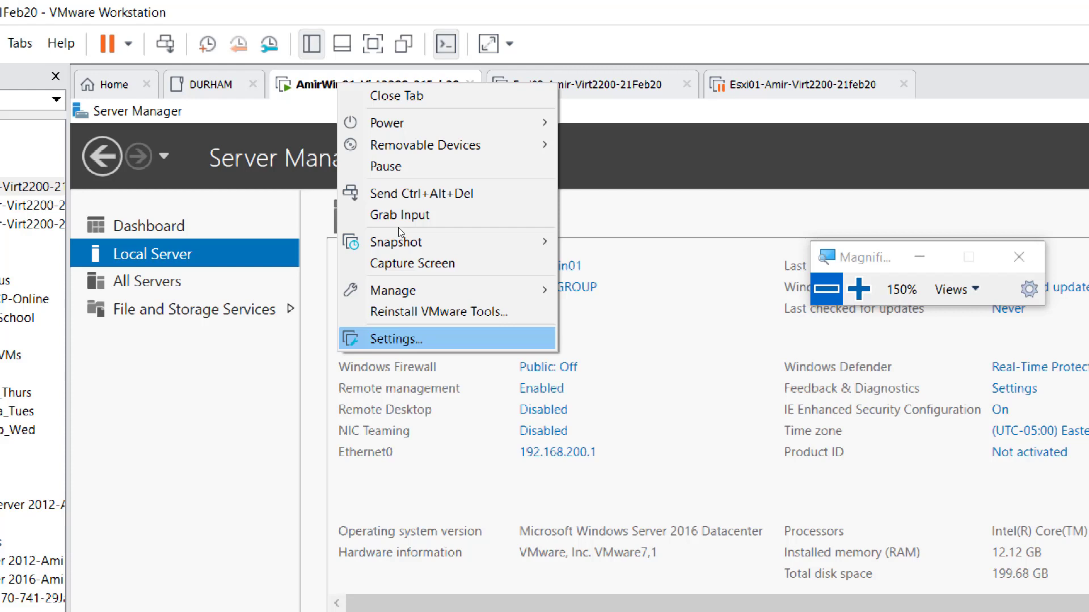
{"action": "key", "text": "Return"}
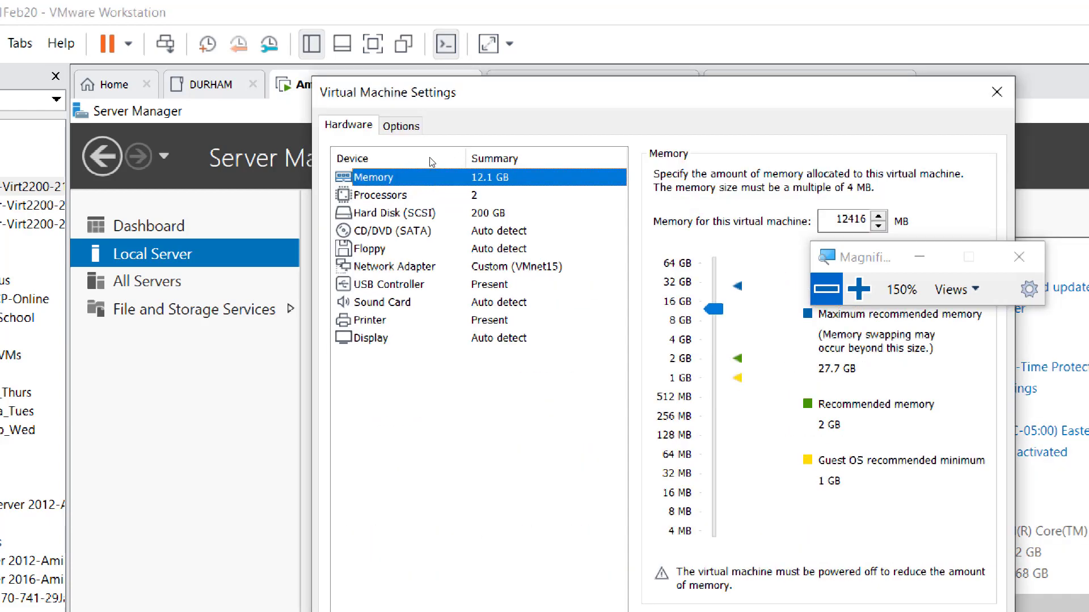
{"action": "left_click", "coordinate": [404, 231]}
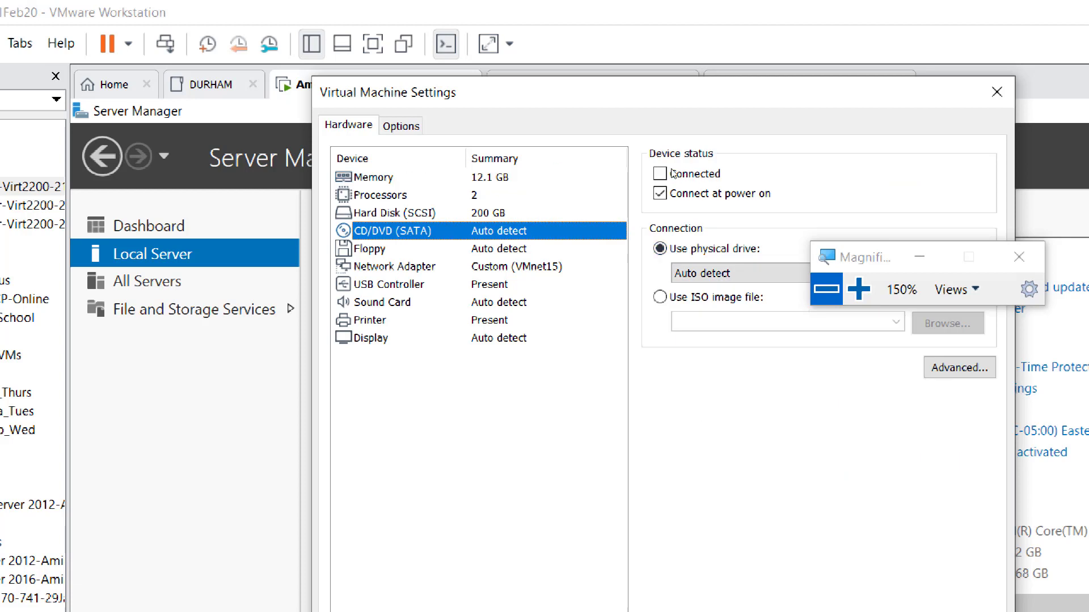
{"action": "left_click_drag", "start_coordinate": [861, 253], "coordinate": [1027, 175]}
{"action": "left_click", "coordinate": [660, 297]}
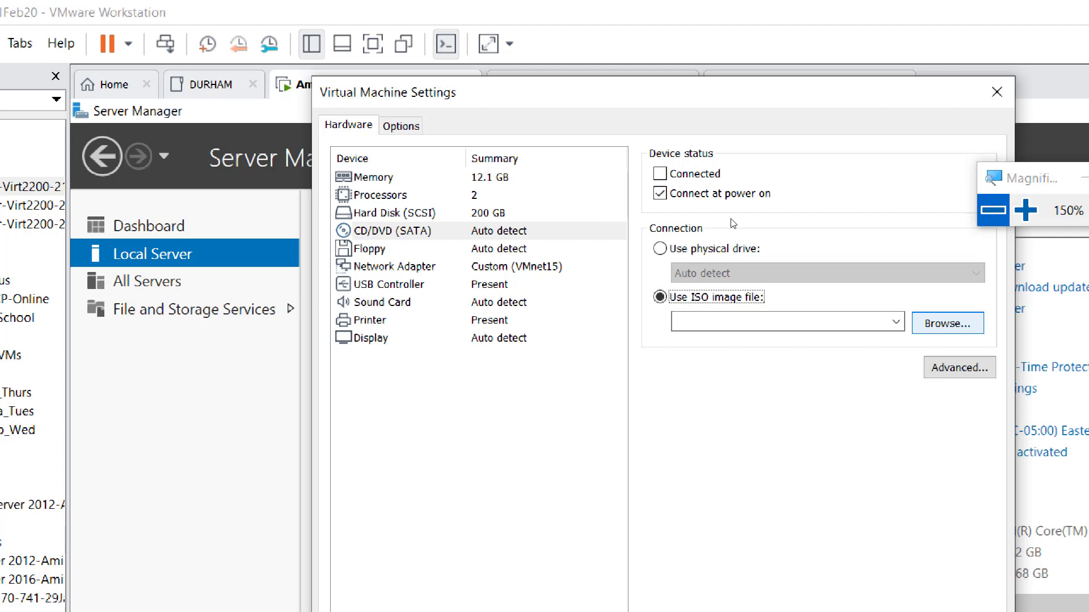
{"action": "left_click", "coordinate": [948, 324]}
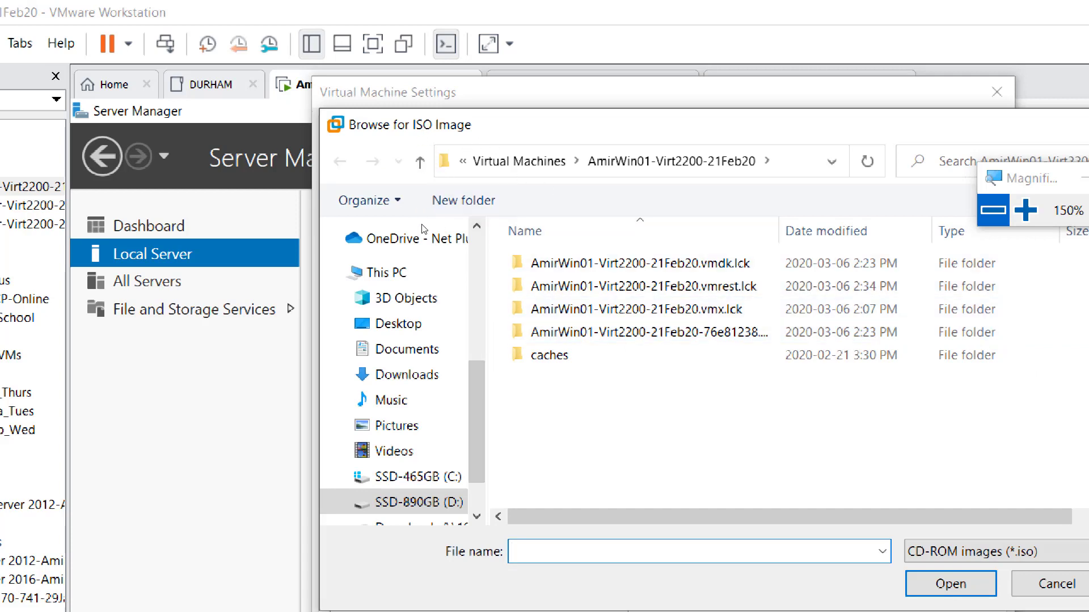
- Navigate D: > EDU > Academies > 1 - Durham-College > SOFT and pick VMware-VIMSetup-all-6.0.0-5326177.iso
{"action": "left_click", "coordinate": [418, 502]}
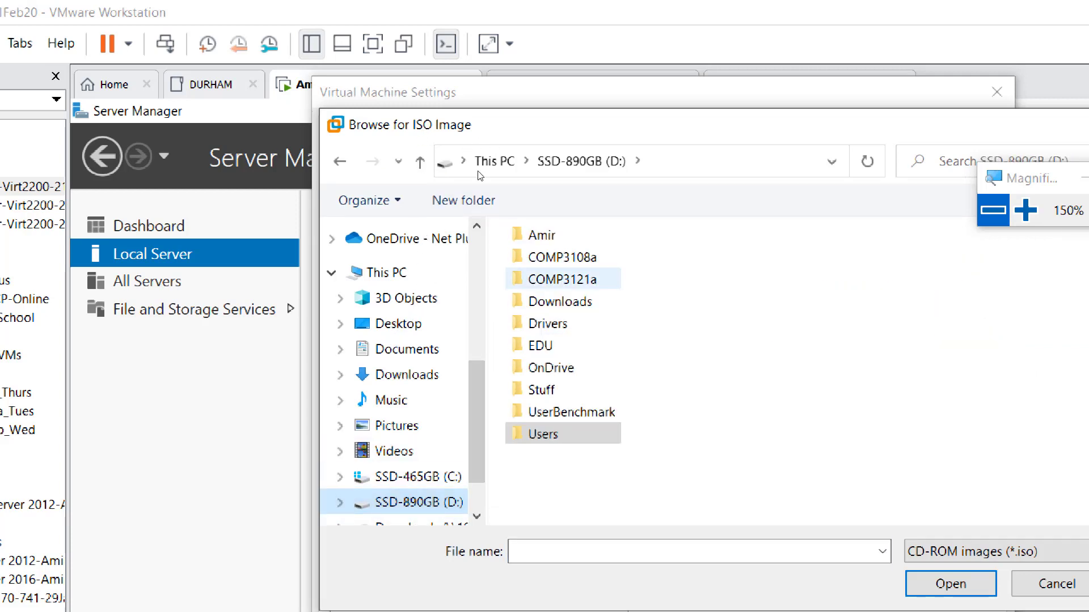
{"action": "double_click", "coordinate": [540, 345]}
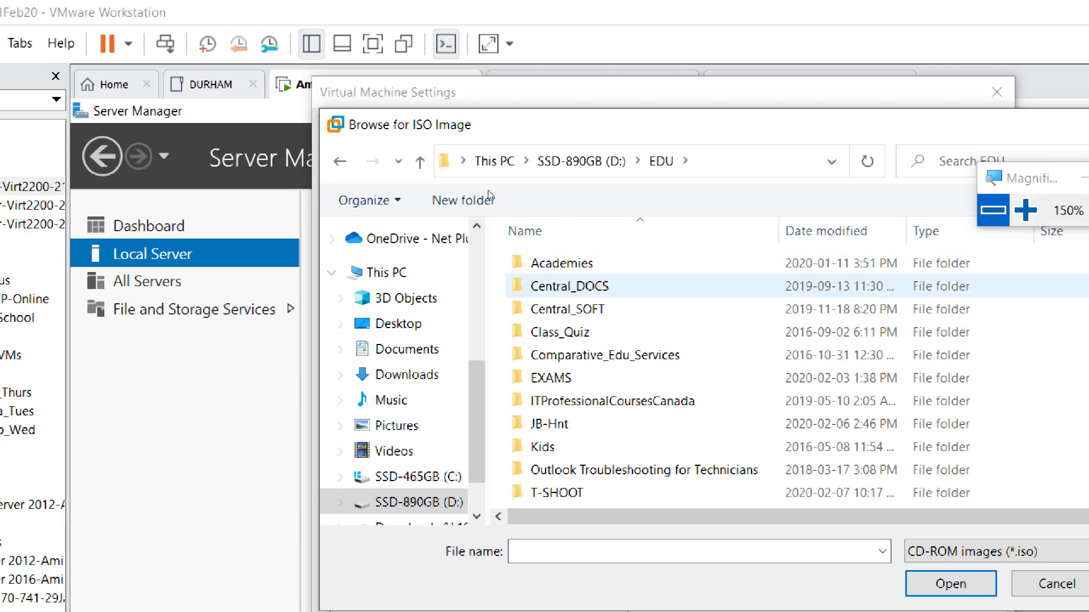
{"action": "double_click", "coordinate": [562, 263]}
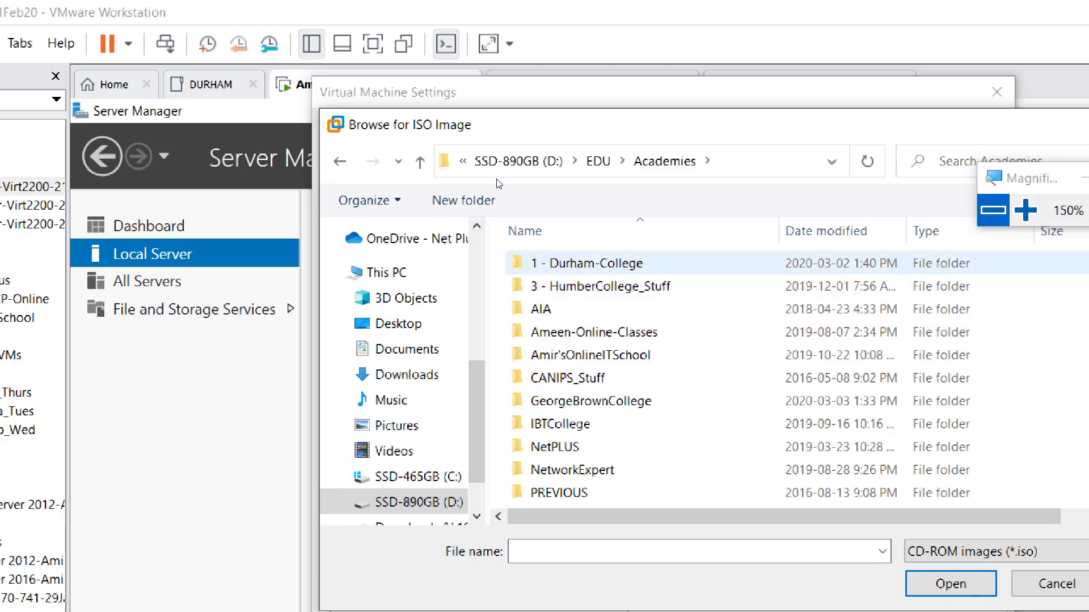
{"action": "left_click", "coordinate": [573, 263]}
{"action": "key", "text": "Return"}
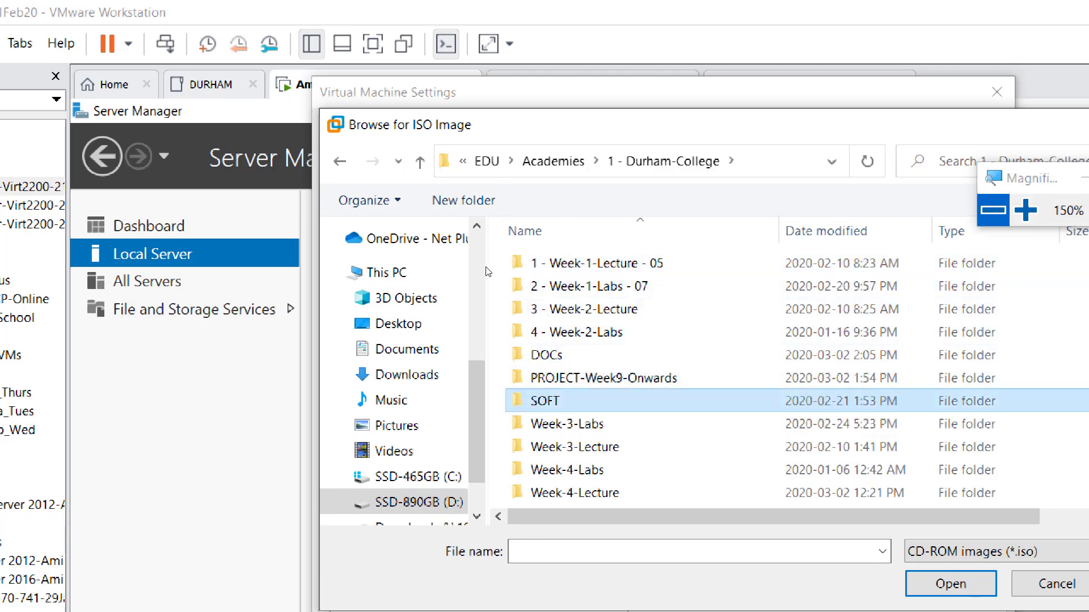
{"action": "double_click", "coordinate": [542, 400]}
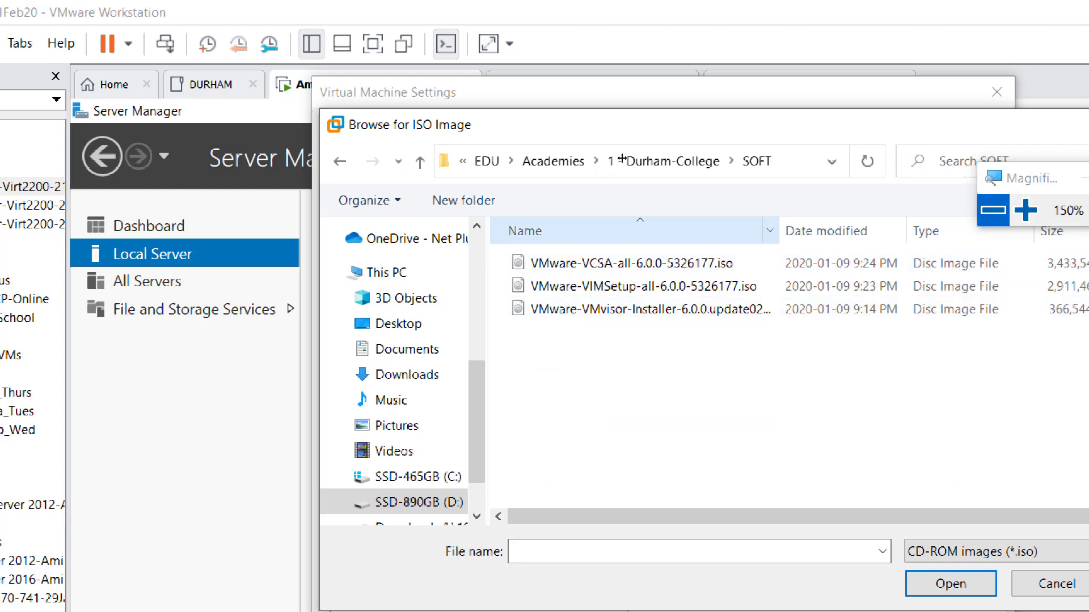
{"action": "double_click", "coordinate": [779, 231]}
{"action": "left_click", "coordinate": [643, 287]}
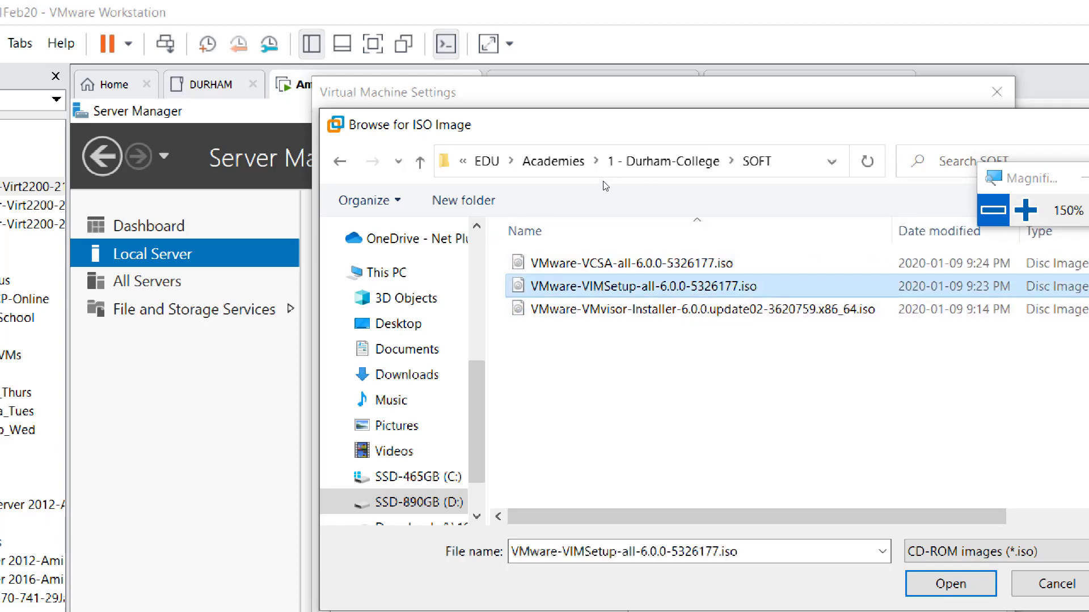
{"action": "key", "text": "super+plus"}
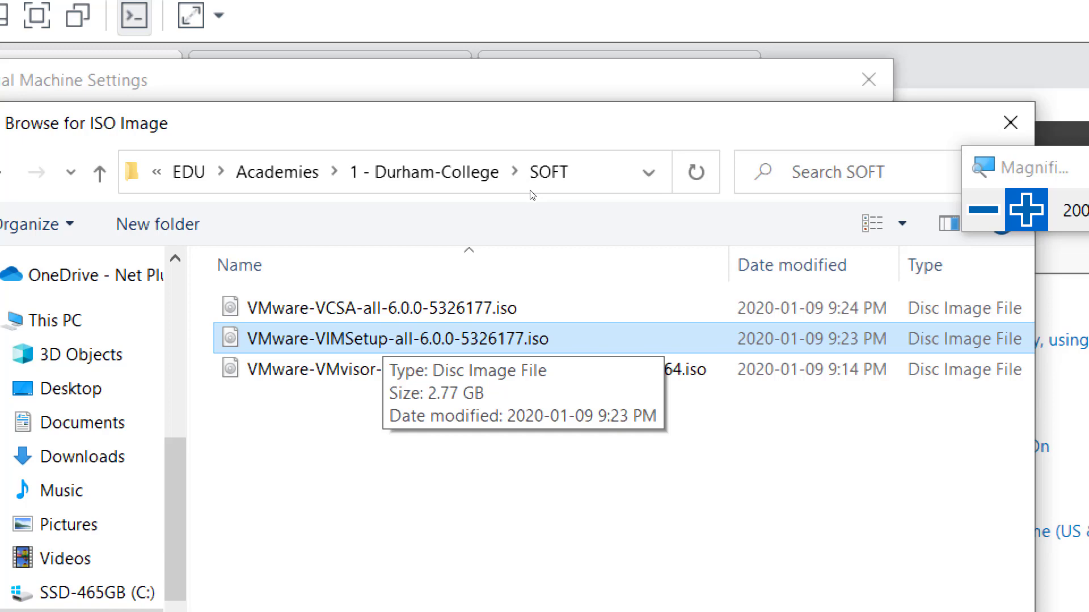
- Confirm the VIMSetup ISO, mark the CD/DVD drive Connected, and save the VM settings
{"action": "key", "text": "Return"}
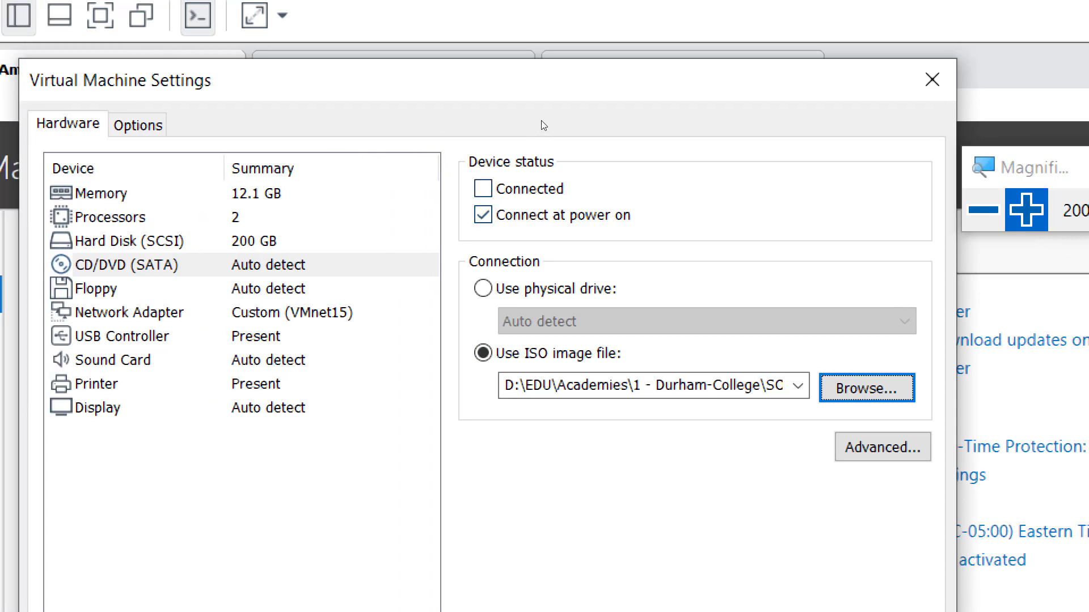
{"action": "key", "text": "alt+c"}
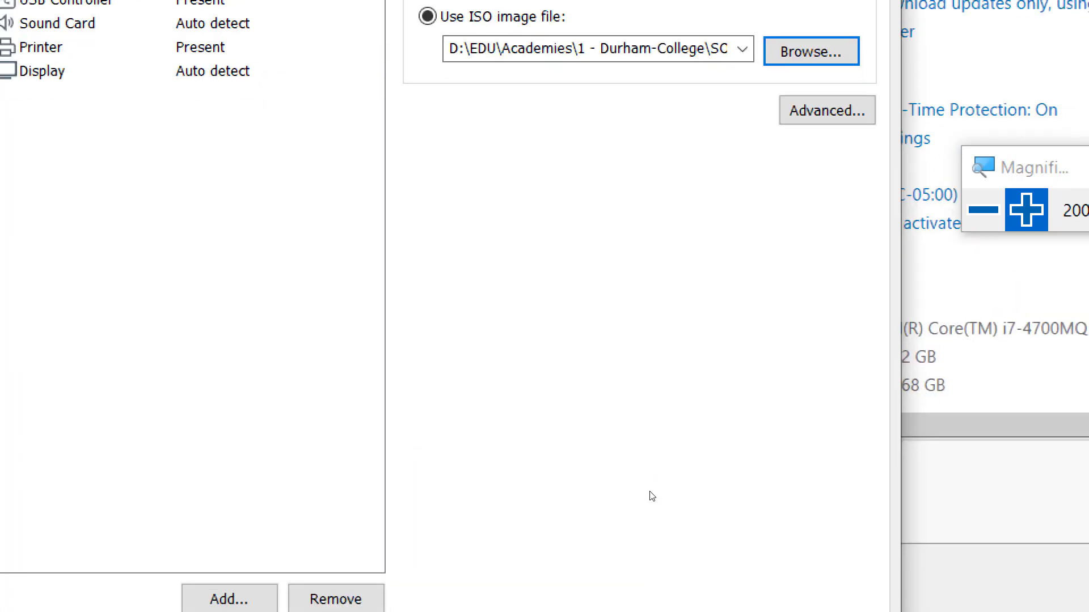
{"action": "left_click", "coordinate": [638, 569]}
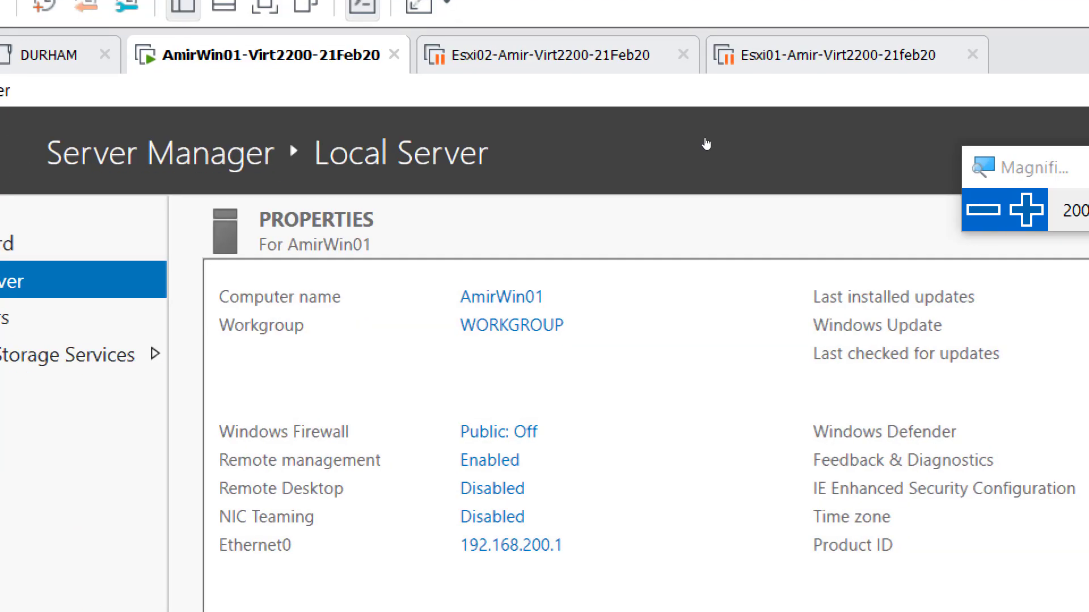
{"action": "key", "text": "super+minus"}
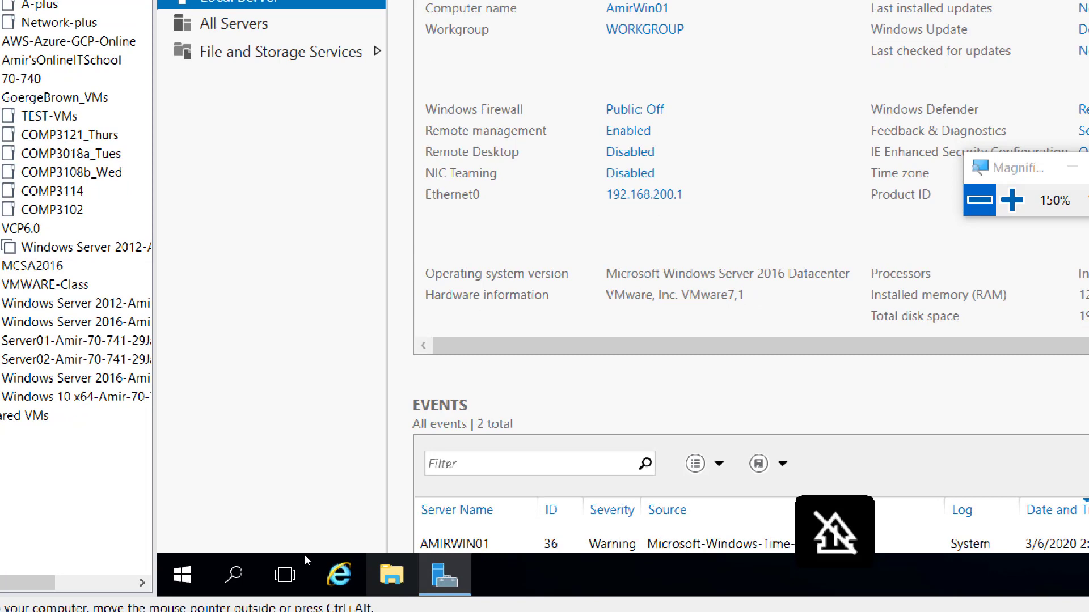
- From This PC in the guest, run DVD Drive (D:) VMware VIM and approve the UAC prompt
{"action": "left_click", "coordinate": [392, 574]}
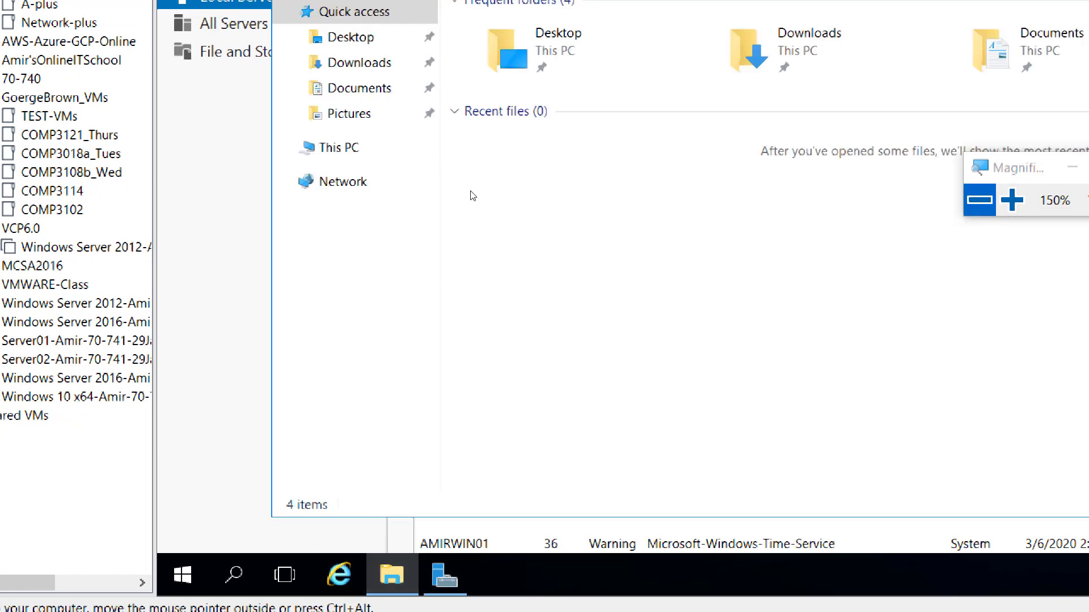
{"action": "left_click", "coordinate": [297, 223]}
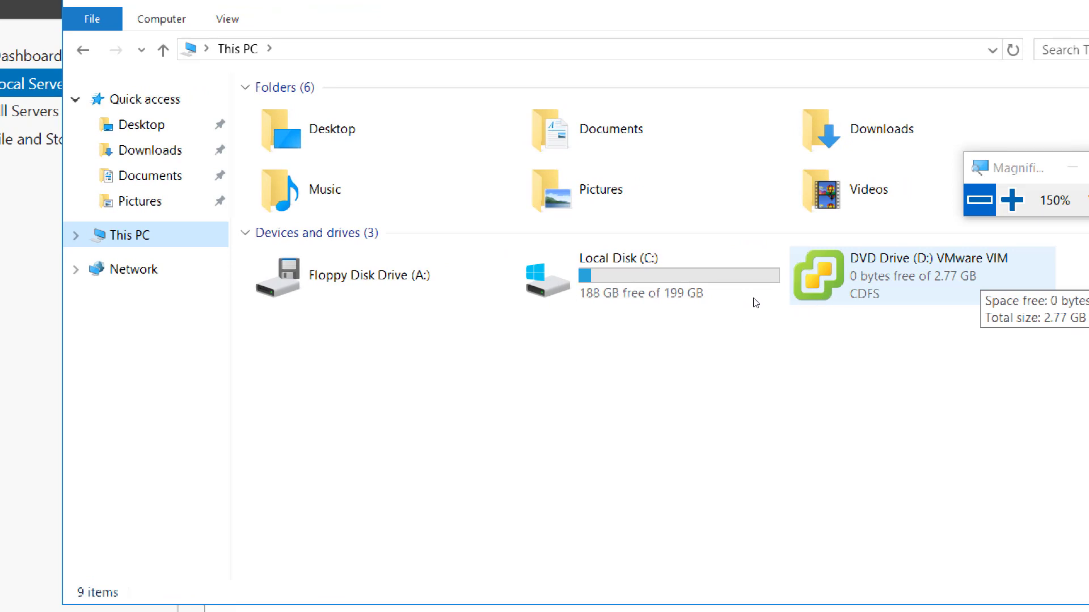
{"action": "double_click", "coordinate": [818, 284]}
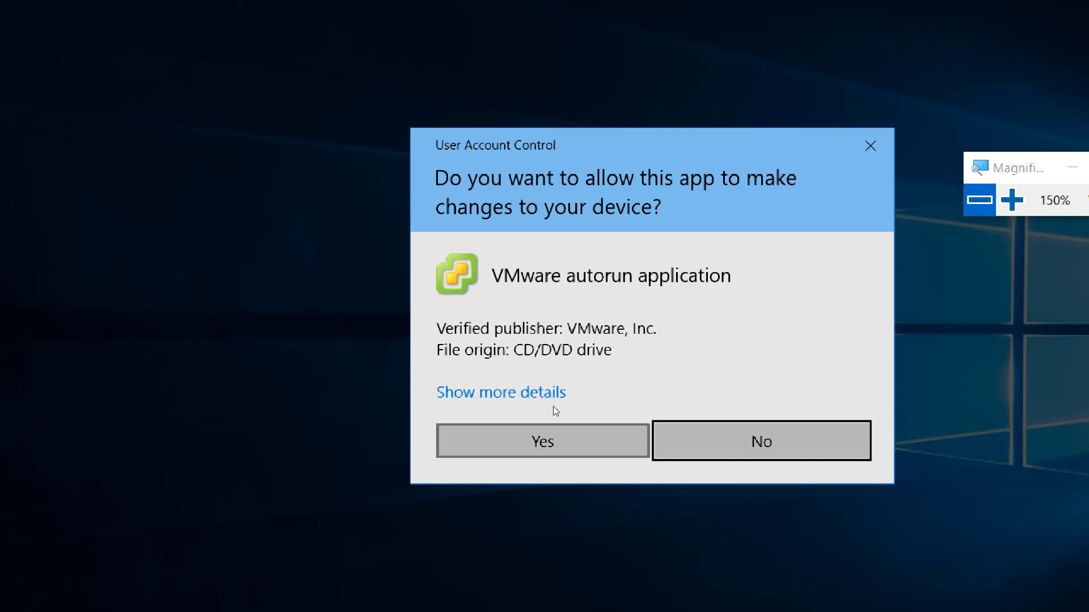
{"action": "left_click", "coordinate": [544, 426]}
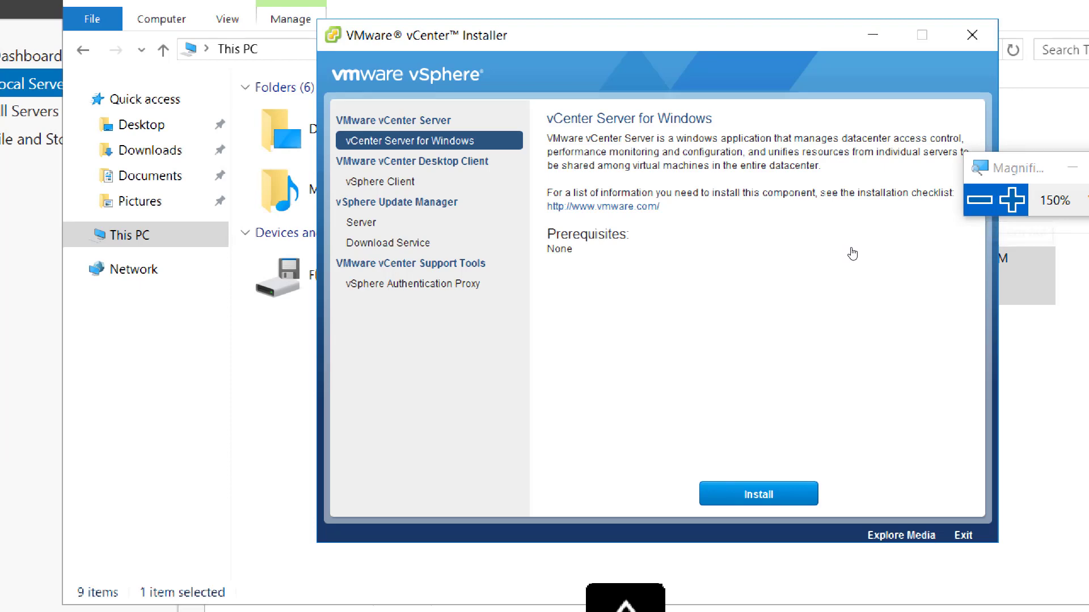
- Choose Install for vCenter Server for Windows in the vCenter Installer
{"action": "key", "text": "super+plus"}
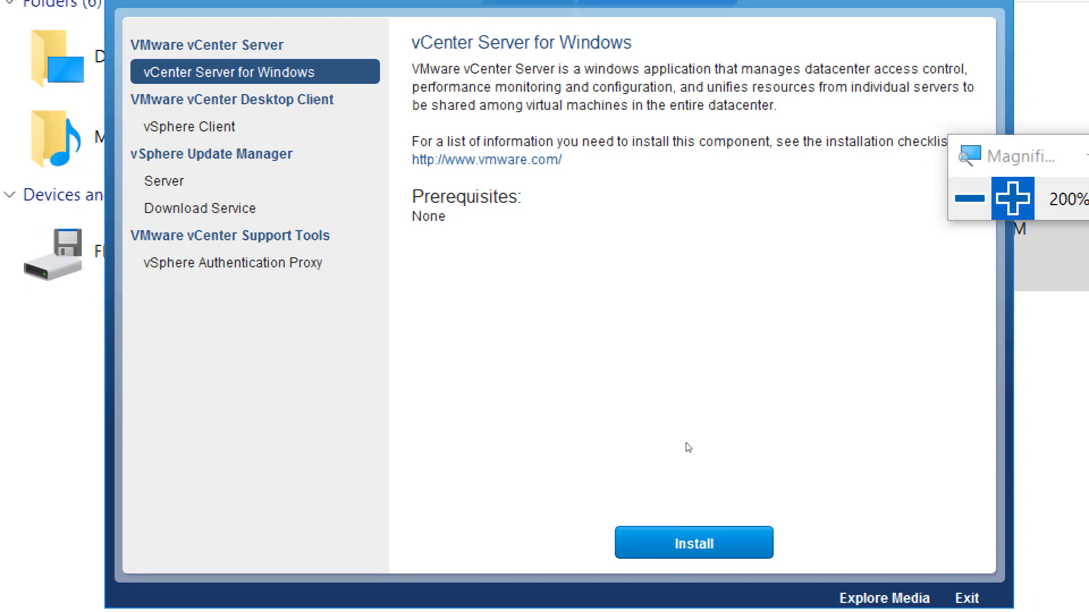
{"action": "left_click", "coordinate": [694, 543]}
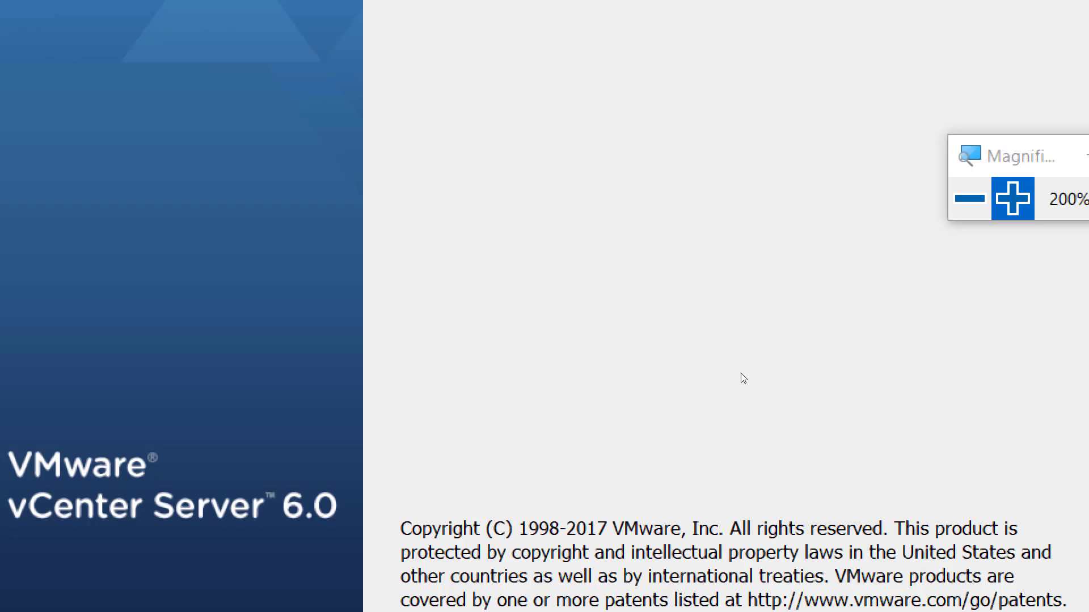
- Move past the welcome page and accept the vCenter Server 6.0 license agreement terms
{"action": "left_click", "coordinate": [822, 276]}
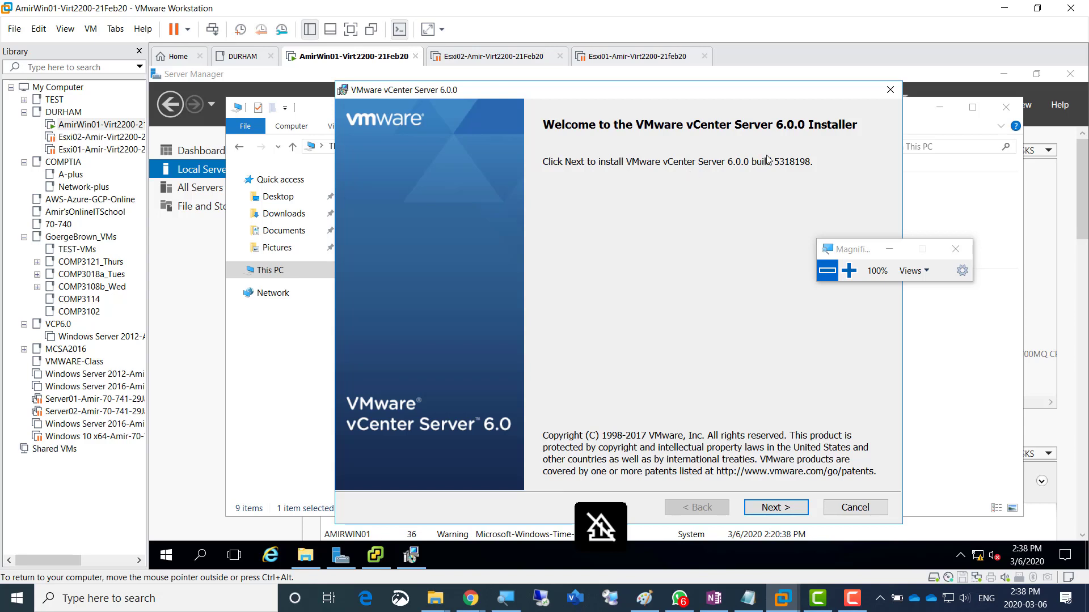
{"action": "left_click", "coordinate": [776, 508]}
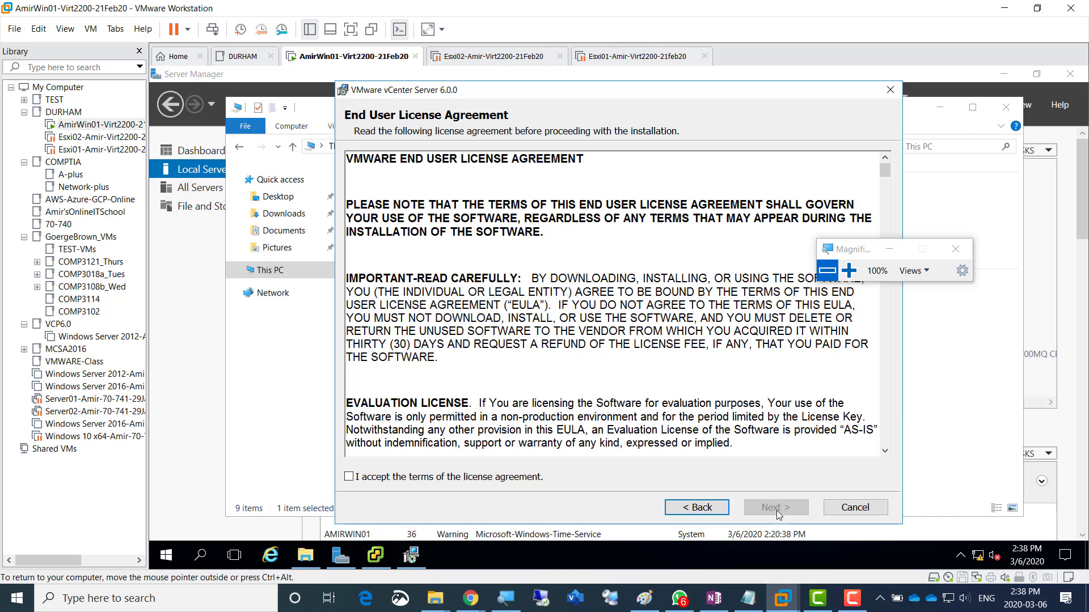
{"action": "left_click", "coordinate": [712, 512]}
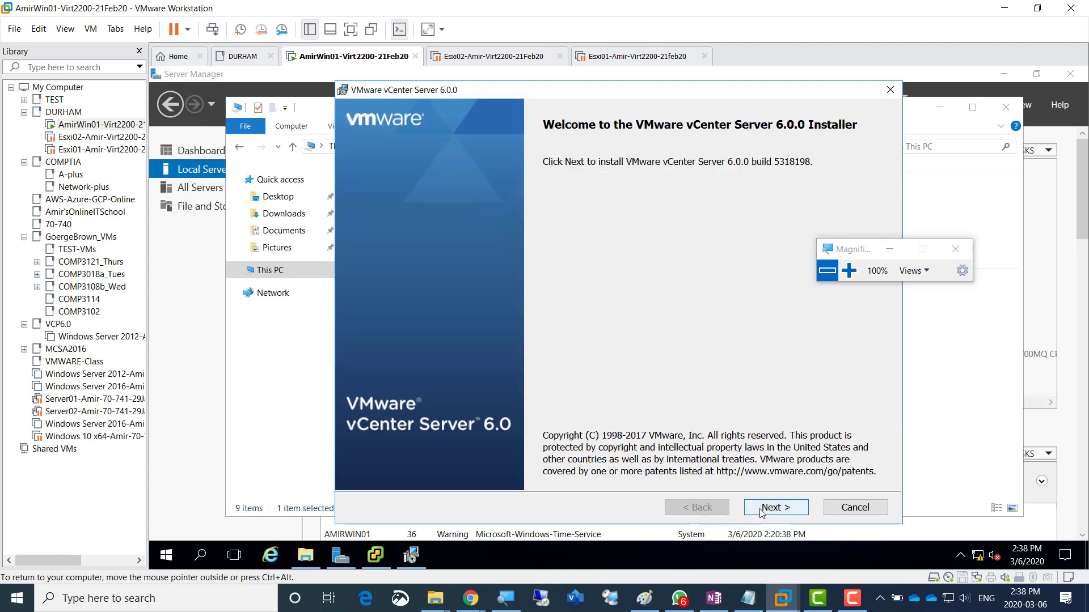
{"action": "left_click", "coordinate": [776, 507]}
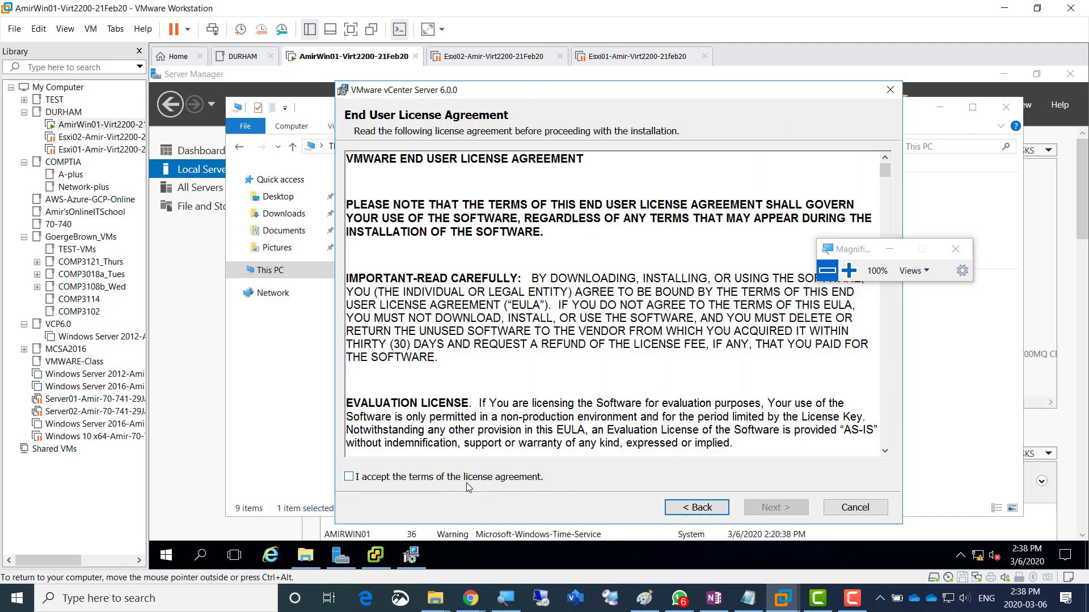
{"action": "left_click", "coordinate": [514, 481]}
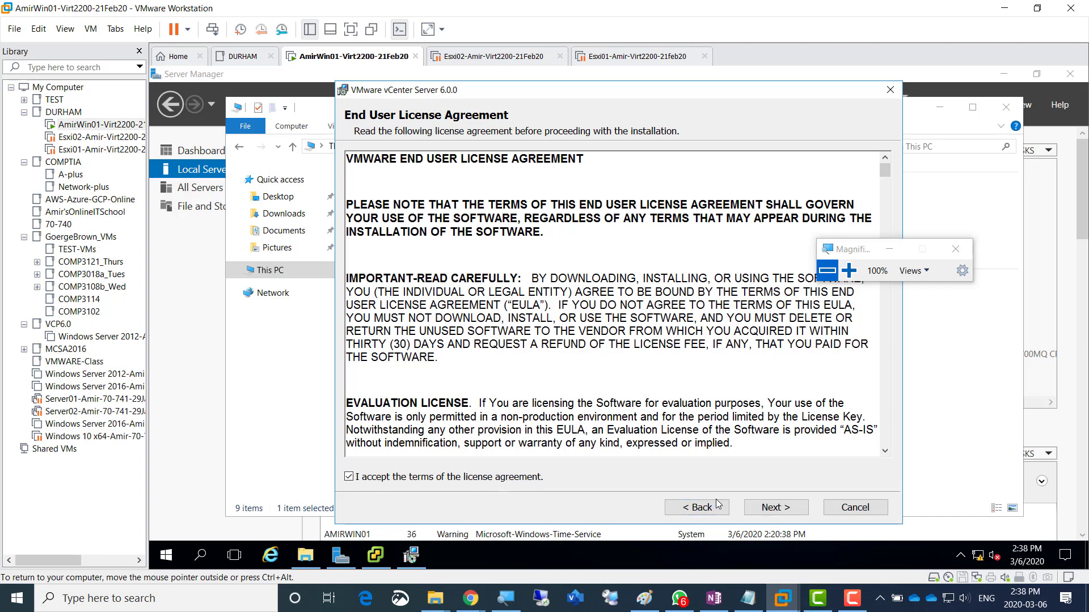
- Advance to Select deployment type with Embedded Platform Services Controller deployment chosen
{"action": "left_click", "coordinate": [771, 509]}
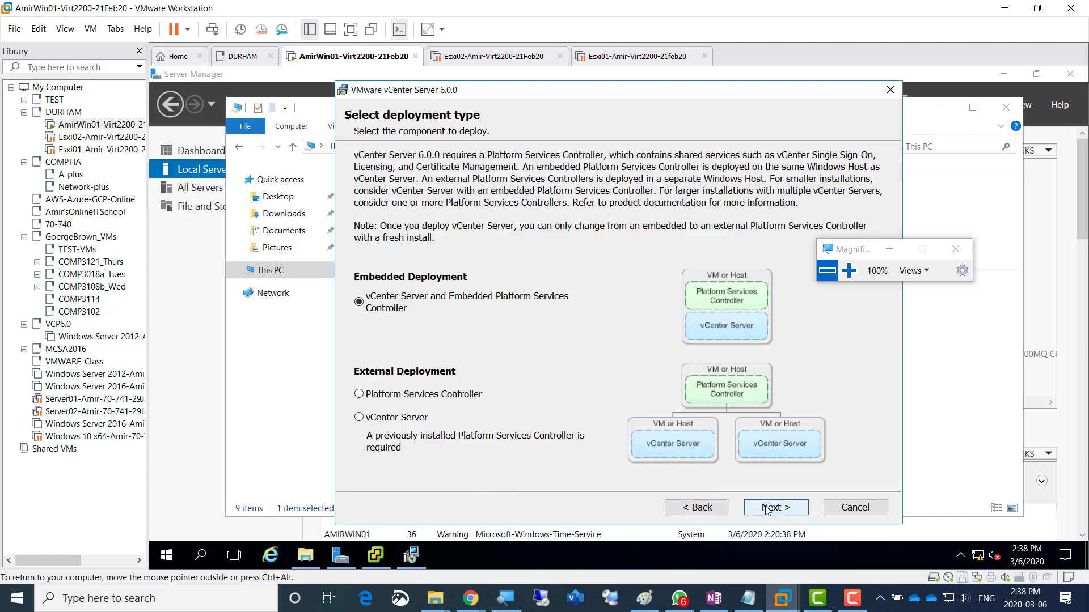
{"action": "left_click", "coordinate": [698, 509]}
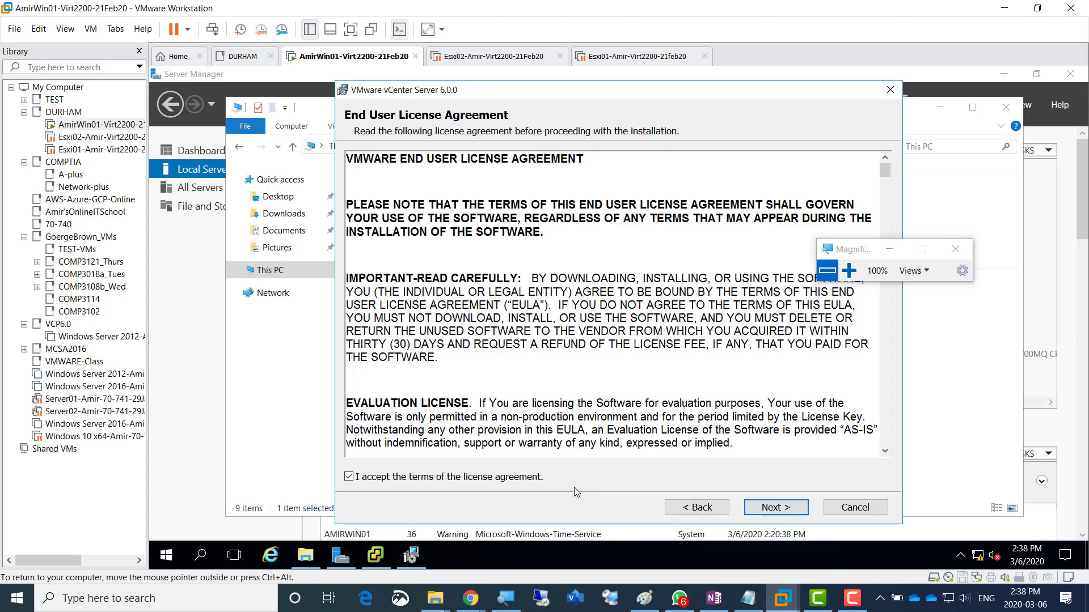
{"action": "left_click", "coordinate": [780, 510]}
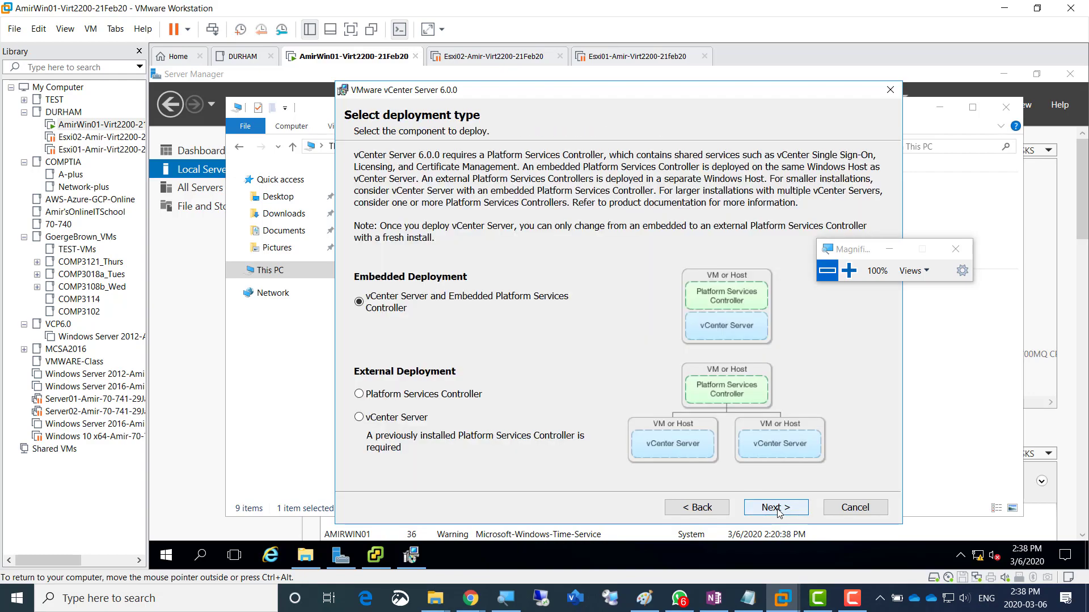
{"action": "left_click", "coordinate": [849, 271]}
{"action": "left_click", "coordinate": [849, 271]}
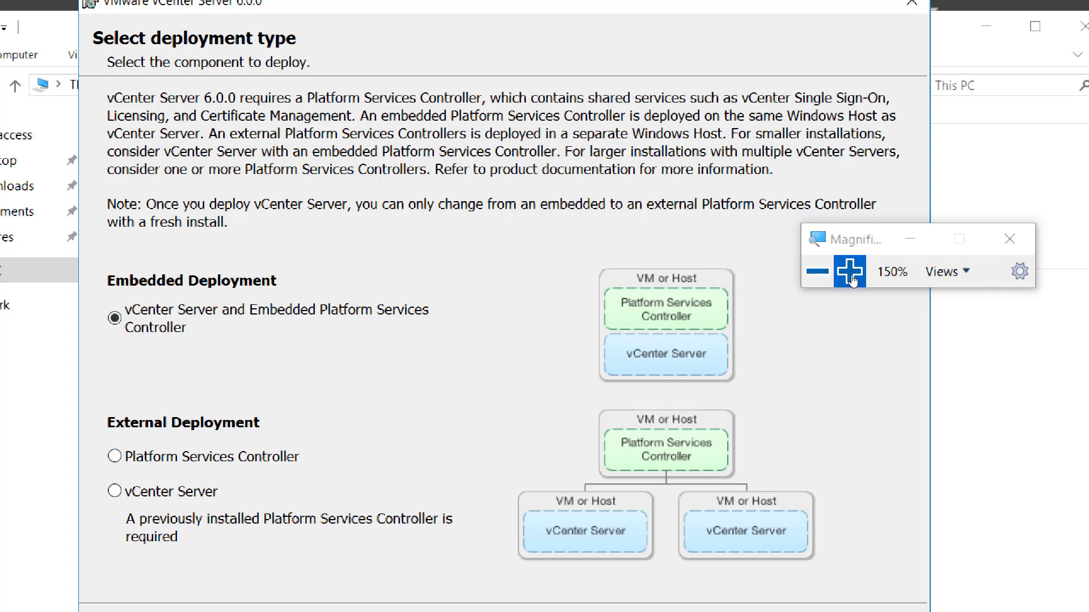
{"action": "key", "text": "super+plus"}
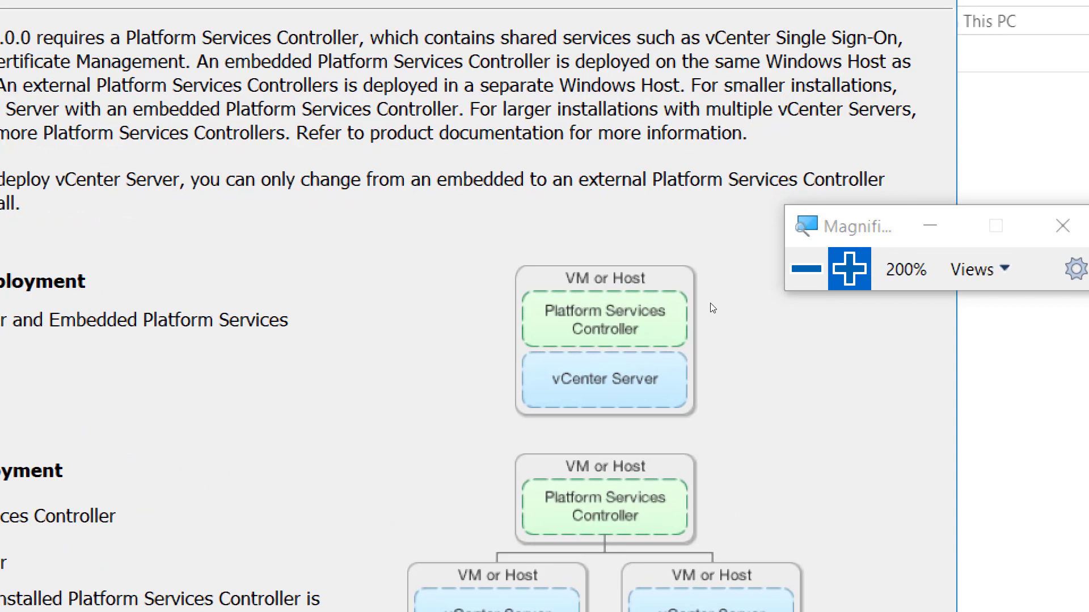
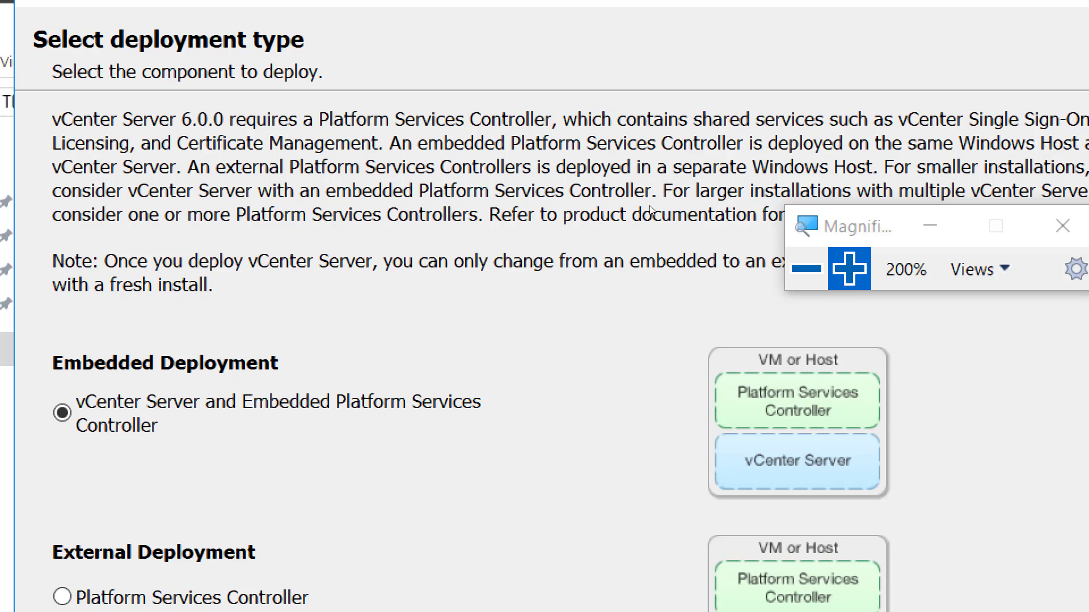
- Move the Magnifier window off the installer text and out of the way
{"action": "left_click_drag", "start_coordinate": [795, 227], "coordinate": [730, 189]}
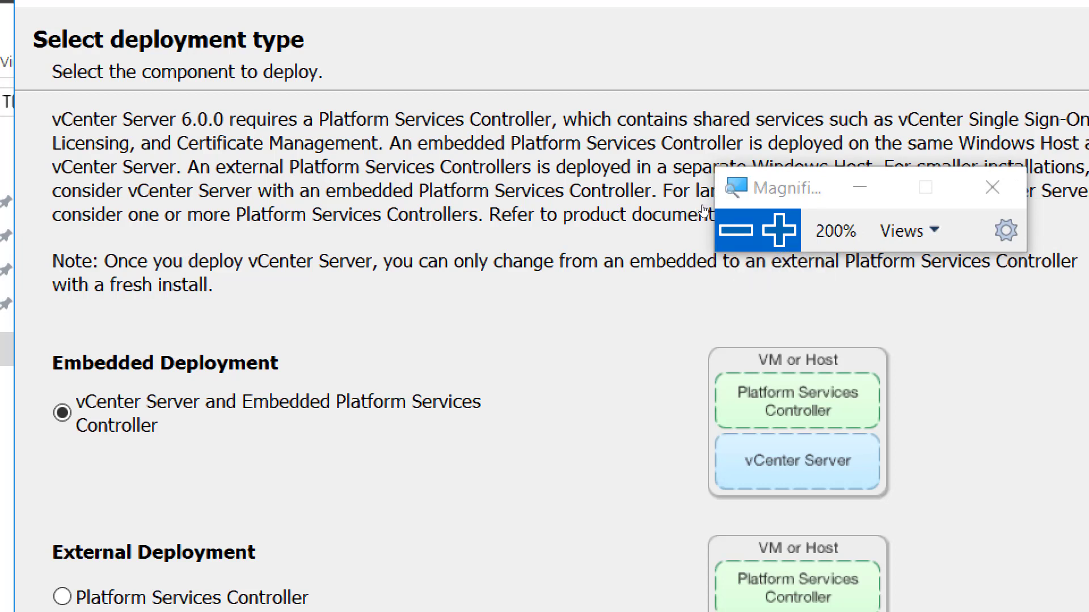
{"action": "left_click_drag", "start_coordinate": [727, 185], "coordinate": [967, 367]}
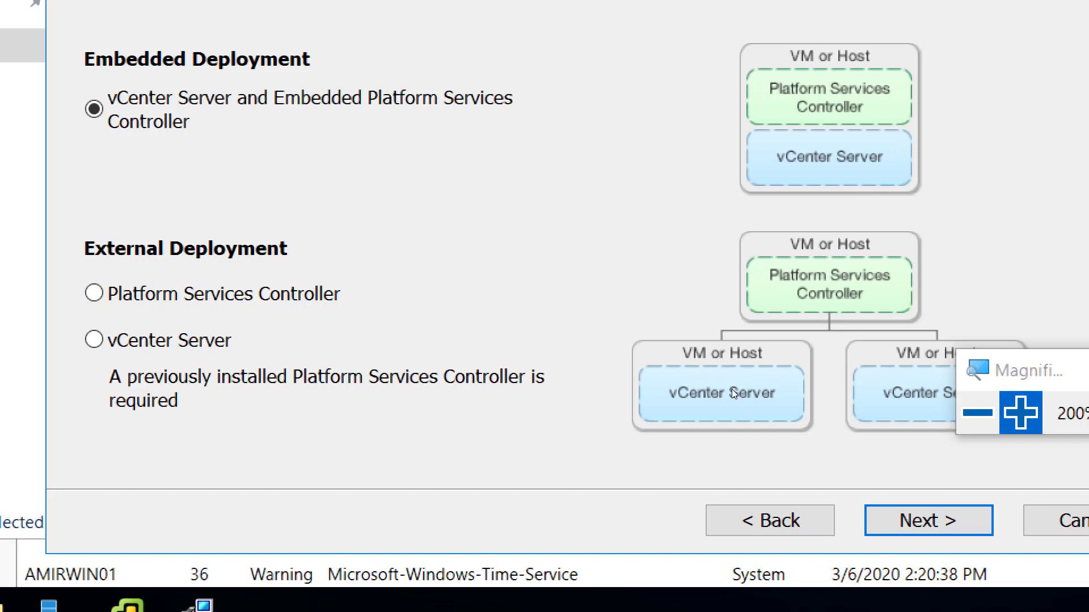
{"action": "key", "text": "shift"}
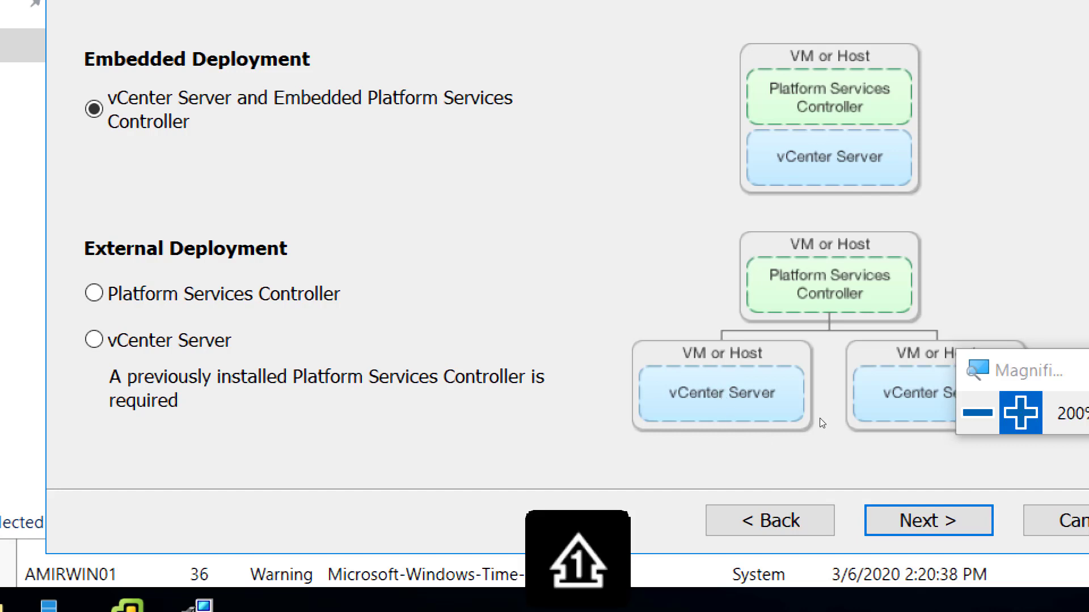
{"action": "key", "text": "Num_Lock"}
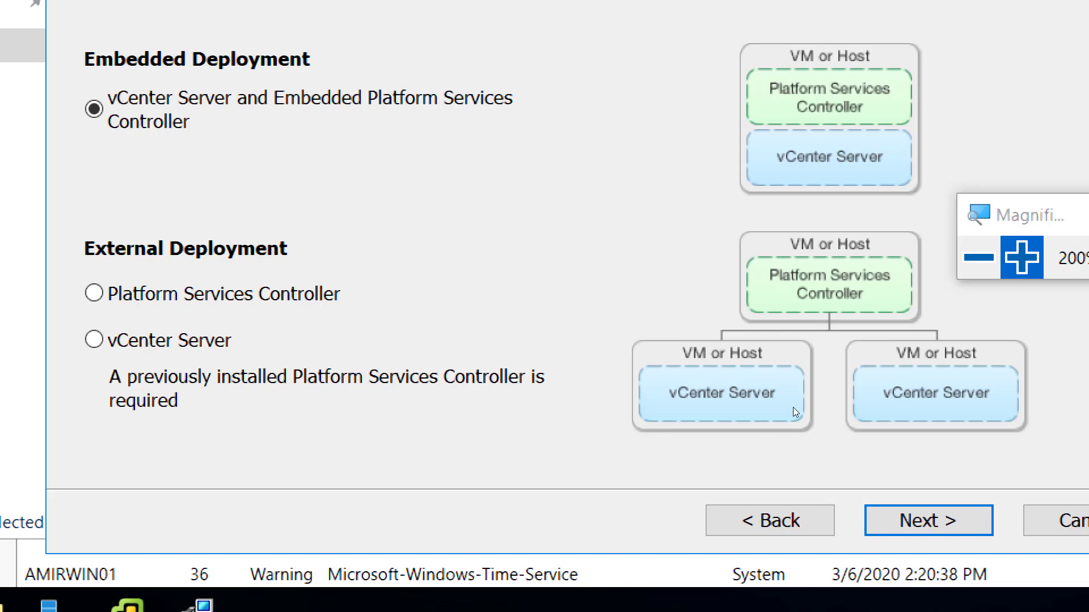
{"action": "key", "text": "shift"}
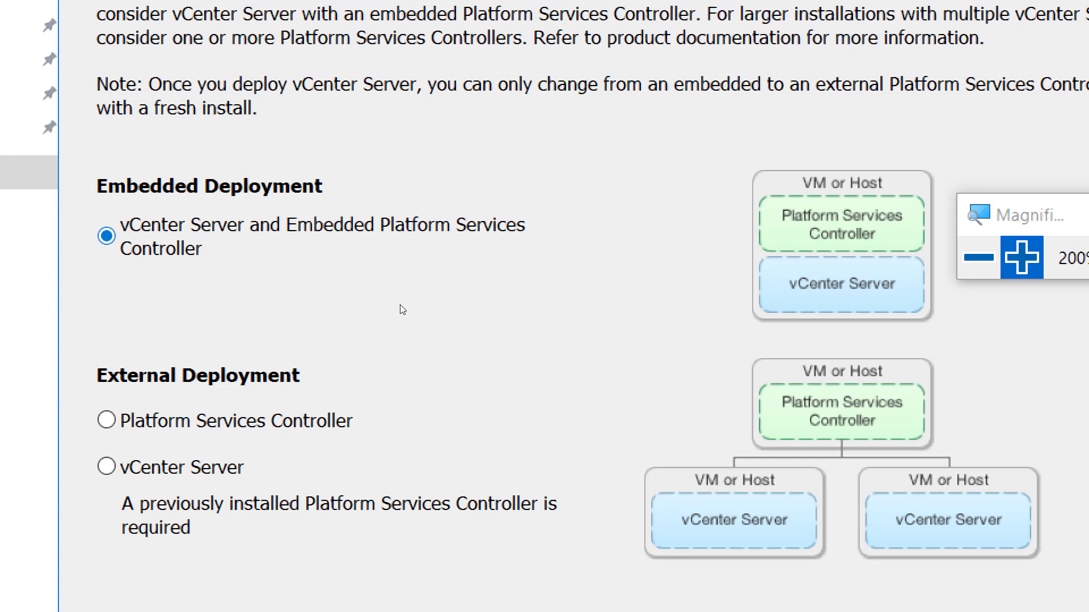
- Return Magnifier zoom to normal size and bring the OneNote lab notes to the front
{"action": "left_click", "coordinate": [978, 257]}
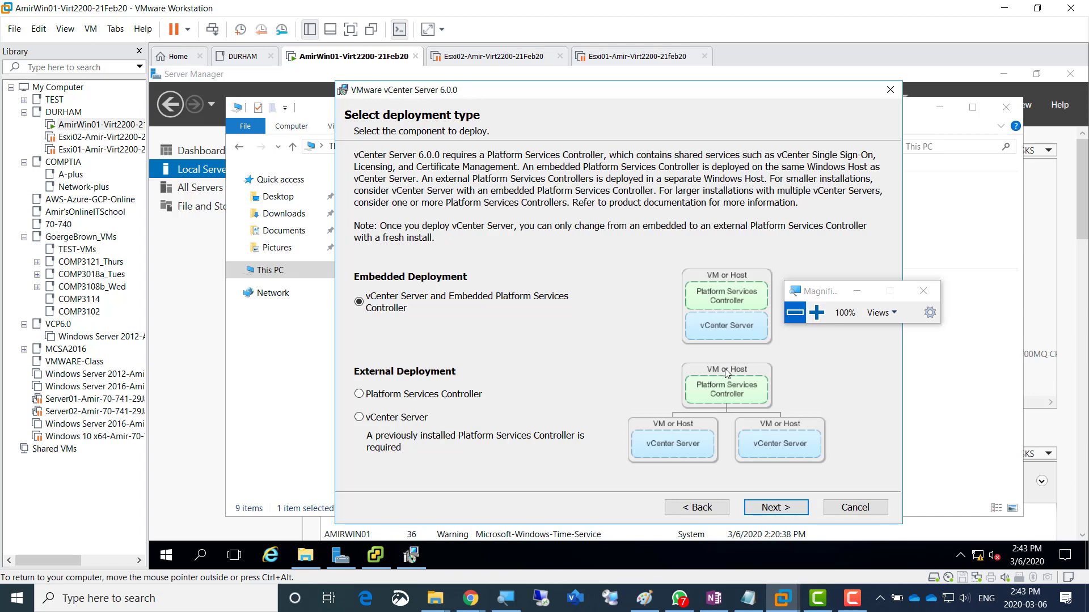
{"action": "left_click", "coordinate": [816, 313]}
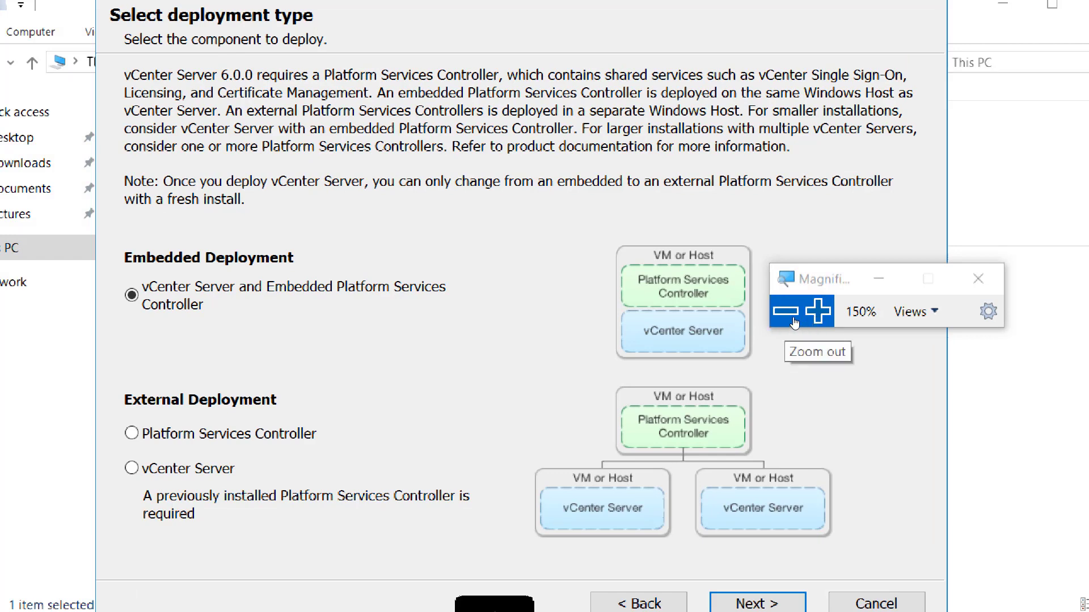
{"action": "left_click", "coordinate": [794, 322]}
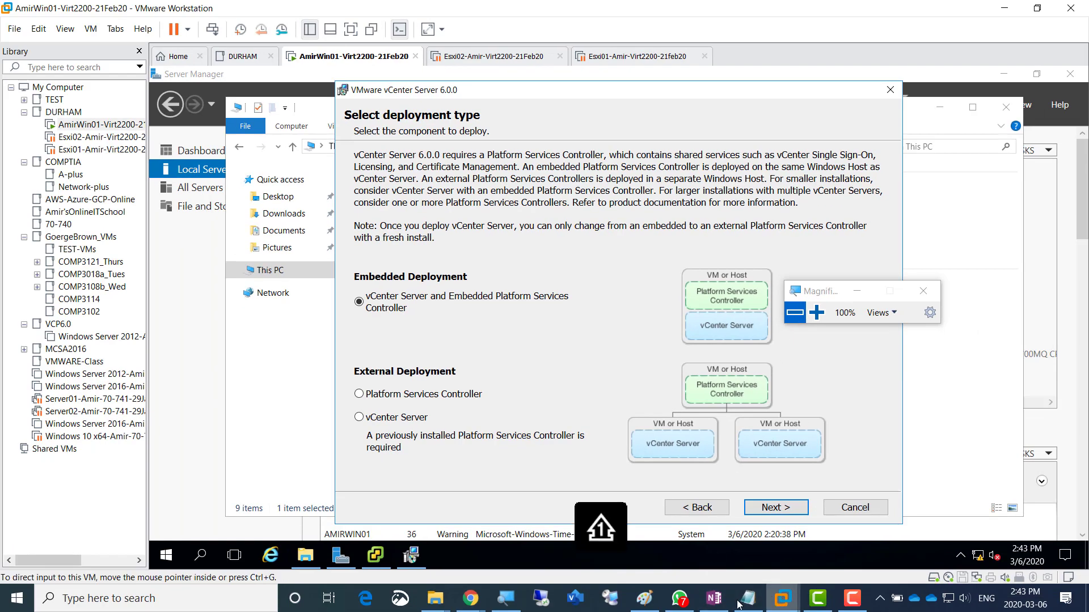
{"action": "left_click", "coordinate": [714, 598]}
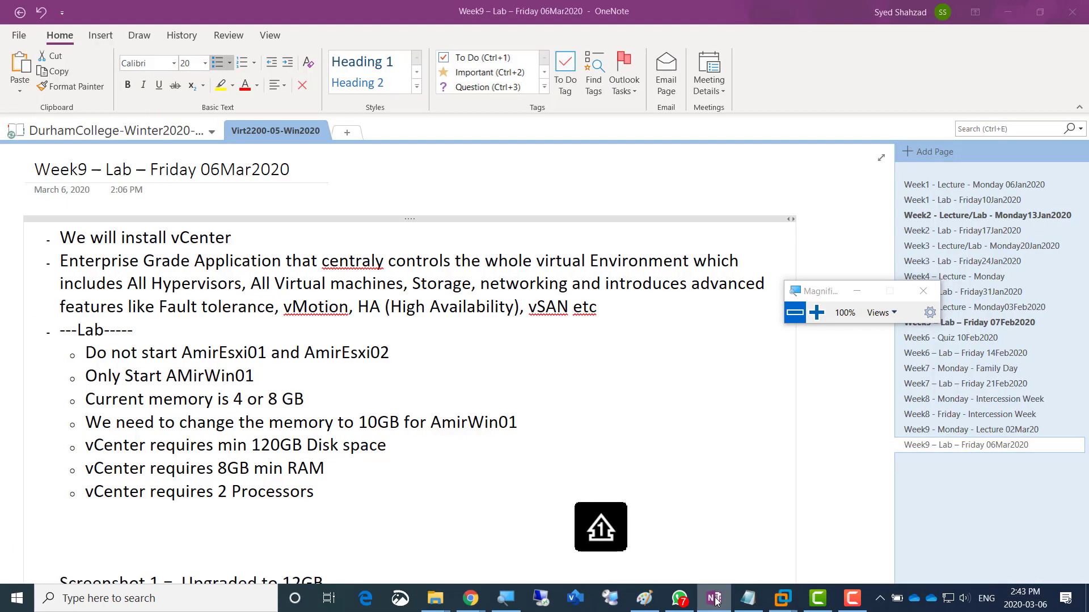
- Copy the 'Screenshot 1 = Upgraded to 12GB' line into a new bullet below it
{"action": "left_click", "coordinate": [549, 459]}
{"action": "scroll", "coordinate": [550, 459], "scroll_direction": "down", "scroll_amount": 3}
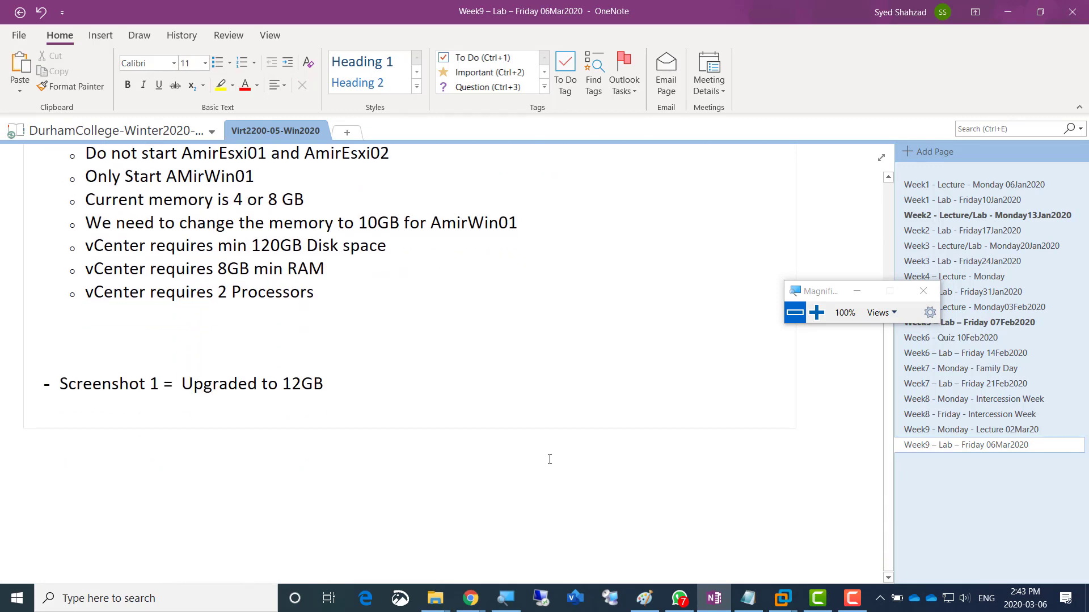
{"action": "key", "text": "Up"}
{"action": "key", "text": "Up"}
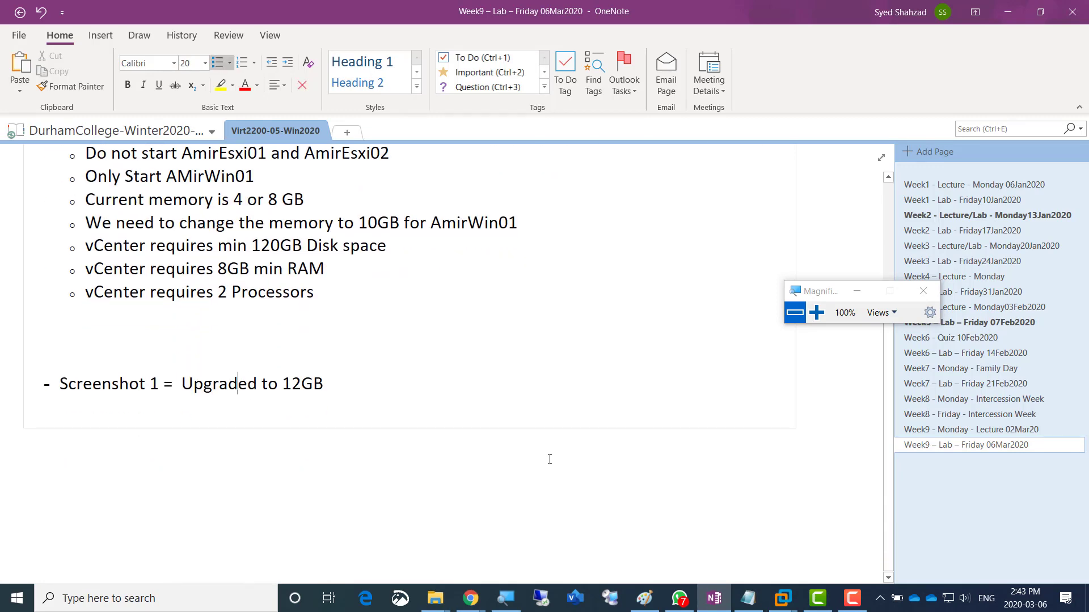
{"action": "key", "text": "Right"}
{"action": "key", "text": "Right"}
{"action": "key", "text": "Right"}
{"action": "key", "text": "Right"}
{"action": "key", "text": "Right"}
{"action": "key", "text": "Right"}
{"action": "key", "text": "Right"}
{"action": "key", "text": "Right"}
{"action": "key", "text": "Right"}
{"action": "key", "text": "Right"}
{"action": "key", "text": "shift+Home"}
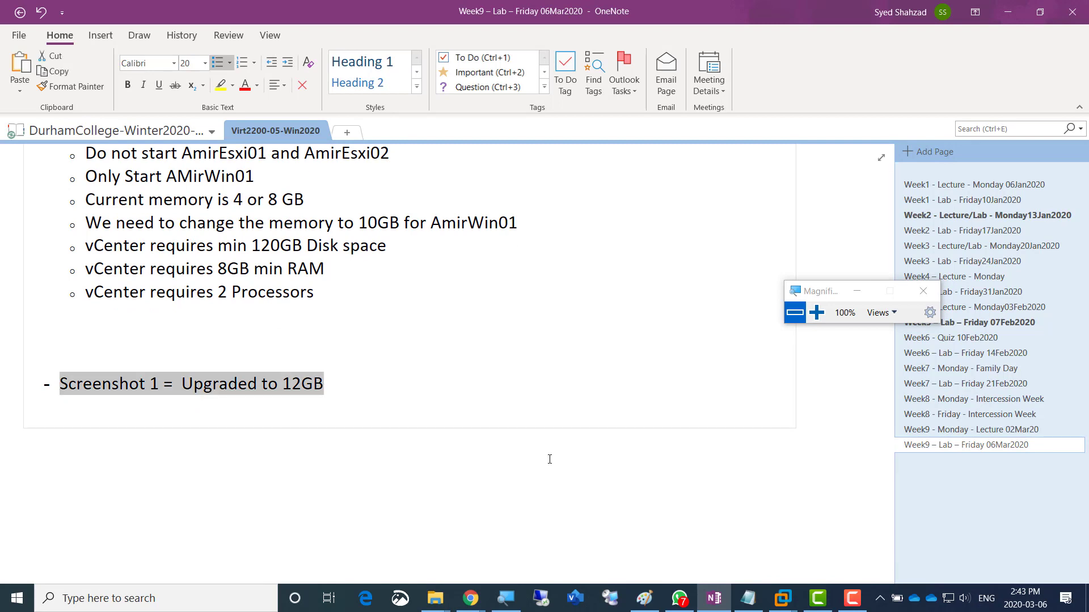
{"action": "key", "text": "Right"}
{"action": "key", "text": "Return"}
{"action": "key", "text": "ctrl+v"}
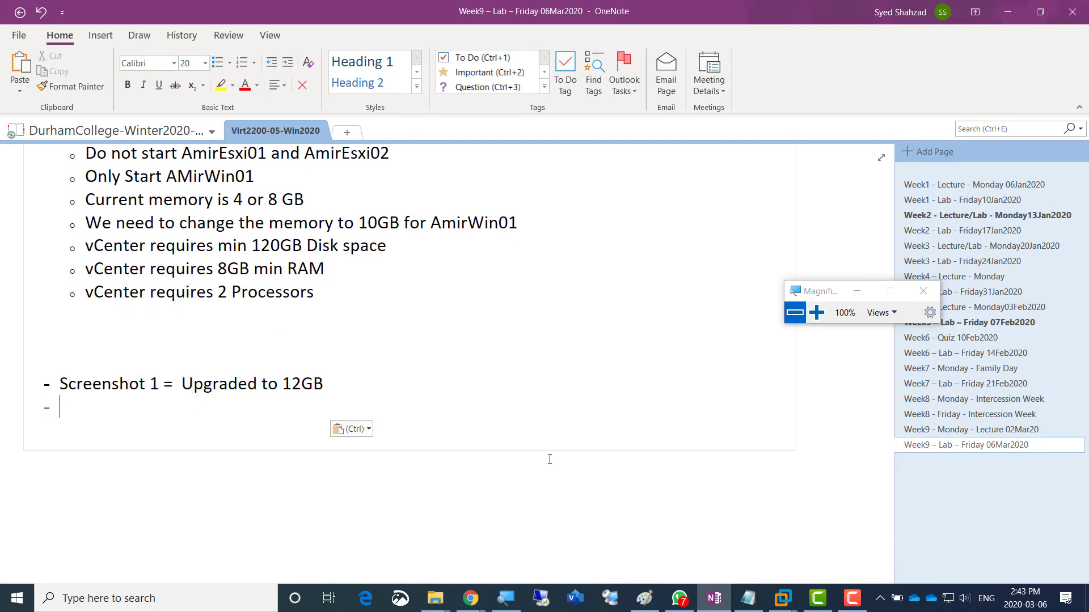
- Edit the copied bullet to read 'Screenshot 2 = Selecting Embedded deployment', then return to VMware
{"action": "key", "text": "Up"}
{"action": "key", "text": "Right"}
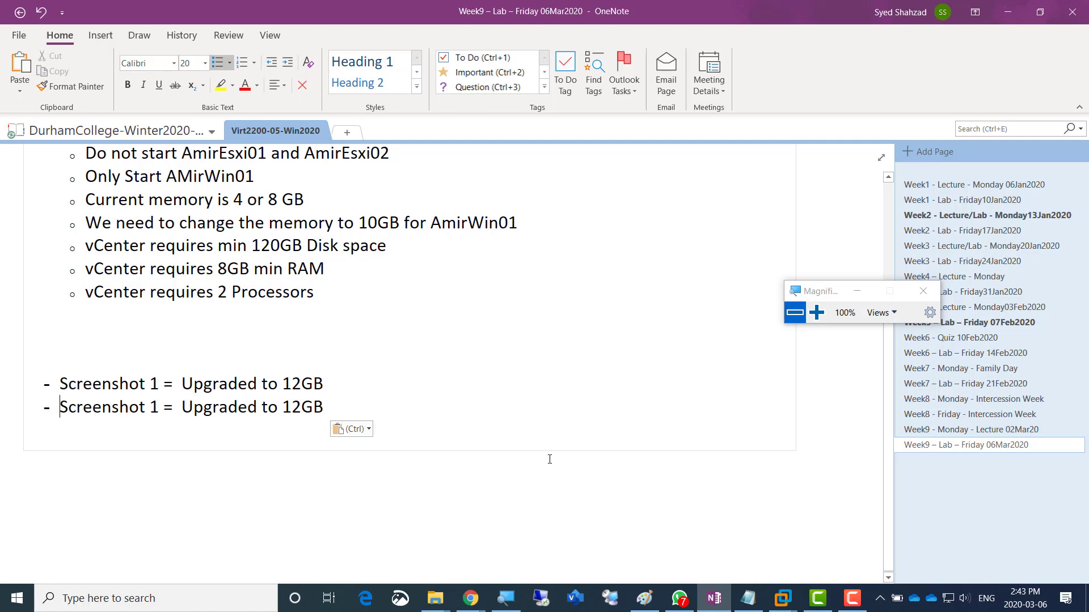
{"action": "key", "text": "Right"}
{"action": "key", "text": "Right"}
{"action": "key", "text": "Right"}
{"action": "key", "text": "Right"}
{"action": "key", "text": "Right"}
{"action": "key", "text": "Right"}
{"action": "key", "text": "Right"}
{"action": "key", "text": "Right"}
{"action": "key", "text": "Right"}
{"action": "key", "text": "Right"}
{"action": "key", "text": "shift+Right"}
{"action": "type", "text": "2"}
{"action": "key", "text": "Right"}
{"action": "key", "text": "ctrl+shift+Right"}
{"action": "key", "text": "shift+End"}
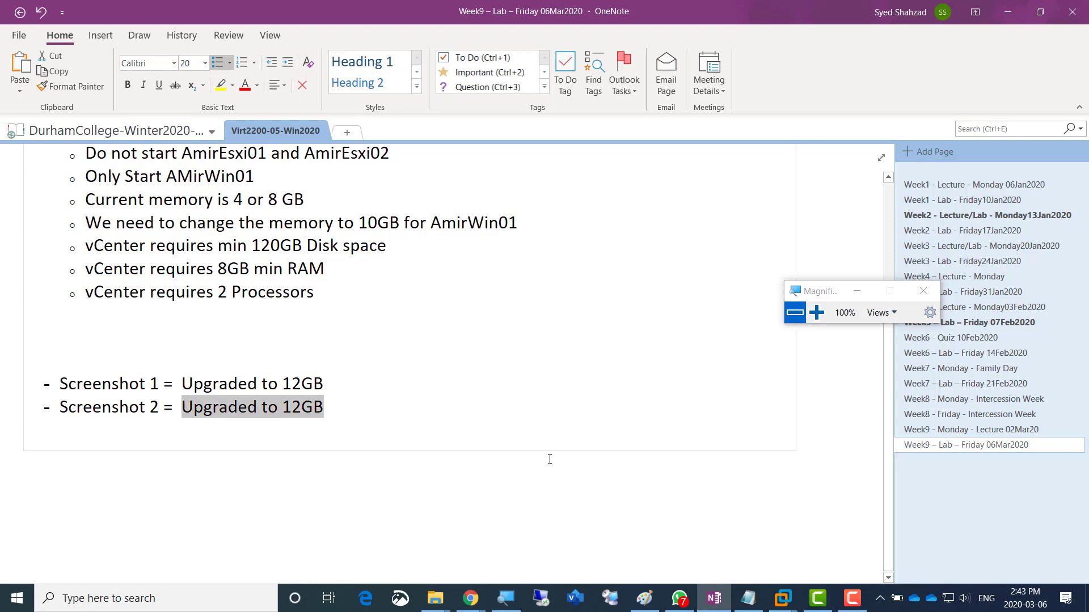
{"action": "type", "text": "Selecting"}
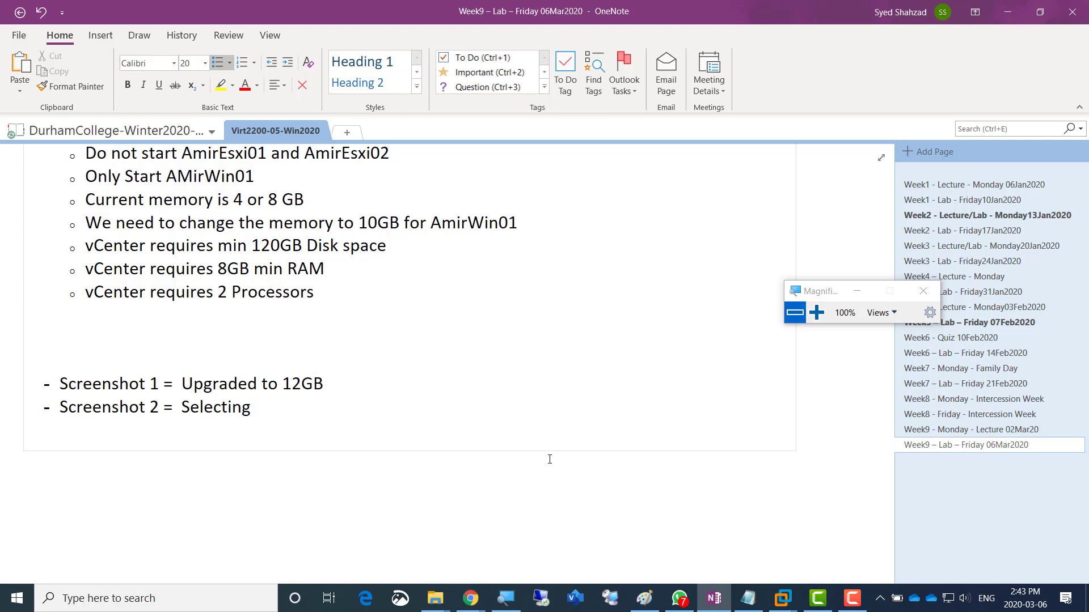
{"action": "type", "text": " Embedded deployme"}
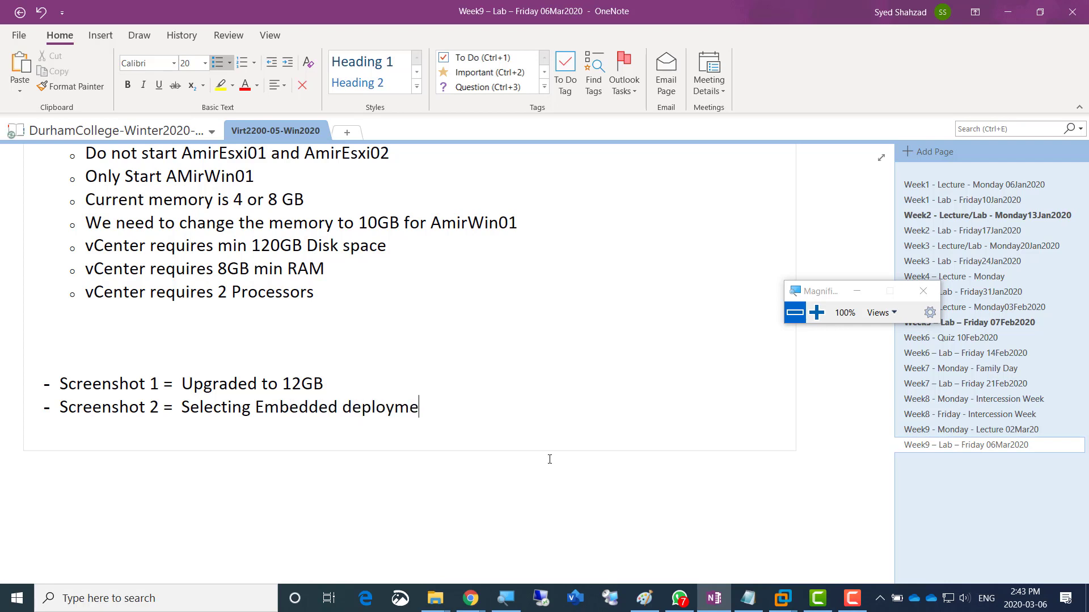
{"action": "type", "text": "nt"}
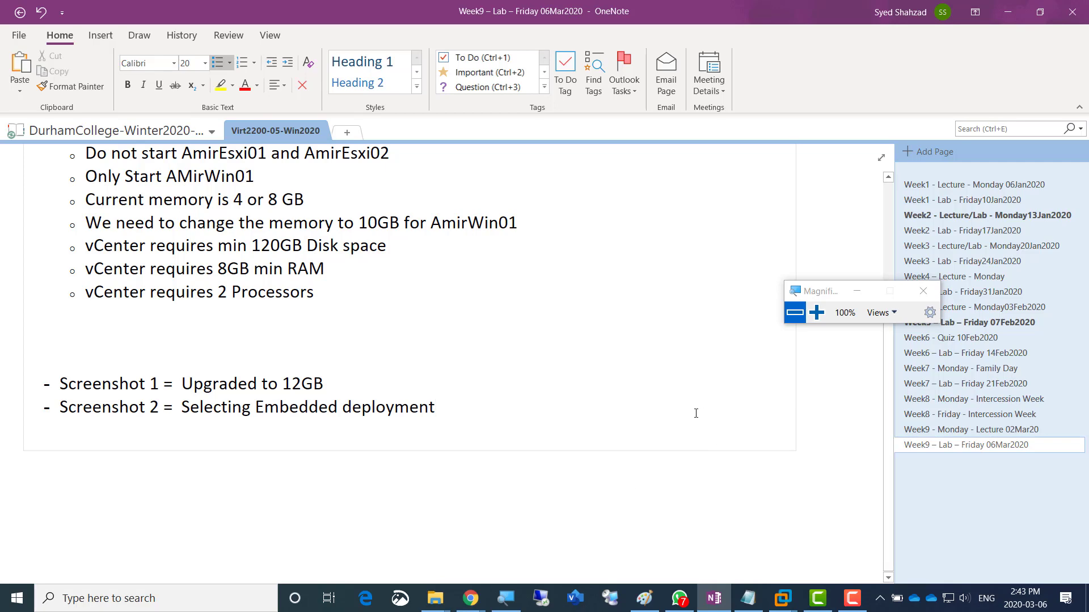
{"action": "key", "text": "alt"}
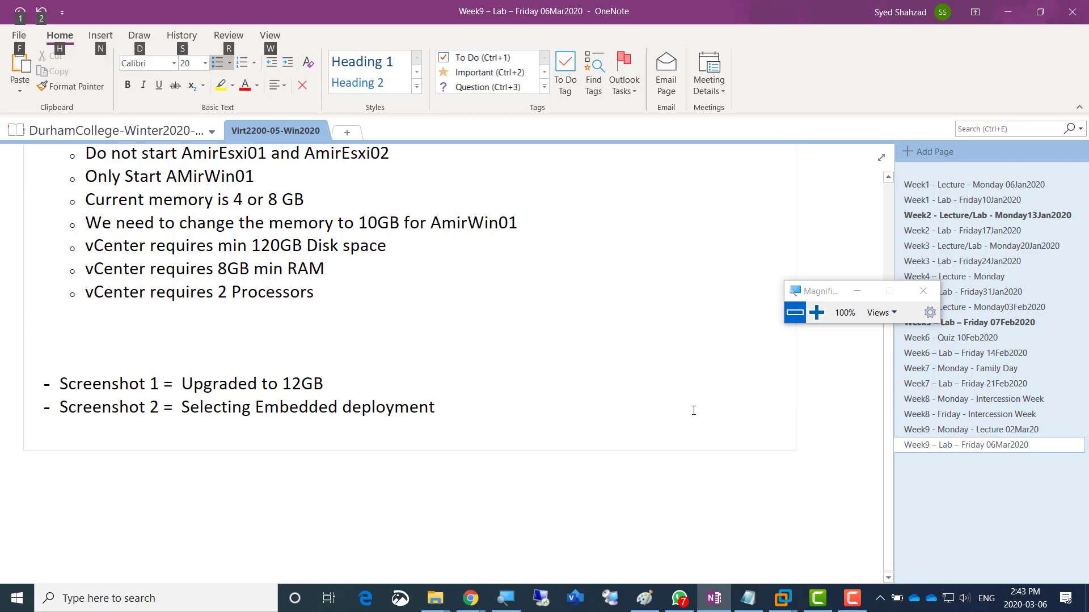
{"action": "key", "text": "alt+Tab"}
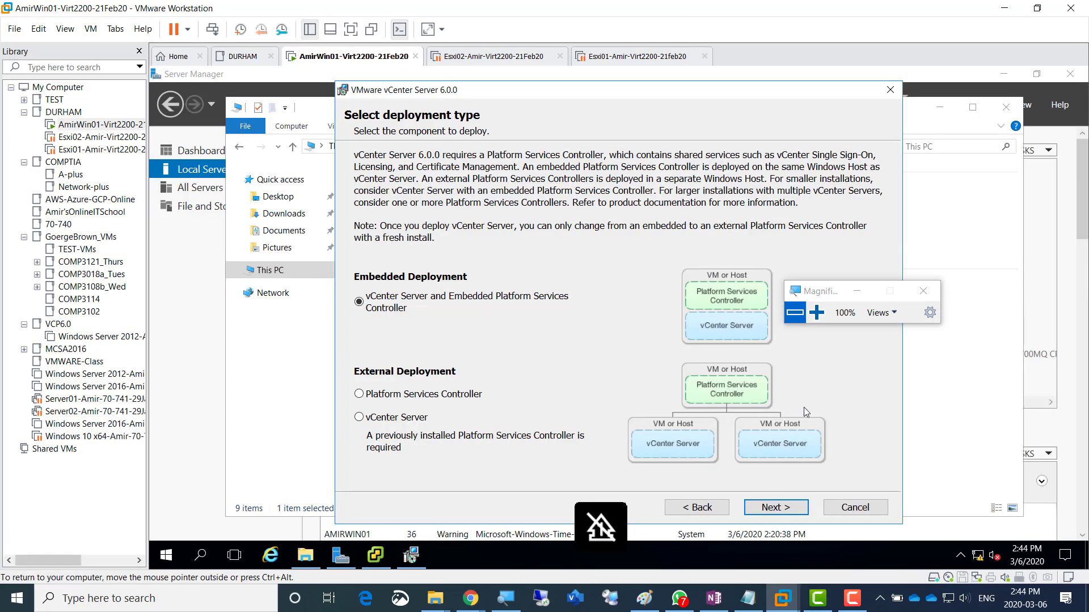
- Zoom to 150%, keep vCenter Server and Embedded Platform Services Controller selected, and continue
{"action": "left_click", "coordinate": [816, 312]}
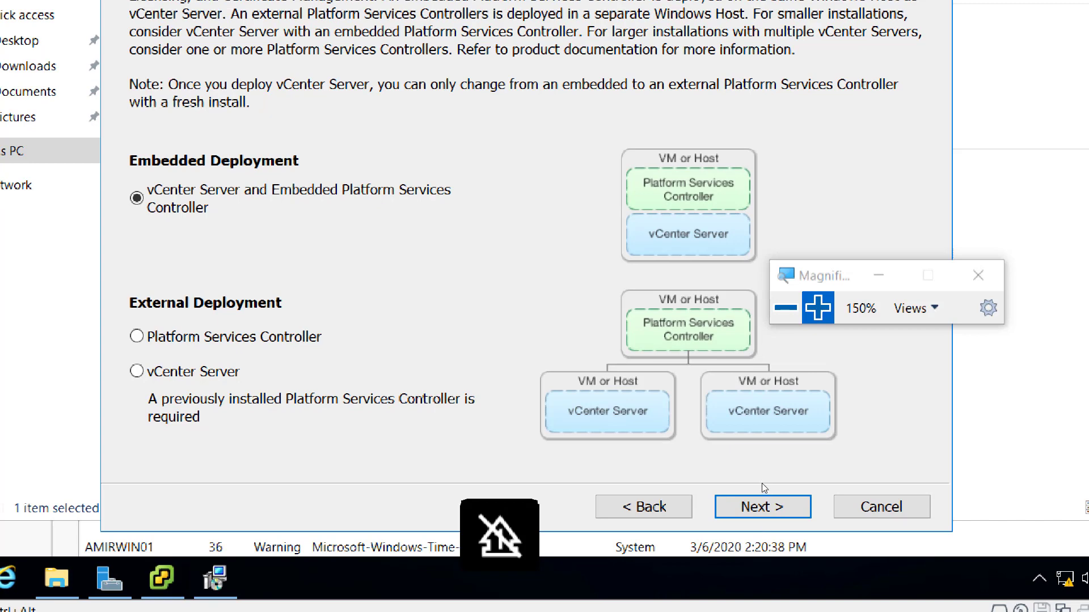
{"action": "left_click", "coordinate": [768, 505]}
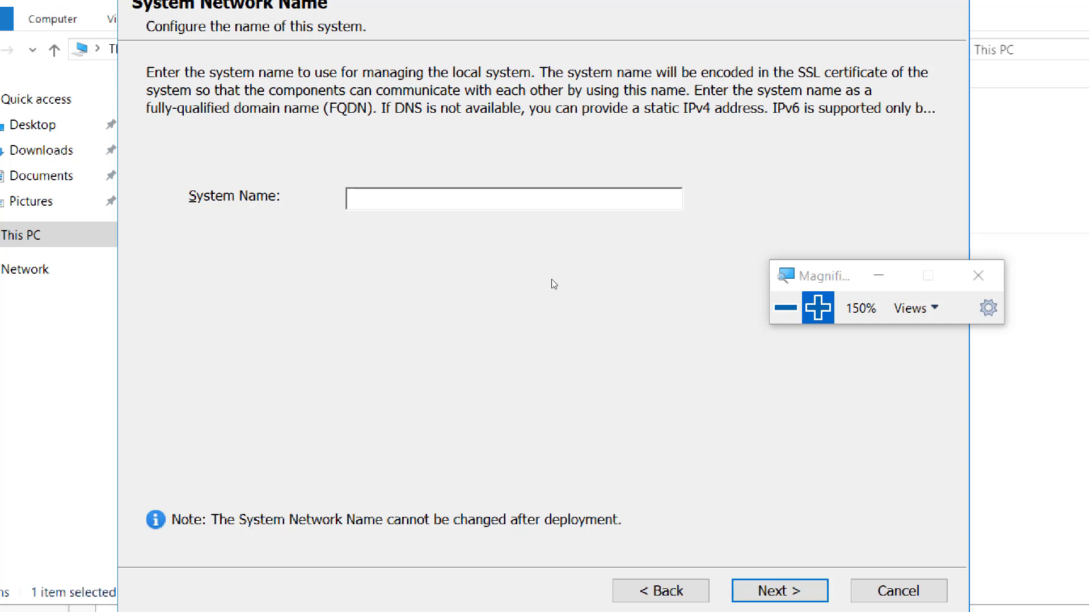
- Read the computer name AmirWin01 in Server Manager at 200% magnification
{"action": "left_click", "coordinate": [785, 308]}
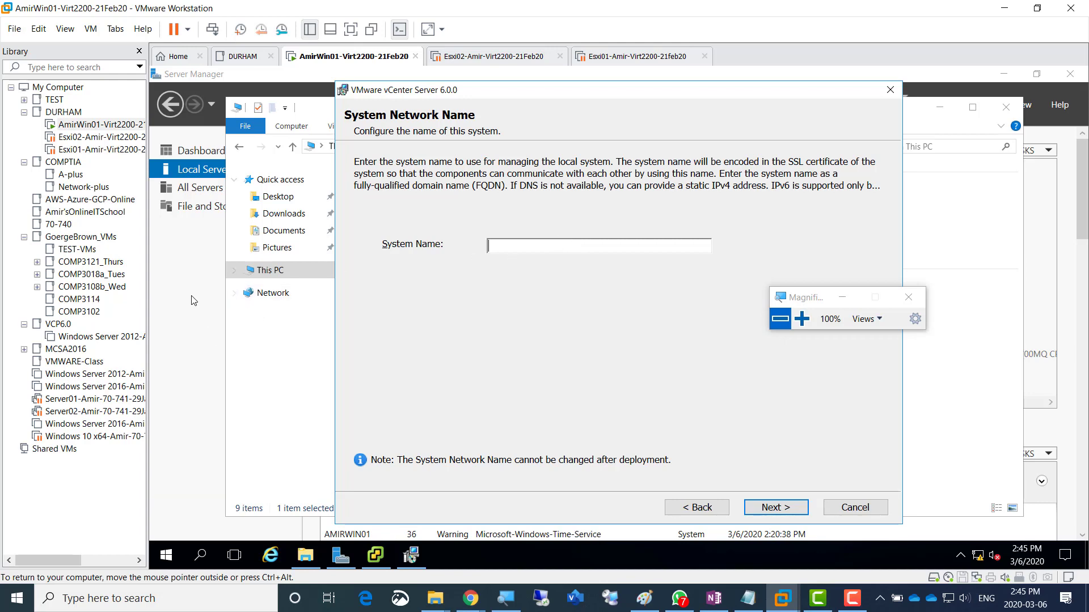
{"action": "left_click", "coordinate": [176, 291]}
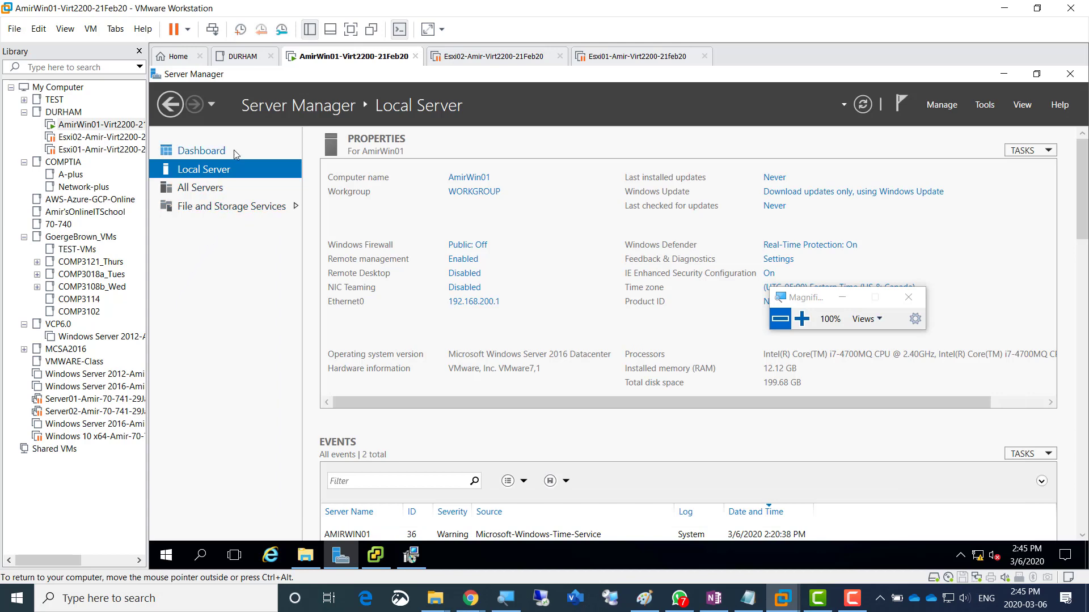
{"action": "left_click", "coordinate": [801, 318]}
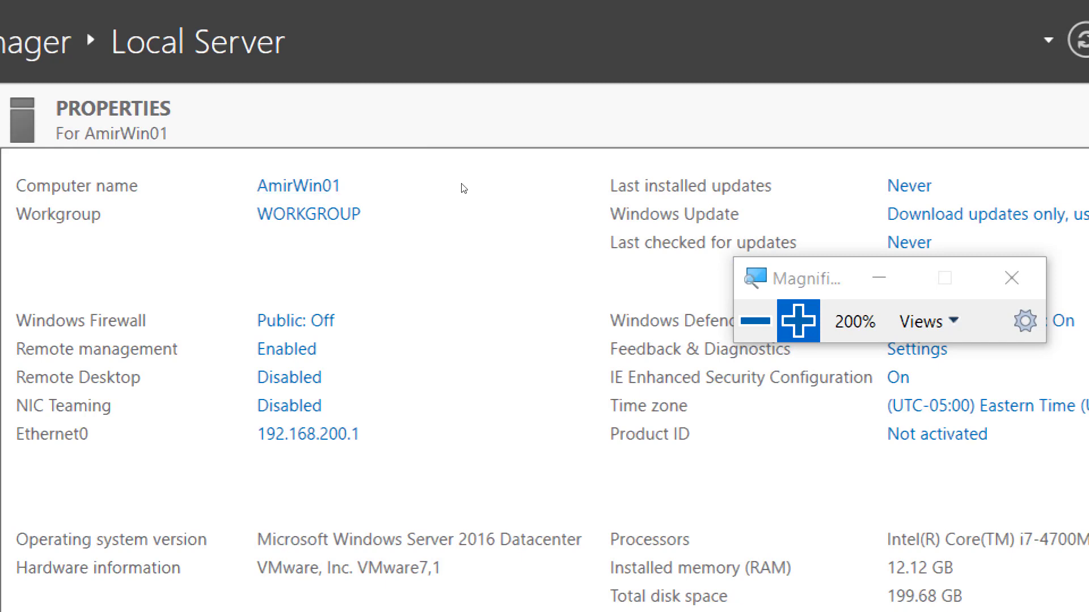
{"action": "left_click", "coordinate": [755, 321]}
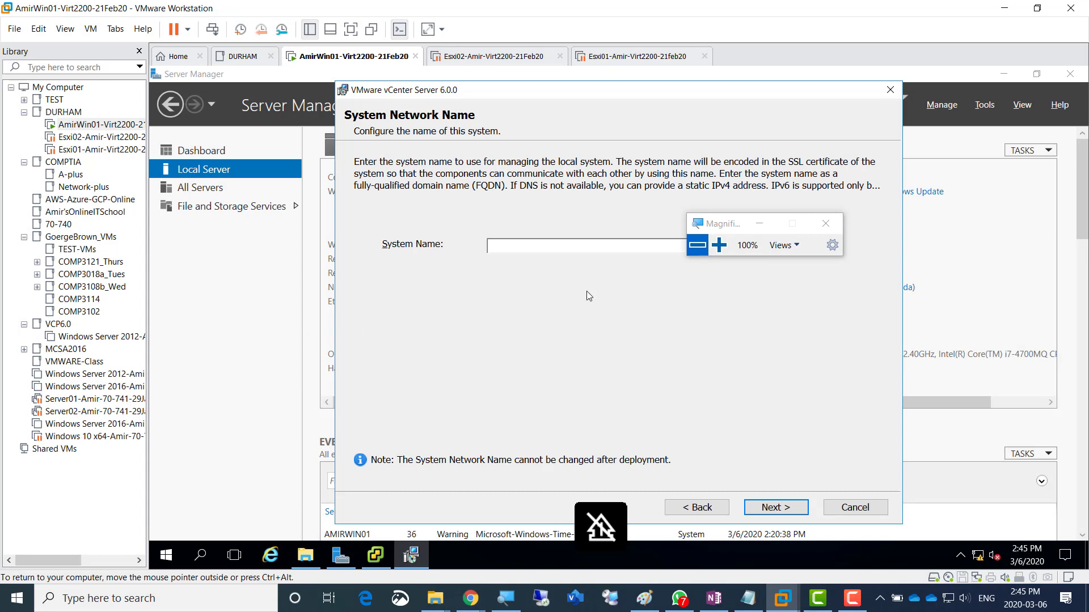
- Enter AmirWin01 as the System Name and submit the System Network Name page
{"action": "left_click_drag", "start_coordinate": [719, 229], "coordinate": [714, 180]}
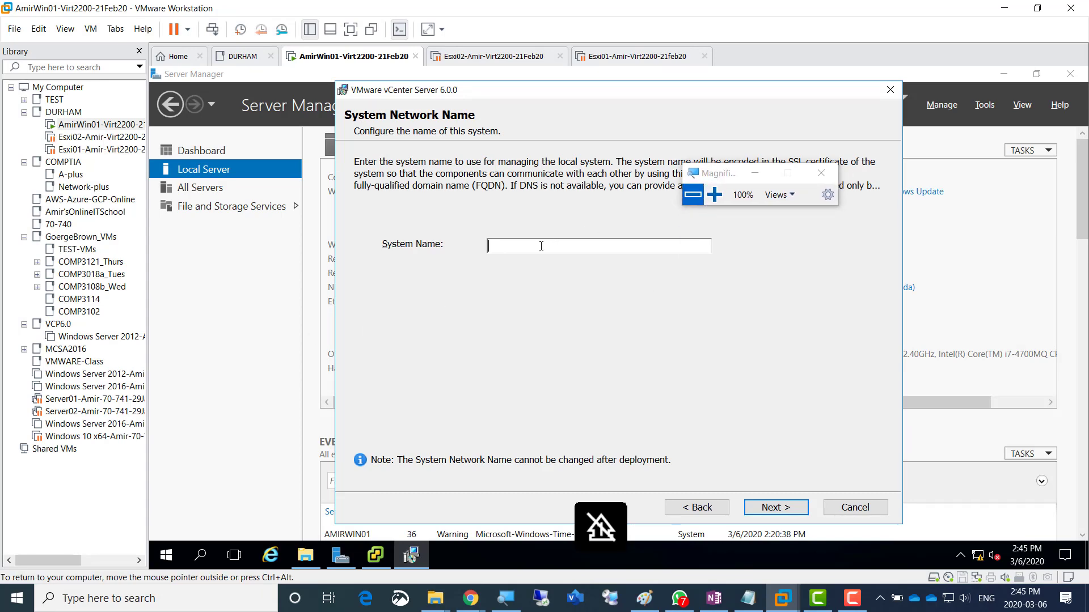
{"action": "left_click", "coordinate": [715, 195]}
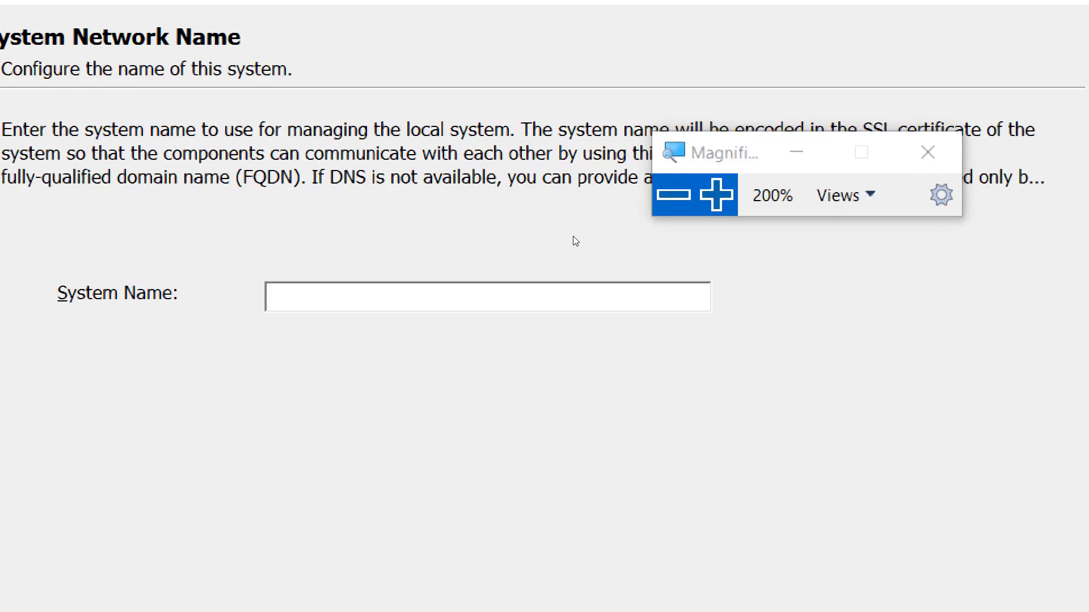
{"action": "type", "text": "Amir"}
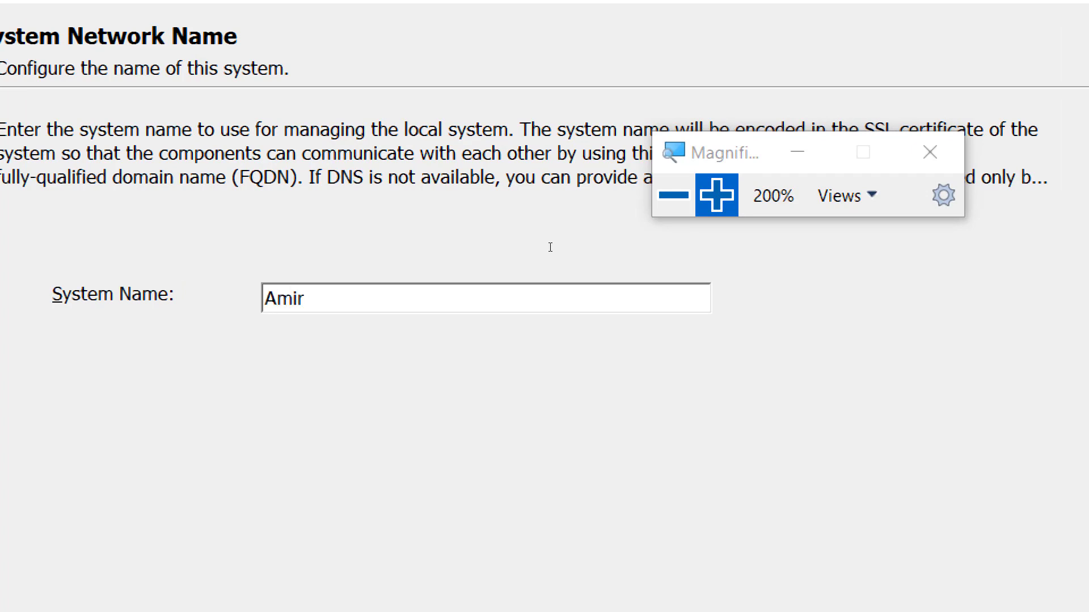
{"action": "type", "text": "Win01"}
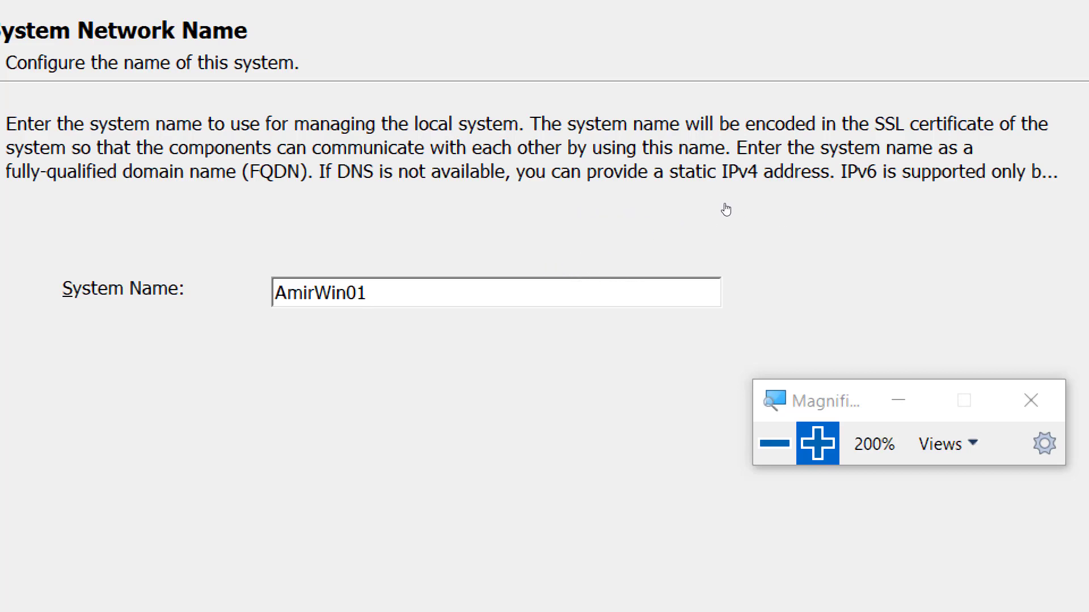
{"action": "key", "text": "super+minus"}
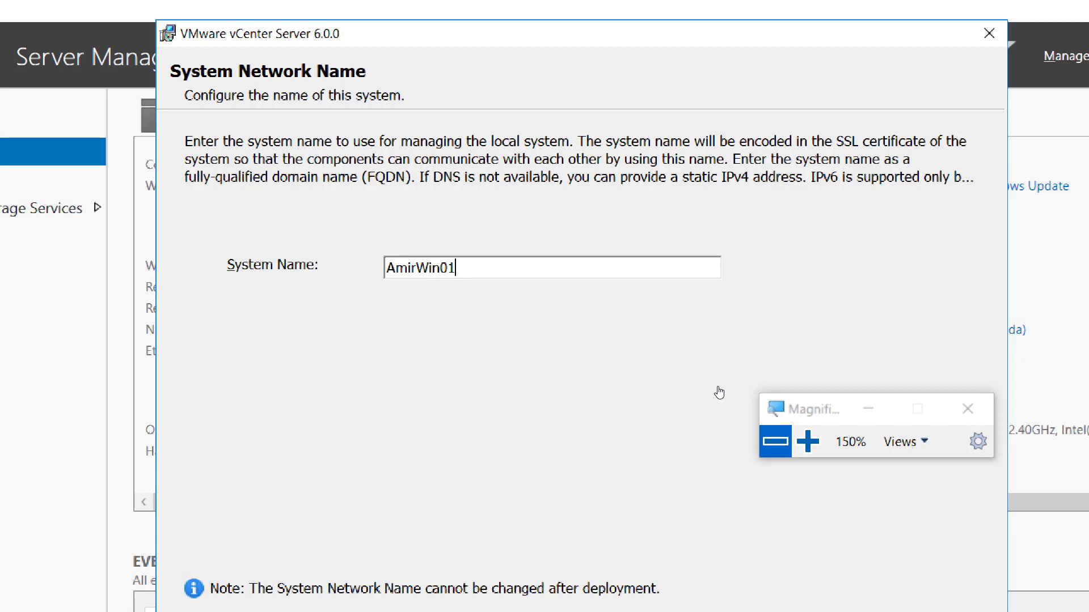
{"action": "key", "text": "super+minus"}
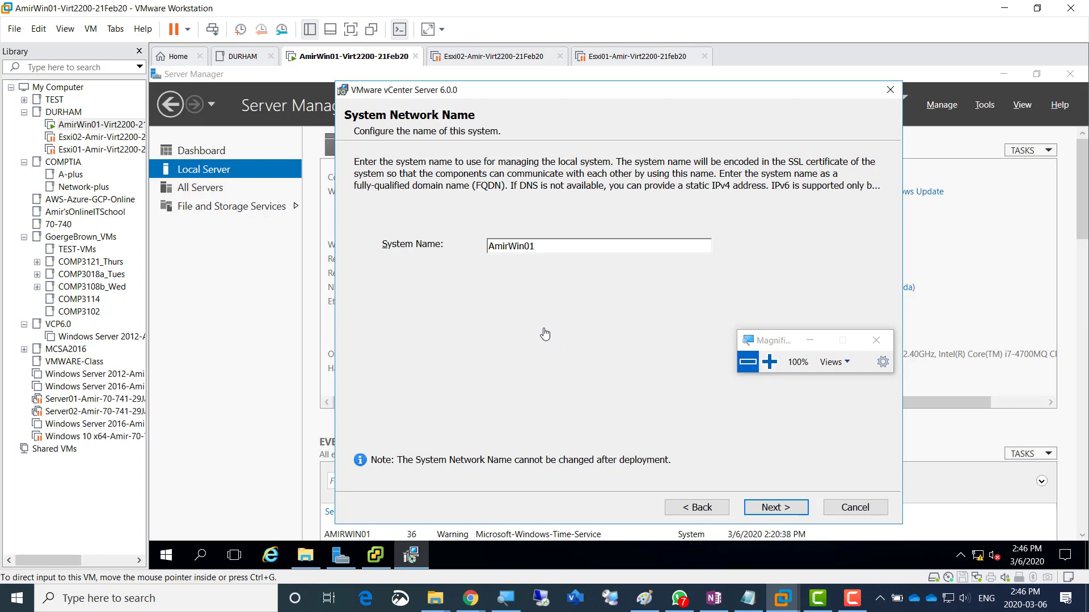
{"action": "left_click", "coordinate": [557, 350]}
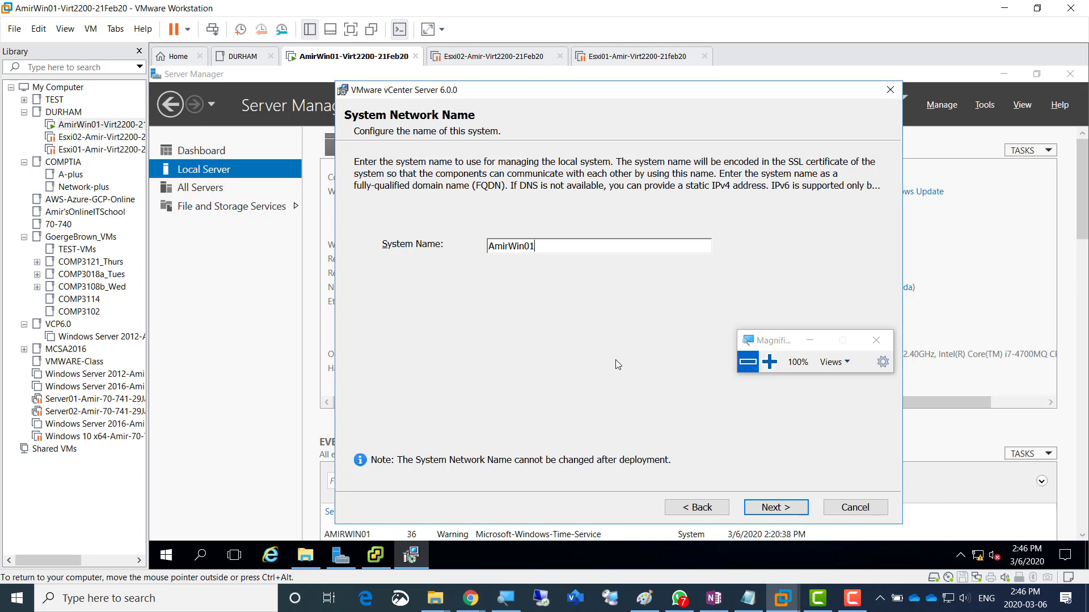
{"action": "key", "text": "ctrl+alt"}
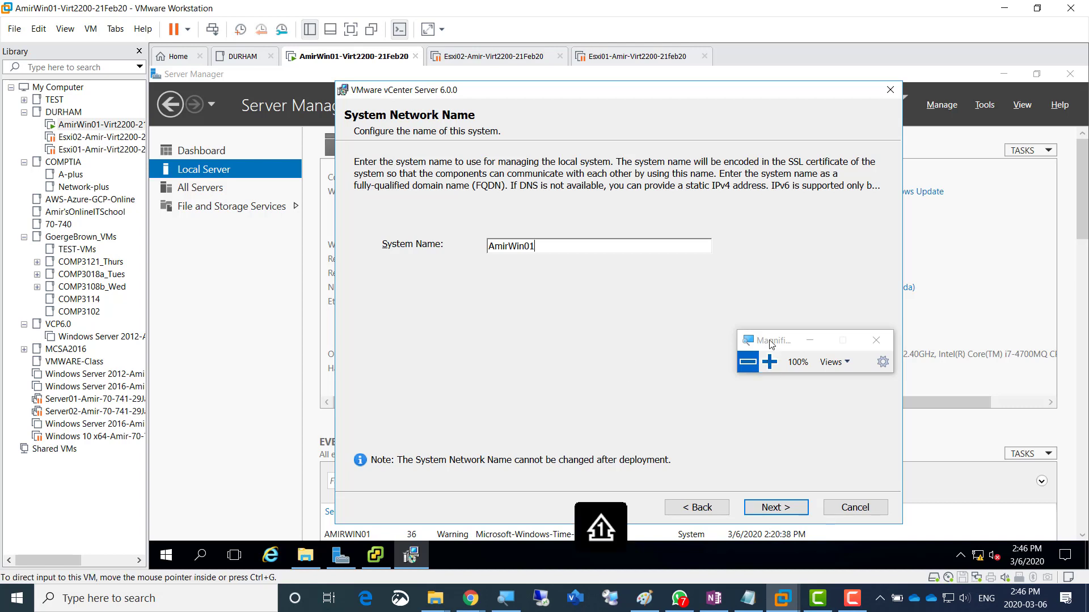
{"action": "left_click_drag", "start_coordinate": [775, 336], "coordinate": [780, 312]}
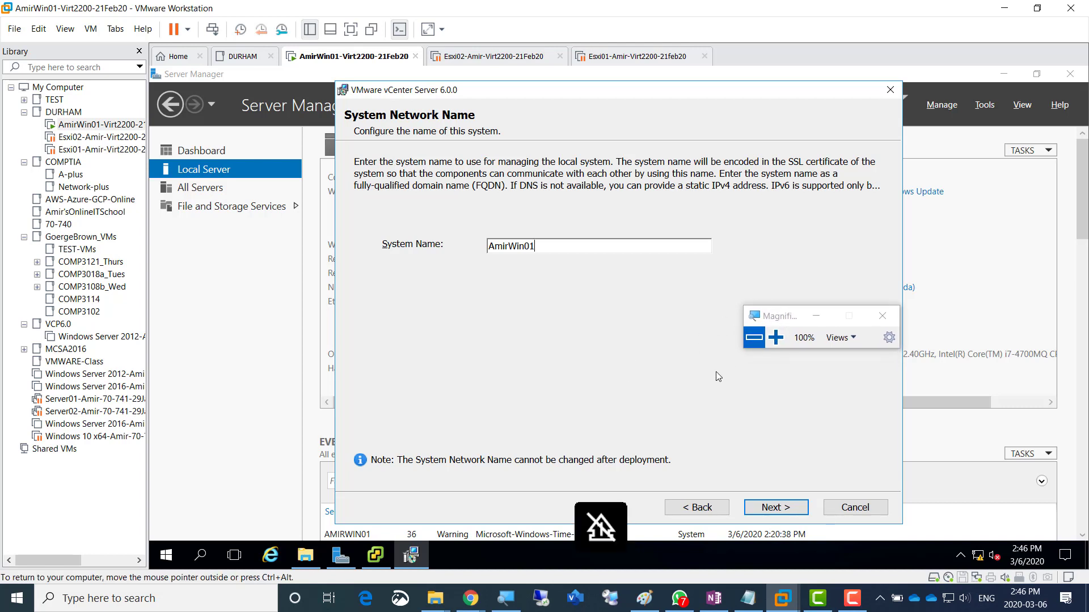
{"action": "left_click", "coordinate": [792, 510]}
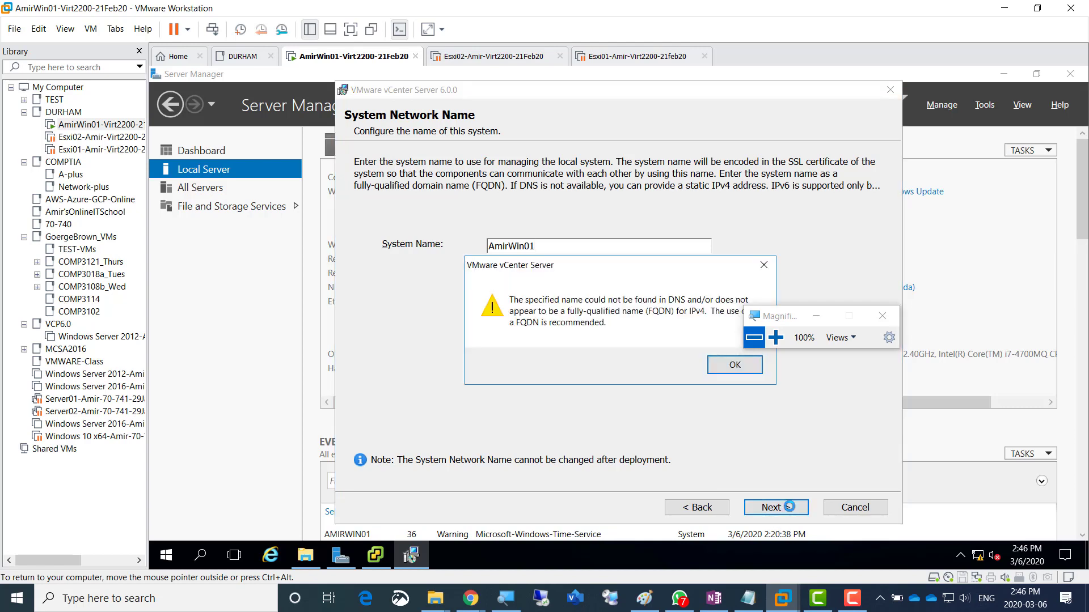
- Read the magnified DNS/FQDN warning and accept it with OK
{"action": "left_click_drag", "start_coordinate": [788, 317], "coordinate": [830, 260]}
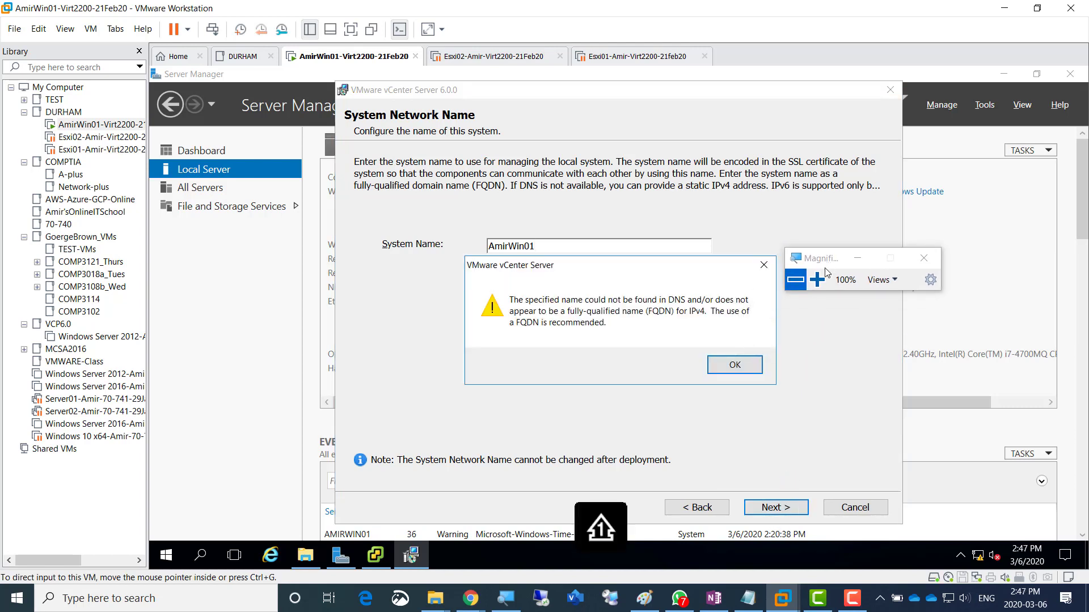
{"action": "left_click", "coordinate": [817, 282]}
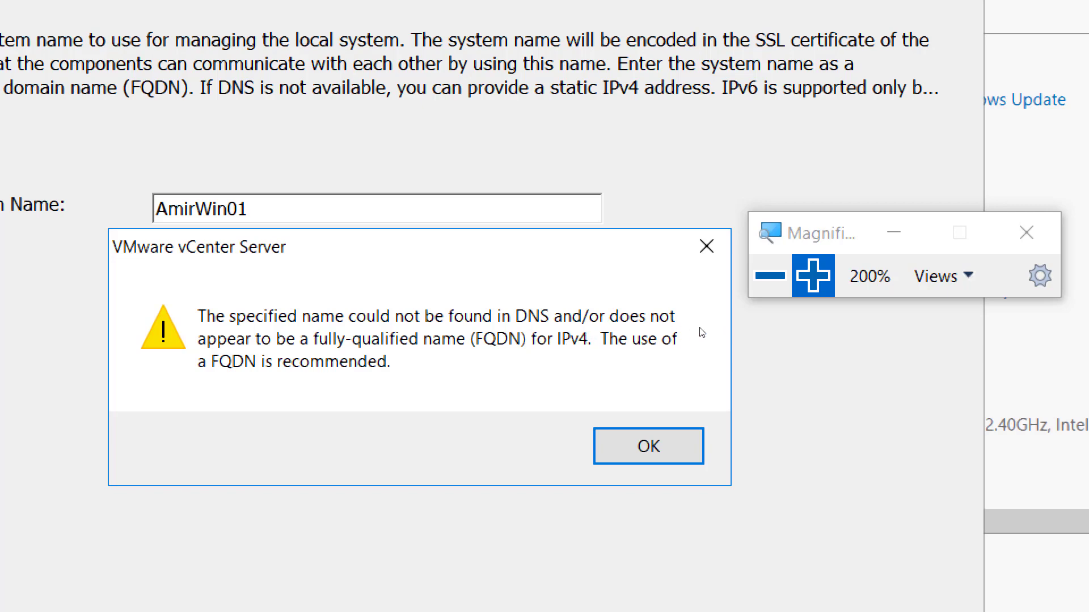
{"action": "left_click", "coordinate": [785, 283]}
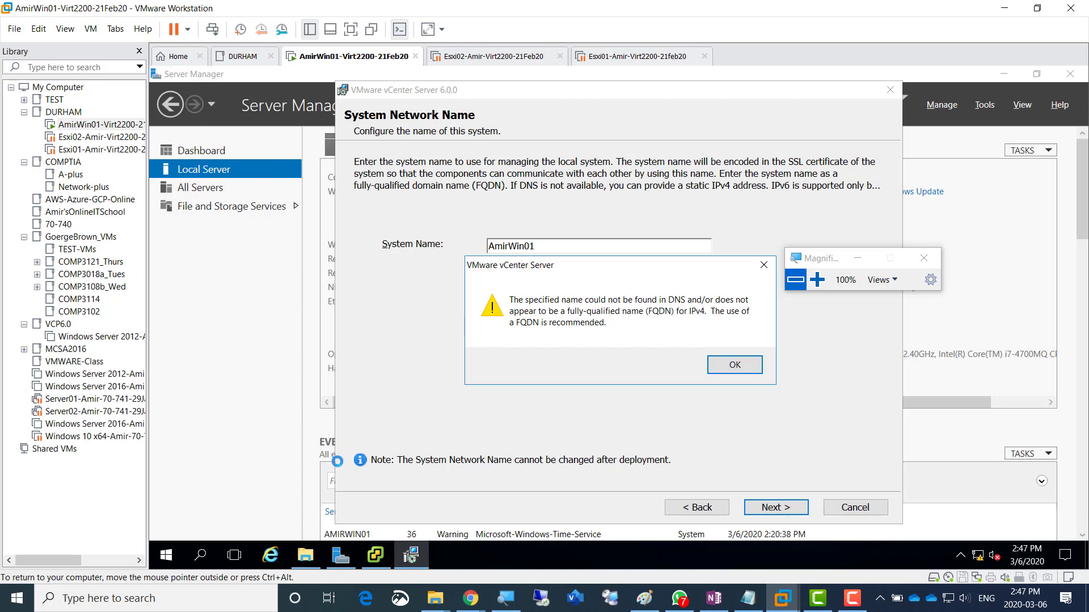
{"action": "left_click", "coordinate": [753, 368]}
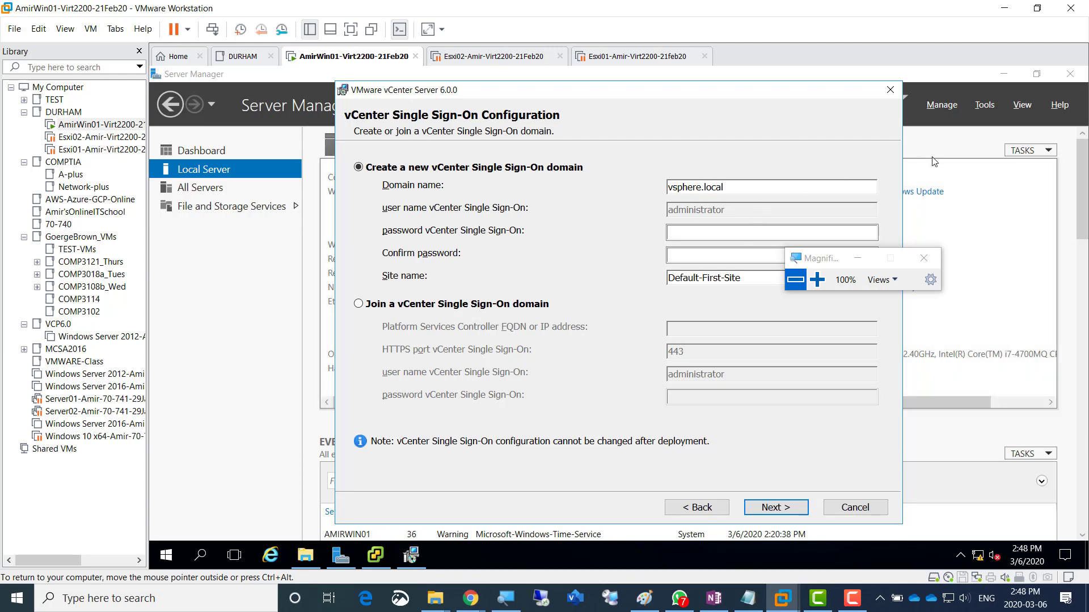
- Bring Server Manager in front of the installer and open its Tools menu
{"action": "left_click", "coordinate": [980, 106]}
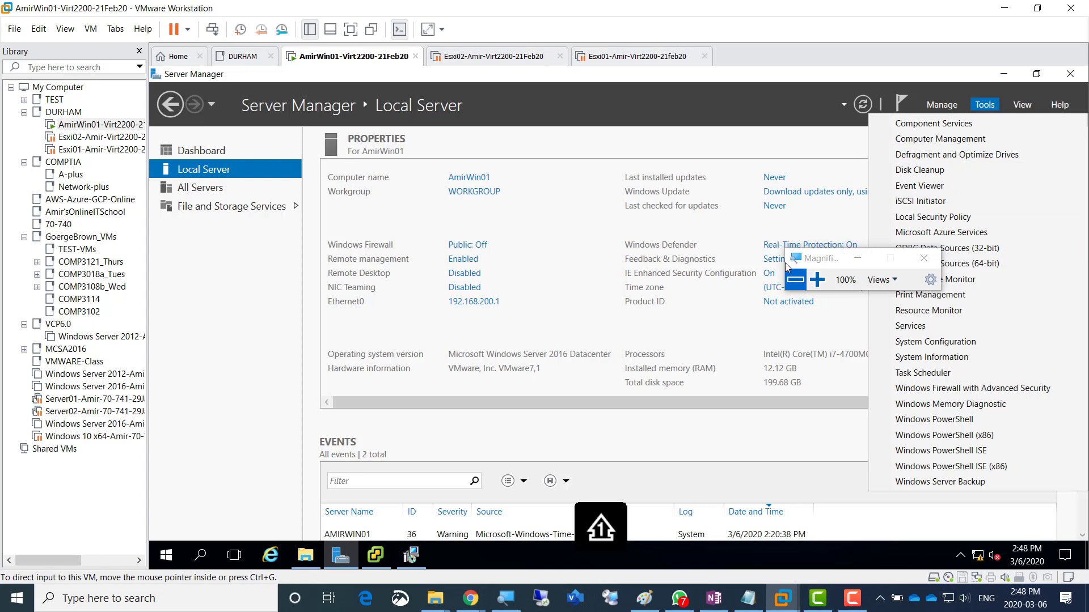
- Dismiss Server Manager's Tools menu to reveal AmirWin01's Local Server properties
{"action": "left_click_drag", "start_coordinate": [837, 261], "coordinate": [648, 270]}
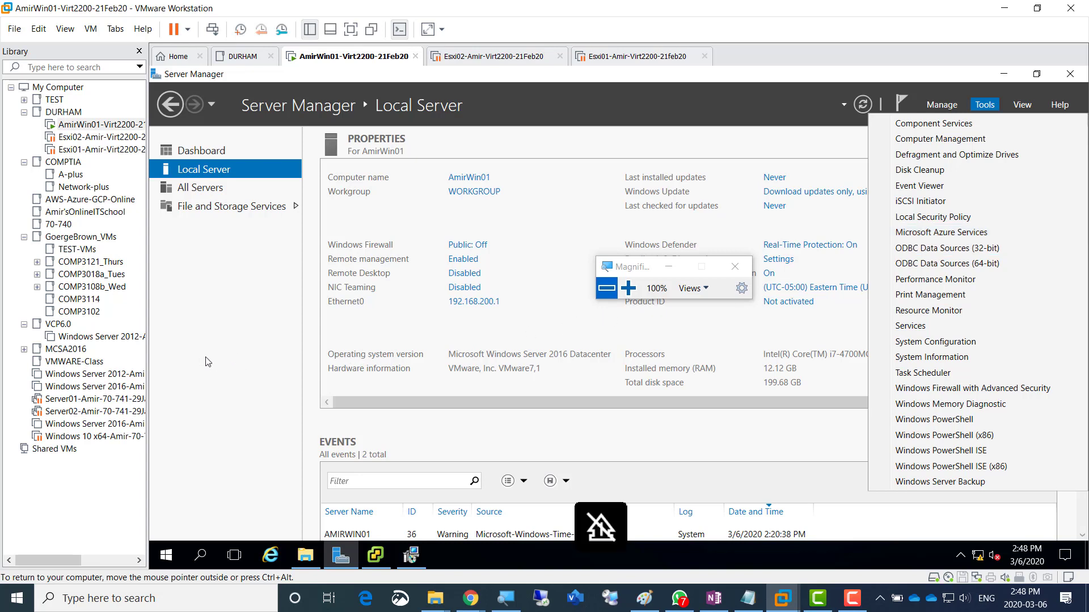
{"action": "left_click", "coordinate": [232, 355]}
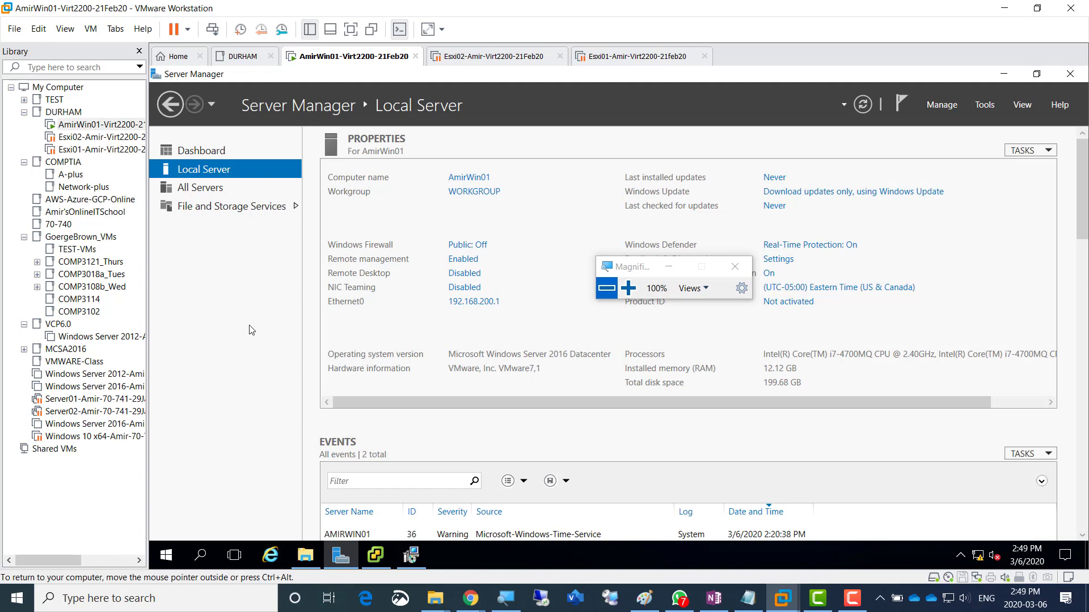
- Launch 'Add roles and features' from Server Manager's Dashboard
{"action": "left_click", "coordinate": [207, 155]}
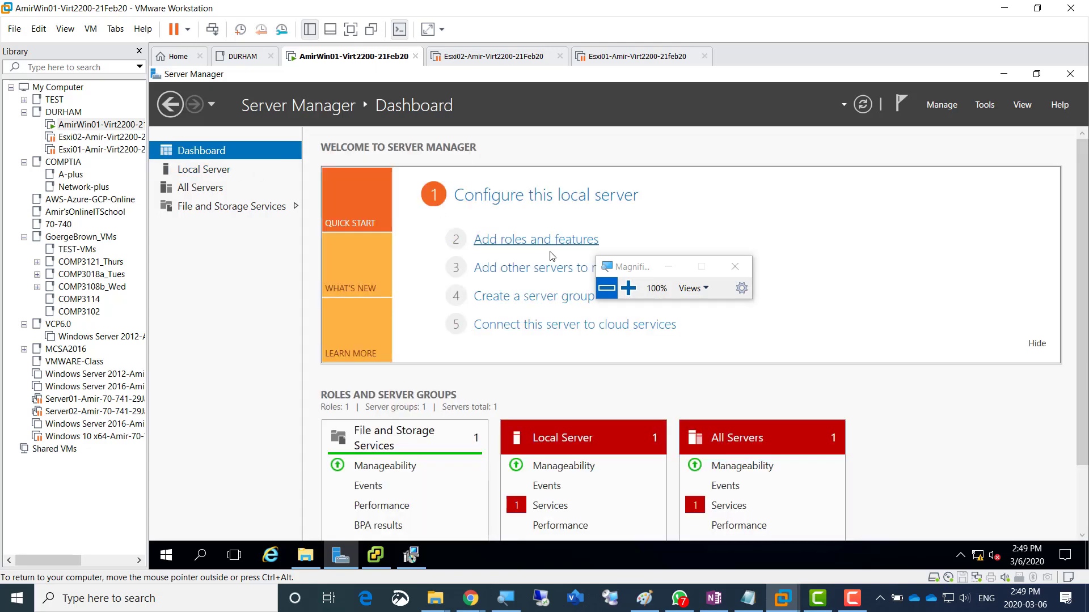
{"action": "left_click_drag", "start_coordinate": [632, 266], "coordinate": [814, 223]}
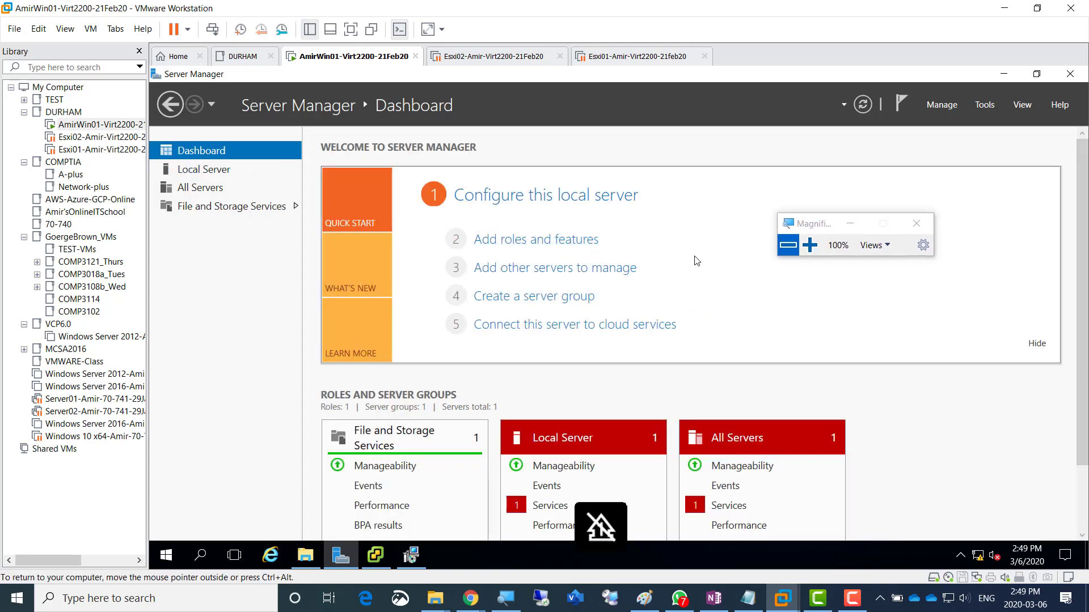
{"action": "left_click", "coordinate": [533, 244]}
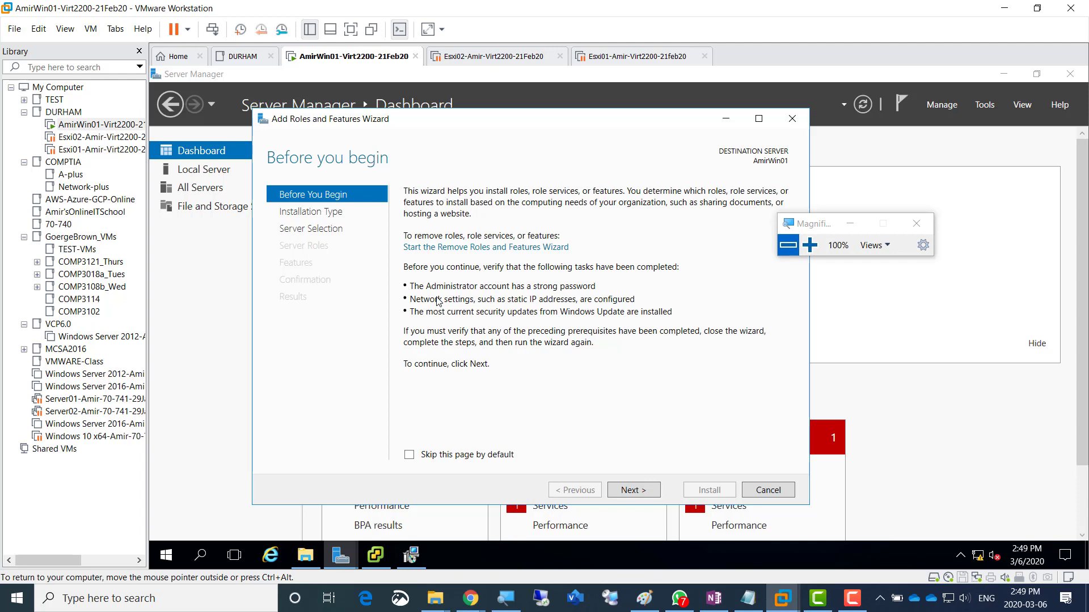
- Continue with role-based installation and AmirWin01 as the destination server
{"action": "left_click", "coordinate": [637, 491]}
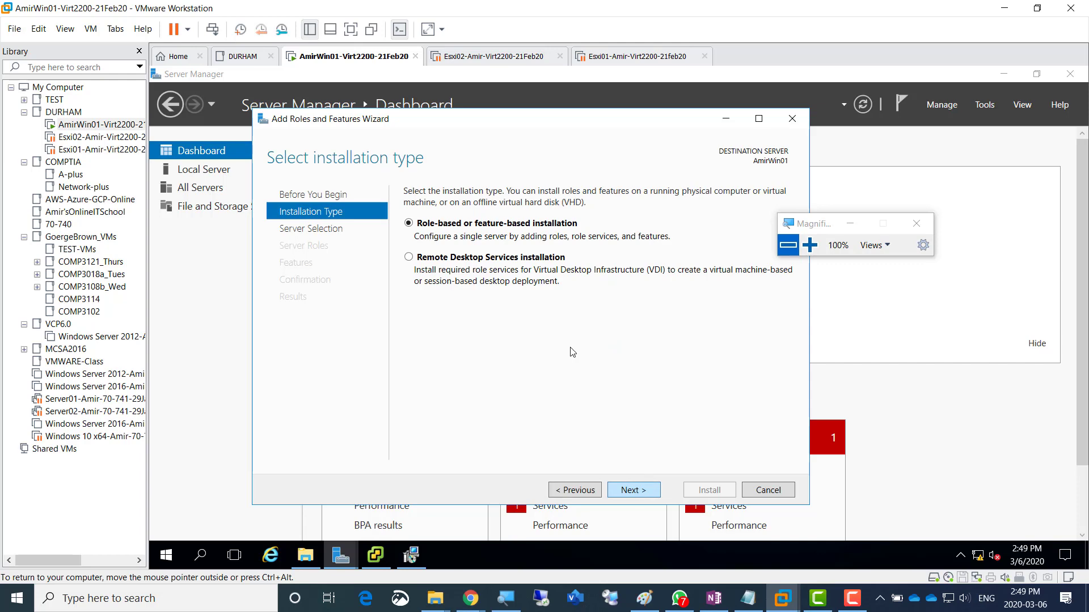
{"action": "left_click", "coordinate": [633, 491]}
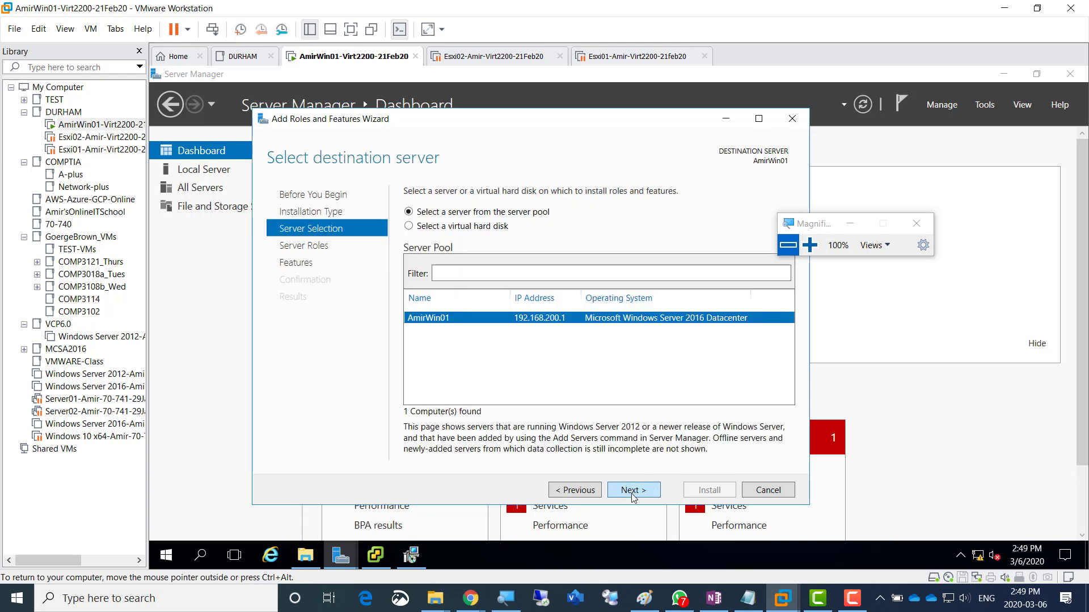
{"action": "left_click", "coordinate": [810, 245]}
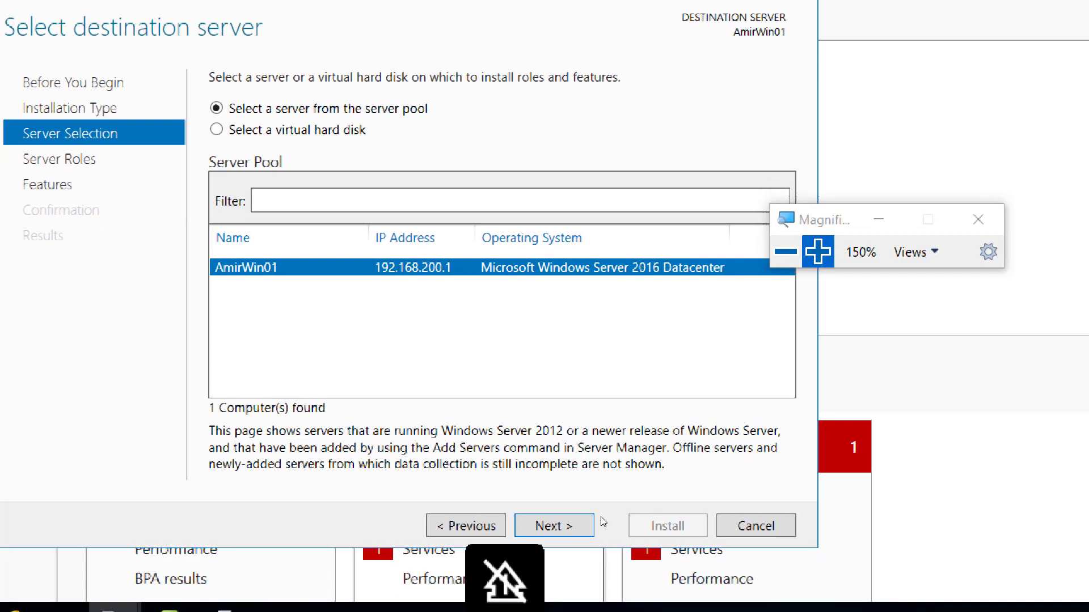
{"action": "left_click", "coordinate": [634, 492]}
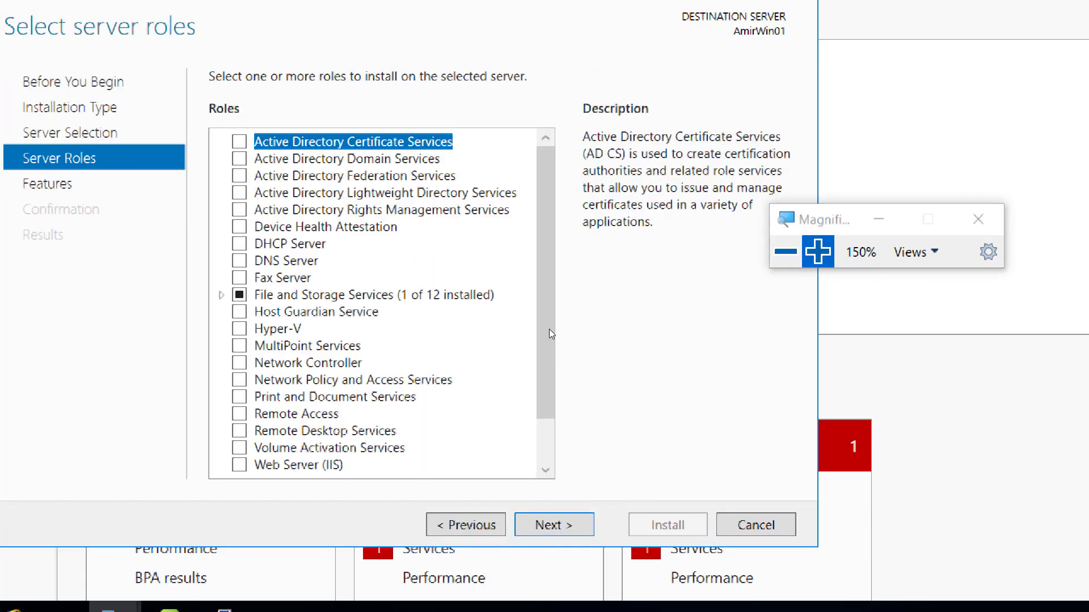
- Tick DNS Server with its management tools and advance to Confirm installation selections
{"action": "left_click", "coordinate": [238, 260]}
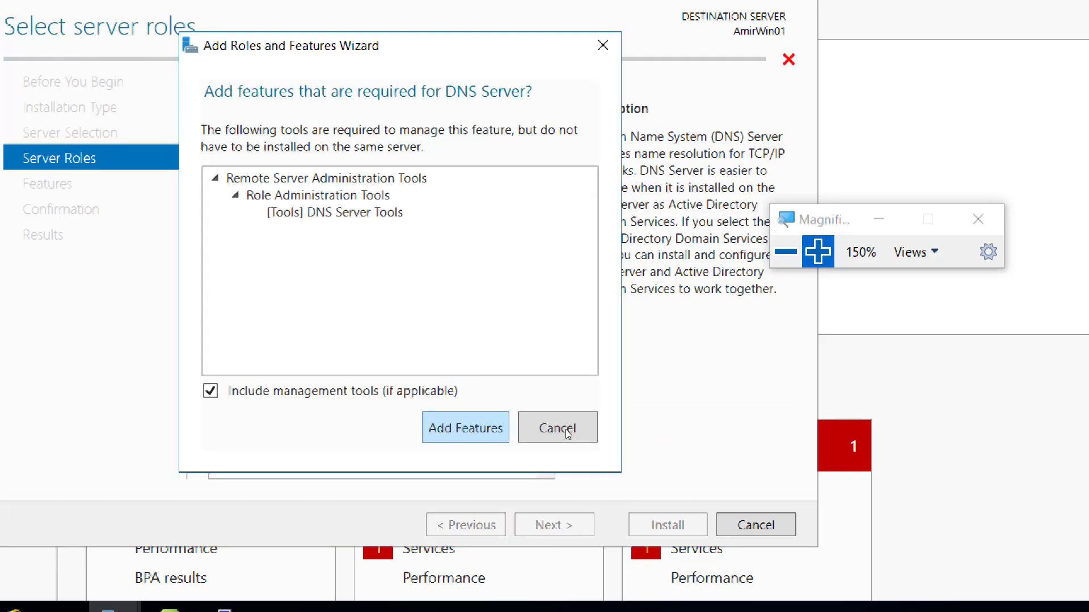
{"action": "key", "text": "Return"}
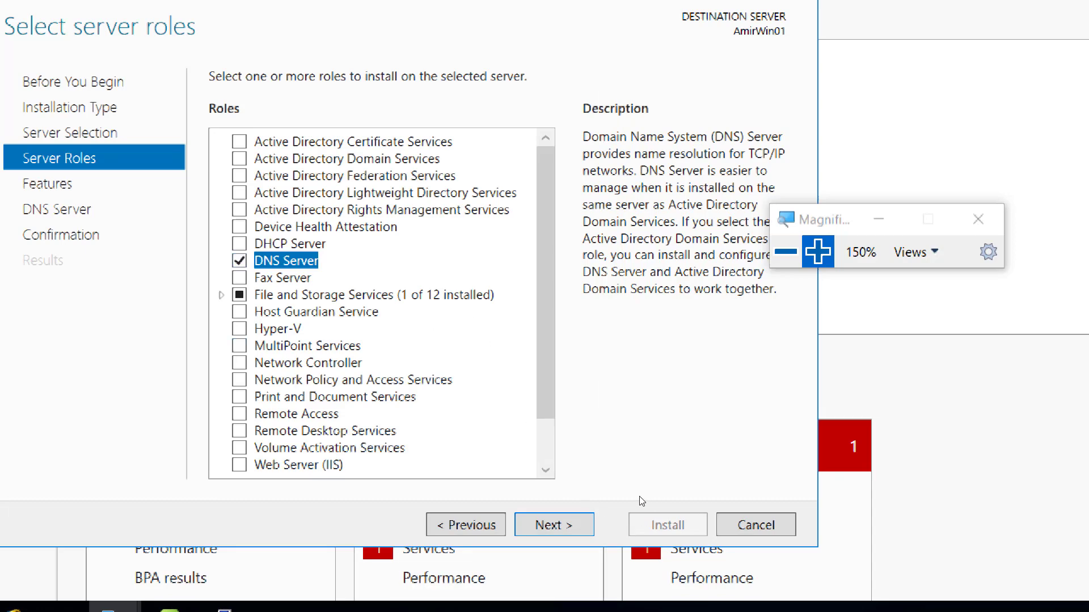
{"action": "key", "text": "Return"}
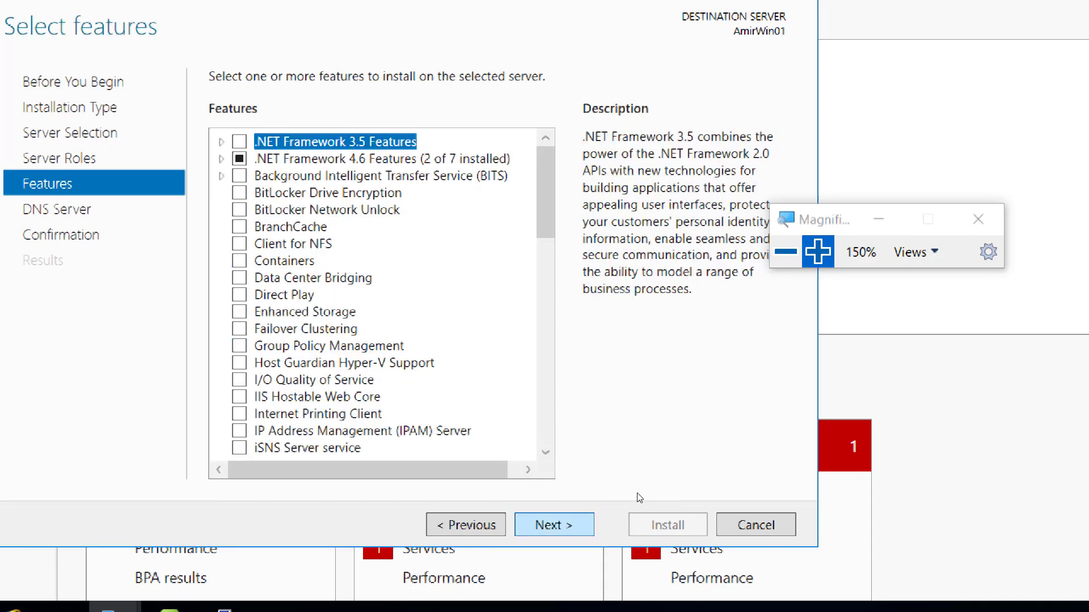
{"action": "key", "text": "Return"}
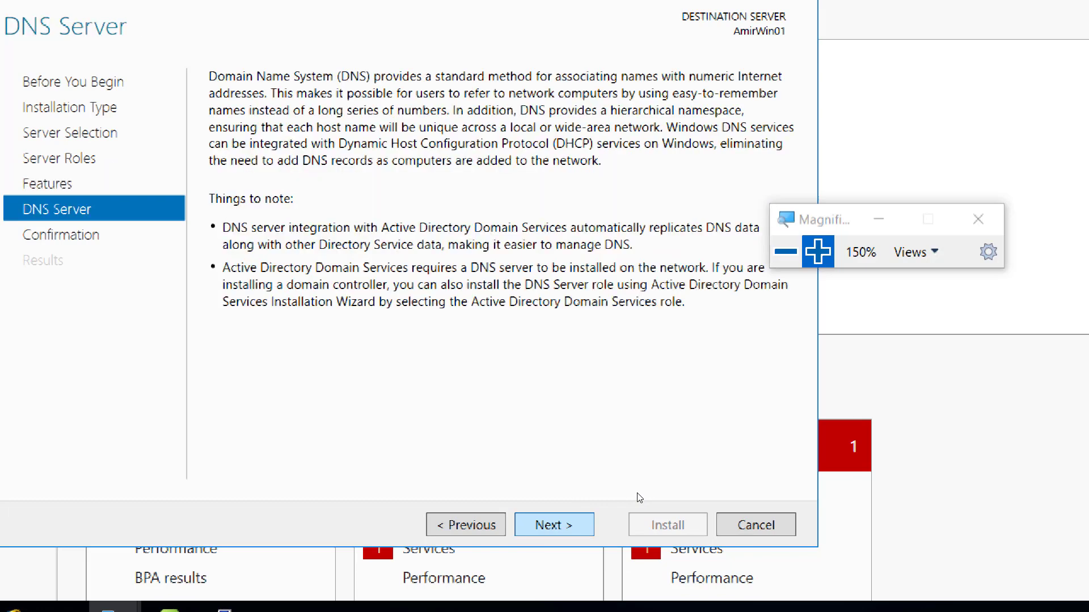
{"action": "key", "text": "Return"}
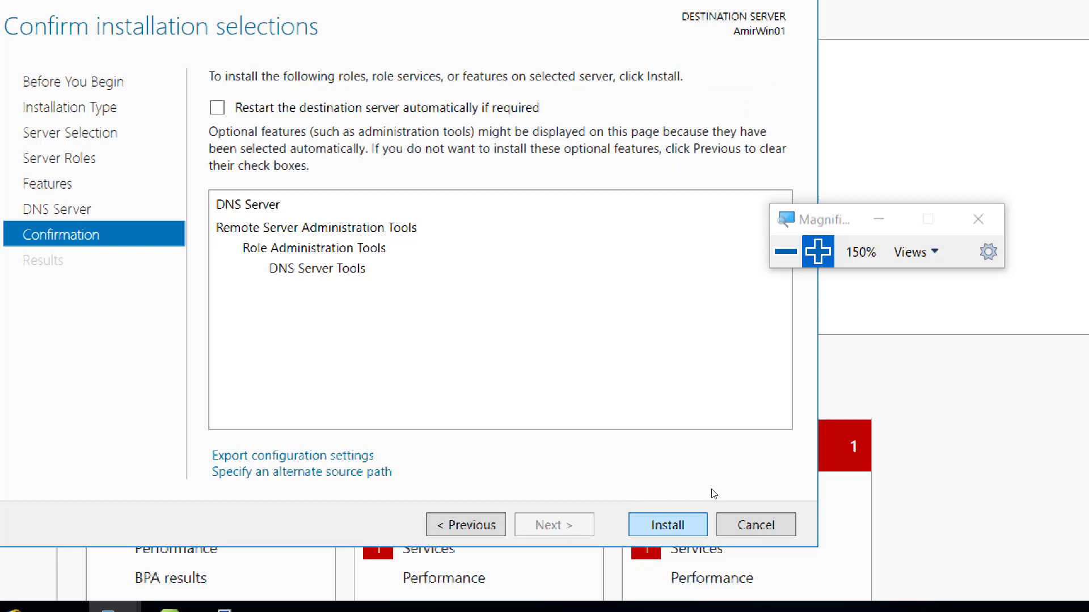
- Start the DNS Server role installation and set screen magnification to 150% while it completes
{"action": "key", "text": "Return"}
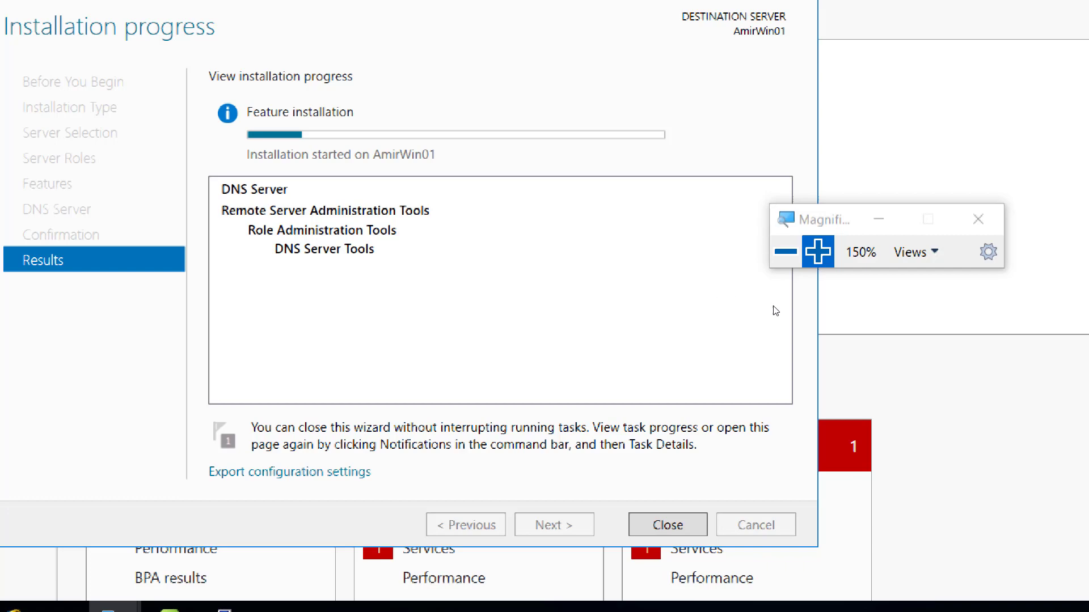
{"action": "left_click", "coordinate": [785, 251]}
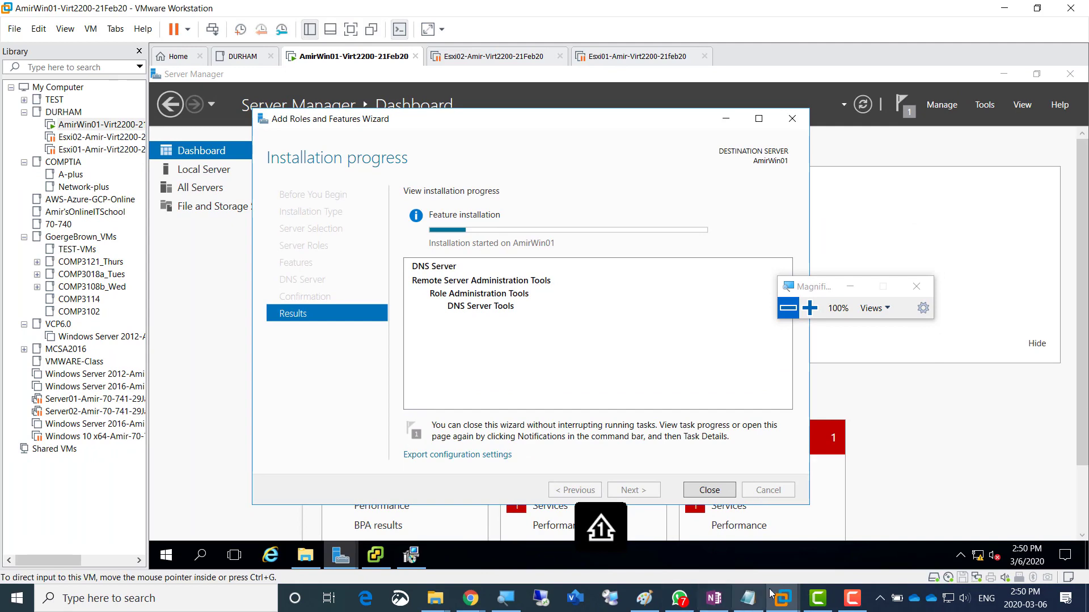
{"action": "left_click", "coordinate": [810, 309]}
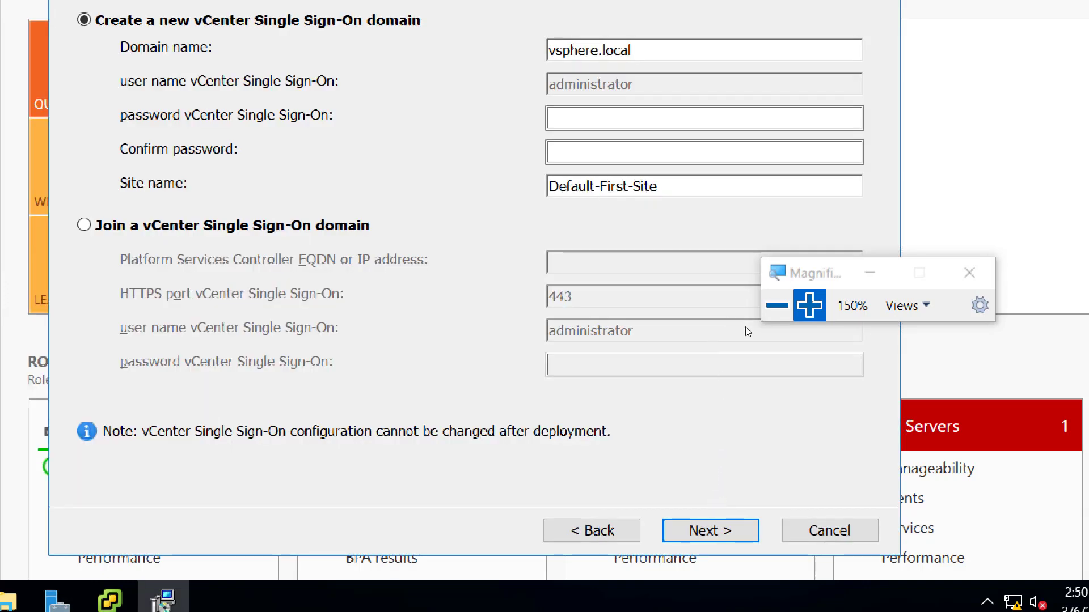
- Launch DNS Manager from Server Manager's Tools menu
{"action": "left_click", "coordinate": [777, 305]}
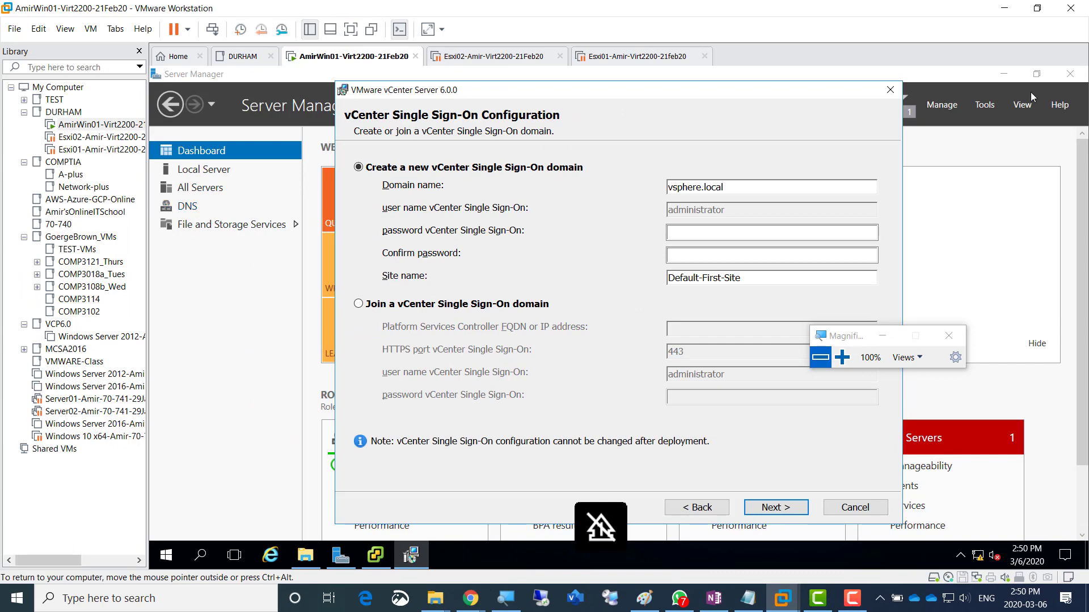
{"action": "left_click", "coordinate": [990, 111]}
{"action": "left_click", "coordinate": [984, 105]}
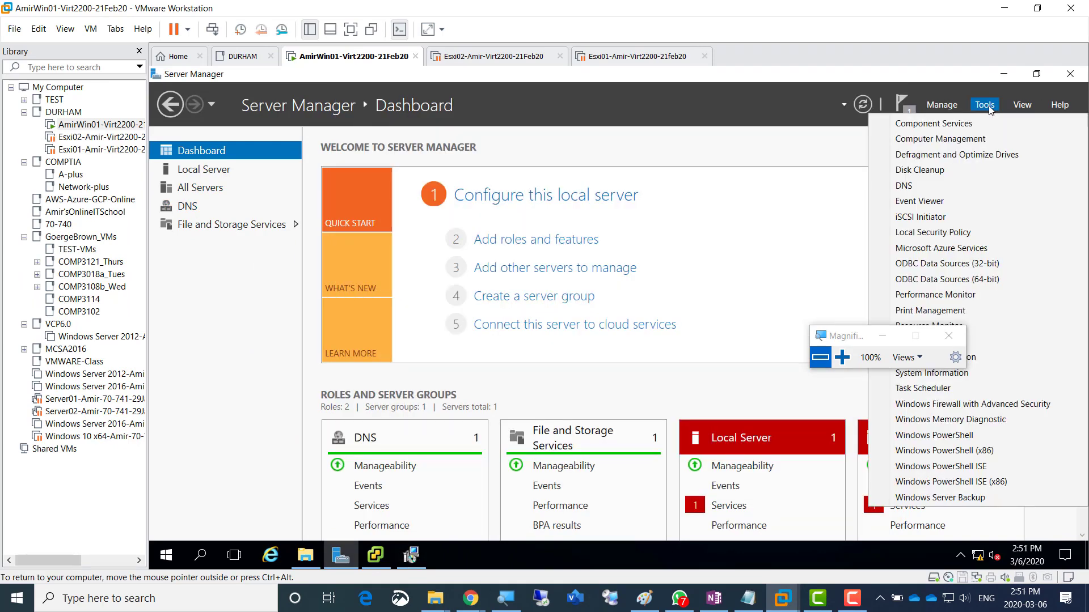
{"action": "left_click", "coordinate": [929, 189]}
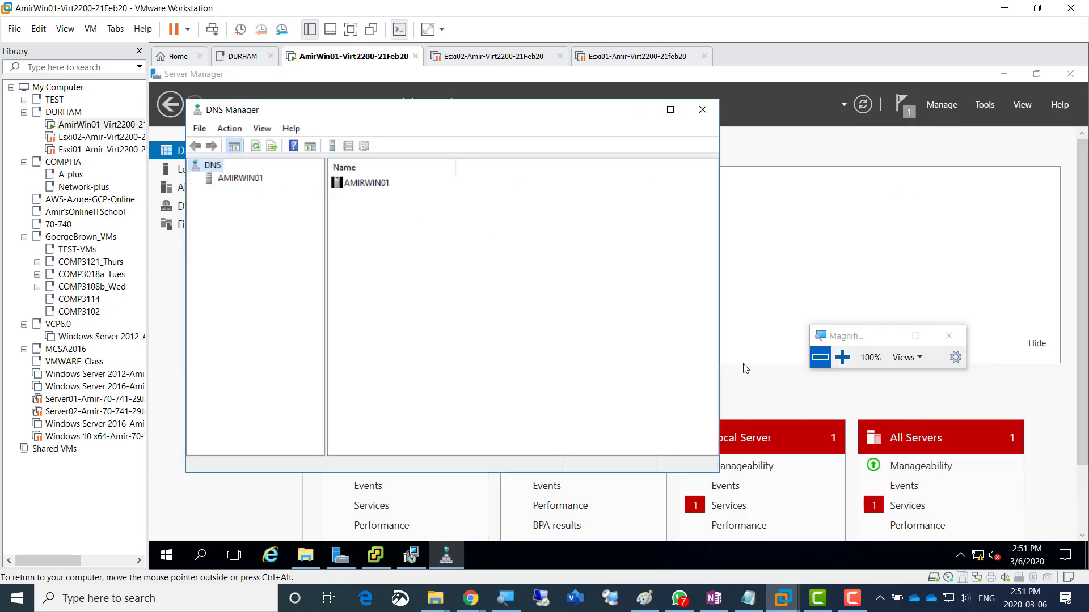
- Expand AMIRWIN01 and start a New Zone wizard on Forward Lookup Zones
{"action": "left_click_drag", "start_coordinate": [843, 339], "coordinate": [801, 265]}
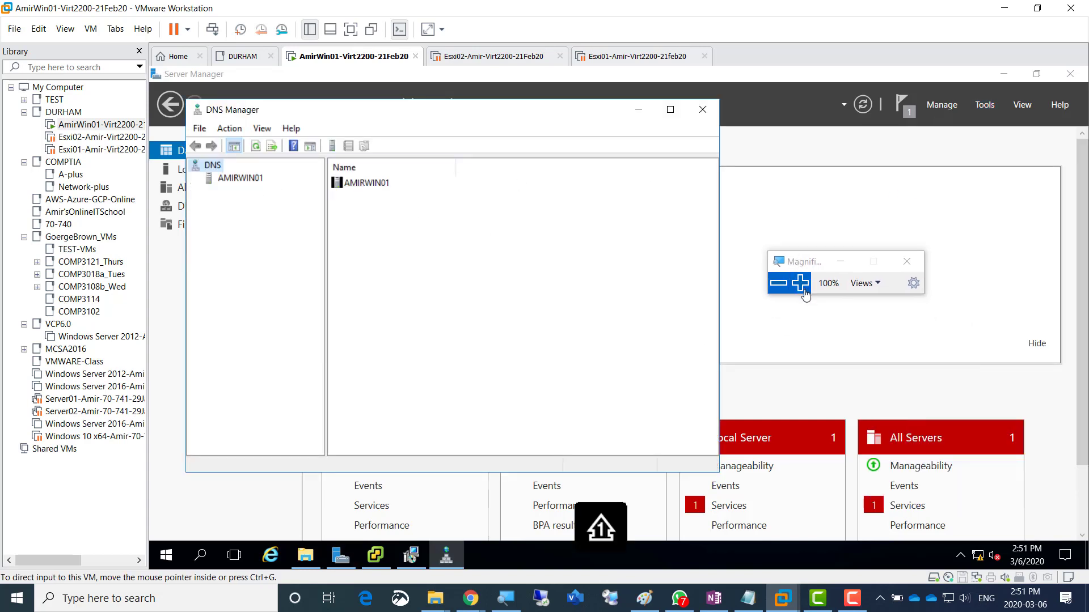
{"action": "double_click", "coordinate": [236, 178]}
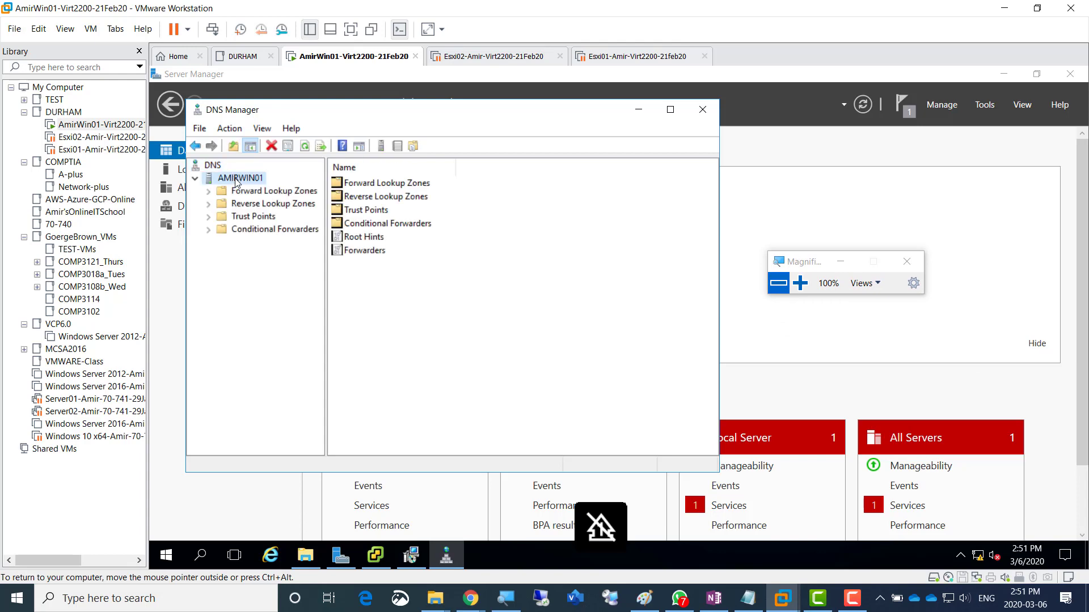
{"action": "left_click", "coordinate": [800, 283]}
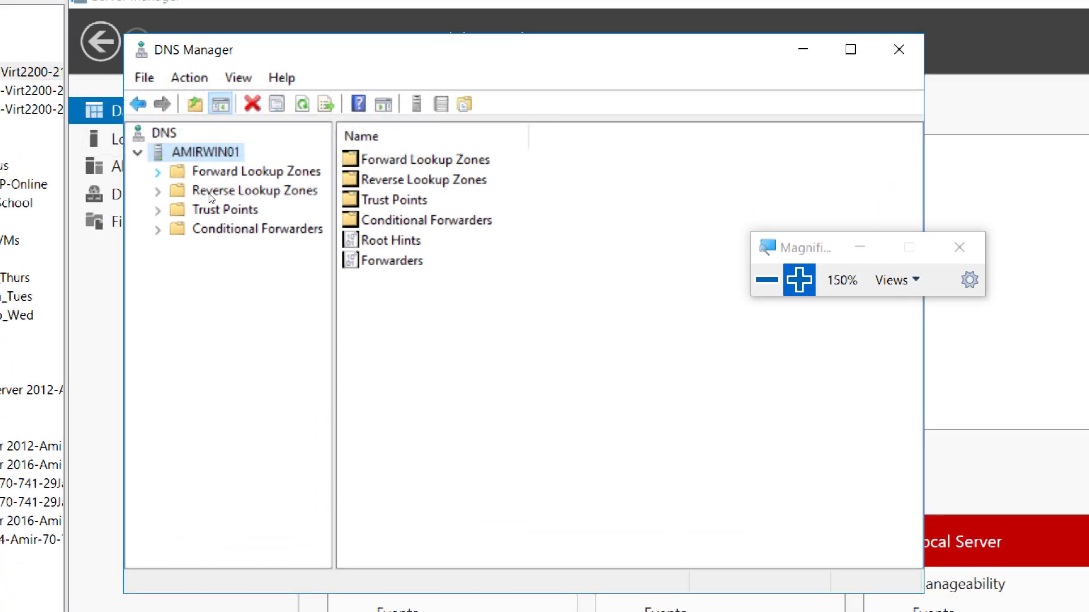
{"action": "key", "text": "Down"}
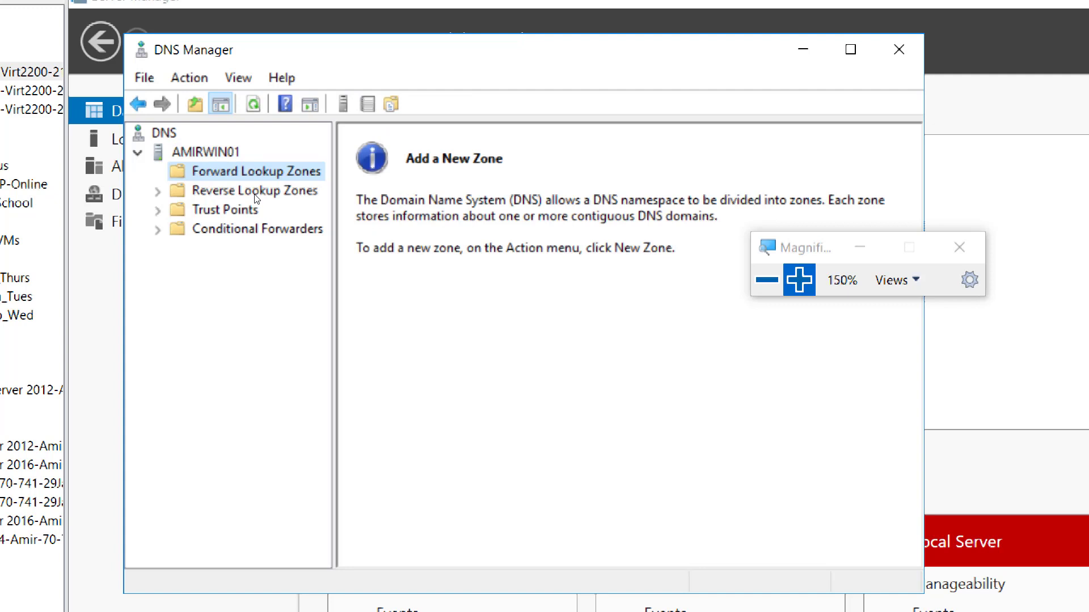
{"action": "key", "text": "shift+F10"}
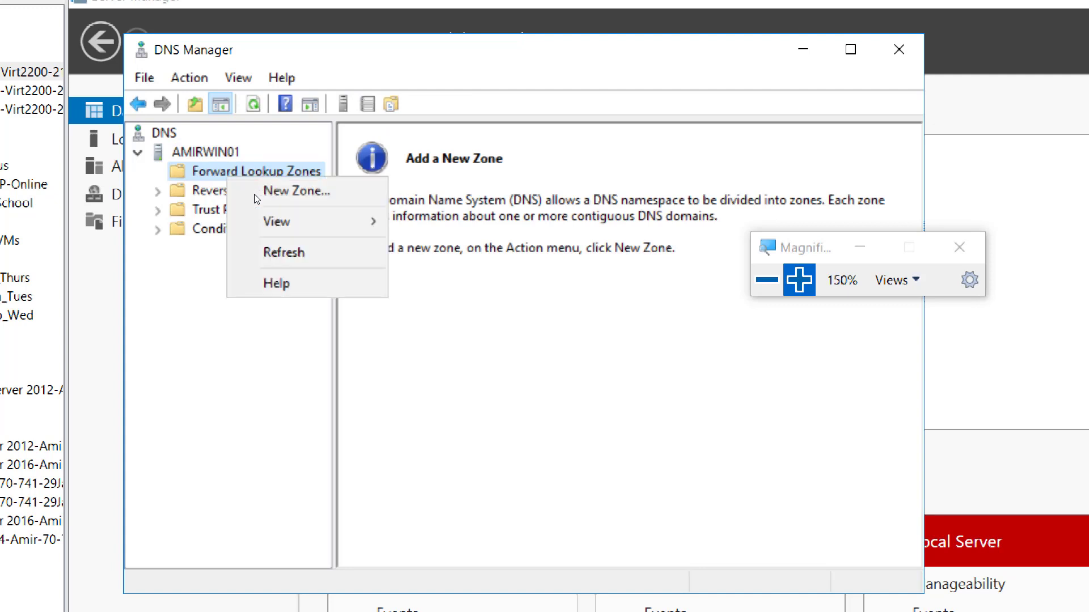
{"action": "left_click", "coordinate": [299, 202]}
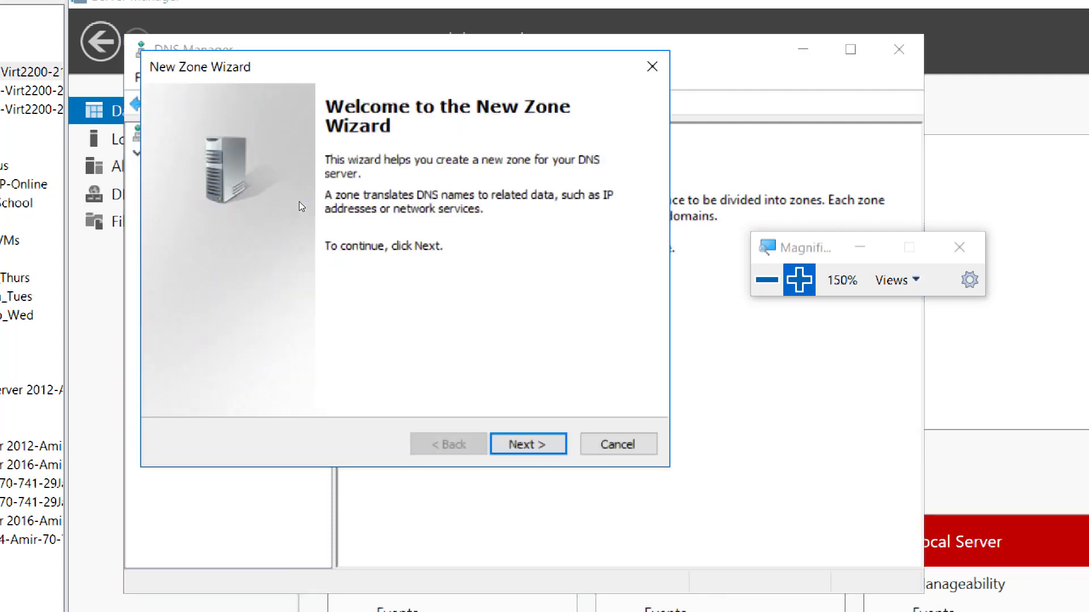
- Choose a primary zone named AmirVirt.local, correcting the capitalization, and continue
{"action": "key", "text": "Return"}
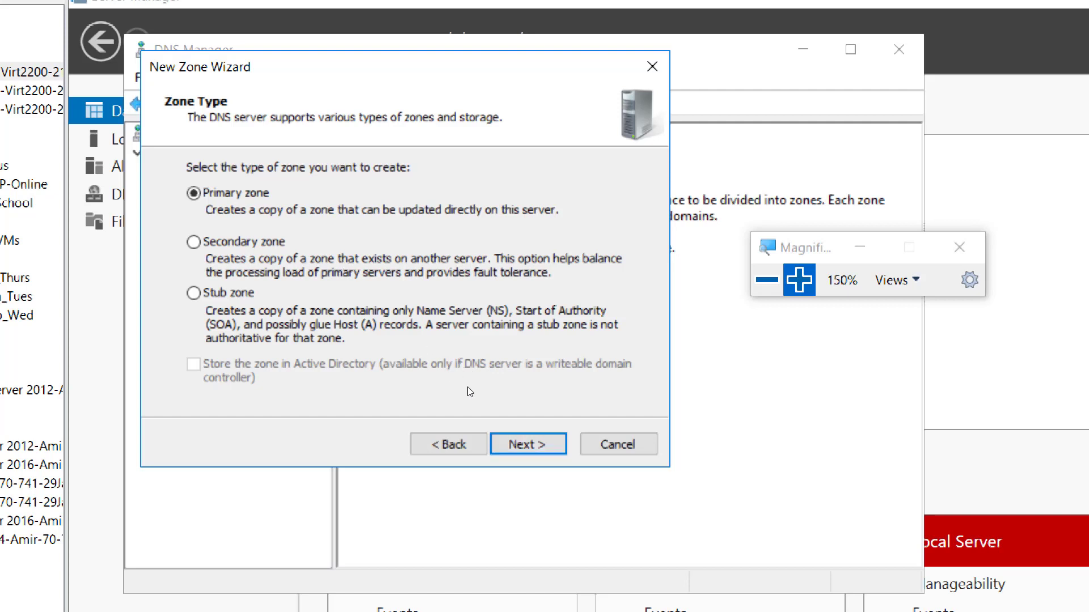
{"action": "key", "text": "Return"}
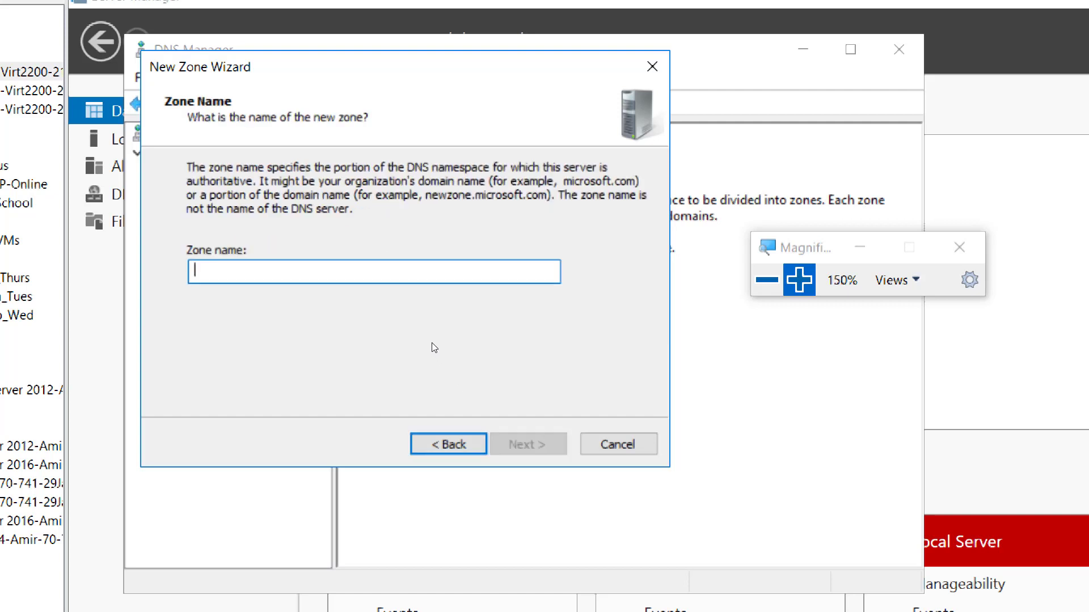
{"action": "type", "text": "AMir"}
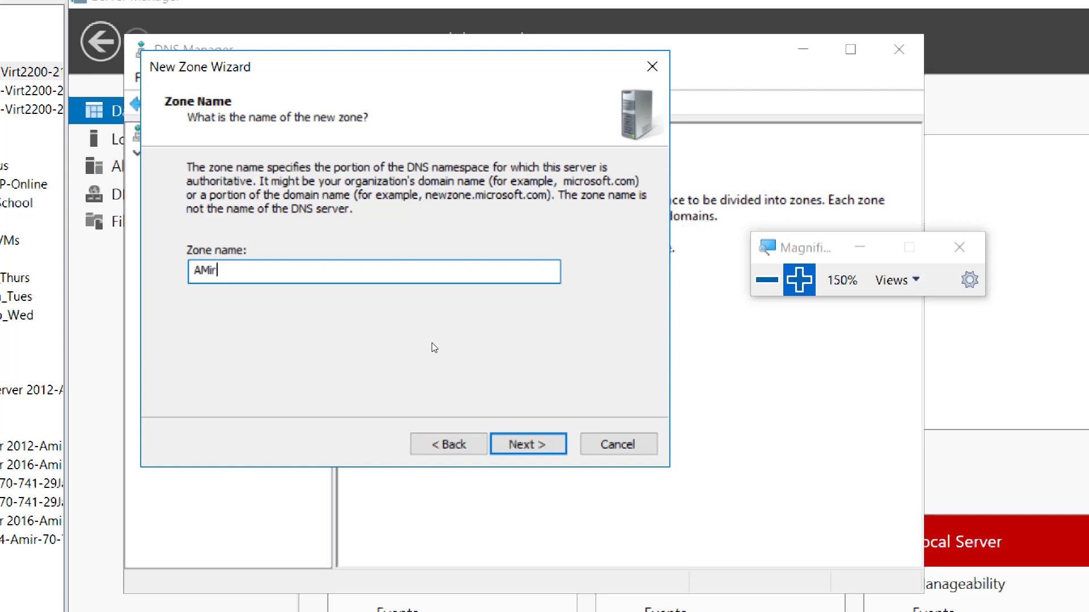
{"action": "type", "text": "Virt.local"}
{"action": "key", "text": "super+plus"}
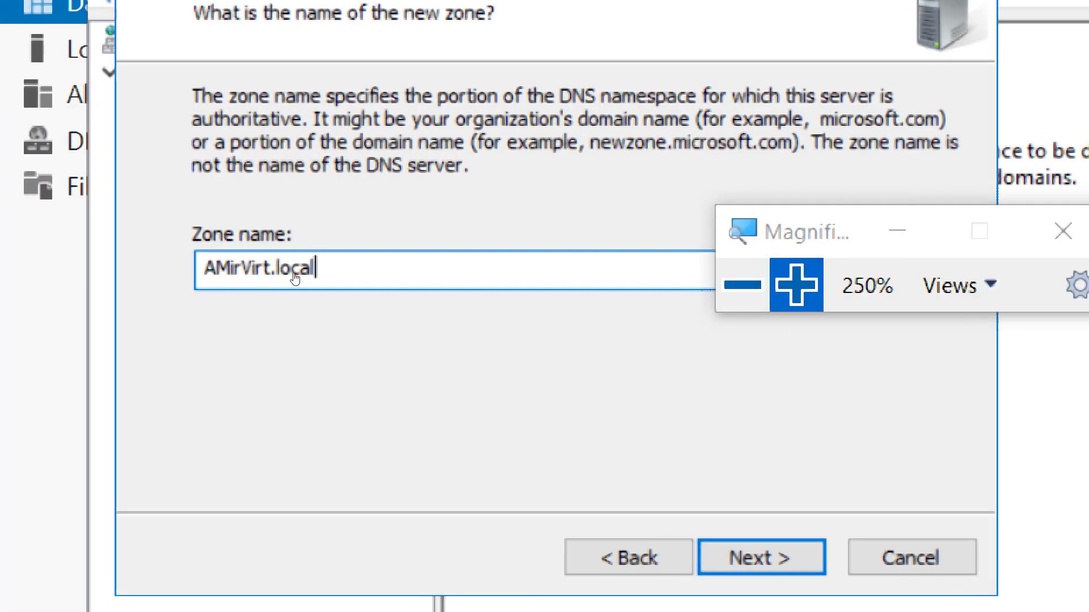
{"action": "key", "text": "Left"}
{"action": "key", "text": "Left"}
{"action": "key", "text": "Left"}
{"action": "key", "text": "Left"}
{"action": "key", "text": "Left"}
{"action": "key", "text": "Left"}
{"action": "key", "text": "Left"}
{"action": "key", "text": "Left"}
{"action": "key", "text": "Left"}
{"action": "key", "text": "Left"}
{"action": "key", "text": "Left"}
{"action": "key", "text": "Left"}
{"action": "key", "text": "Left"}
{"action": "key", "text": "shift+Right"}
{"action": "type", "text": "m"}
{"action": "key", "text": "Right"}
{"action": "key", "text": "Right"}
{"action": "key", "text": "Right"}
{"action": "key", "text": "Right"}
{"action": "key", "text": "Right"}
{"action": "key", "text": "Right"}
{"action": "key", "text": "Right"}
{"action": "key", "text": "Right"}
{"action": "key", "text": "Right"}
{"action": "key", "text": "Right"}
{"action": "key", "text": "Right"}
{"action": "key", "text": "Right"}
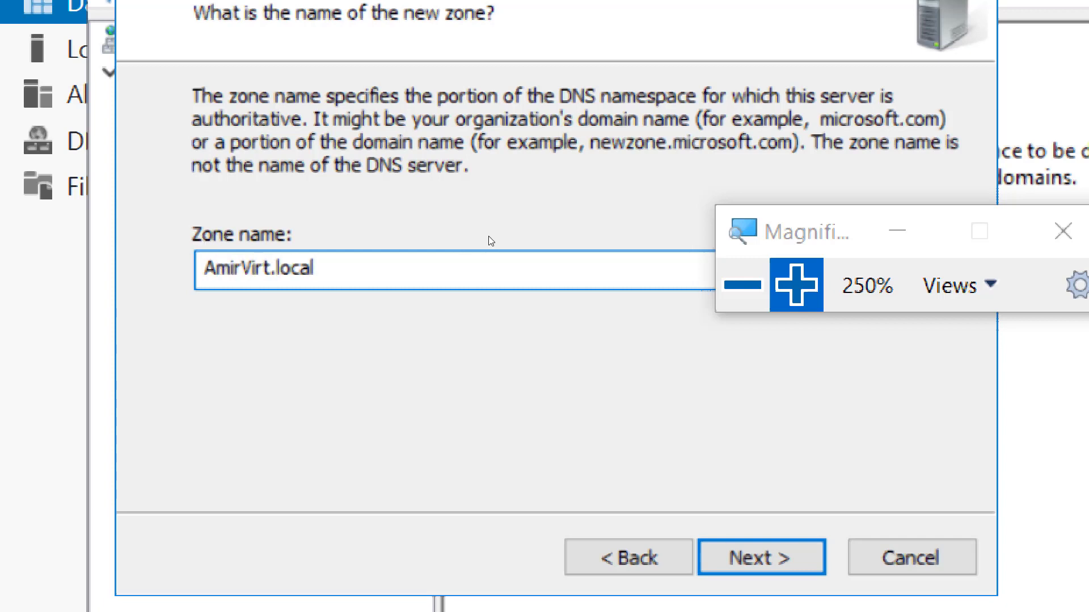
{"action": "key", "text": "super+minus"}
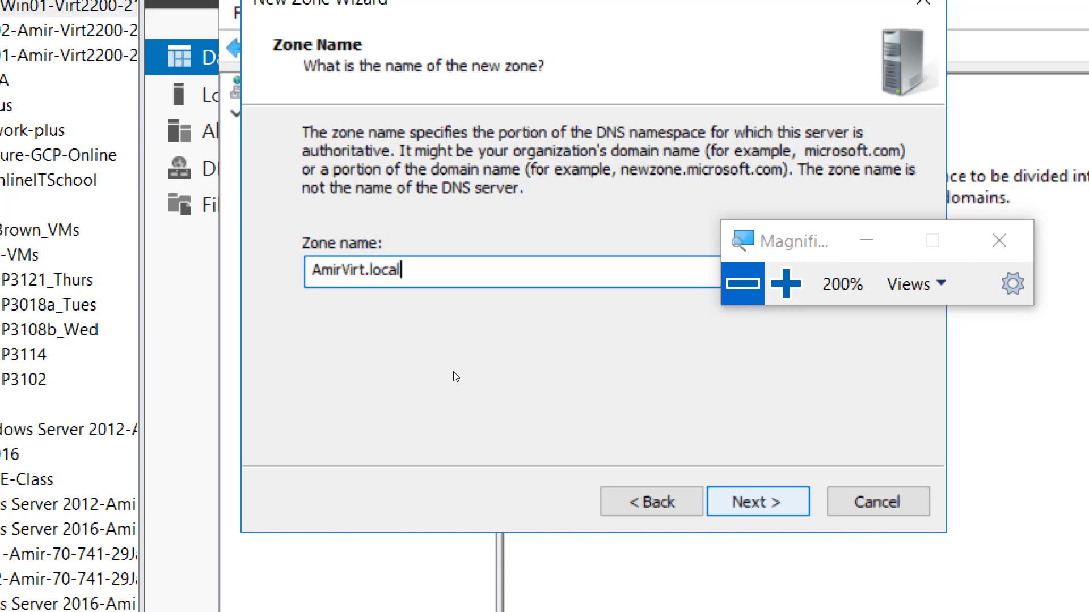
{"action": "key", "text": "Return"}
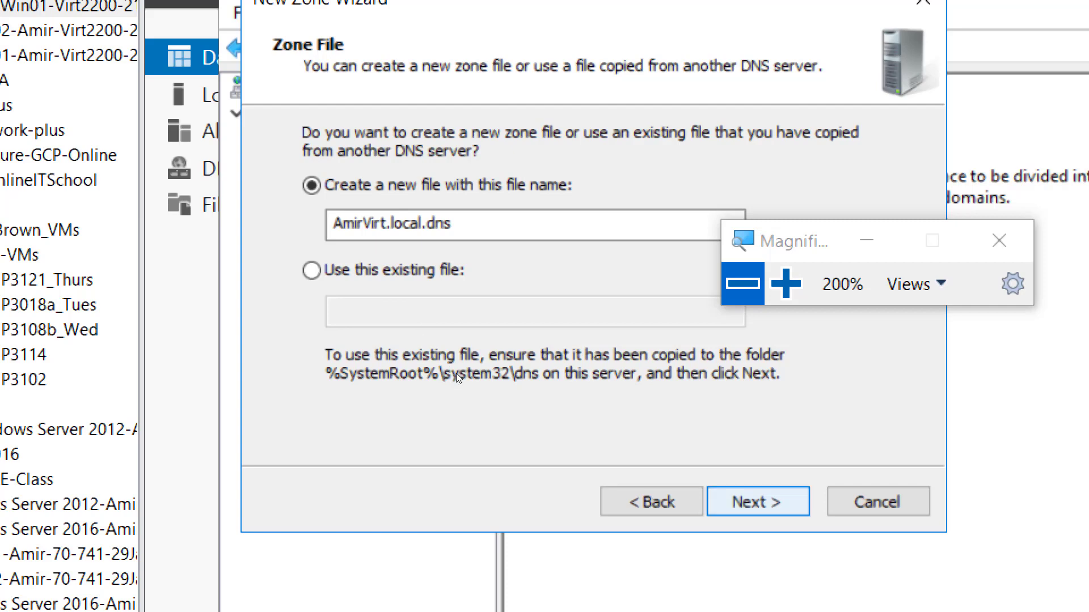
- Keep zone file AmirVirt.local.dns, allow nonsecure and secure dynamic updates, and finish the wizard
{"action": "key", "text": "Return"}
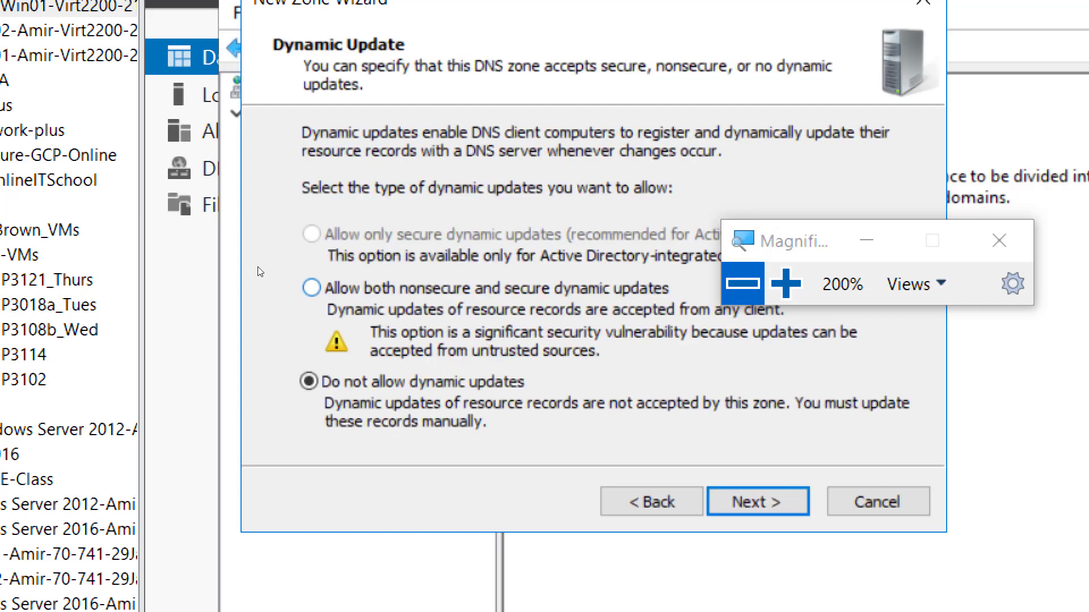
{"action": "key", "text": "Up"}
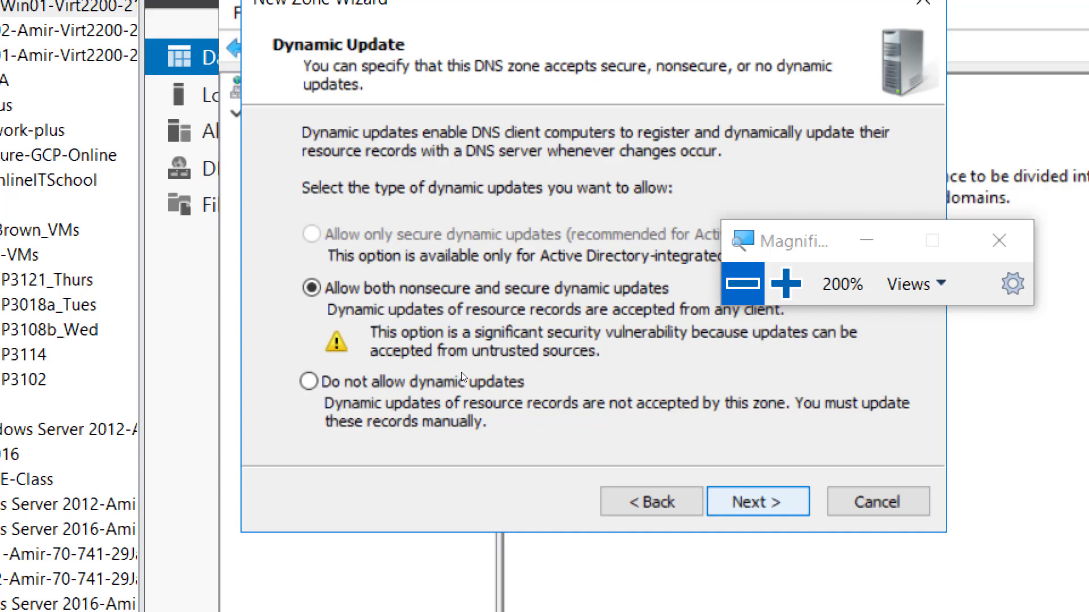
{"action": "key", "text": "Return"}
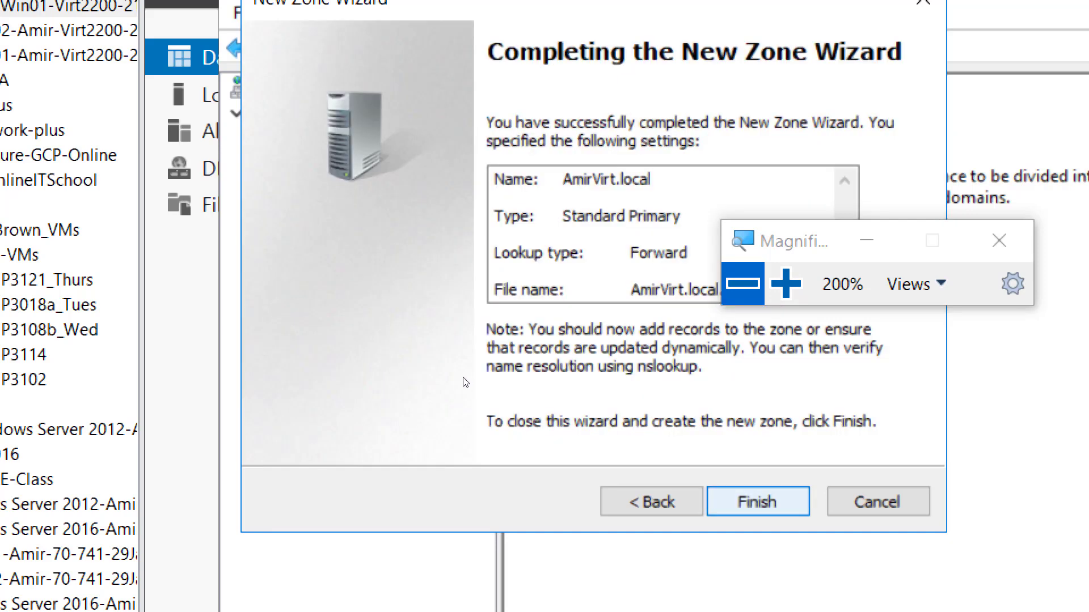
{"action": "key", "text": "Return"}
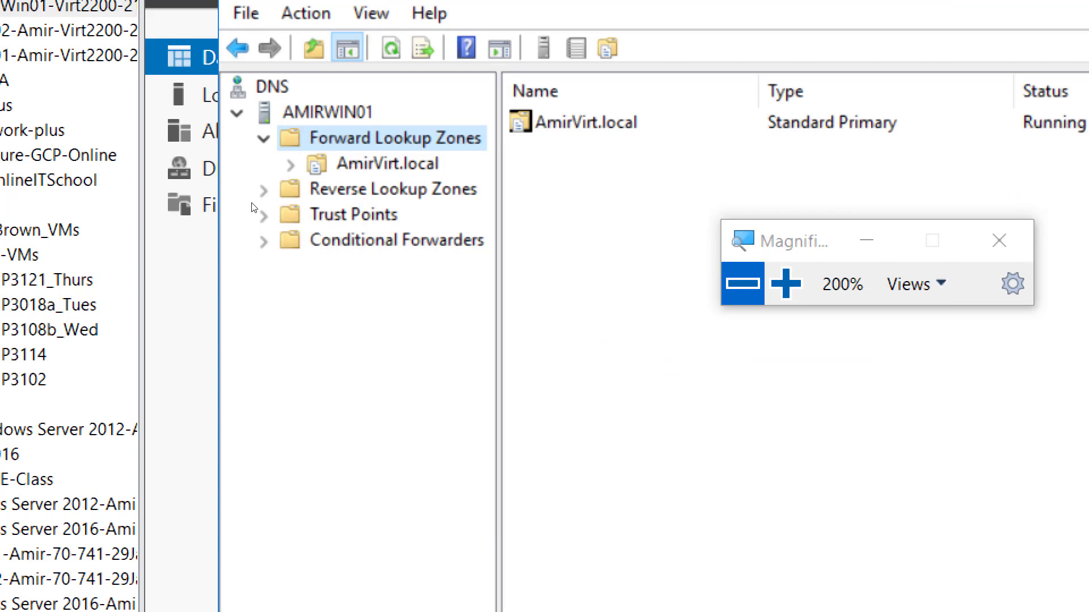
- Select the AmirVirt.local zone and highlight New Host (A or AAAA) in its context menu
{"action": "key", "text": "Down"}
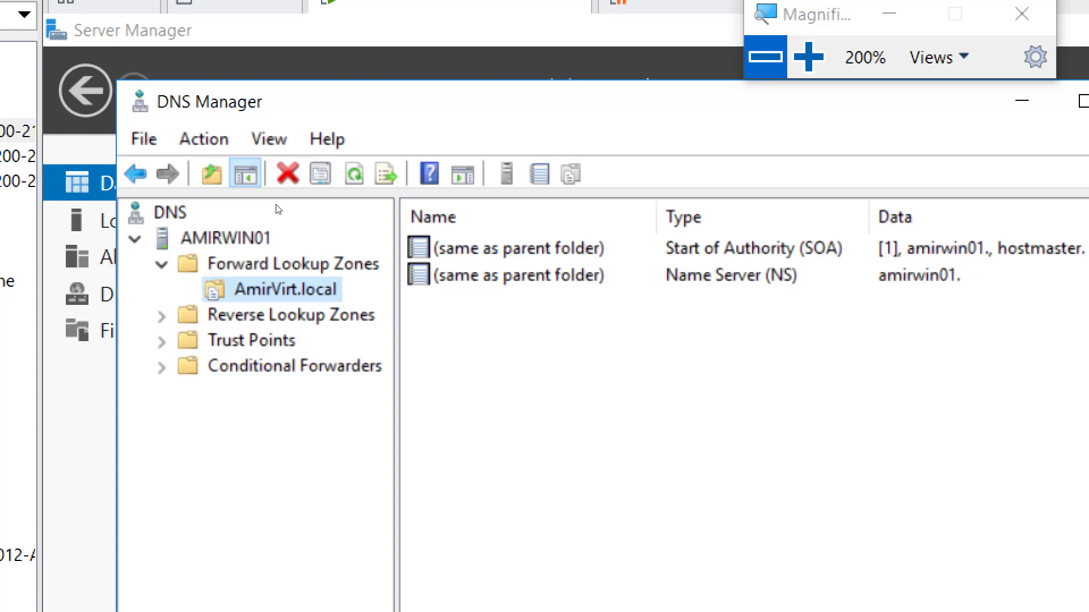
{"action": "right_click", "coordinate": [311, 291]}
{"action": "key", "text": "Down"}
{"action": "key", "text": "Down"}
{"action": "key", "text": "Down"}
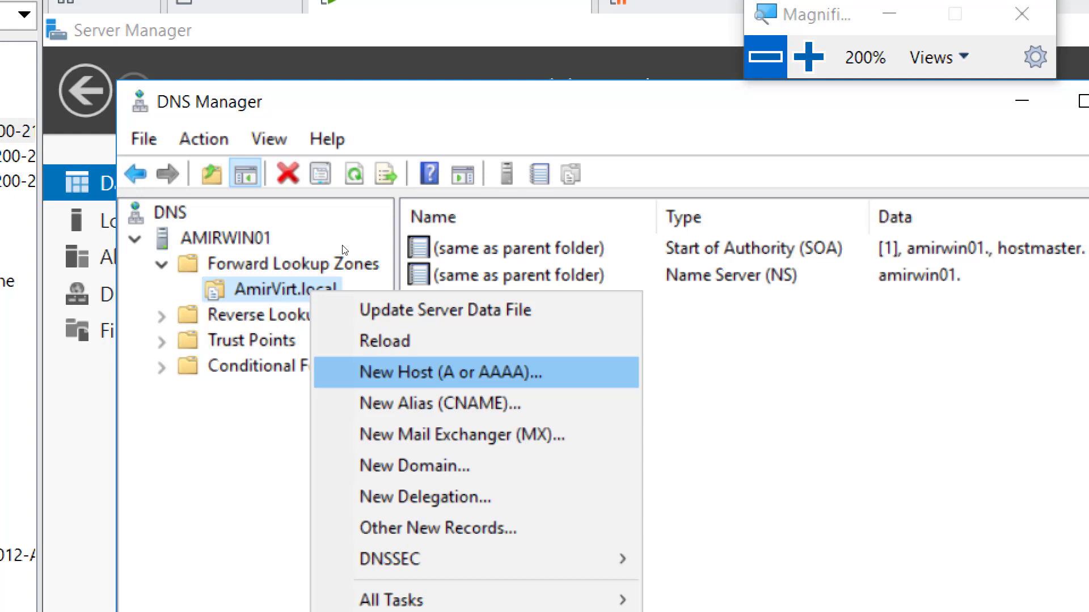
- Start a New Host record named AmirWin01, giving FQDN AmirWin01.AmirVirt.local
{"action": "key", "text": "Return"}
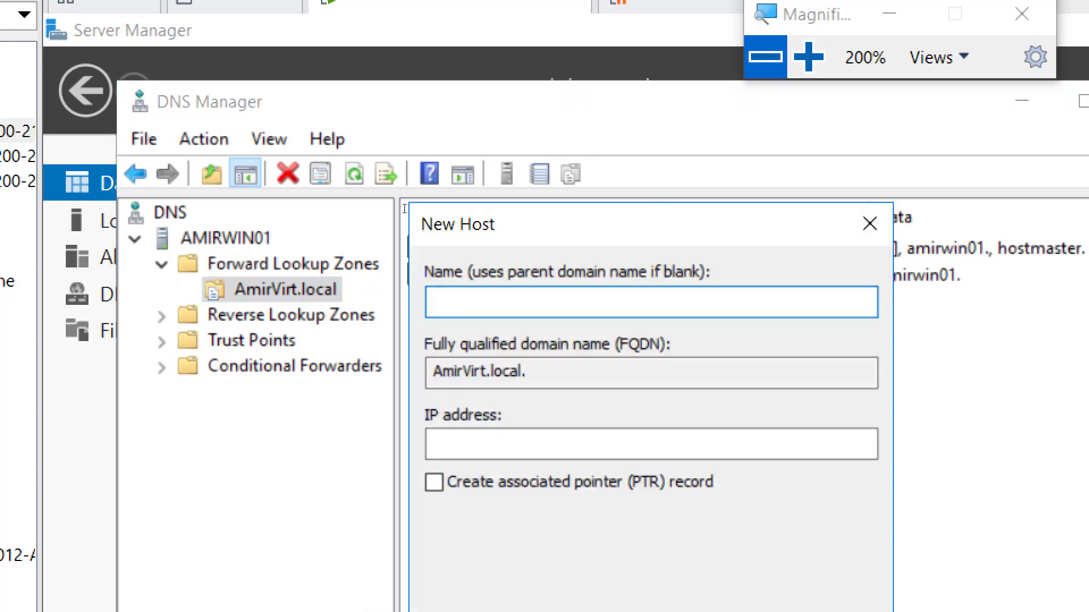
{"action": "type", "text": "Amir"}
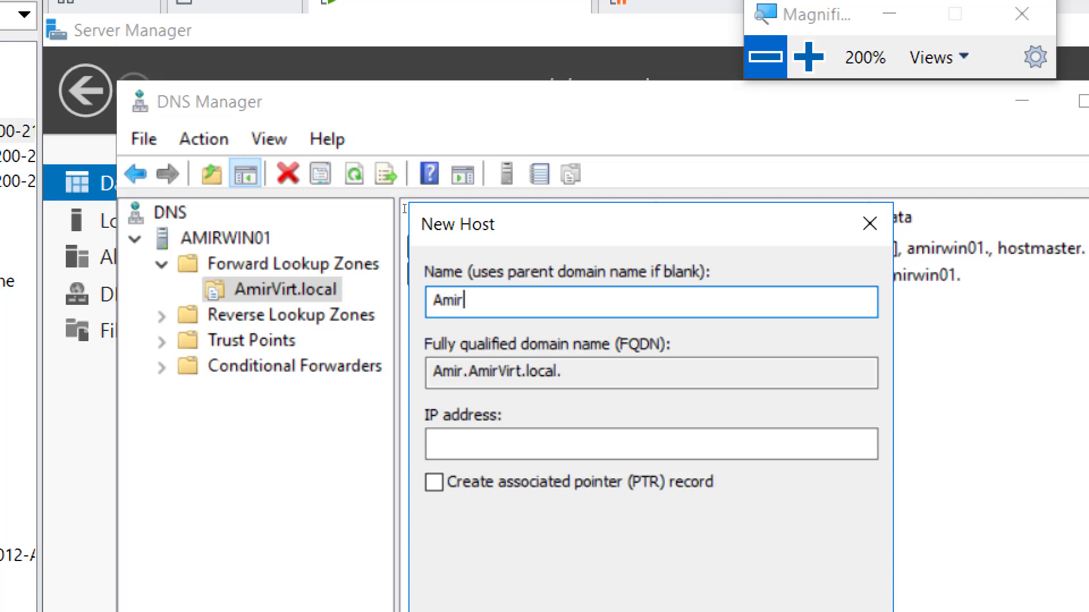
{"action": "type", "text": "Win01"}
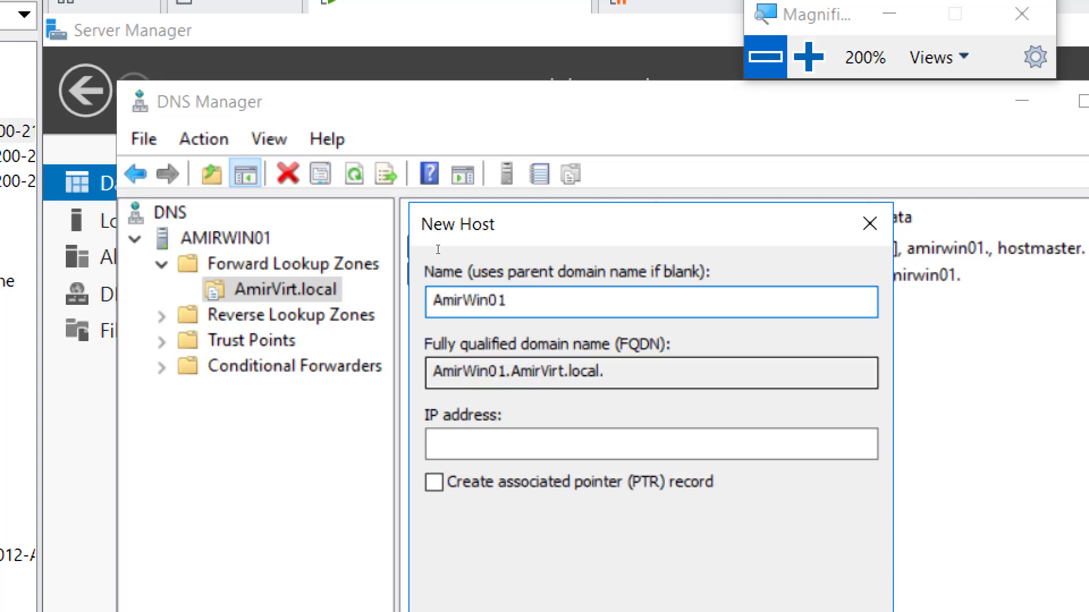
{"action": "key", "text": "Tab"}
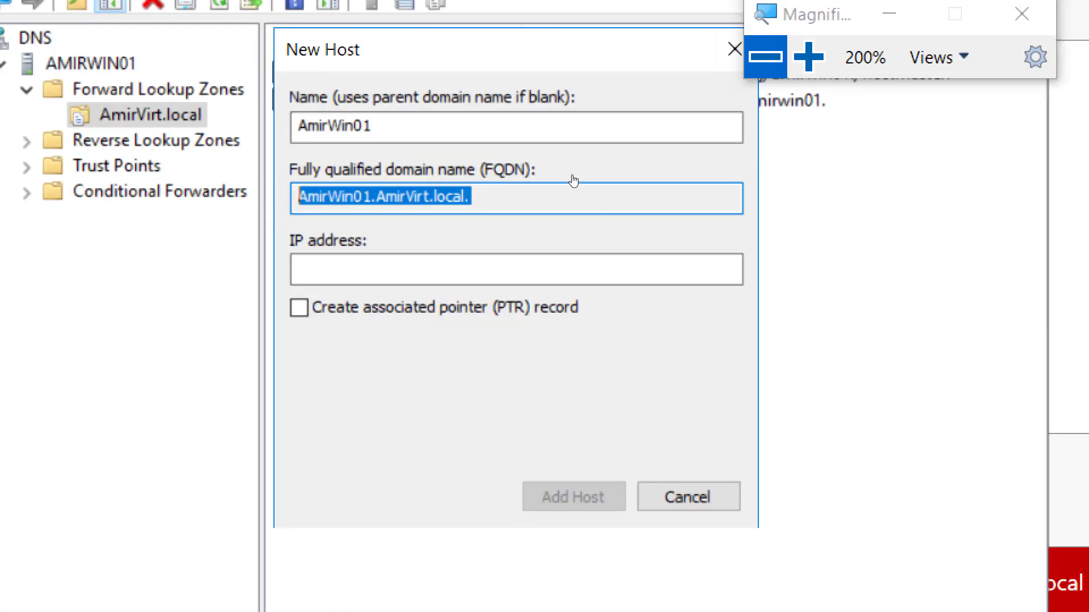
{"action": "key", "text": "super+minus"}
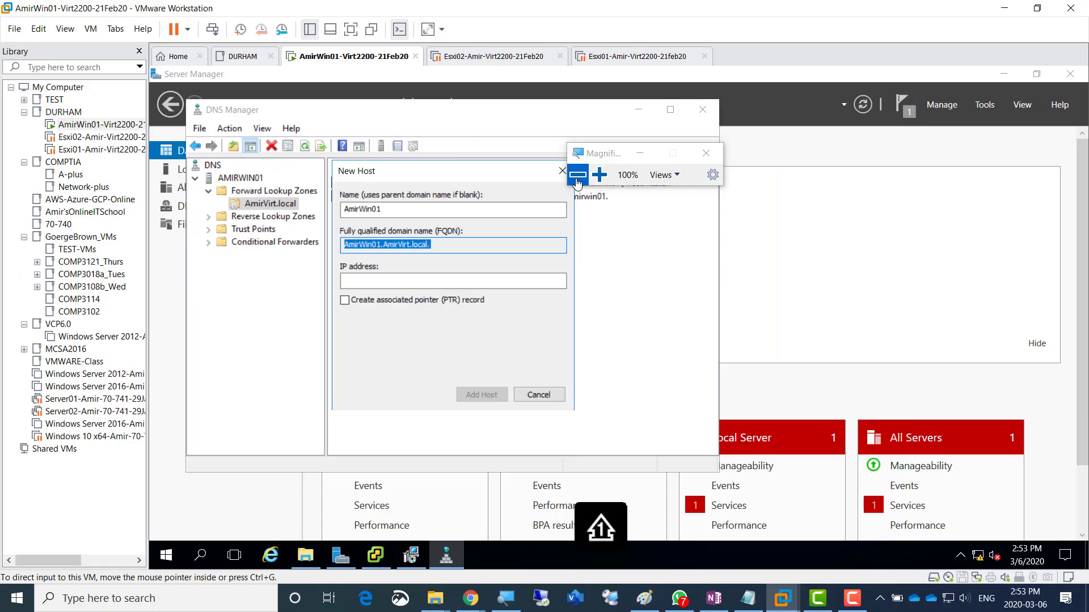
{"action": "right_click", "coordinate": [980, 560]}
{"action": "left_click", "coordinate": [984, 545]}
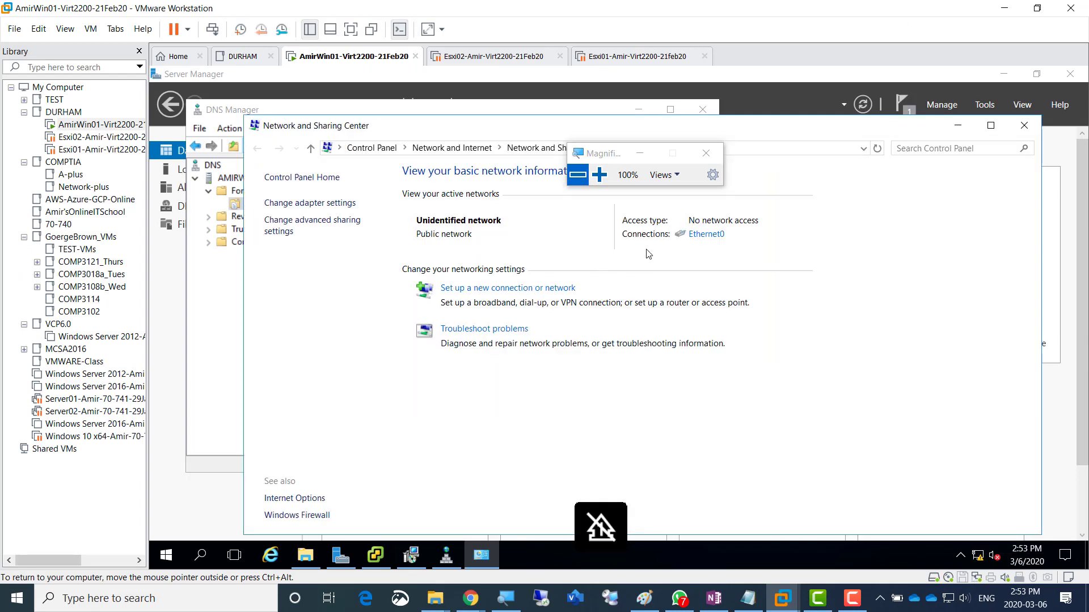
{"action": "left_click", "coordinate": [697, 237]}
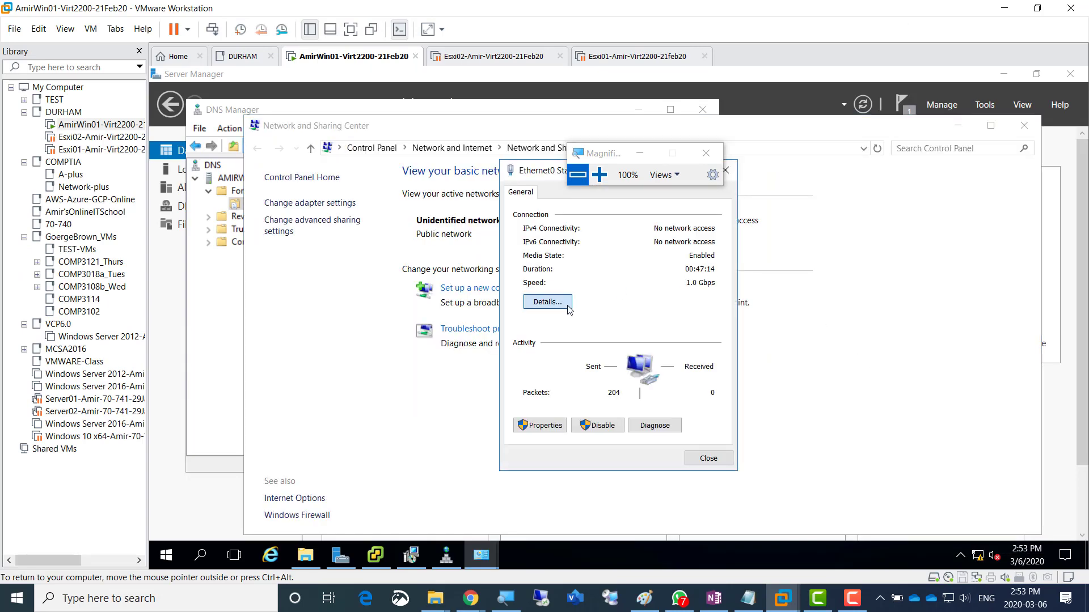
{"action": "left_click", "coordinate": [546, 302]}
{"action": "left_click", "coordinate": [660, 286]}
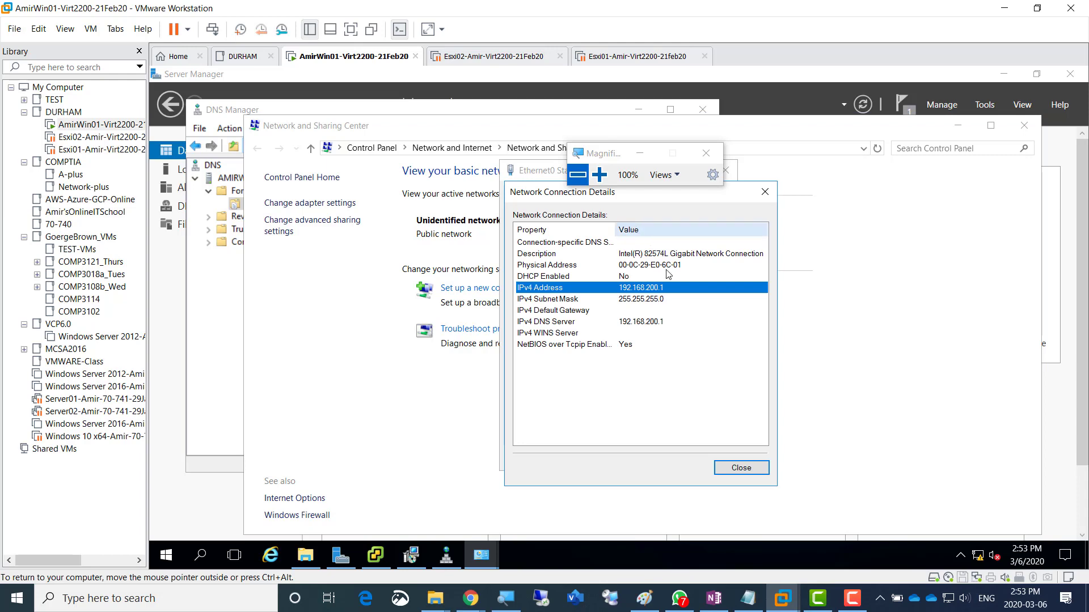
{"action": "left_click", "coordinate": [735, 469]}
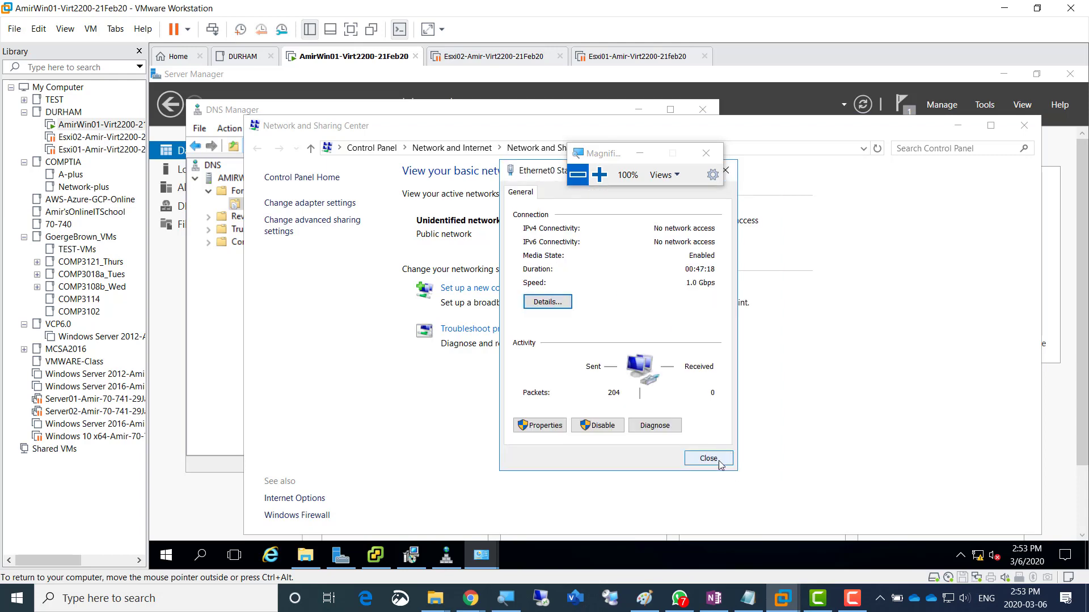
{"action": "left_click", "coordinate": [723, 463]}
{"action": "left_click", "coordinate": [961, 131]}
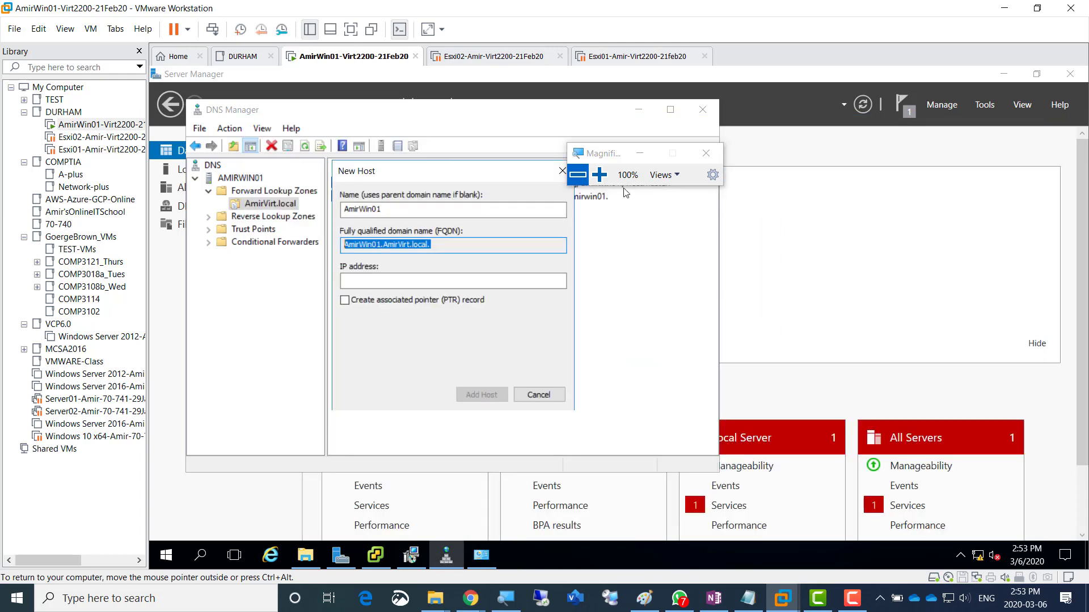
- Enter IP address 192.168.200.1 for AmirWin01 and add the host record
{"action": "left_click", "coordinate": [599, 175]}
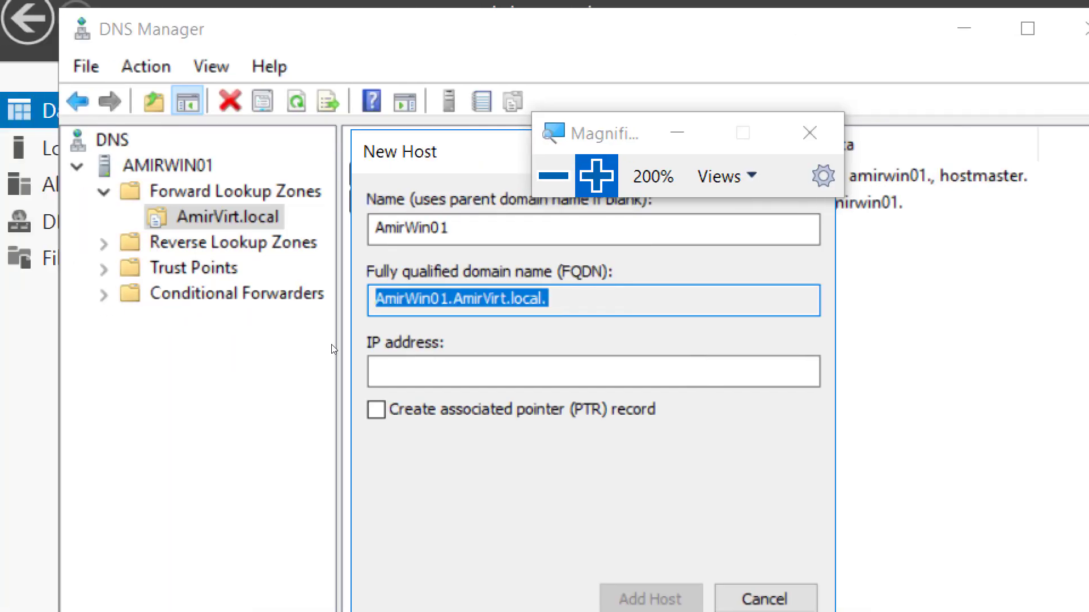
{"action": "left_click", "coordinate": [398, 374]}
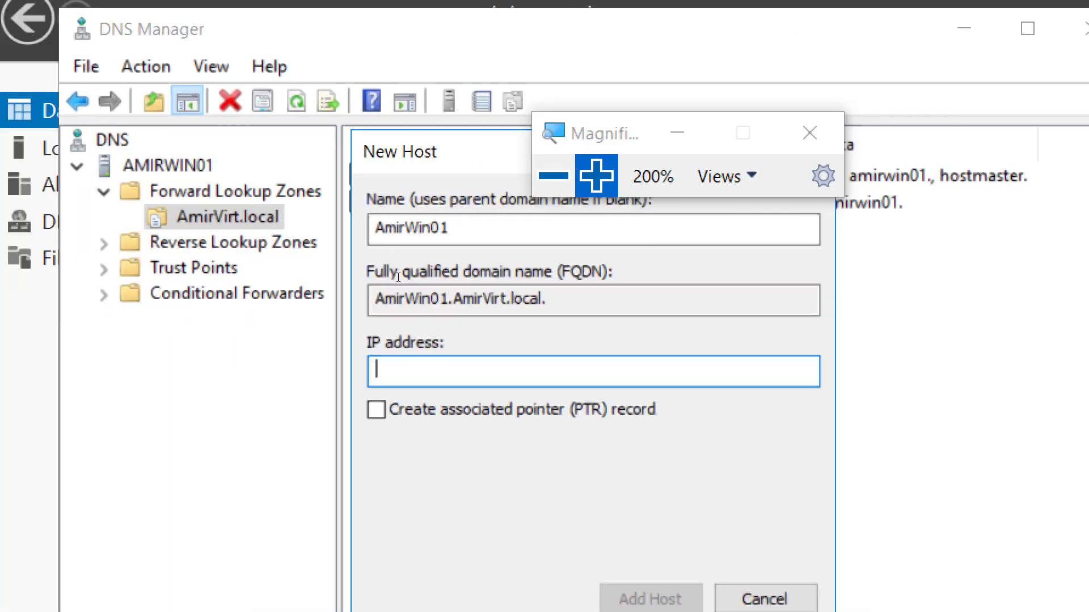
{"action": "type", "text": "192.168.200.1"}
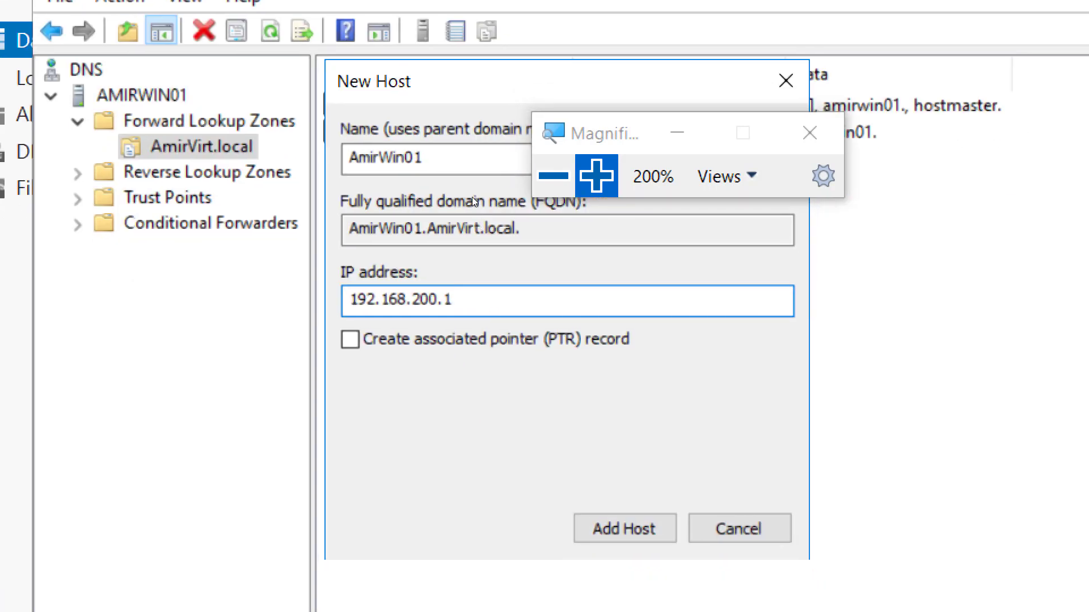
{"action": "left_click_drag", "start_coordinate": [471, 196], "coordinate": [587, 192]}
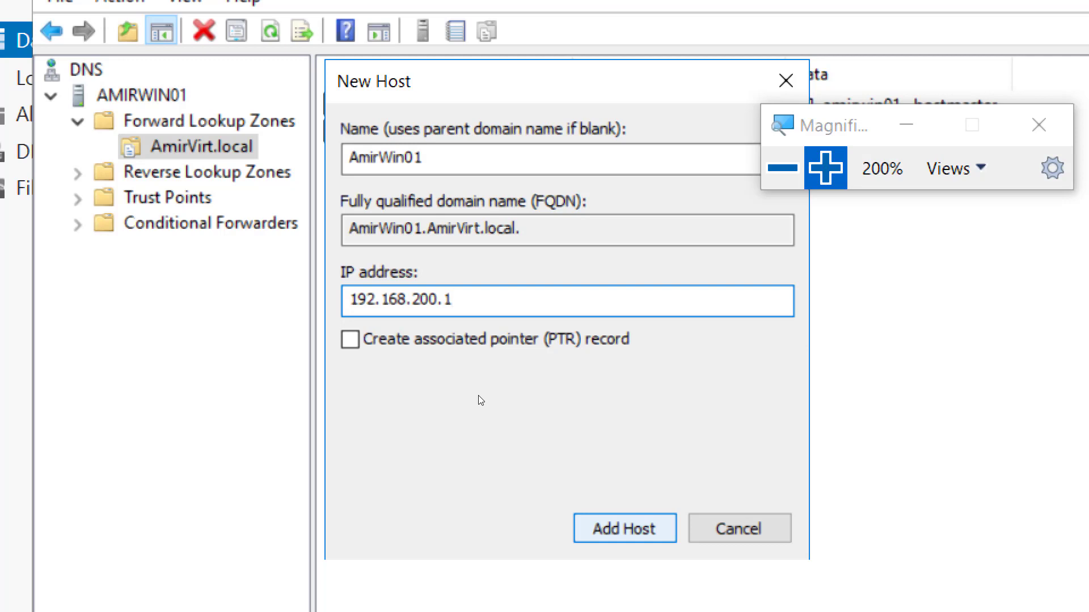
{"action": "key", "text": "Return"}
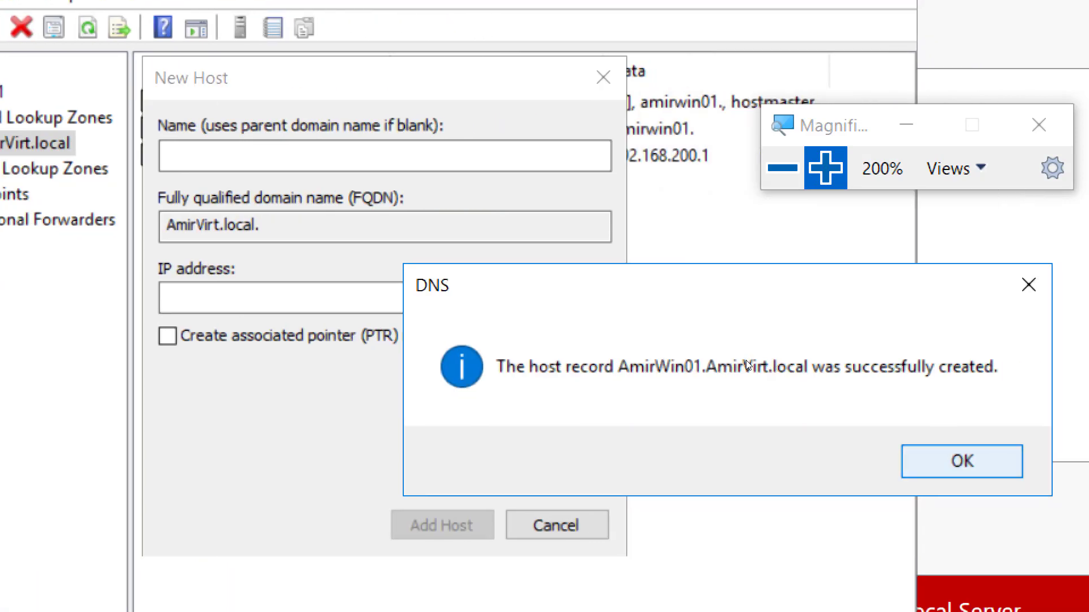
- Dismiss the success message, close the New Host dialog, and zoom back to 100%
{"action": "key", "text": "Return"}
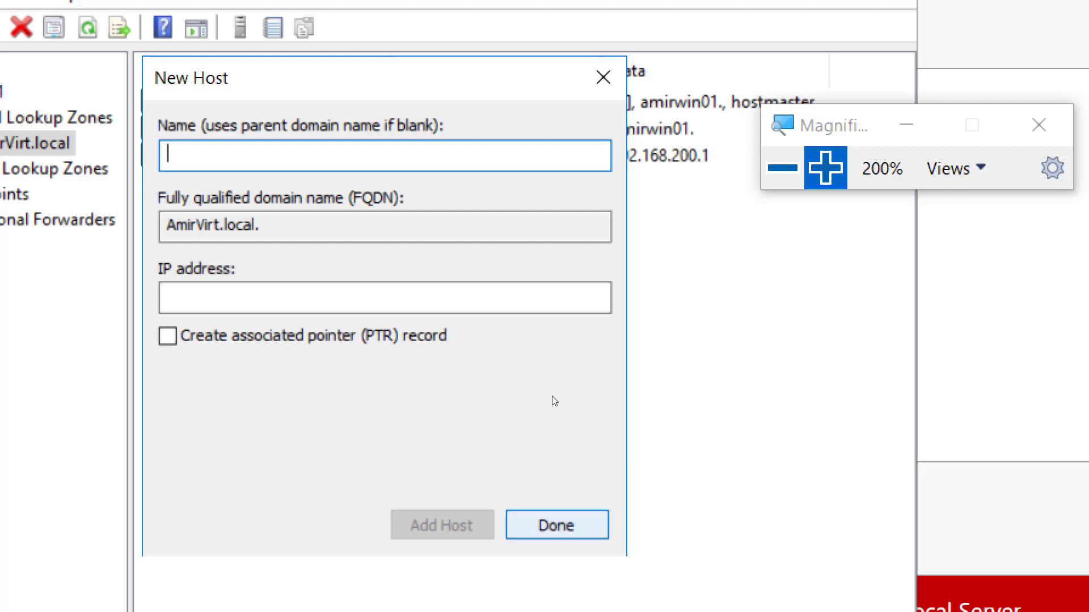
{"action": "key", "text": "Return"}
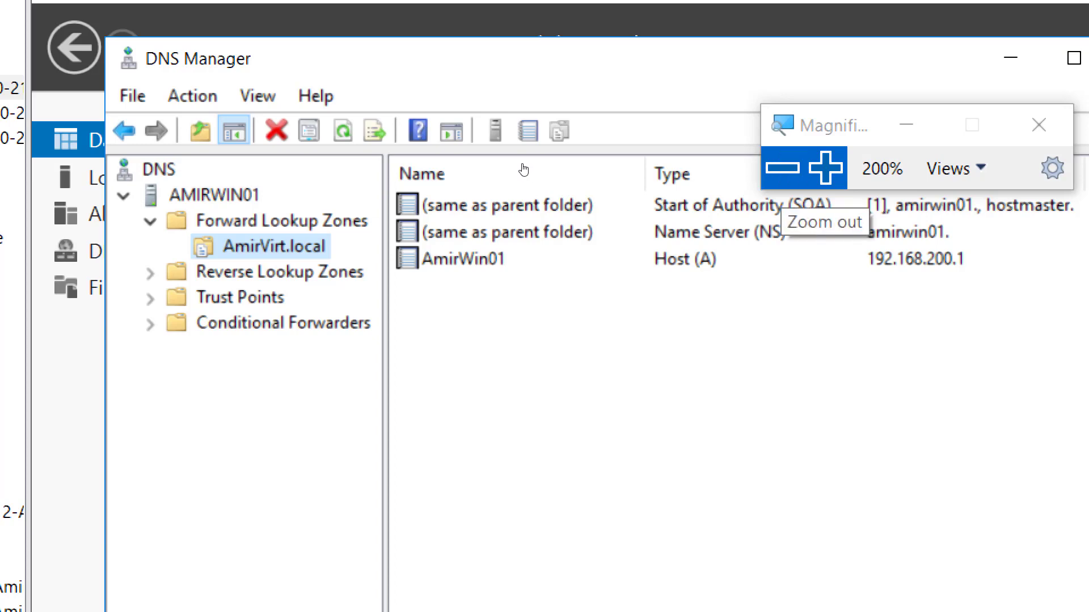
{"action": "key", "text": "super+minus"}
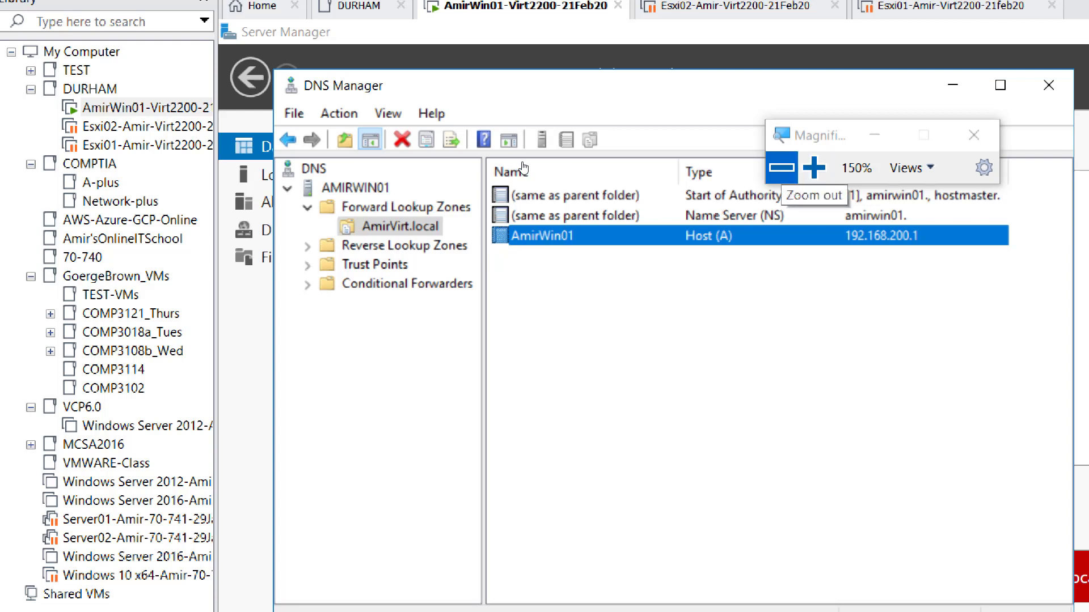
{"action": "key", "text": "super+minus"}
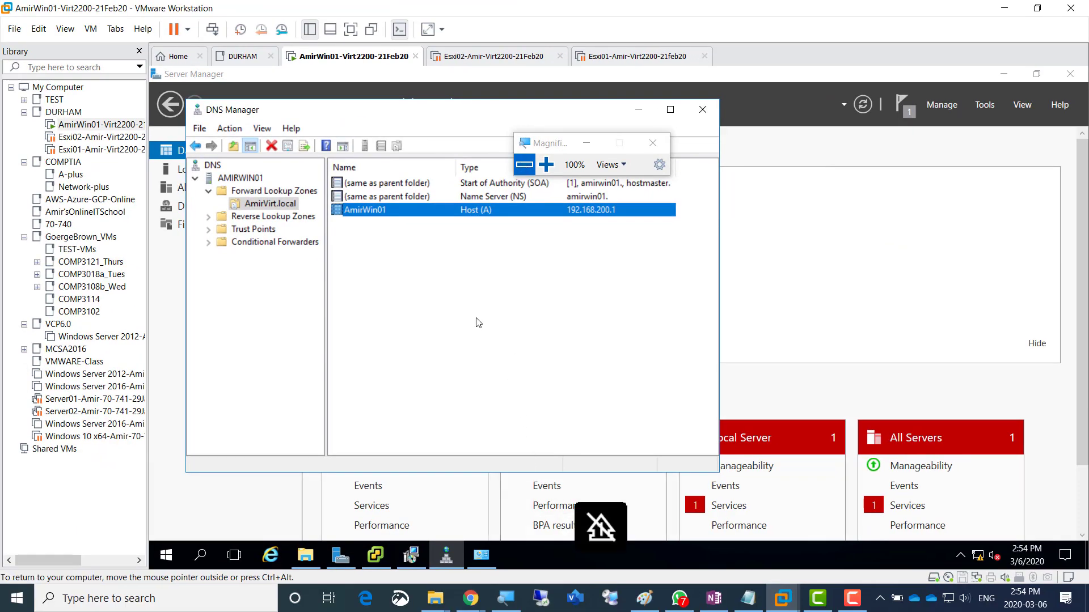
- In OneNote, copy the Screenshot 2 line into a new bullet below it
{"action": "left_click", "coordinate": [715, 600]}
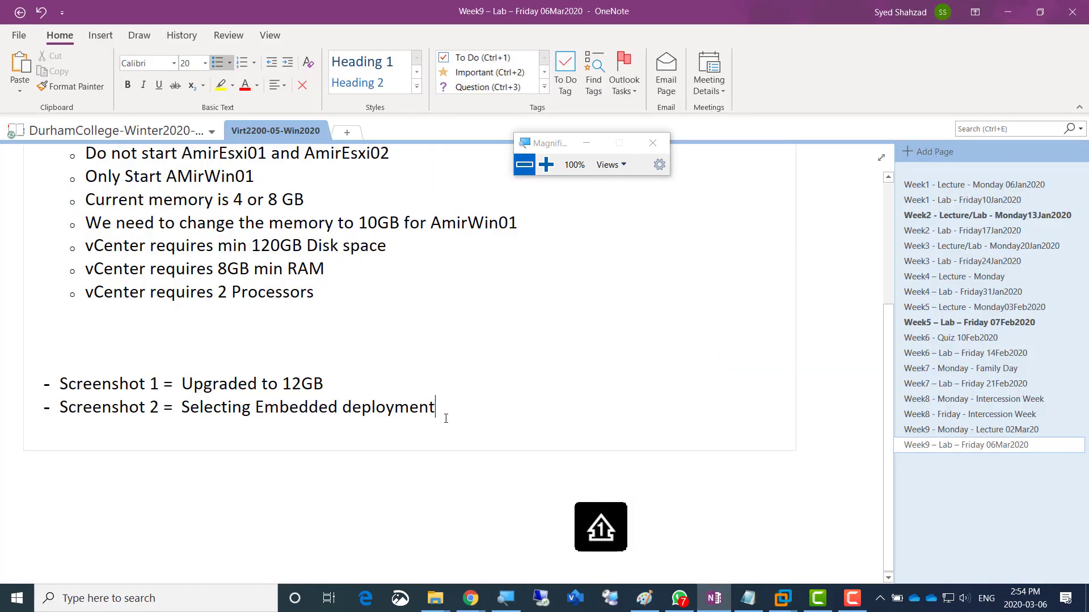
{"action": "key", "text": "Return"}
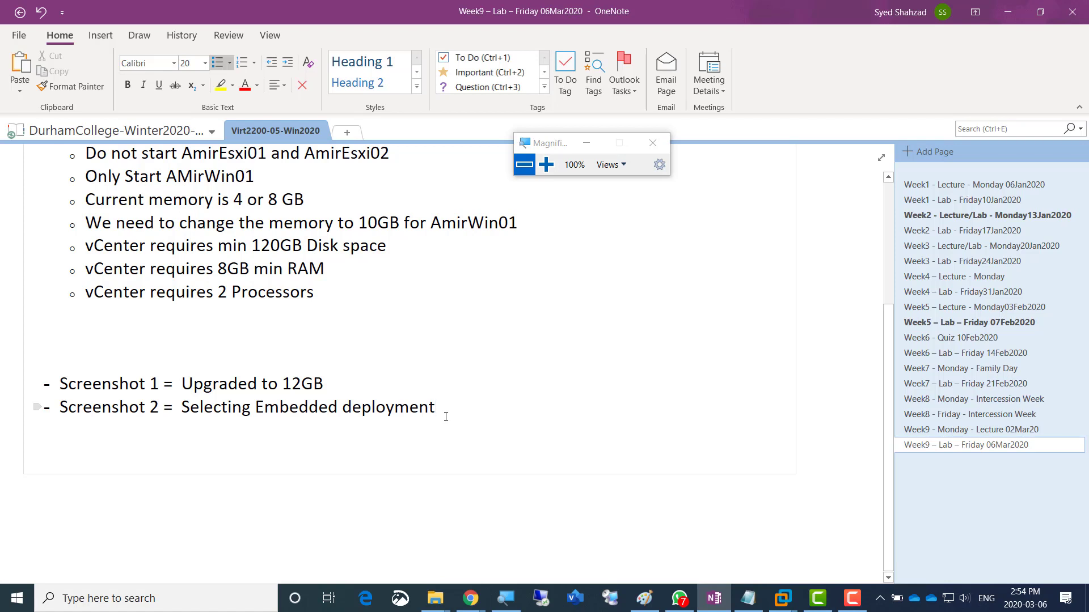
{"action": "triple_click", "coordinate": [445, 416]}
{"action": "key", "text": "ctrl+c"}
{"action": "key", "text": "Down"}
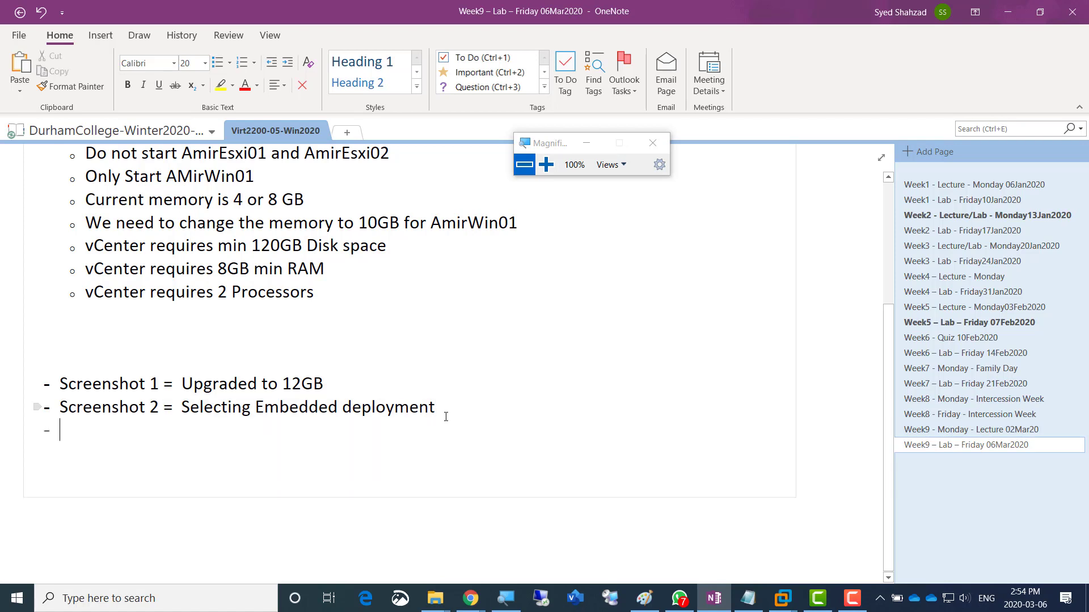
{"action": "key", "text": "ctrl+v"}
- Change the new bullet to 'Screenshot 3 = A record created for the Windows Machine'
{"action": "key", "text": "Left"}
{"action": "key", "text": "Left"}
{"action": "key", "text": "Left"}
{"action": "key", "text": "Left"}
{"action": "key", "text": "Left"}
{"action": "key", "text": "Left"}
{"action": "key", "text": "Left"}
{"action": "key", "text": "Left"}
{"action": "key", "text": "Left"}
{"action": "key", "text": "Left"}
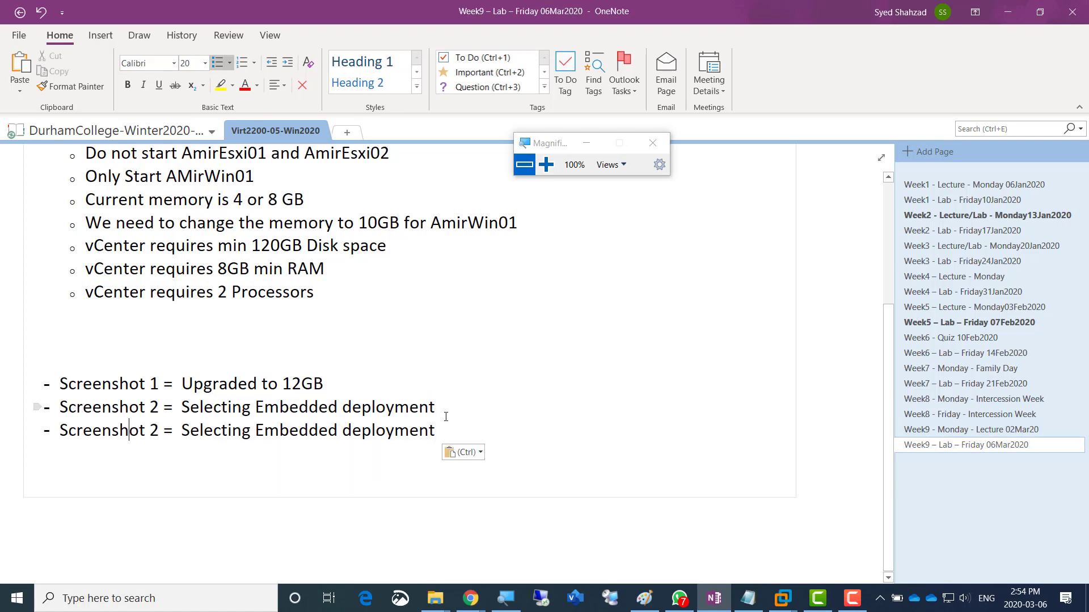
{"action": "key", "text": "Right"}
{"action": "key", "text": "Right"}
{"action": "key", "text": "Right"}
{"action": "key", "text": "shift+Right"}
{"action": "type", "text": "3"}
{"action": "key", "text": "Right"}
{"action": "key", "text": "Right"}
{"action": "key", "text": "ctrl+shift+Right"}
{"action": "key", "text": "ctrl+shift+Right"}
{"action": "key", "text": "ctrl+shift+Right"}
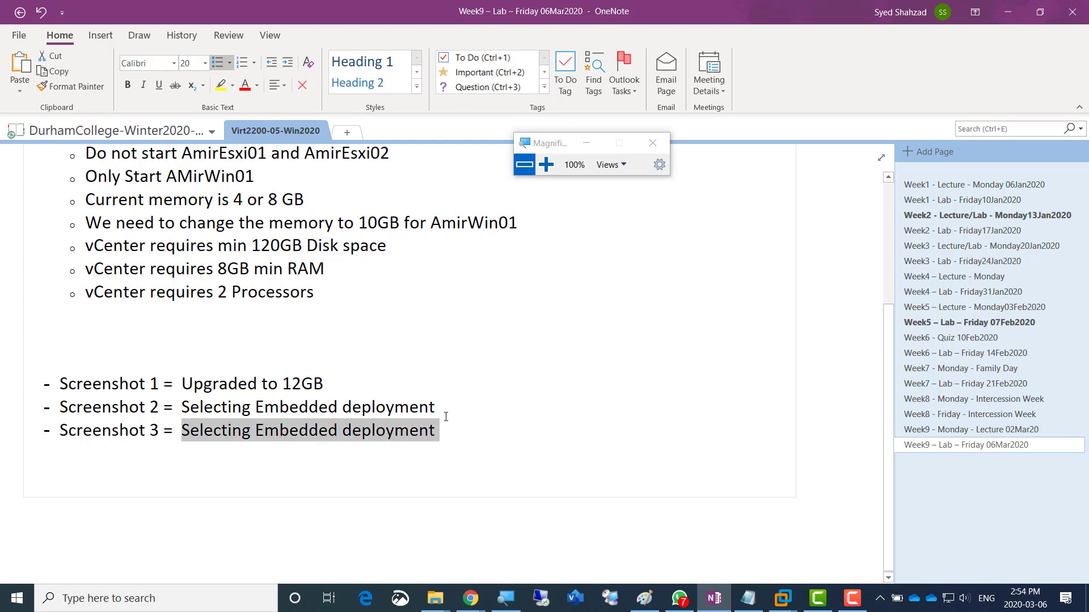
{"action": "type", "text": "A re"}
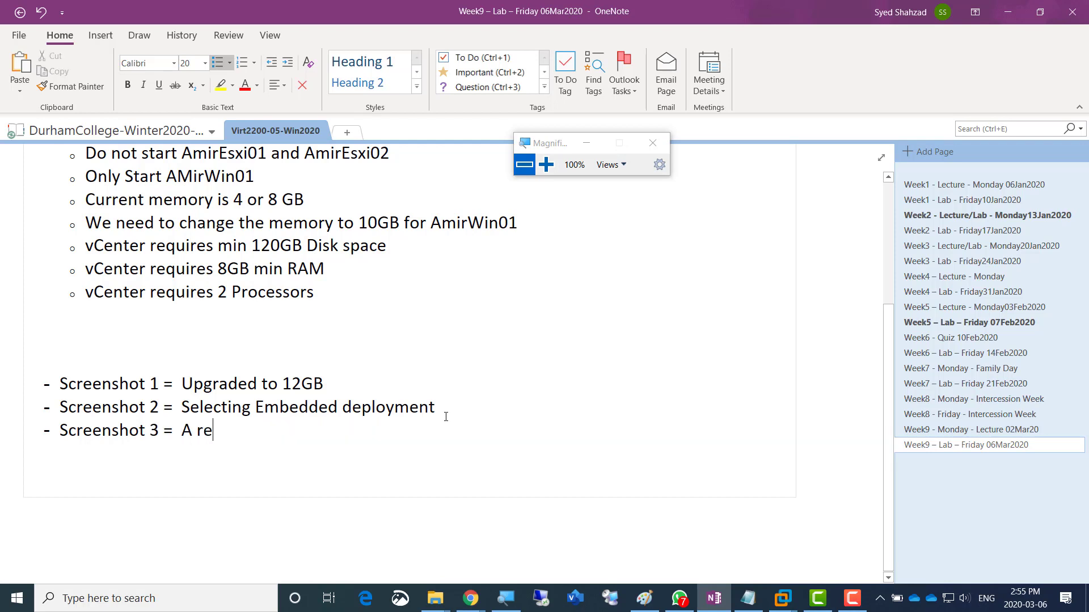
{"action": "type", "text": "cord created "}
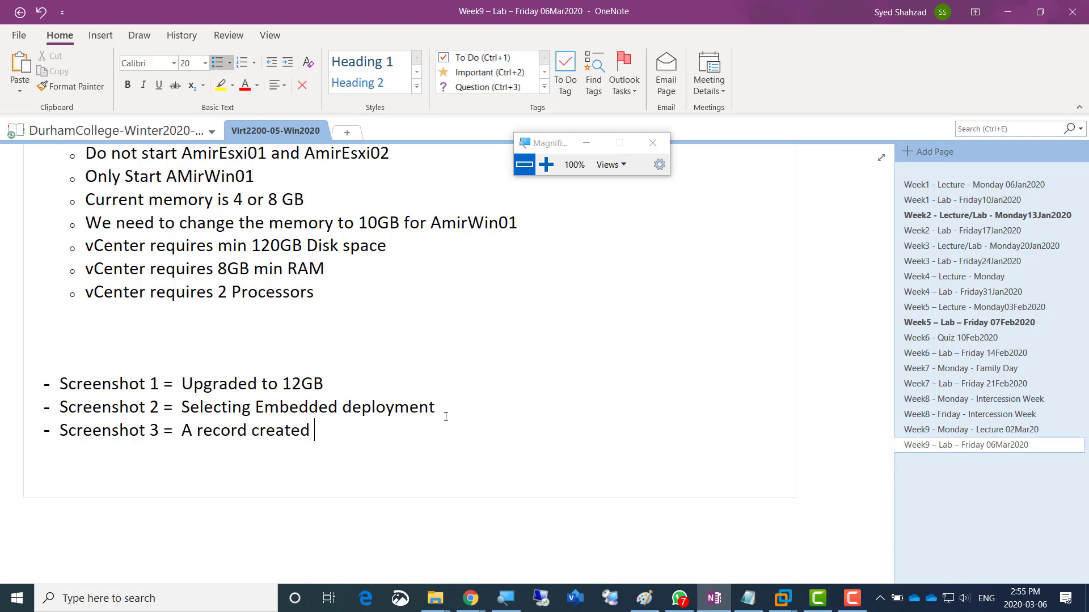
{"action": "type", "text": "for t he Machine"}
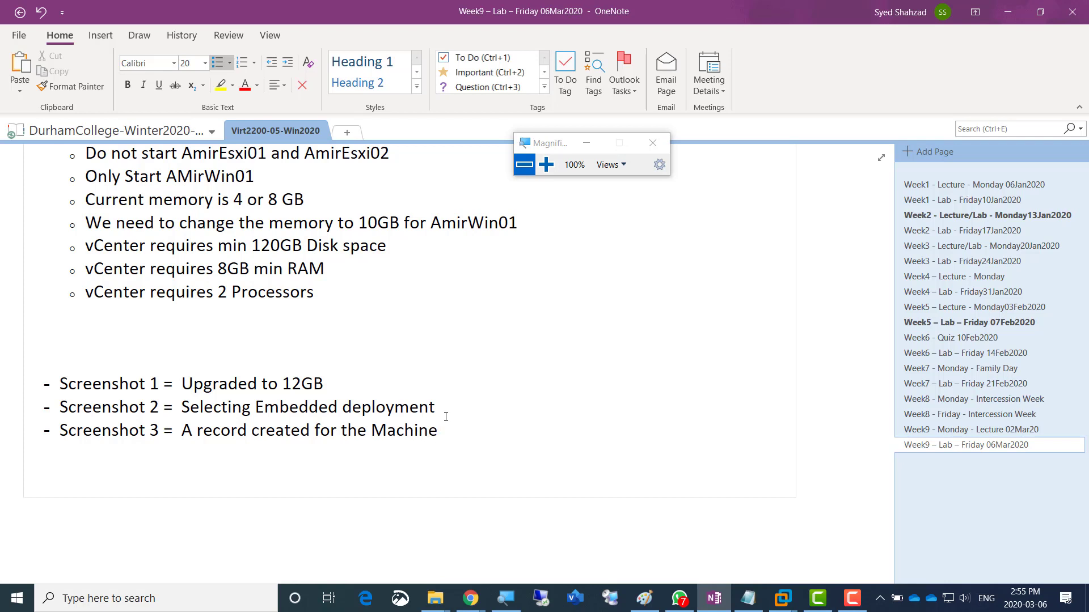
{"action": "key", "text": "ctrl+Left"}
{"action": "type", "text": "Windows"}
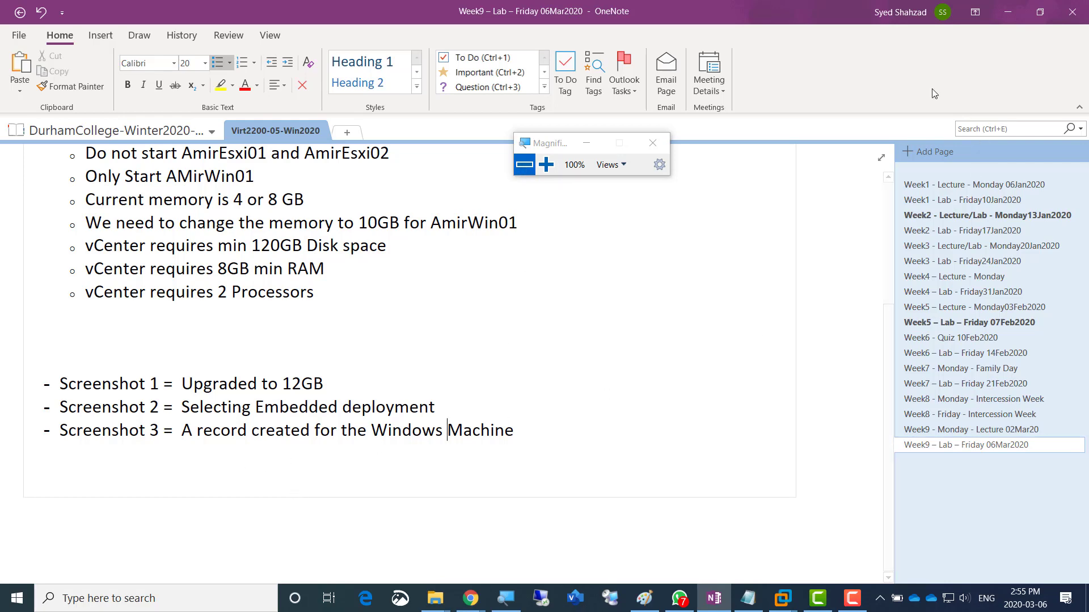
- Refresh DNS Manager to confirm AmirVirt.local under Forward Lookup Zones, then minimize it
{"action": "left_click", "coordinate": [994, 12]}
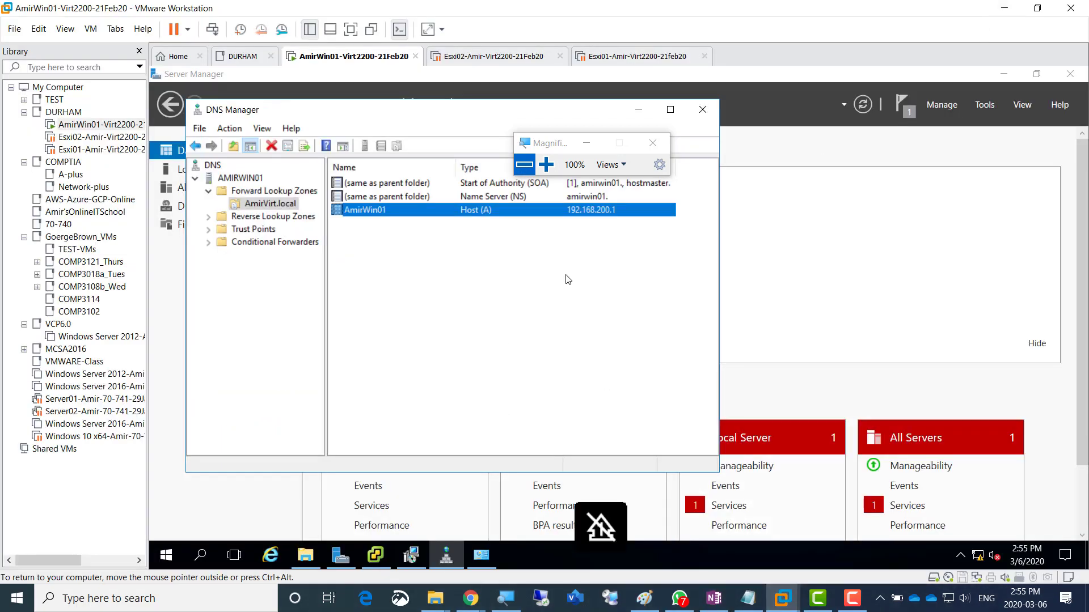
{"action": "left_click", "coordinate": [546, 164]}
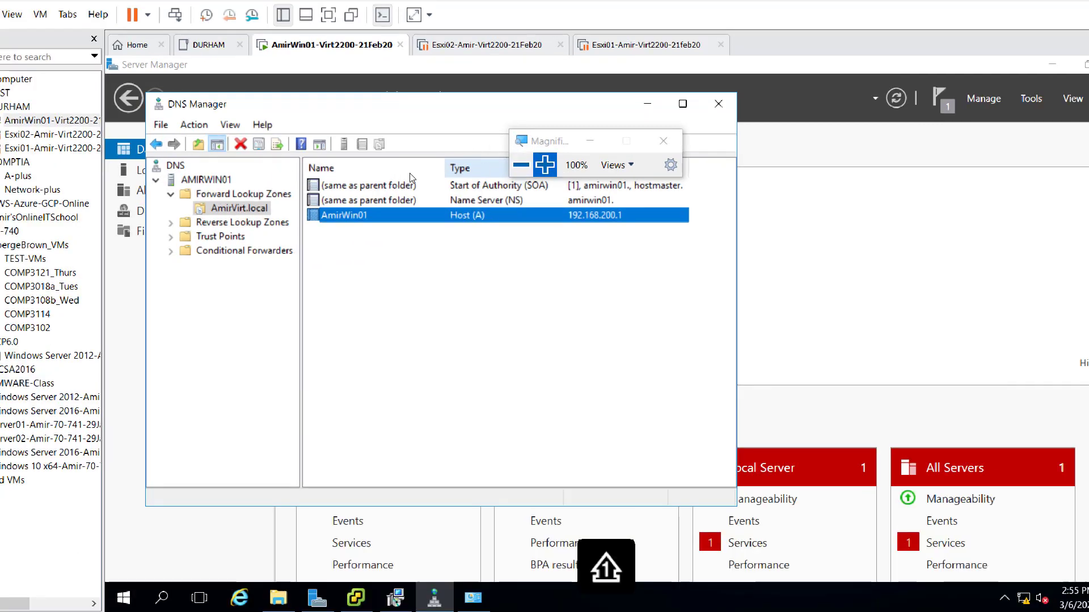
{"action": "left_click", "coordinate": [248, 213]}
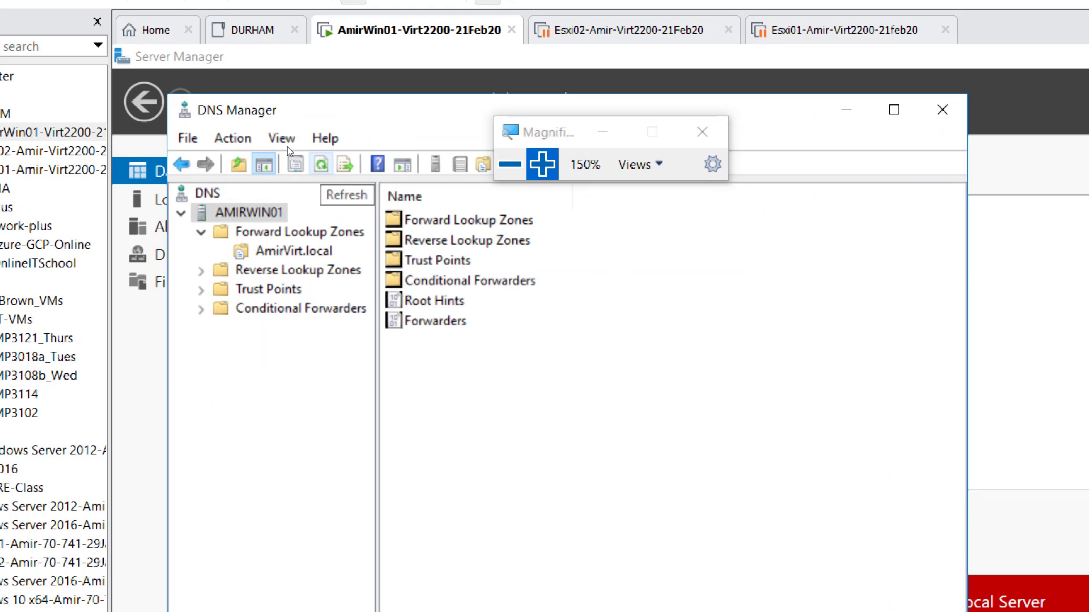
{"action": "left_click", "coordinate": [321, 164]}
{"action": "left_click", "coordinate": [321, 165]}
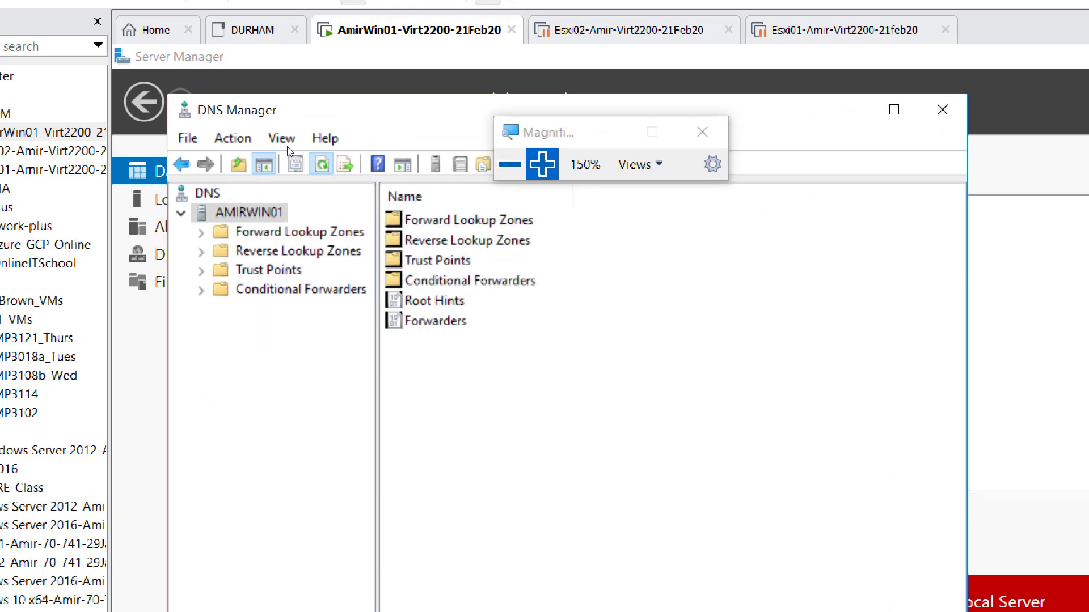
{"action": "double_click", "coordinate": [255, 232]}
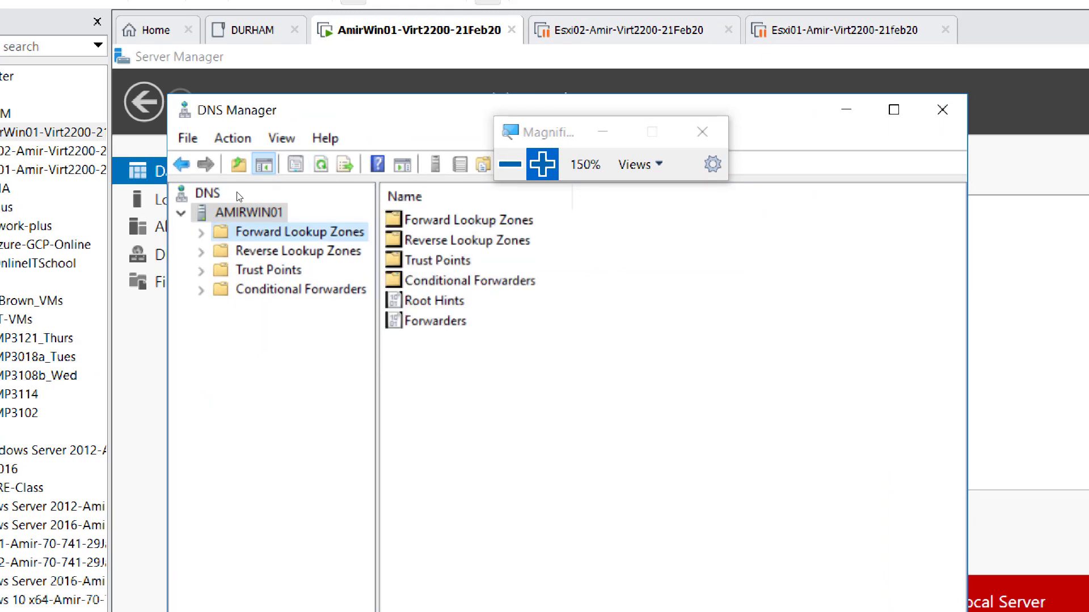
{"action": "left_click", "coordinate": [250, 212]}
{"action": "left_click", "coordinate": [345, 164]}
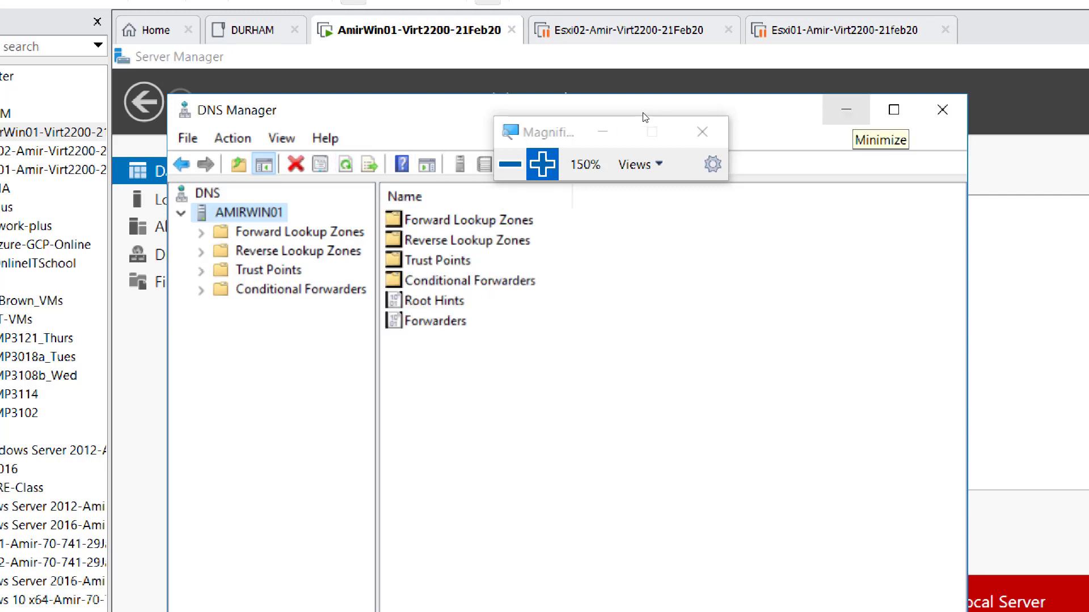
{"action": "left_click", "coordinate": [846, 109]}
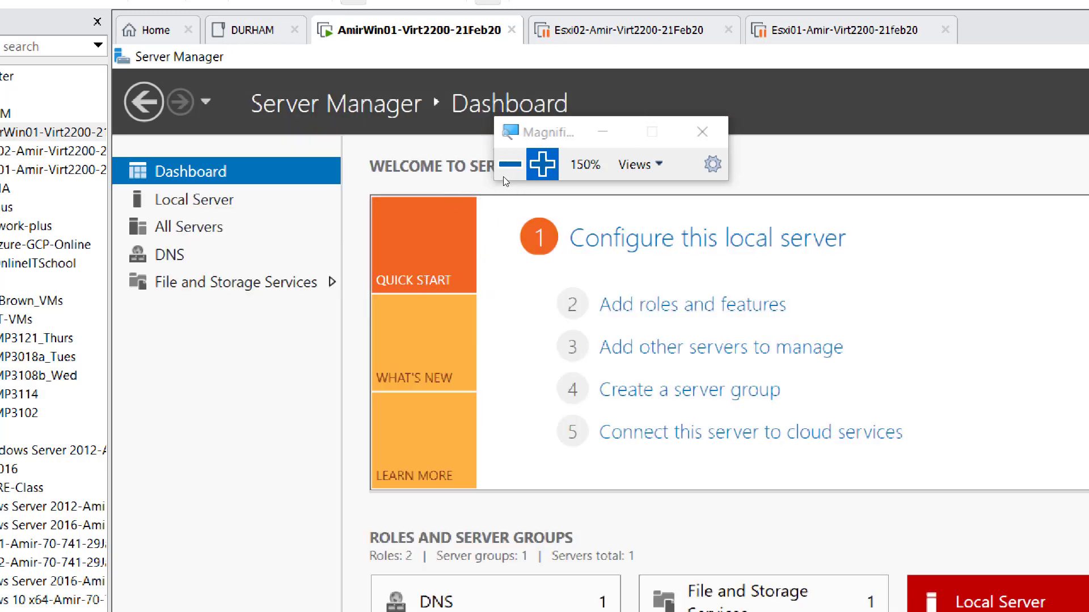
{"action": "left_click", "coordinate": [510, 164]}
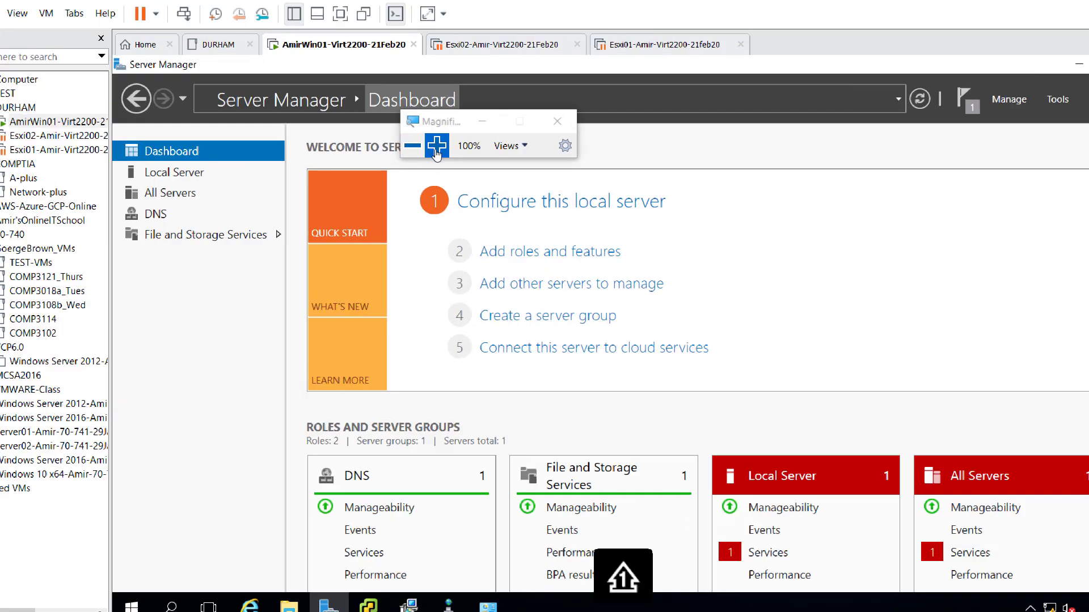
- Bring the vCenter Server 6.0 installer window to the front inside the VM
{"action": "left_click", "coordinate": [436, 146]}
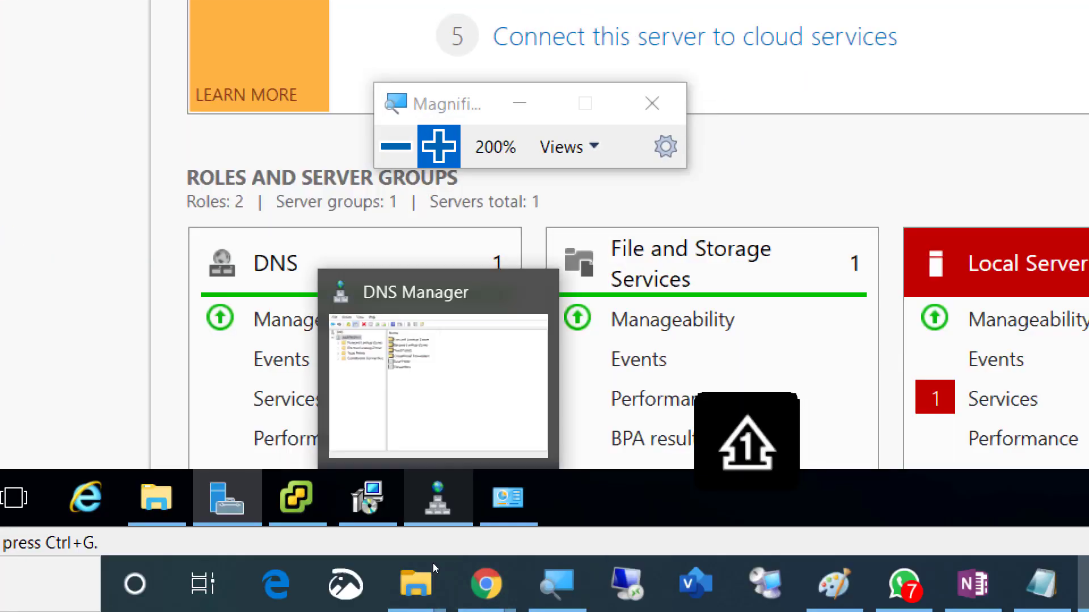
{"action": "left_click", "coordinate": [367, 498]}
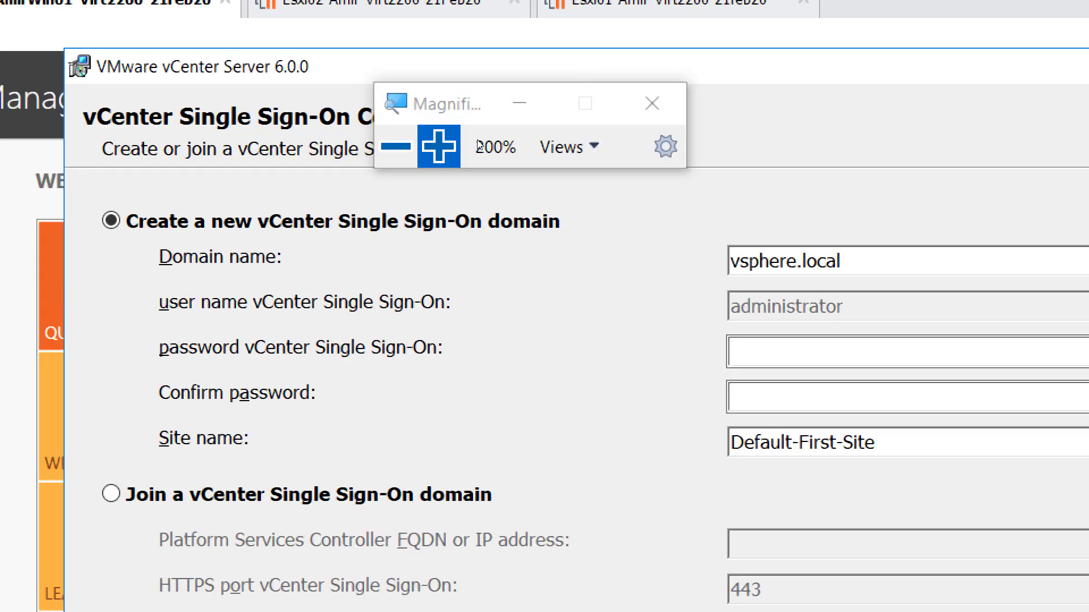
{"action": "left_click", "coordinate": [396, 147]}
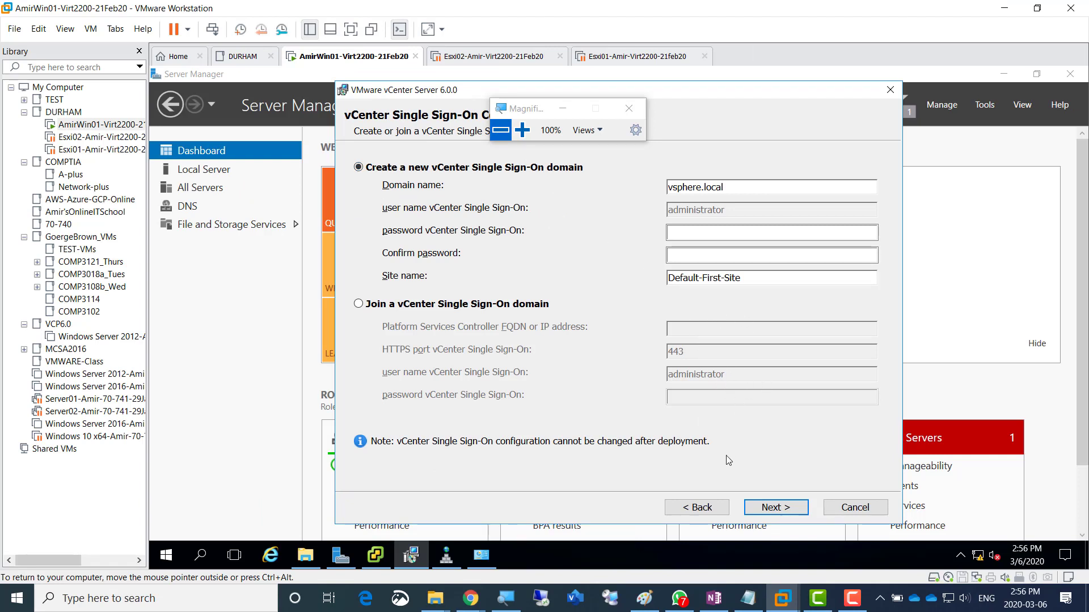
- Step the installer back to the license agreement, then forward again to System Network Name
{"action": "left_click", "coordinate": [690, 513]}
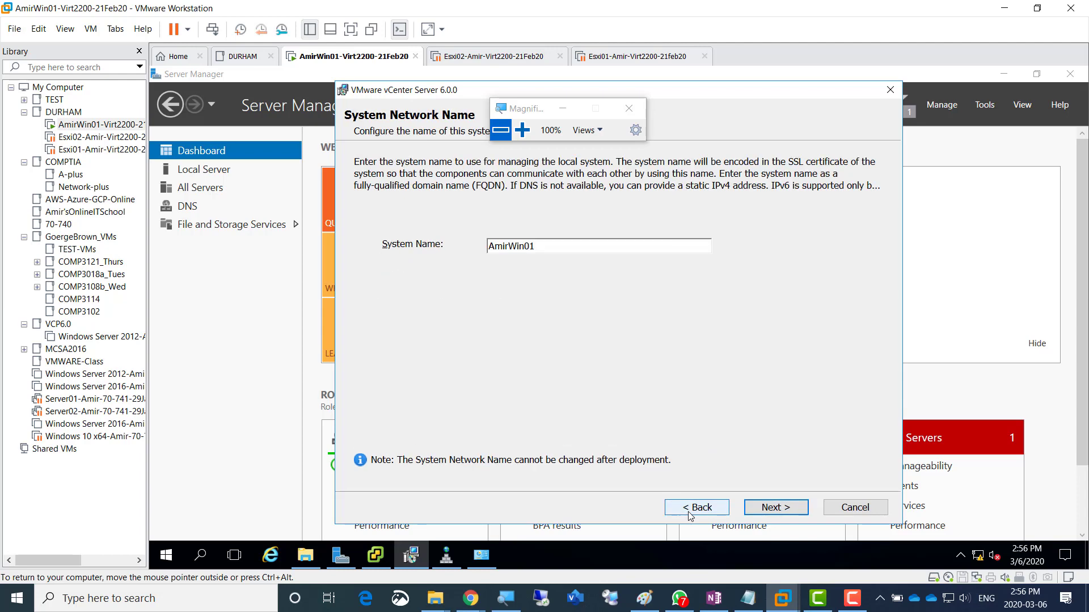
{"action": "left_click", "coordinate": [694, 514]}
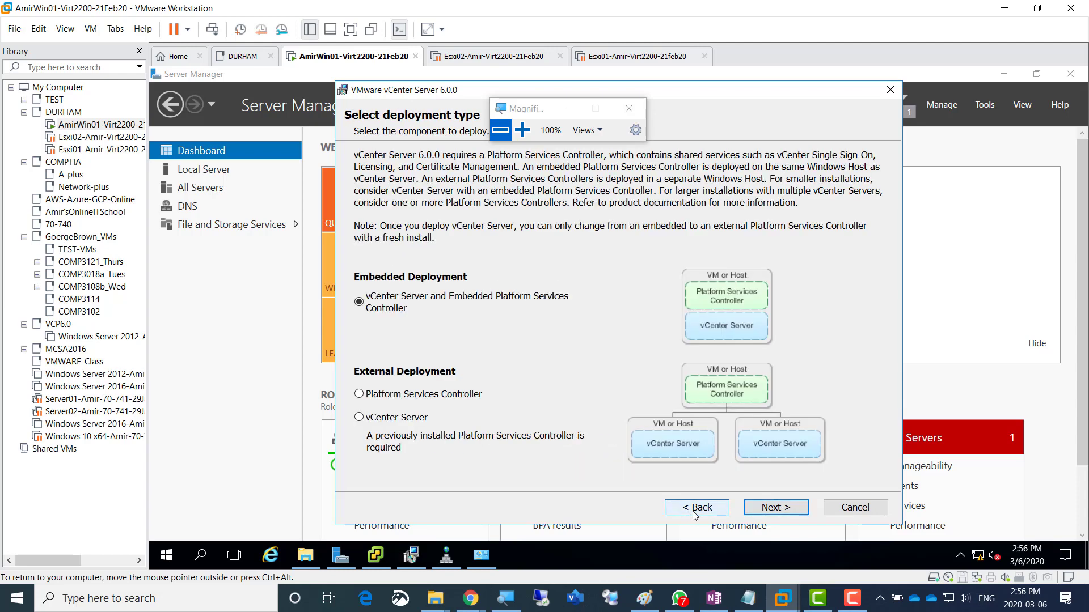
{"action": "left_click", "coordinate": [695, 513]}
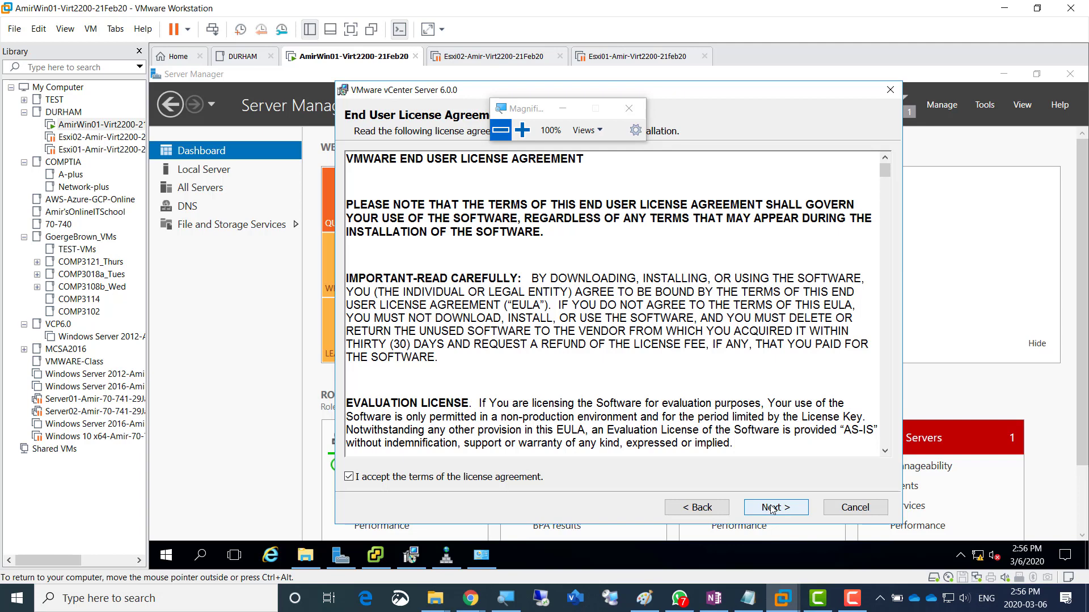
{"action": "left_click", "coordinate": [771, 507]}
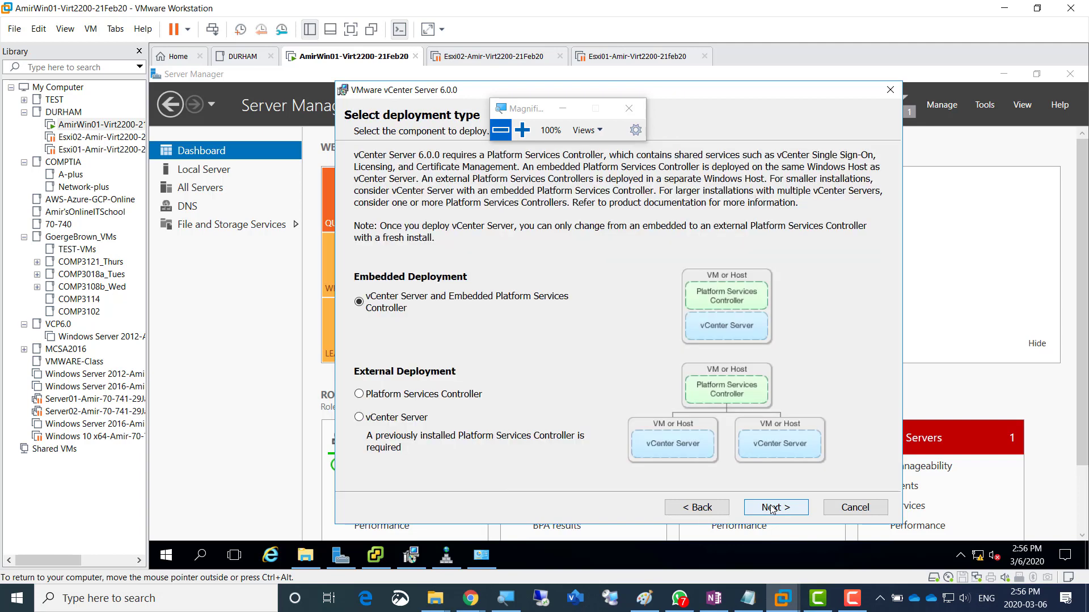
{"action": "left_click", "coordinate": [764, 507]}
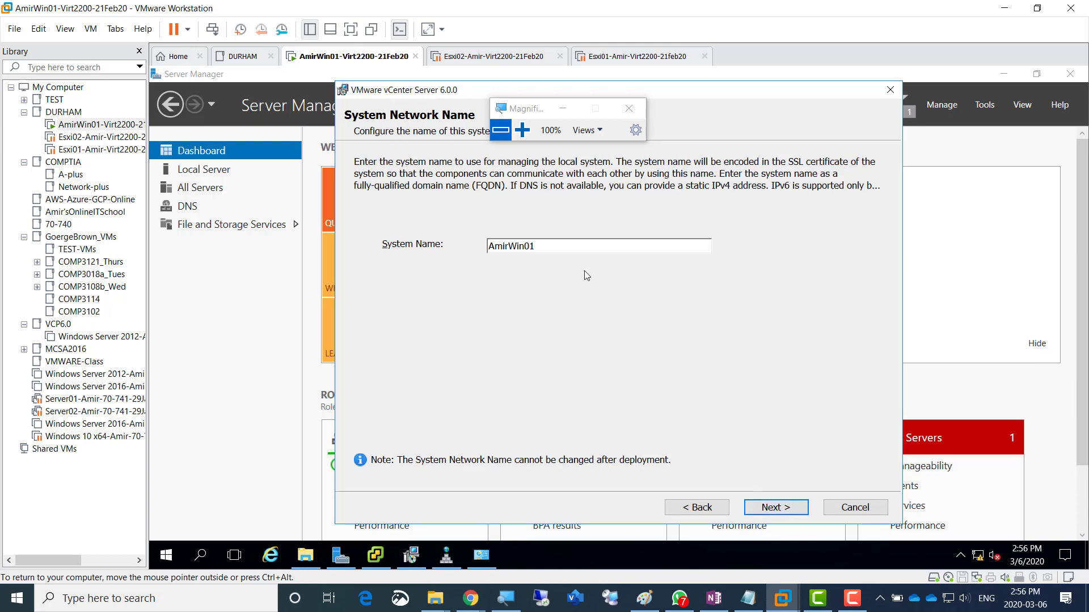
- Append .AmirVirt.local to AmirWin01, removing the stray 2200 digits
{"action": "left_click_drag", "start_coordinate": [544, 246], "coordinate": [454, 247]}
{"action": "key", "text": "Right"}
{"action": "left_click", "coordinate": [522, 130]}
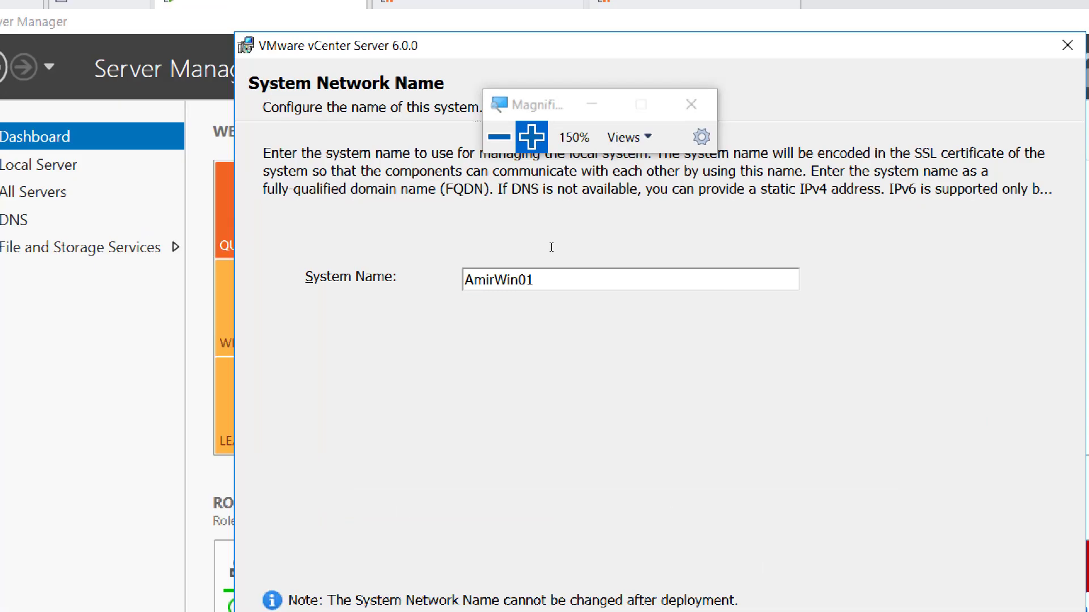
{"action": "type", "text": ".AmirVirt2200"}
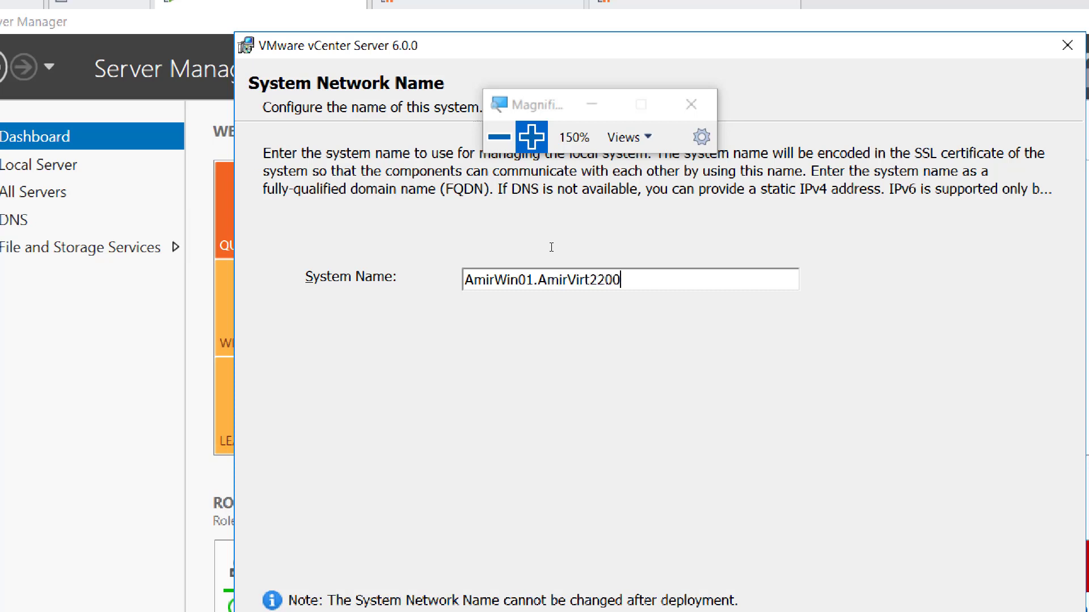
{"action": "type", "text": ".local"}
{"action": "key", "text": "Left"}
{"action": "key", "text": "Left"}
{"action": "key", "text": "Left"}
{"action": "key", "text": "Left"}
{"action": "key", "text": "Left"}
{"action": "key", "text": "Left"}
{"action": "key", "text": "Left"}
{"action": "key", "text": "Left"}
{"action": "key", "text": "Left"}
{"action": "key", "text": "Left"}
{"action": "key", "text": "Delete"}
{"action": "key", "text": "Delete"}
{"action": "key", "text": "Delete"}
{"action": "key", "text": "Delete"}
{"action": "left_click", "coordinate": [510, 151]}
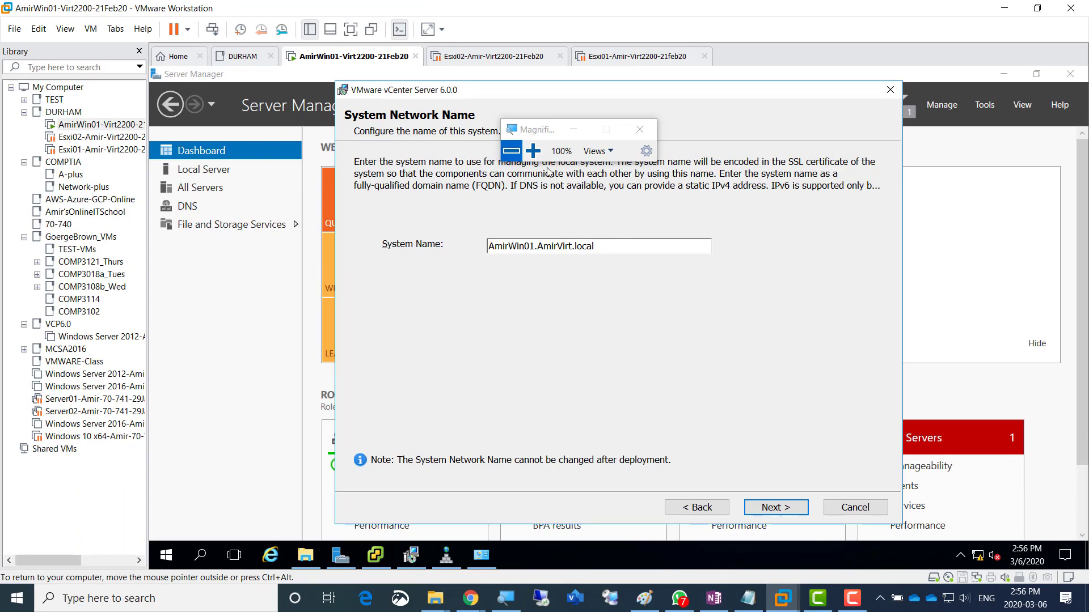
{"action": "left_click", "coordinate": [533, 150]}
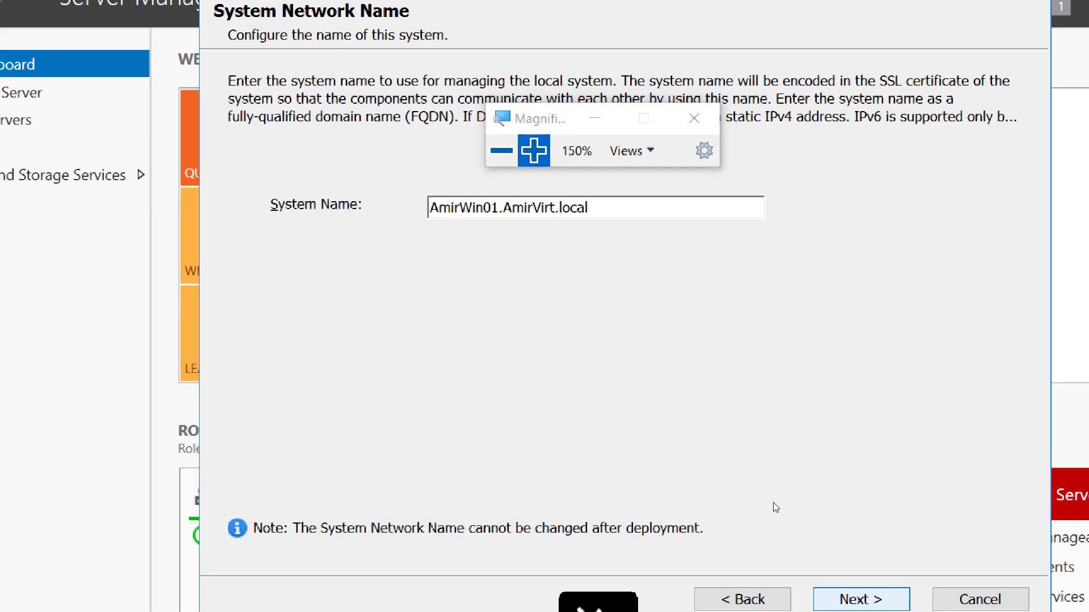
- Proceed to Single Sign-On Configuration, keep a new vsphere.local domain, and focus the password field
{"action": "key", "text": "Return"}
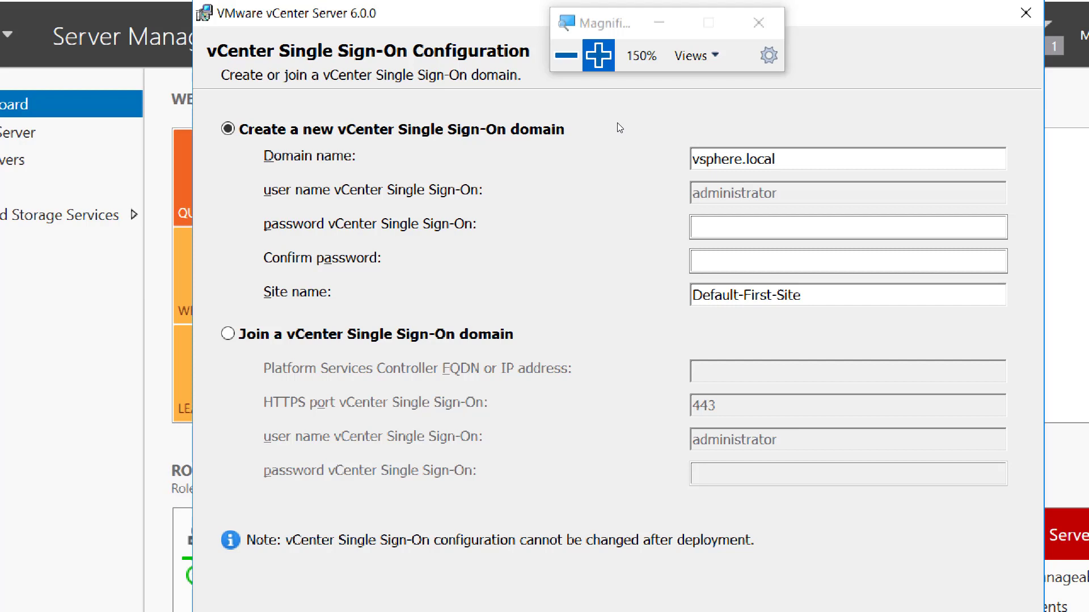
{"action": "left_click", "coordinate": [585, 121]}
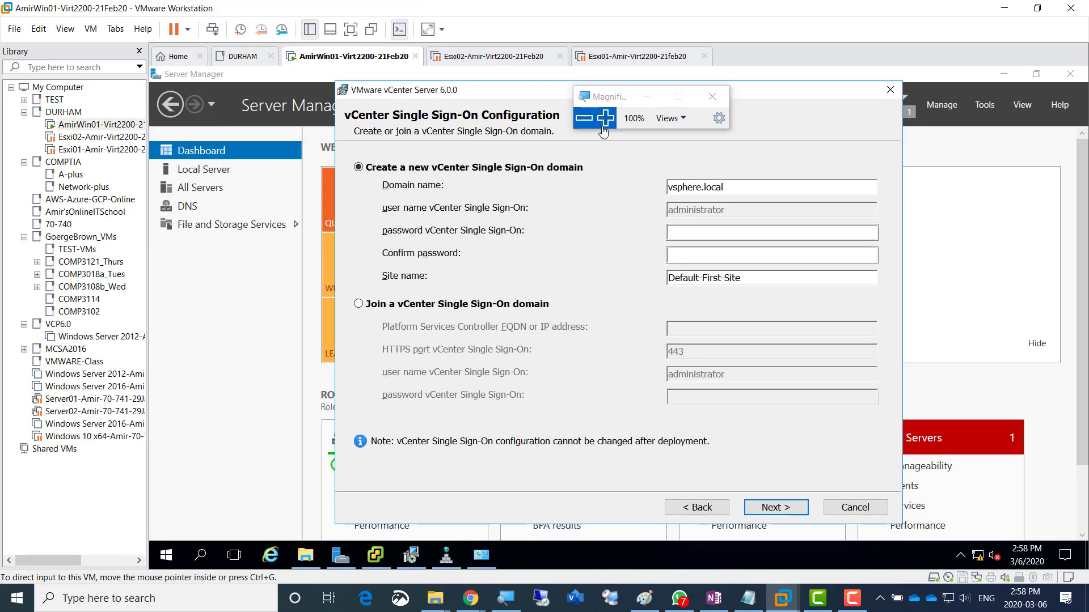
{"action": "left_click", "coordinate": [606, 121]}
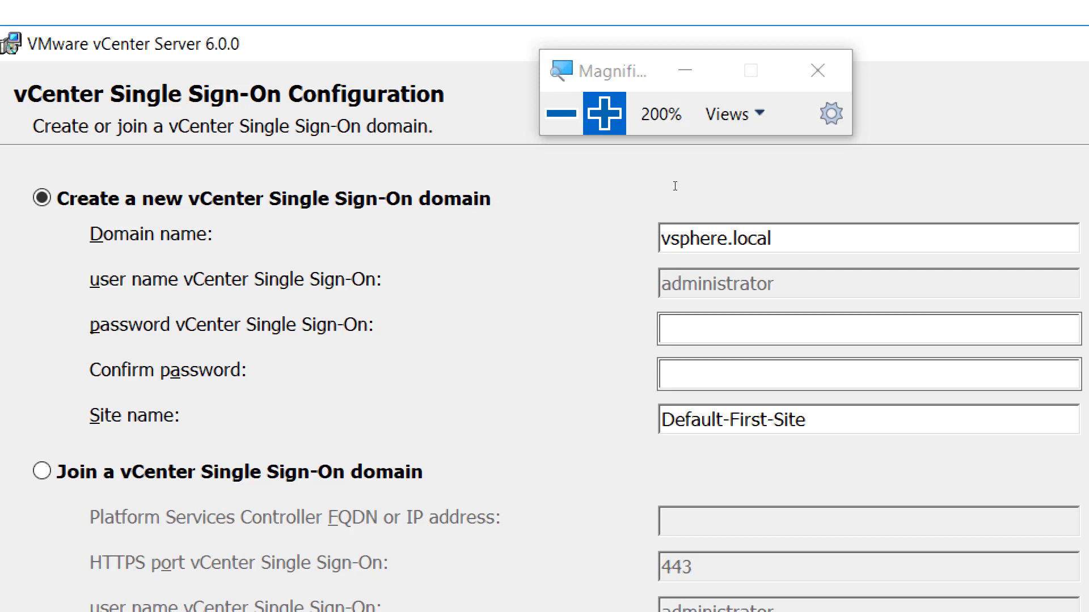
{"action": "left_click", "coordinate": [619, 136]}
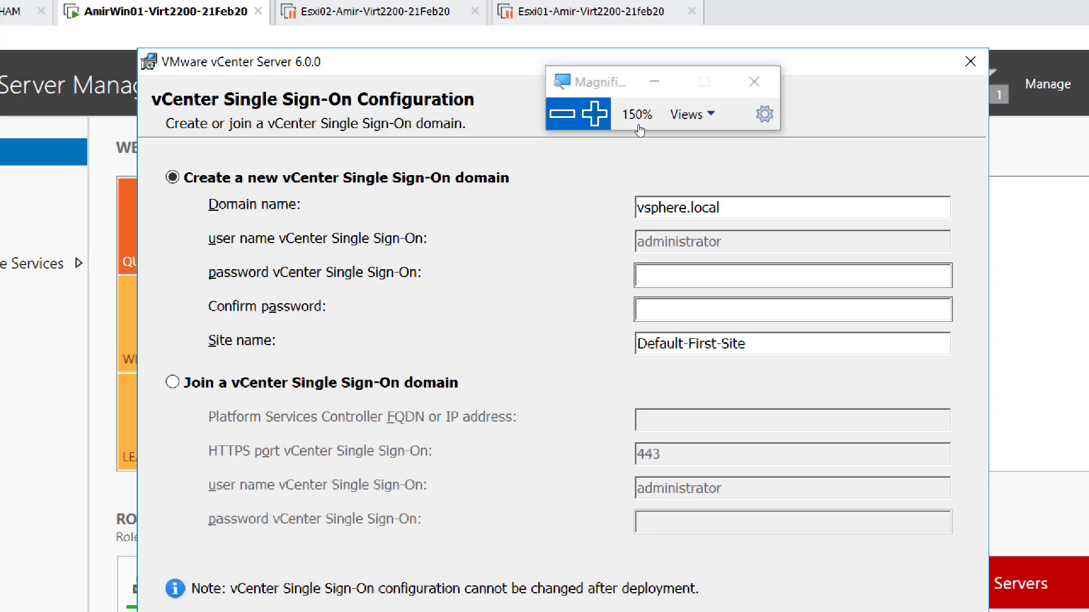
{"action": "left_click", "coordinate": [598, 115]}
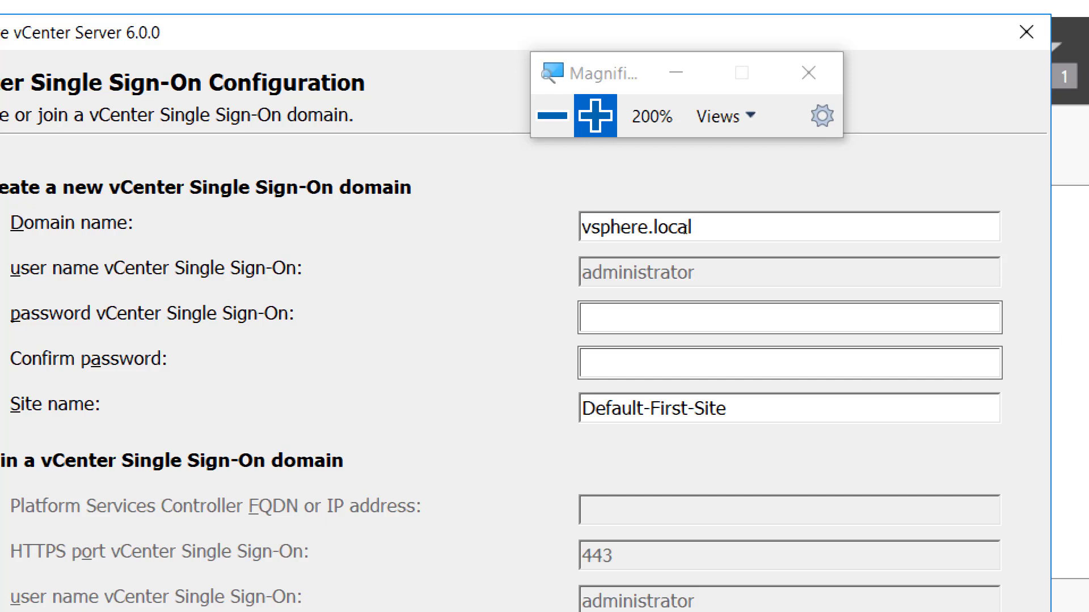
{"action": "key", "text": "Tab"}
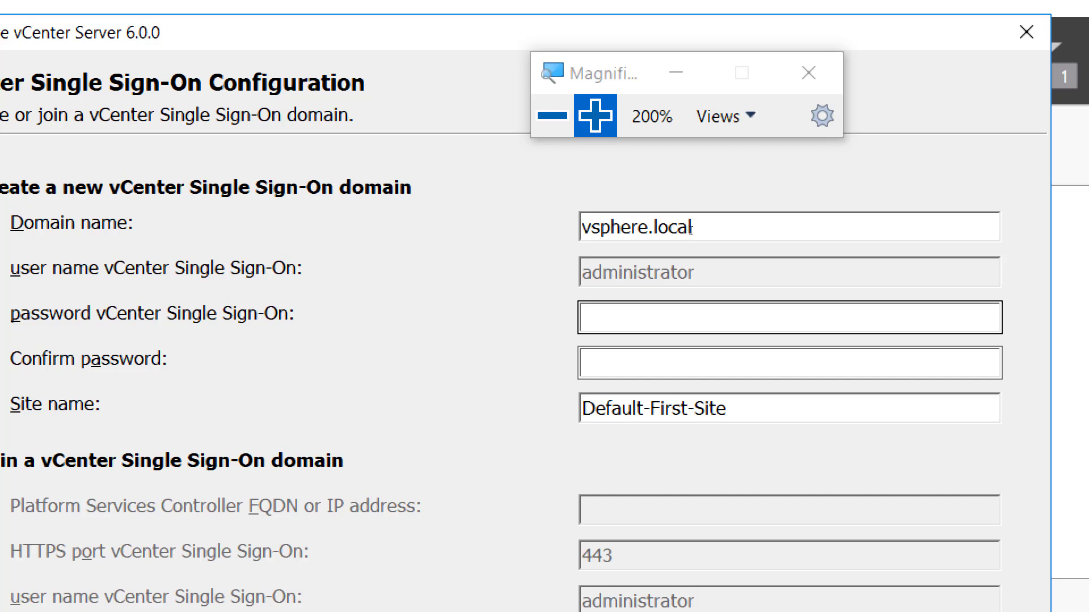
{"action": "left_click", "coordinate": [685, 317]}
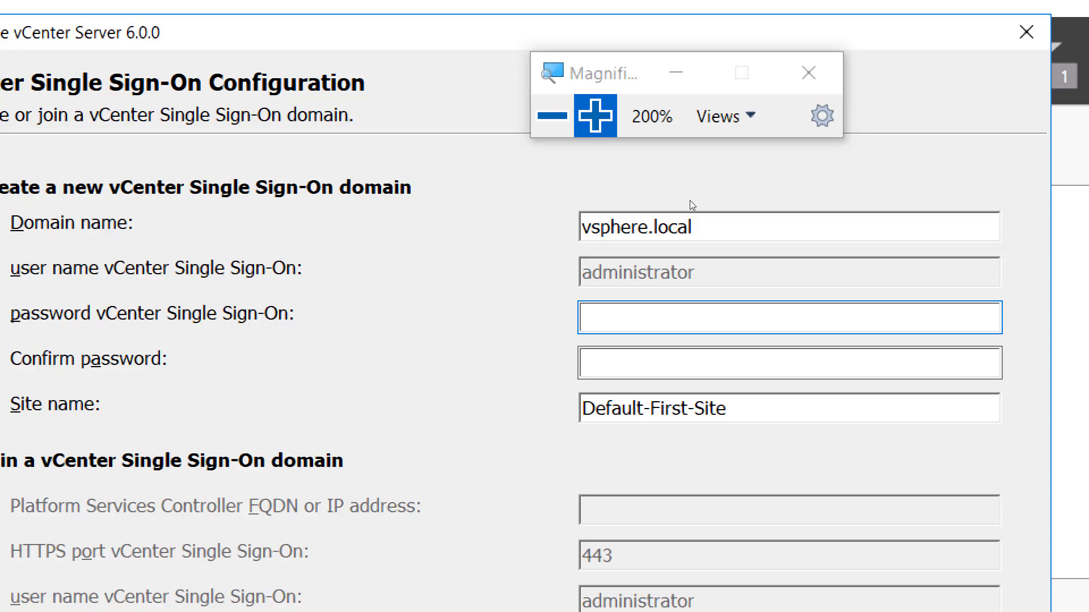
{"action": "left_click", "coordinate": [553, 116]}
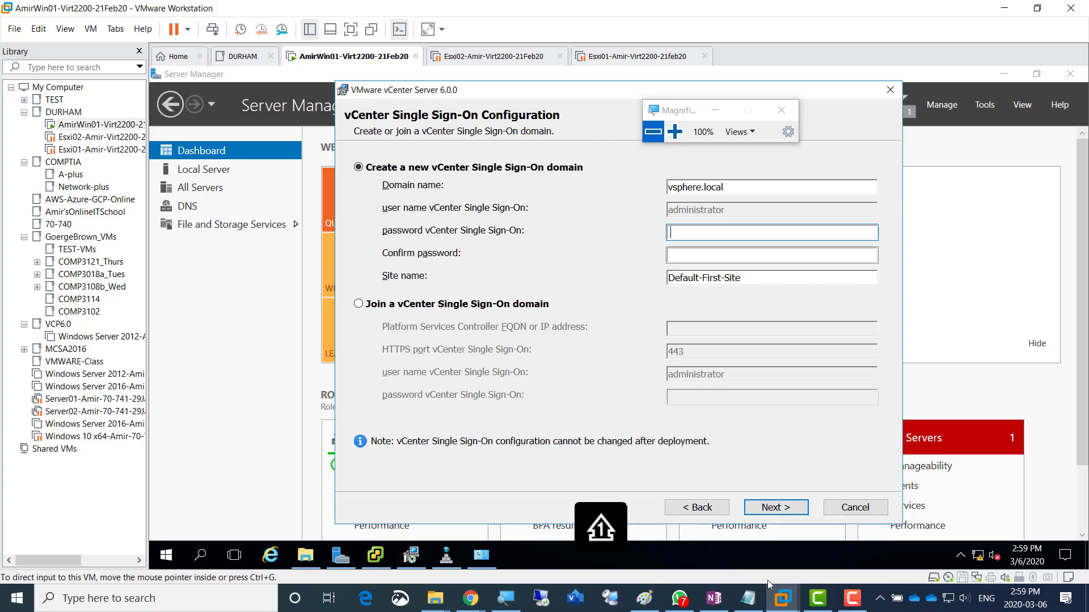
- In OneNote, add and select a sample password line below the processors note, then return to the VM
{"action": "left_click", "coordinate": [714, 599]}
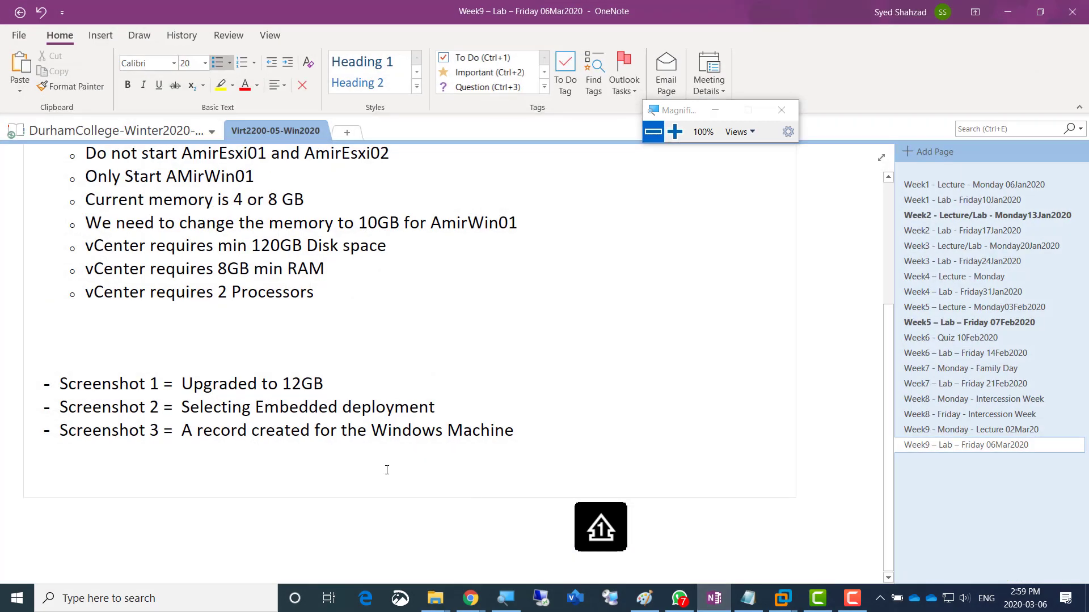
{"action": "left_click", "coordinate": [335, 294]}
{"action": "key", "text": "Return"}
{"action": "type", "text": "abcA"}
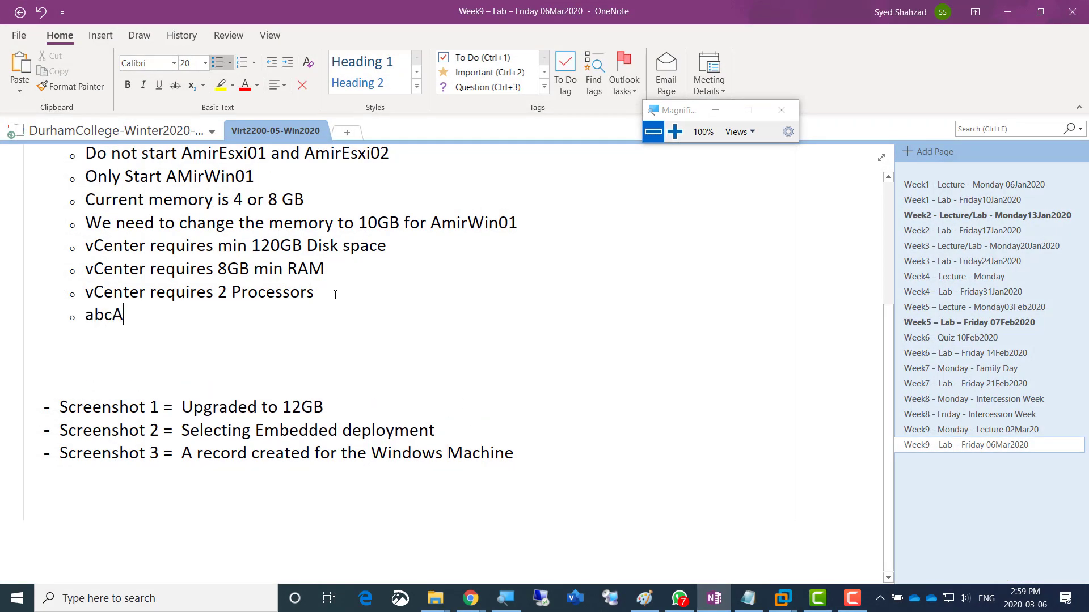
{"action": "type", "text": "BC!@#123"}
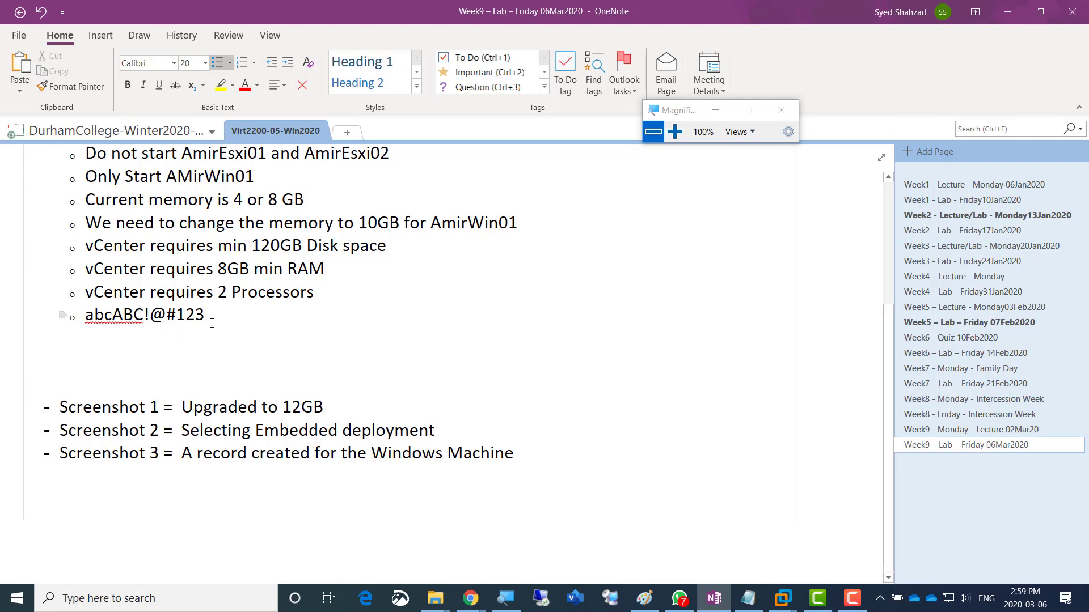
{"action": "left_click_drag", "start_coordinate": [213, 316], "coordinate": [85, 315]}
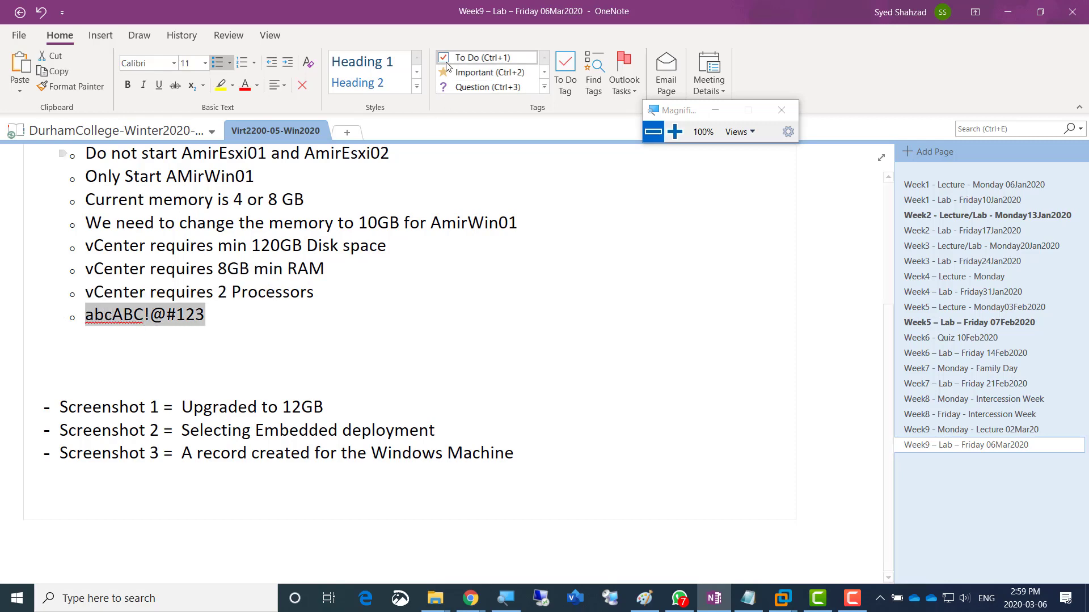
{"action": "key", "text": "alt+Tab"}
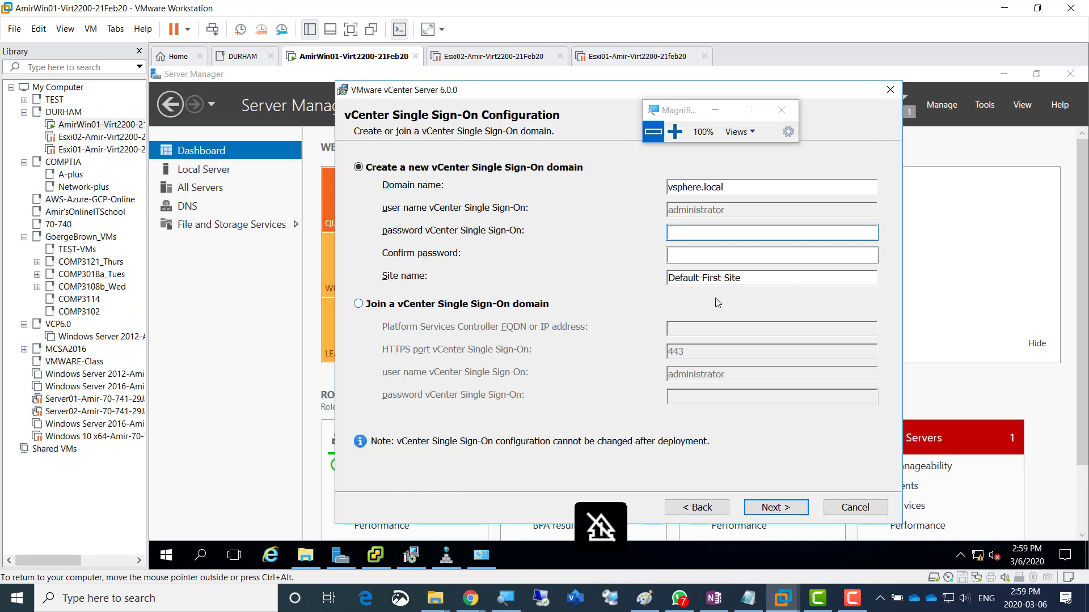
- Paste the password into both Single Sign-On password and confirmation fields
{"action": "key", "text": "ctrl+v"}
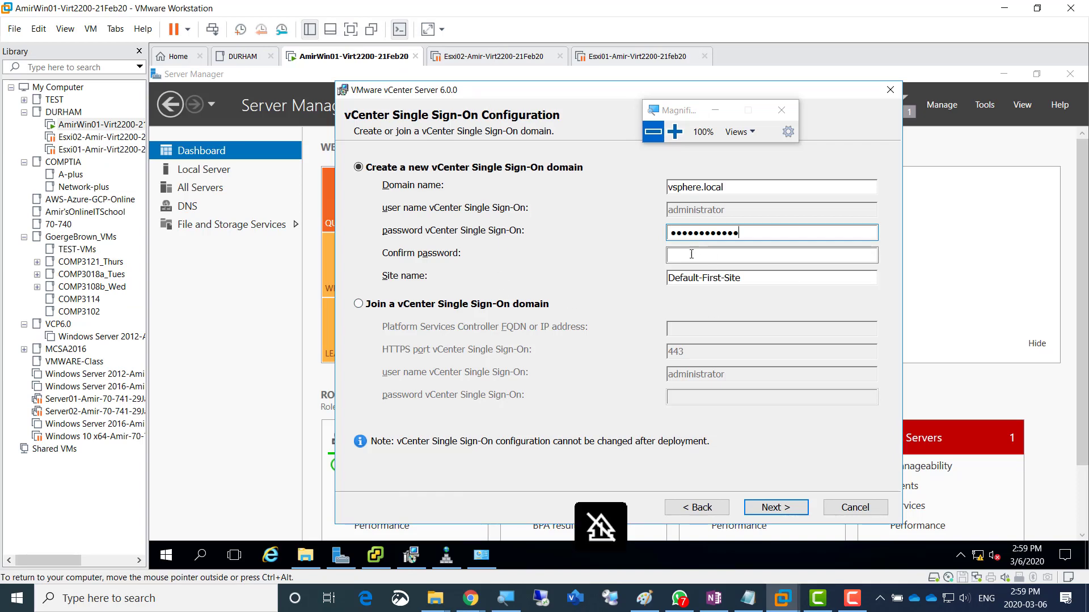
{"action": "left_click", "coordinate": [691, 256]}
{"action": "key", "text": "ctrl+v"}
{"action": "left_click", "coordinate": [675, 132]}
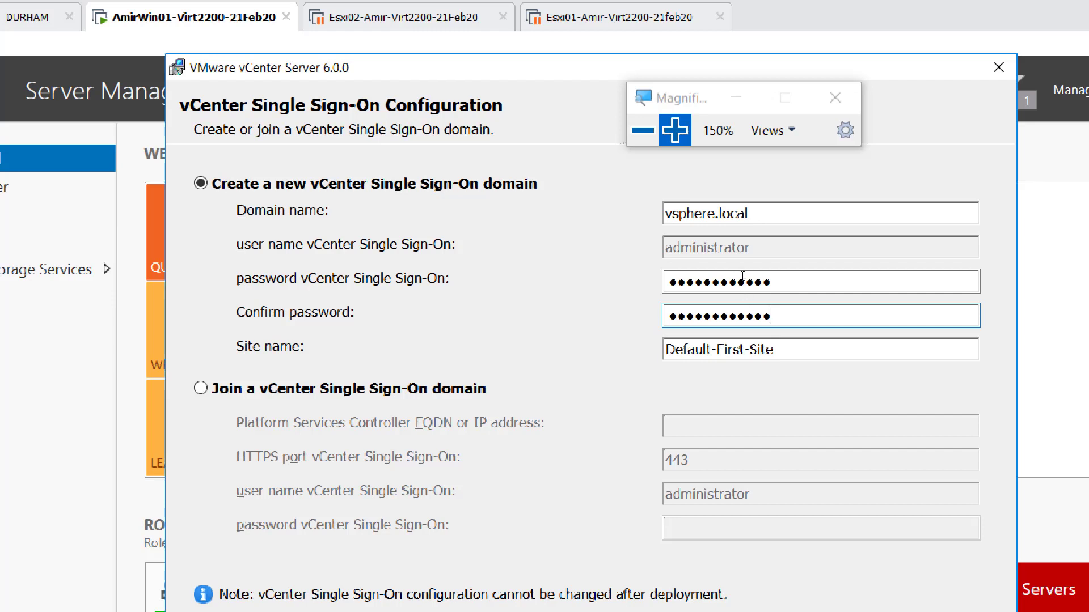
- Replace the site name with TorontoSite
{"action": "key", "text": "Tab"}
{"action": "key", "text": "ctrl+a"}
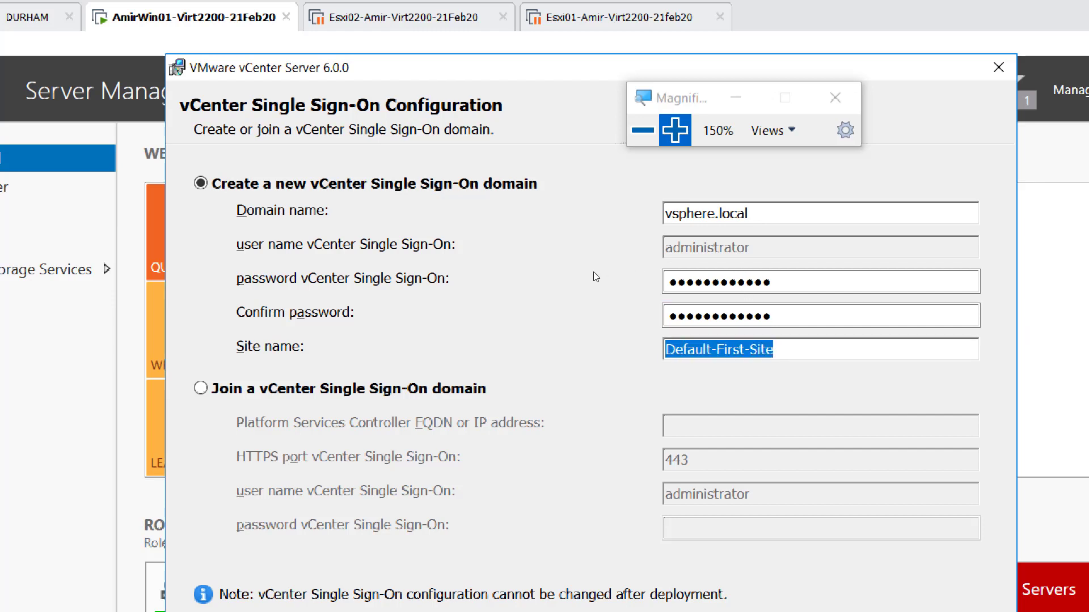
{"action": "type", "text": "Toronto"}
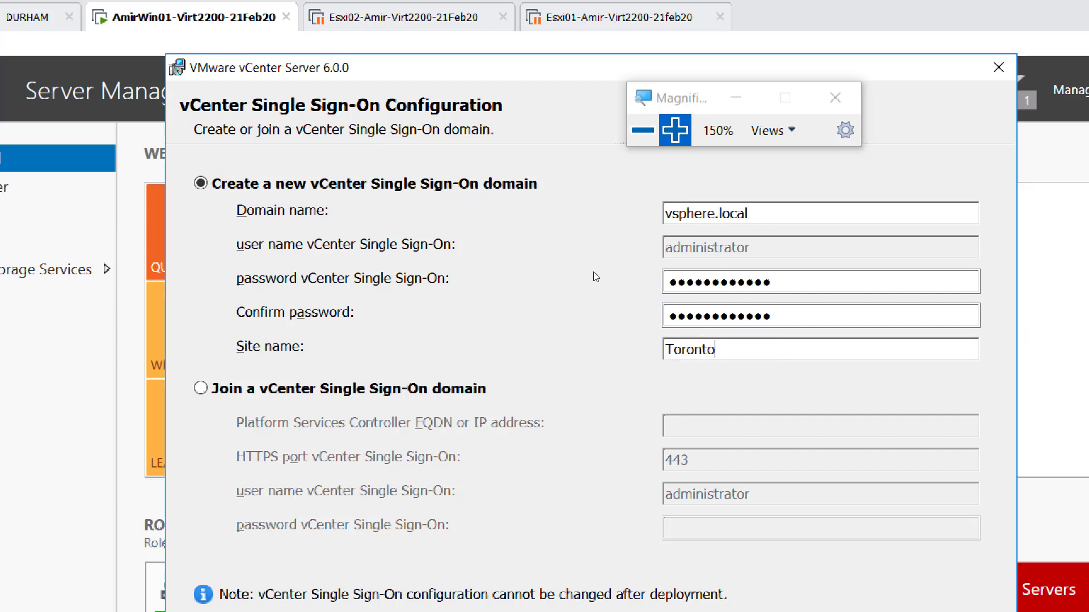
{"action": "type", "text": "Site"}
{"action": "left_click", "coordinate": [643, 129]}
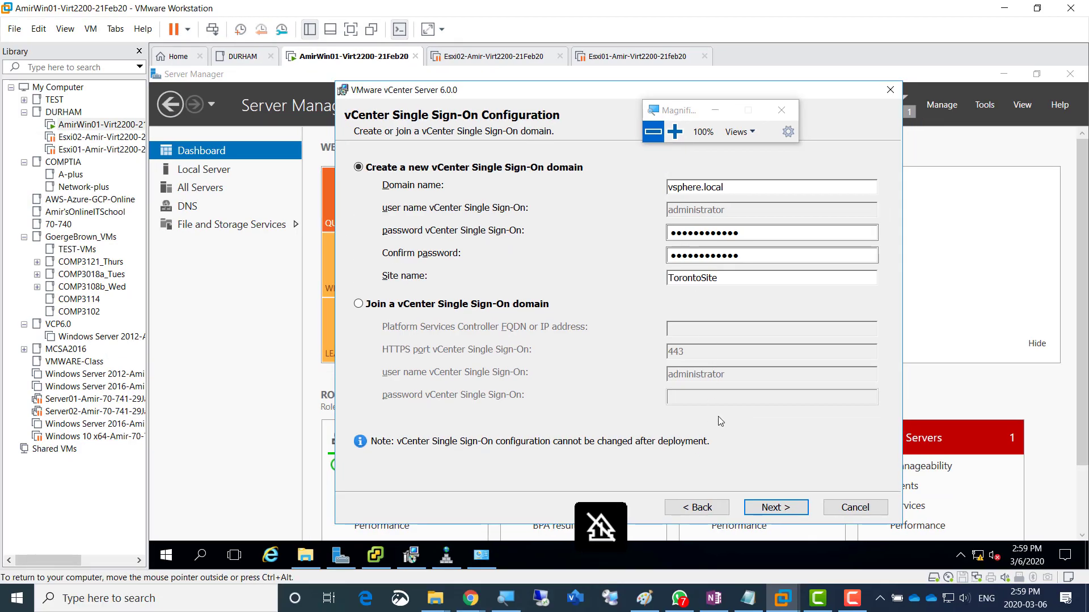
{"action": "left_click", "coordinate": [674, 131]}
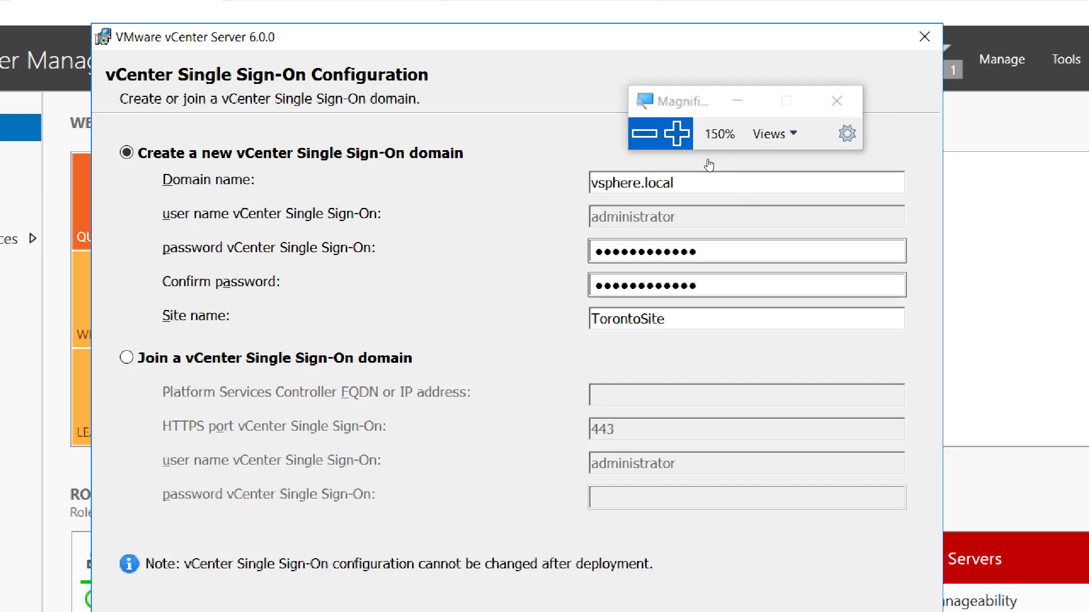
- Reset magnification to 100% and continue from Single Sign-On to the vCenter Server Service Account page
{"action": "left_click", "coordinate": [644, 134]}
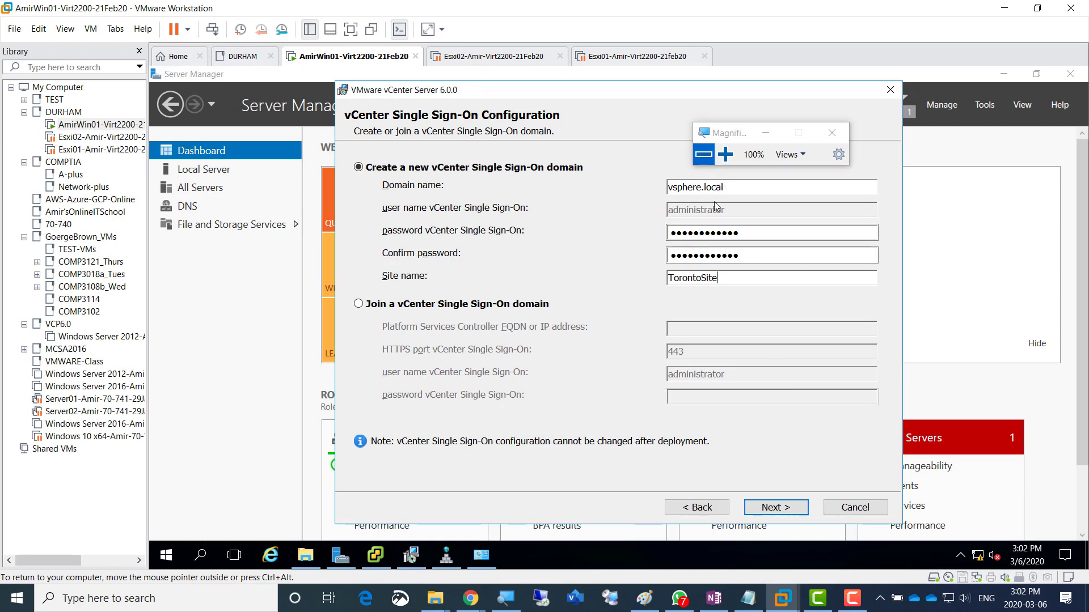
{"action": "left_click", "coordinate": [787, 507]}
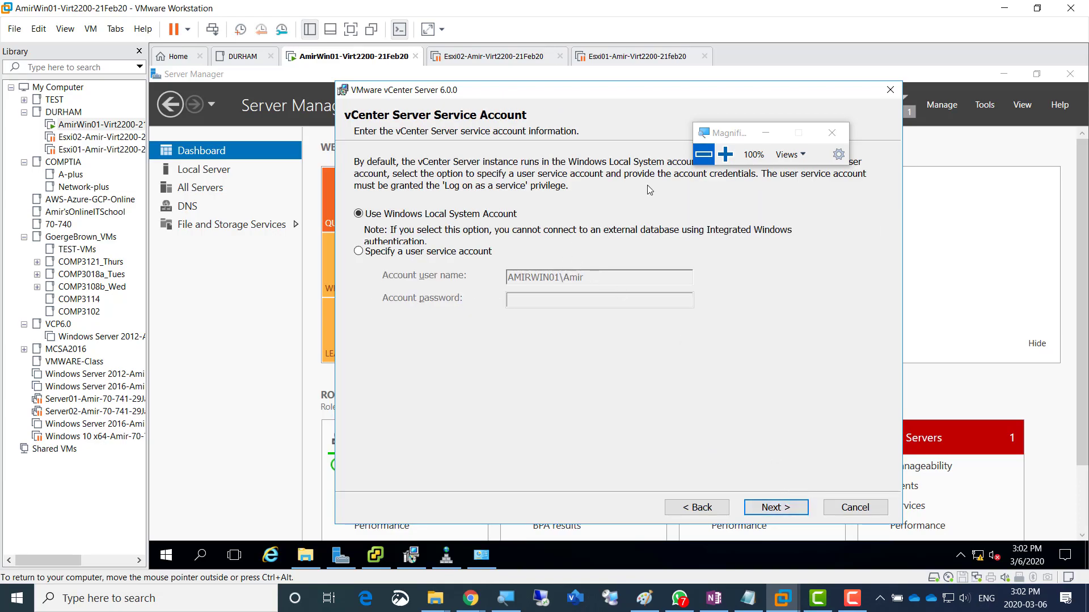
- Review the Service Account page at 150% zoom, then return to Single Sign-On Configuration
{"action": "left_click", "coordinate": [724, 155]}
{"action": "left_click", "coordinate": [724, 155]}
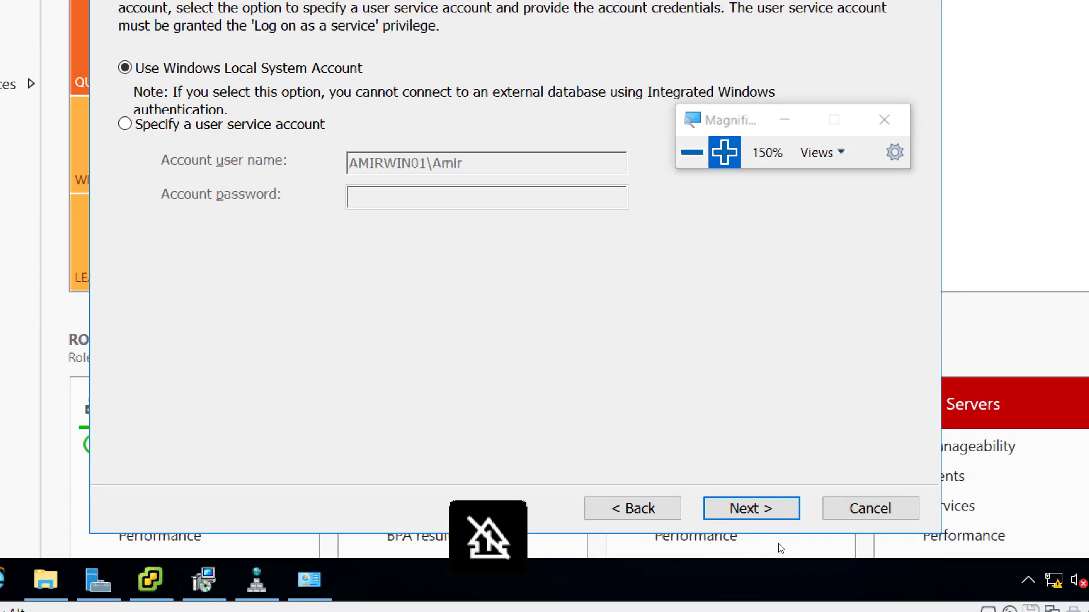
{"action": "left_click", "coordinate": [713, 517]}
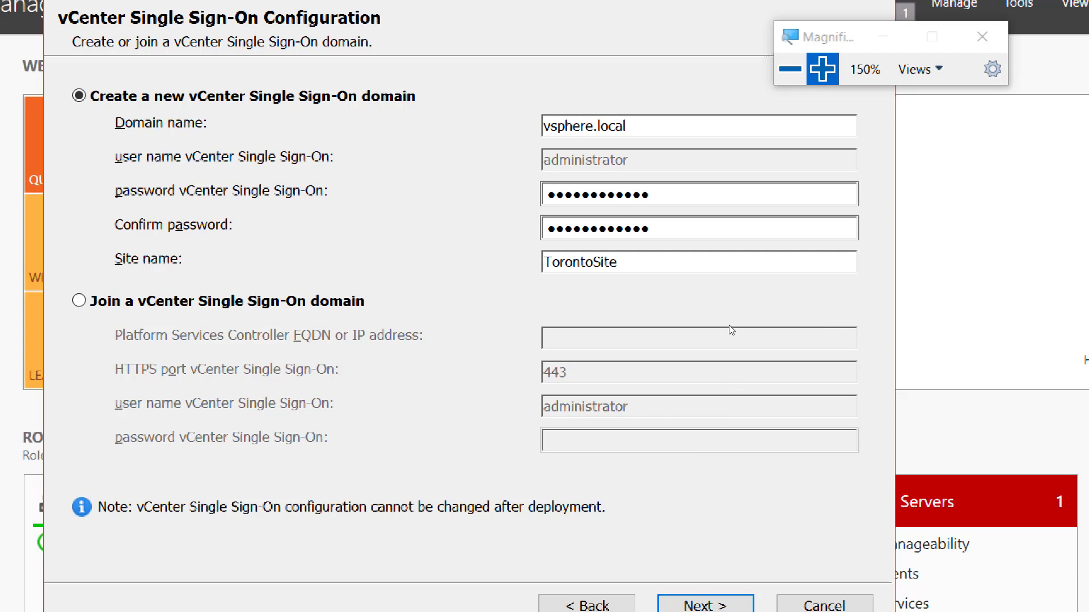
{"action": "key", "text": "super+minus"}
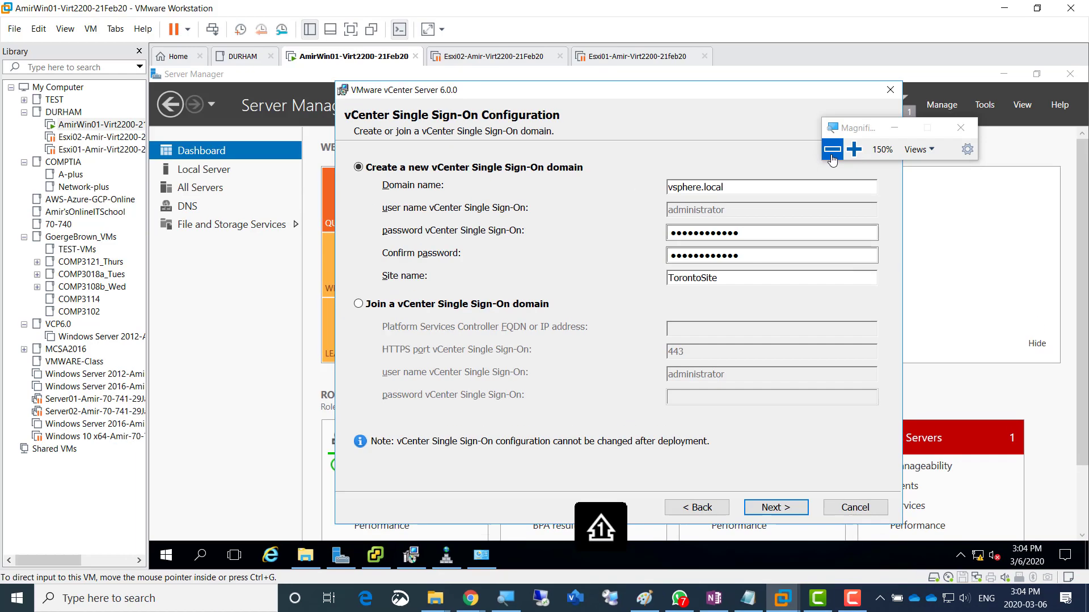
{"action": "left_click", "coordinate": [714, 598]}
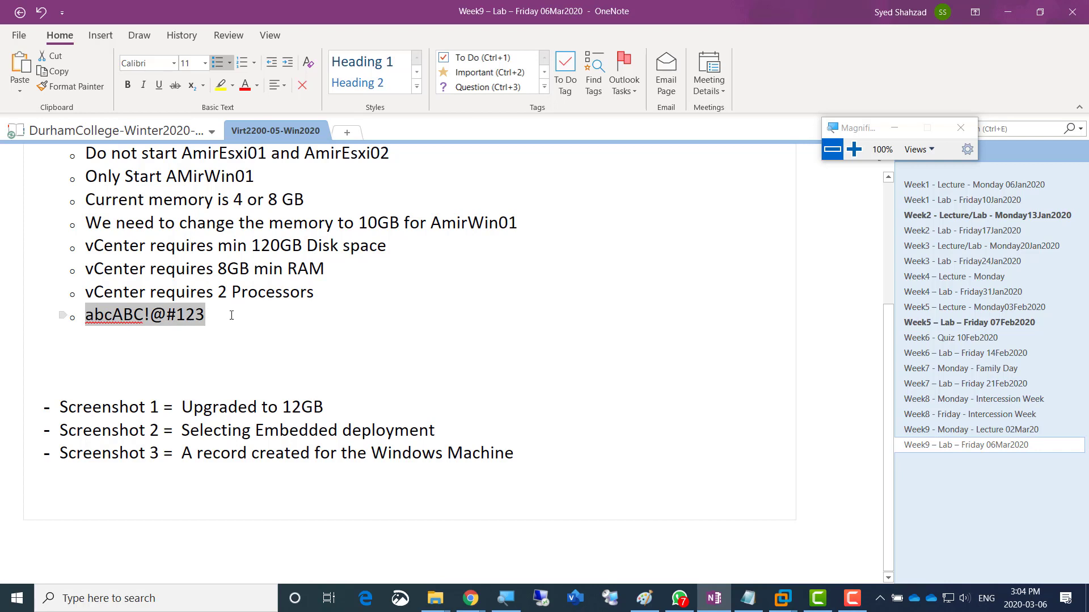
{"action": "left_click", "coordinate": [155, 333]}
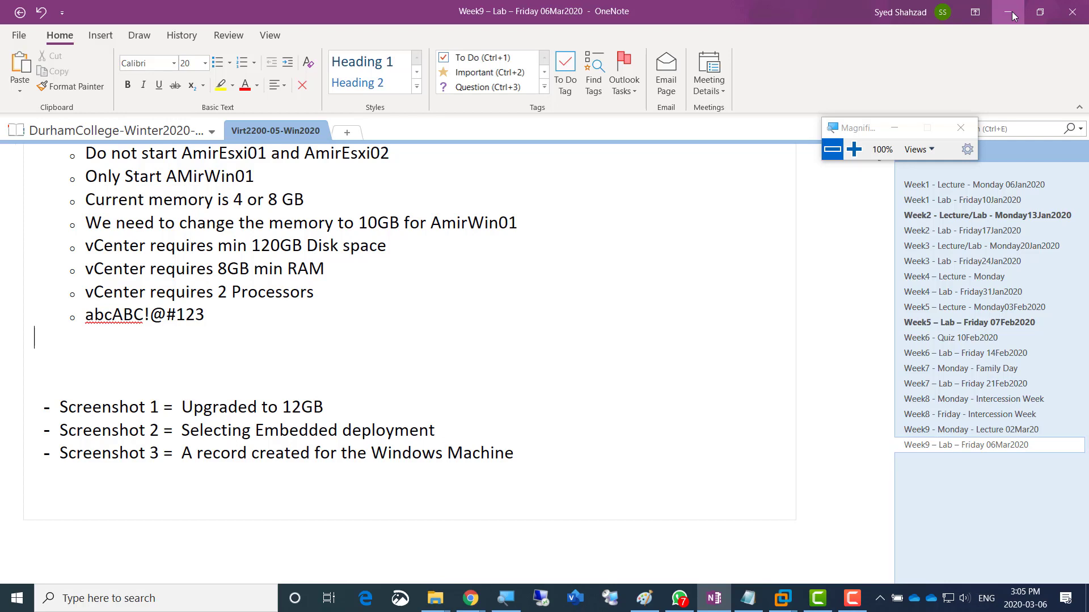
{"action": "left_click", "coordinate": [1009, 12]}
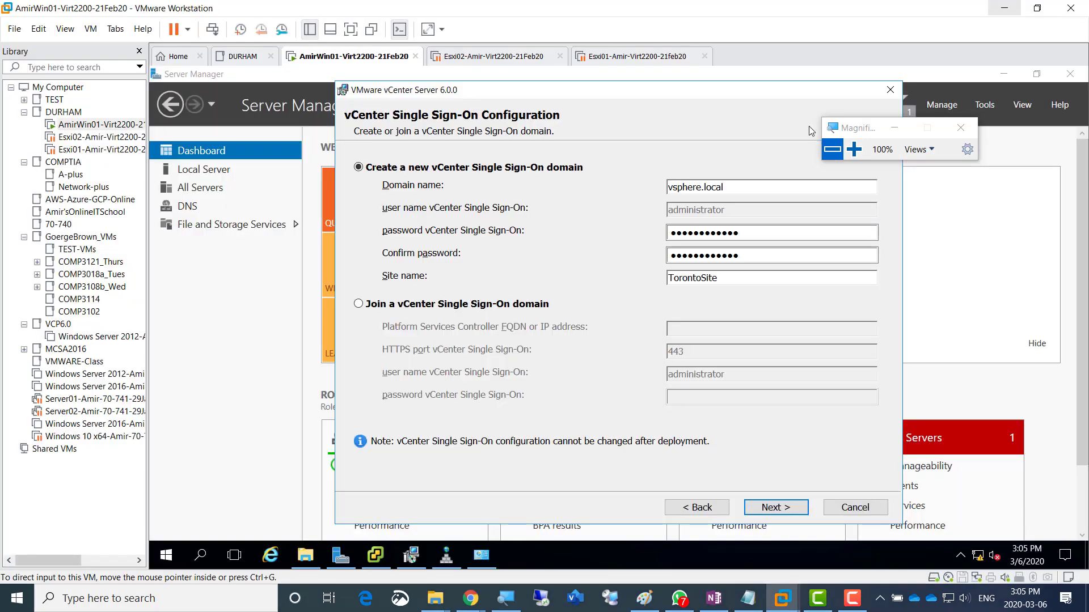
- Zoom to 150% and continue from Single Sign-On to the Service Account page
{"action": "left_click", "coordinate": [854, 161]}
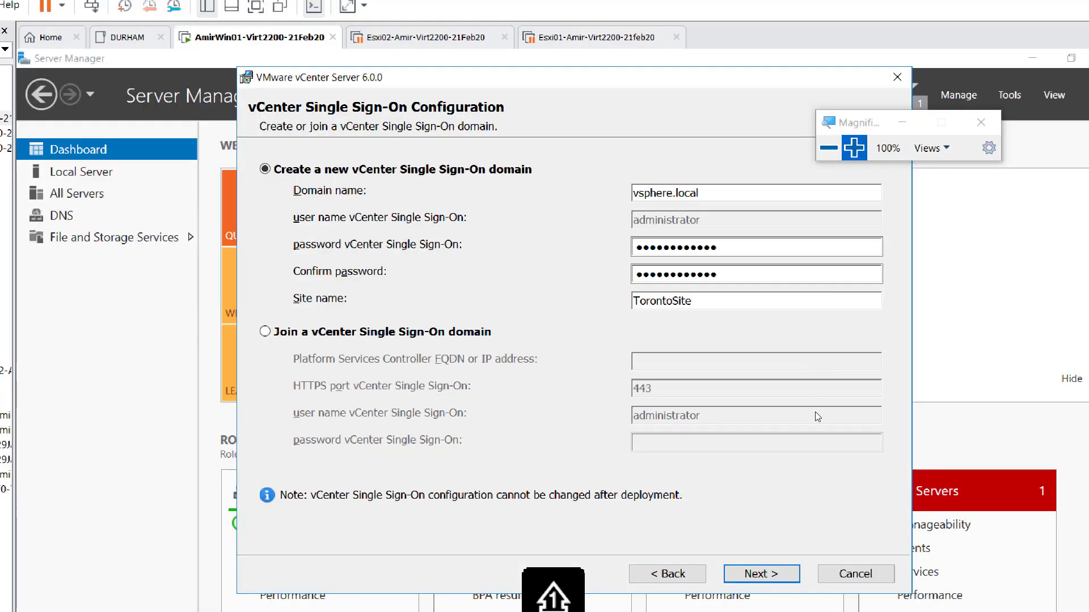
{"action": "left_click", "coordinate": [776, 507]}
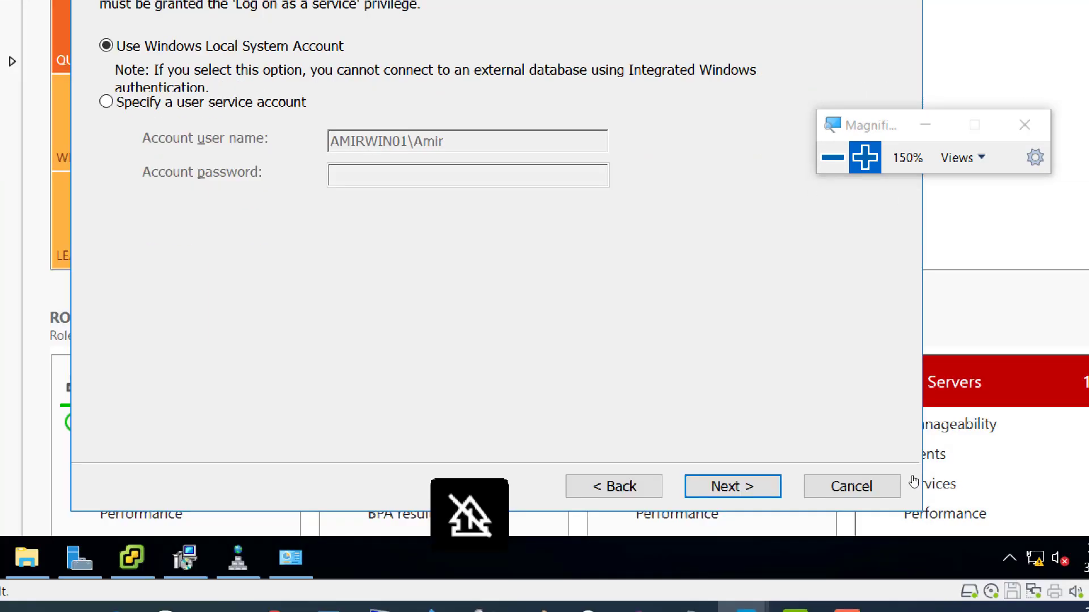
- Keep Windows Local System Account and continue to Database Settings
{"action": "left_click", "coordinate": [783, 509]}
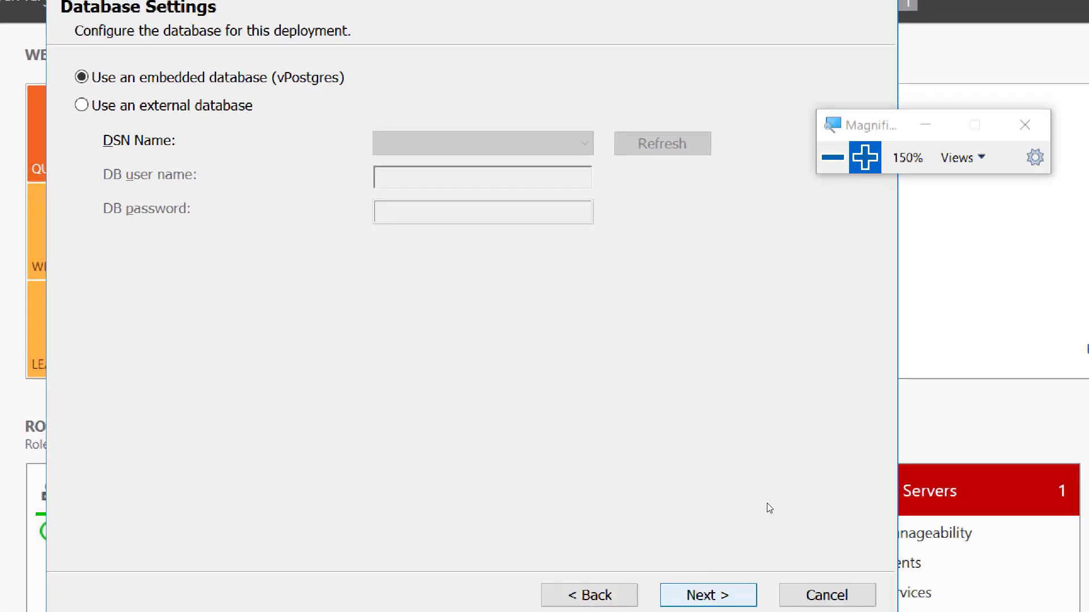
- Accept the embedded vPostgres database and continue
{"action": "key", "text": "Return"}
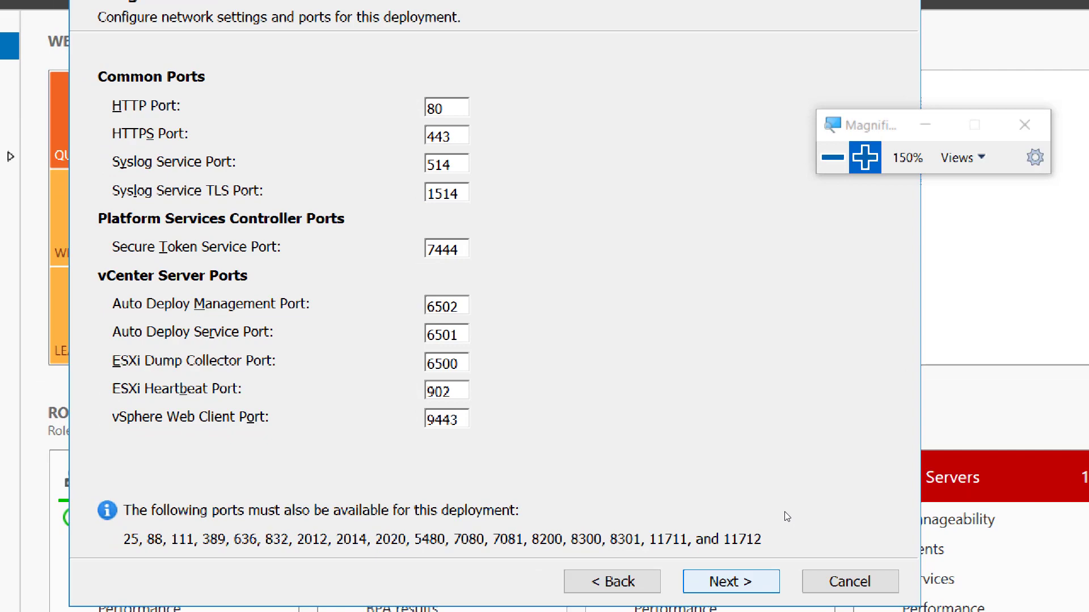
- Keep the default vCenter ports (HTTP 80, HTTPS 443, Web Client 9443) and continue
{"action": "key", "text": "Return"}
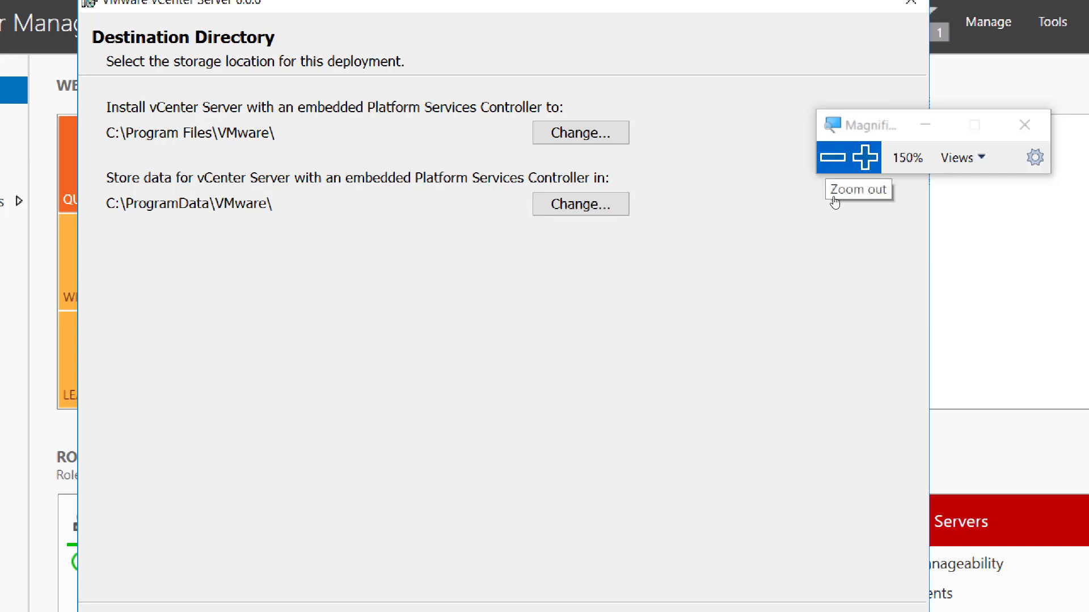
- Keep the C:\Program Files\VMware\ and C:\ProgramData\VMware\ destination folders and continue
{"action": "left_click", "coordinate": [832, 164]}
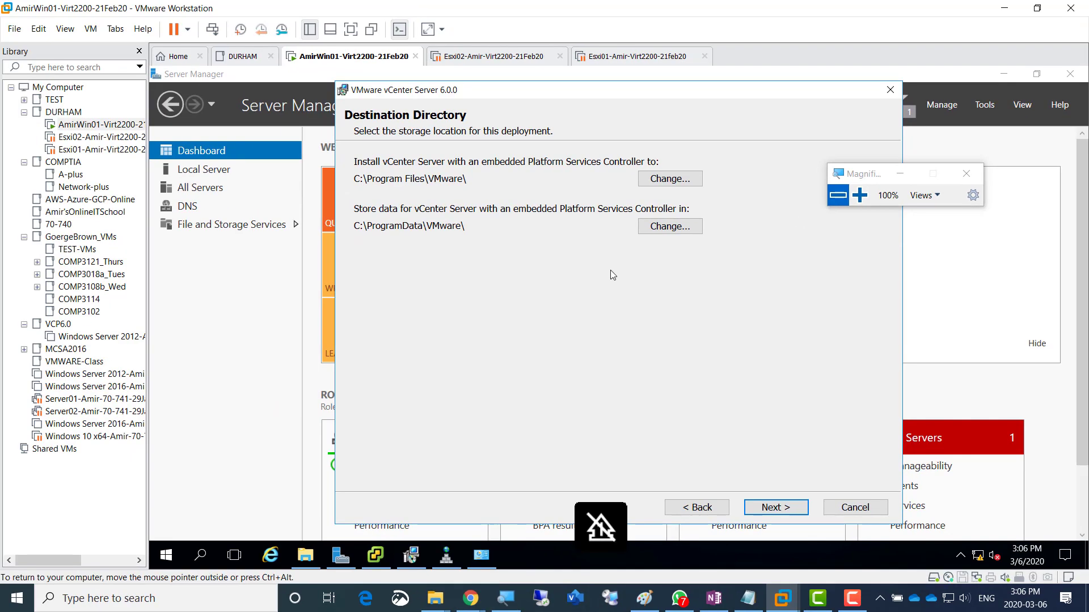
{"action": "left_click", "coordinate": [859, 196]}
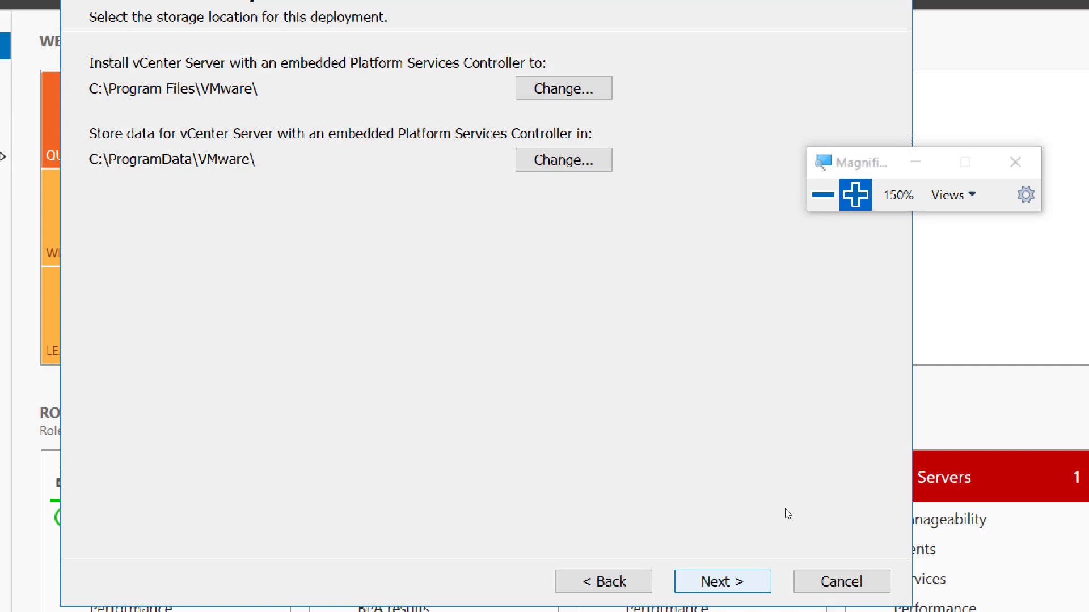
{"action": "key", "text": "Return"}
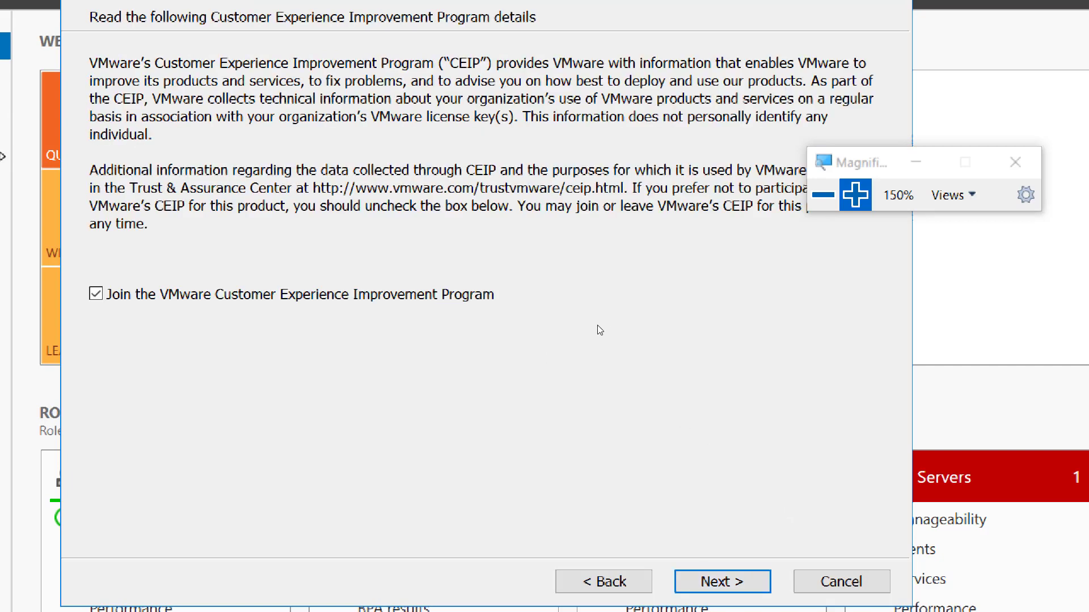
- Untick 'Join the VMware Customer Experience Improvement Program' and go on to Ready to install
{"action": "left_click", "coordinate": [424, 316]}
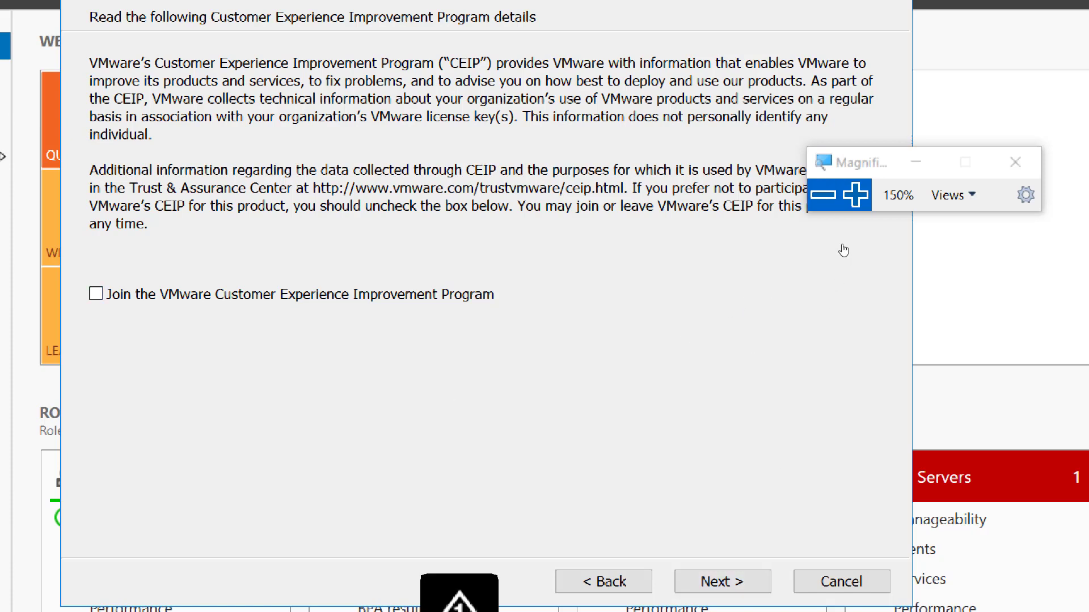
{"action": "left_click", "coordinate": [823, 194]}
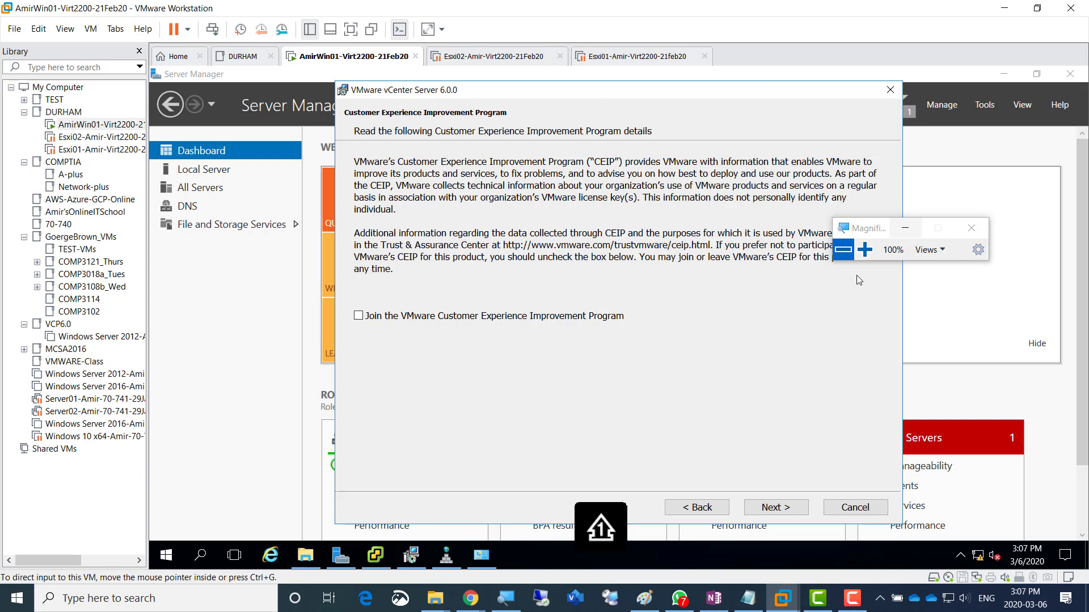
{"action": "left_click_drag", "start_coordinate": [866, 237], "coordinate": [719, 163]}
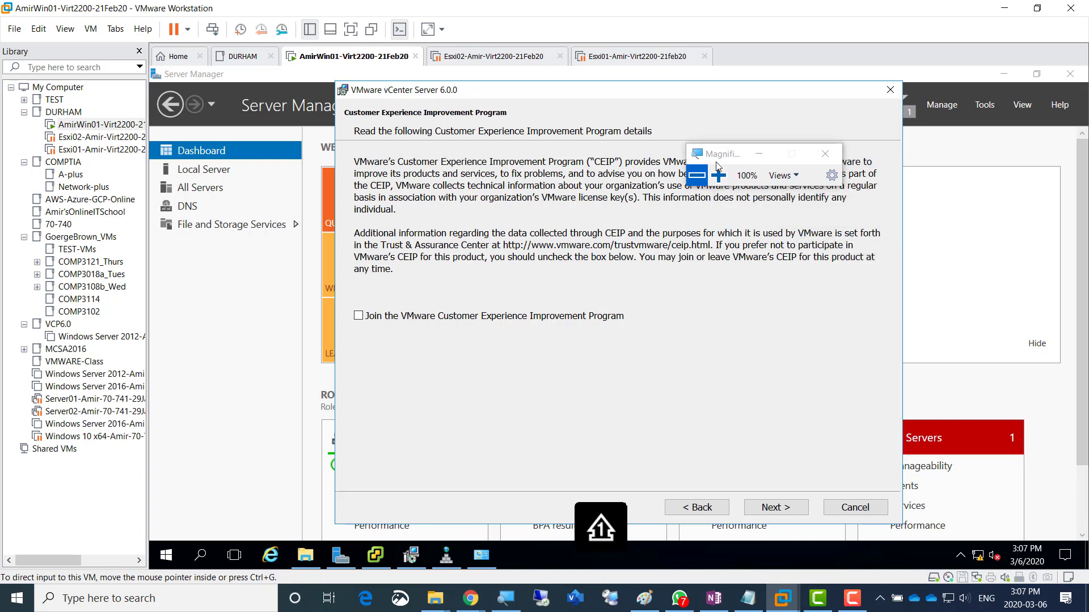
{"action": "left_click", "coordinate": [786, 511]}
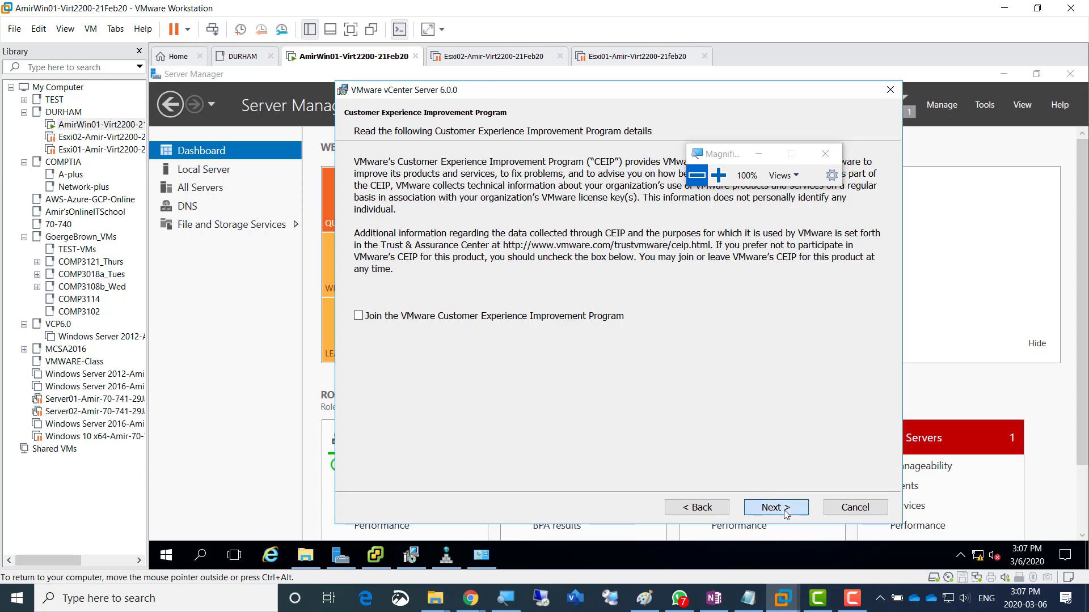
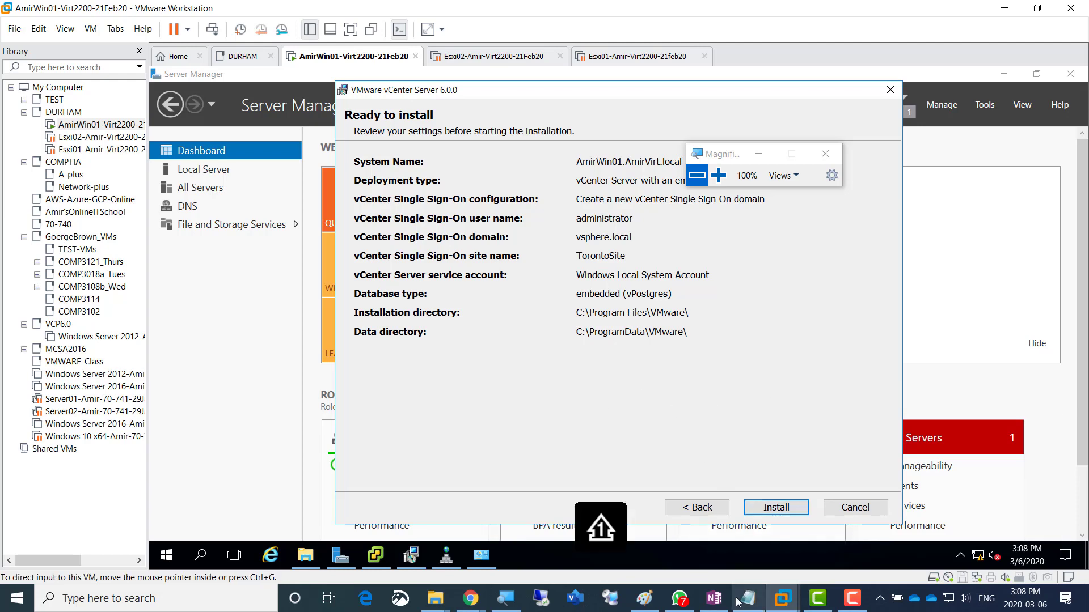
- Start the vCenter Server 6.0.0 installation in the VM, then return to the OneNote lab notes
{"action": "left_click", "coordinate": [712, 604]}
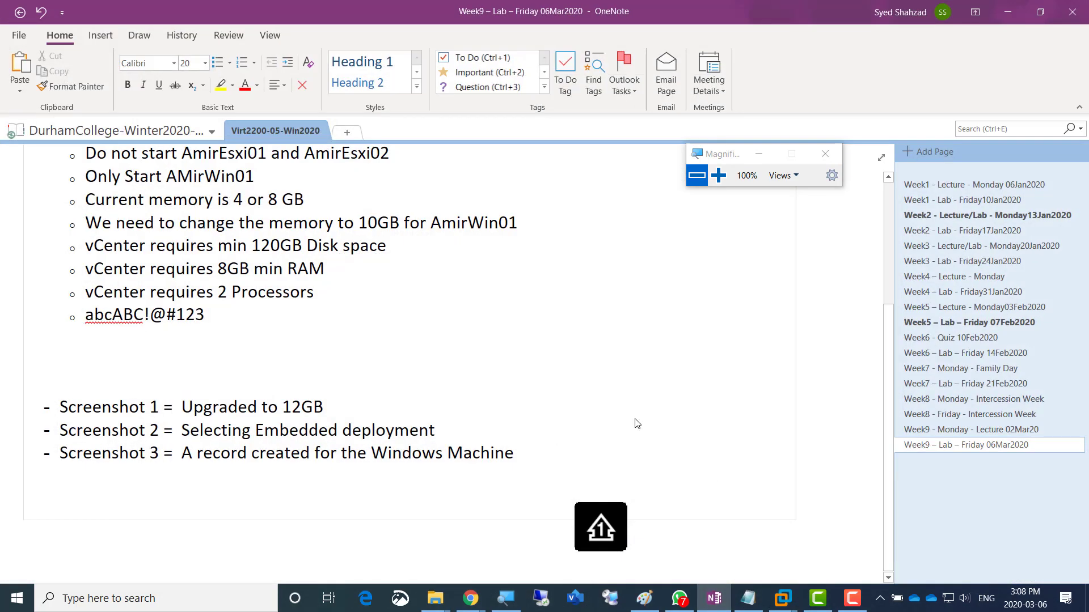
{"action": "key", "text": "alt+Tab"}
{"action": "left_click", "coordinate": [775, 507]}
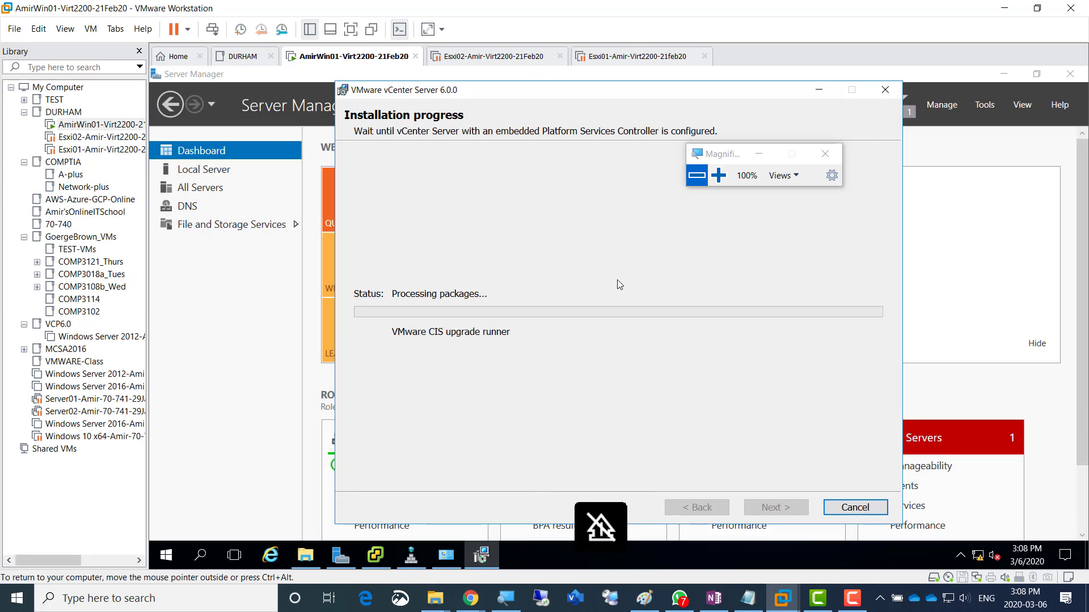
{"action": "key", "text": "alt+Tab"}
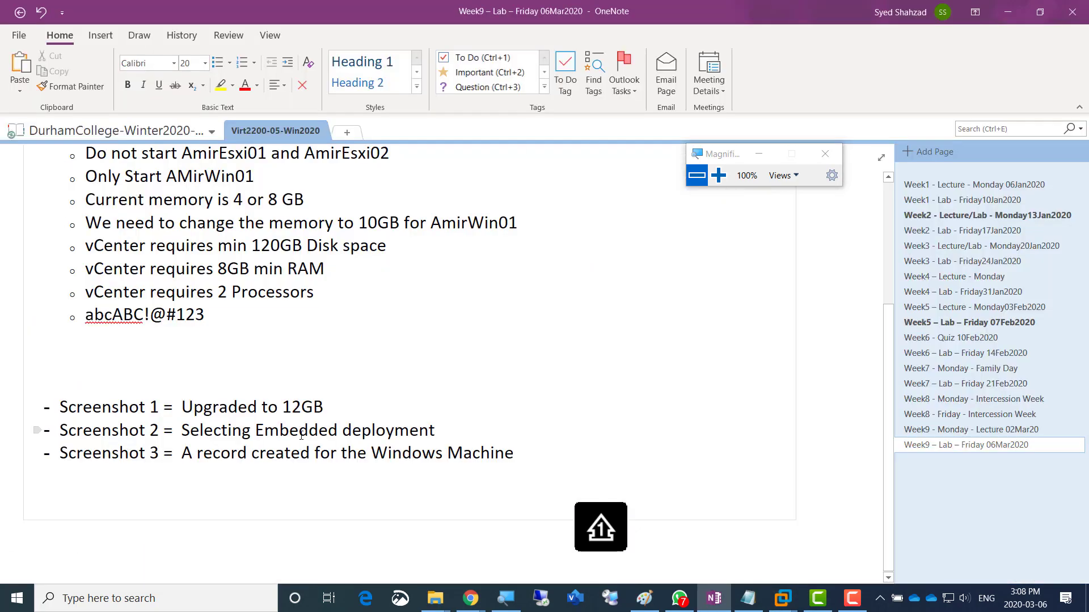
- Duplicate the Screenshot 3 line and edit the copy to read 'Screenshot 4 = Summary of Install'
{"action": "left_click", "coordinate": [523, 454]}
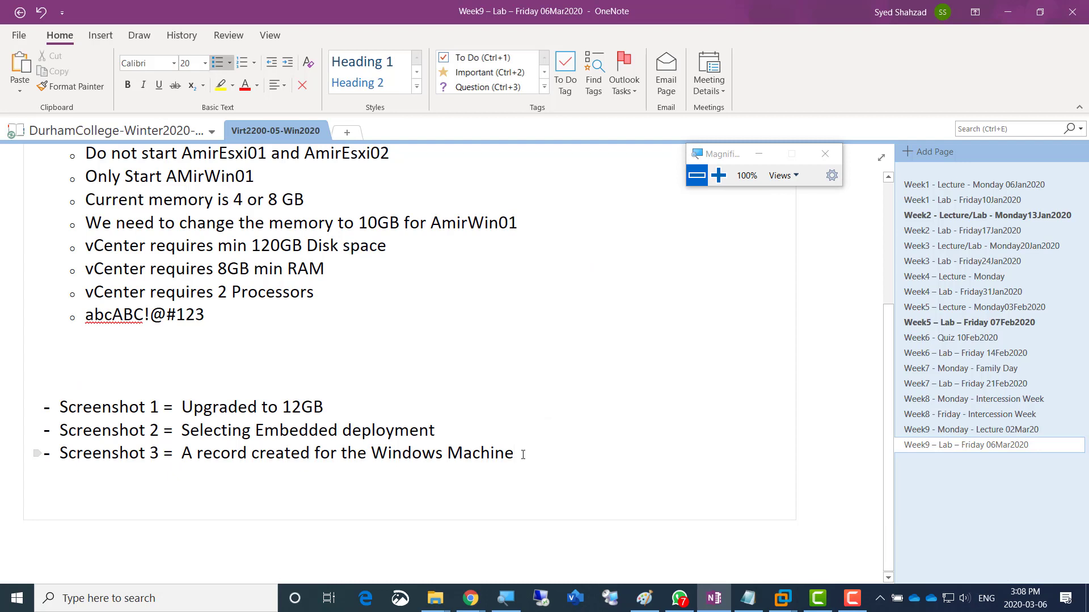
{"action": "triple_click", "coordinate": [523, 454]}
{"action": "key", "text": "ctrl+c"}
{"action": "left_click", "coordinate": [523, 454]}
{"action": "key", "text": "Return"}
{"action": "key", "text": "ctrl+v"}
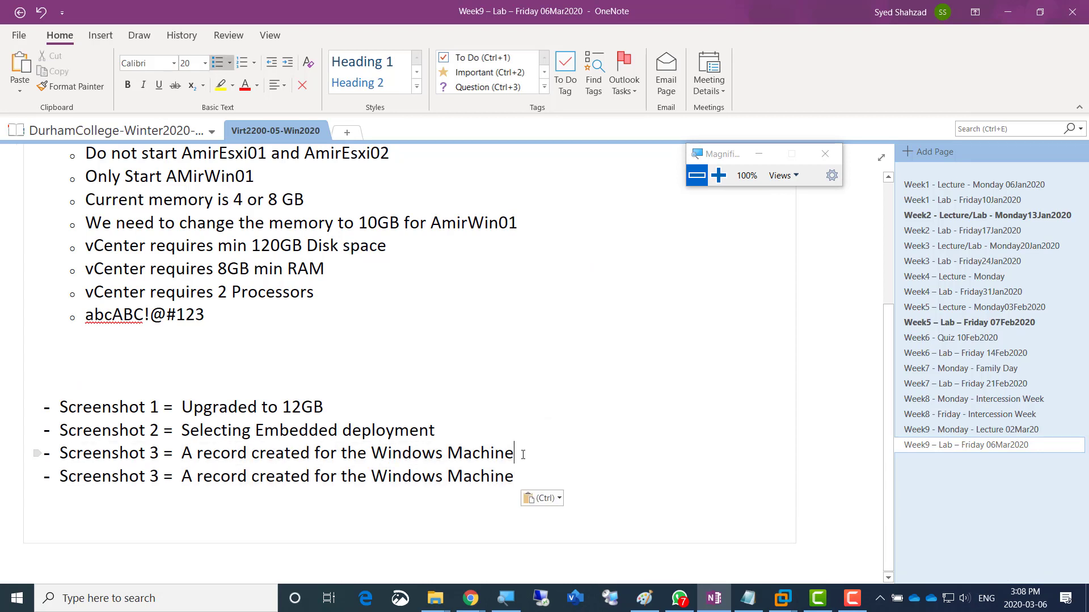
{"action": "key", "text": "Home"}
{"action": "key", "text": "Right"}
{"action": "key", "text": "Right"}
{"action": "key", "text": "Right"}
{"action": "key", "text": "Right"}
{"action": "key", "text": "Right"}
{"action": "key", "text": "Right"}
{"action": "key", "text": "Right"}
{"action": "key", "text": "Right"}
{"action": "key", "text": "Right"}
{"action": "key", "text": "Right"}
{"action": "key", "text": "Right"}
{"action": "key", "text": "shift+Right"}
{"action": "type", "text": "4"}
{"action": "key", "text": "Right"}
{"action": "key", "text": "Right"}
{"action": "key", "text": "Right"}
{"action": "key", "text": "ctrl+shift+Right"}
{"action": "key", "text": "ctrl+shift+Right"}
{"action": "key", "text": "ctrl+shift+Right"}
{"action": "key", "text": "ctrl+shift+Right"}
{"action": "key", "text": "ctrl+shift+Right"}
{"action": "key", "text": "ctrl+shift+Right"}
{"action": "key", "text": "ctrl+shift+Right"}
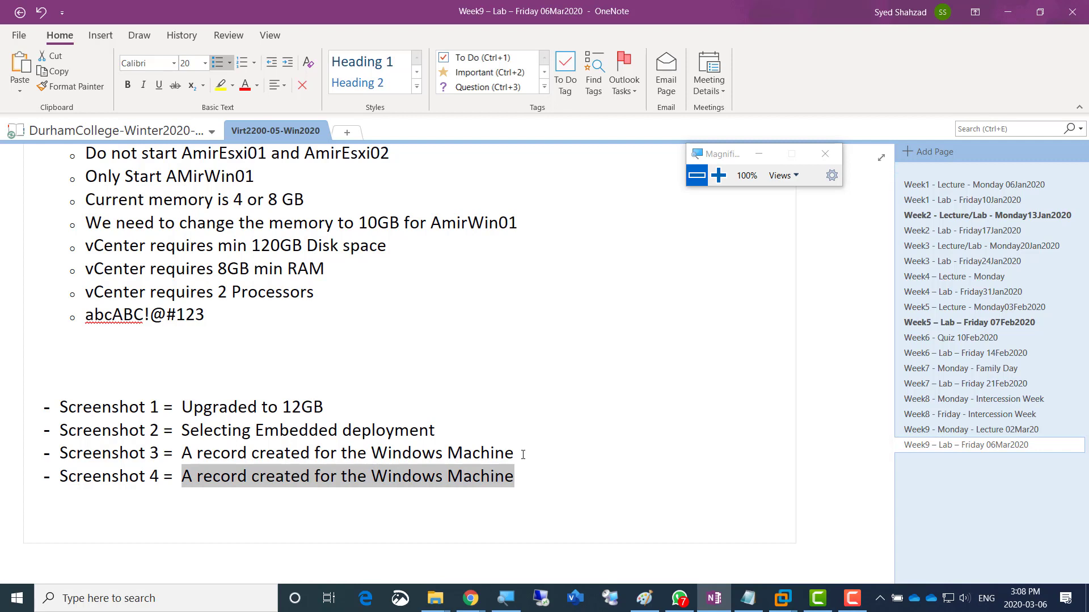
{"action": "type", "text": "Summary of "}
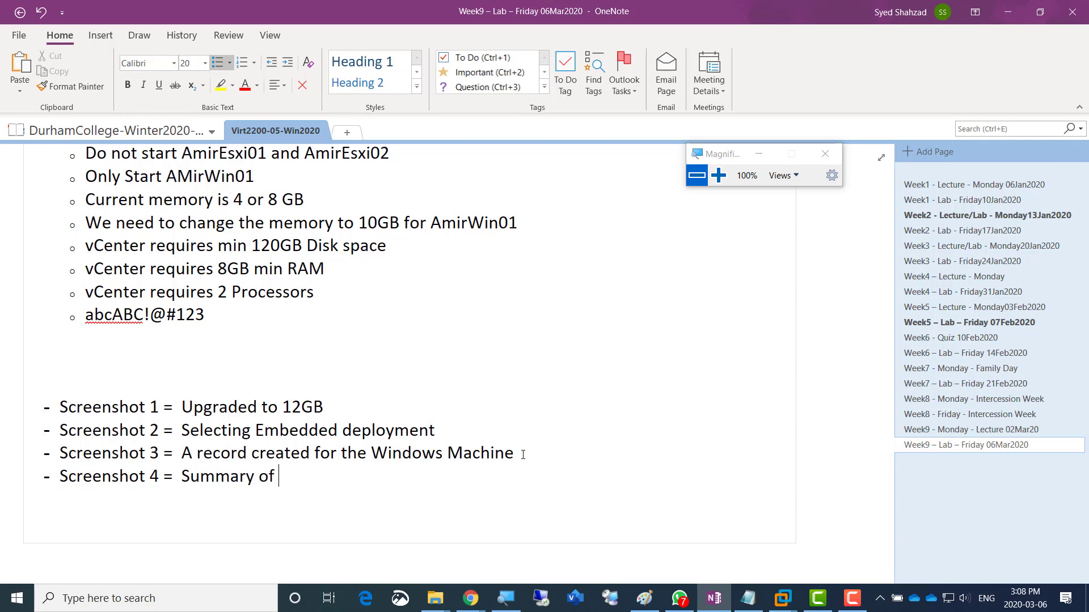
{"action": "type", "text": "Install"}
- Return to the AmirWin01 VM and open Server Manager's File and Storage Services Servers page
{"action": "mouse_move", "coordinate": [783, 598]}
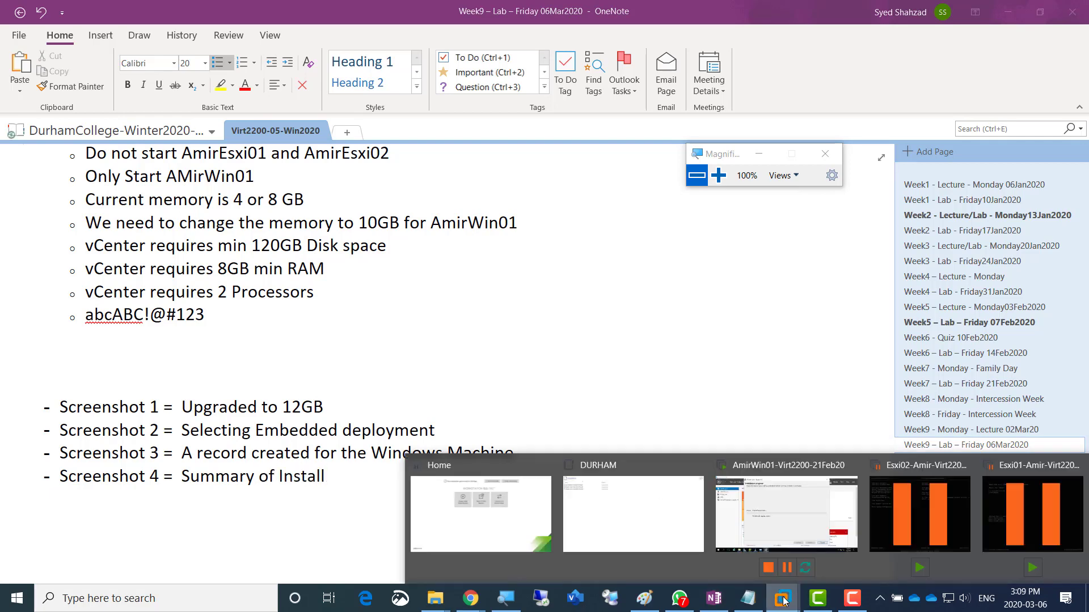
{"action": "left_click", "coordinate": [801, 527]}
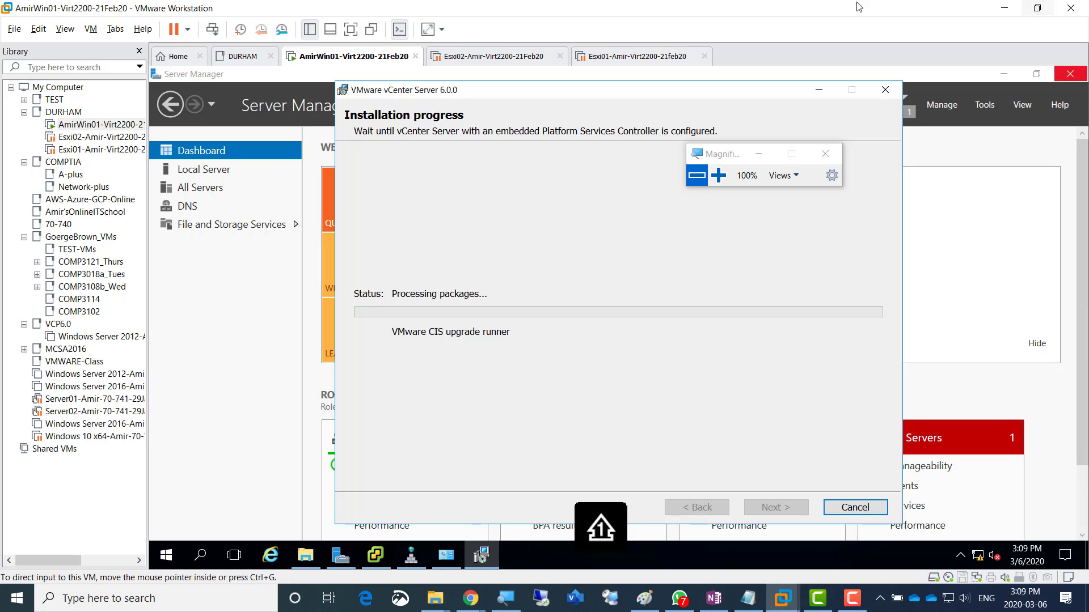
{"action": "key", "text": "alt+Tab"}
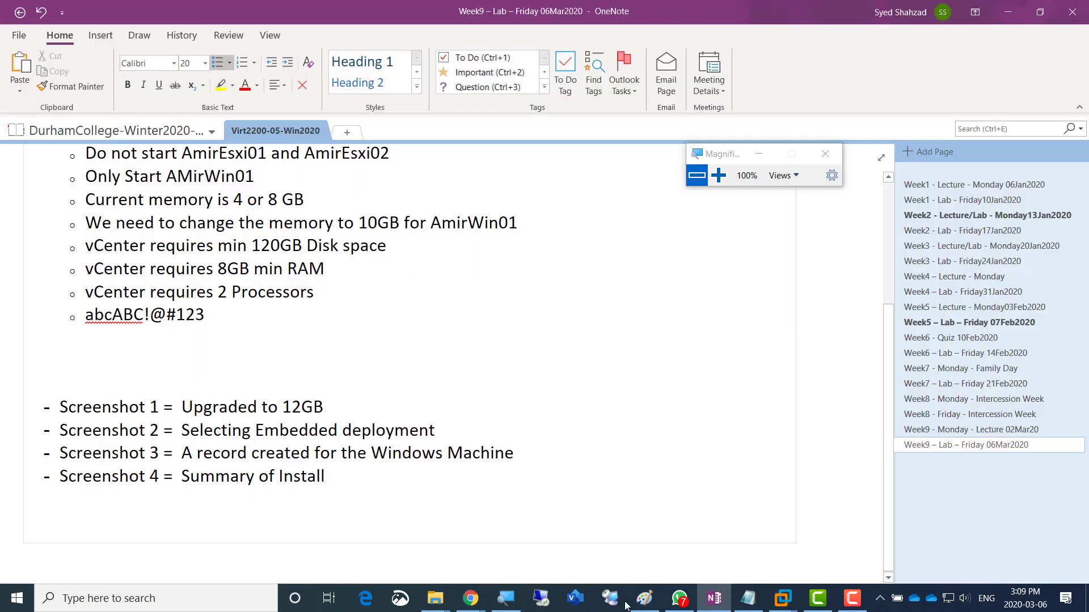
{"action": "mouse_move", "coordinate": [783, 607]}
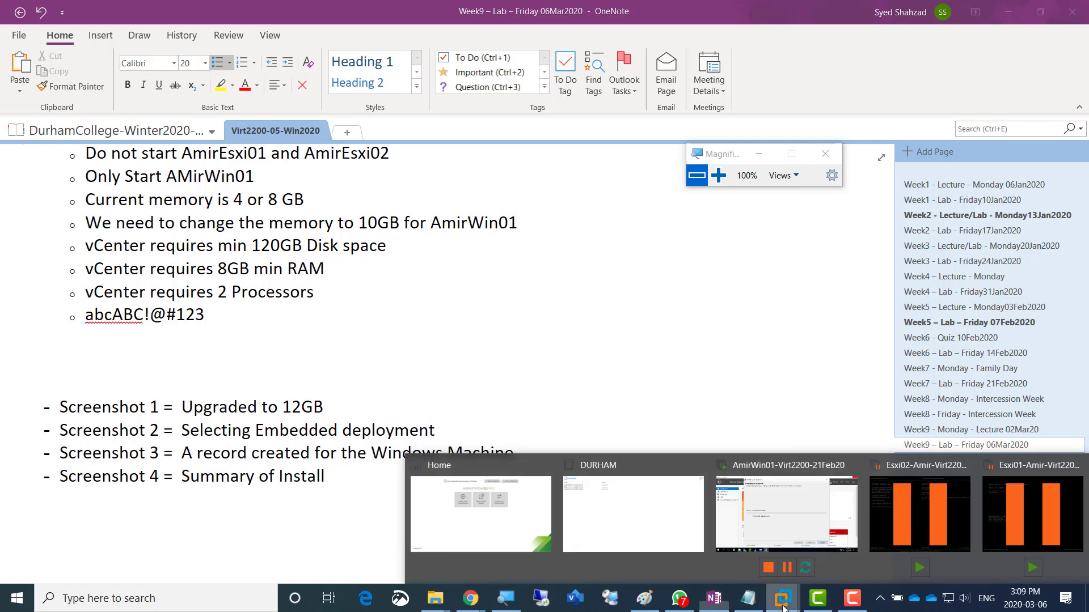
{"action": "left_click", "coordinate": [758, 513]}
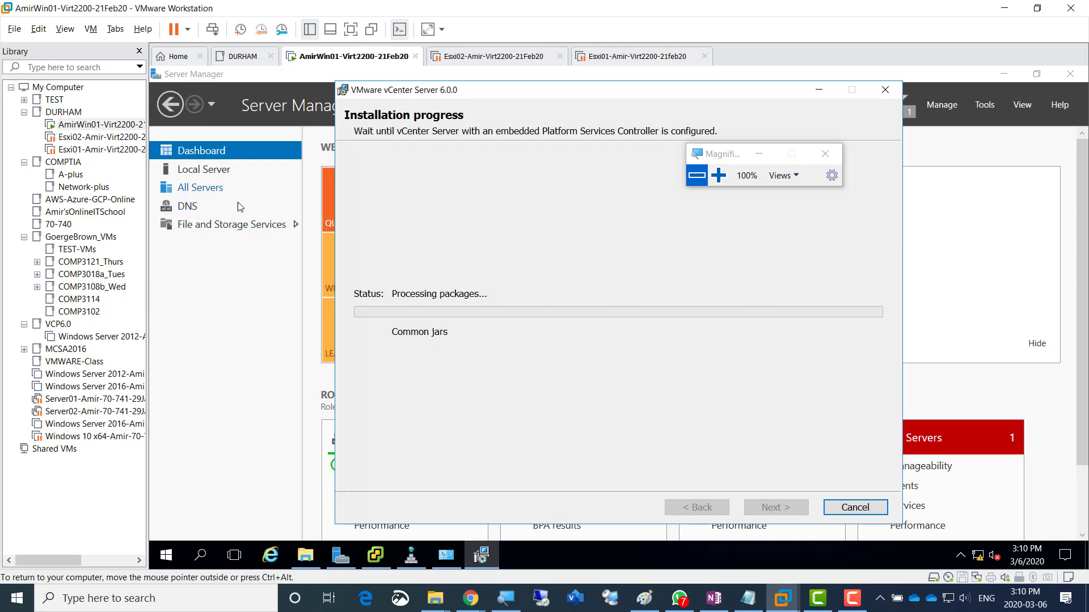
{"action": "left_click", "coordinate": [231, 230]}
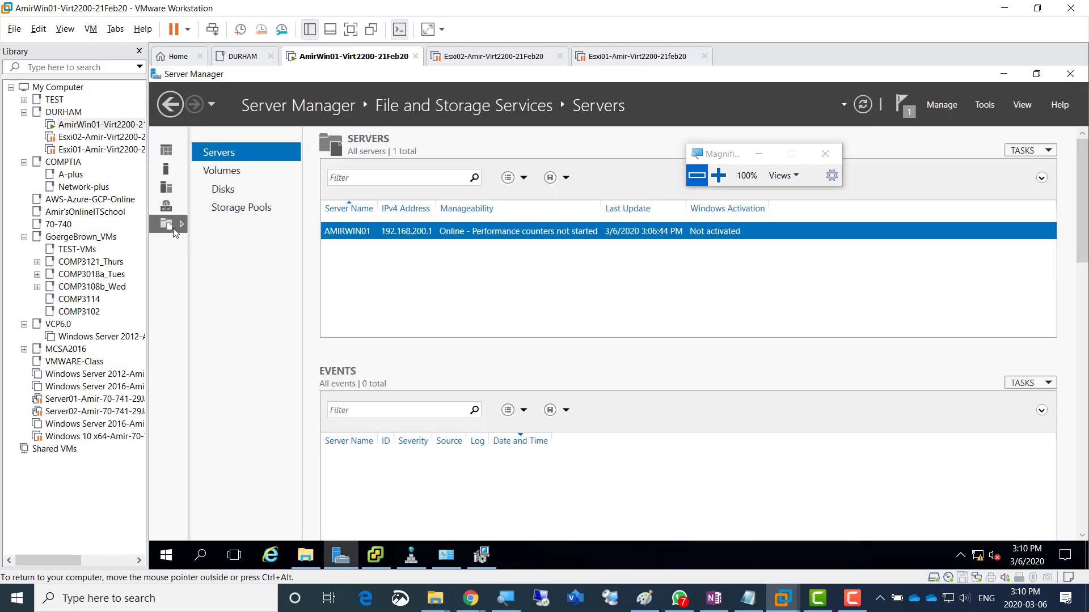
- Go back to the Server Manager dashboard, check the vCenter installer's progress, then switch to OneNote
{"action": "left_click", "coordinate": [167, 154]}
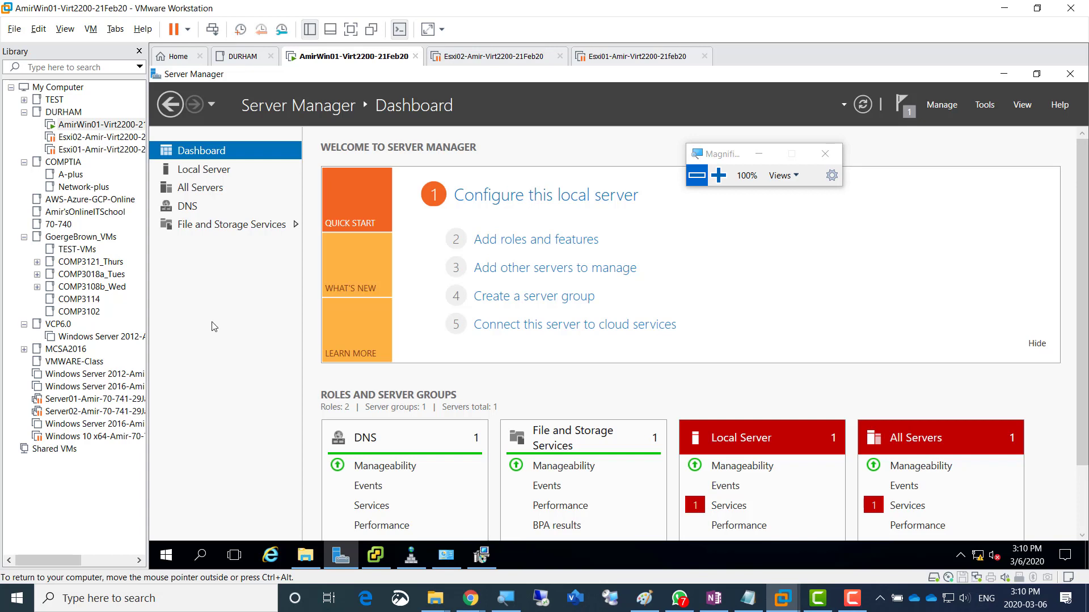
{"action": "left_click", "coordinate": [717, 605]}
{"action": "left_click", "coordinate": [726, 604]}
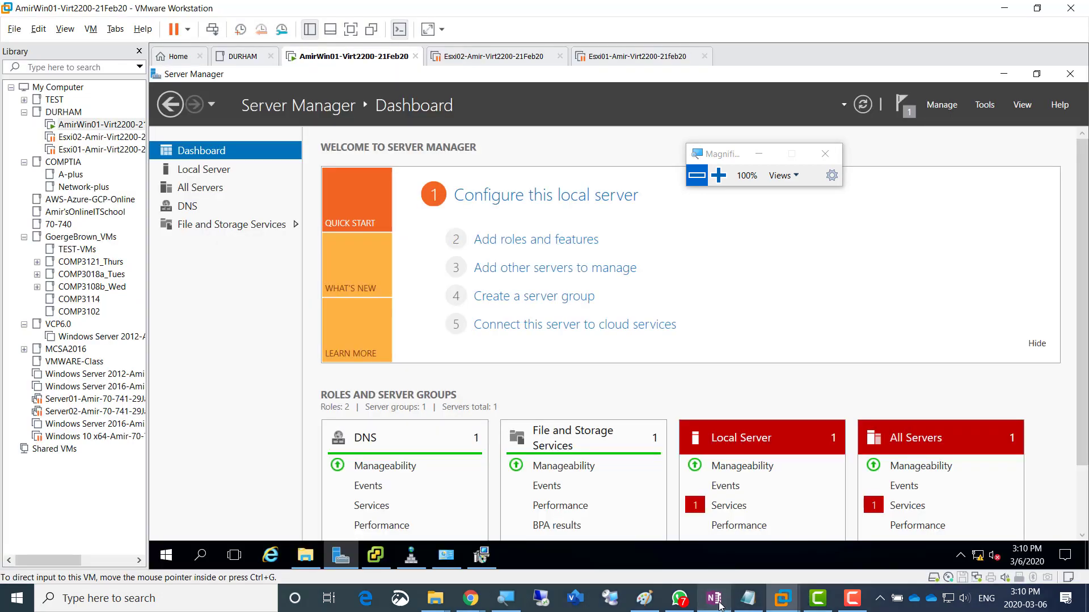
{"action": "left_click", "coordinate": [482, 555]}
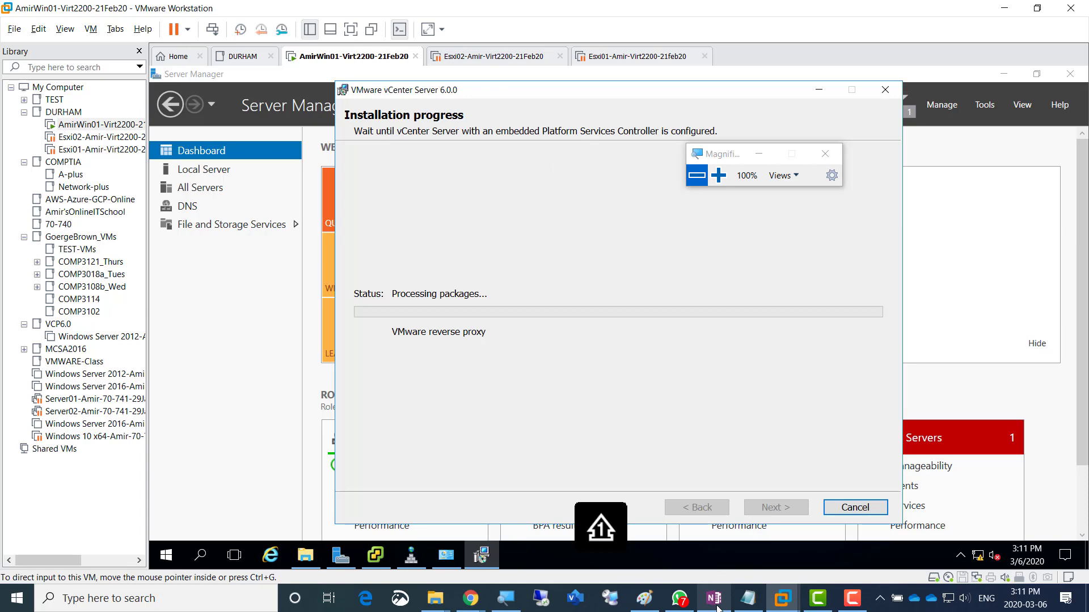
{"action": "mouse_move", "coordinate": [717, 609]}
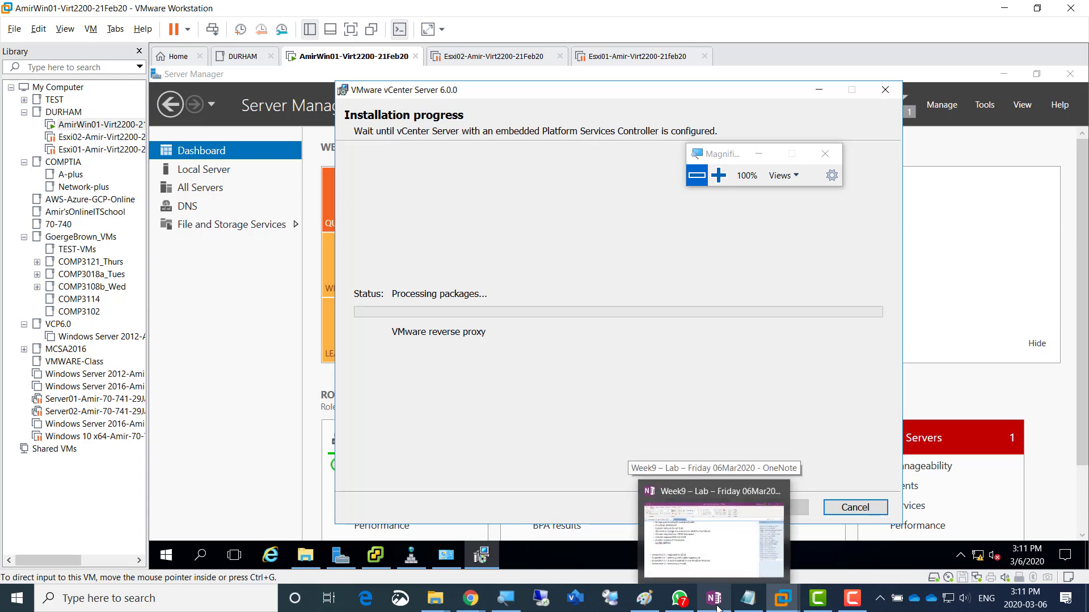
{"action": "left_click", "coordinate": [717, 609]}
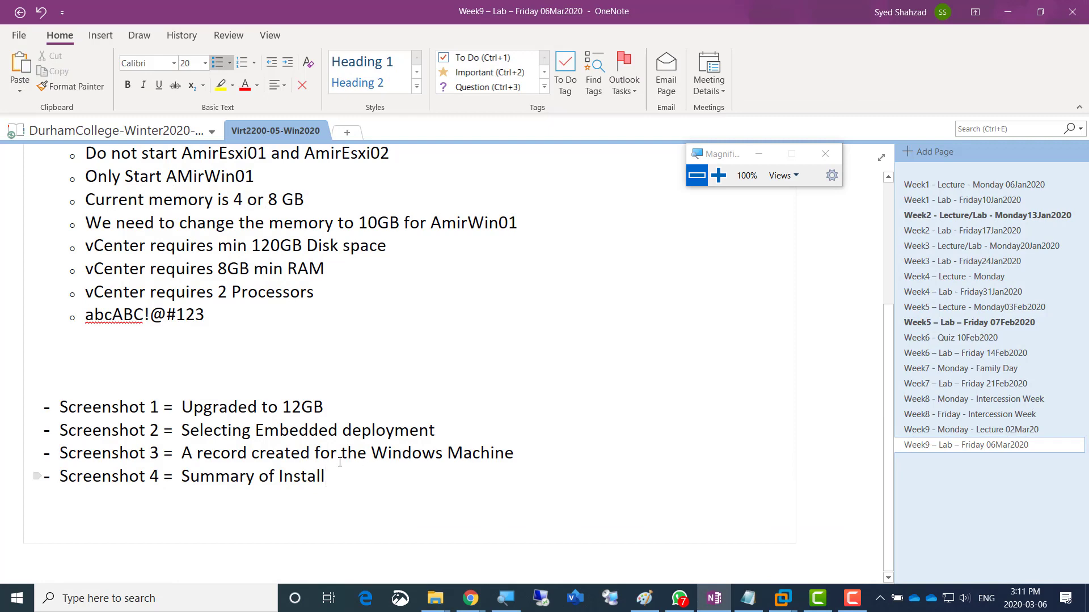
- Add bullets 'Installation of vCenter in Progress' and 'Lets setup the A records for our two Esxi Hypervisors'
{"action": "scroll", "coordinate": [306, 331], "scroll_direction": "up", "scroll_amount": 3}
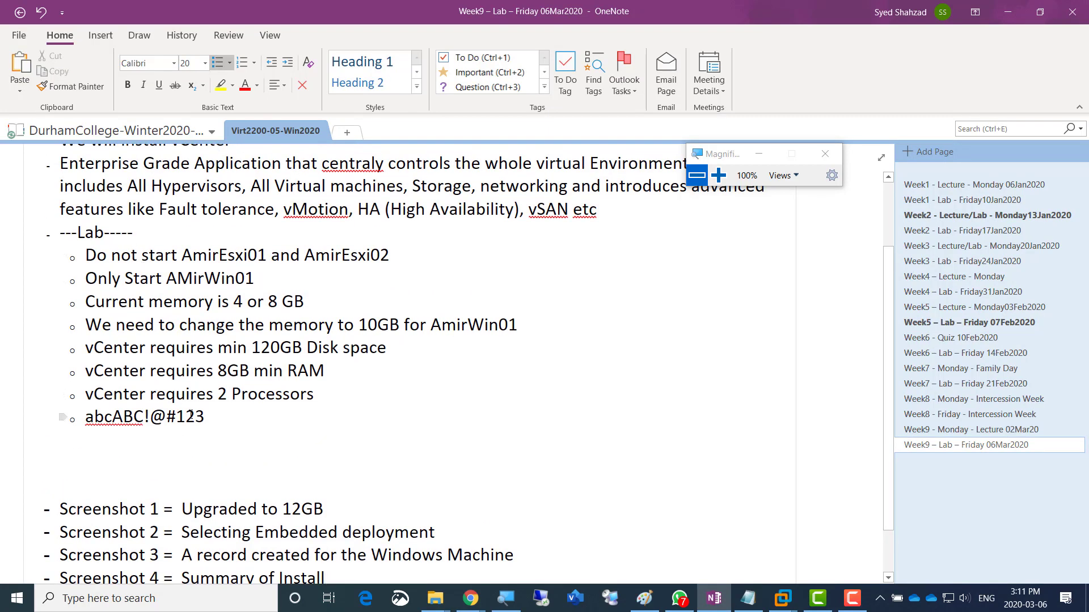
{"action": "key", "text": "Return"}
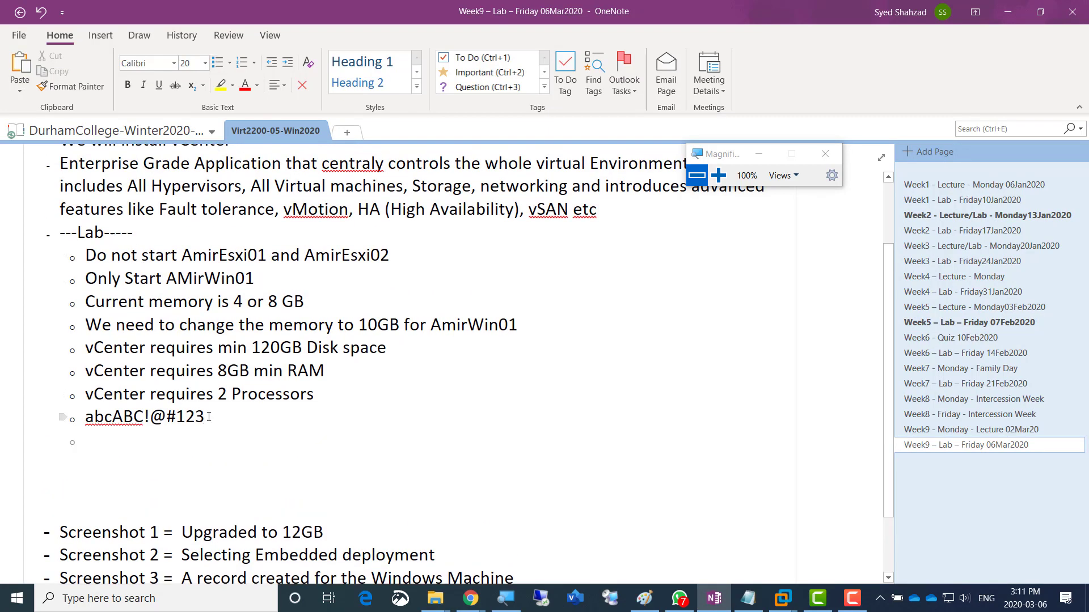
{"action": "type", "text": "Installation o"}
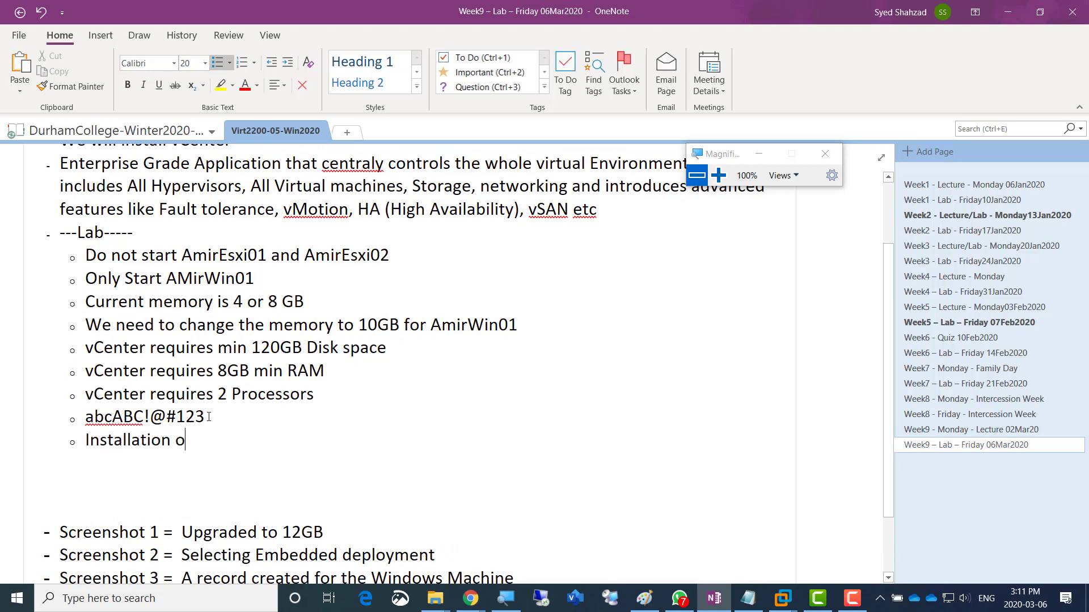
{"action": "type", "text": "f vCenter in Pro"}
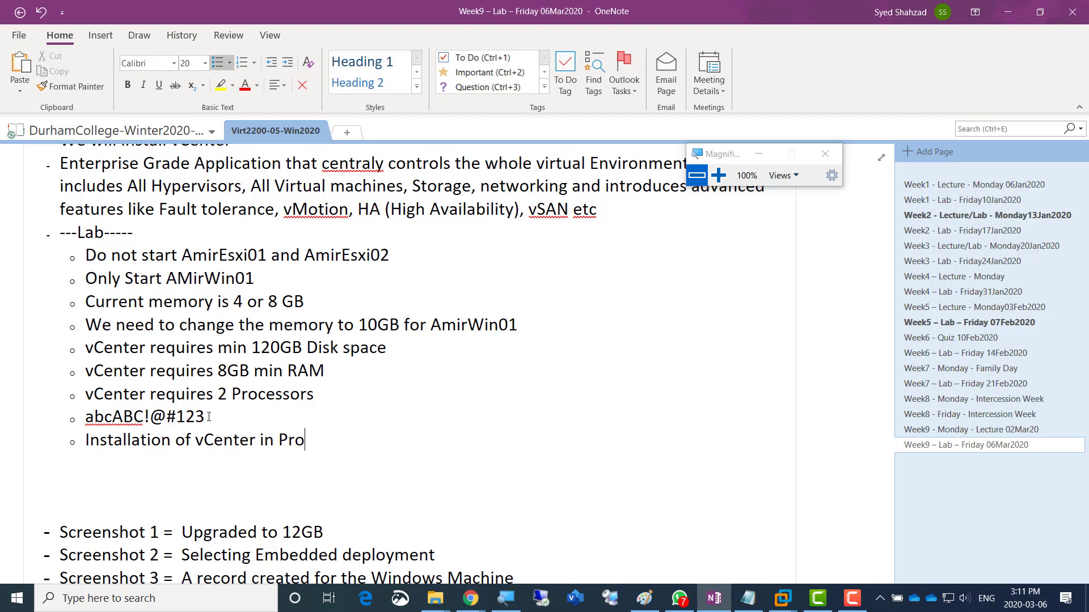
{"action": "type", "text": "gress"}
{"action": "key", "text": "Return"}
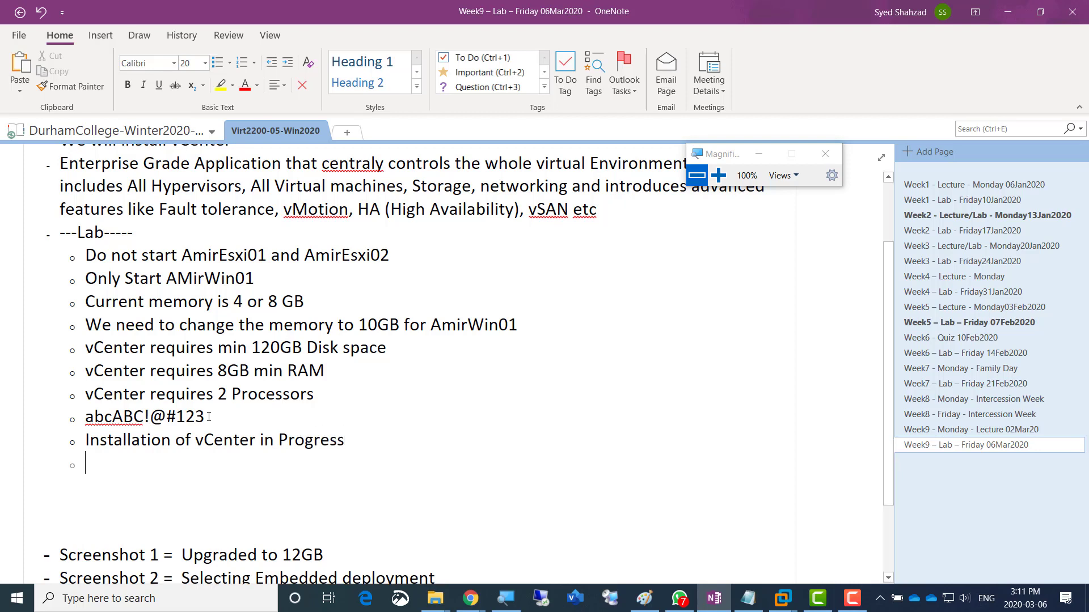
{"action": "type", "text": "Lets s"}
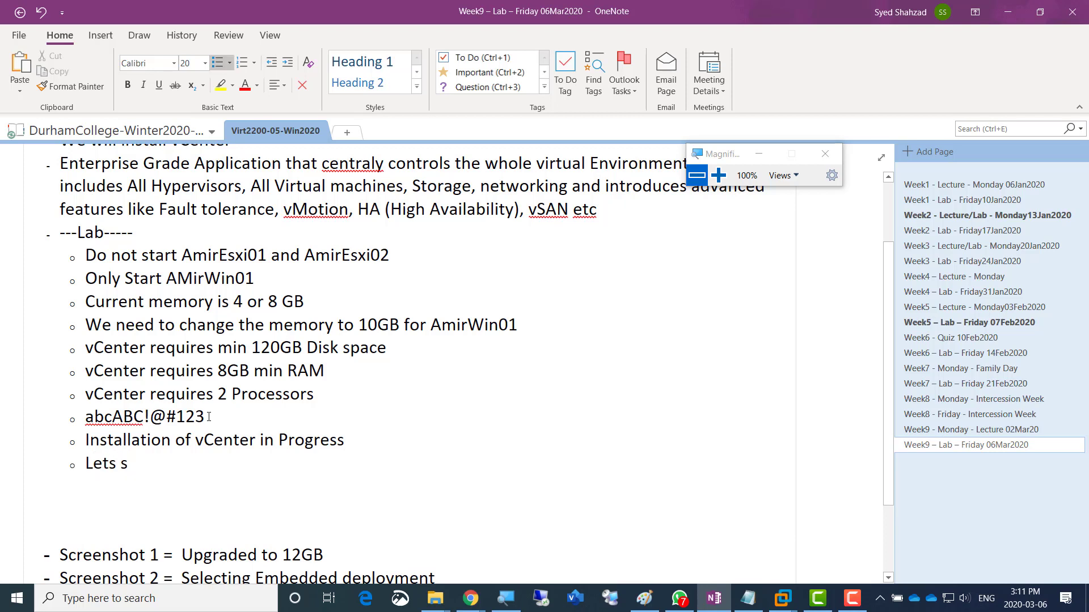
{"action": "type", "text": "etup the "}
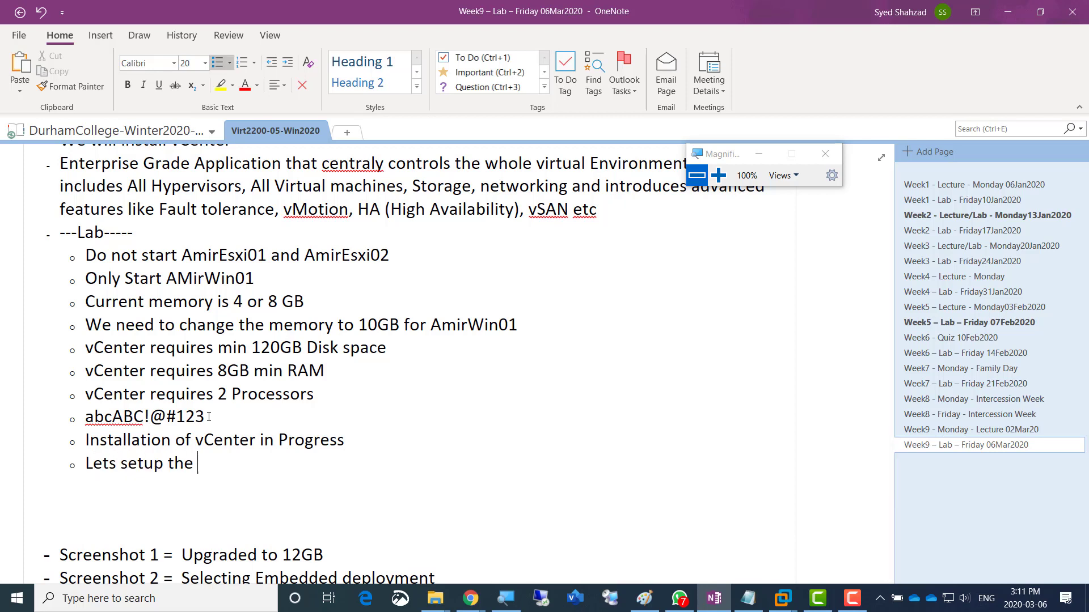
{"action": "type", "text": "A records for our two "}
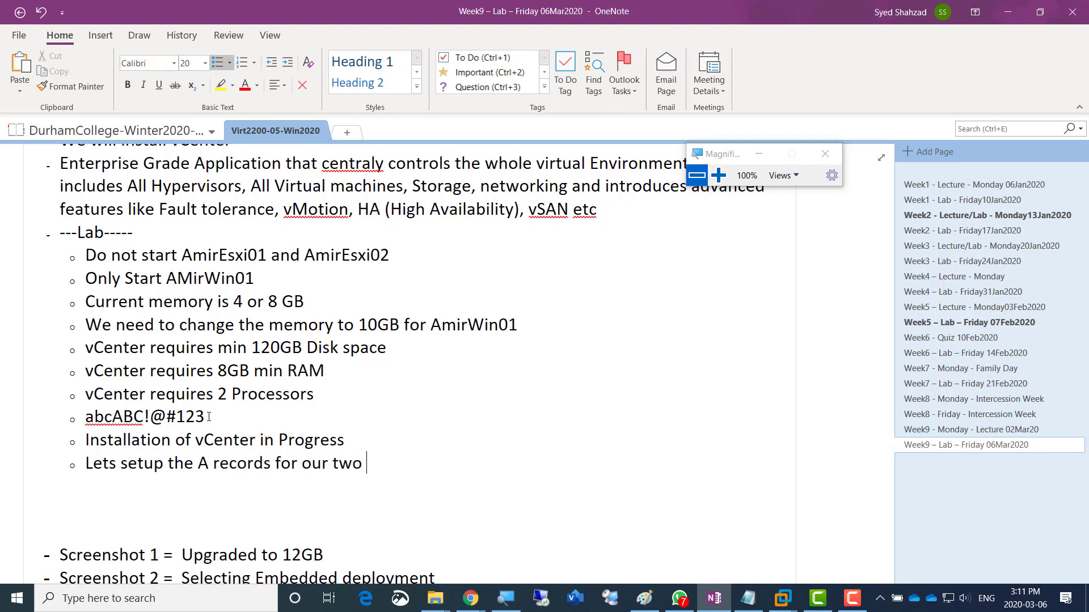
{"action": "type", "text": "Esxi Hyp"}
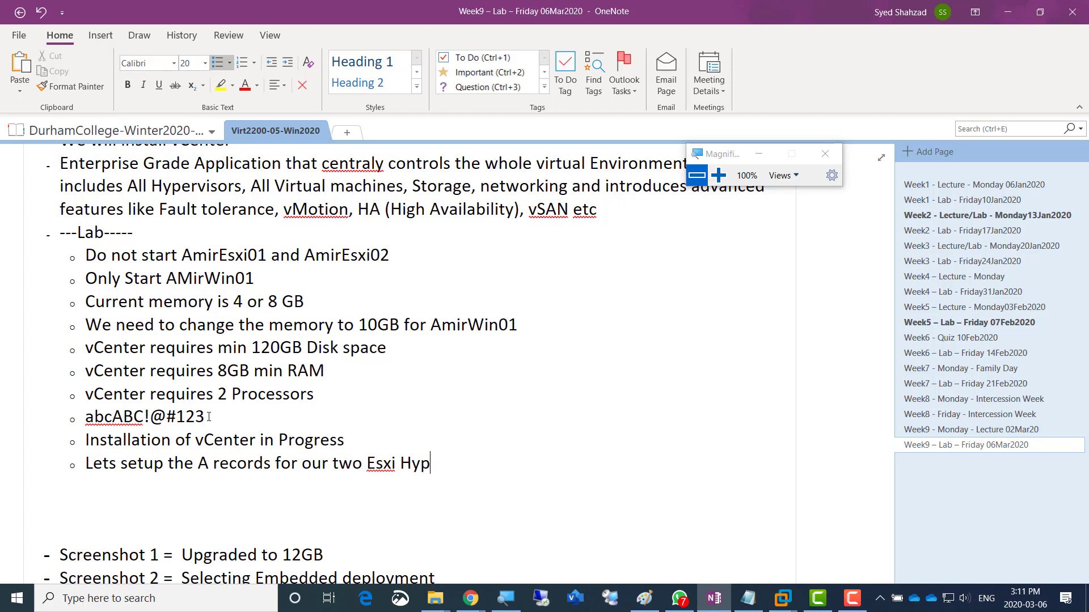
{"action": "type", "text": "ervisors"}
- Add the bullet 'Lets Setup our Software SAN on AmirWin01', correcting San to SAN
{"action": "key", "text": "Return"}
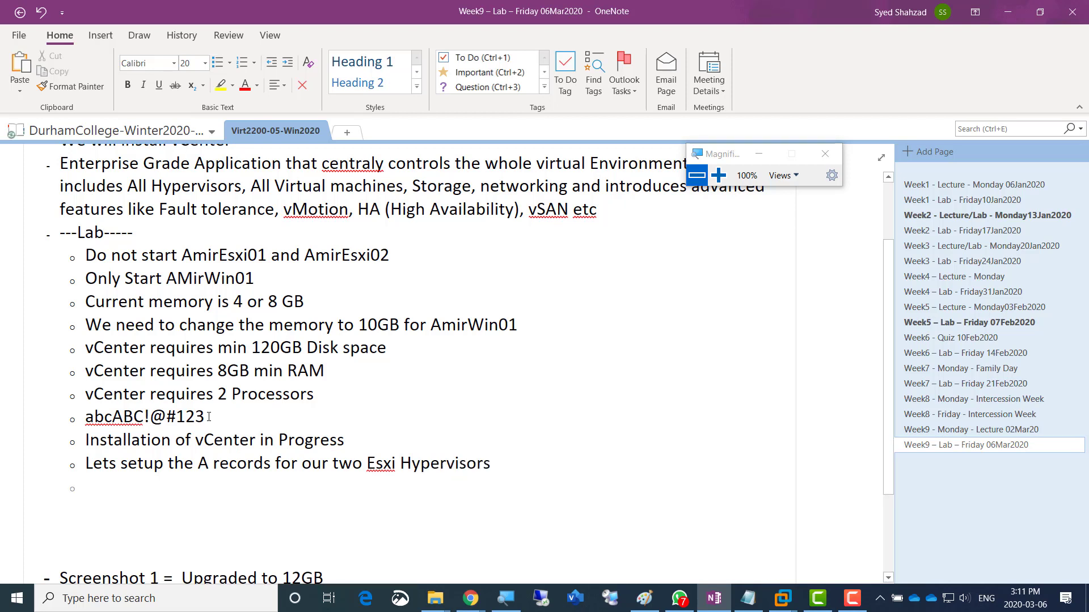
{"action": "type", "text": "Lets Set"}
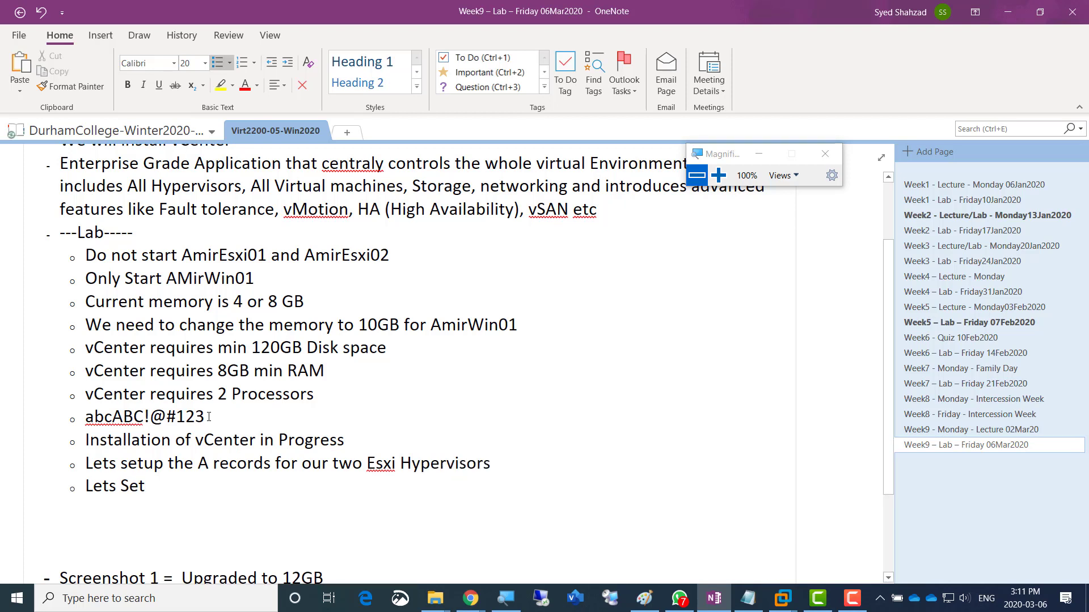
{"action": "type", "text": "up our S"}
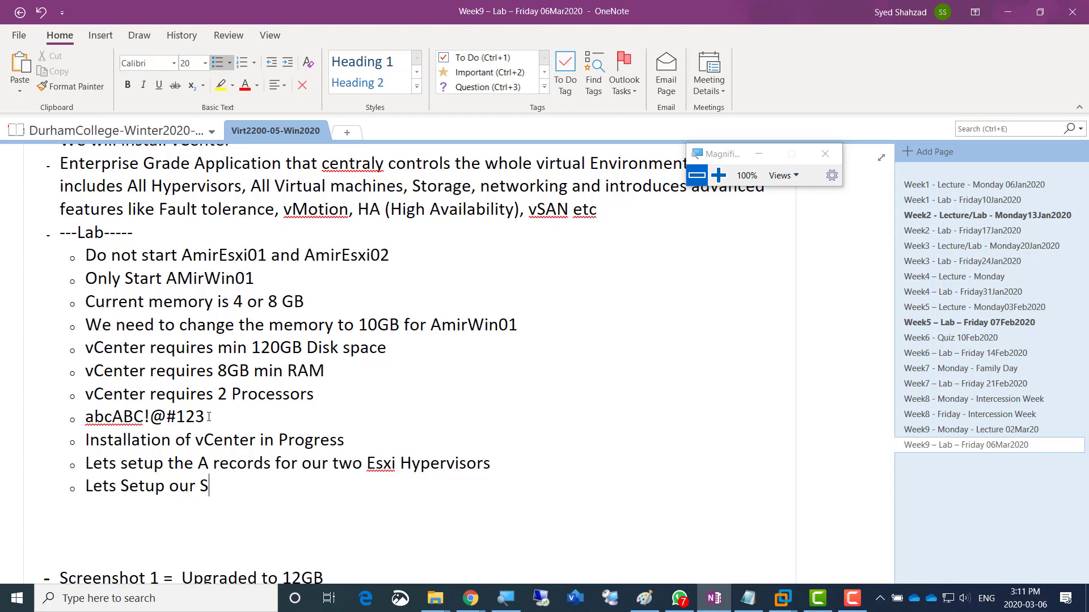
{"action": "type", "text": "oftware San "}
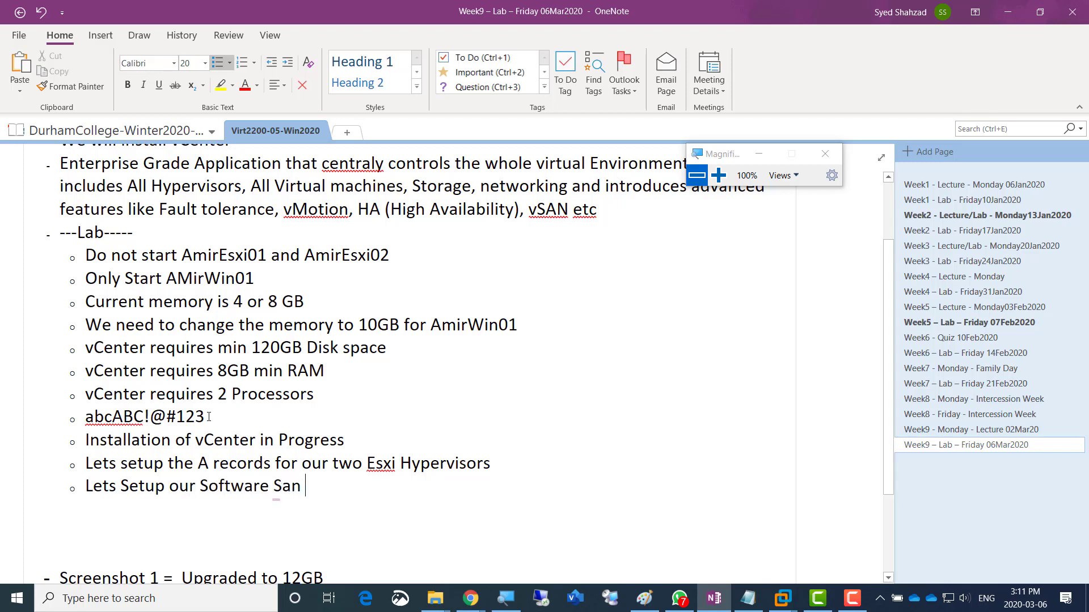
{"action": "type", "text": "on Amir"}
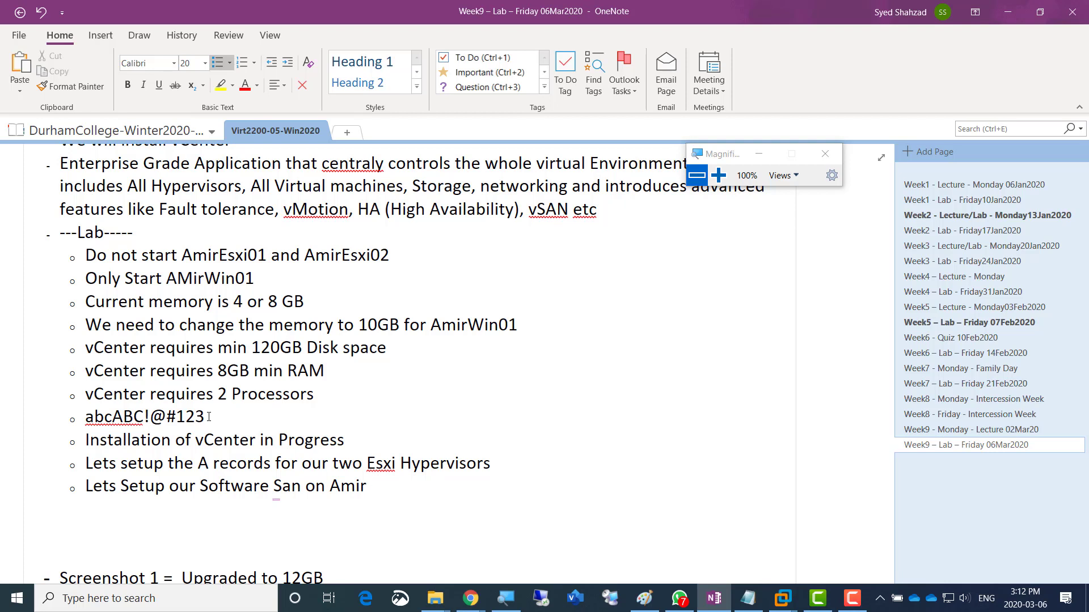
{"action": "key", "text": "Left"}
{"action": "key", "text": "Left"}
{"action": "key", "text": "Left"}
{"action": "key", "text": "Left"}
{"action": "key", "text": "Left"}
{"action": "key", "text": "Left"}
{"action": "key", "text": "Left"}
{"action": "key", "text": "Left"}
{"action": "key", "text": "Left"}
{"action": "key", "text": "Left"}
{"action": "key", "text": "Left"}
{"action": "key", "text": "shift+Right"}
{"action": "key", "text": "shift+Right"}
{"action": "type", "text": "AN"}
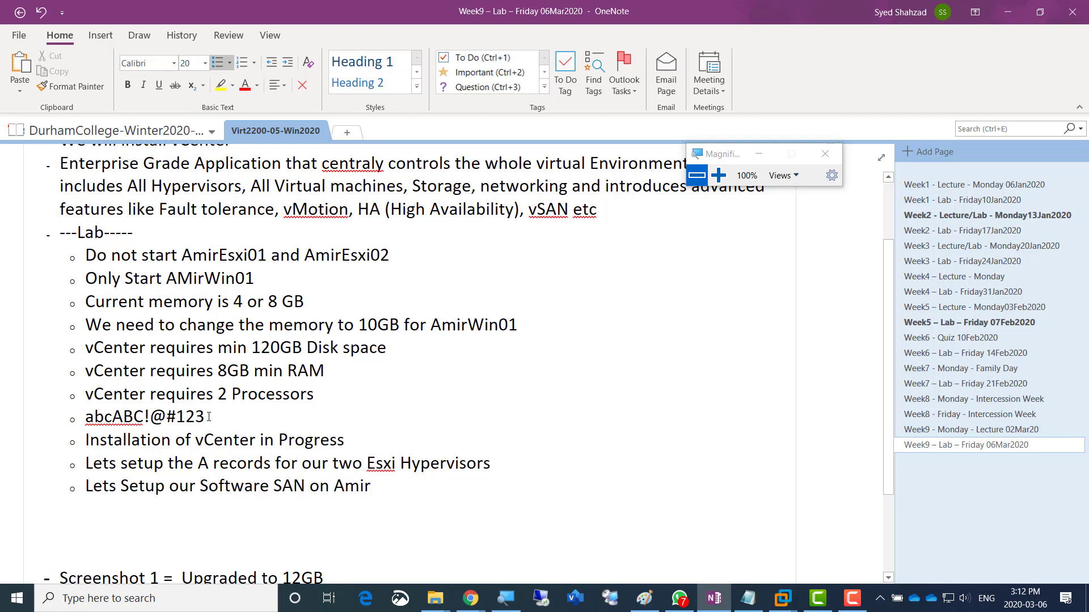
{"action": "type", "text": "Win01"}
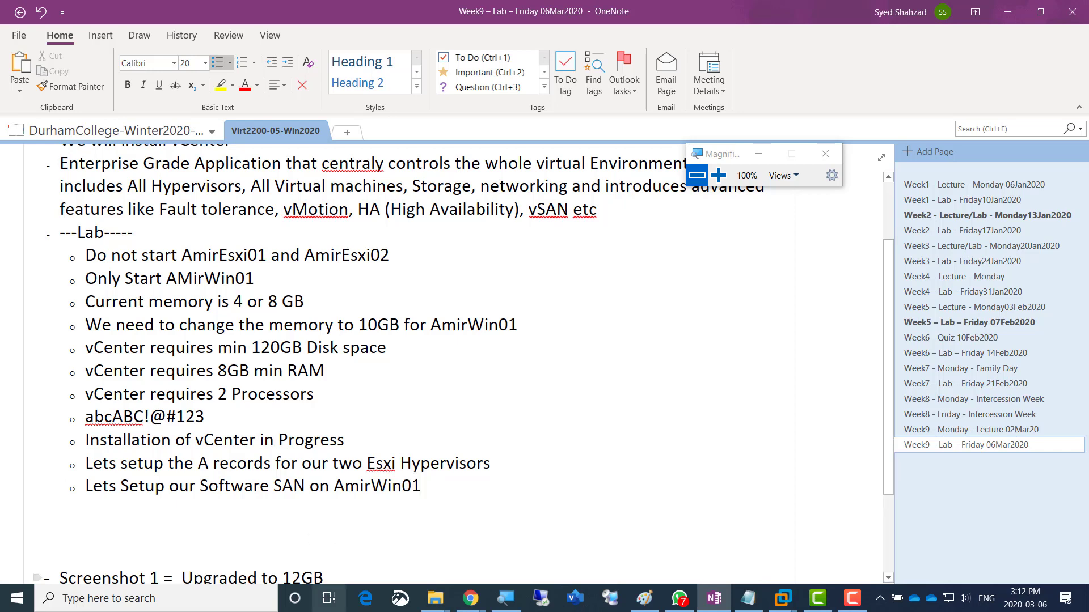
{"action": "left_click", "coordinate": [644, 604]}
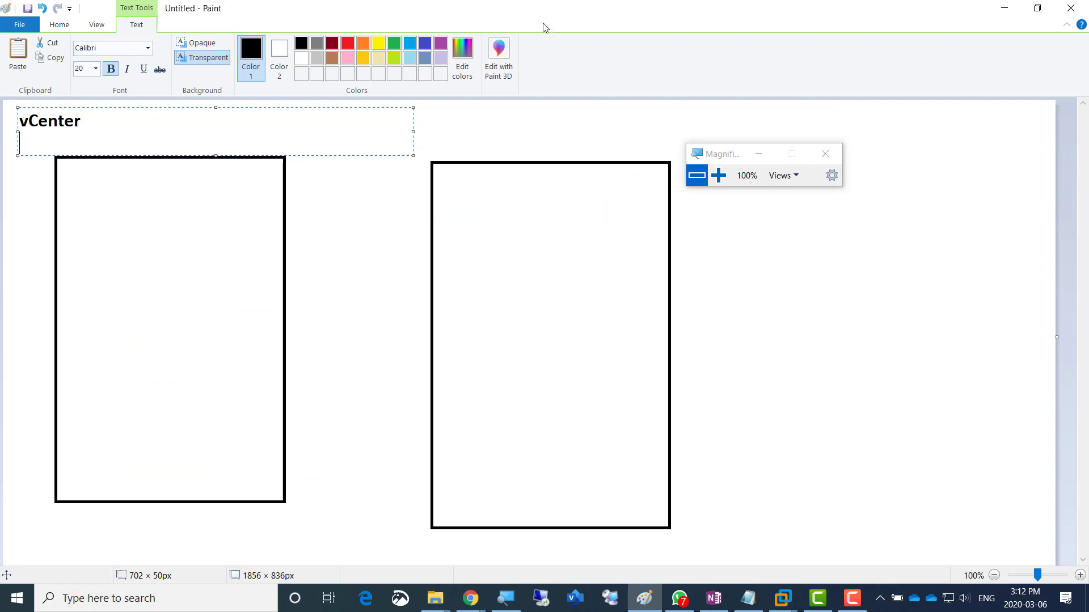
- Beside vCenter, write 'Target = Offers disks over the network' and 'initiators = Requests the disks over the network'
{"action": "left_click", "coordinate": [207, 206]}
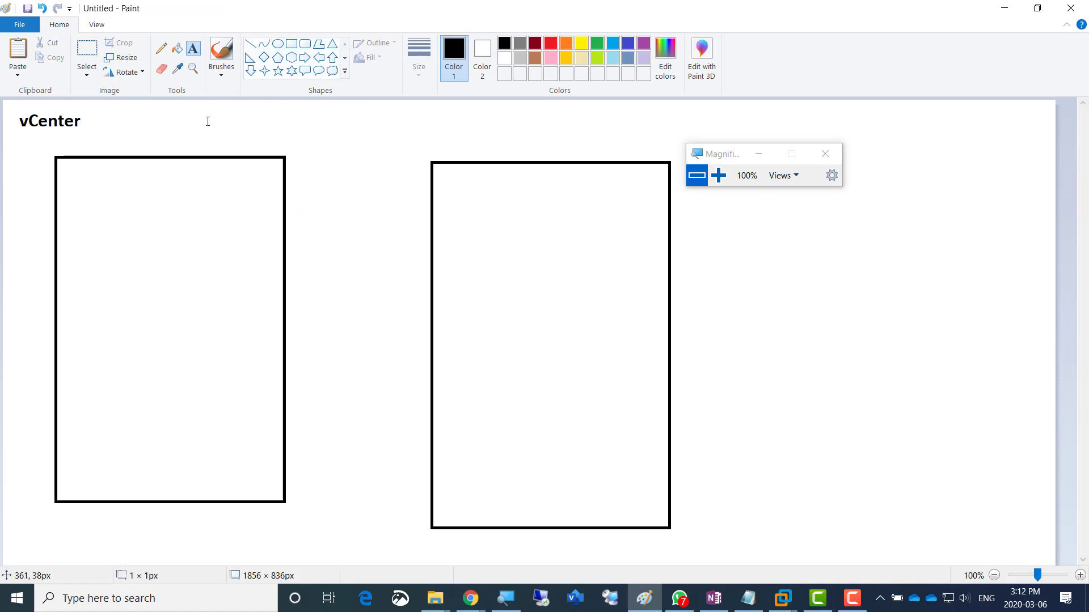
{"action": "left_click", "coordinate": [207, 119]}
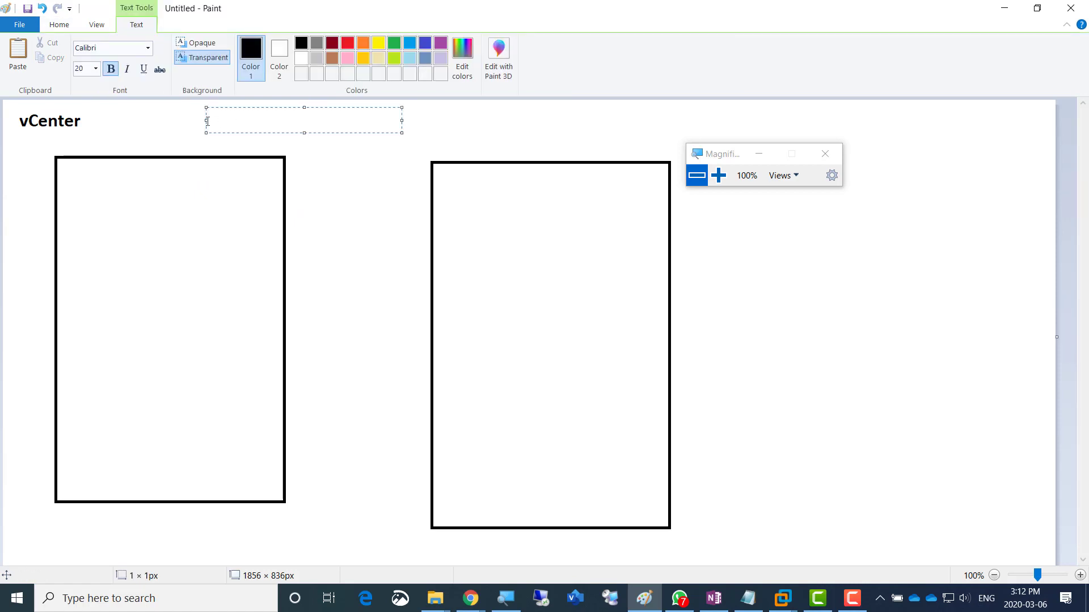
{"action": "type", "text": "Target"}
{"action": "key", "text": "Return"}
{"action": "type", "text": "initiato"}
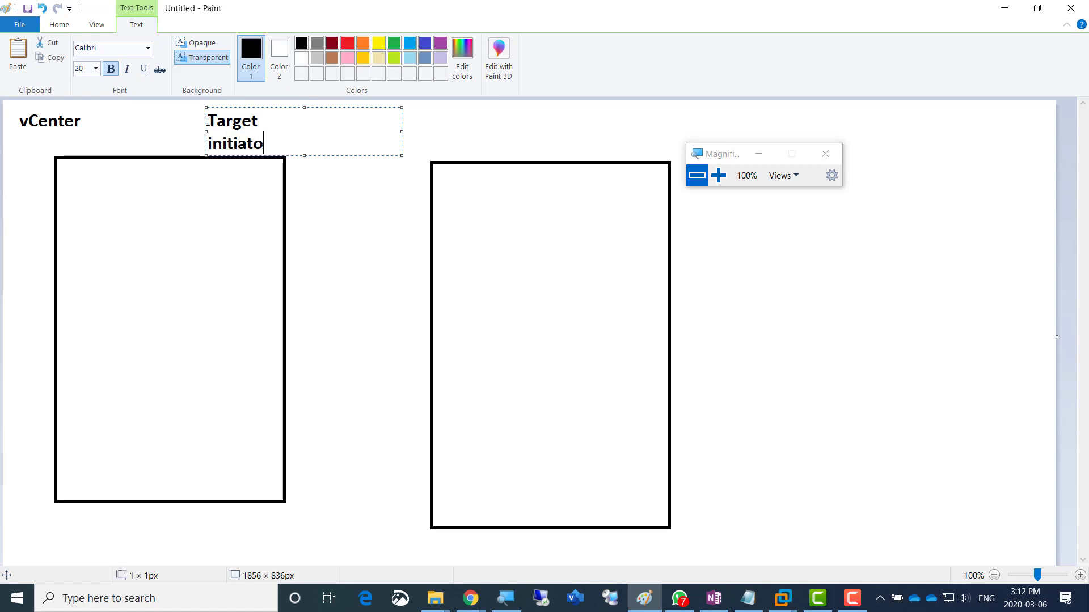
{"action": "type", "text": "rs"}
{"action": "type", "text": " = "}
{"action": "type", "text": "Offers dis"}
{"action": "type", "text": "ks obver th"}
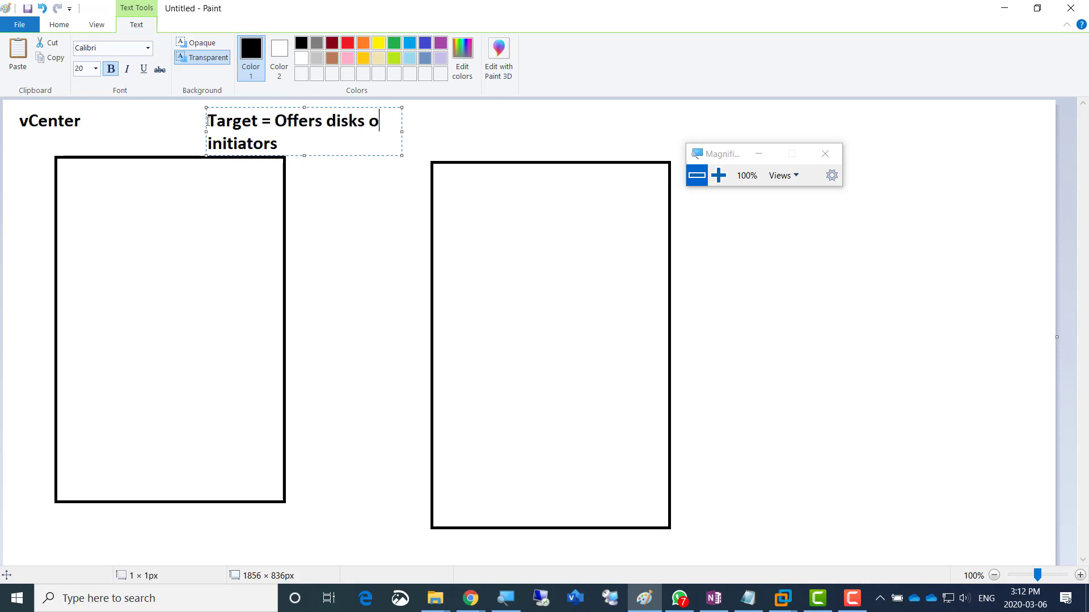
{"action": "key", "text": "BackSpace"}
{"action": "key", "text": "BackSpace"}
{"action": "key", "text": "BackSpace"}
{"action": "key", "text": "BackSpace"}
{"action": "key", "text": "BackSpace"}
{"action": "key", "text": "BackSpace"}
{"action": "key", "text": "BackSpace"}
{"action": "type", "text": "ver the network"}
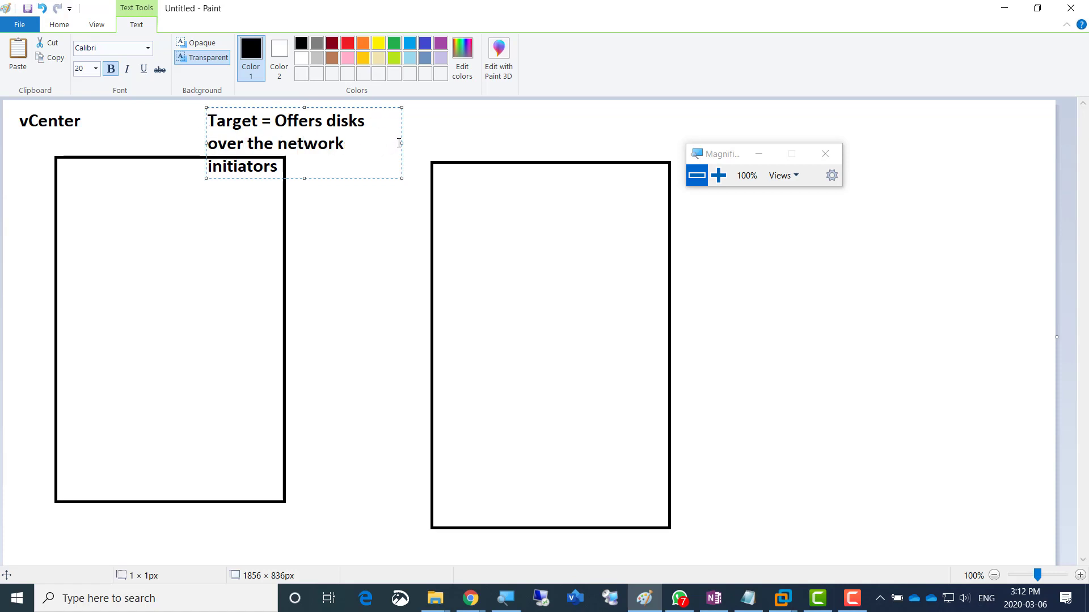
{"action": "left_click_drag", "start_coordinate": [400, 142], "coordinate": [758, 141]}
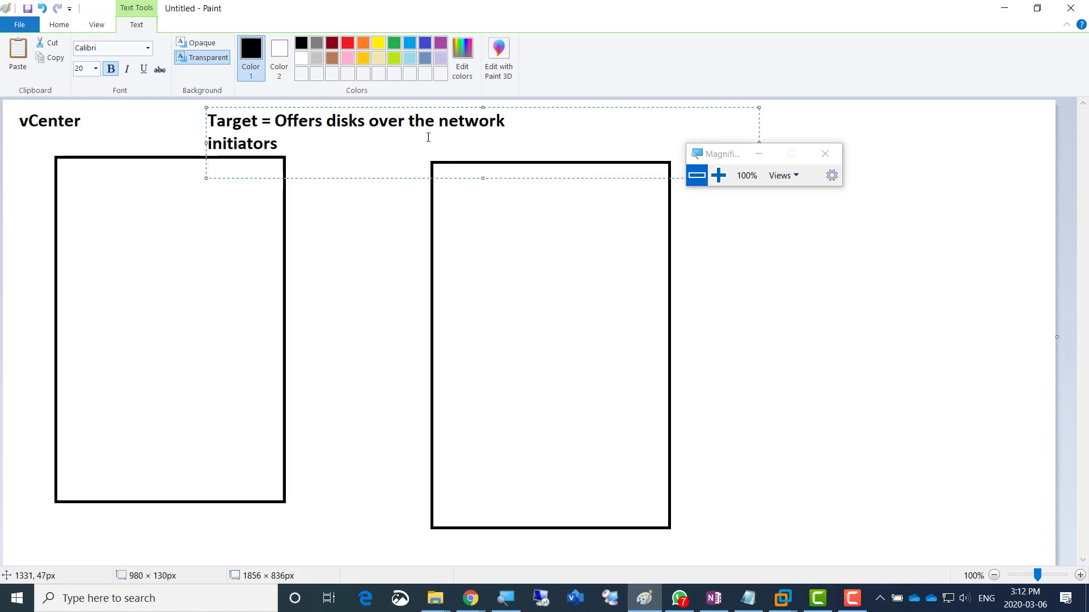
{"action": "type", "text": "= Requests the d"}
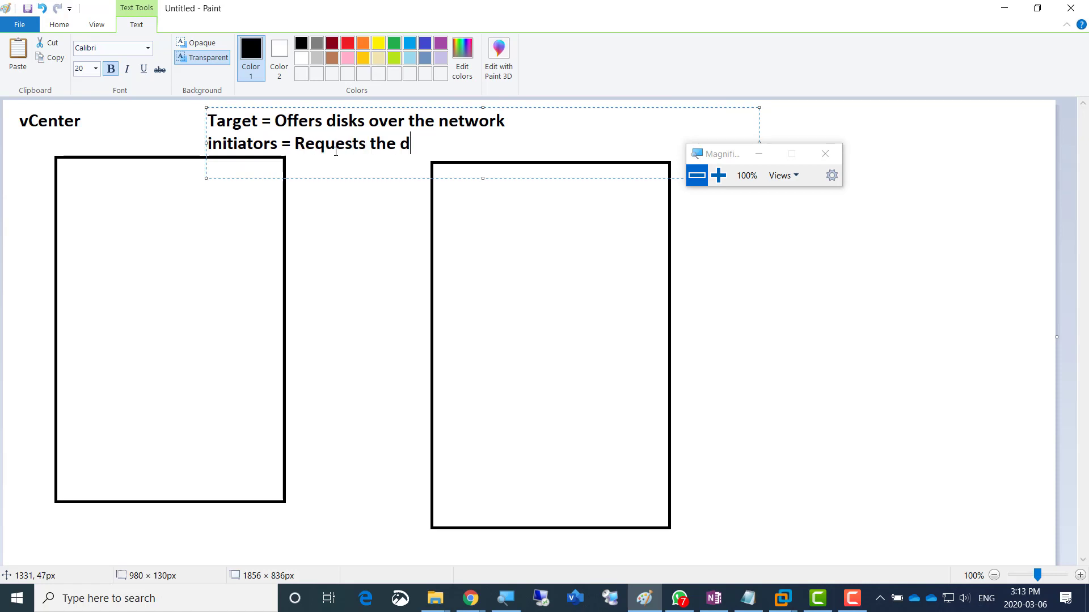
{"action": "type", "text": "isks over the network"}
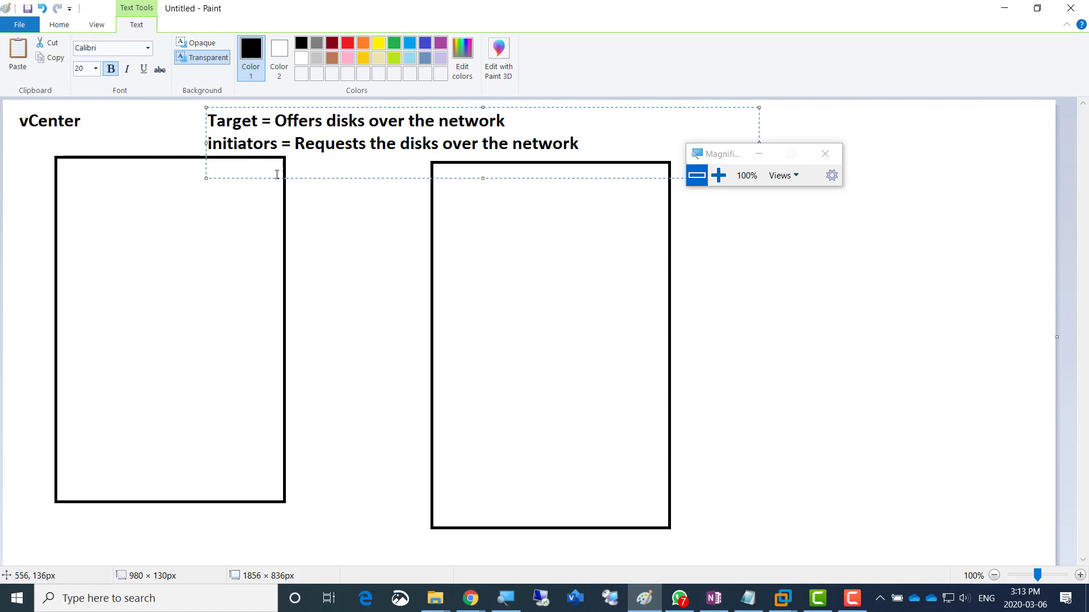
- In the left box, write 'AmirWin01', 'Lets Add two Disks' and 'Format them with NTFS'
{"action": "left_click", "coordinate": [72, 216]}
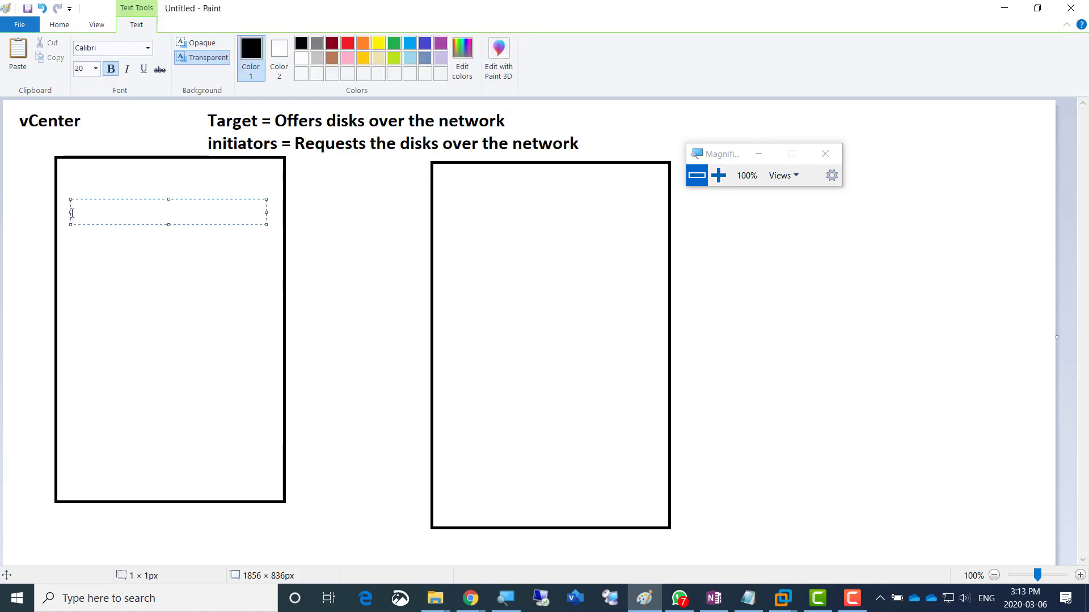
{"action": "type", "text": "AmirWin01"}
{"action": "key", "text": "Return"}
{"action": "key", "text": "Return"}
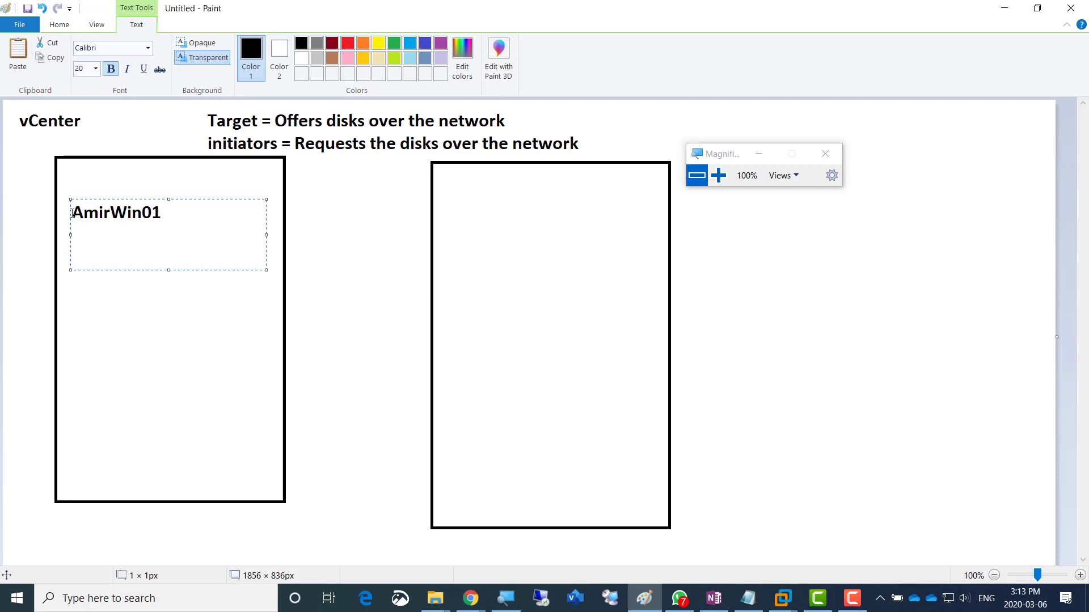
{"action": "type", "text": "Lets Add two Disks"}
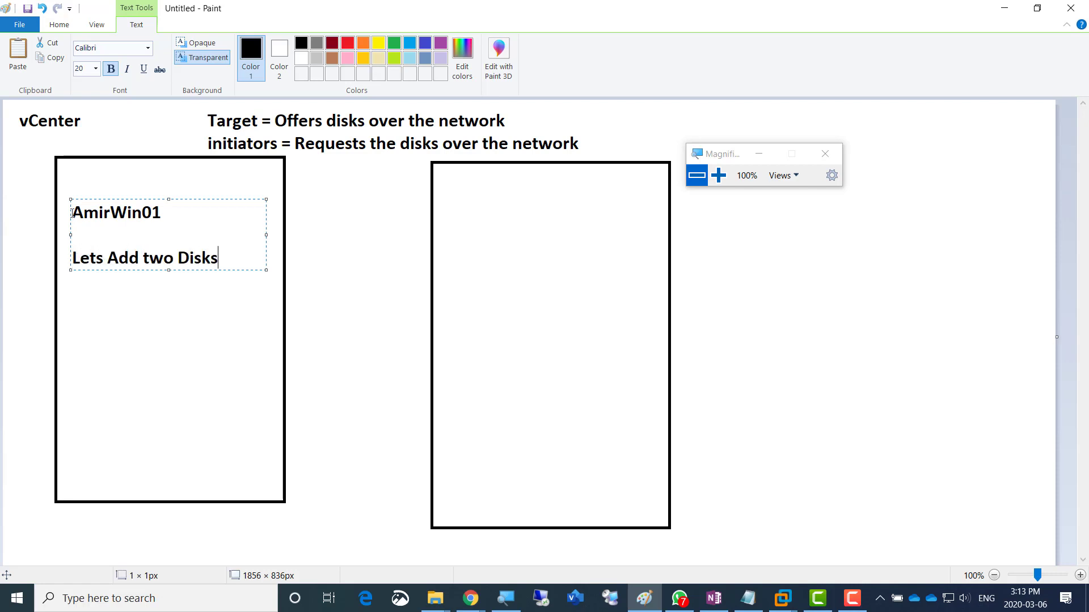
{"action": "key", "text": "Return"}
{"action": "type", "text": "Format the"}
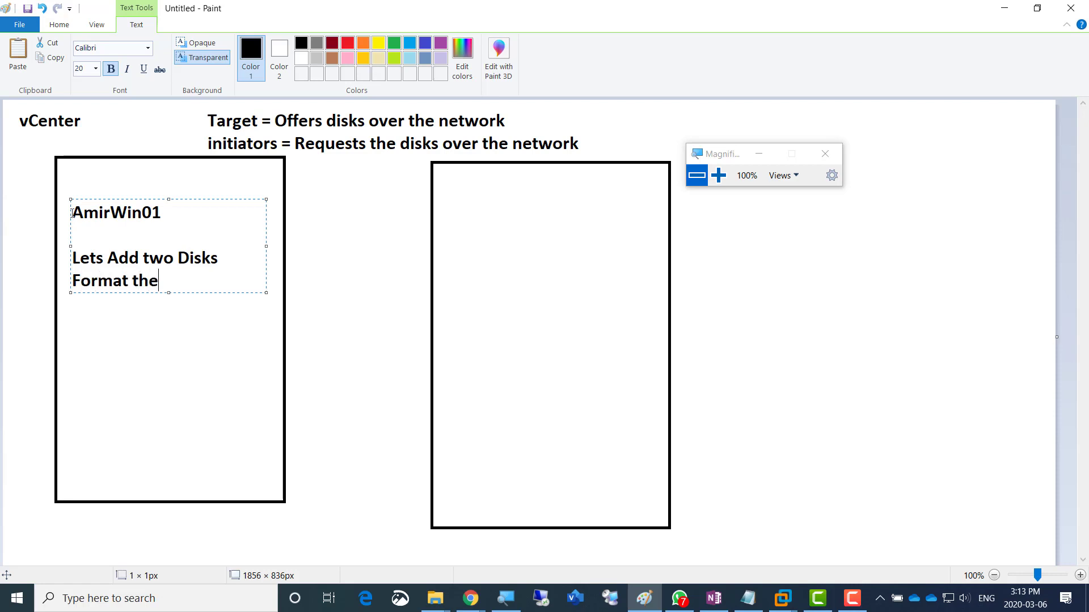
{"action": "type", "text": "m with NTFS"}
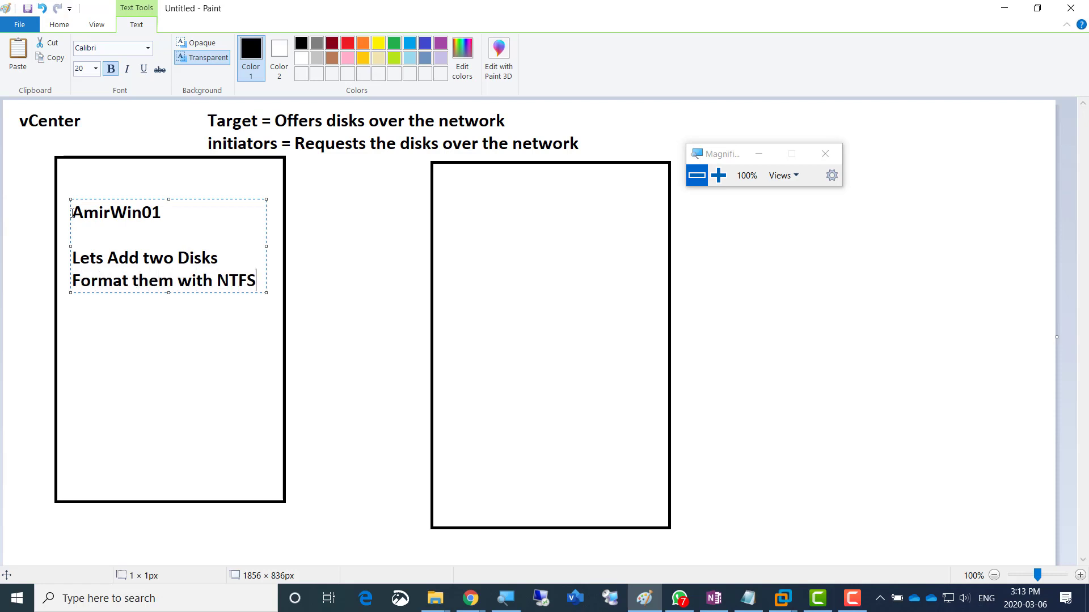
- Add the steps 'Lets install iSCSi' and 'Lets convert each of our newly added disks to iSCSi Disks'
{"action": "key", "text": "Return"}
{"action": "type", "text": "Lets insta"}
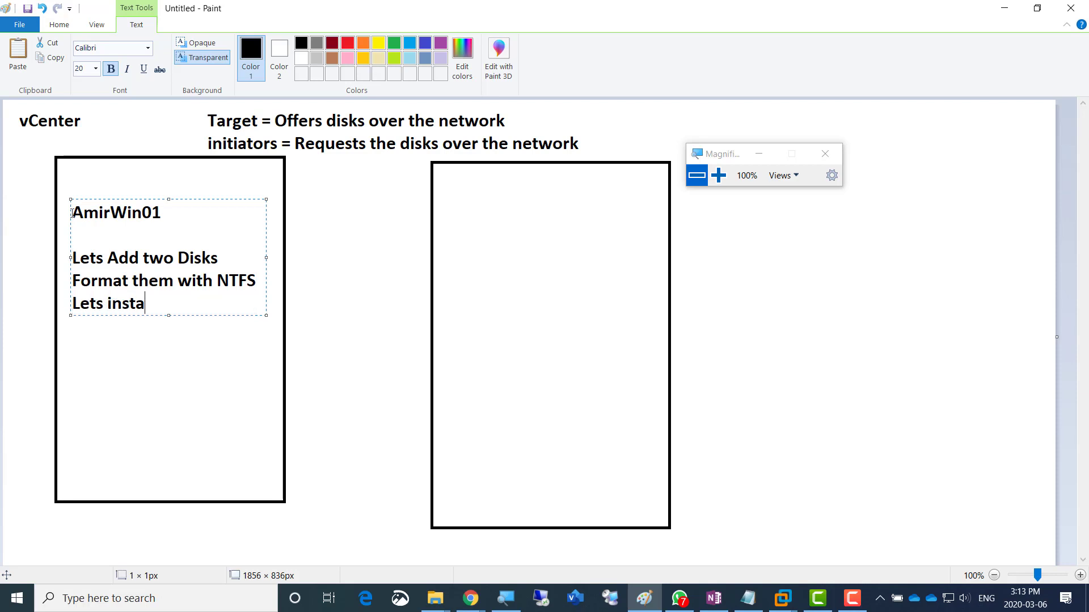
{"action": "type", "text": "ll iSCSi"}
{"action": "key", "text": "Return"}
{"action": "type", "text": "Lets conver"}
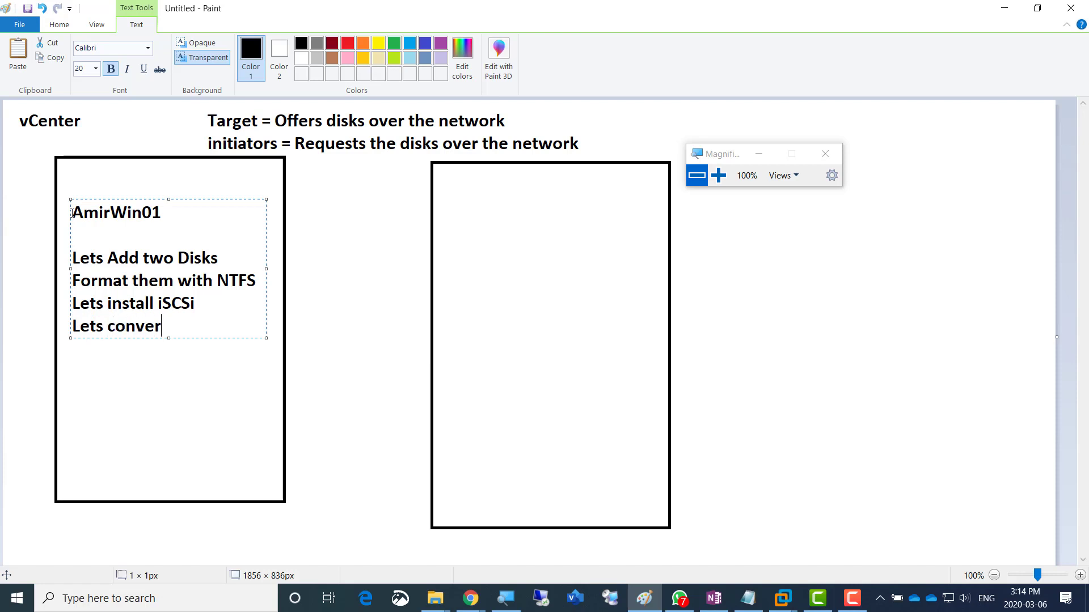
{"action": "type", "text": "t each of our new "}
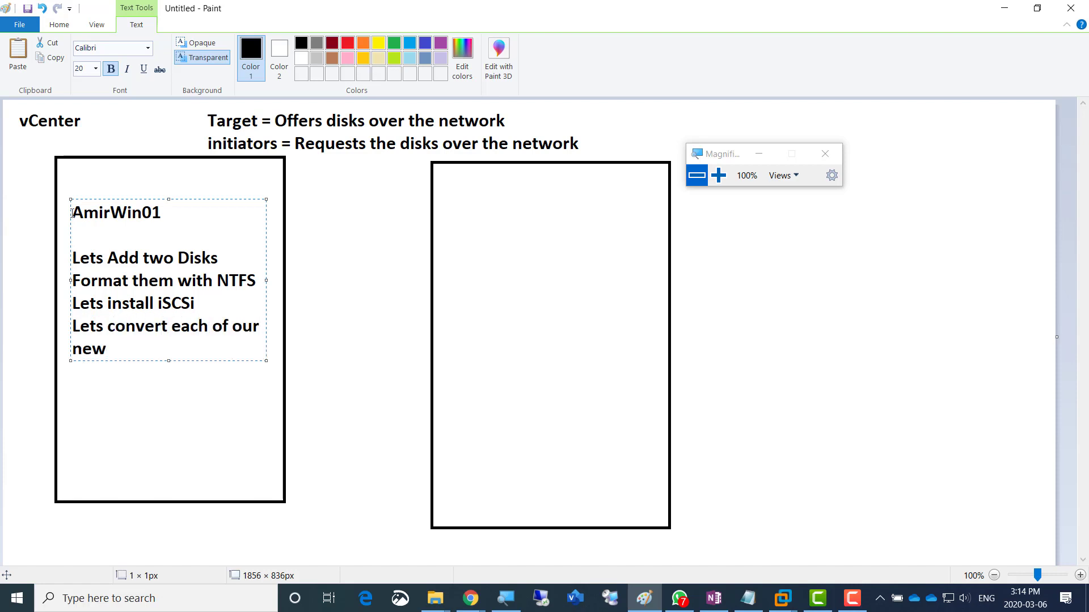
{"action": "type", "text": "ly added"}
{"action": "key", "text": "BackSpace"}
{"action": "key", "text": "BackSpace"}
{"action": "key", "text": "BackSpace"}
{"action": "key", "text": "BackSpace"}
{"action": "key", "text": "BackSpace"}
{"action": "key", "text": "BackSpace"}
{"action": "key", "text": "BackSpace"}
{"action": "key", "text": "BackSpace"}
{"action": "key", "text": "BackSpace"}
{"action": "type", "text": "ly added disks"}
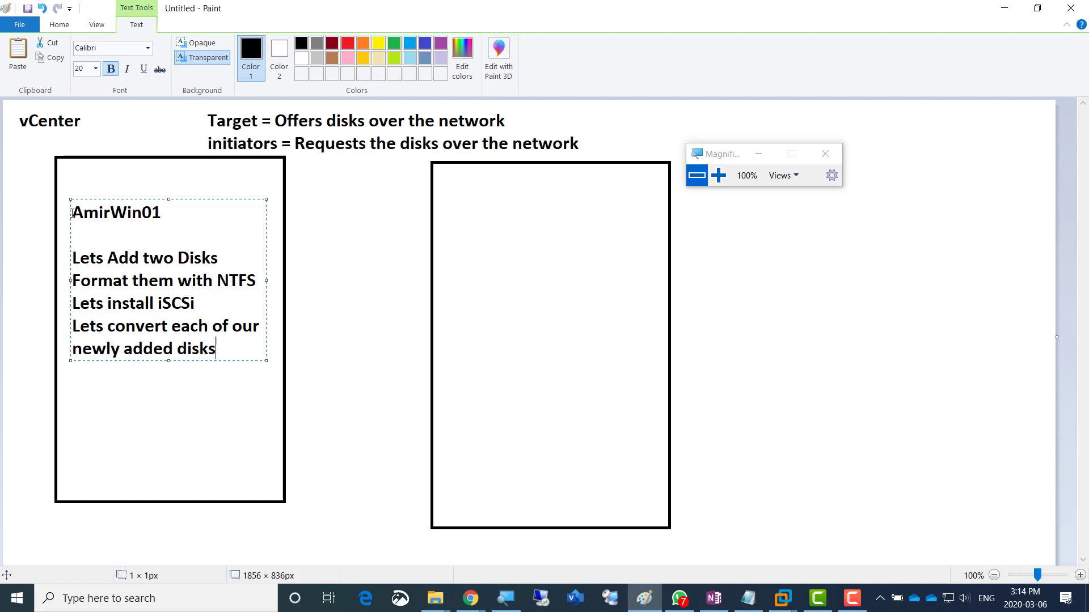
{"action": "type", "text": " to iSCSi Disks"}
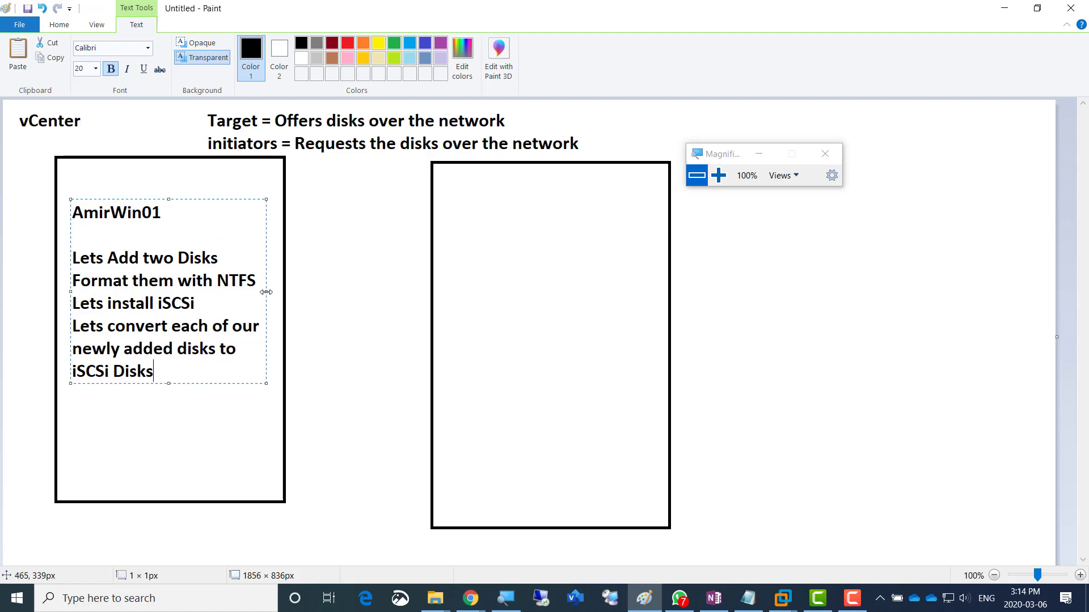
{"action": "left_click_drag", "start_coordinate": [267, 292], "coordinate": [339, 291]}
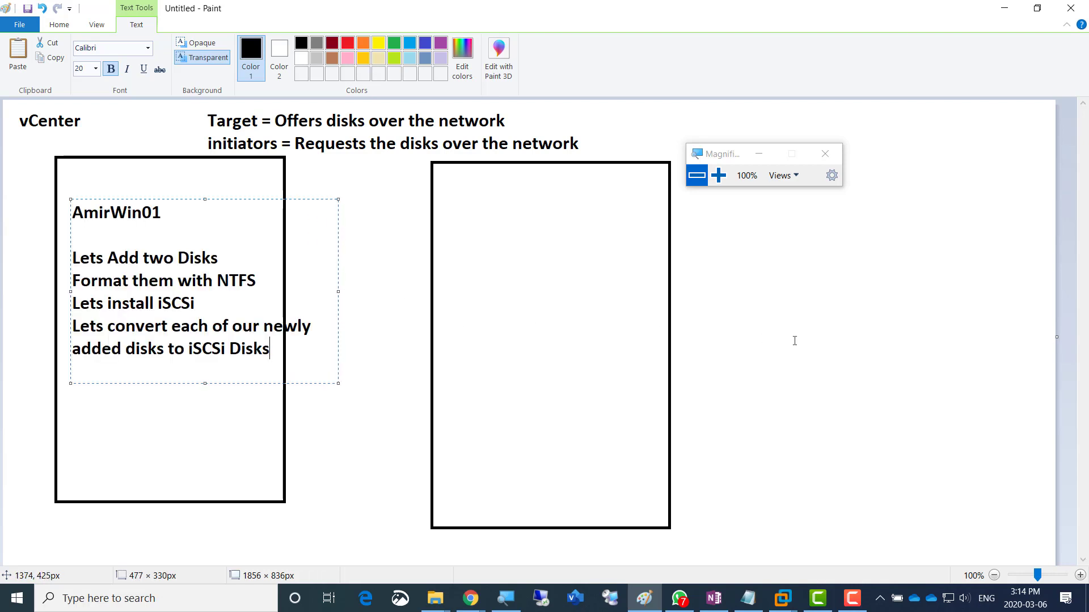
{"action": "left_click", "coordinate": [772, 284]}
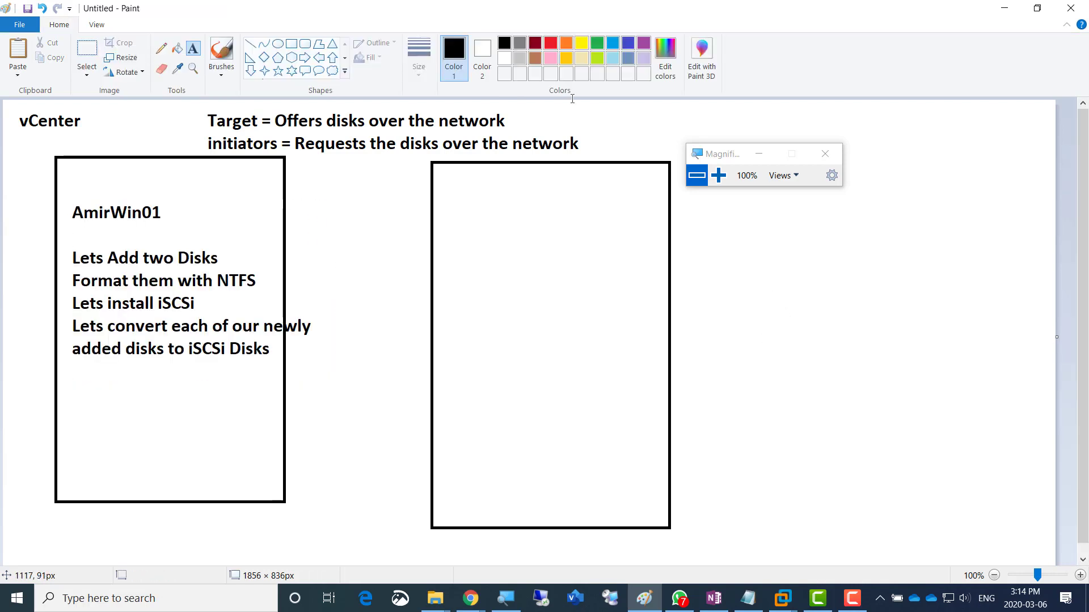
- Draw a third tall rectangle on the right side of the diagram
{"action": "left_click", "coordinate": [291, 46]}
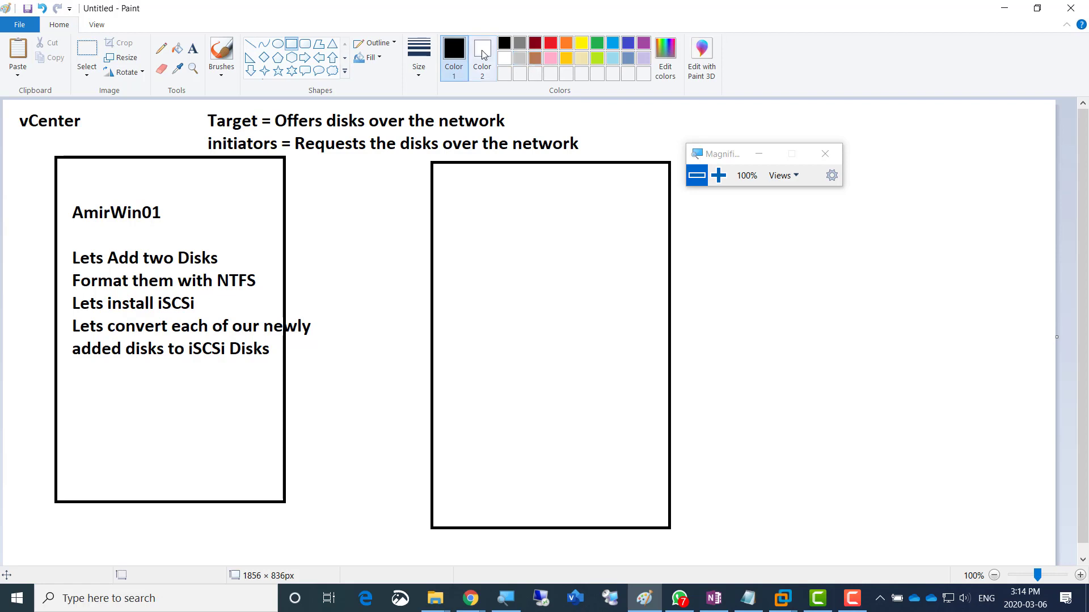
{"action": "left_click_drag", "start_coordinate": [723, 163], "coordinate": [739, 67]}
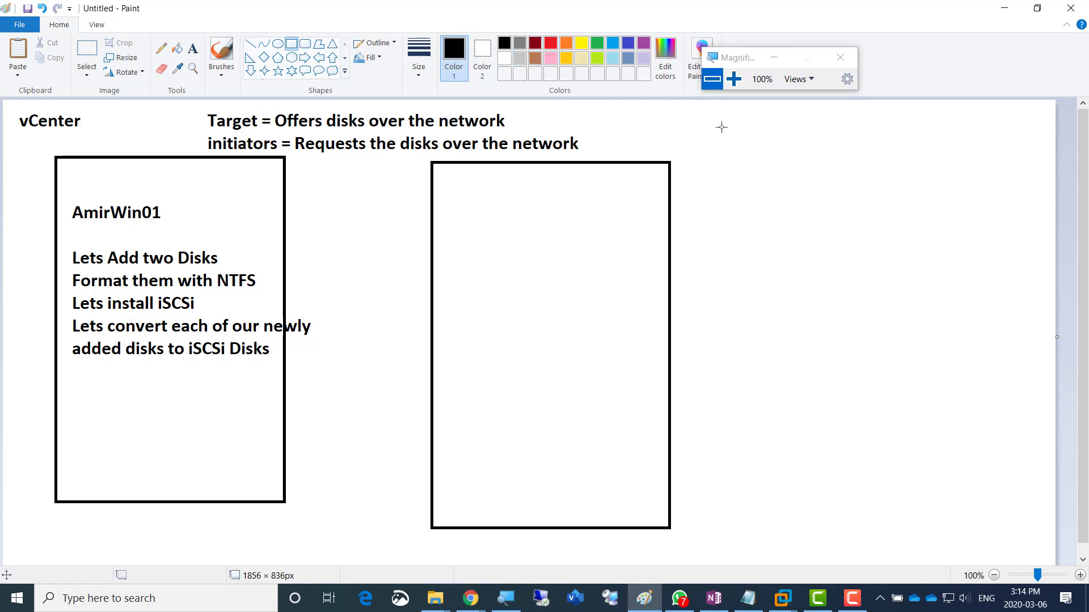
{"action": "mouse_move", "coordinate": [707, 165]}
{"action": "left_mouse_down"}
{"action": "mouse_move", "coordinate": [882, 520]}
{"action": "mouse_move", "coordinate": [914, 513]}
{"action": "left_mouse_up"}
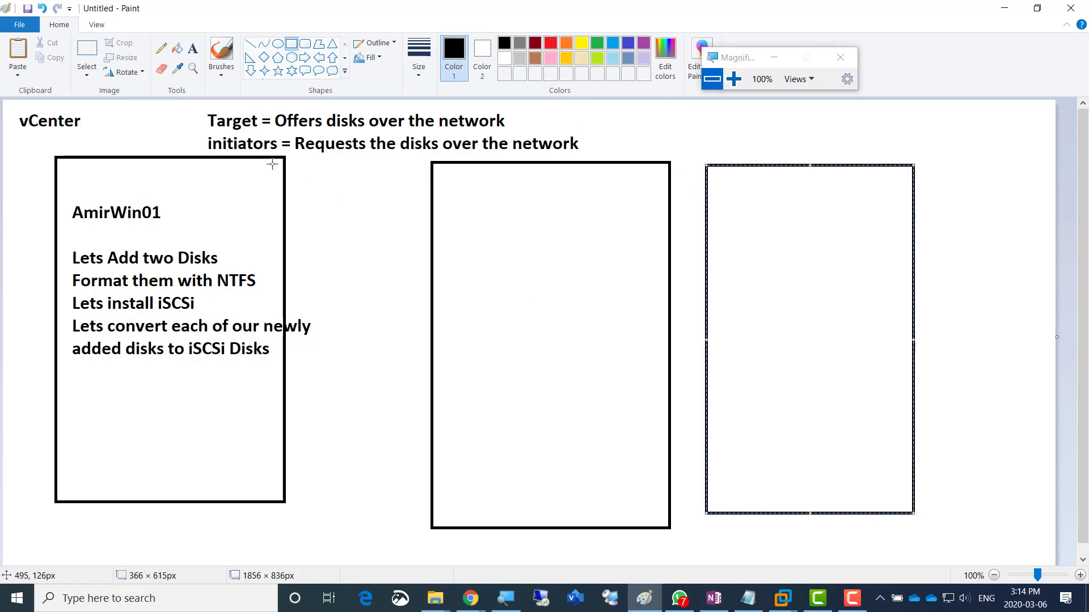
- Label the middle box 'Amiresxi01' and the right box 'AmirEsxi01'
{"action": "left_click", "coordinate": [192, 48]}
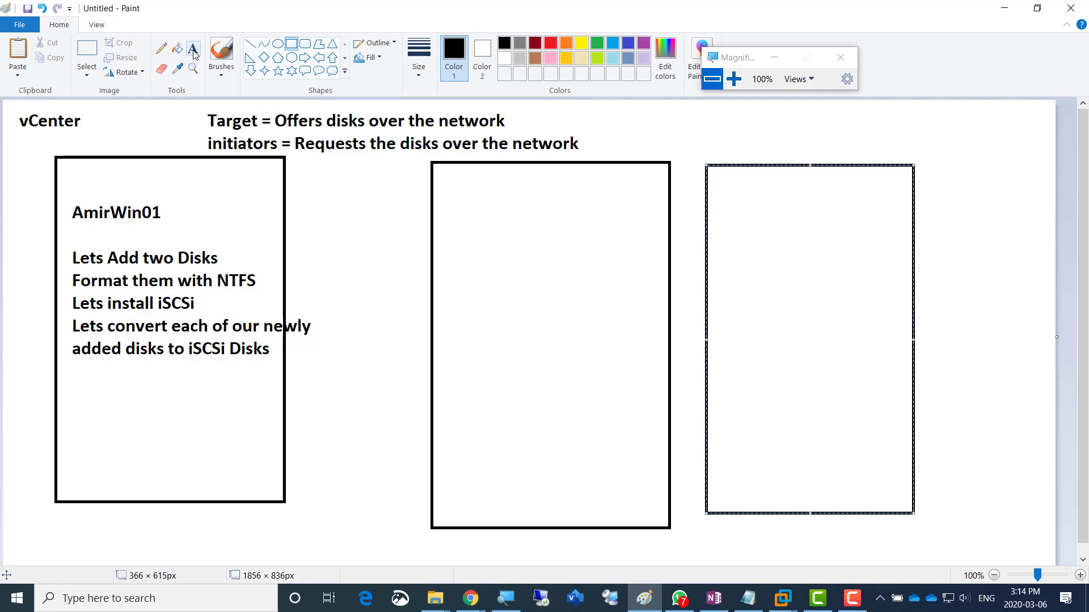
{"action": "left_click", "coordinate": [458, 185]}
{"action": "type", "text": "Amiresxi01"}
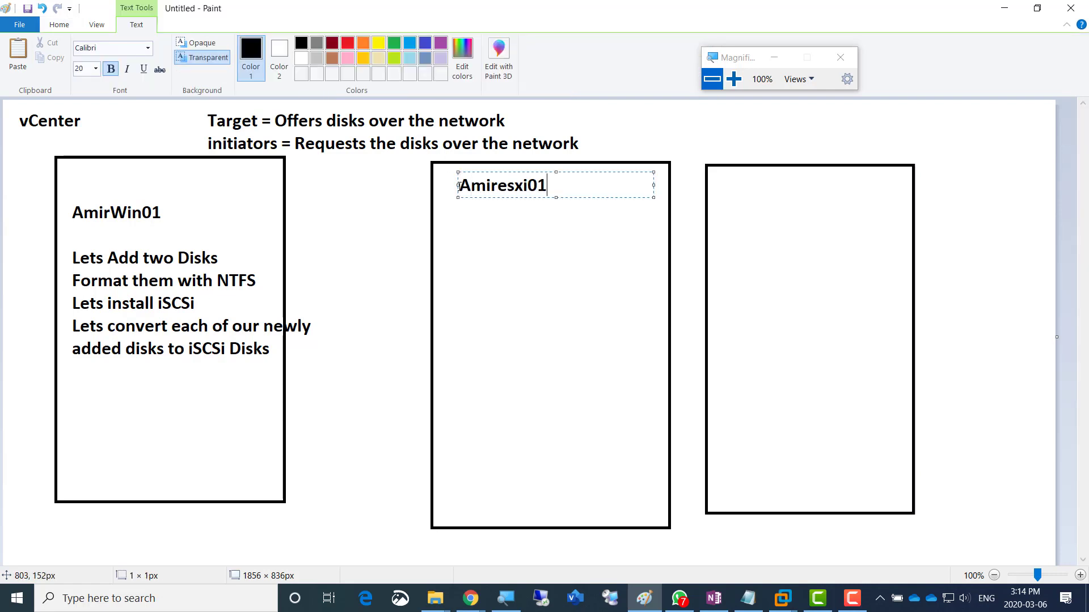
{"action": "key", "text": "ctrl+a"}
{"action": "key", "text": "ctrl+c"}
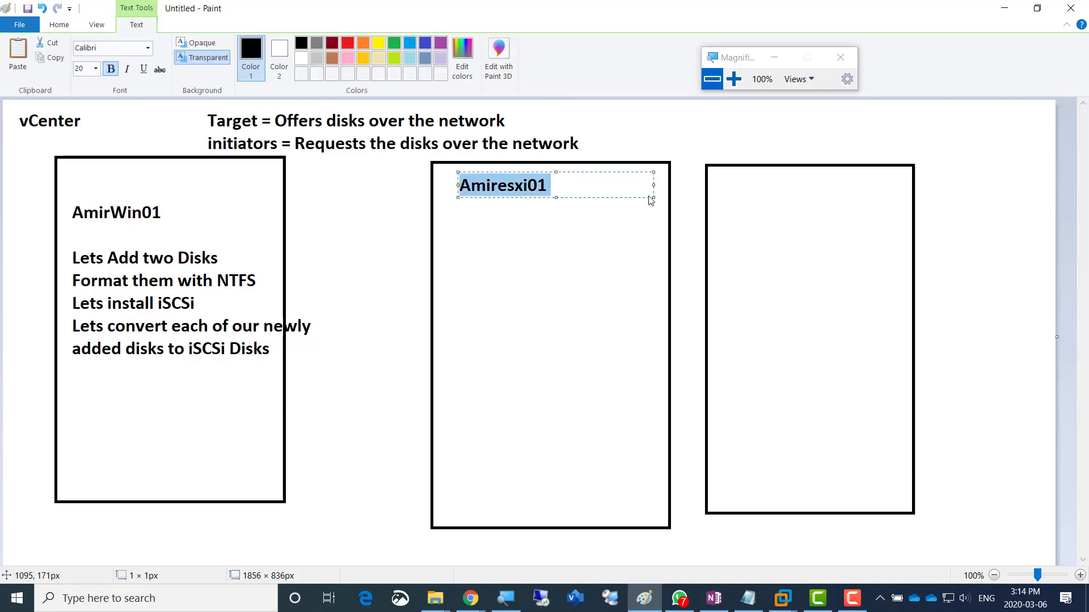
{"action": "left_click", "coordinate": [732, 190]}
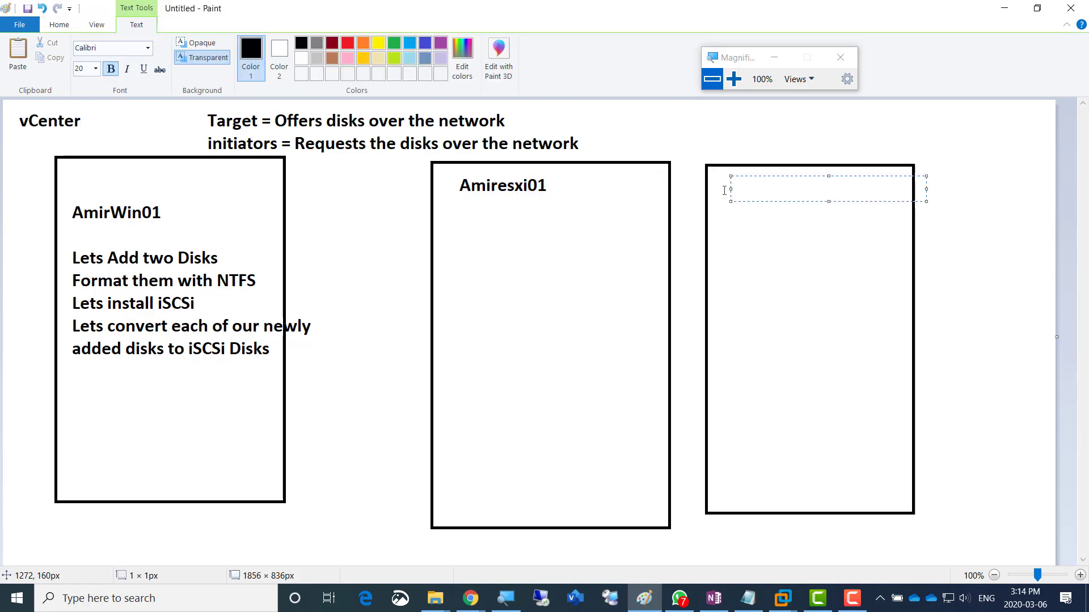
{"action": "key", "text": "ctrl+v"}
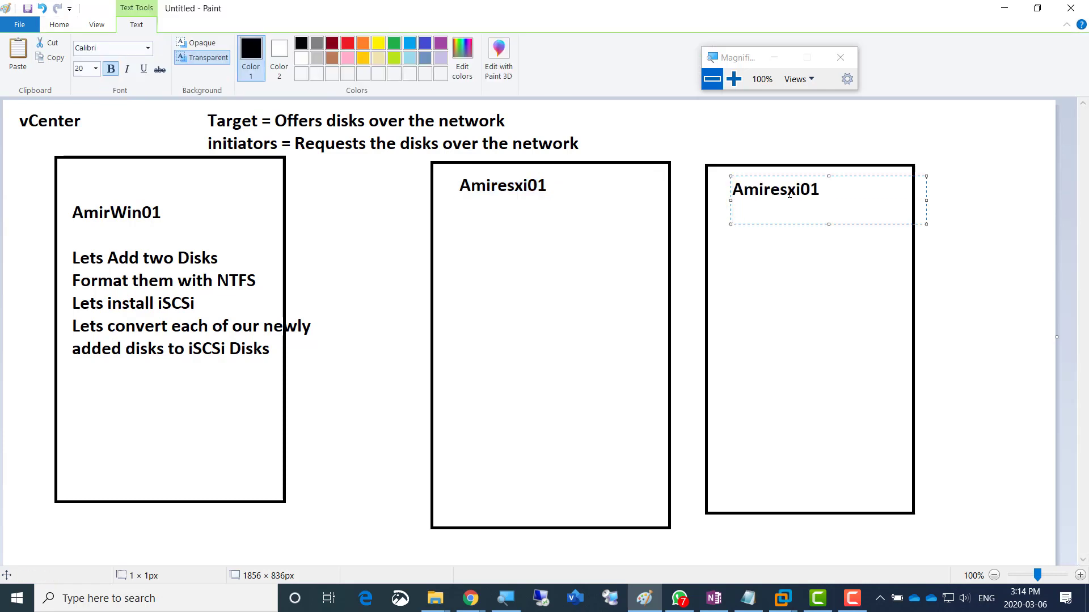
{"action": "left_click_drag", "start_coordinate": [779, 189], "coordinate": [770, 192]}
{"action": "type", "text": "E"}
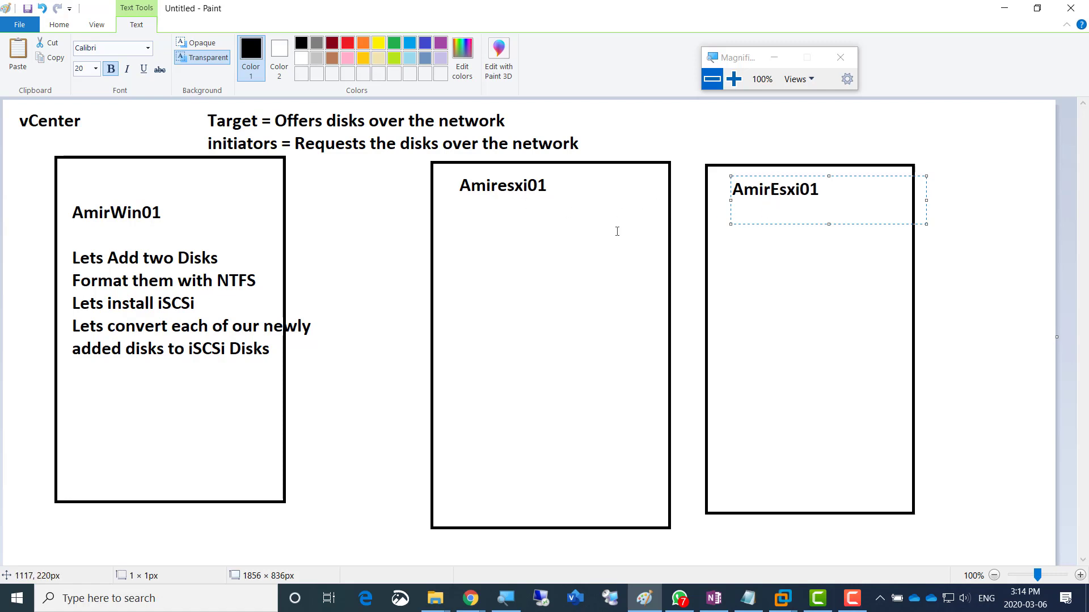
{"action": "left_click", "coordinate": [517, 237]}
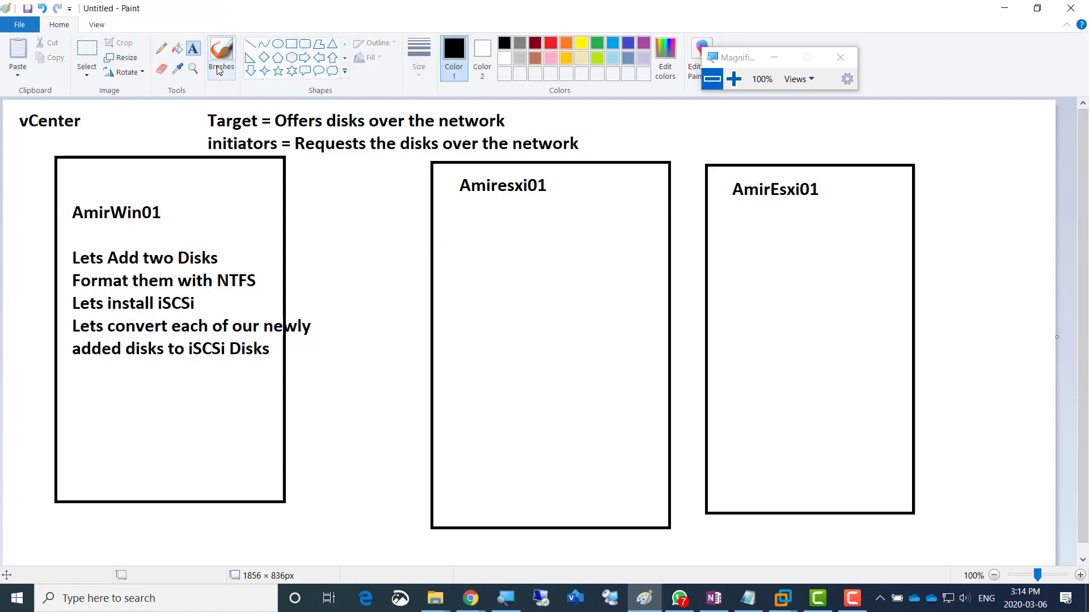
- Draw two small stacked disk boxes under the AmirWin01 steps
{"action": "left_click", "coordinate": [291, 43]}
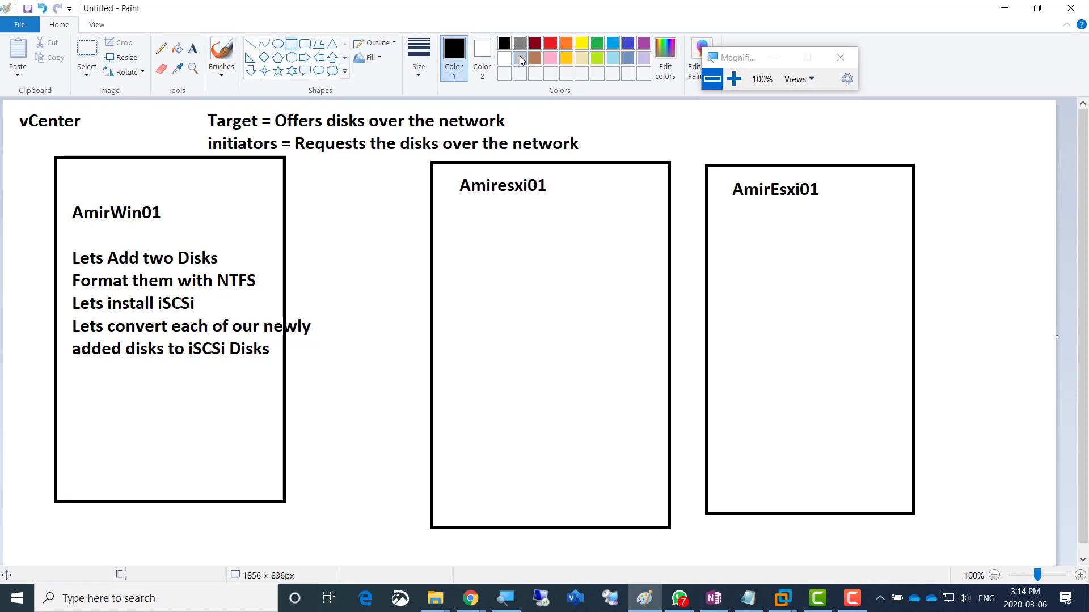
{"action": "left_click_drag", "start_coordinate": [72, 404], "coordinate": [161, 422]}
{"action": "left_click_drag", "start_coordinate": [72, 432], "coordinate": [163, 455]}
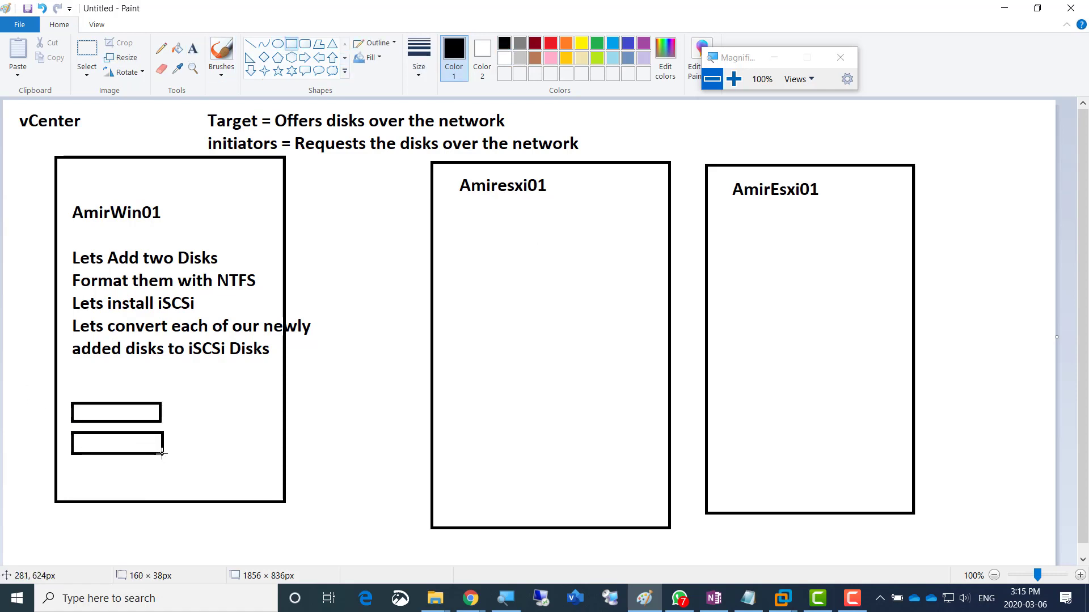
{"action": "left_click", "coordinate": [207, 398]}
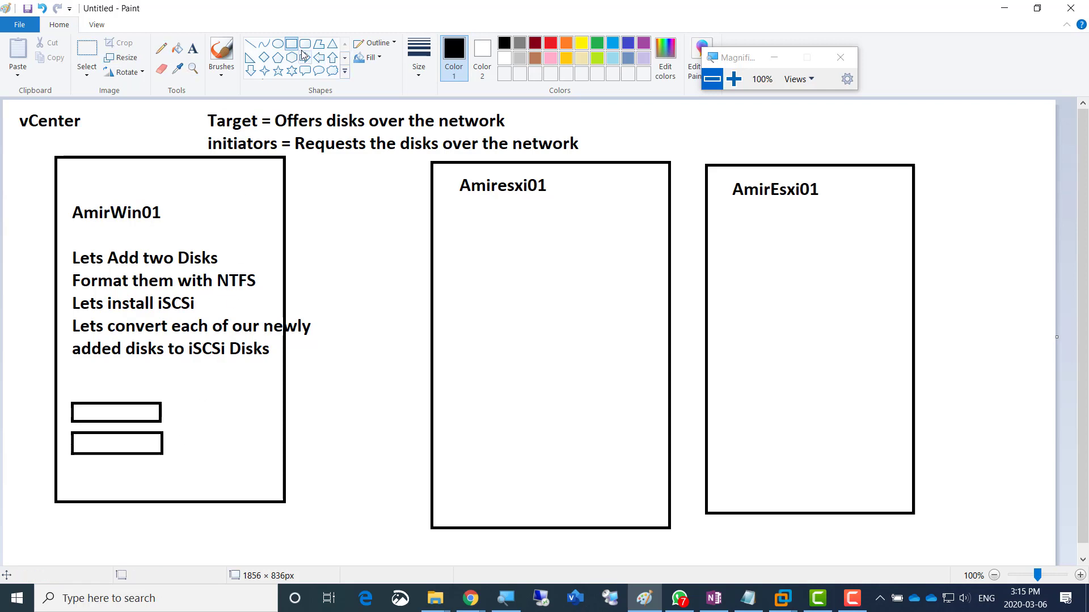
- Draw two grey lines linking the disk boxes to the Amiresxi01 box
{"action": "left_click", "coordinate": [251, 44]}
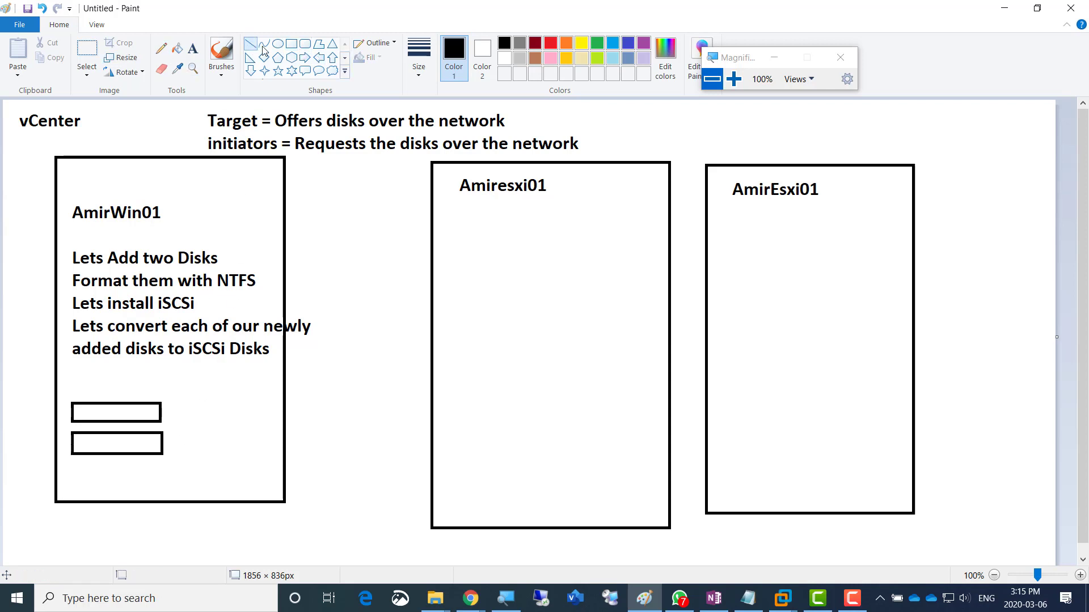
{"action": "left_click", "coordinate": [519, 44]}
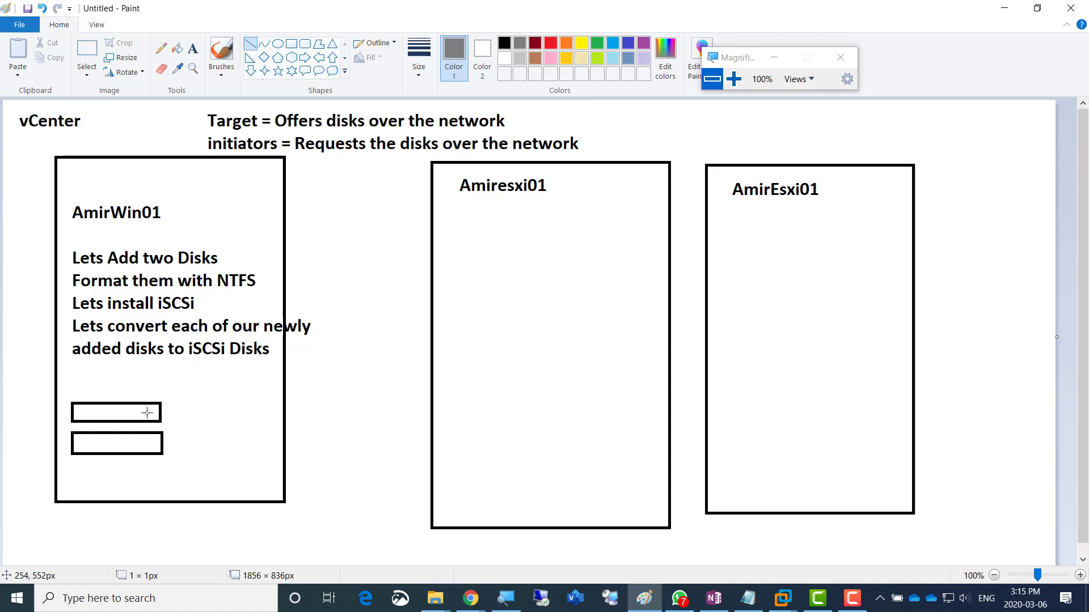
{"action": "left_click_drag", "start_coordinate": [147, 413], "coordinate": [591, 250]}
{"action": "left_click_drag", "start_coordinate": [154, 446], "coordinate": [599, 279]}
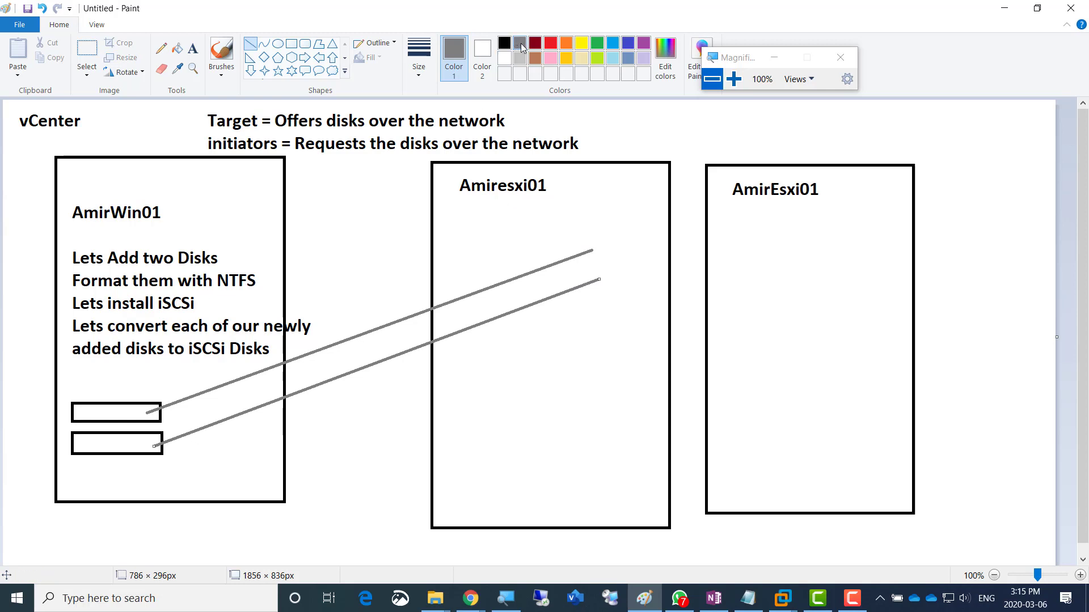
{"action": "mouse_move", "coordinate": [547, 237]}
{"action": "left_mouse_down"}
{"action": "mouse_move", "coordinate": [677, 253]}
{"action": "mouse_move", "coordinate": [661, 232]}
{"action": "left_mouse_up"}
{"action": "key", "text": "ctrl+z"}
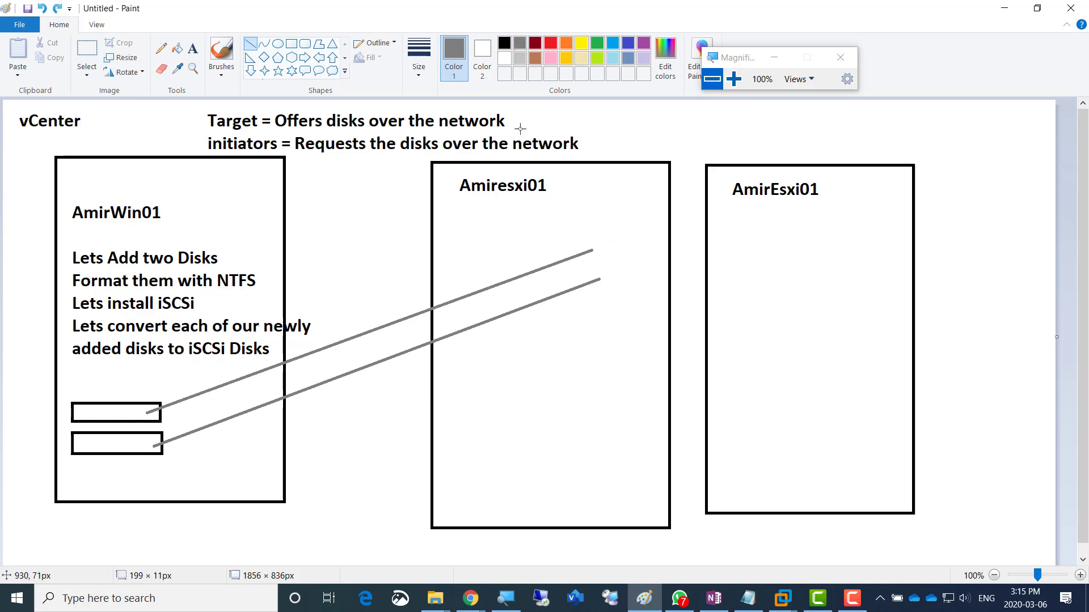
- Draw two grey disk bars spanning both ESXi boxes
{"action": "left_click", "coordinate": [292, 44]}
{"action": "left_click_drag", "start_coordinate": [542, 232], "coordinate": [767, 257]}
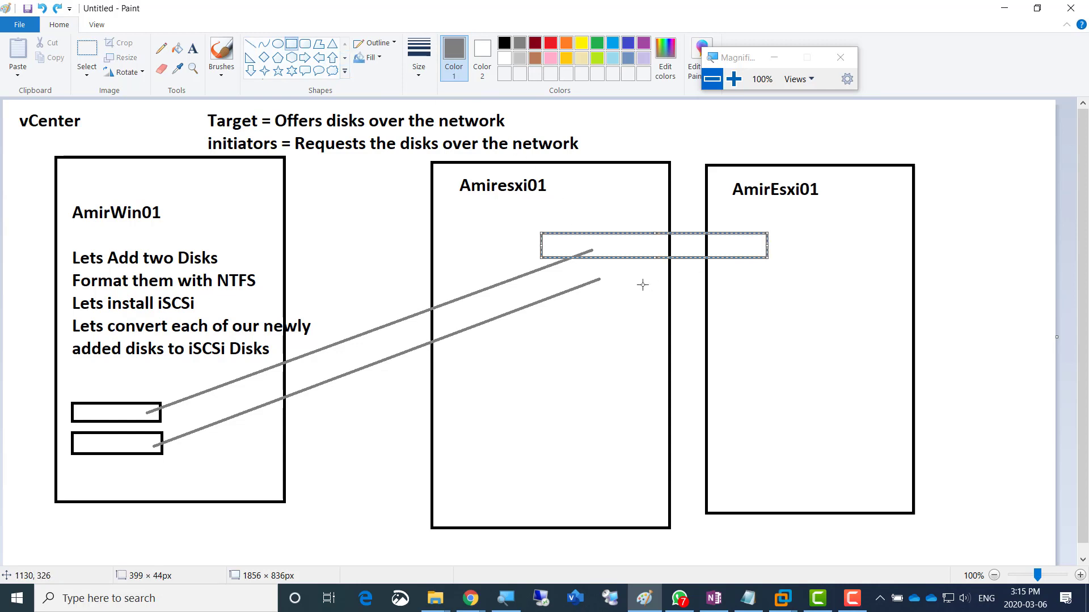
{"action": "left_click_drag", "start_coordinate": [549, 271], "coordinate": [767, 301]}
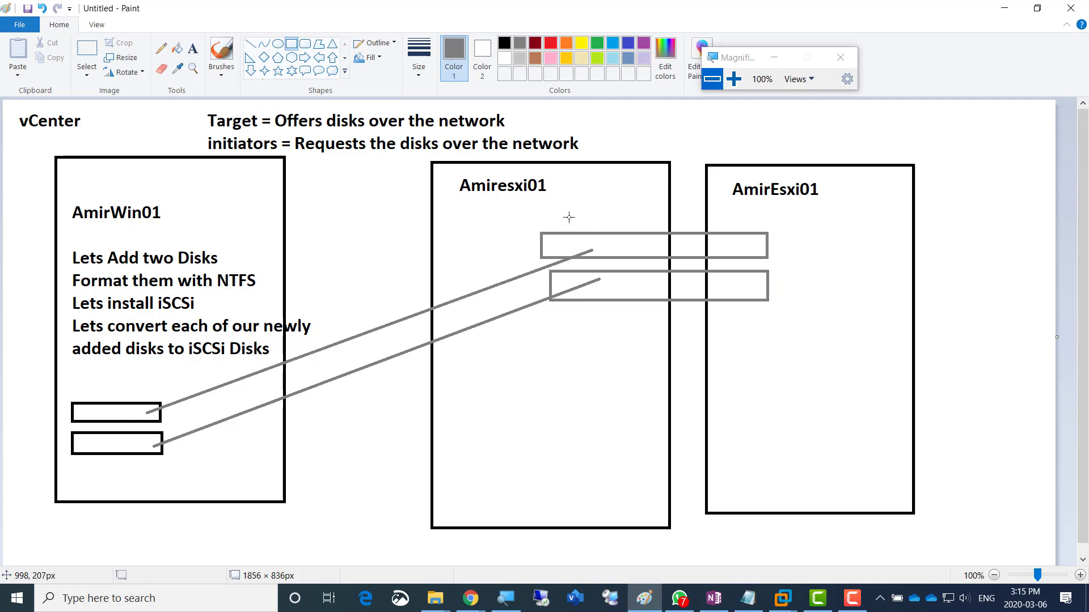
{"action": "left_click", "coordinate": [162, 69]}
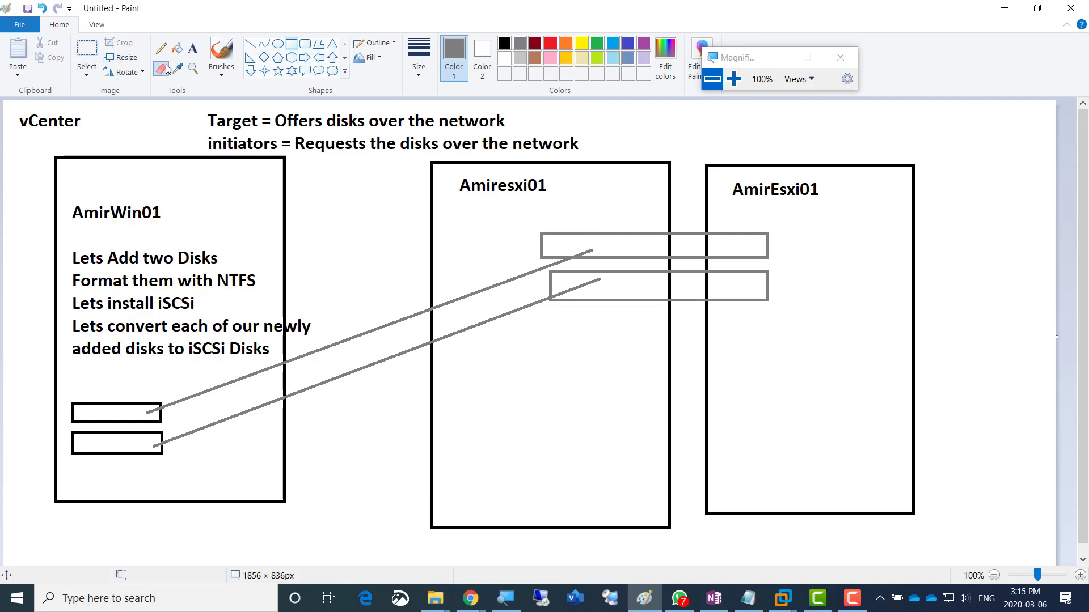
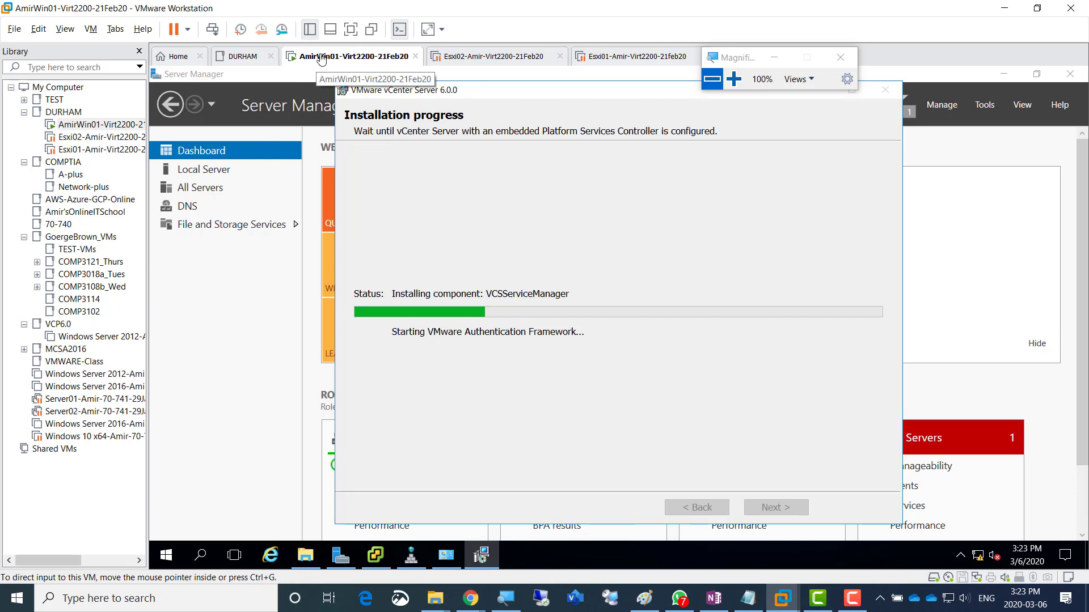
- Leave the vCenter install running on AmirWin01 and bring the OneNote lab notes forward
{"action": "right_click", "coordinate": [321, 60]}
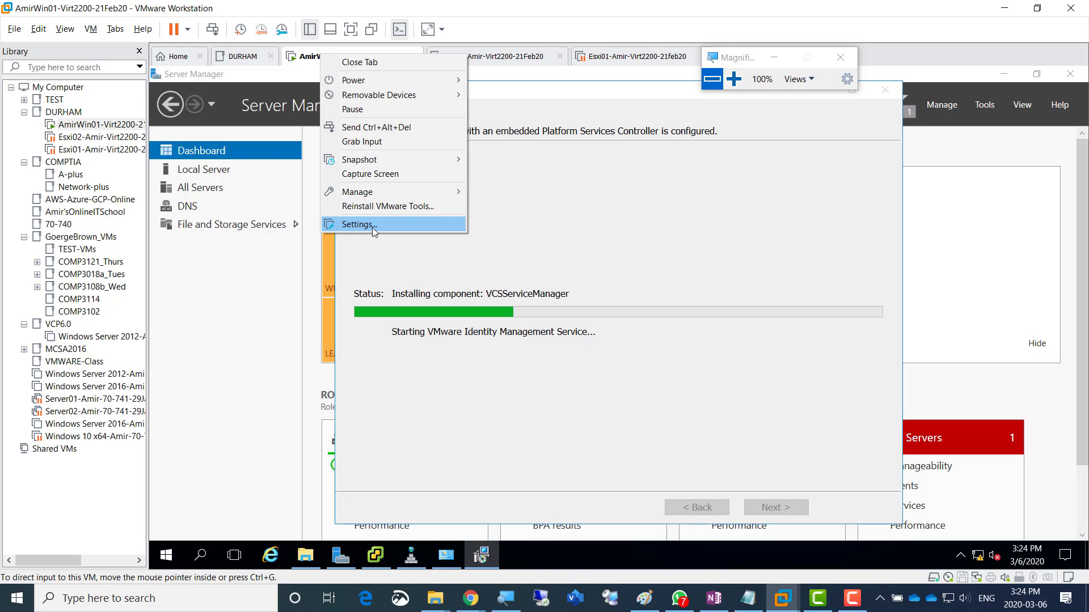
{"action": "left_click", "coordinate": [699, 170]}
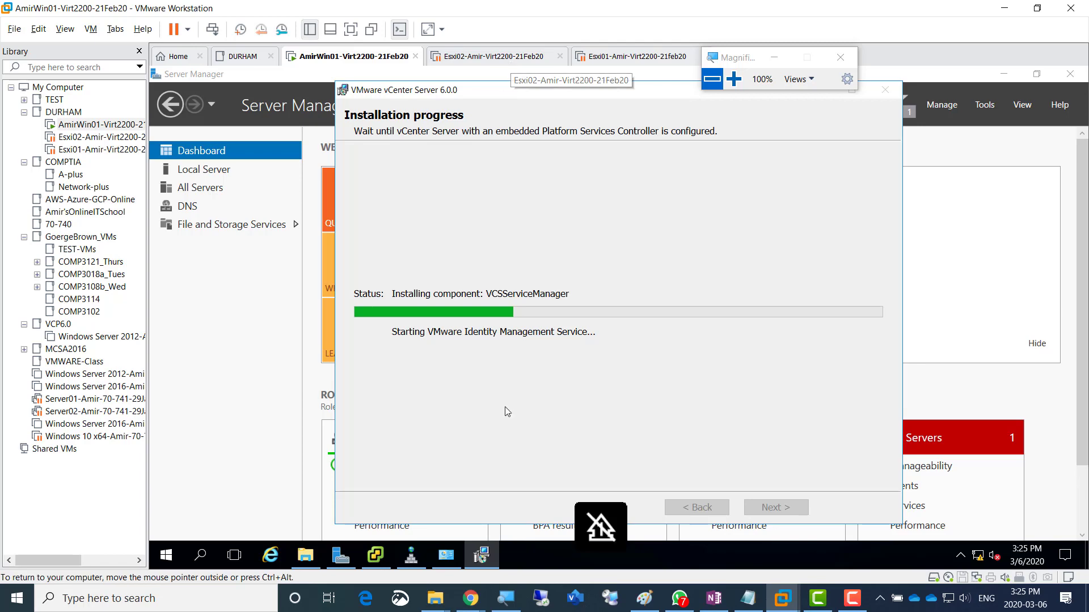
{"action": "left_click", "coordinate": [706, 601]}
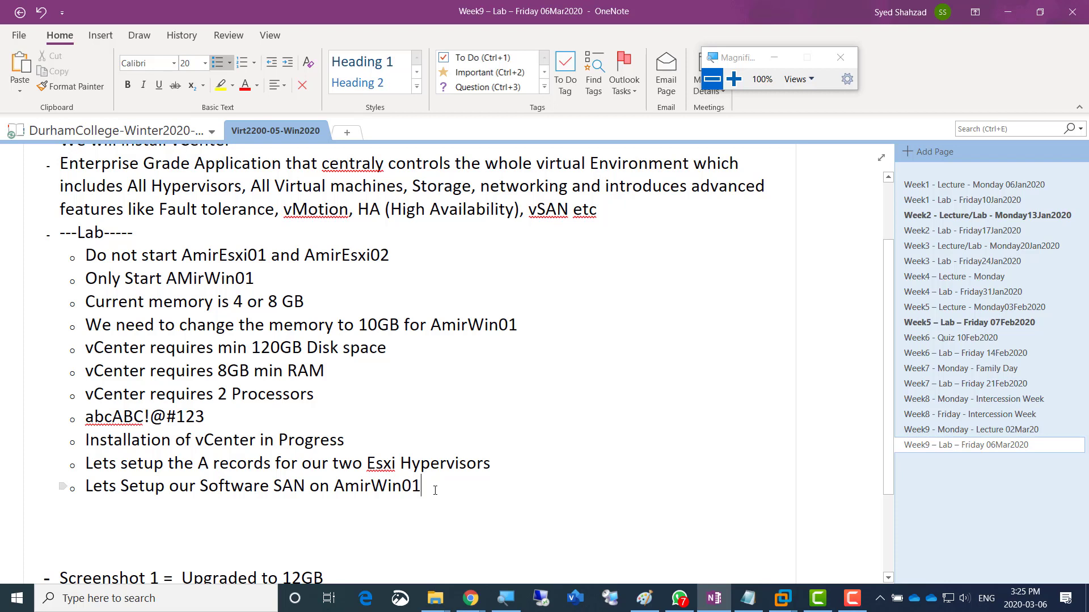
- Add an indented note 'In DNS we need to Create A Records for both Esxi' with 'Esxi01 and 192.168.200.2'
{"action": "key", "text": "Home"}
{"action": "key", "text": "Return"}
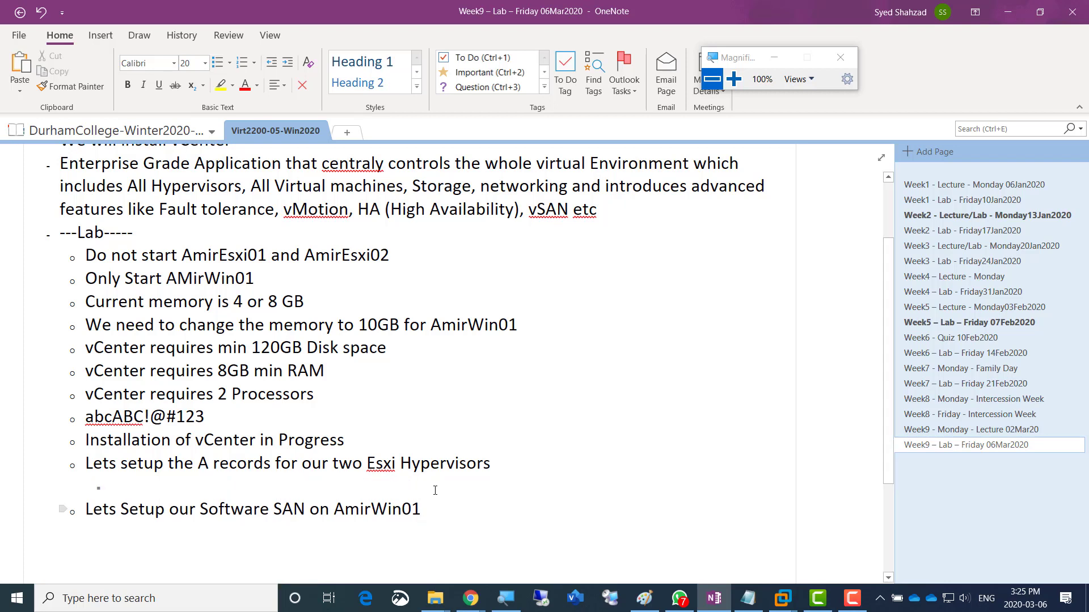
{"action": "key", "text": "Tab"}
{"action": "type", "text": "In DNS we need to"}
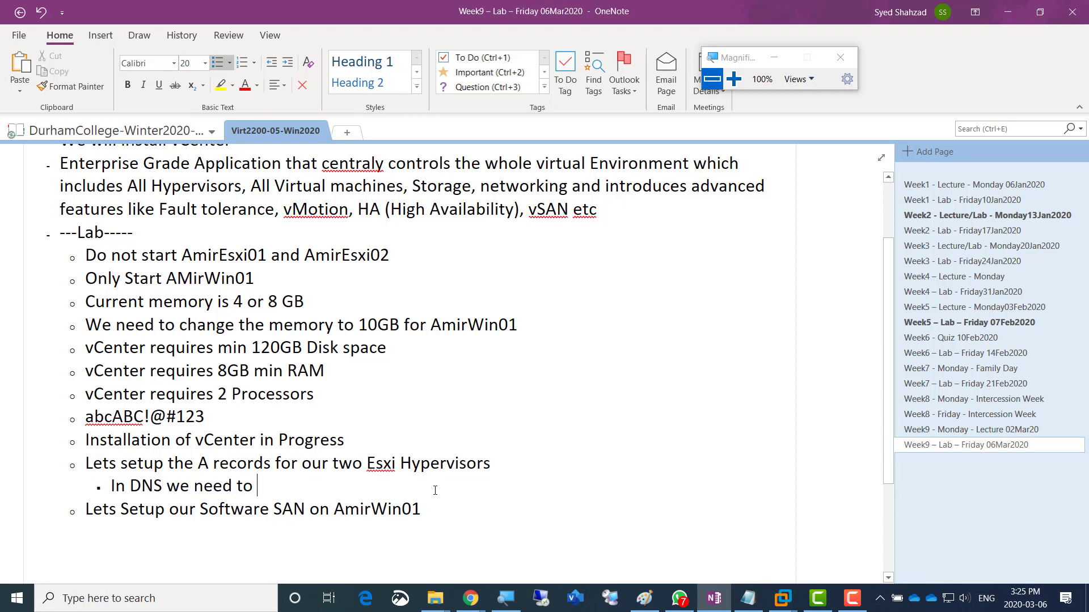
{"action": "type", "text": " Create A"}
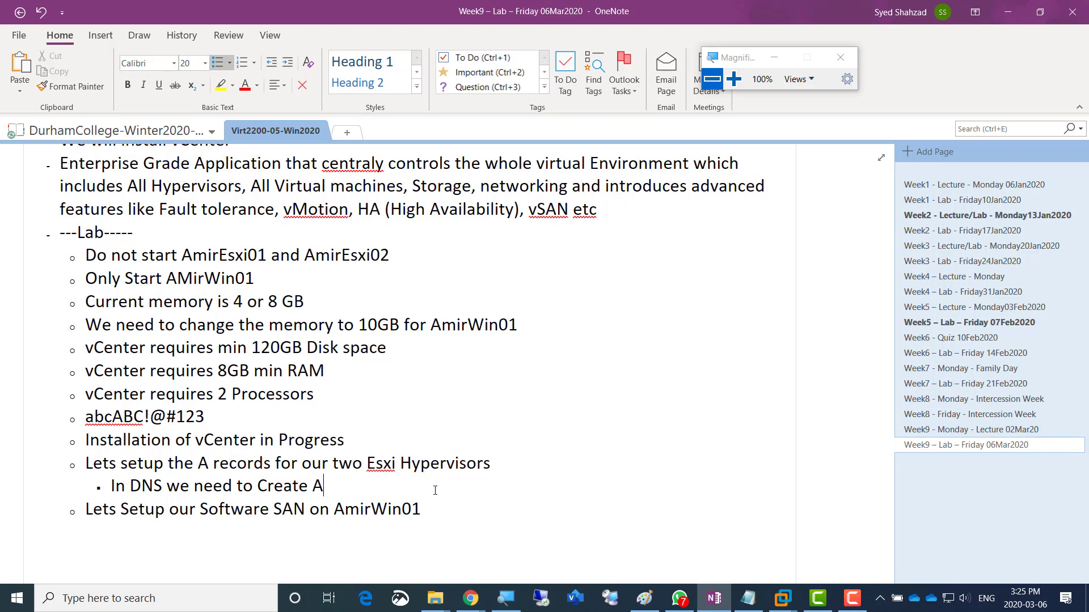
{"action": "type", "text": " Records for both Esxi"}
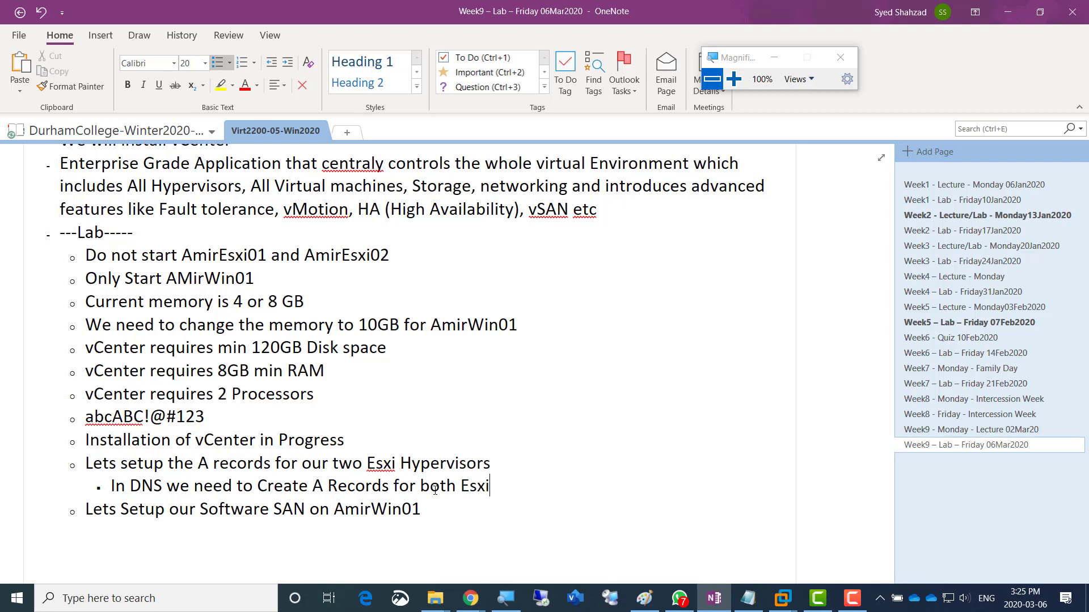
{"action": "key", "text": "Return"}
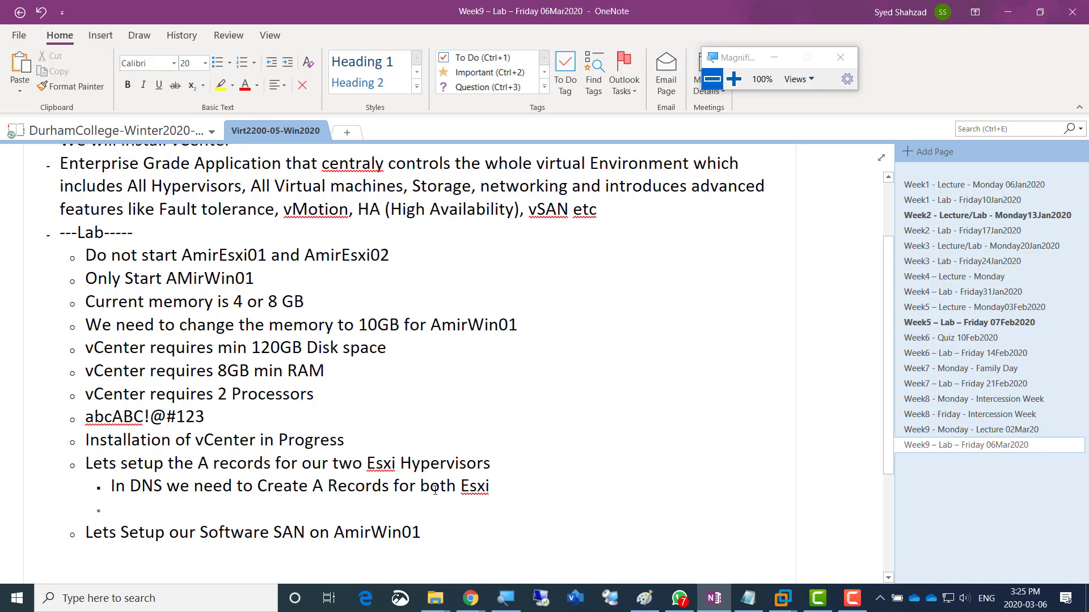
{"action": "type", "text": "Esxi01 and 192.168.200."}
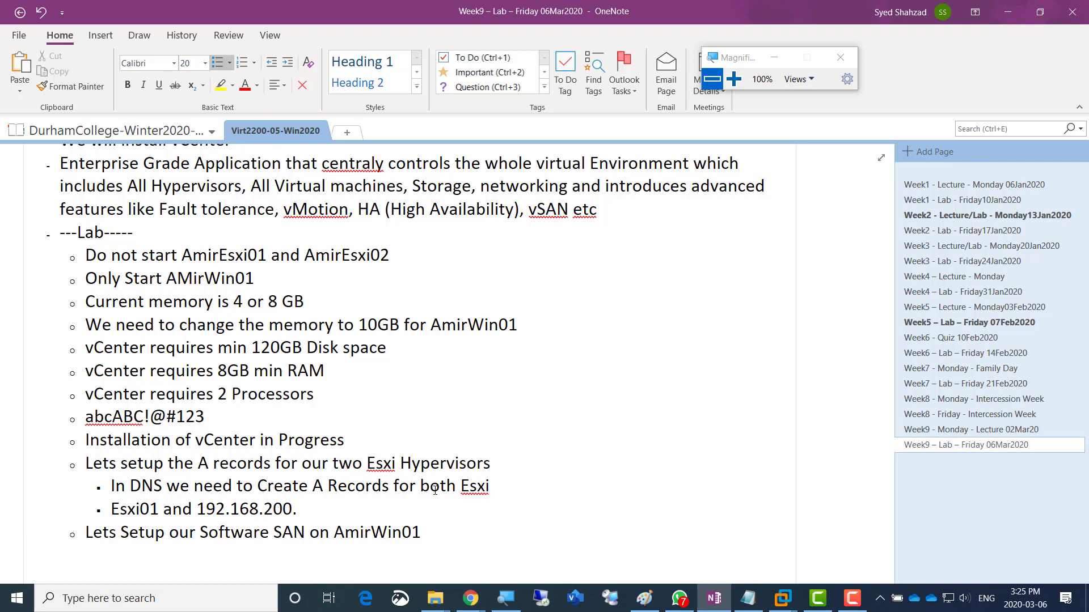
{"action": "type", "text": "2"}
- Duplicate the Esxi01 line and change it to 'Esxi02 and 192.168.200.3'
{"action": "key", "text": "shift+Home"}
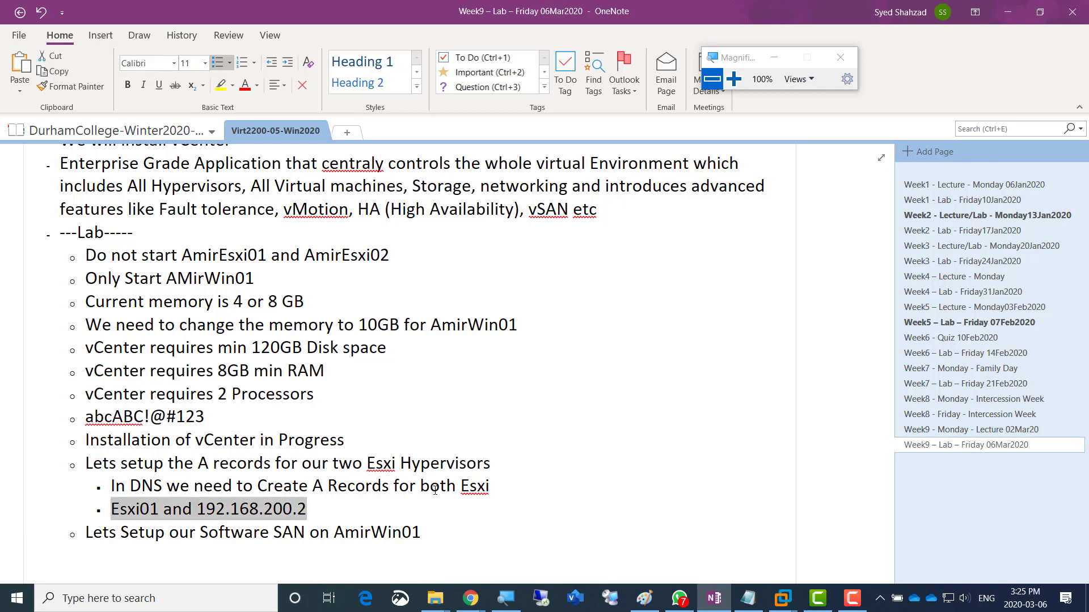
{"action": "key", "text": "ctrl+c"}
{"action": "key", "text": "End"}
{"action": "key", "text": "Return"}
{"action": "key", "text": "ctrl+v"}
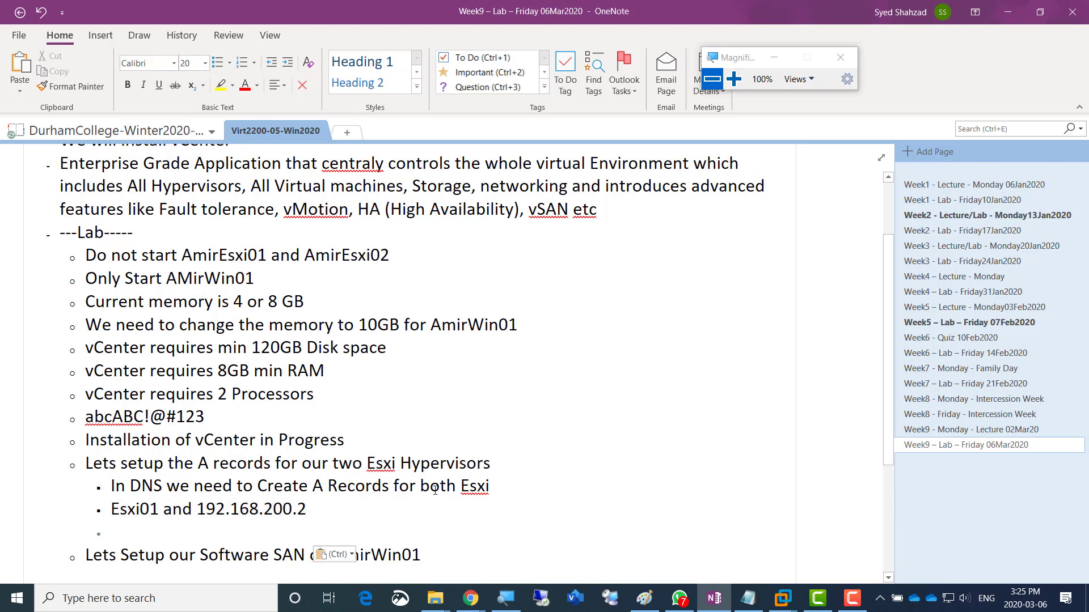
{"action": "key", "text": "Up"}
{"action": "key", "text": "Left"}
{"action": "key", "text": "Left"}
{"action": "key", "text": "Left"}
{"action": "key", "text": "Left"}
{"action": "key", "text": "Left"}
{"action": "key", "text": "Left"}
{"action": "key", "text": "Left"}
{"action": "key", "text": "Left"}
{"action": "key", "text": "Left"}
{"action": "key", "text": "Left"}
{"action": "key", "text": "Left"}
{"action": "key", "text": "Left"}
{"action": "key", "text": "Left"}
{"action": "key", "text": "Left"}
{"action": "key", "text": "Left"}
{"action": "key", "text": "Left"}
{"action": "key", "text": "Left"}
{"action": "key", "text": "Left"}
{"action": "key", "text": "shift+Left"}
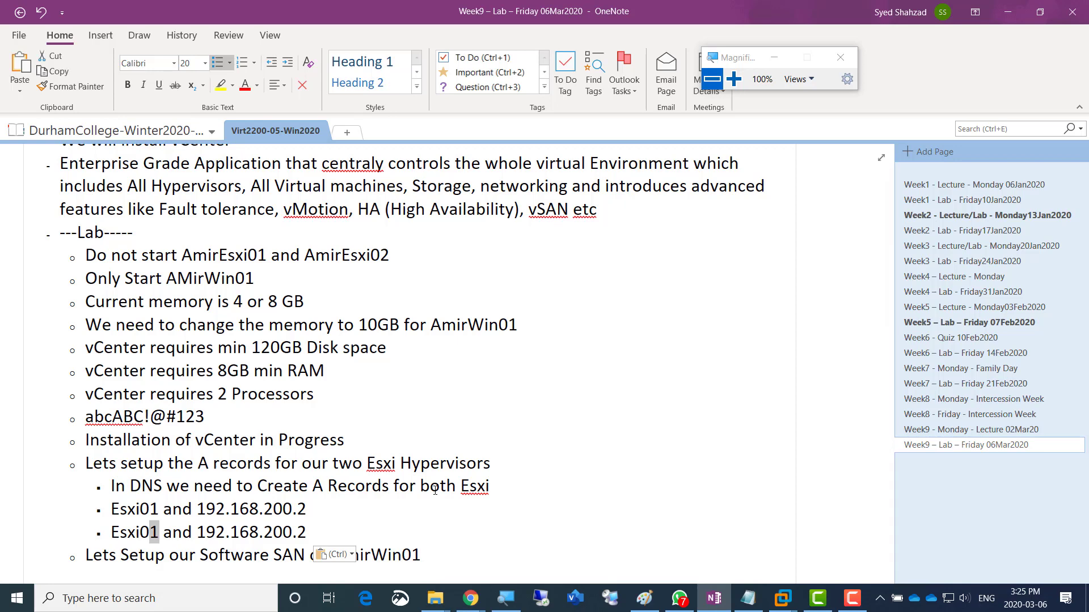
{"action": "type", "text": "2"}
{"action": "key", "text": "Right"}
{"action": "key", "text": "Right"}
{"action": "key", "text": "Right"}
{"action": "key", "text": "Right"}
{"action": "key", "text": "Right"}
{"action": "key", "text": "Right"}
{"action": "key", "text": "Right"}
{"action": "key", "text": "Right"}
{"action": "key", "text": "Right"}
{"action": "key", "text": "Right"}
{"action": "key", "text": "Right"}
{"action": "key", "text": "Right"}
{"action": "key", "text": "Right"}
{"action": "key", "text": "Right"}
{"action": "key", "text": "Right"}
{"action": "key", "text": "Right"}
{"action": "key", "text": "Right"}
{"action": "key", "text": "shift+Right"}
{"action": "type", "text": "3"}
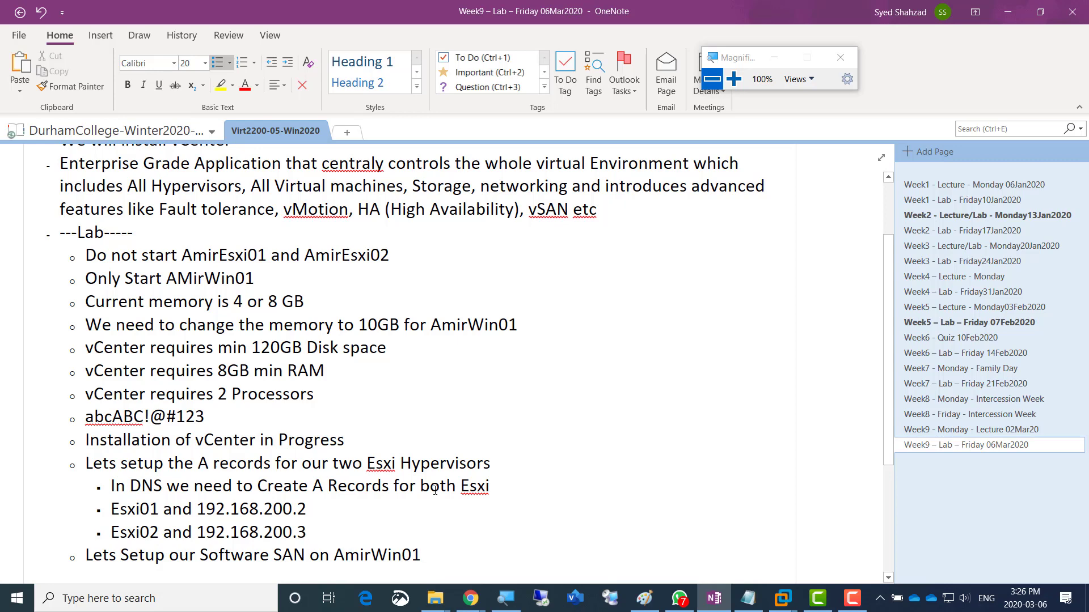
{"action": "key", "text": "ctrl+End"}
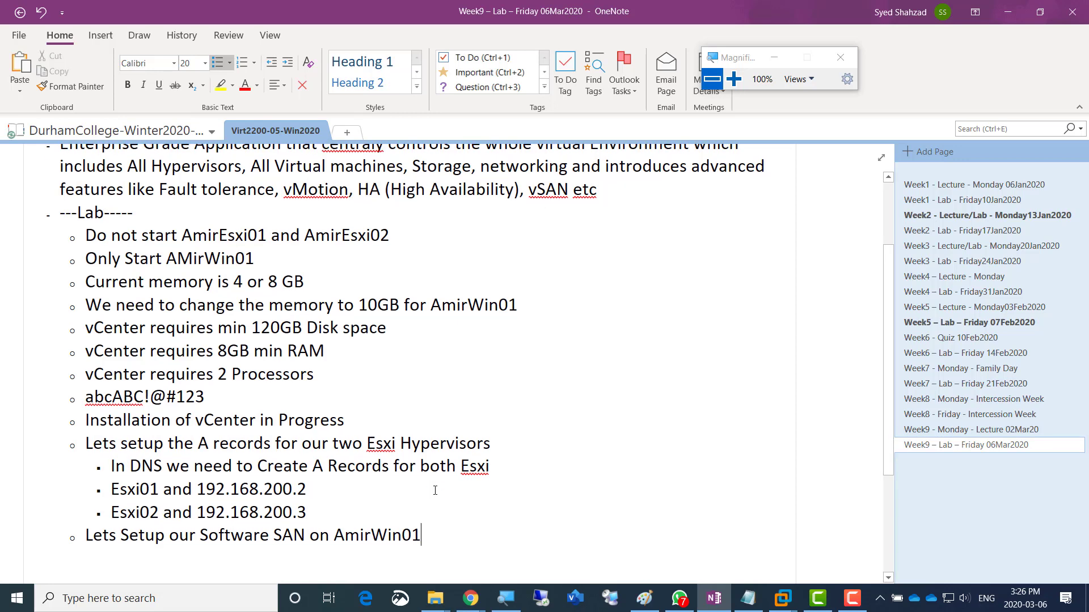
- Under the SAN step, note adding two 300GB disks and formatting them one by one with NTFS
{"action": "key", "text": "Return"}
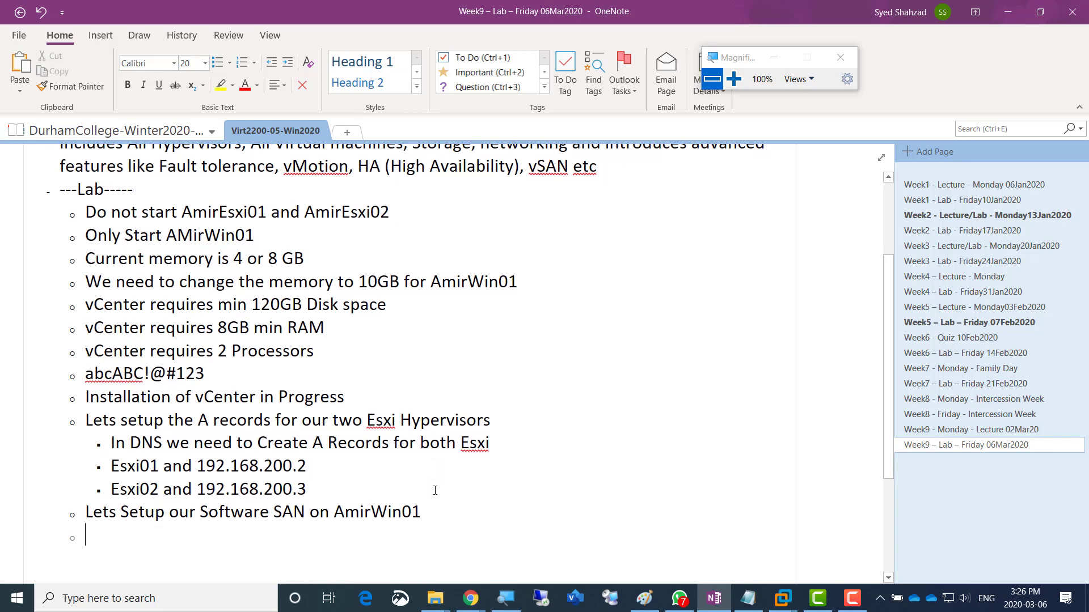
{"action": "key", "text": "Tab"}
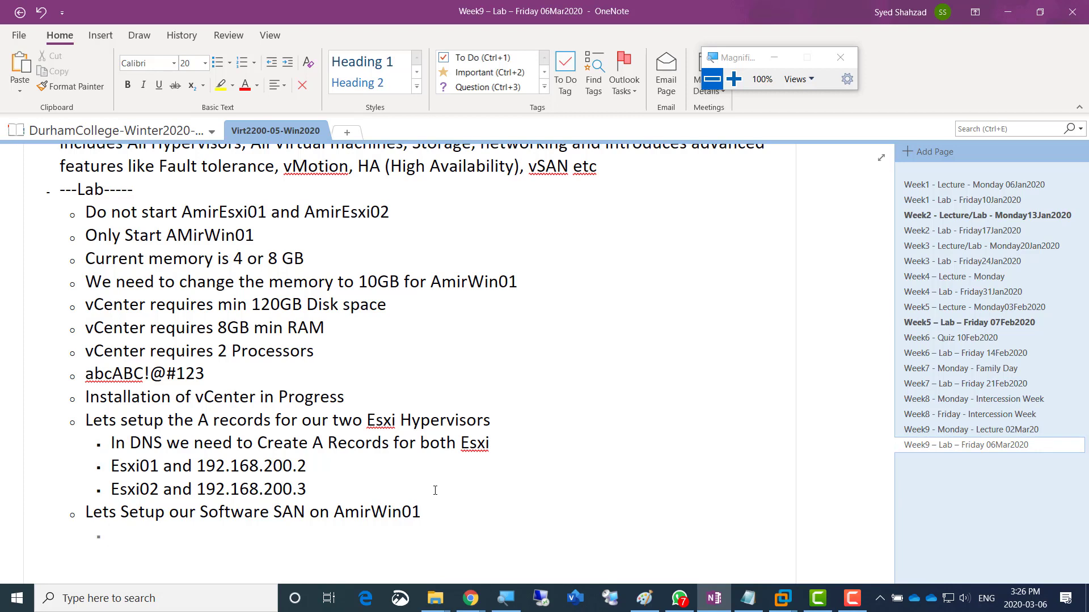
{"action": "type", "text": "Lets Ad"}
{"action": "key", "text": "BackSpace"}
{"action": "type", "text": "d t"}
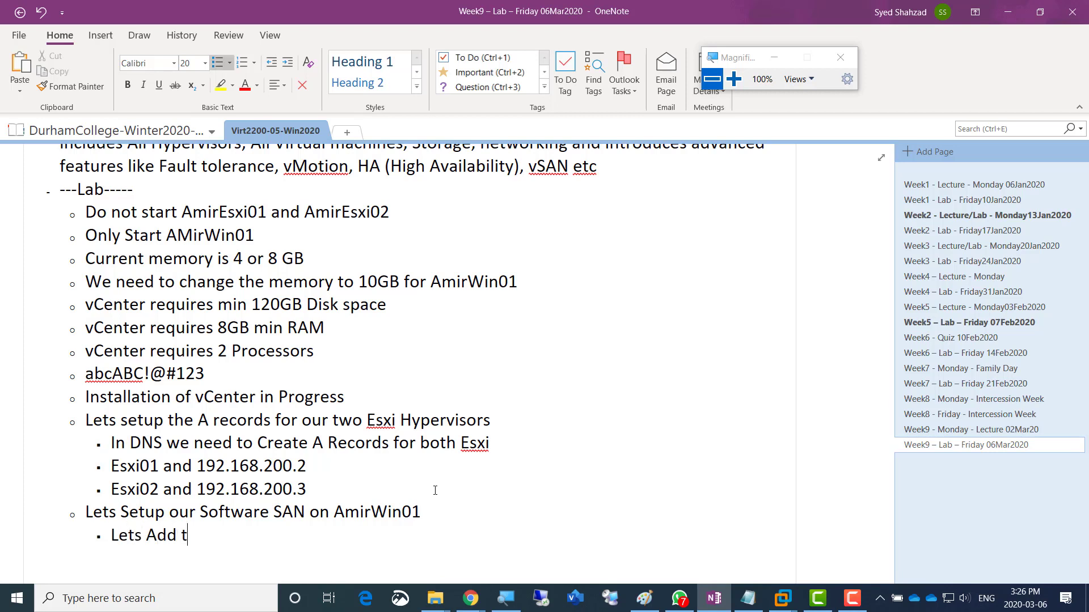
{"action": "type", "text": "wo Disks 300GB each"}
{"action": "key", "text": "Return"}
{"action": "type", "text": "L"}
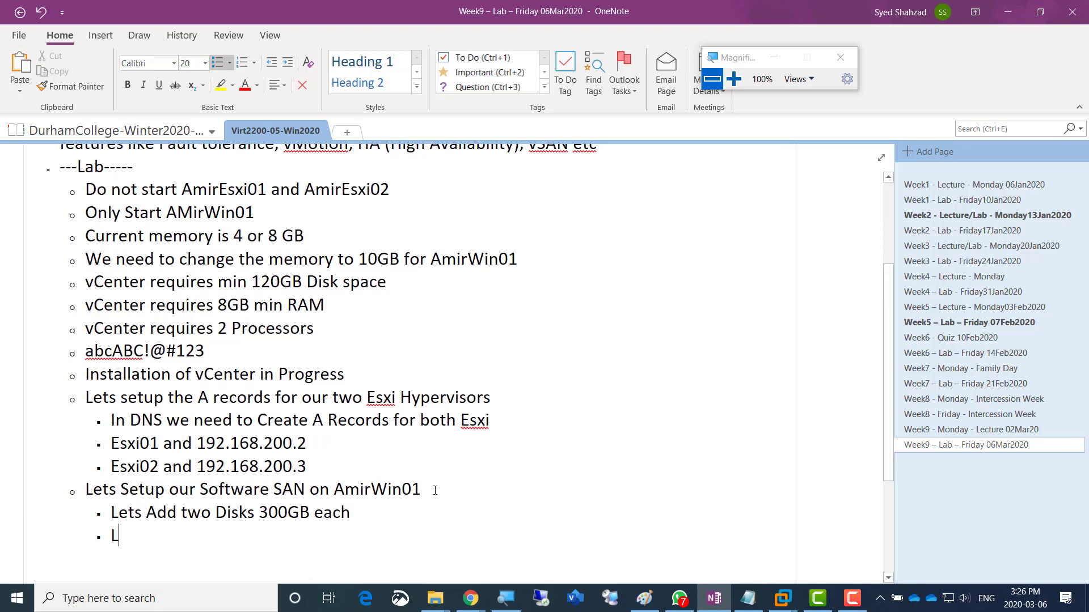
{"action": "type", "text": "ets format the"}
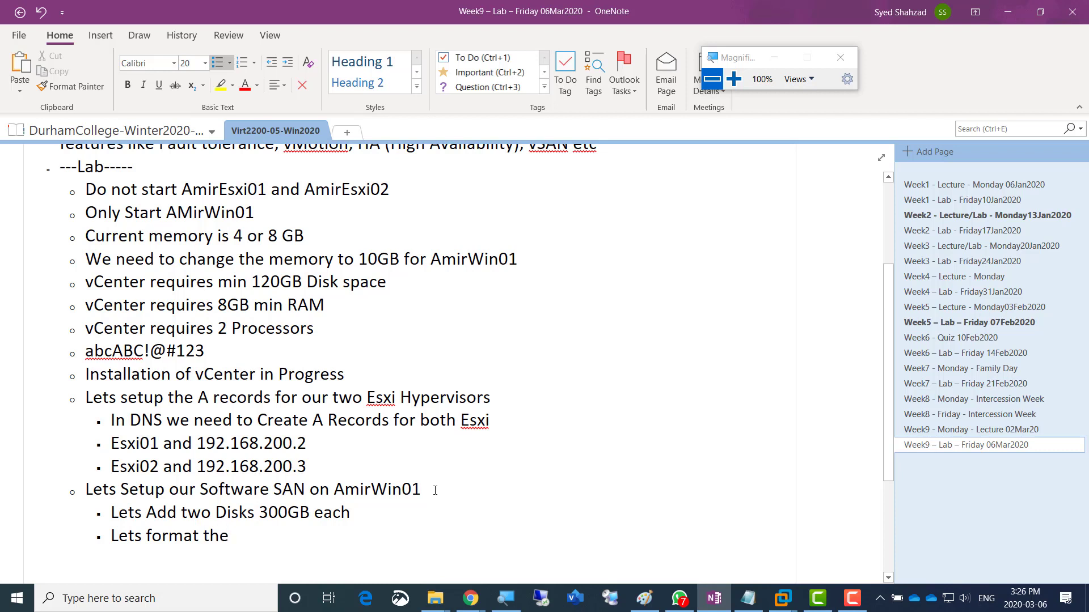
{"action": "type", "text": "m one by o"}
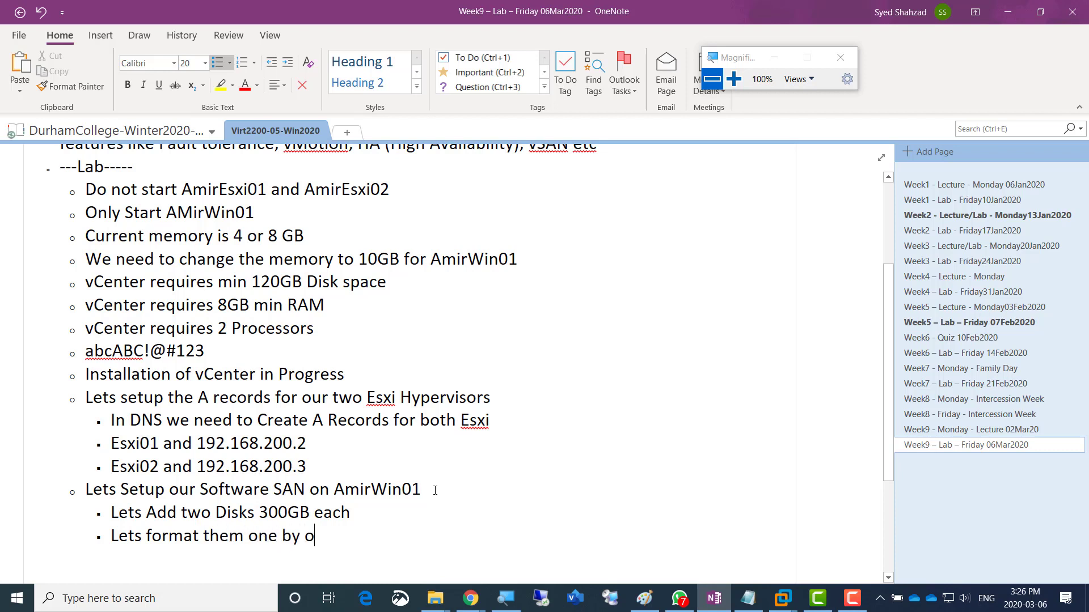
{"action": "type", "text": "ne with NTFS"}
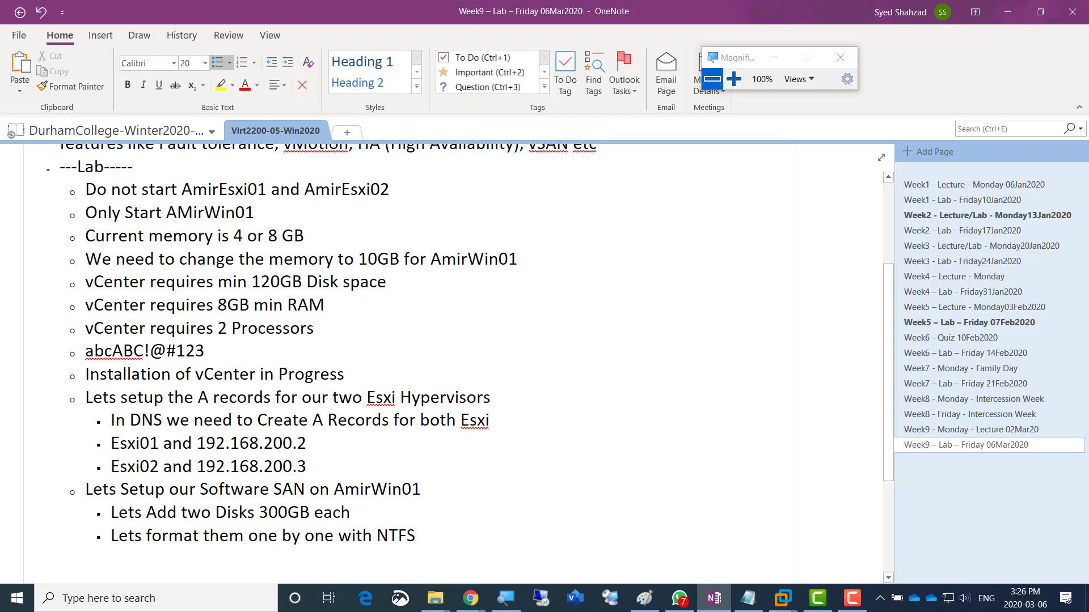
- Add sub-notes to install the iSCSi feature and begin the line on converting each disk
{"action": "key", "text": "Return"}
{"action": "type", "text": "Lets"}
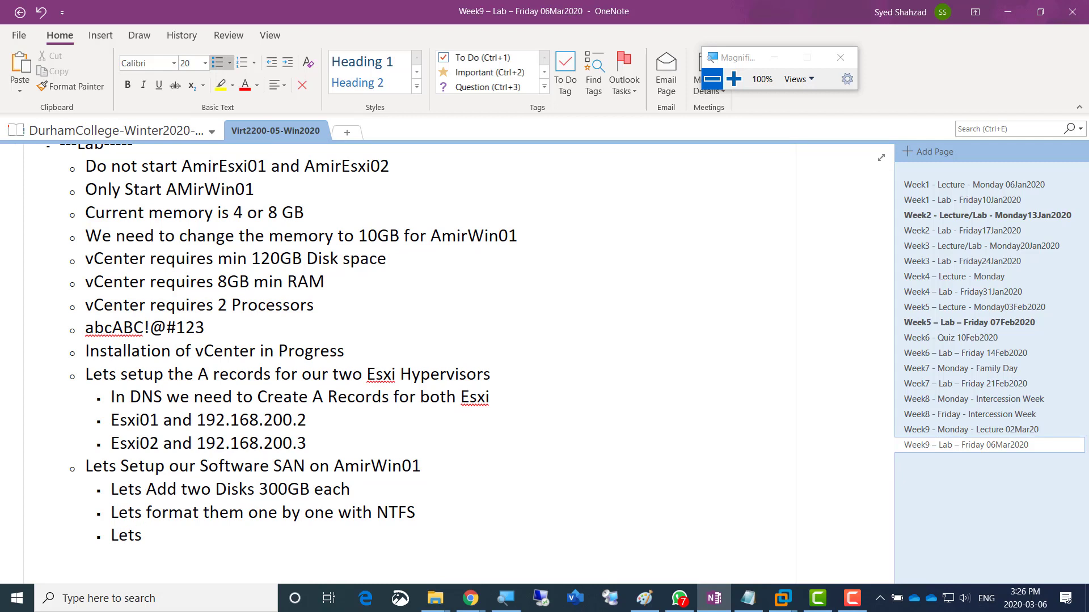
{"action": "type", "text": "install iSCSi f"}
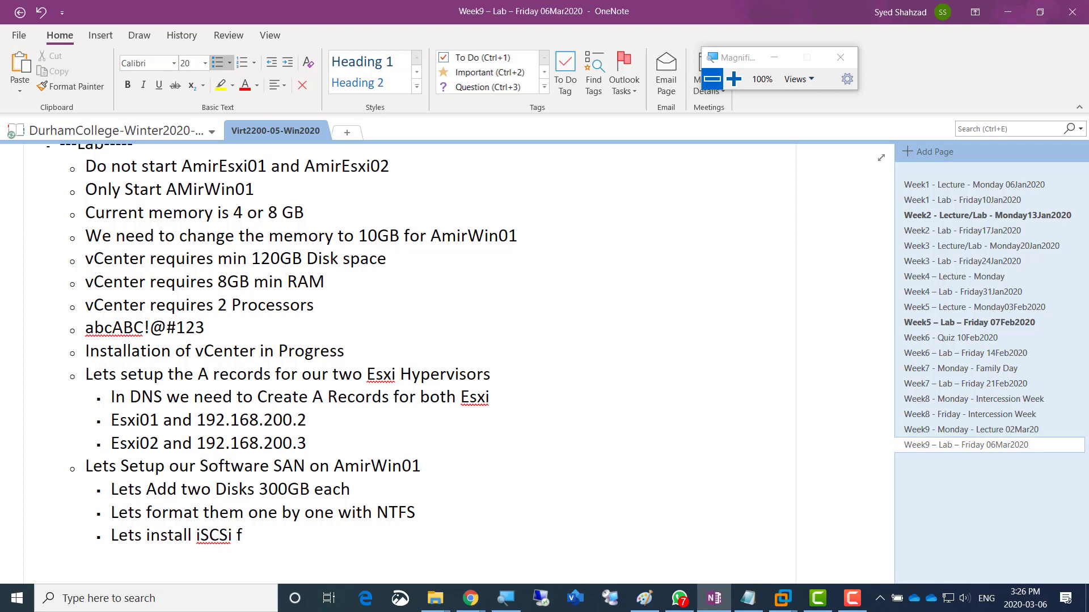
{"action": "type", "text": "eature"}
{"action": "key", "text": "Return"}
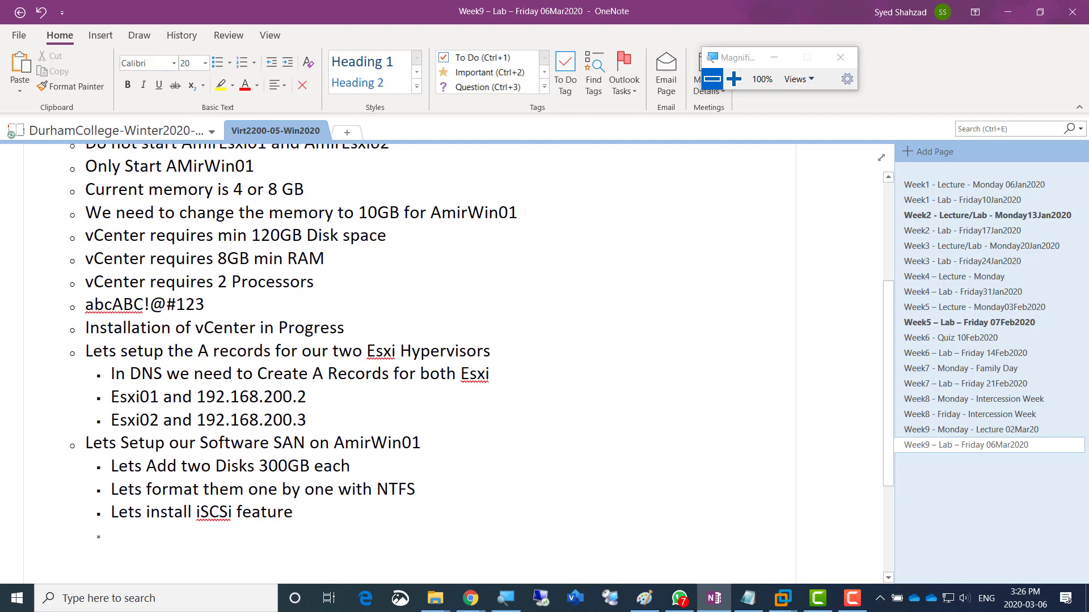
{"action": "type", "text": "Lets c"}
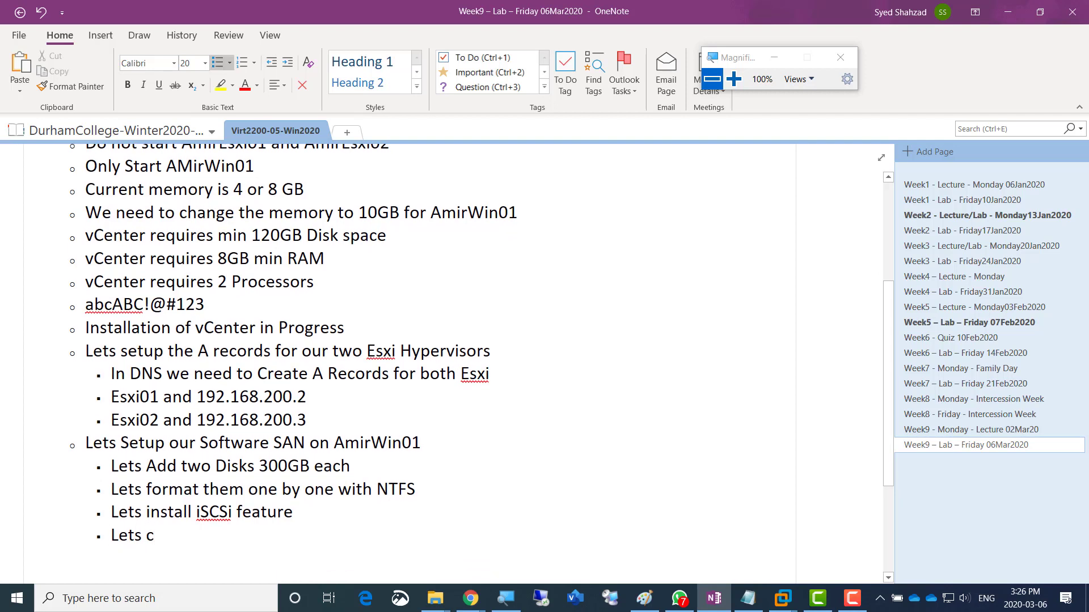
{"action": "type", "text": "onvert each disk one by one to"}
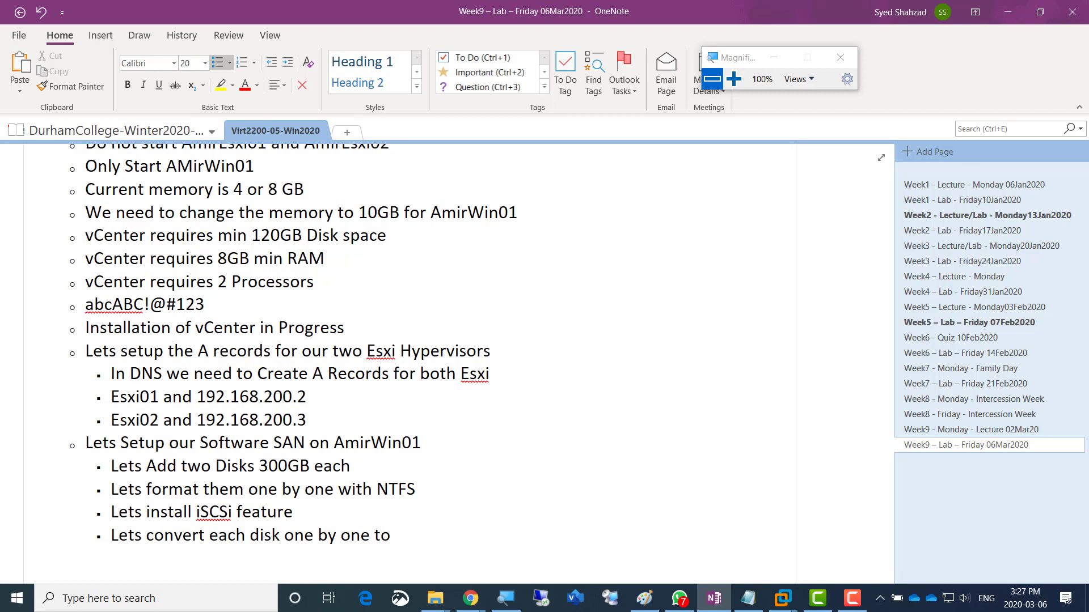
- Finish the conversion note so it reads converting each disk from NTFS to iSCSi
{"action": "key", "text": "BackSpace"}
{"action": "key", "text": "BackSpace"}
{"action": "type", "text": "from NTFS to iSCSi"}
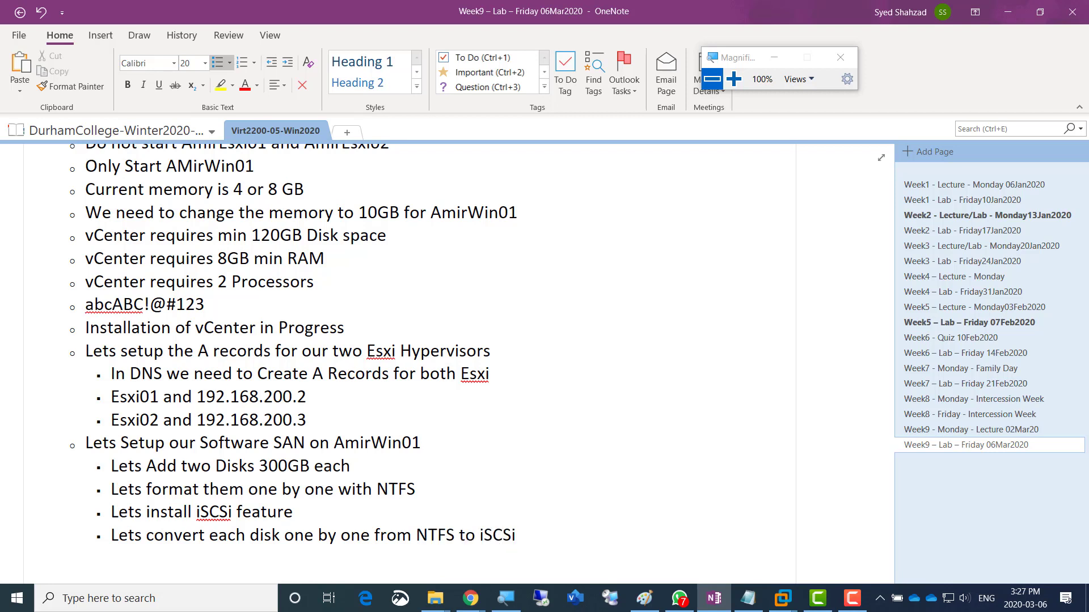
{"action": "type", "text": " and g"}
{"action": "key", "text": "BackSpace"}
{"action": "key", "text": "BackSpace"}
{"action": "key", "text": "BackSpace"}
{"action": "key", "text": "BackSpace"}
{"action": "key", "text": "BackSpace"}
{"action": "key", "text": "BackSpace"}
{"action": "key", "text": "Return"}
- Add notes to give both hypervisors disk access via their IPs in the iSCSi conversion wizard and verify each IP
{"action": "type", "text": "Also l"}
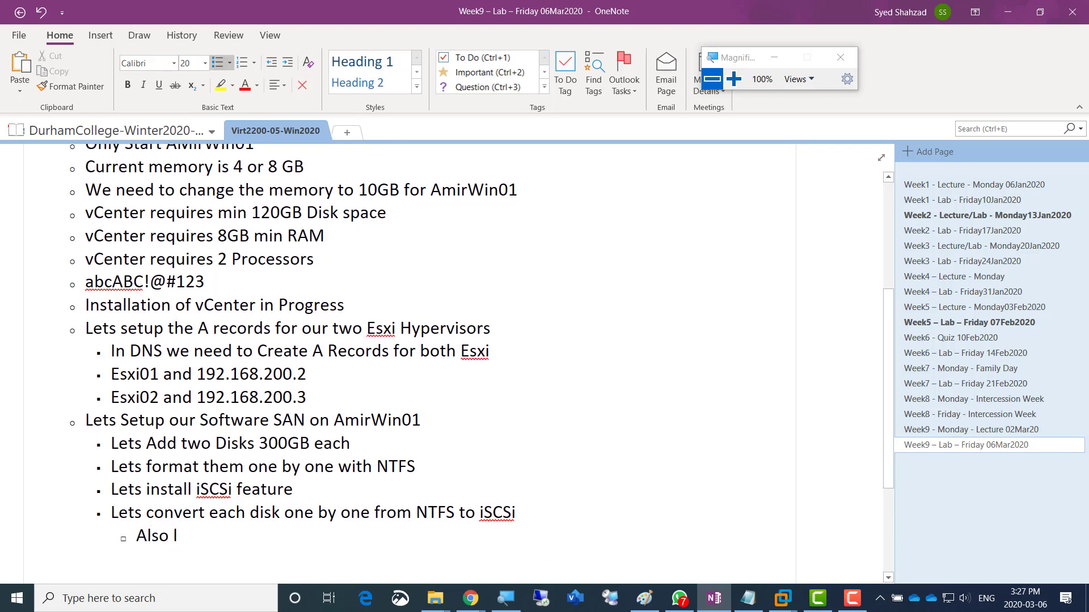
{"action": "type", "text": "ets give a"}
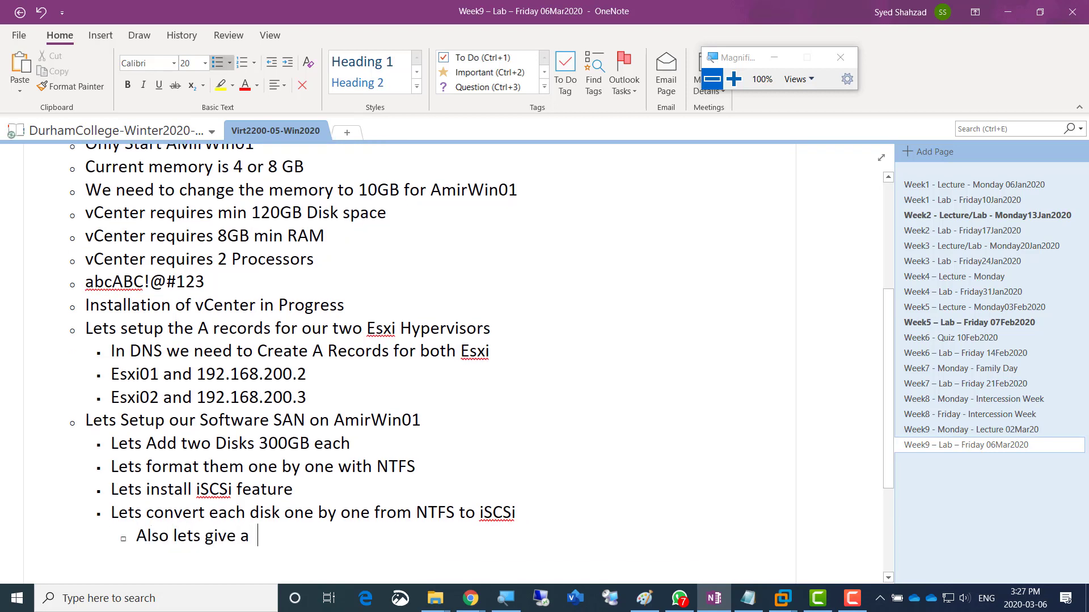
{"action": "type", "text": "ccess for each disk"}
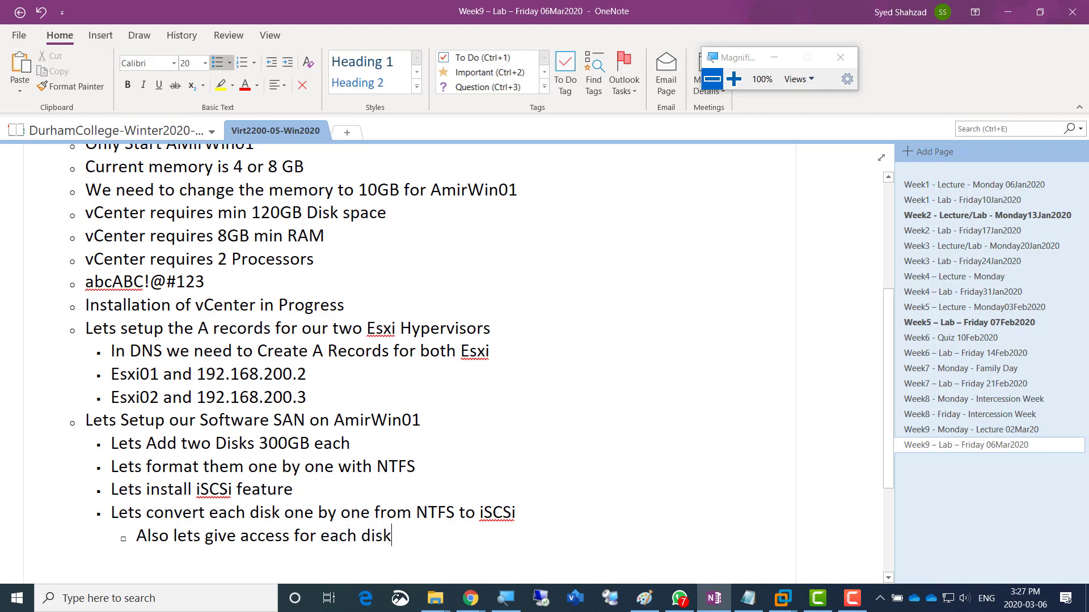
{"action": "type", "text": " to the two h"}
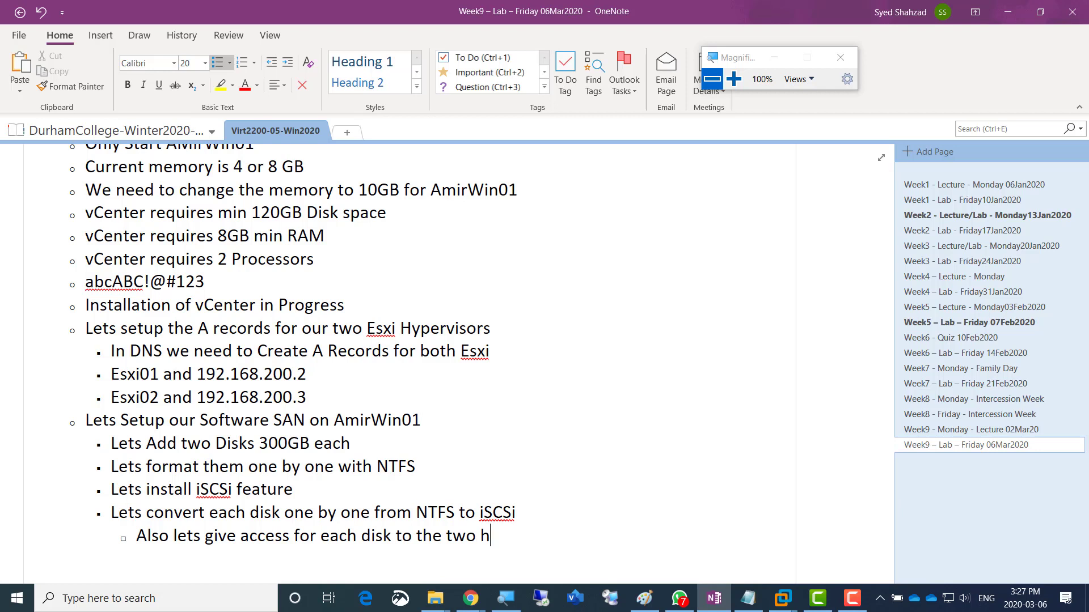
{"action": "type", "text": "ypervisors"}
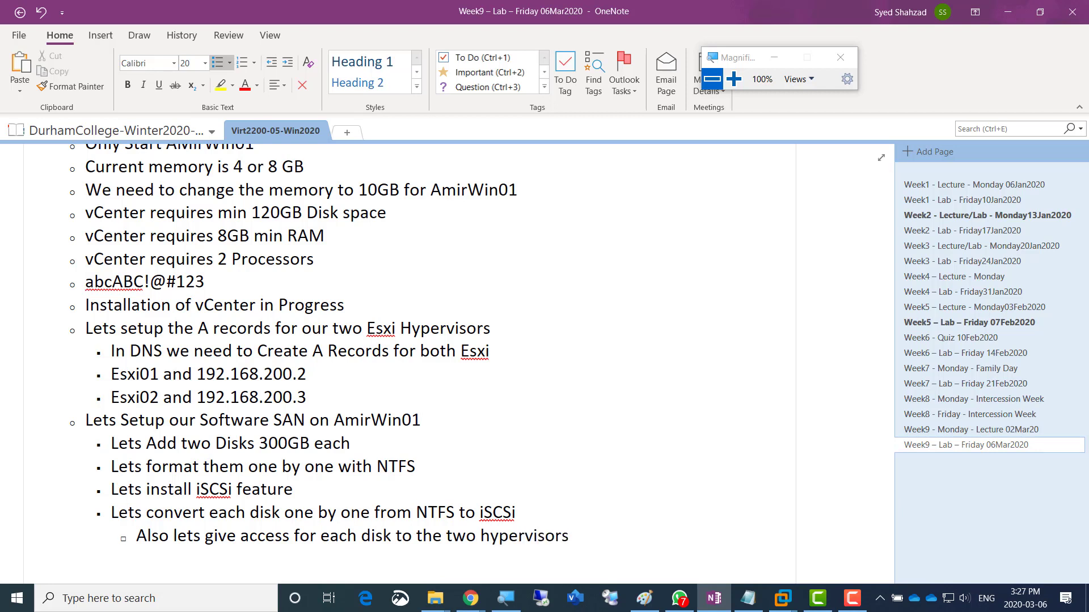
{"action": "type", "text": " by adding the"}
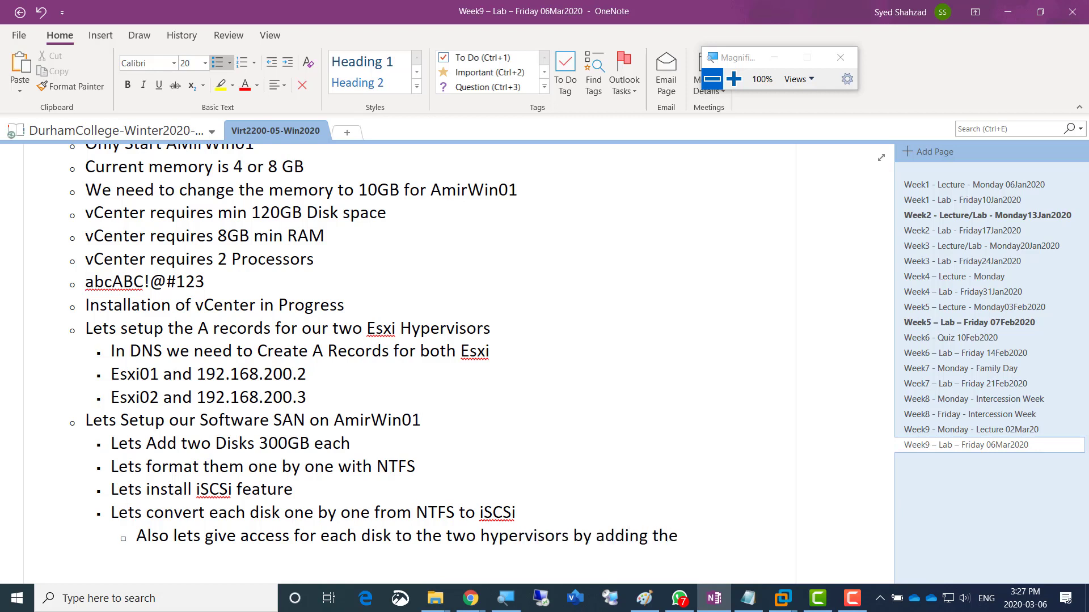
{"action": "type", "text": "ir IPs"}
{"action": "key", "text": "BackSpace"}
{"action": "key", "text": "BackSpace"}
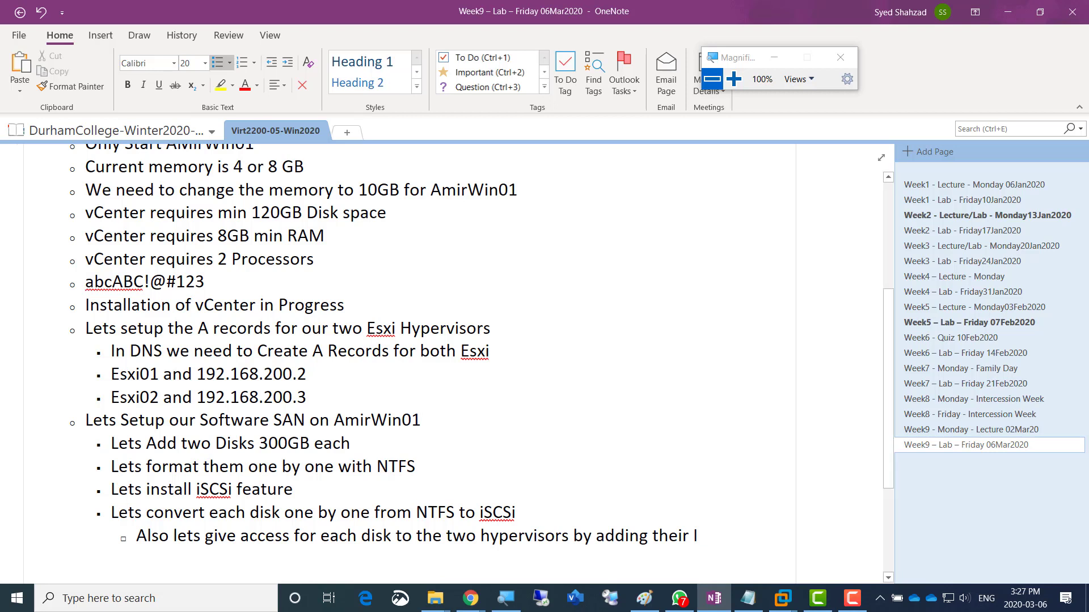
{"action": "type", "text": "P"}
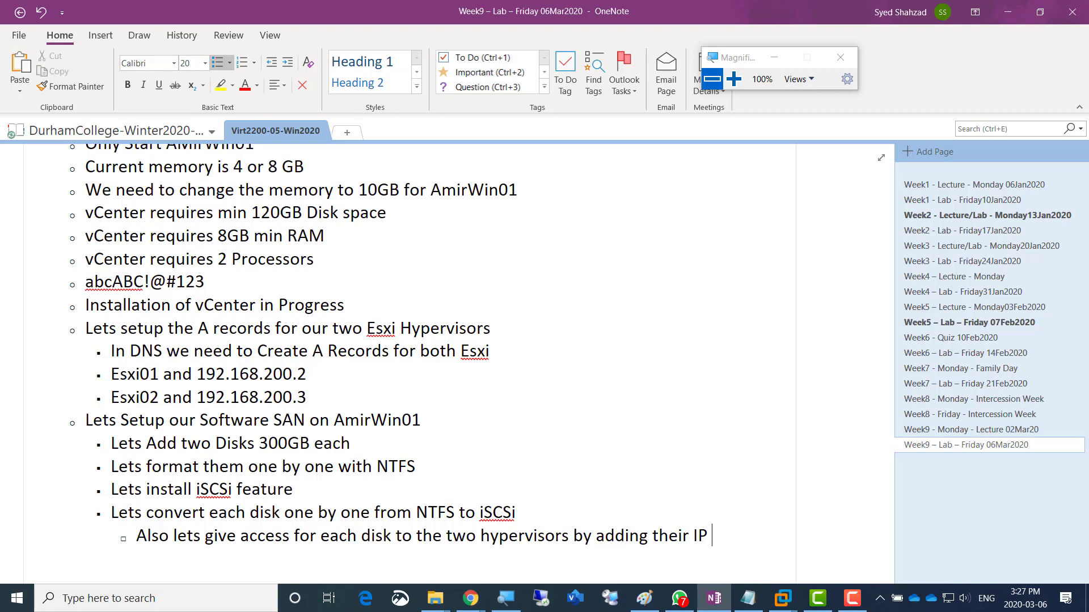
{"action": "type", "text": "to the iSCS"}
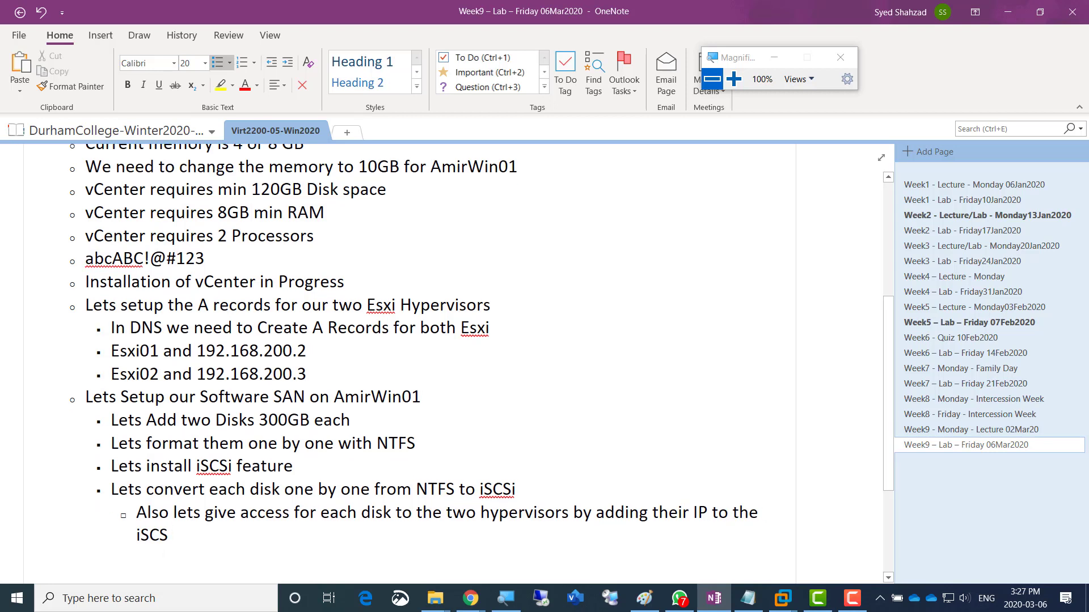
{"action": "type", "text": "i conversion wizard"}
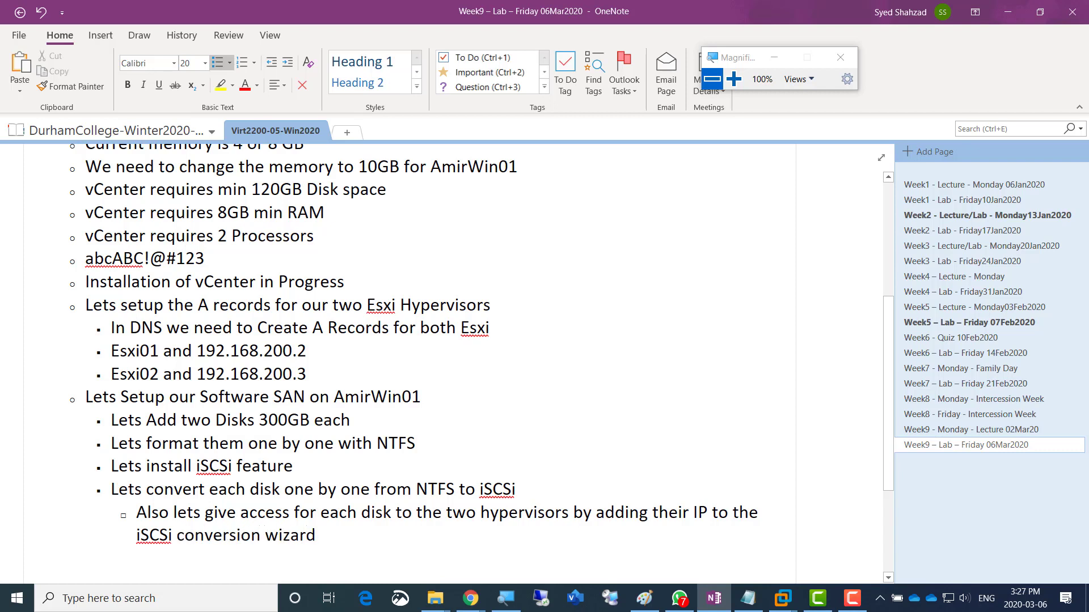
{"action": "key", "text": "Return"}
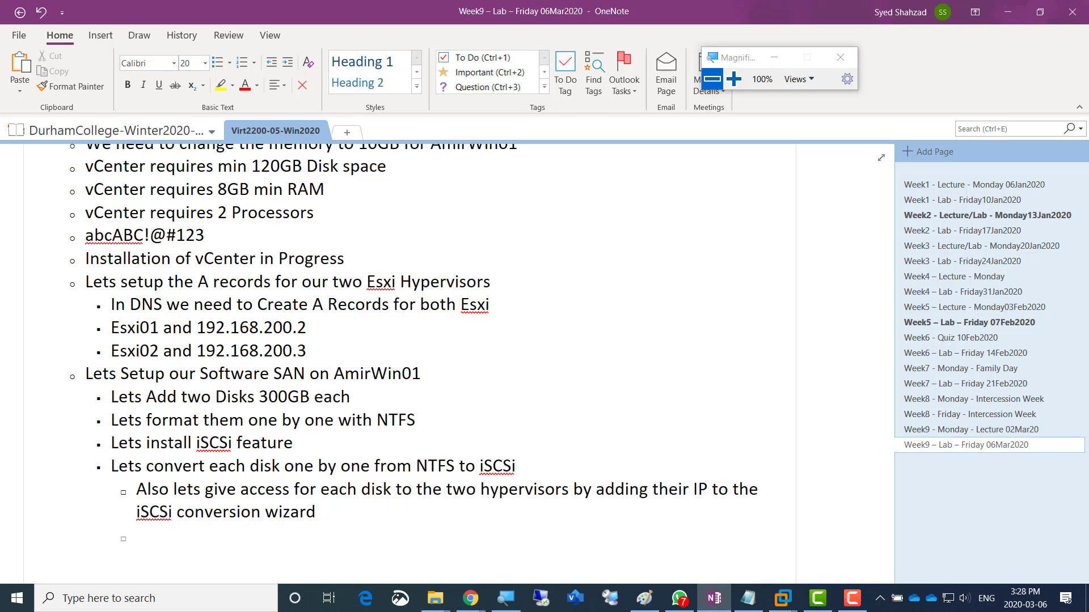
{"action": "type", "text": "Make sure the IP"}
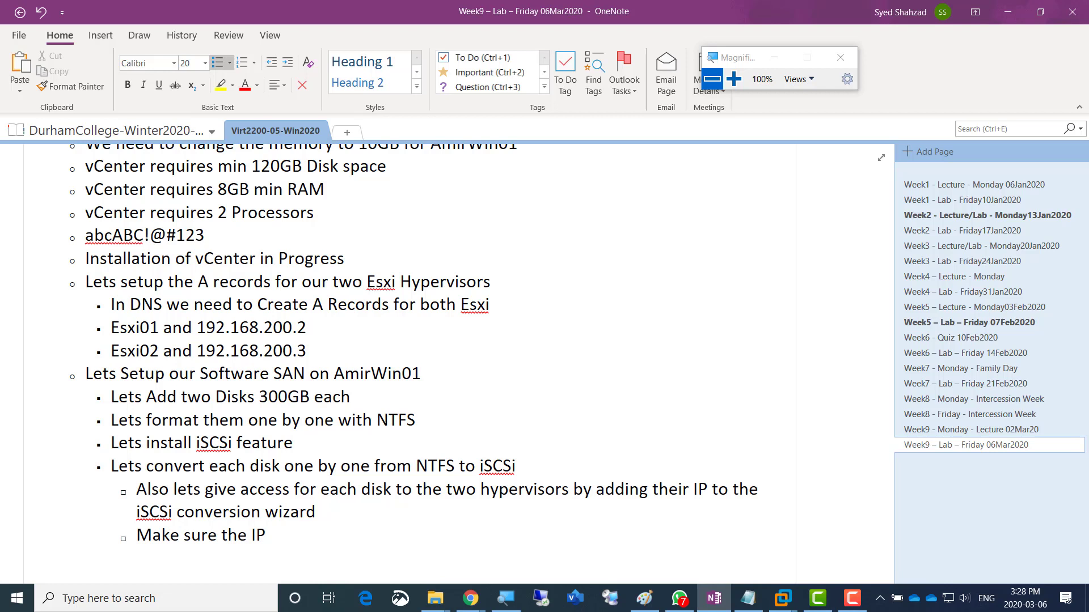
{"action": "type", "text": " of each hypervisor"}
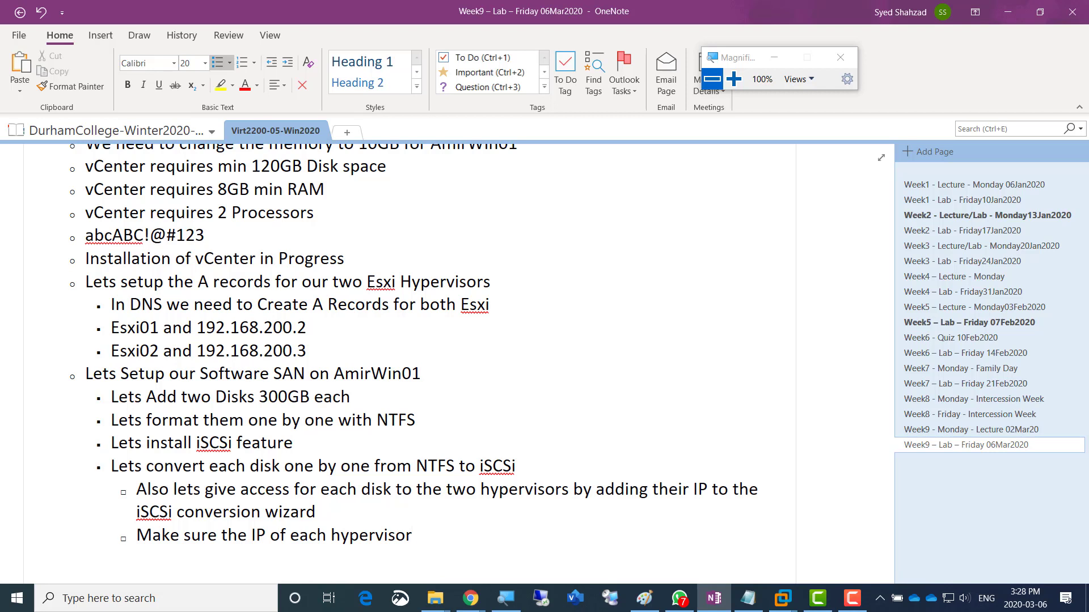
{"action": "type", "text": "is correct"}
{"action": "key", "text": "Return"}
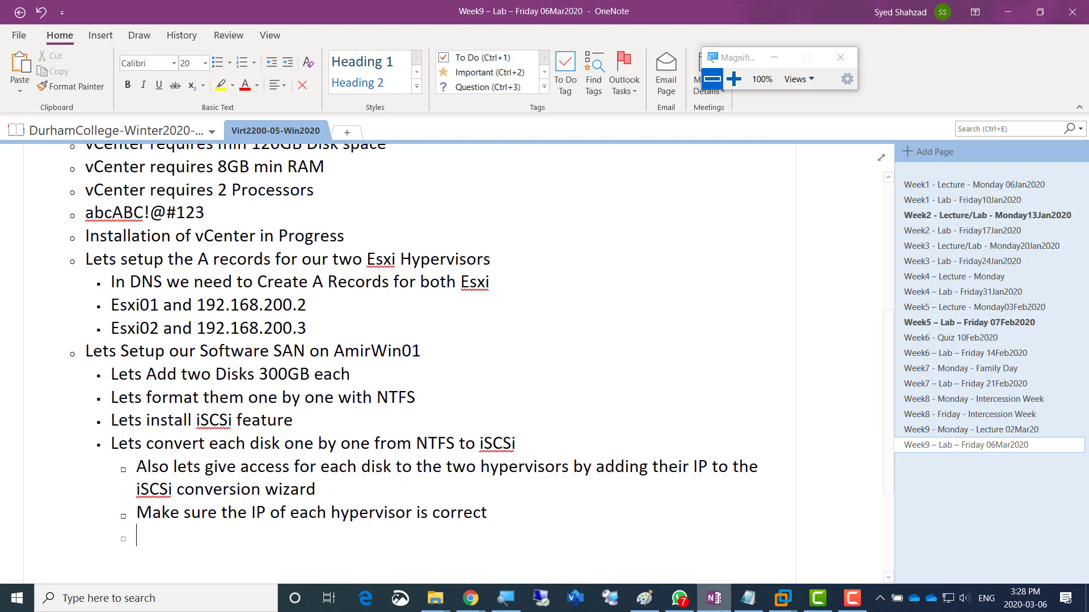
- Return to the AmirWin01 VM, wait for vCenter Server 6.0 to reach Setup Completed, and release input
{"action": "mouse_move", "coordinate": [788, 601]}
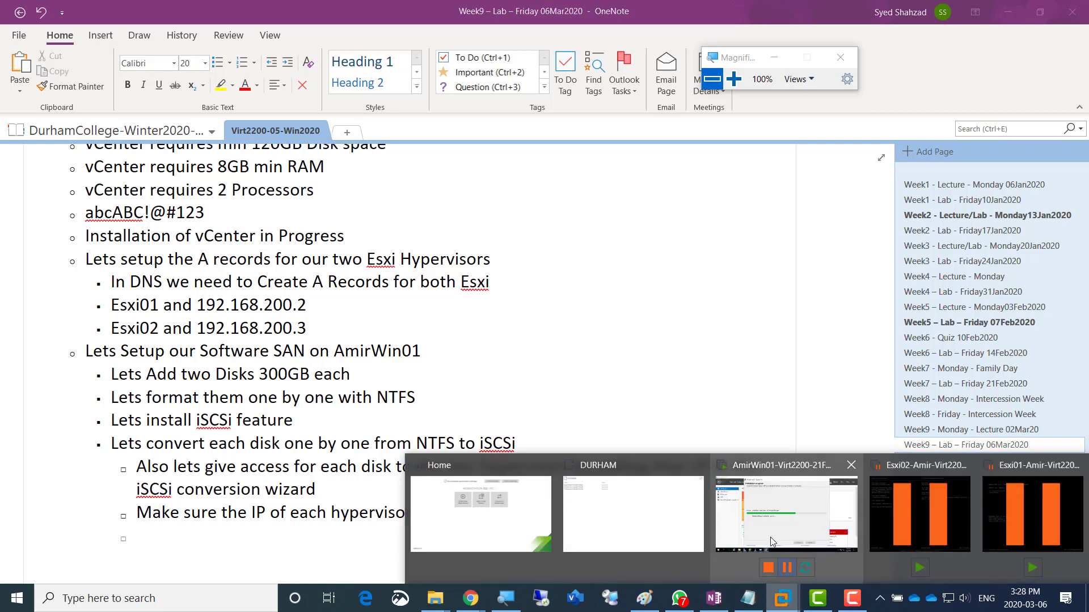
{"action": "left_click", "coordinate": [786, 513]}
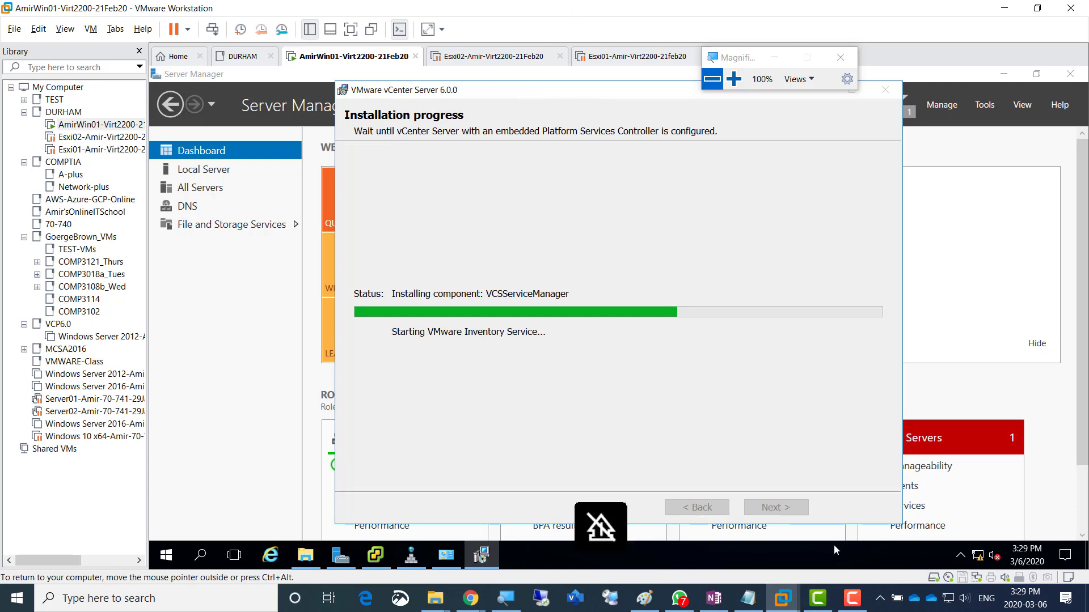
{"action": "left_click", "coordinate": [852, 599]}
{"action": "left_click_drag", "start_coordinate": [728, 227], "coordinate": [606, 178]}
{"action": "left_click_drag", "start_coordinate": [586, 245], "coordinate": [590, 396]}
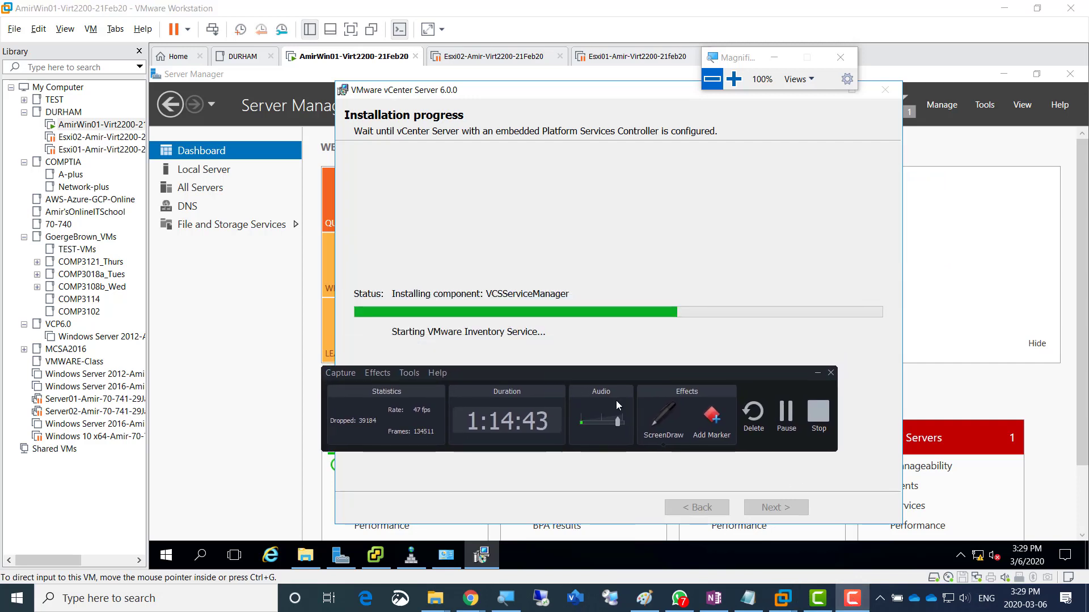
{"action": "left_click", "coordinate": [785, 417]}
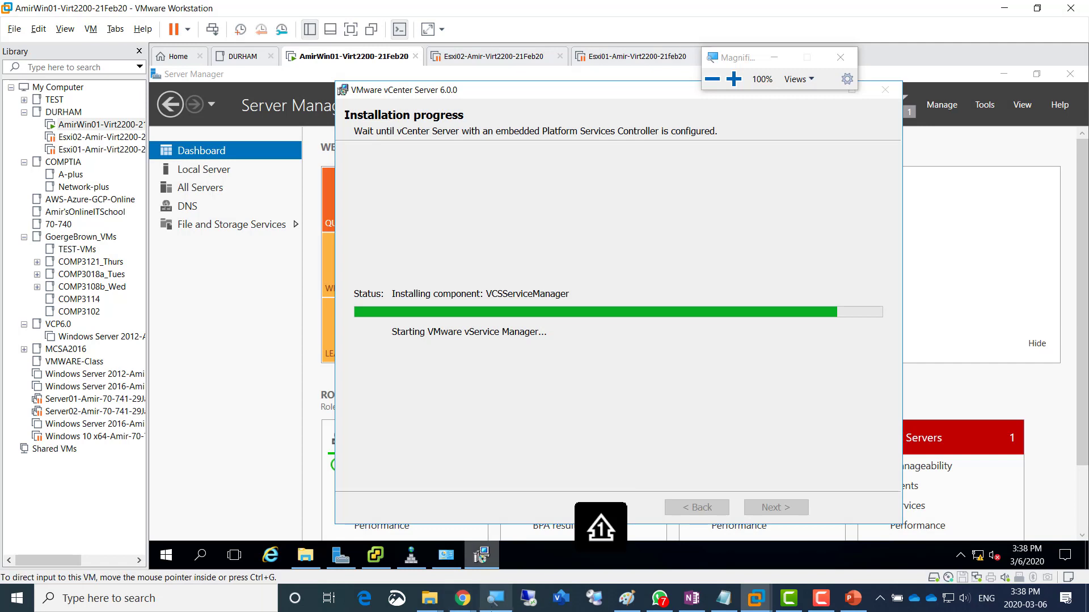
{"action": "mouse_move", "coordinate": [479, 561]}
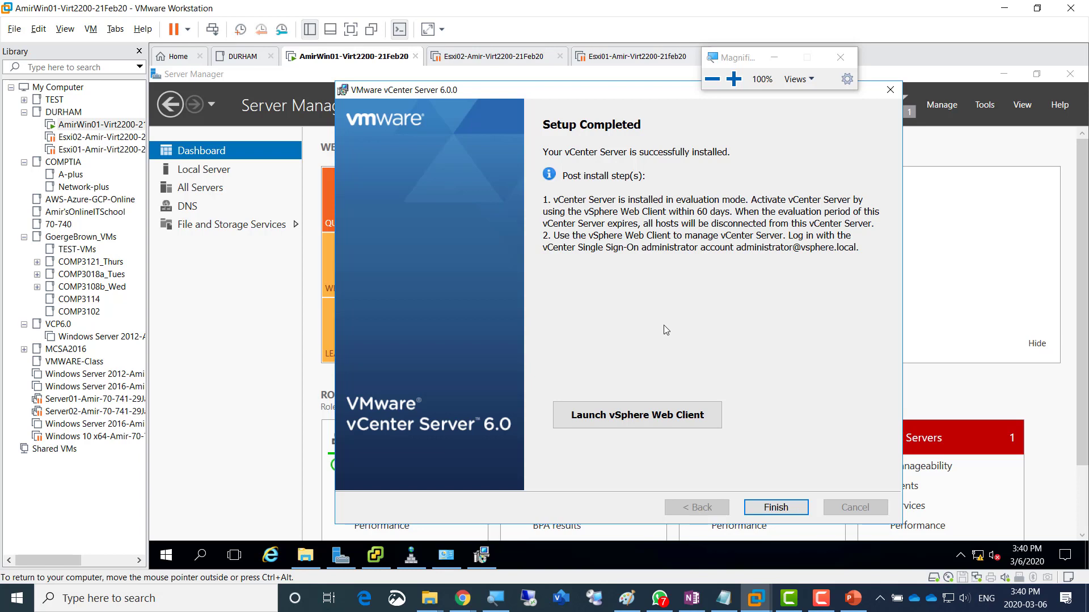
{"action": "left_click_drag", "start_coordinate": [634, 90], "coordinate": [578, 91]}
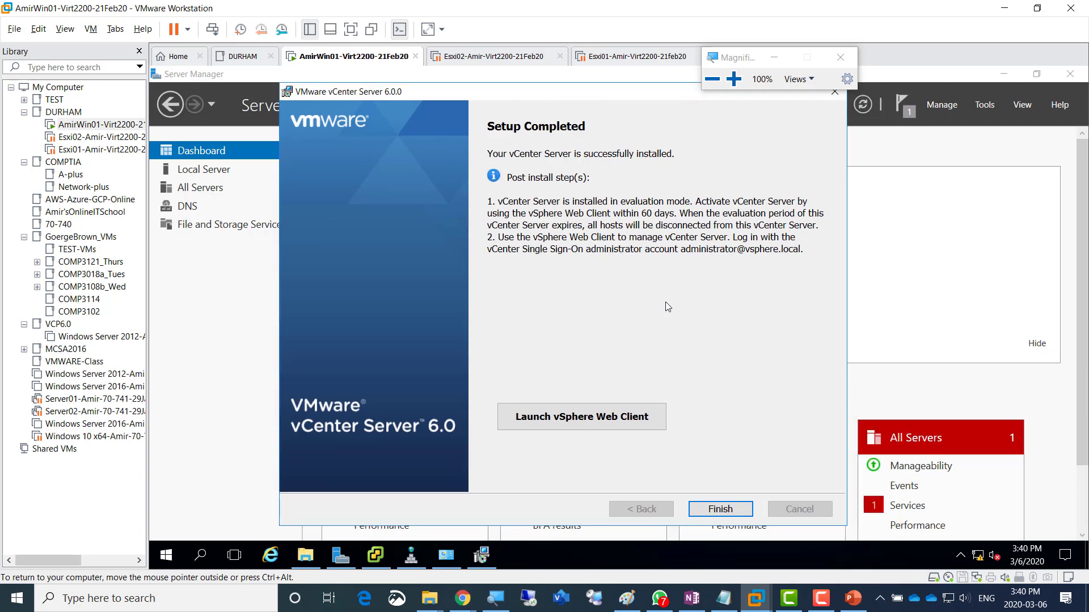
{"action": "key", "text": "ctrl+alt"}
- In OneNote, paste a duplicate of the Screenshot 4 line below it
{"action": "left_click", "coordinate": [692, 598]}
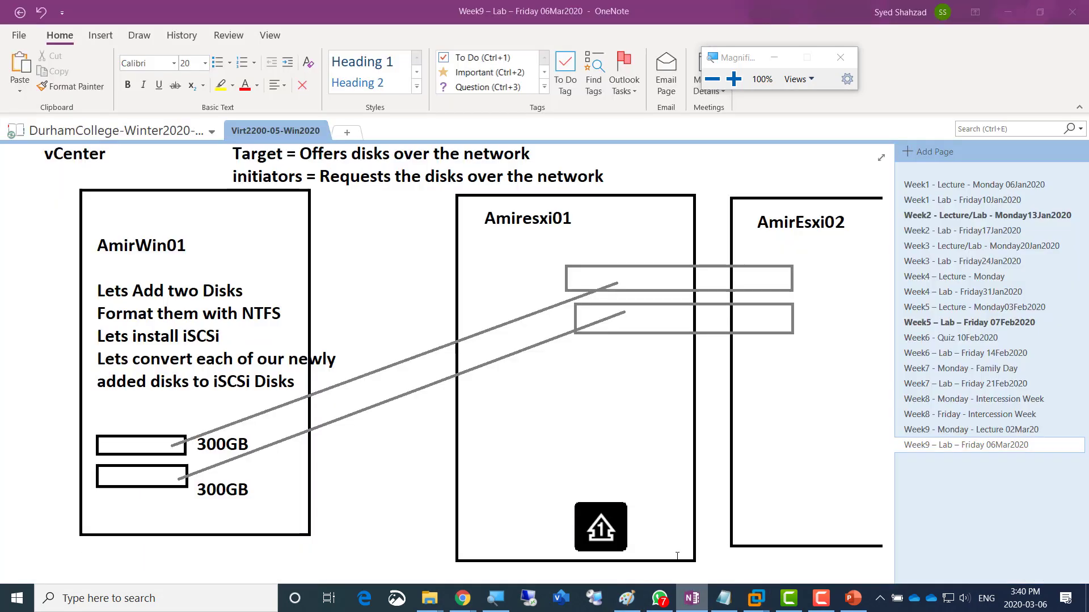
{"action": "scroll", "coordinate": [361, 389], "scroll_direction": "up", "scroll_amount": 5}
{"action": "scroll", "coordinate": [360, 386], "scroll_direction": "down", "scroll_amount": 8}
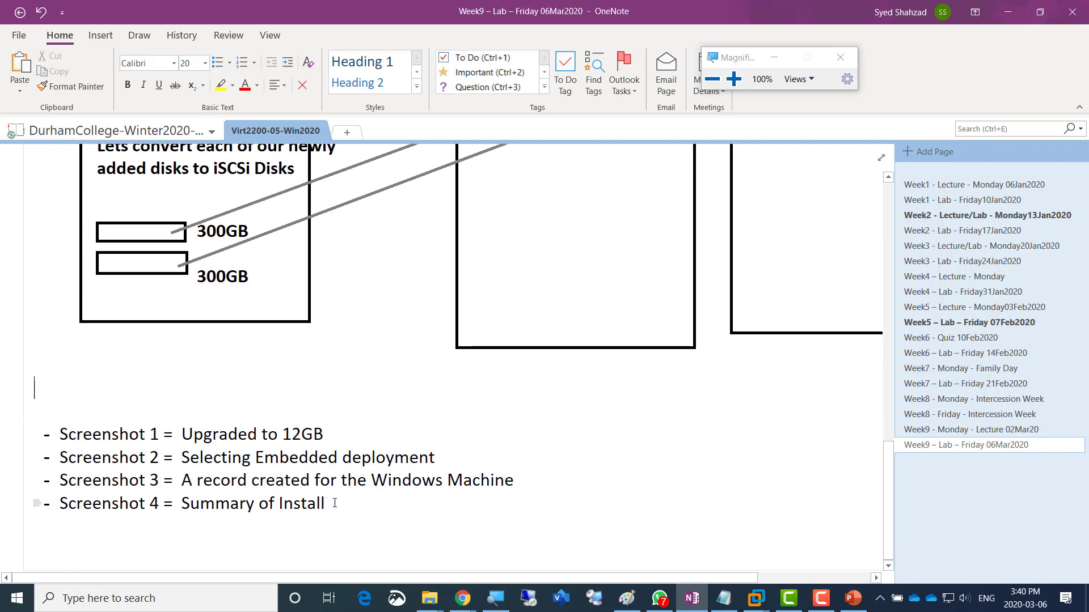
{"action": "left_click", "coordinate": [334, 503]}
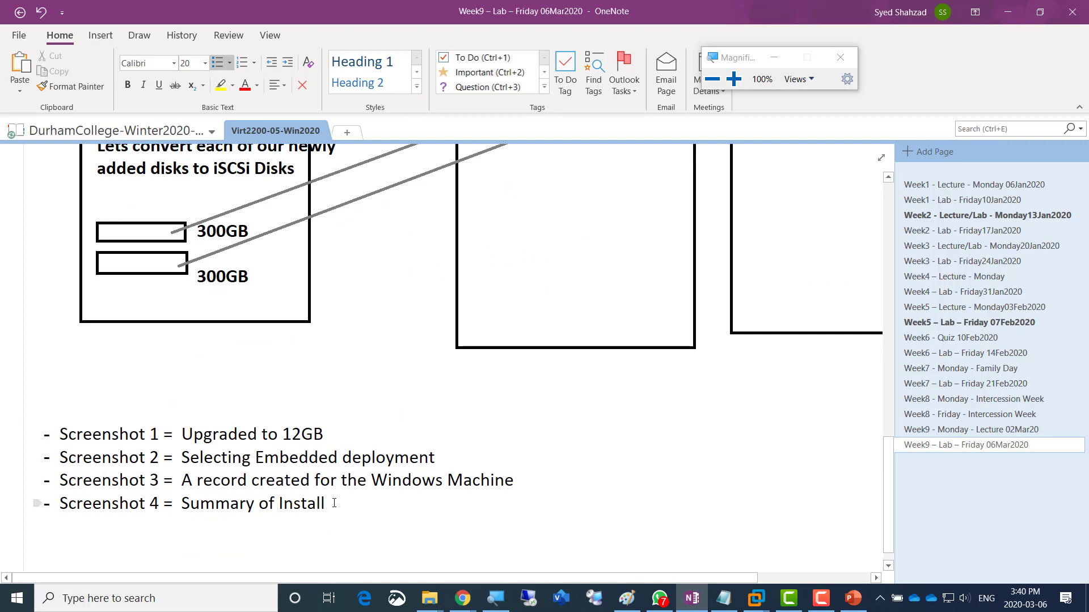
{"action": "triple_click", "coordinate": [334, 503]}
{"action": "key", "text": "ctrl+c"}
{"action": "left_click", "coordinate": [334, 503]}
{"action": "key", "text": "Return"}
{"action": "key", "text": "ctrl+v"}
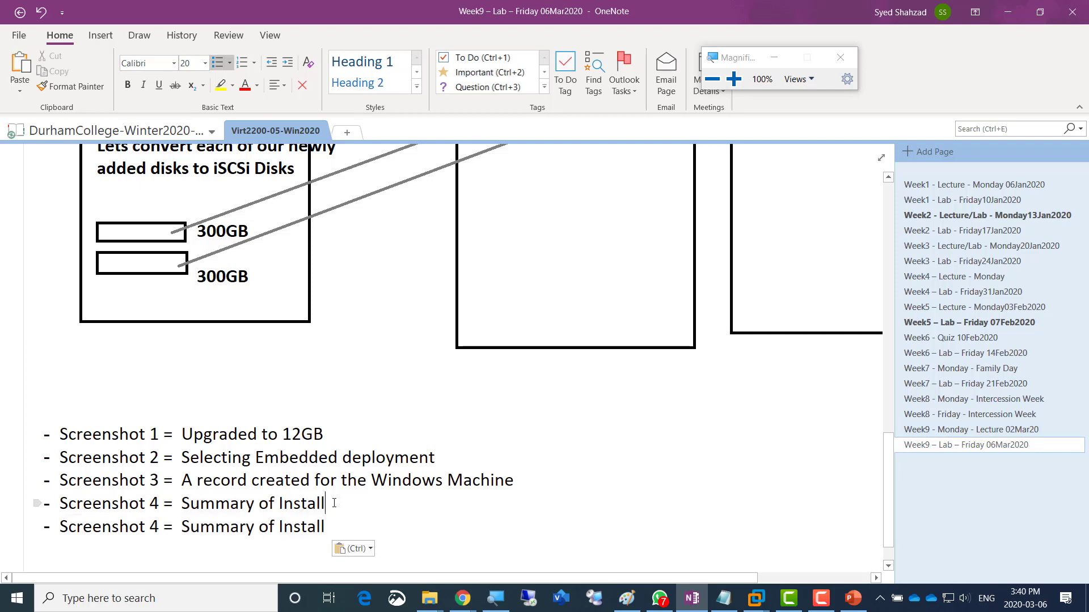
- Edit the copy to read 'Screenshot 5 Successfully Installed' and return to the vCenter installer
{"action": "key", "text": "Up"}
{"action": "key", "text": "Up"}
{"action": "key", "text": "Up"}
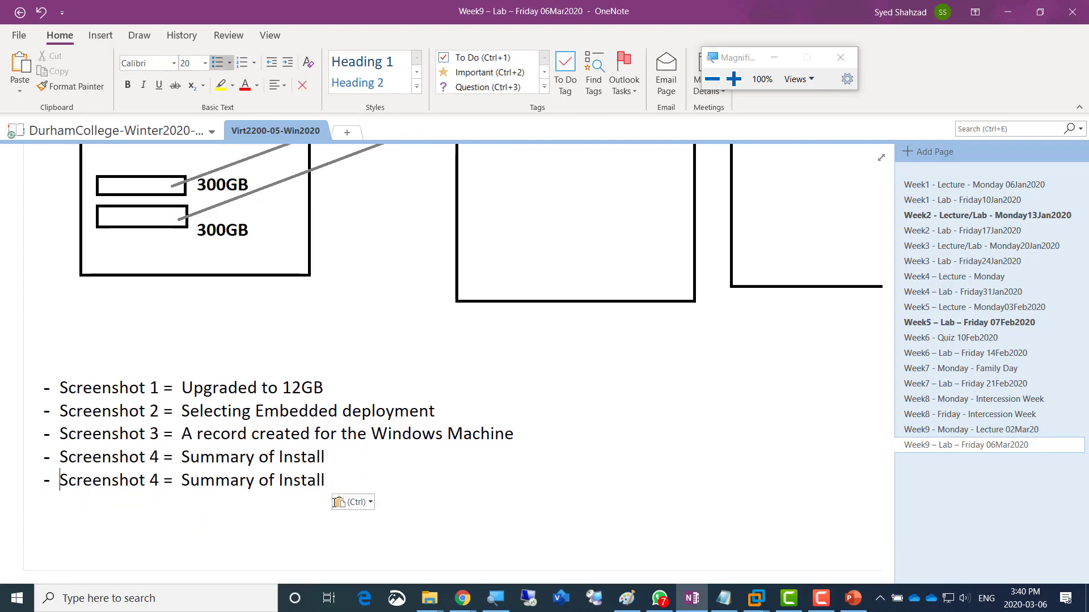
{"action": "key", "text": "Right"}
{"action": "key", "text": "Right"}
{"action": "key", "text": "Right"}
{"action": "key", "text": "Right"}
{"action": "key", "text": "Right"}
{"action": "key", "text": "Right"}
{"action": "key", "text": "Right"}
{"action": "key", "text": "Right"}
{"action": "key", "text": "Right"}
{"action": "key", "text": "Right"}
{"action": "key", "text": "Right"}
{"action": "key", "text": "shift+Right"}
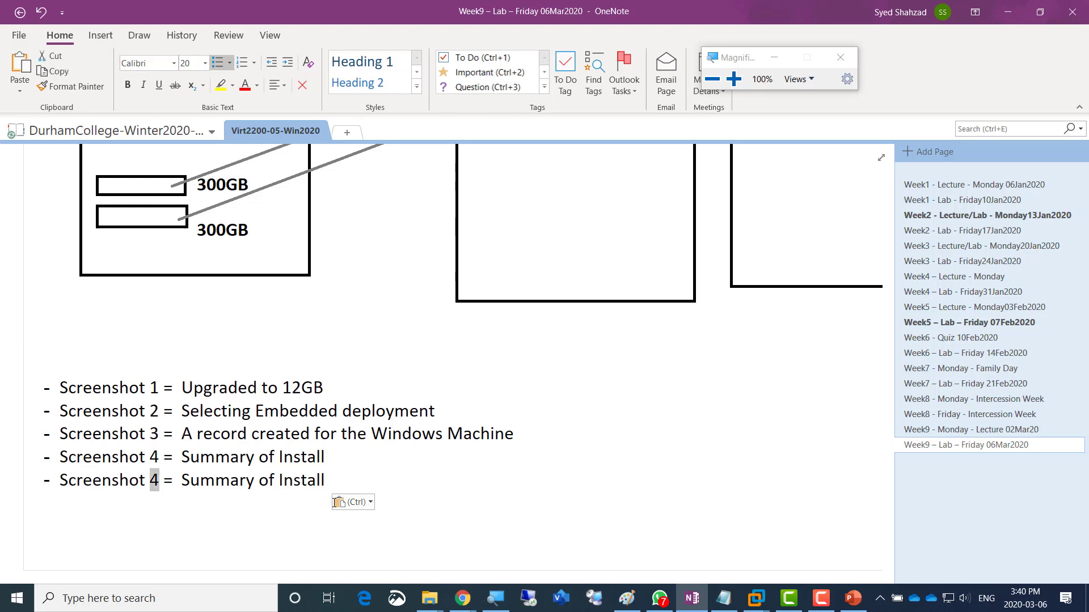
{"action": "type", "text": "5"}
{"action": "key", "text": "Right"}
{"action": "key", "text": "Right"}
{"action": "key", "text": "Right"}
{"action": "key", "text": "Right"}
{"action": "key", "text": "Right"}
{"action": "key", "text": "shift+Right"}
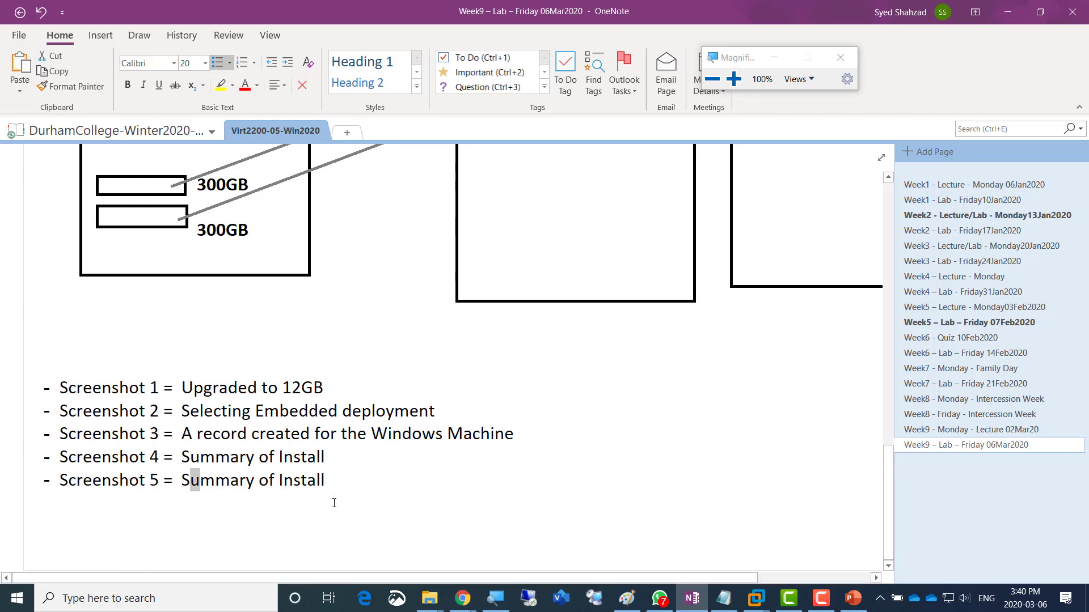
{"action": "key", "text": "shift+Right"}
{"action": "key", "text": "shift+Right"}
{"action": "key", "text": "shift+Right"}
{"action": "key", "text": "shift+Right"}
{"action": "key", "text": "shift+Right"}
{"action": "key", "text": "shift+Right"}
{"action": "key", "text": "shift+Right"}
{"action": "key", "text": "shift+Right"}
{"action": "key", "text": "shift+Right"}
{"action": "key", "text": "shift+Right"}
{"action": "key", "text": "shift+Right"}
{"action": "key", "text": "shift+Right"}
{"action": "key", "text": "shift+Right"}
{"action": "key", "text": "shift+Right"}
{"action": "key", "text": "shift+Right"}
{"action": "key", "text": "shift+Right"}
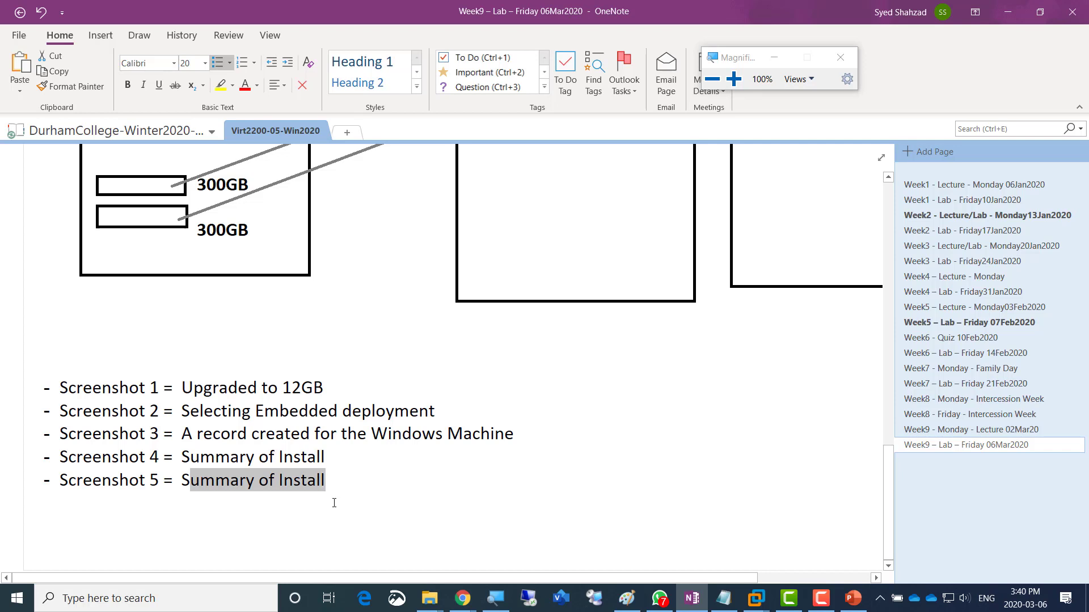
{"action": "type", "text": "ucc"}
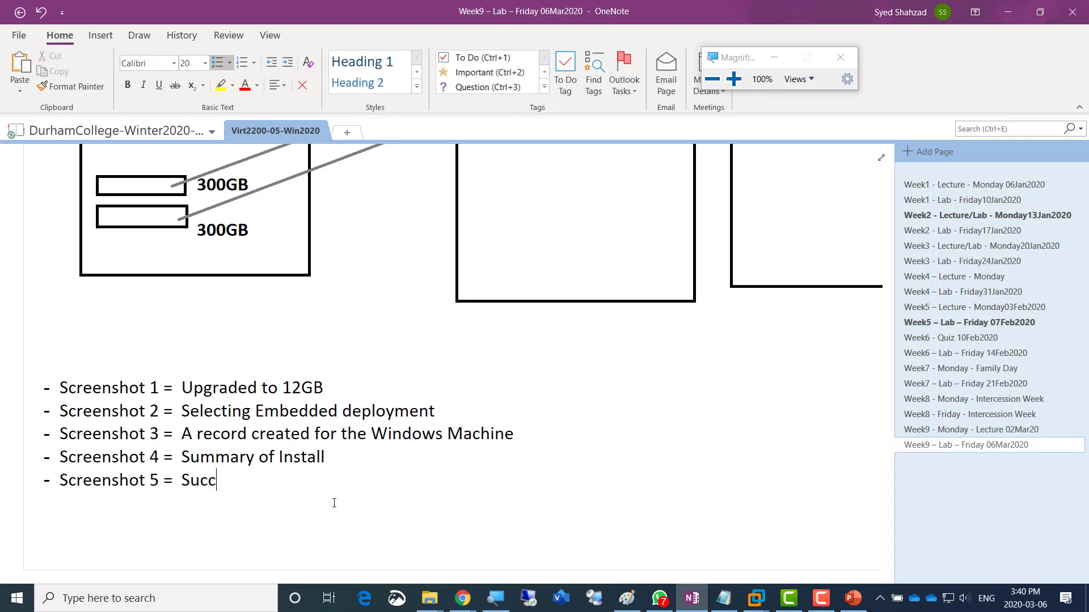
{"action": "type", "text": "essfully Installed"}
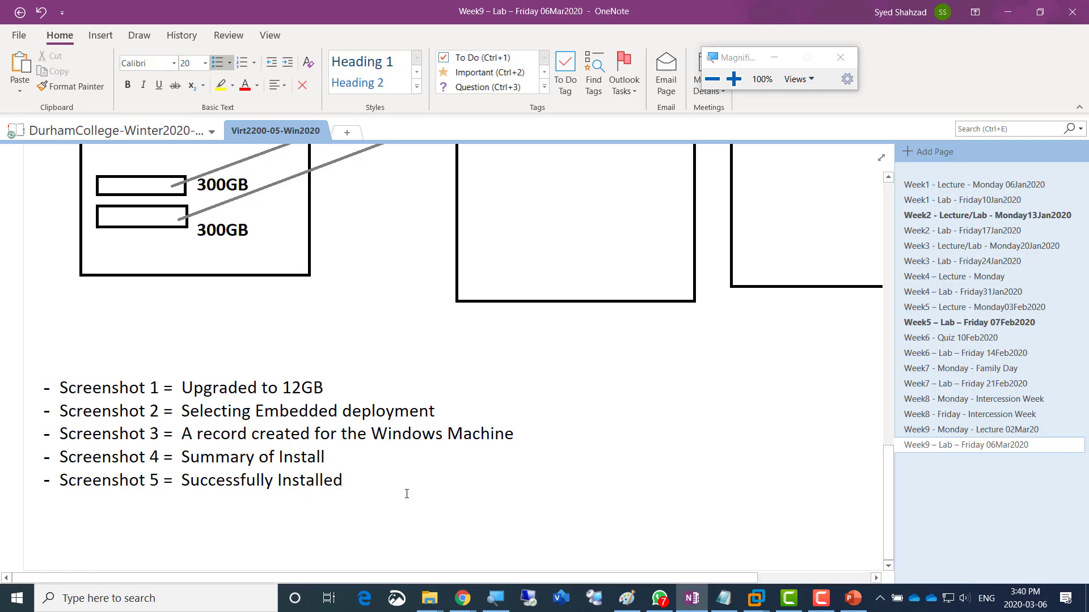
{"action": "key", "text": "alt+Tab"}
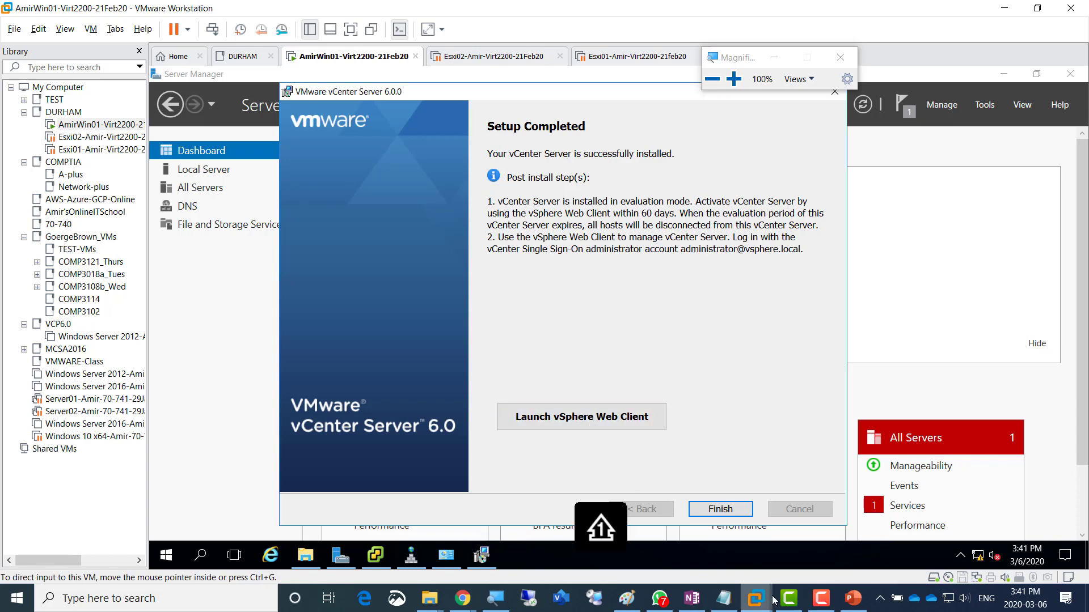
- Launch the vSphere Web Client from the installer and dismiss the open-with chooser without remembering an app
{"action": "left_click", "coordinate": [820, 602]}
{"action": "left_click", "coordinate": [820, 602]}
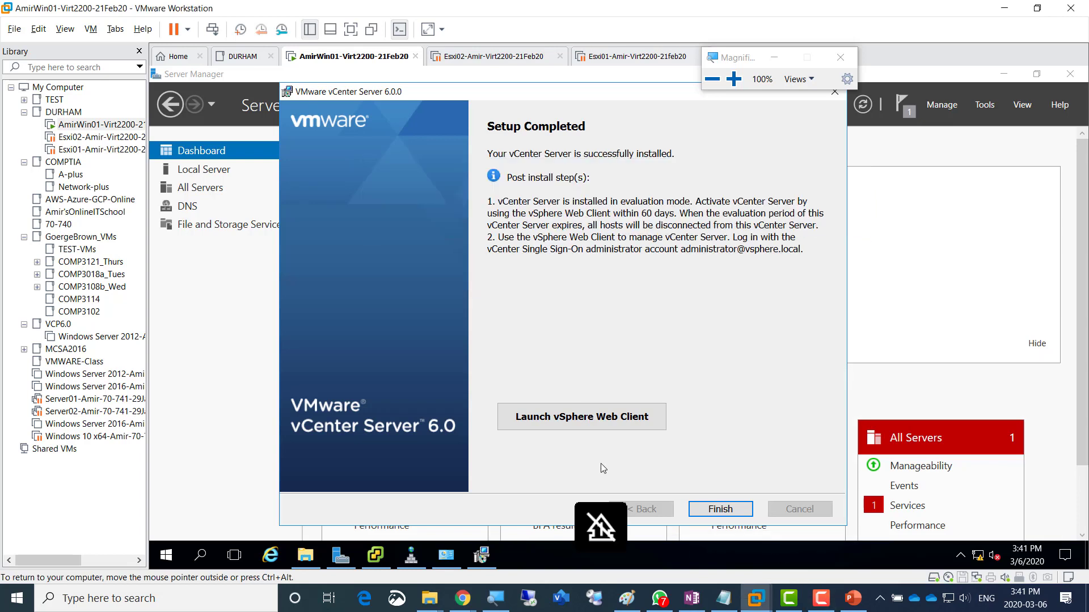
{"action": "left_click", "coordinate": [587, 425]}
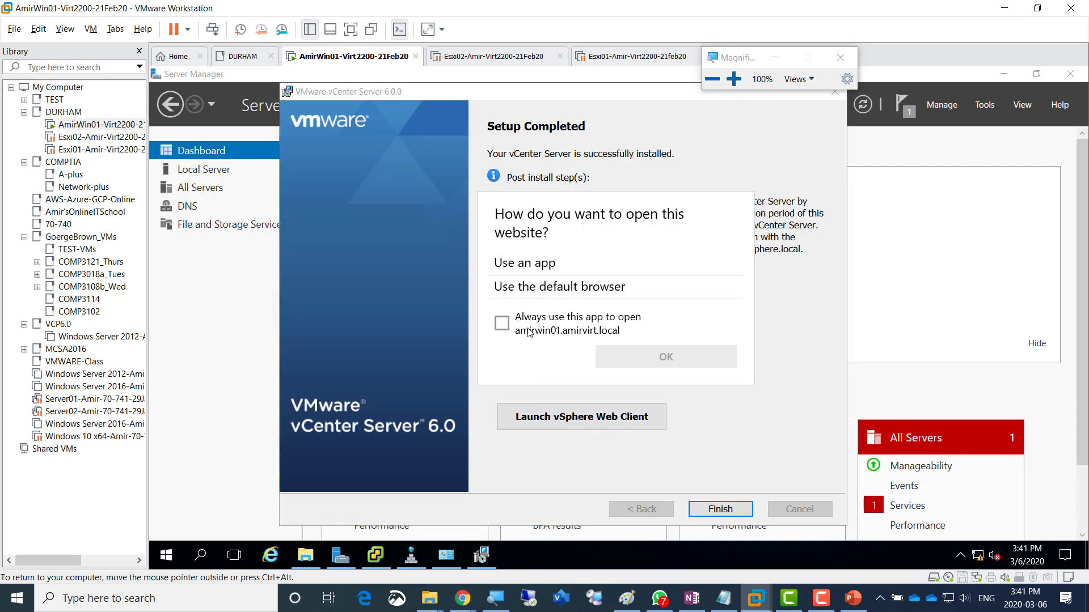
{"action": "left_click", "coordinate": [501, 324]}
{"action": "left_click", "coordinate": [570, 332]}
{"action": "left_click", "coordinate": [569, 332]}
{"action": "left_click", "coordinate": [568, 333]}
{"action": "left_click", "coordinate": [567, 333]}
{"action": "left_click", "coordinate": [563, 333]}
{"action": "left_click", "coordinate": [514, 334]}
{"action": "left_click", "coordinate": [543, 323]}
{"action": "left_click", "coordinate": [691, 427]}
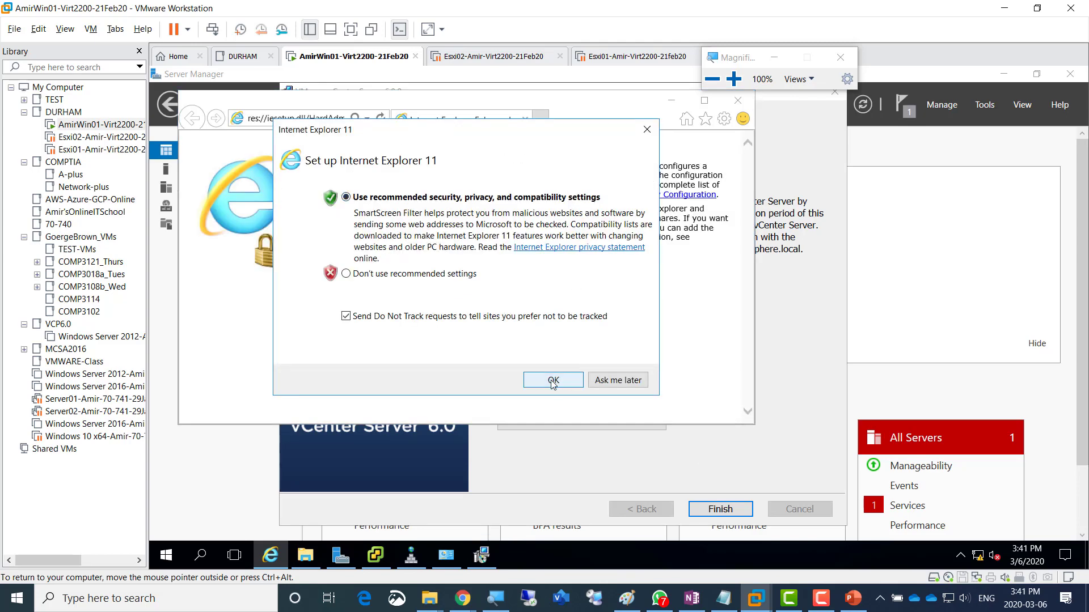
- Accept Internet Explorer 11's recommended settings, dismiss the chooser again, and start Internet Explorer
{"action": "left_click", "coordinate": [563, 382]}
{"action": "left_click", "coordinate": [669, 102]}
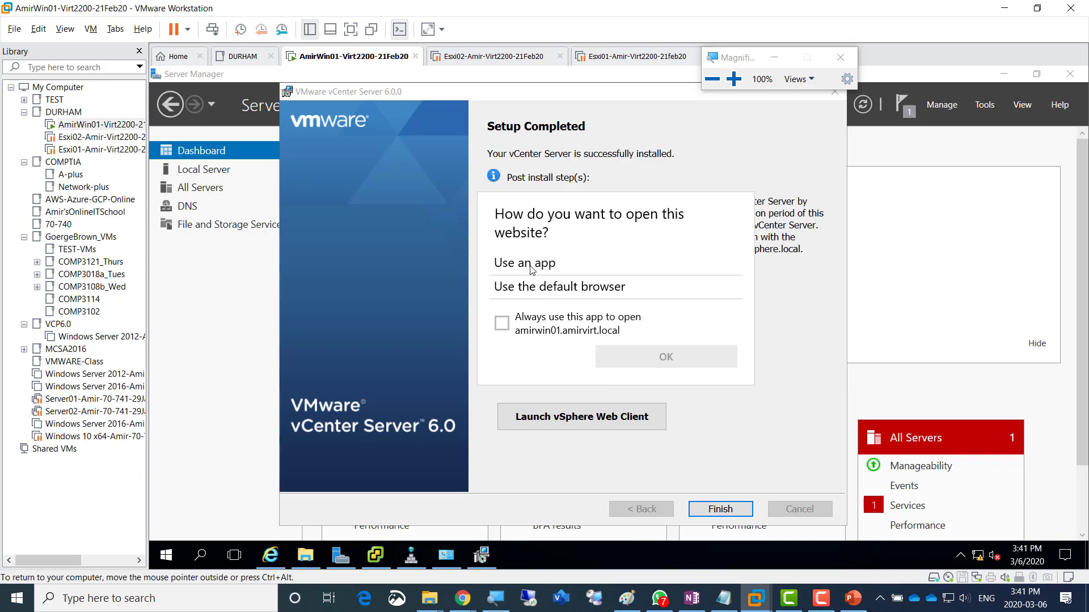
{"action": "left_click", "coordinate": [534, 320]}
{"action": "left_click", "coordinate": [503, 329]}
{"action": "left_click", "coordinate": [272, 554]}
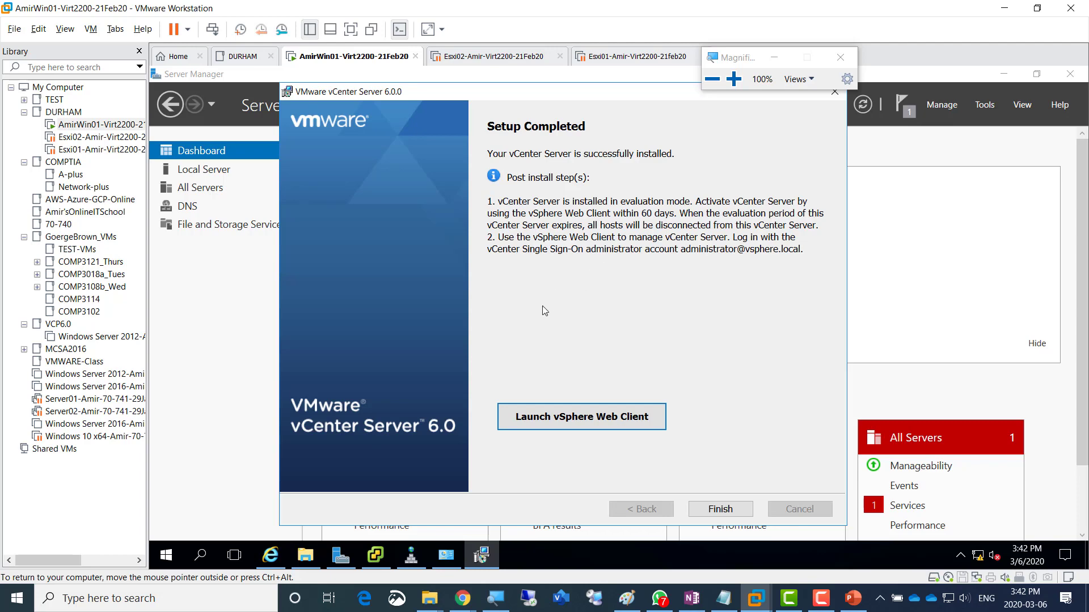
{"action": "left_click", "coordinate": [274, 556]}
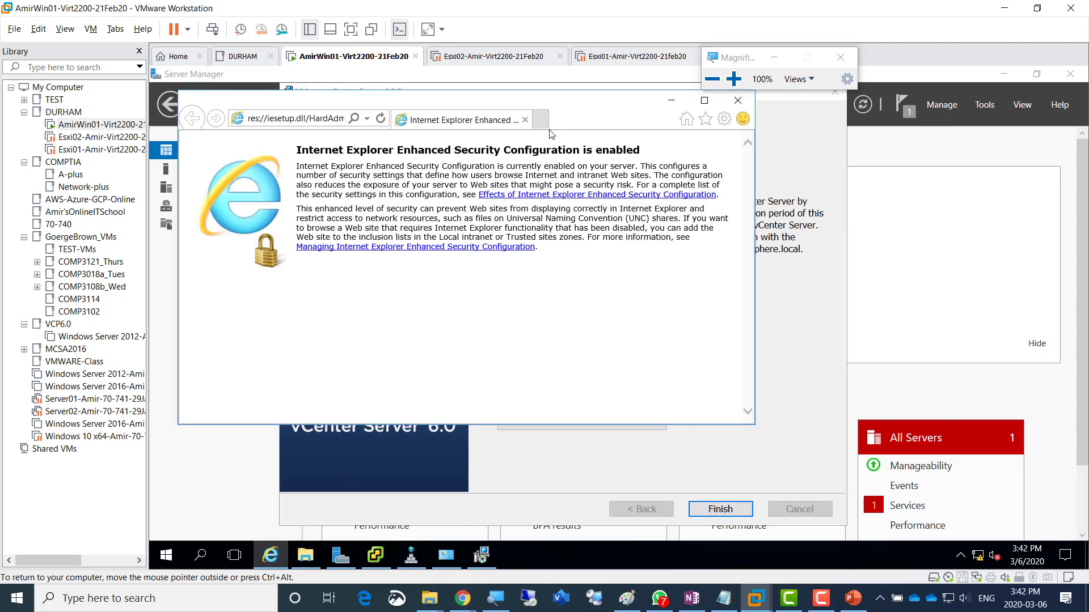
{"action": "left_click_drag", "start_coordinate": [559, 107], "coordinate": [952, 116]}
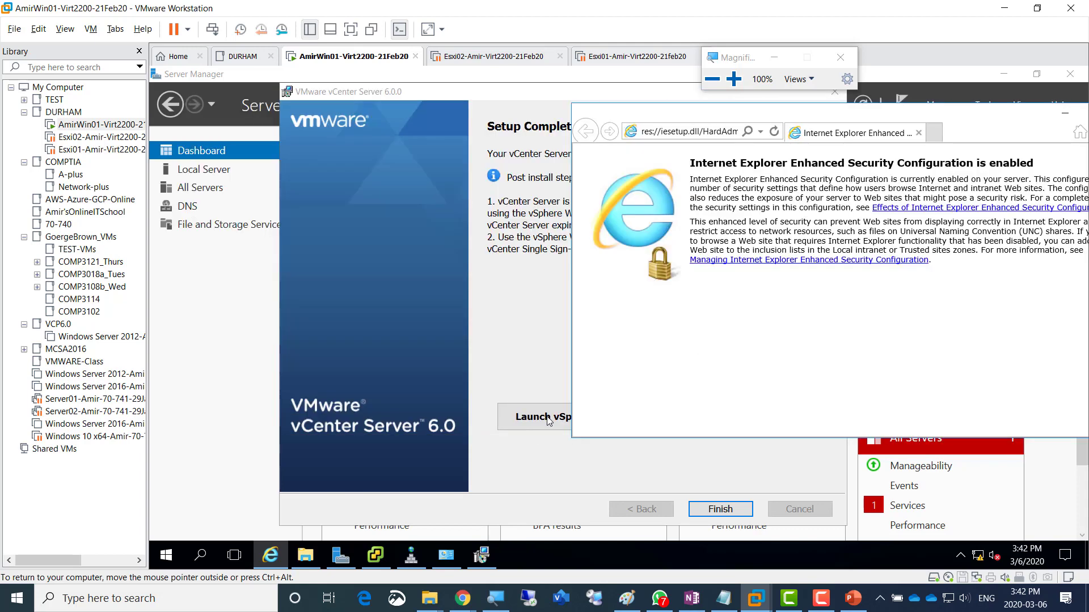
{"action": "left_click_drag", "start_coordinate": [582, 133], "coordinate": [311, 186]}
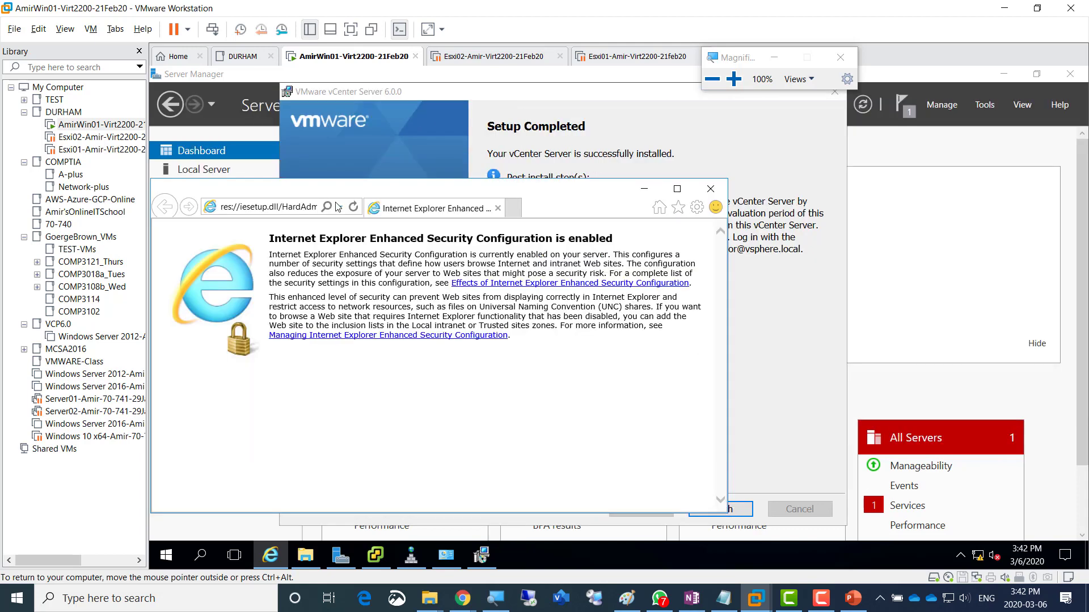
{"action": "double_click", "coordinate": [407, 187]}
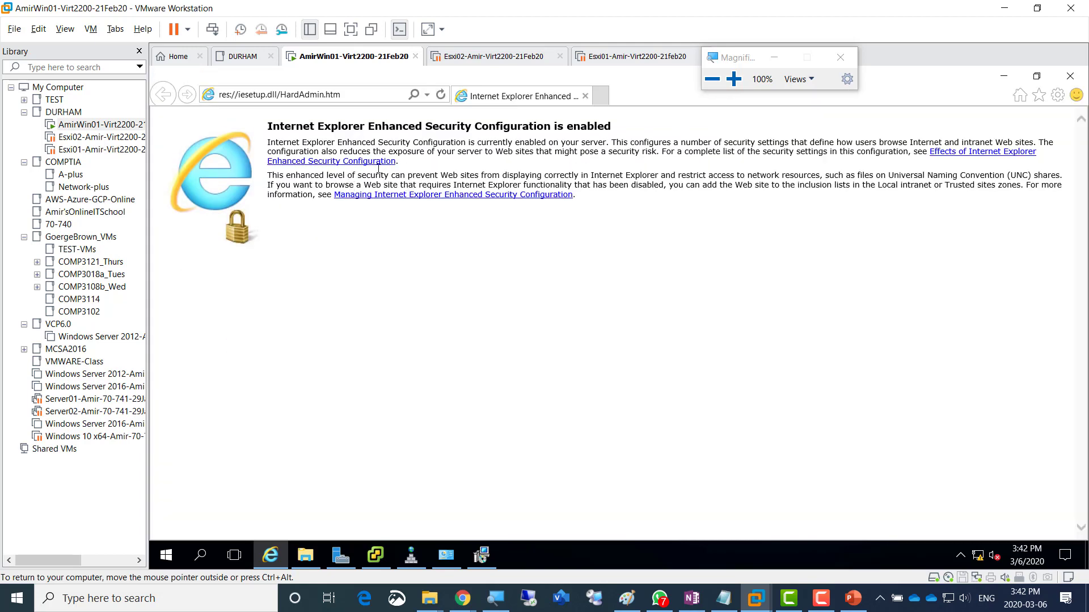
{"action": "left_click", "coordinate": [361, 96]}
{"action": "type", "text": "https://"}
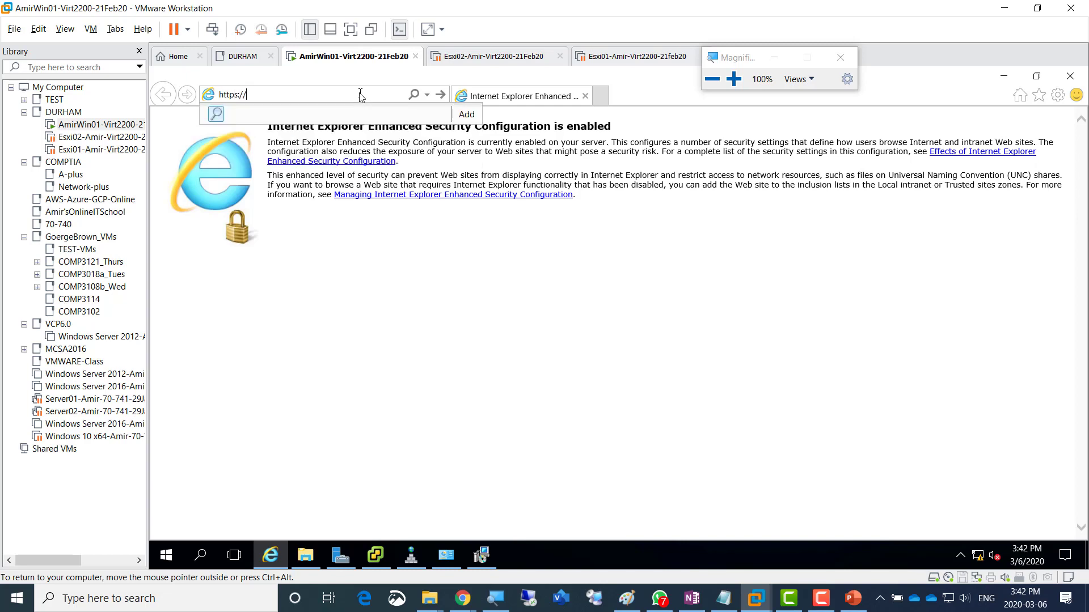
{"action": "type", "text": "amirwin01.virt.local/vsphere-client"}
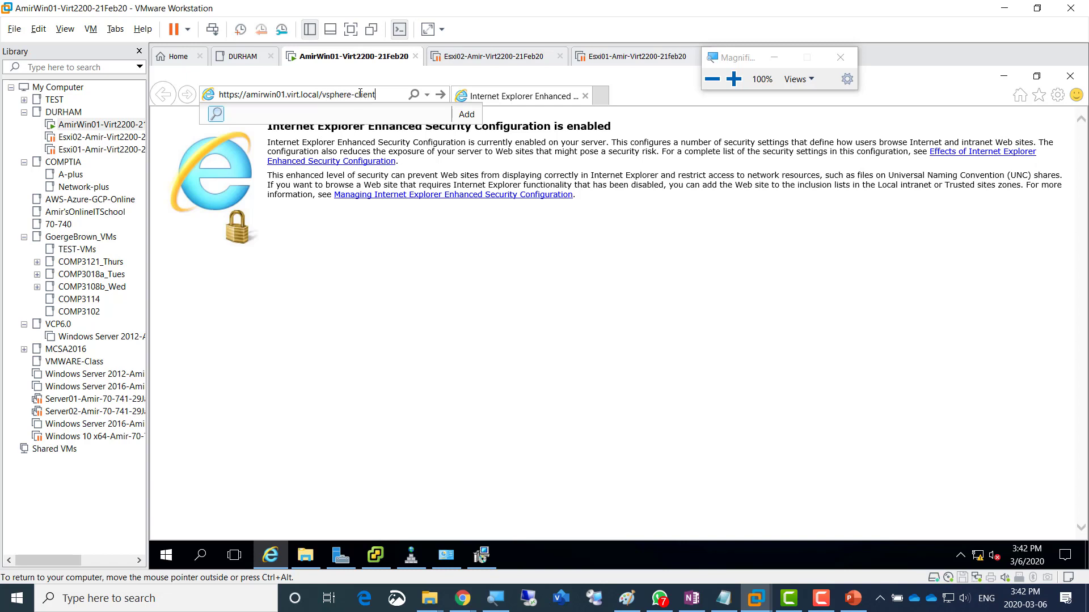
{"action": "key", "text": "super+plus"}
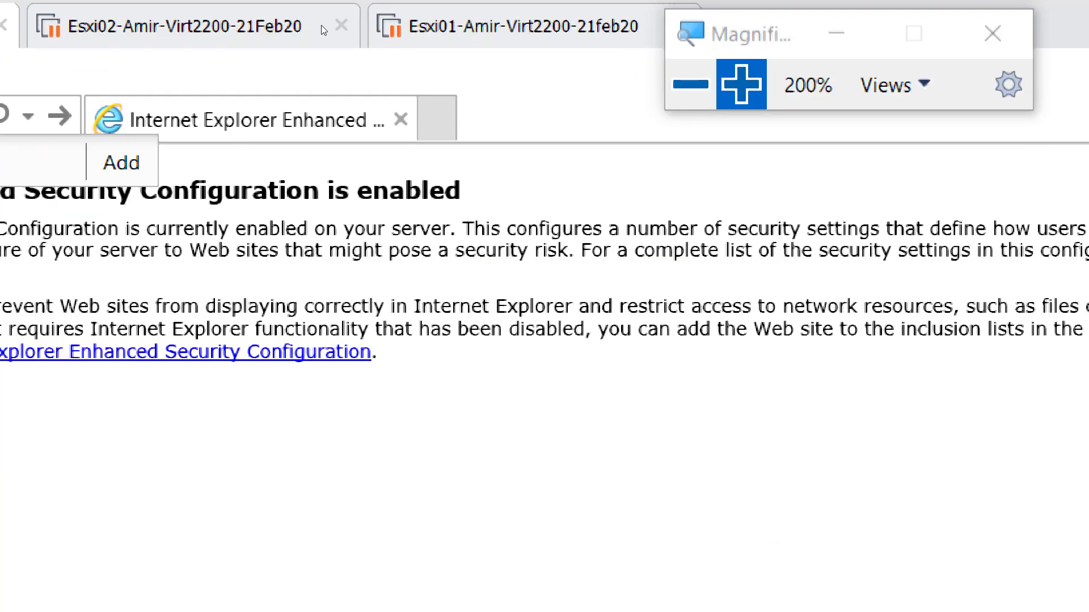
{"action": "key", "text": "super+plus"}
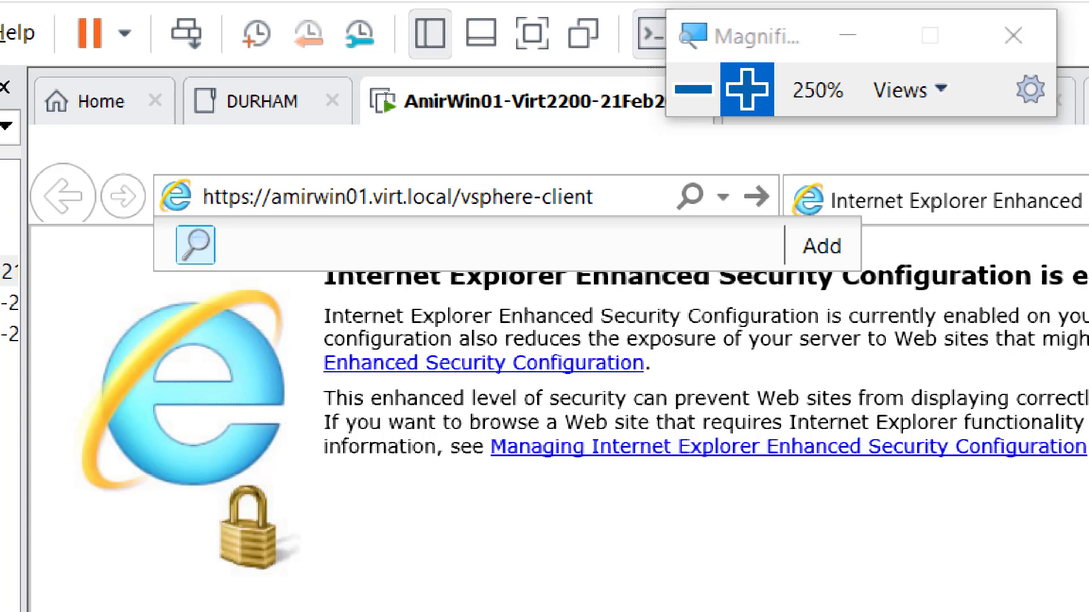
{"action": "key", "text": "Return"}
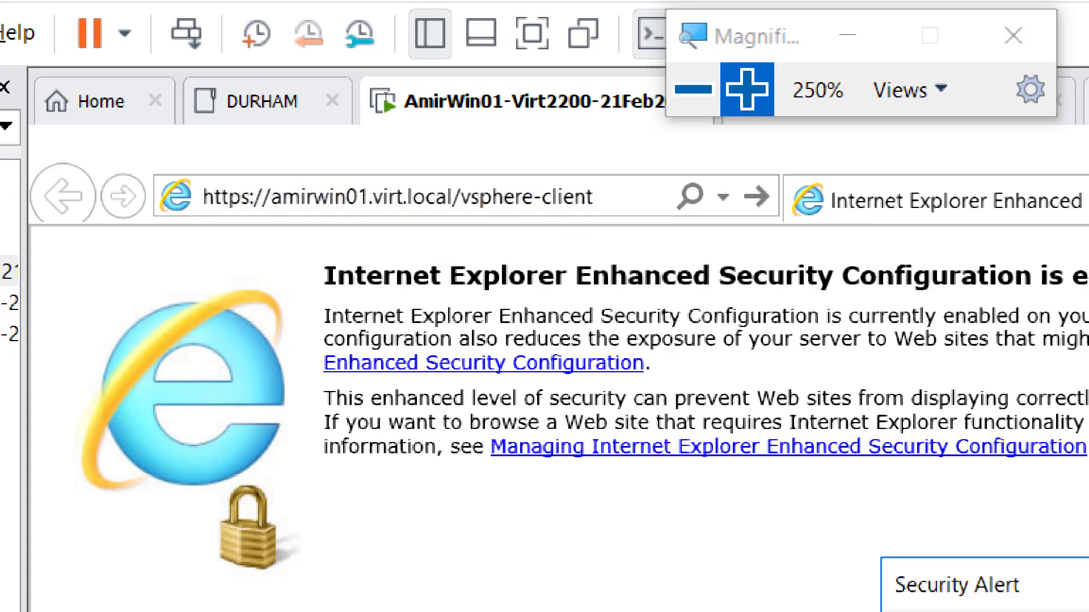
{"action": "key", "text": "super+minus"}
{"action": "key", "text": "super+minus"}
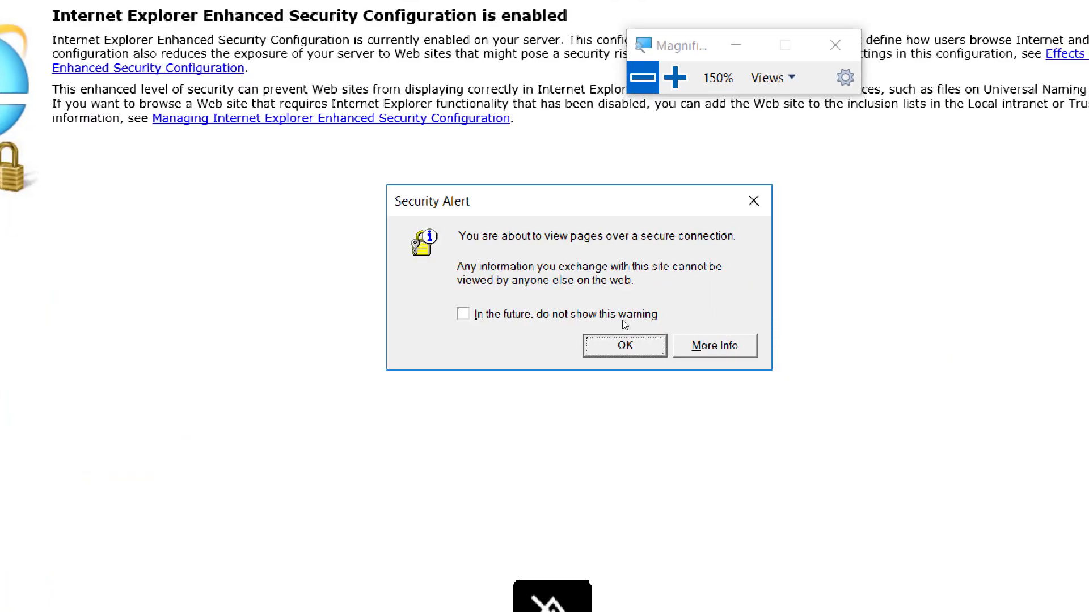
- Turn off future secure-connection warnings and confirm the Security Alert
{"action": "left_click", "coordinate": [588, 323]}
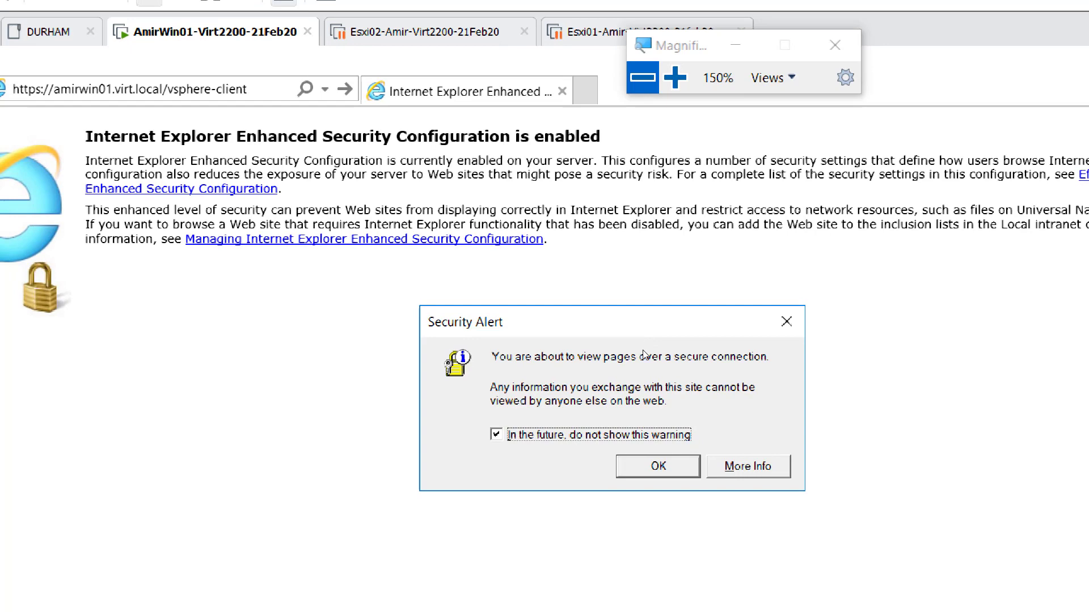
{"action": "key", "text": "Return"}
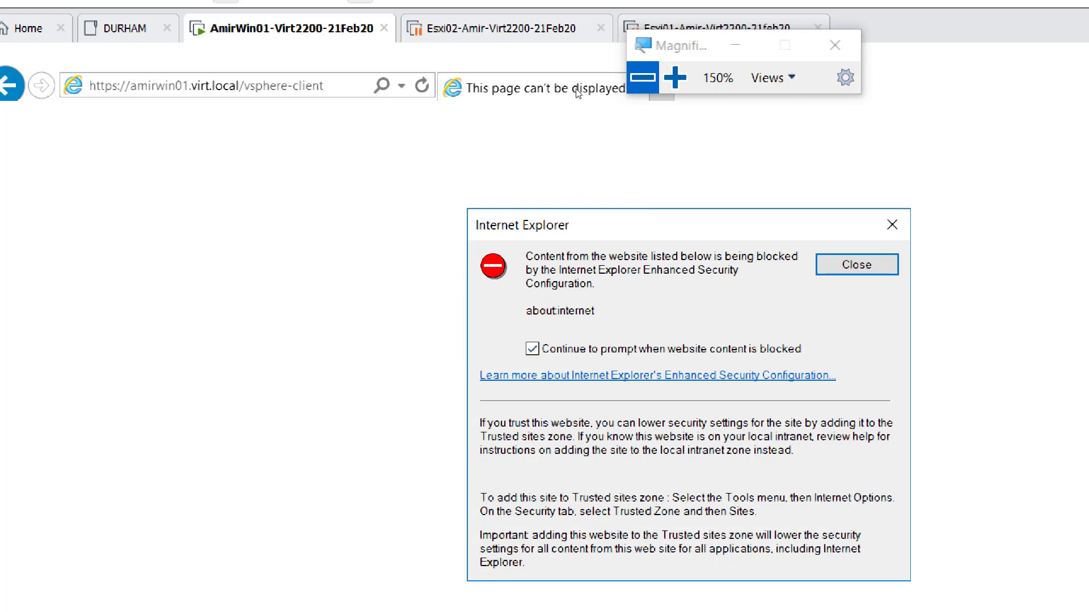
{"action": "left_click", "coordinate": [642, 76]}
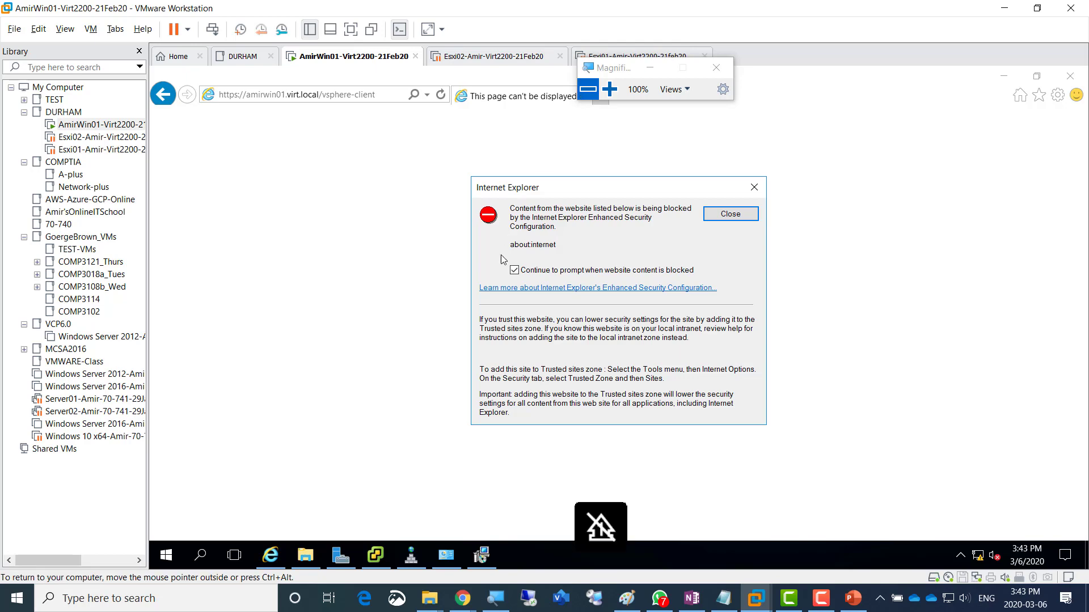
- In Server Manager's Local Server view, open the IE Enhanced Security Configuration settings
{"action": "left_click", "coordinate": [338, 556]}
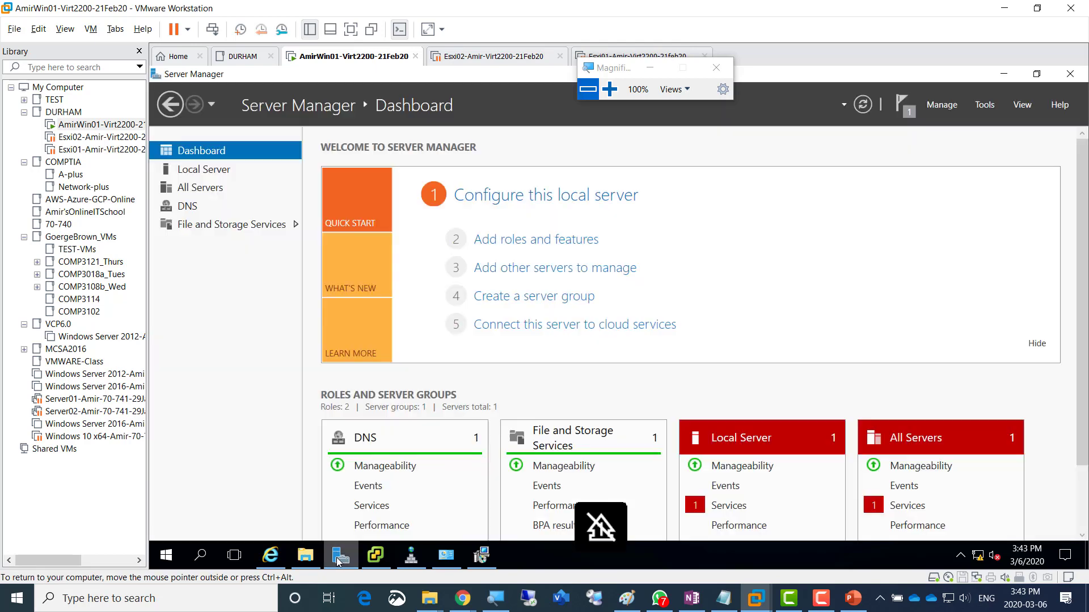
{"action": "left_click", "coordinate": [193, 169]}
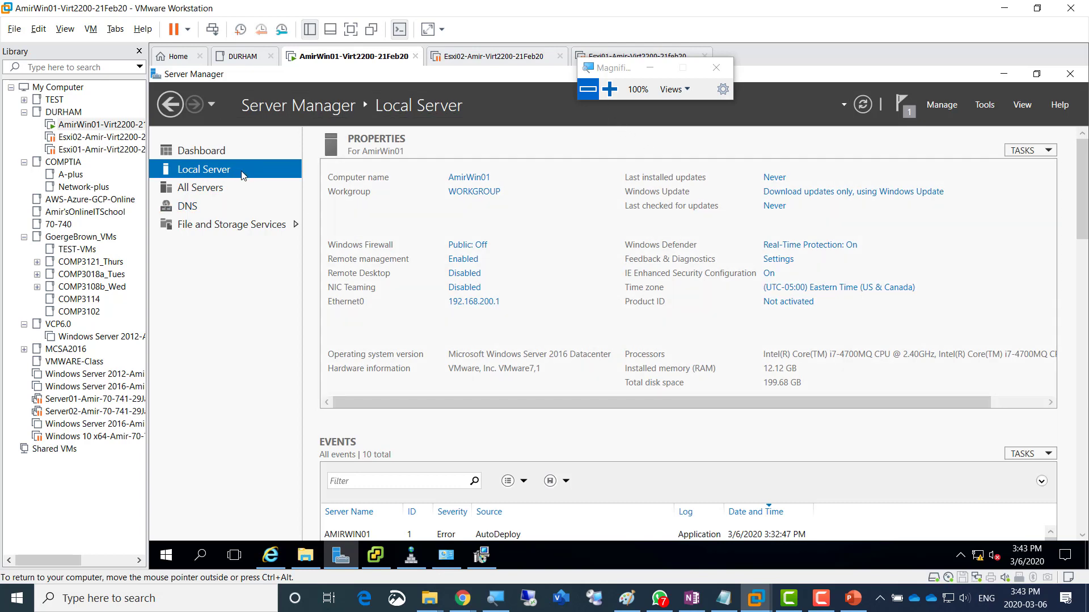
{"action": "left_click", "coordinate": [606, 90]}
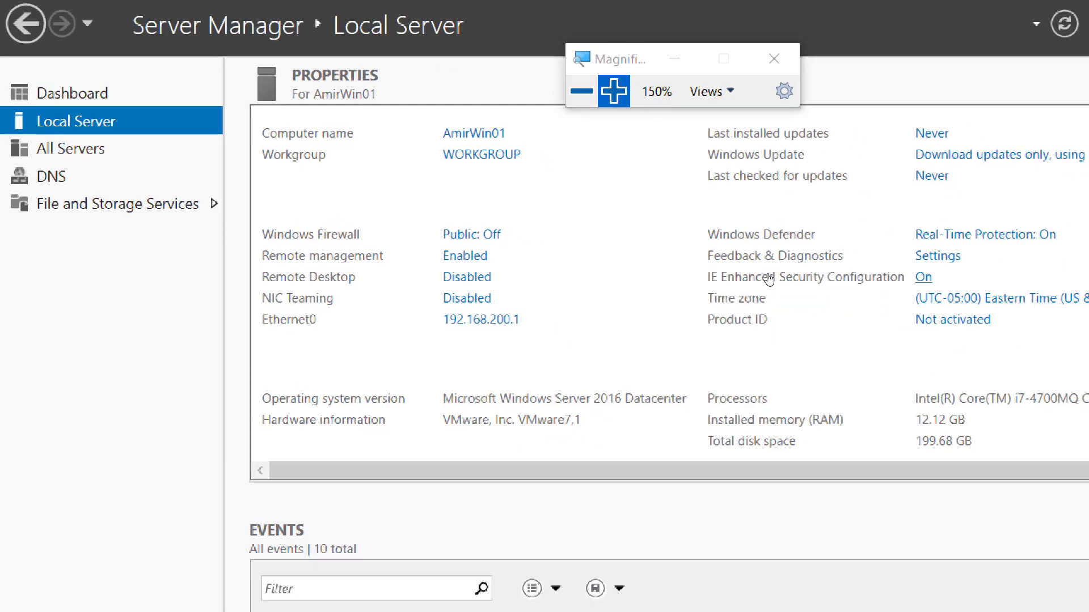
{"action": "left_click", "coordinate": [769, 278]}
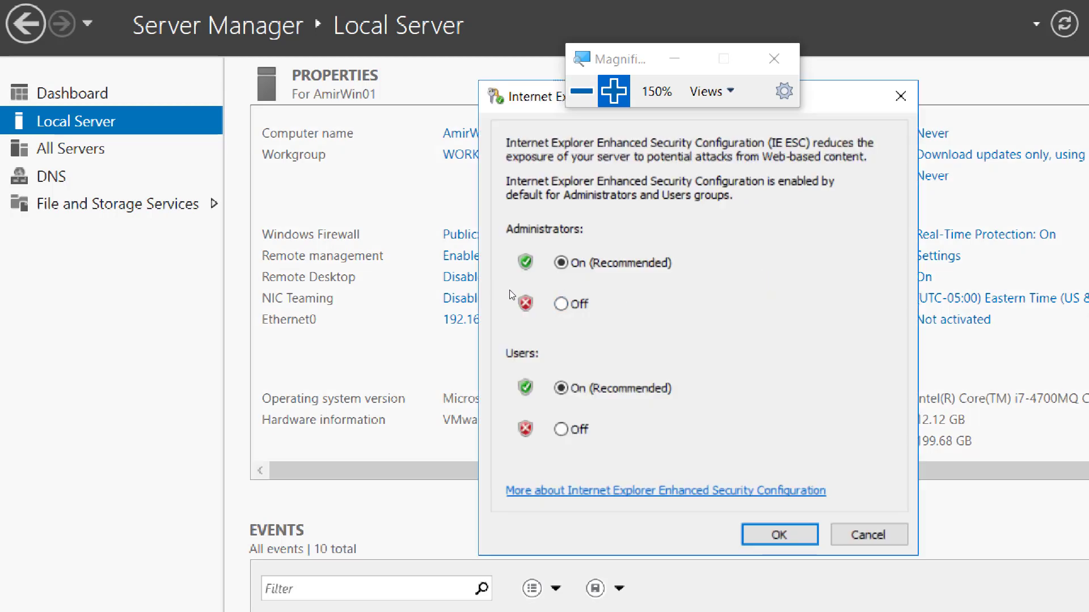
- Set IE Enhanced Security Configuration to Off for Administrators and Users and apply
{"action": "left_click", "coordinate": [560, 304]}
{"action": "left_click", "coordinate": [561, 429]}
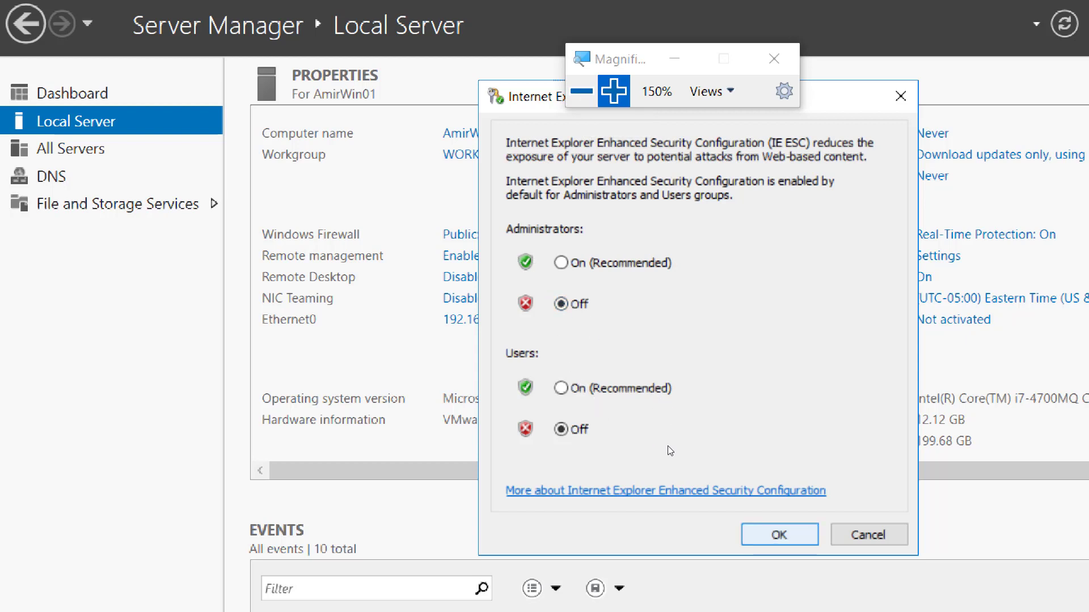
{"action": "key", "text": "Return"}
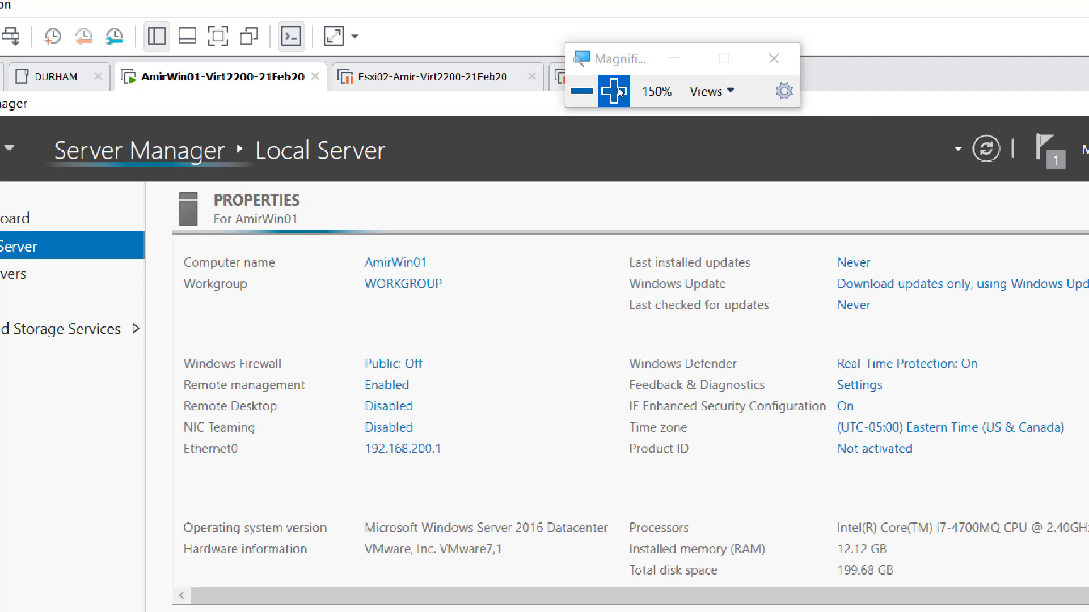
{"action": "left_click", "coordinate": [584, 85]}
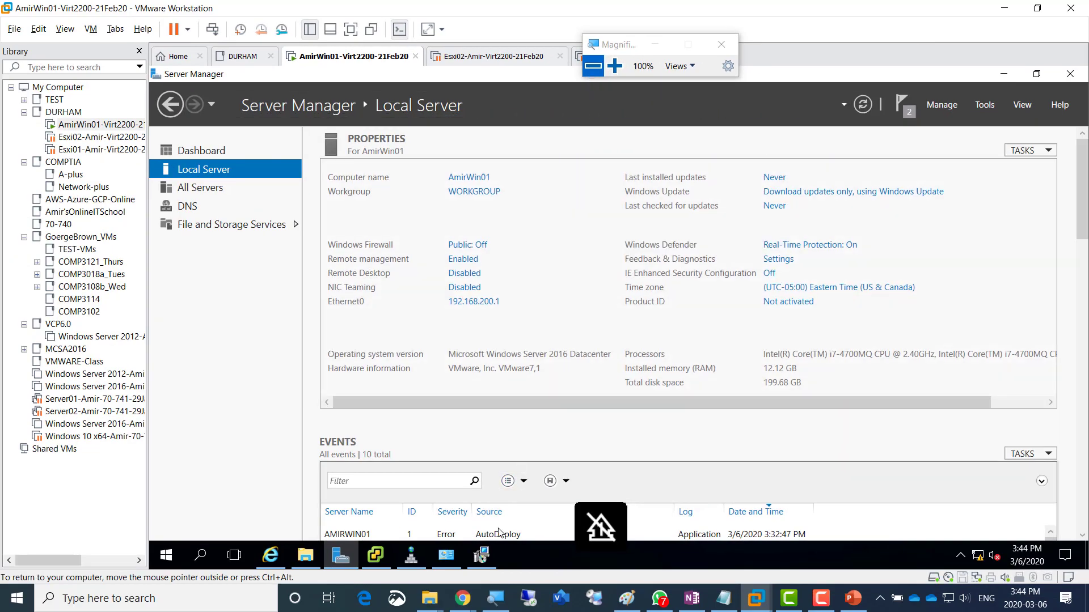
- Relaunch the vSphere Web Client from the vCenter installer, dismissing the open-with chooser, and move the installer aside
{"action": "left_click", "coordinate": [482, 553]}
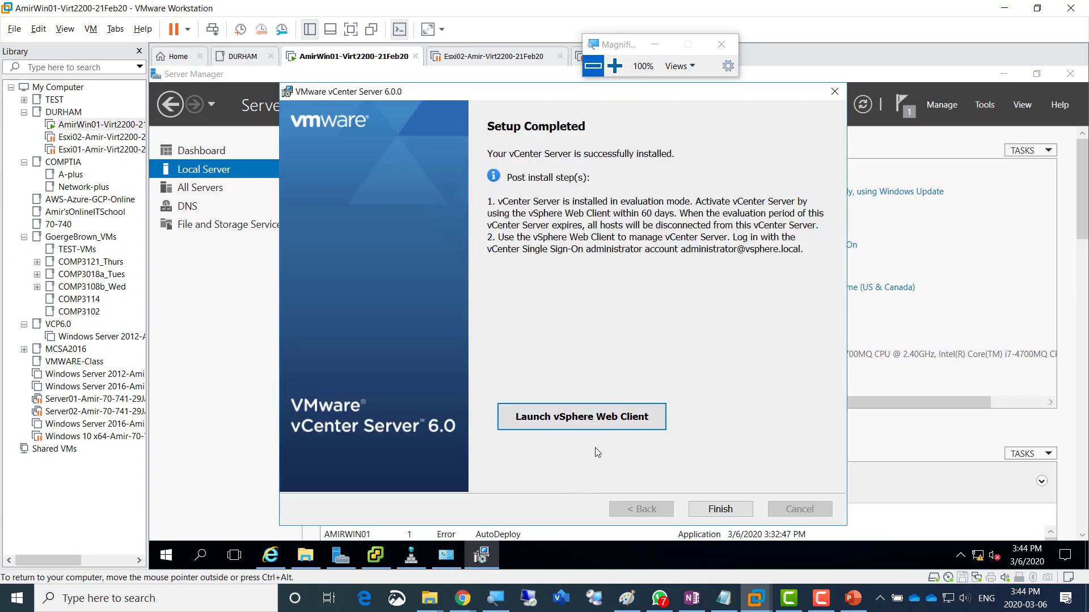
{"action": "left_click", "coordinate": [571, 424]}
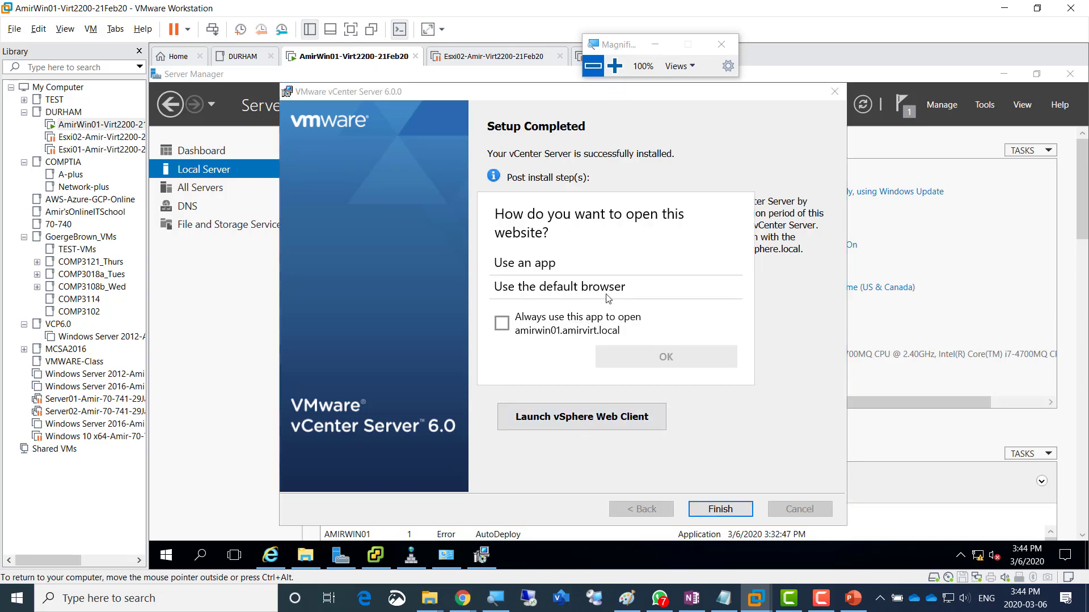
{"action": "left_click", "coordinate": [776, 392]}
{"action": "left_click", "coordinate": [588, 411]}
{"action": "left_click", "coordinate": [271, 557]}
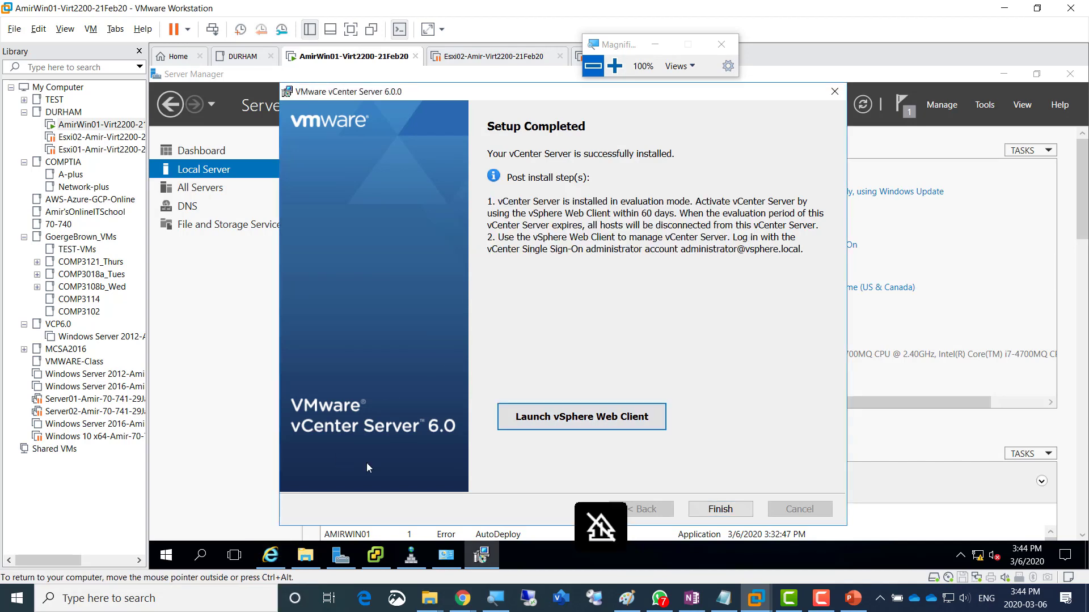
{"action": "left_click_drag", "start_coordinate": [498, 94], "coordinate": [871, 116]}
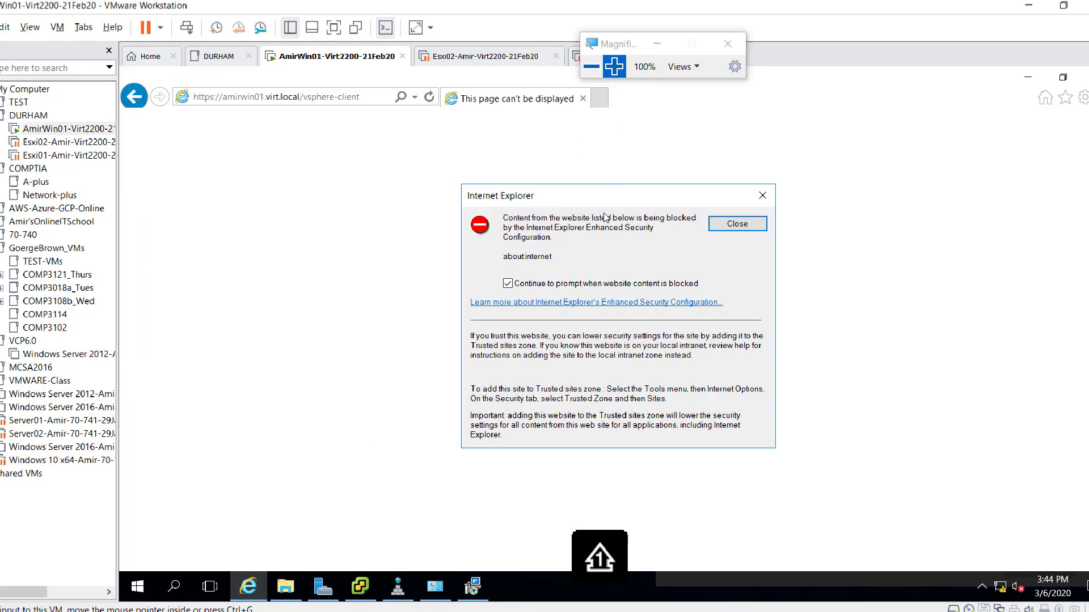
- Stop IE's blocked-content prompts, dismiss the warning, and bring up the browser's Tools menu
{"action": "left_click", "coordinate": [615, 66]}
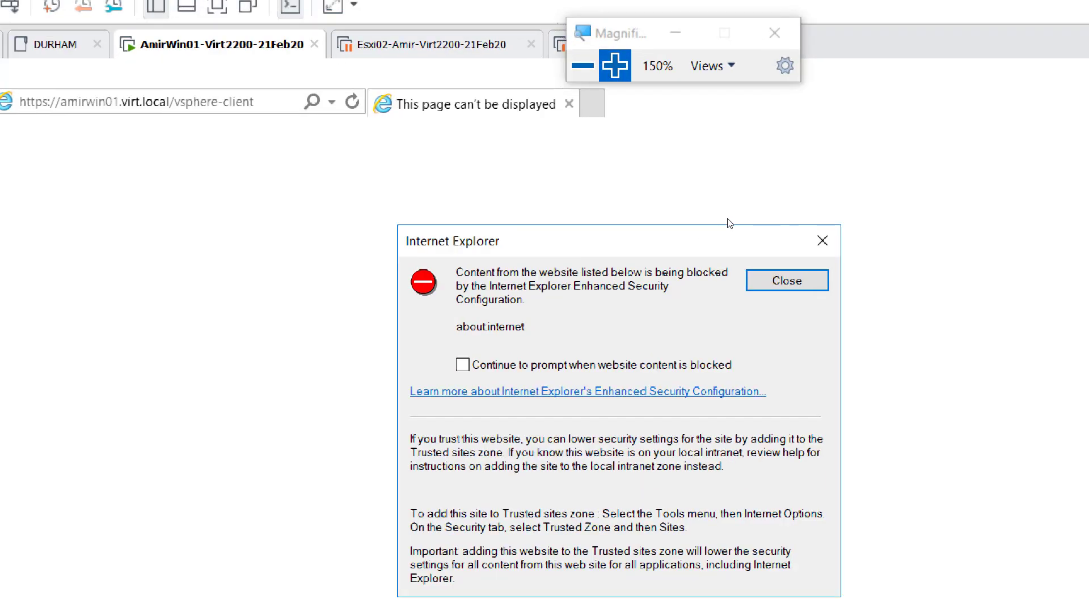
{"action": "key", "text": "Return"}
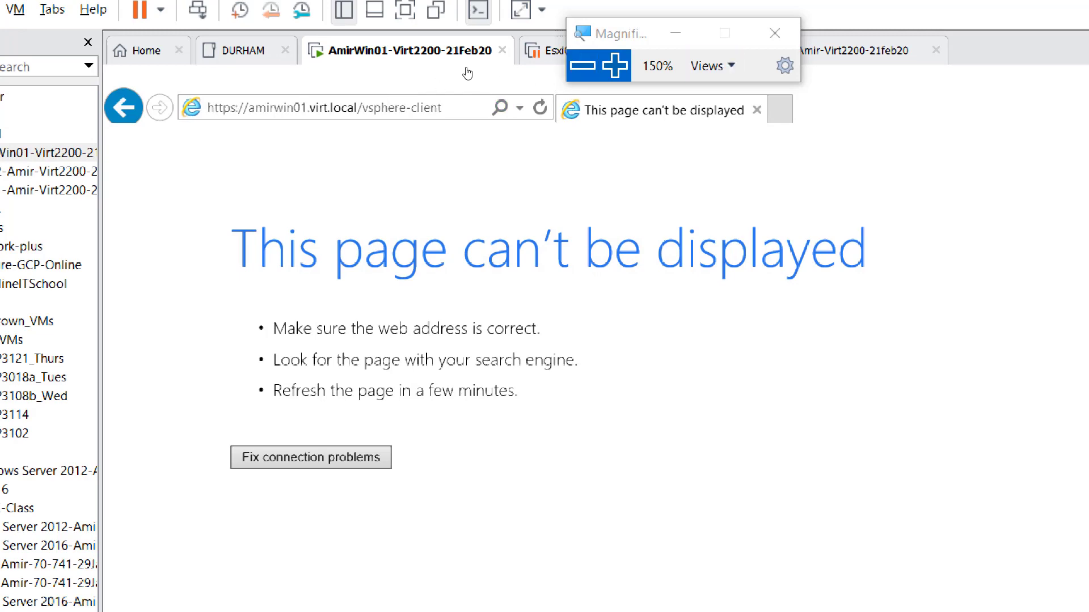
{"action": "left_click", "coordinate": [582, 66]}
{"action": "left_click", "coordinate": [582, 65]}
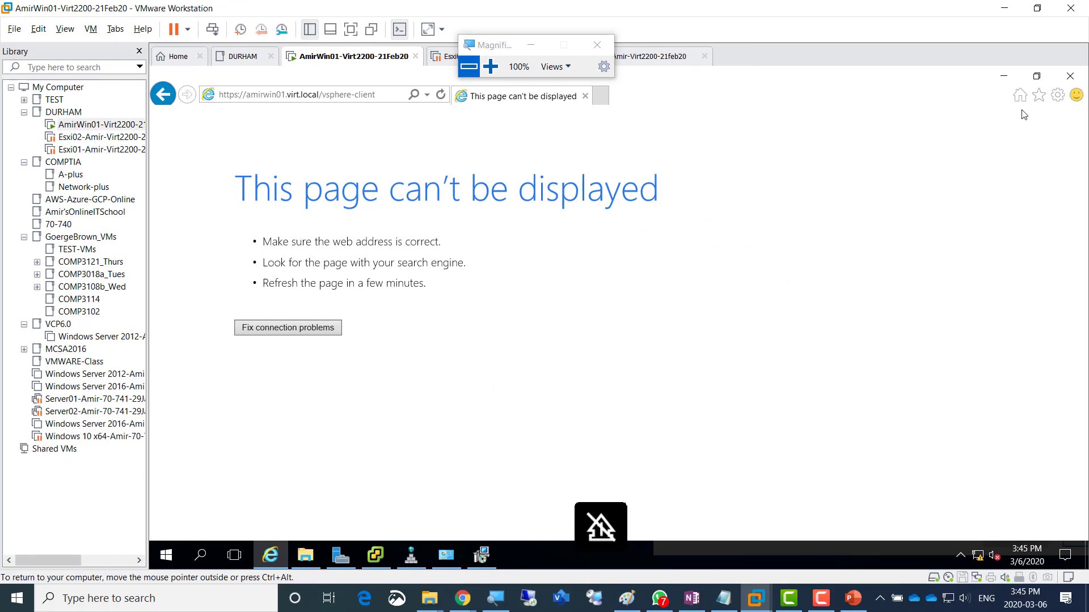
{"action": "left_click", "coordinate": [1058, 97]}
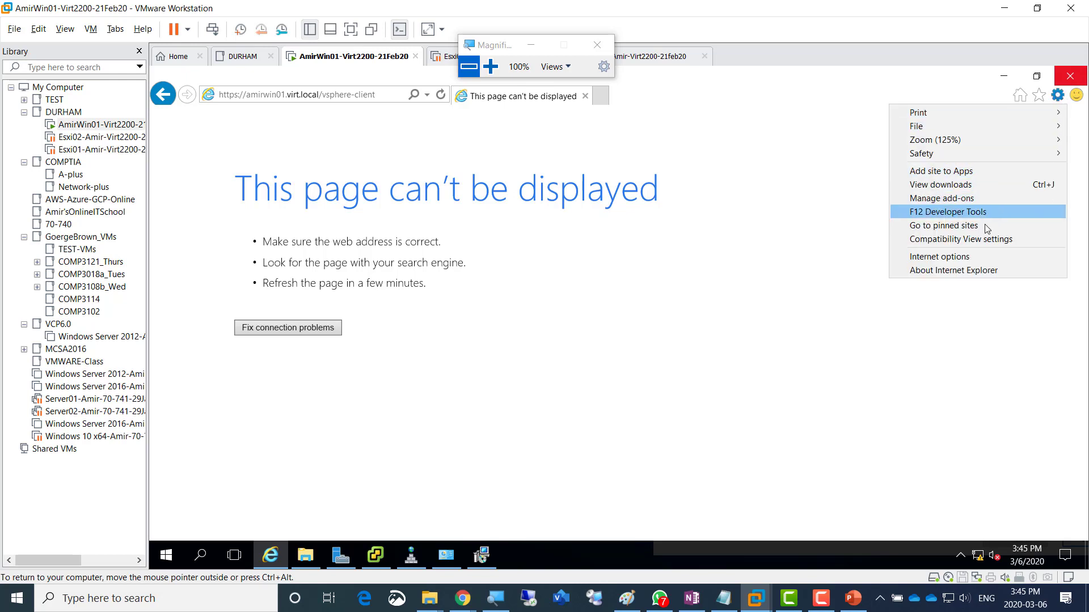
{"action": "left_click", "coordinate": [979, 258]}
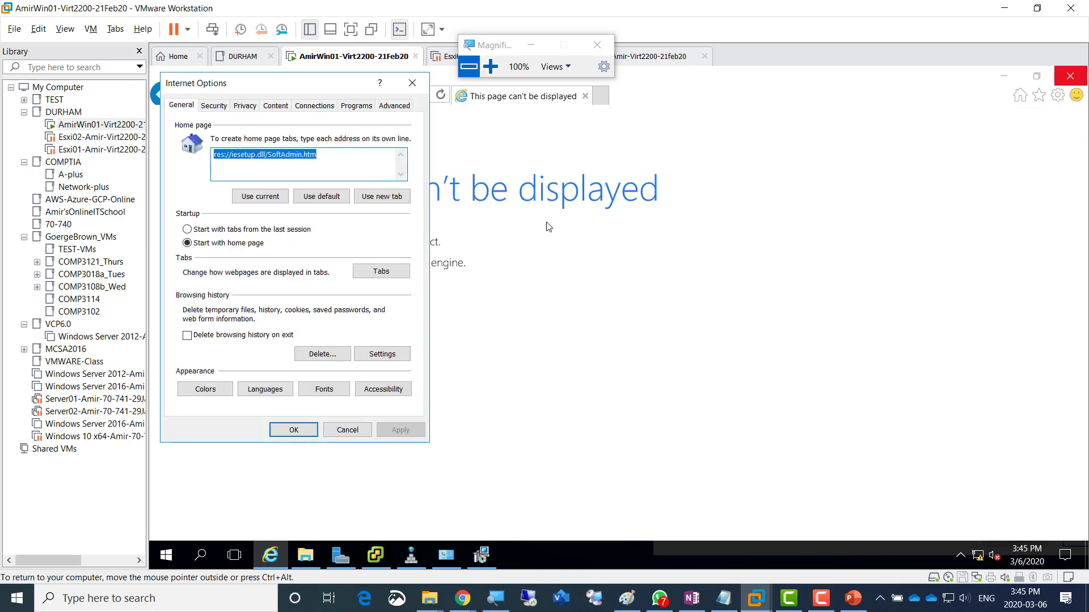
{"action": "key", "text": "super+plus"}
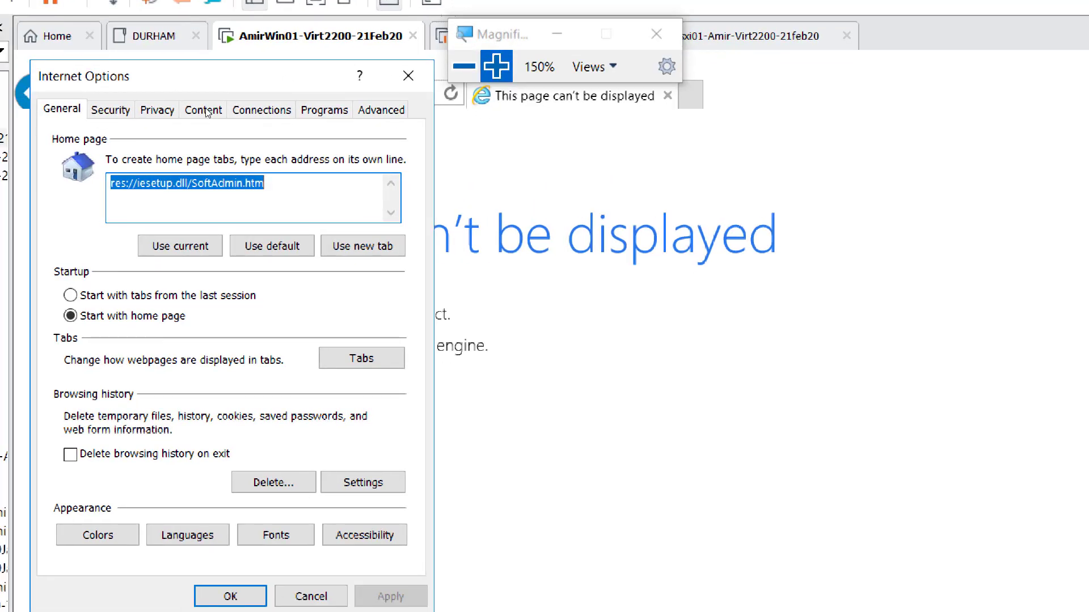
{"action": "key", "text": "ctrl+Tab"}
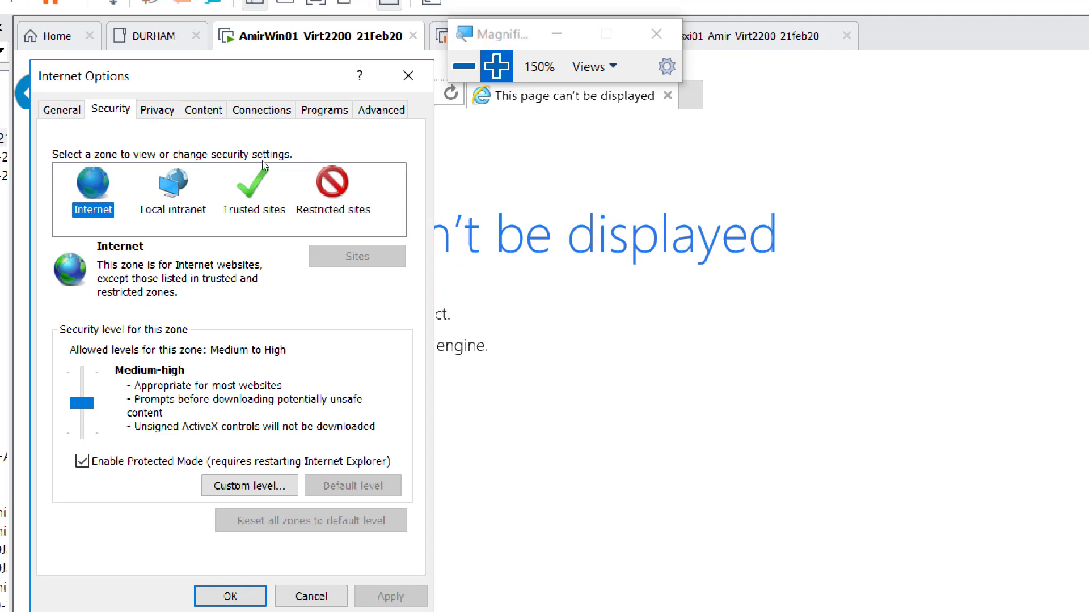
{"action": "left_click", "coordinate": [307, 176]}
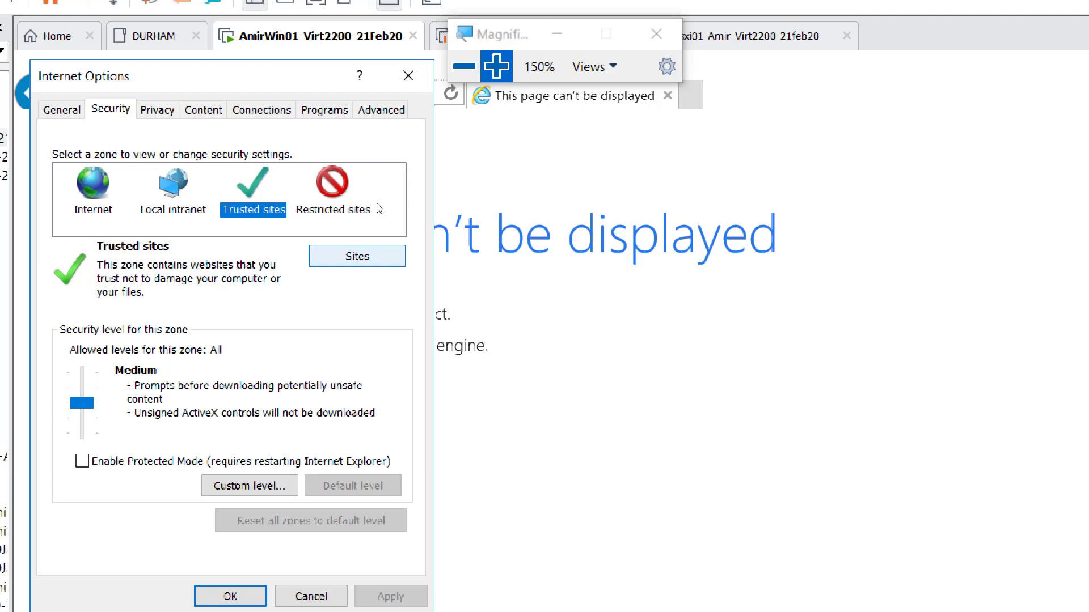
{"action": "left_click", "coordinate": [357, 257]}
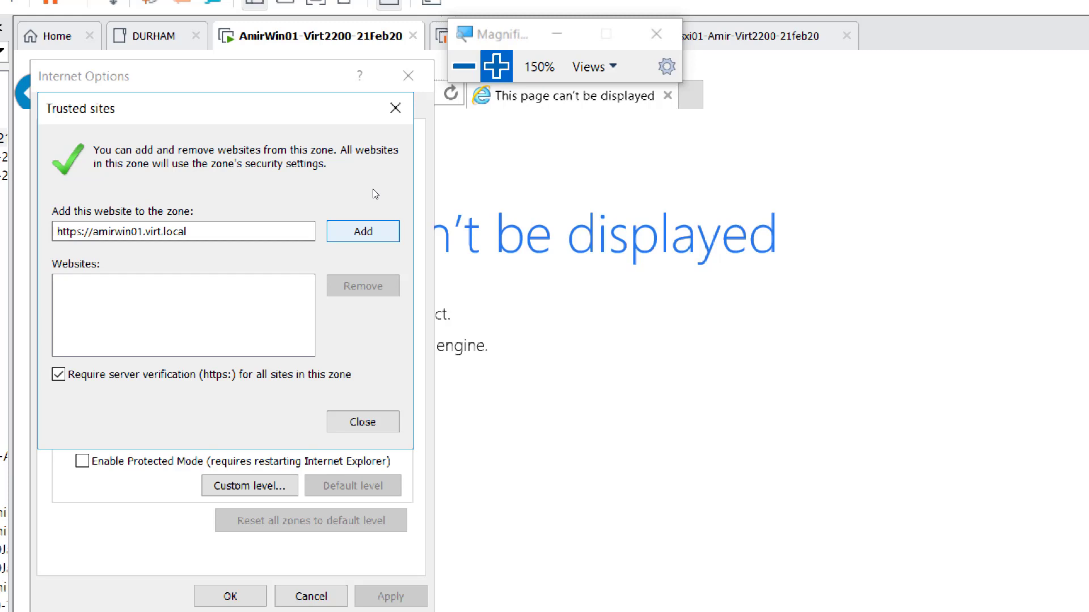
{"action": "key", "text": "Return"}
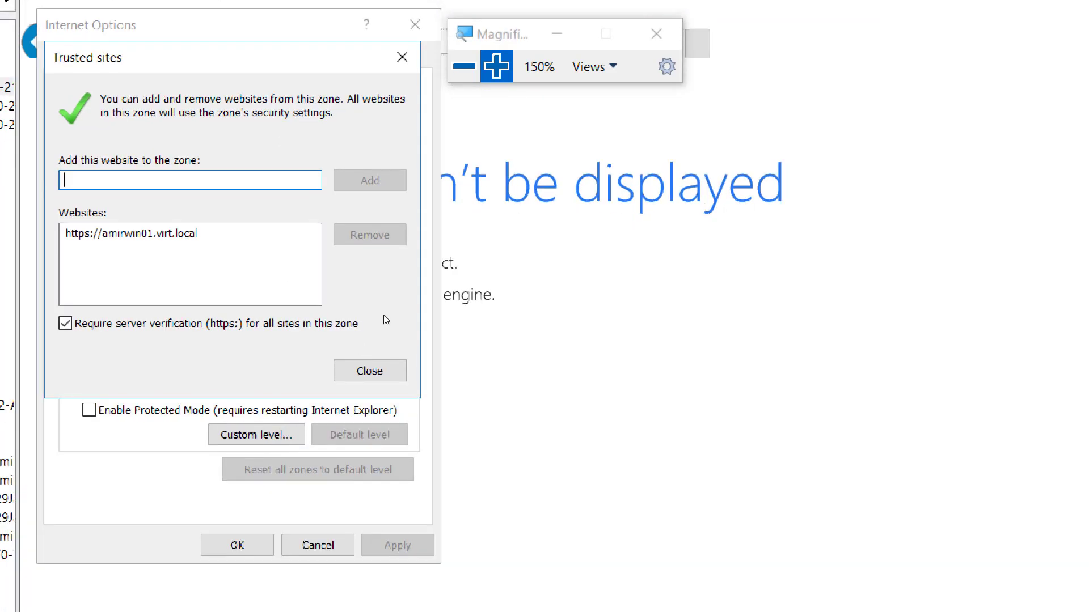
{"action": "key", "text": "Return"}
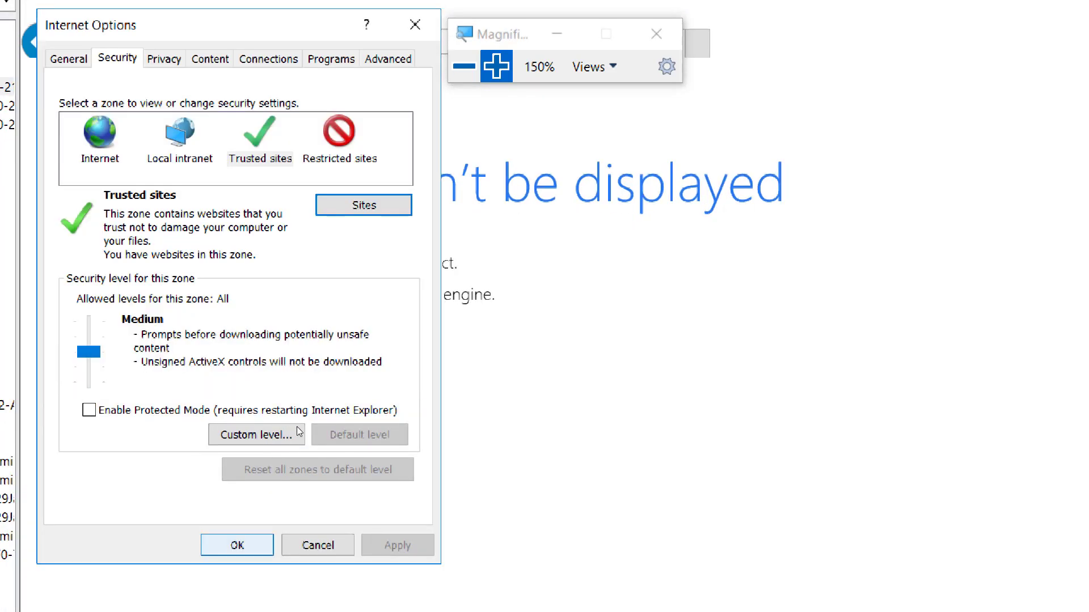
{"action": "key", "text": "Return"}
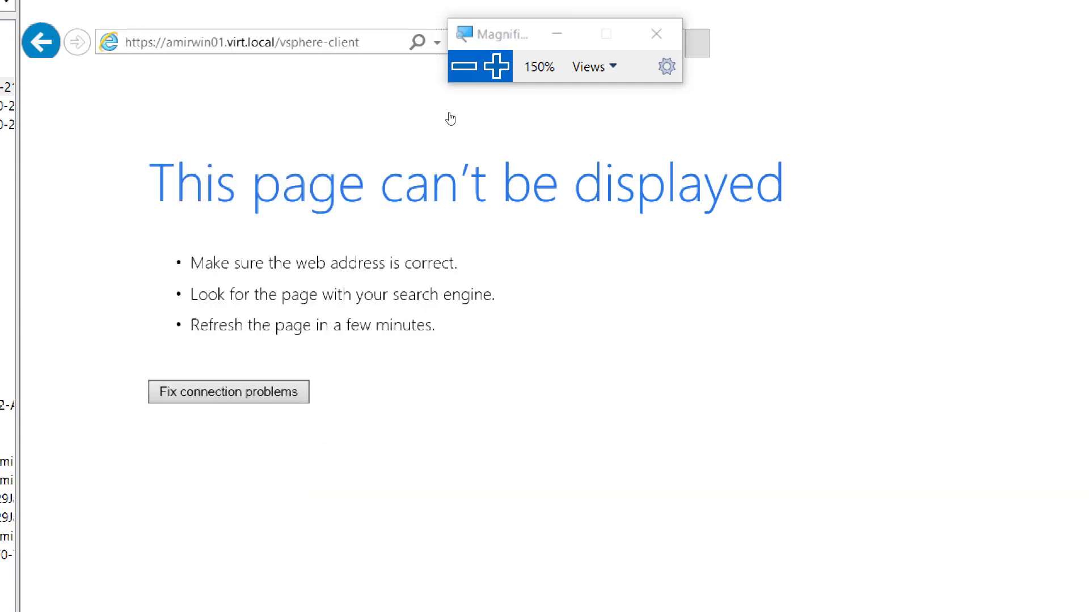
{"action": "left_click", "coordinate": [464, 66]}
{"action": "left_click_drag", "start_coordinate": [463, 93], "coordinate": [736, 147]}
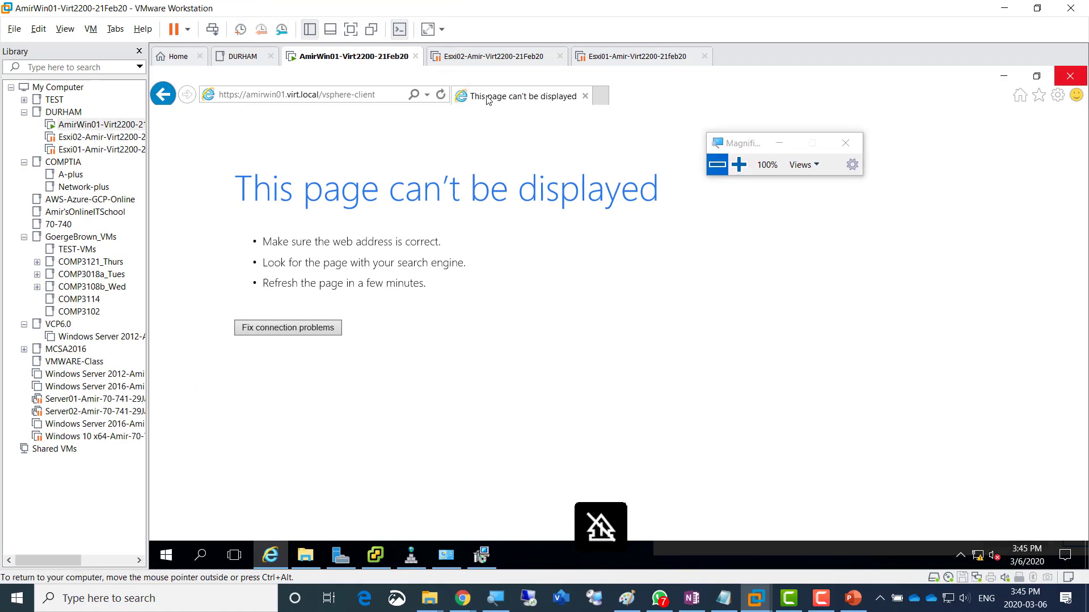
- Restart Internet Explorer and reopen the amirwin01.virt.local vsphere-client address from history
{"action": "left_click", "coordinate": [442, 97]}
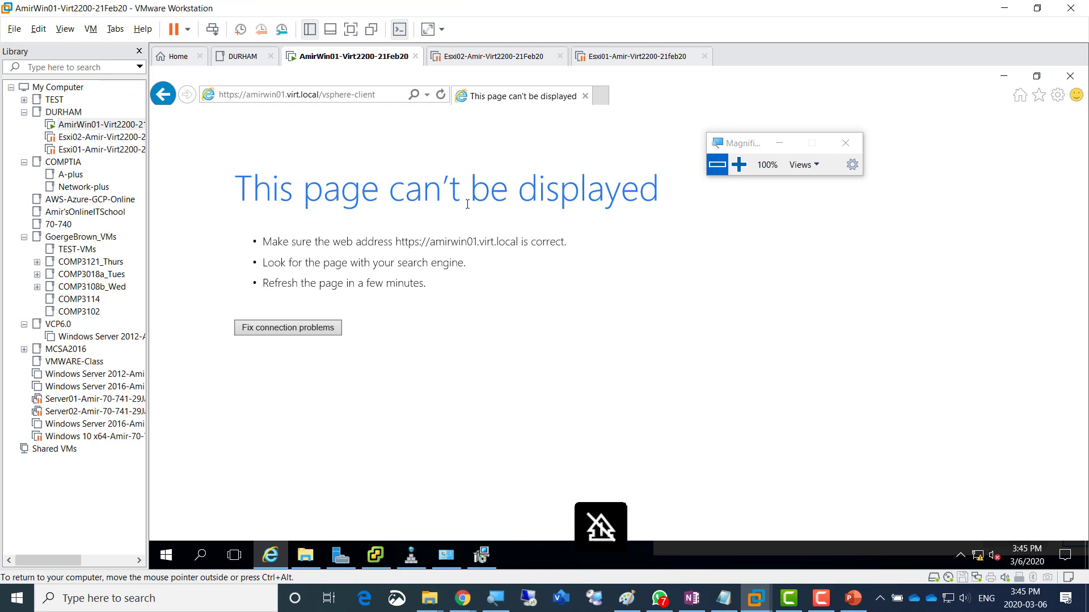
{"action": "left_click", "coordinate": [1070, 76]}
{"action": "left_click", "coordinate": [270, 555]}
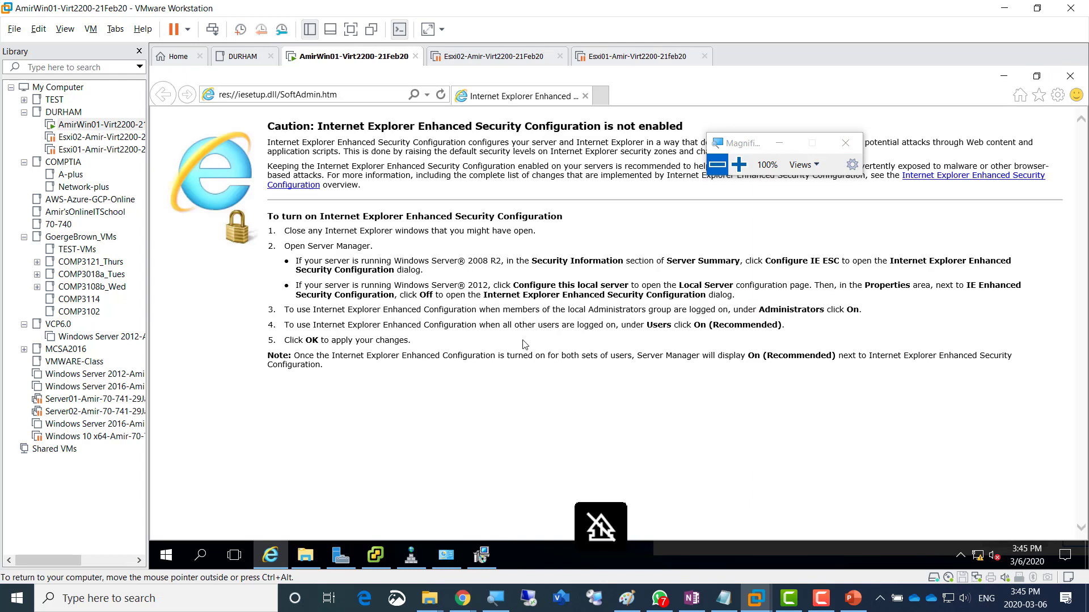
{"action": "left_click", "coordinate": [425, 98]}
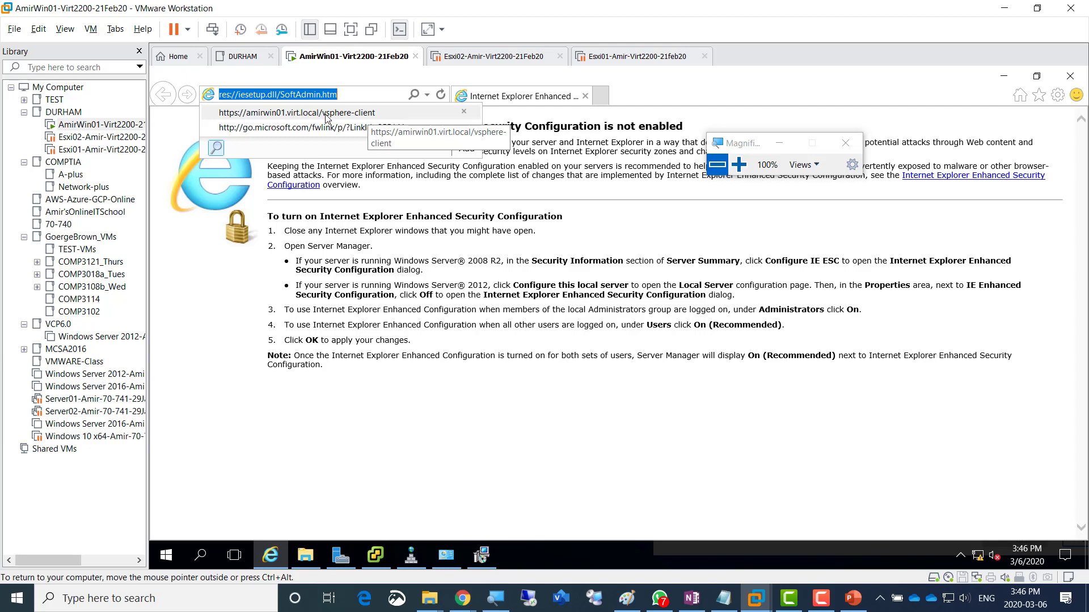
{"action": "left_click", "coordinate": [347, 114]}
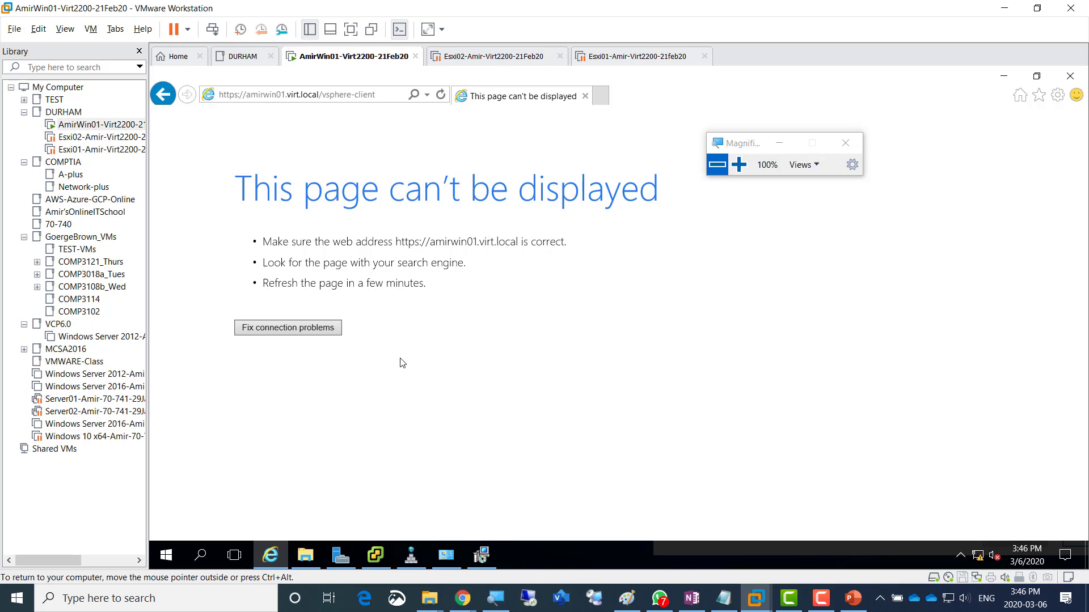
- Open the guest's Run box via the Start button menu and enter services.msc
{"action": "right_click", "coordinate": [179, 547]}
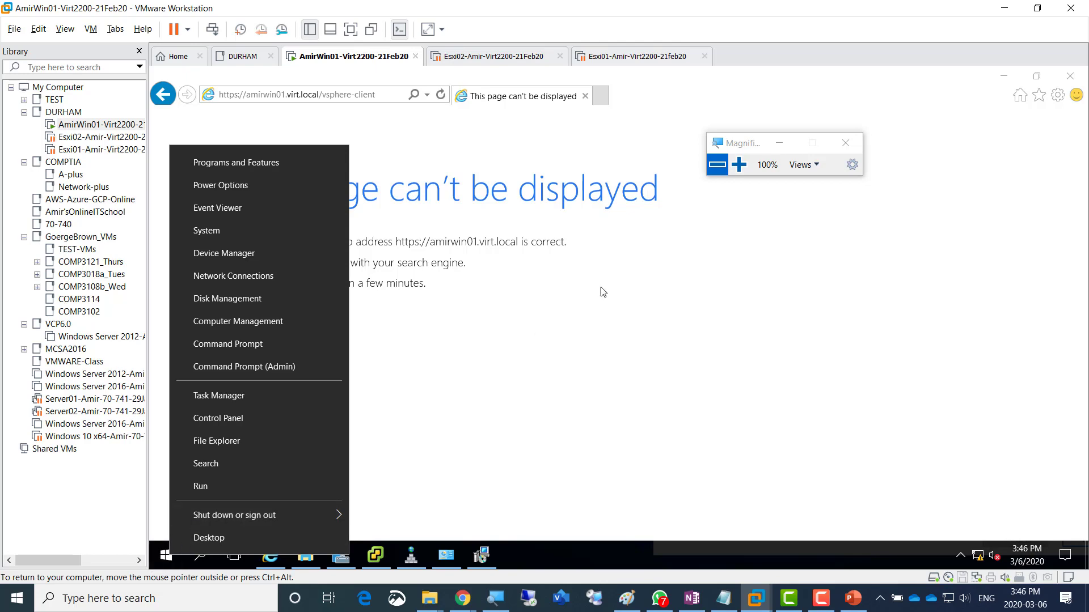
{"action": "left_click", "coordinate": [738, 165]}
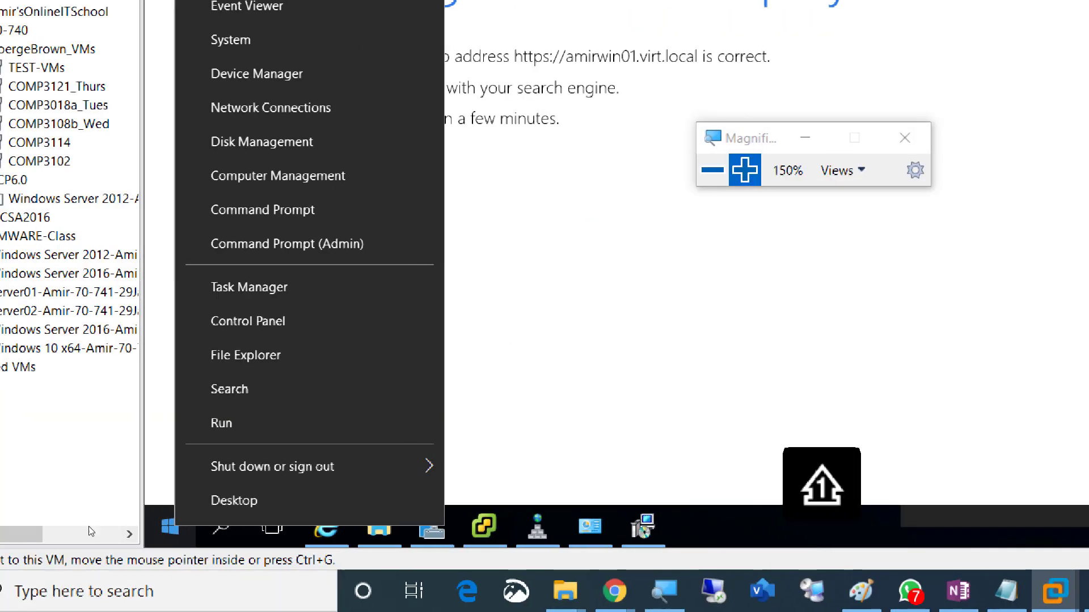
{"action": "left_click", "coordinate": [222, 421]}
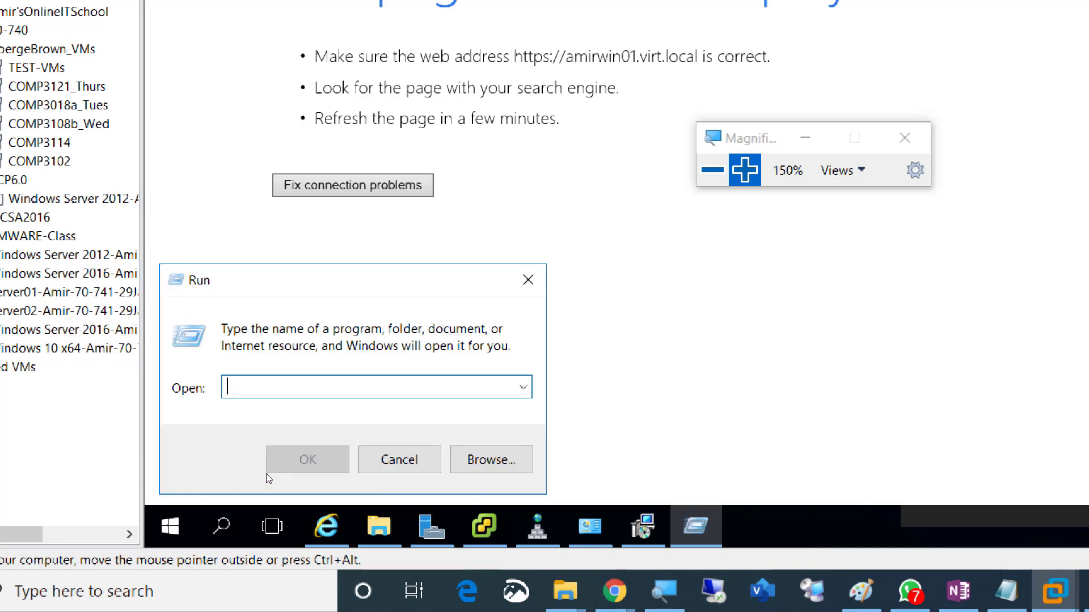
{"action": "type", "text": "services"}
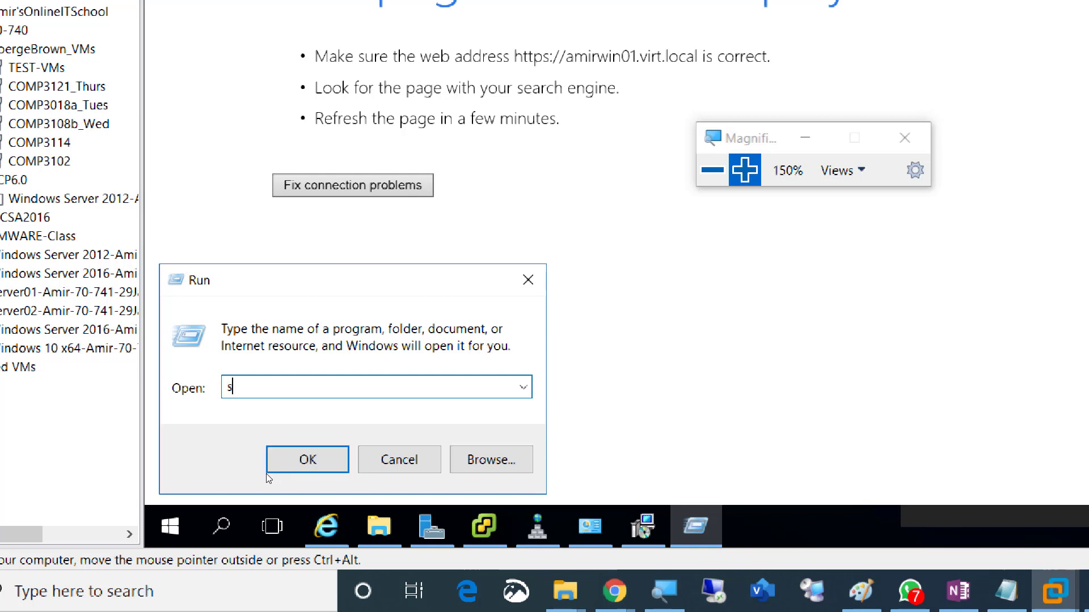
{"action": "type", "text": ".msc"}
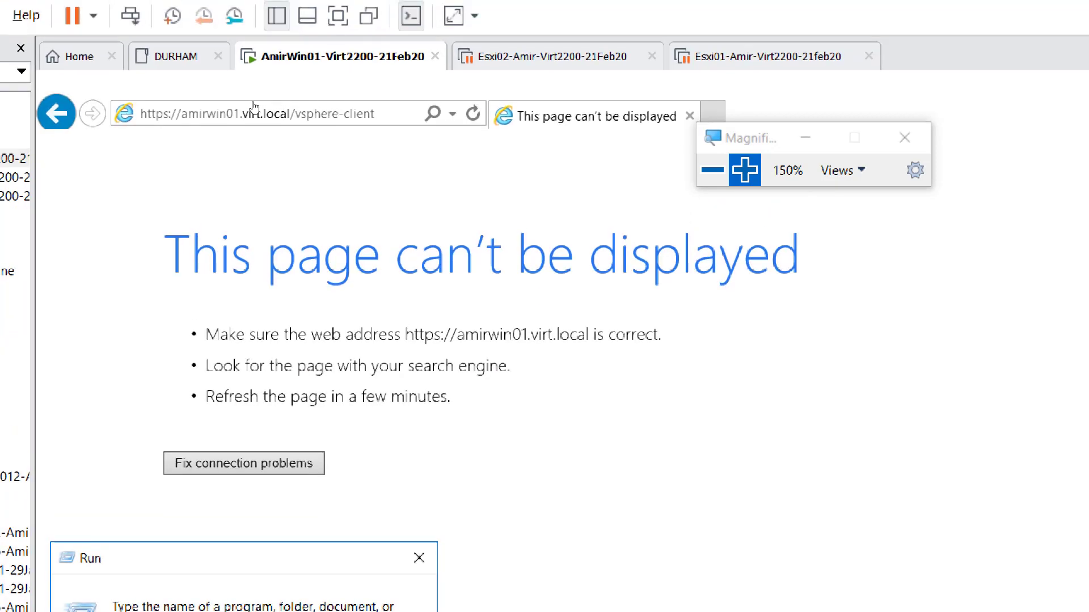
- Change the address to amirwin01.amirvirt.local and continue past the certificate warning
{"action": "left_click", "coordinate": [289, 103]}
{"action": "left_click", "coordinate": [290, 102]}
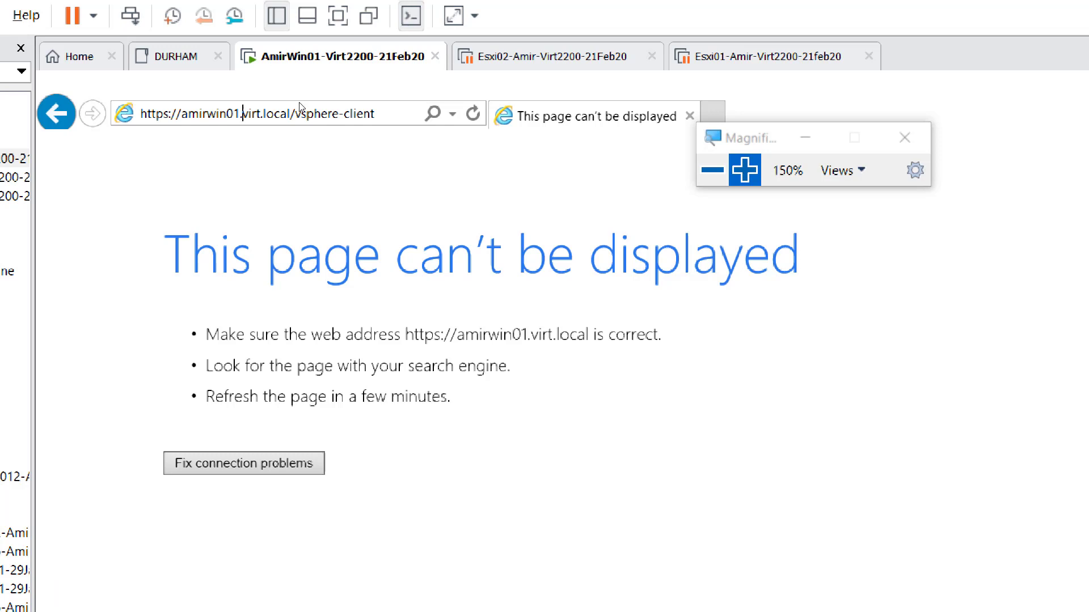
{"action": "type", "text": "amir"}
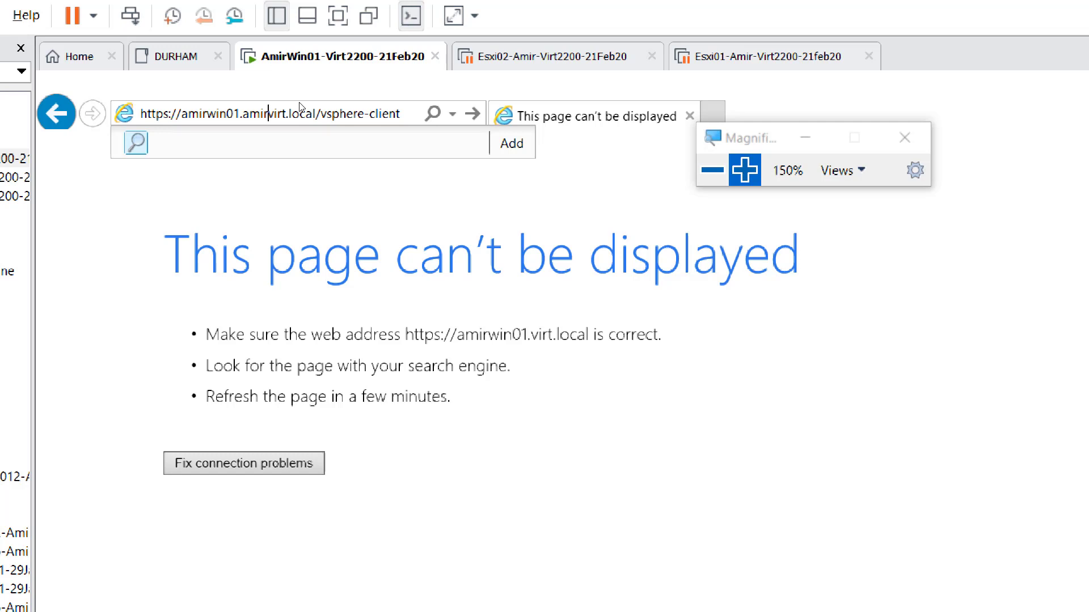
{"action": "key", "text": "Return"}
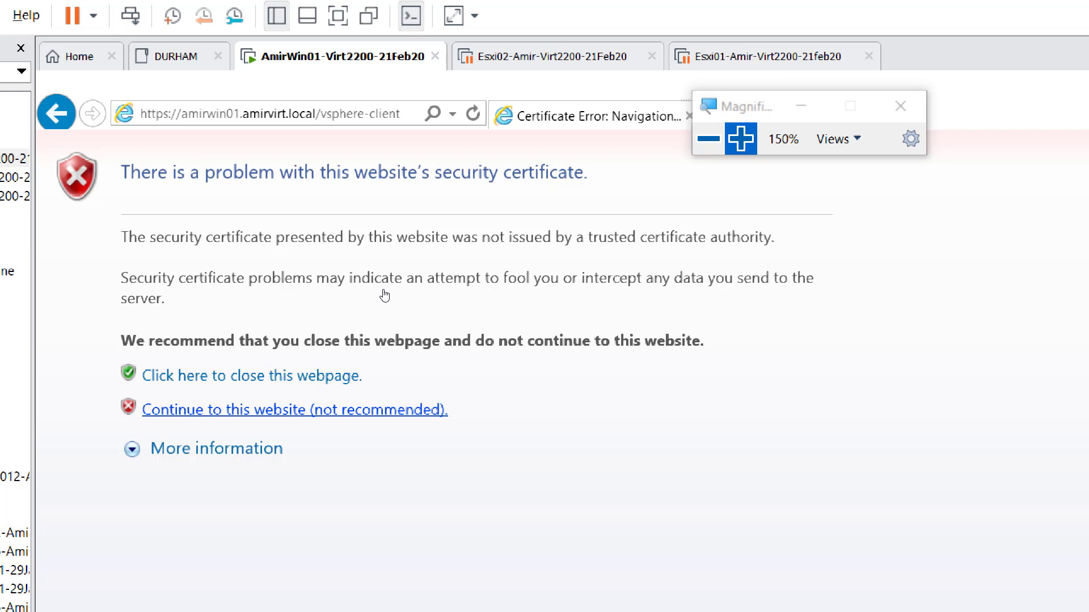
{"action": "left_click", "coordinate": [380, 299]}
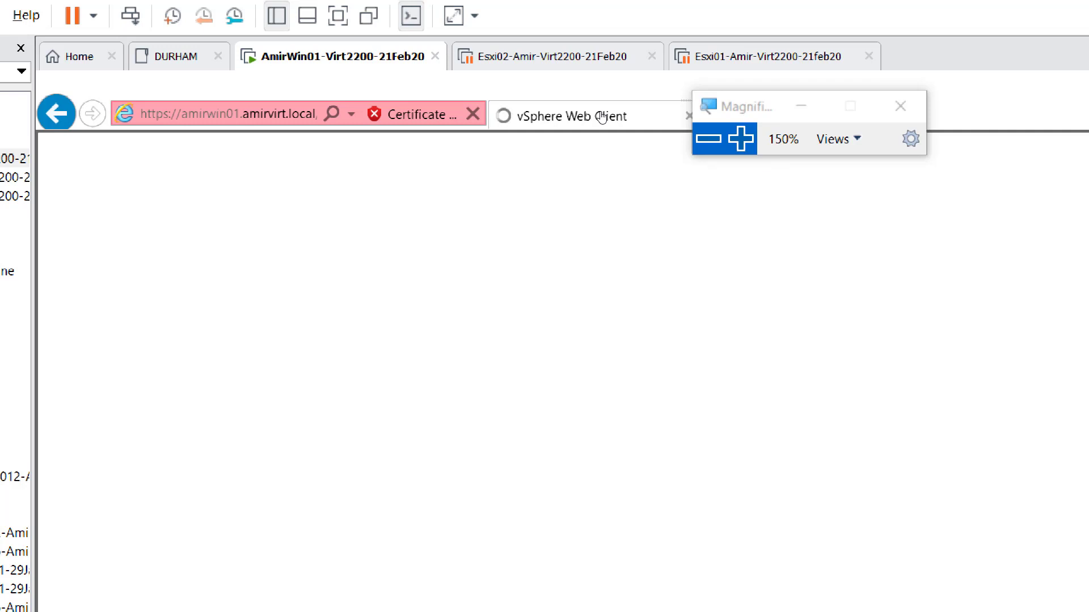
{"action": "left_click", "coordinate": [708, 139]}
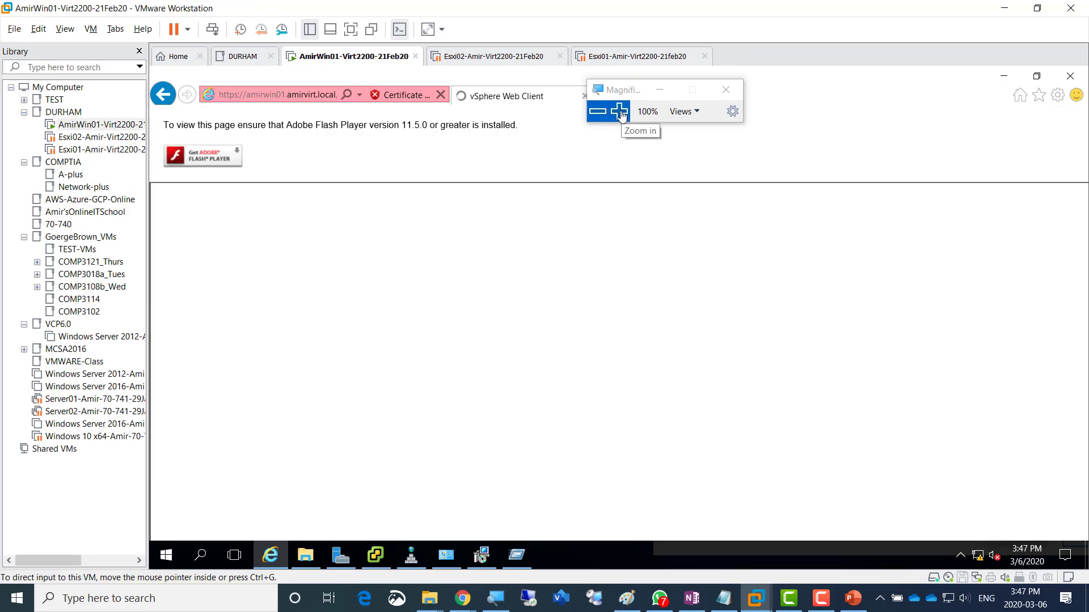
- Allow the site to open its app, dismiss the missing-app notice, and focus the SSO User name field
{"action": "left_click", "coordinate": [619, 112]}
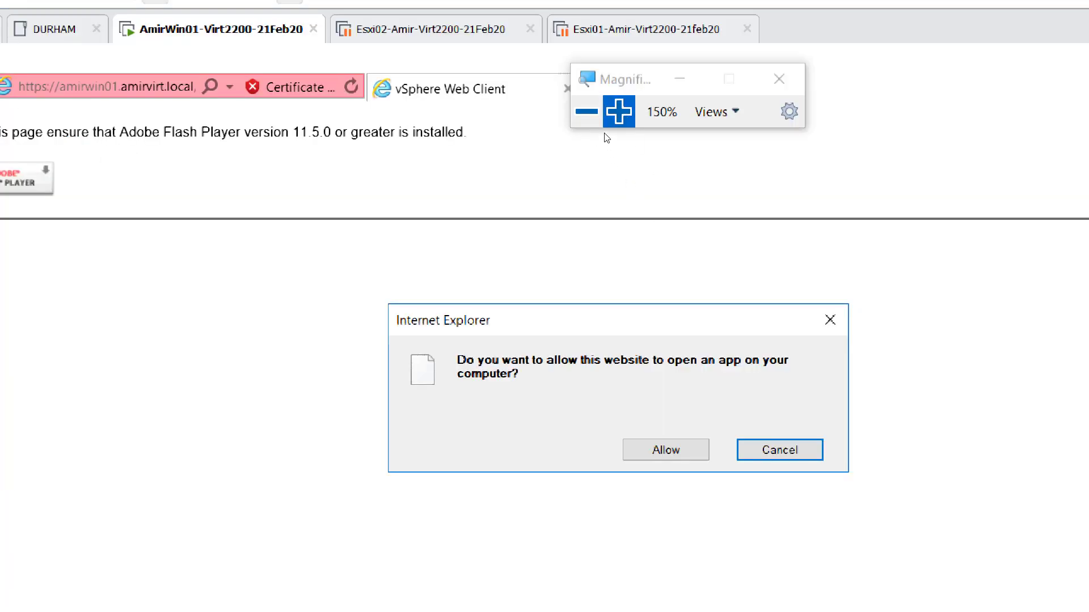
{"action": "left_click", "coordinate": [586, 111]}
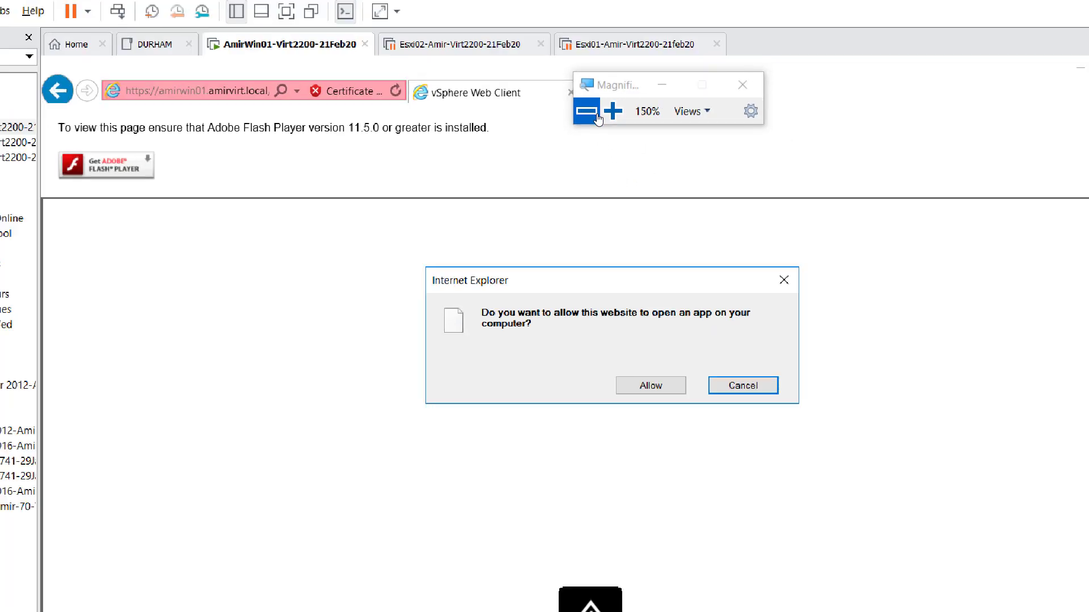
{"action": "left_click", "coordinate": [650, 338]}
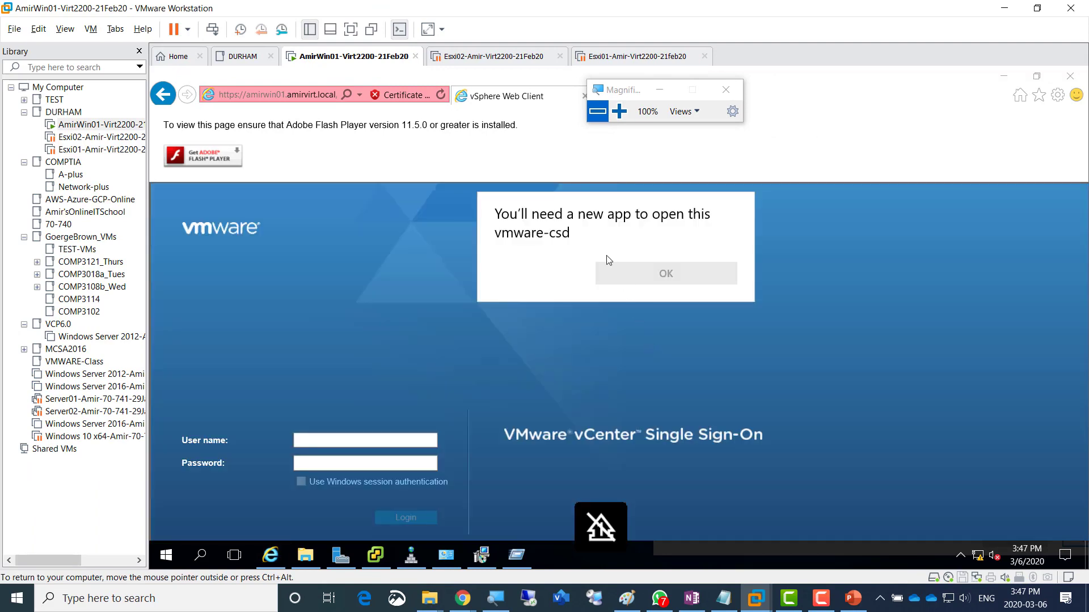
{"action": "left_click", "coordinate": [366, 438]}
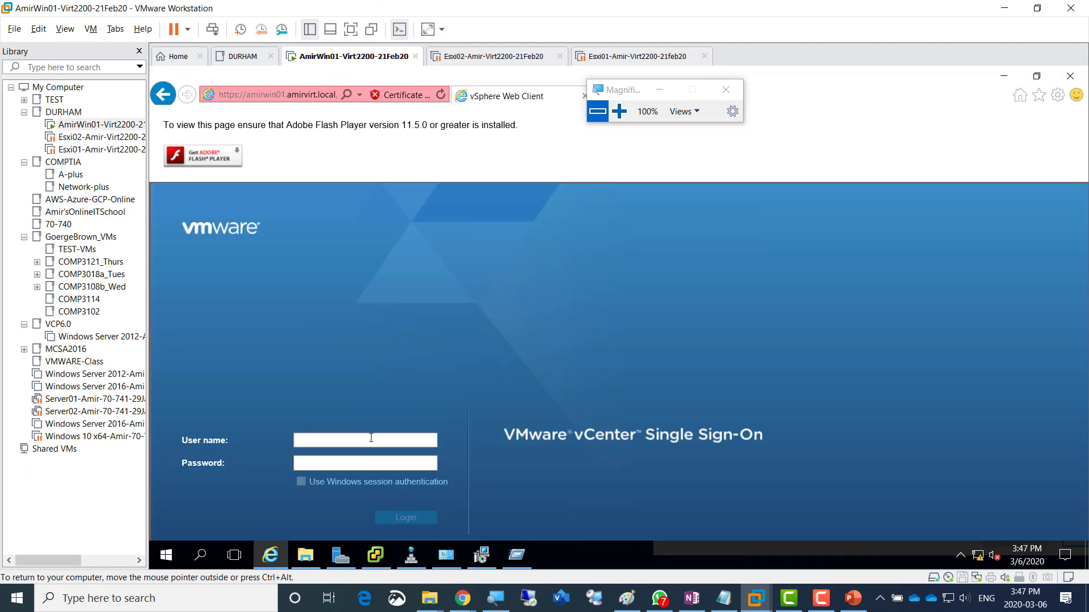
{"action": "left_click", "coordinate": [399, 441]}
{"action": "key", "text": "Caps_Lock"}
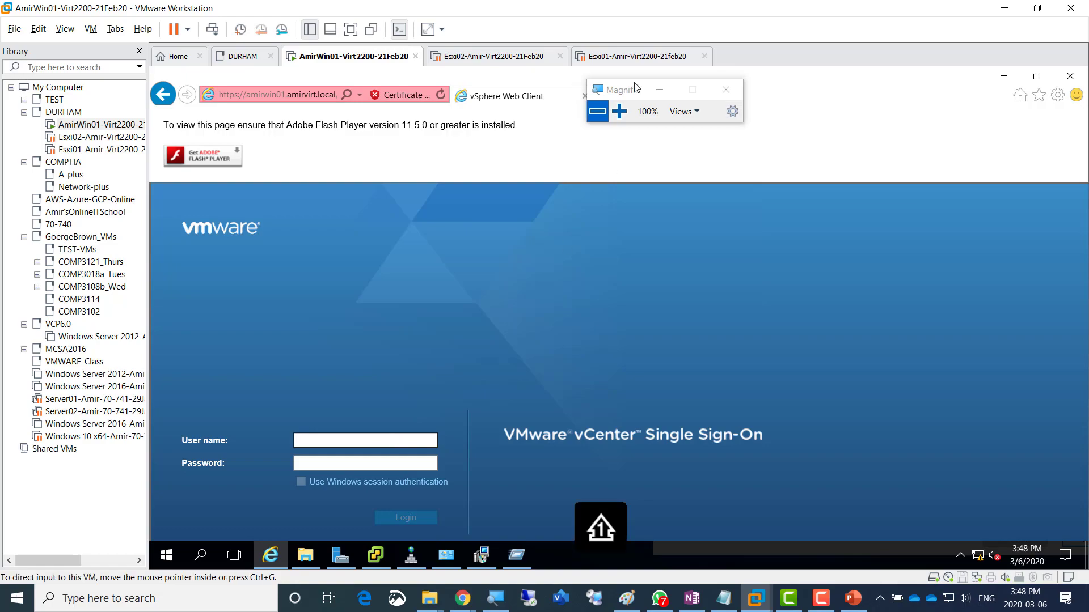
{"action": "left_click", "coordinate": [620, 115]}
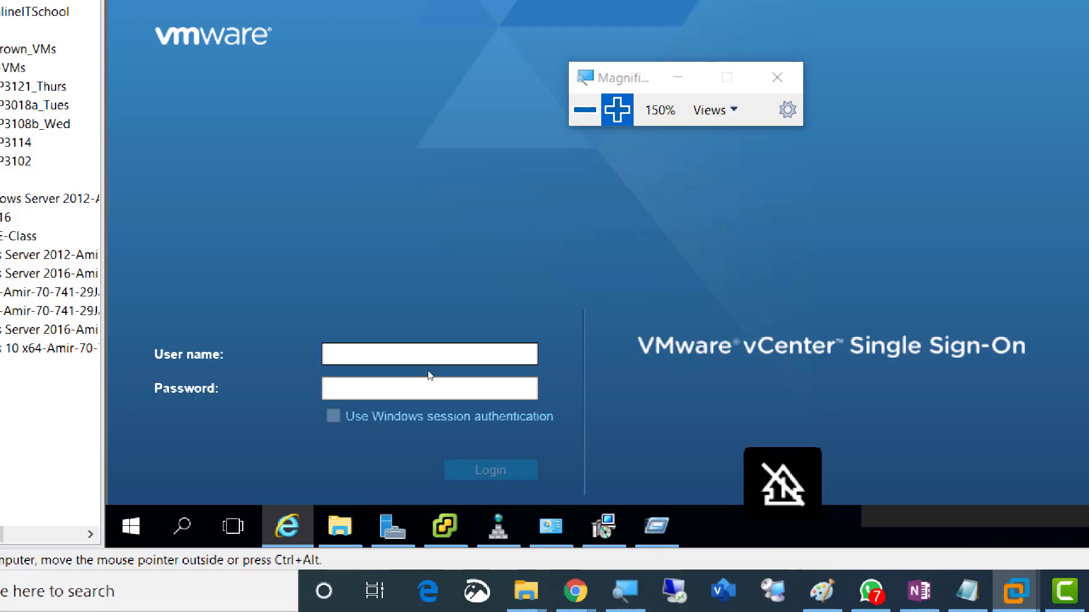
{"action": "key", "text": "super+plus"}
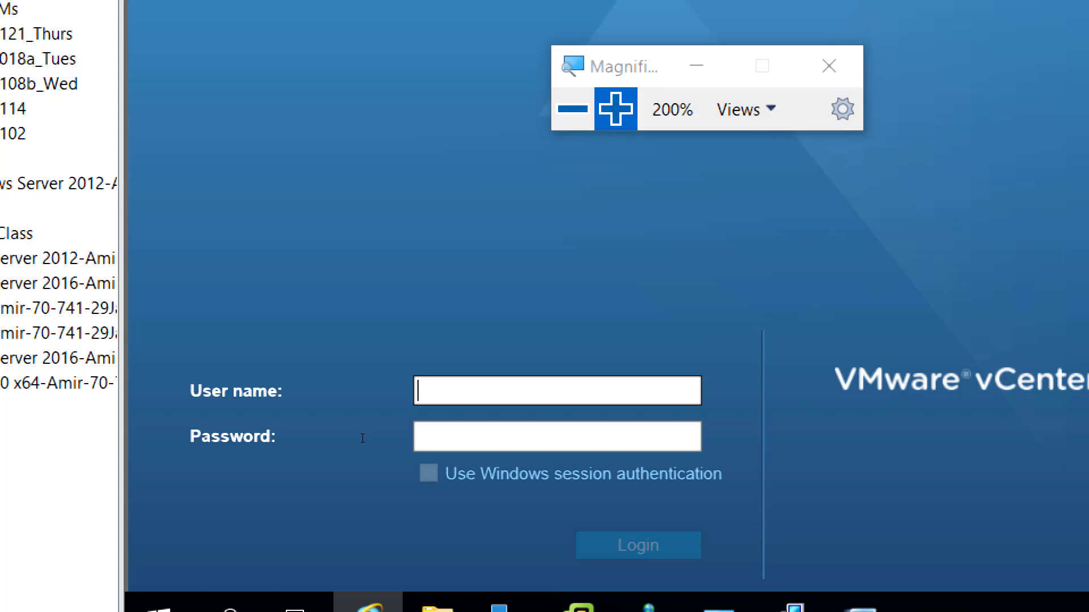
{"action": "type", "text": "admi"}
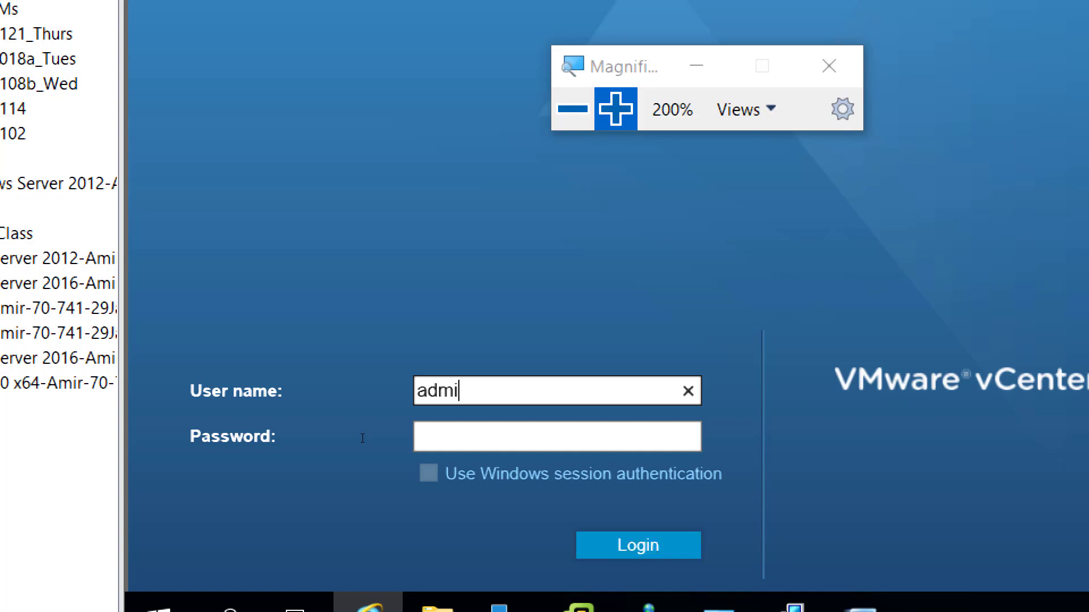
{"action": "type", "text": "nistrator@"}
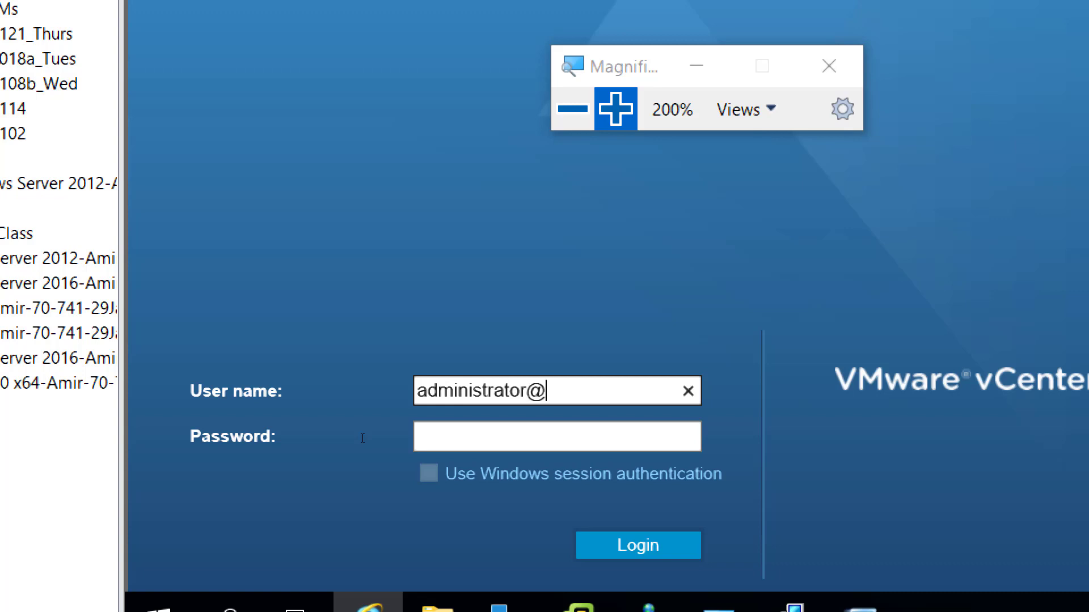
{"action": "type", "text": "vsphere.local"}
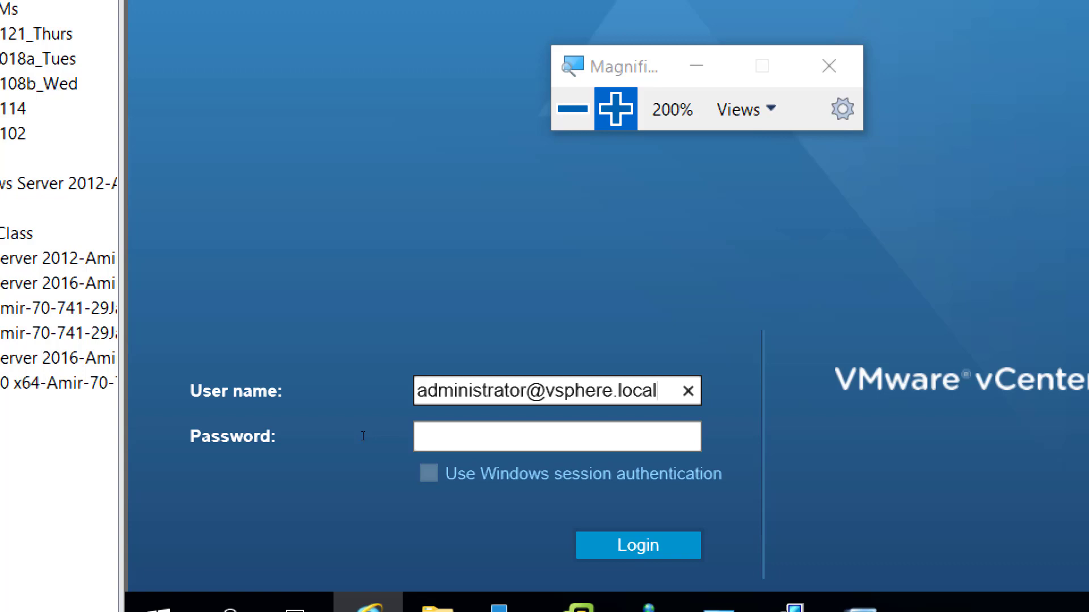
{"action": "key", "text": "Tab"}
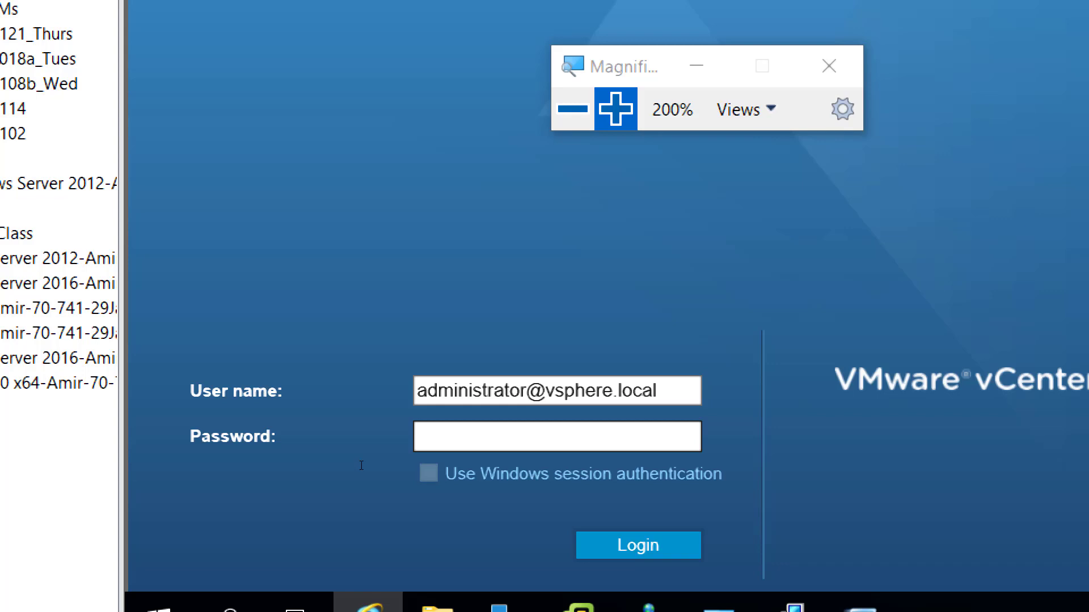
{"action": "type", "text": "••••••••••••"}
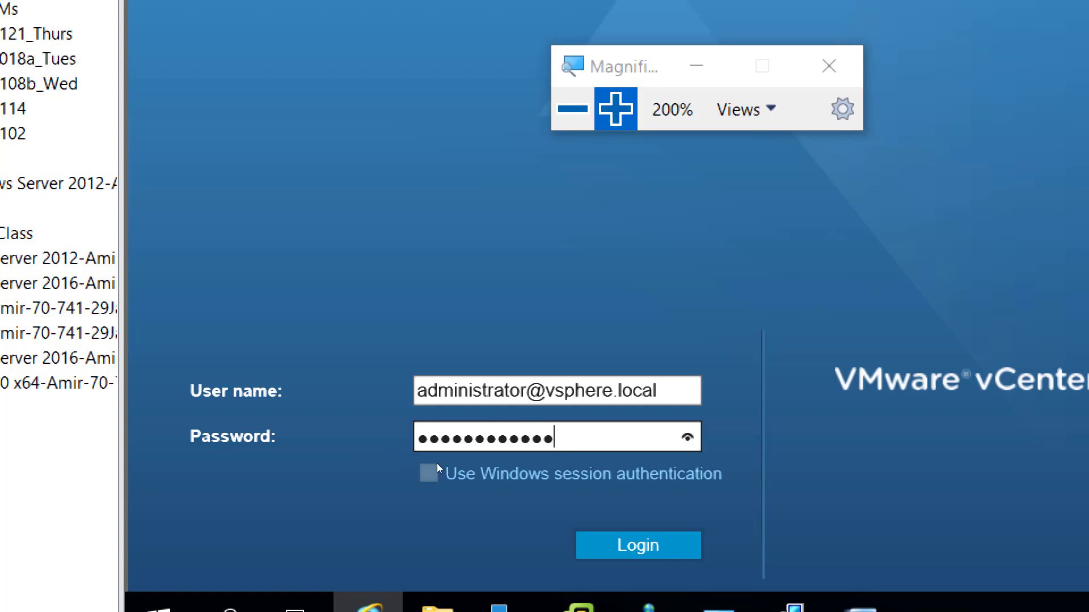
{"action": "left_click", "coordinate": [687, 437]}
{"action": "key", "text": "Return"}
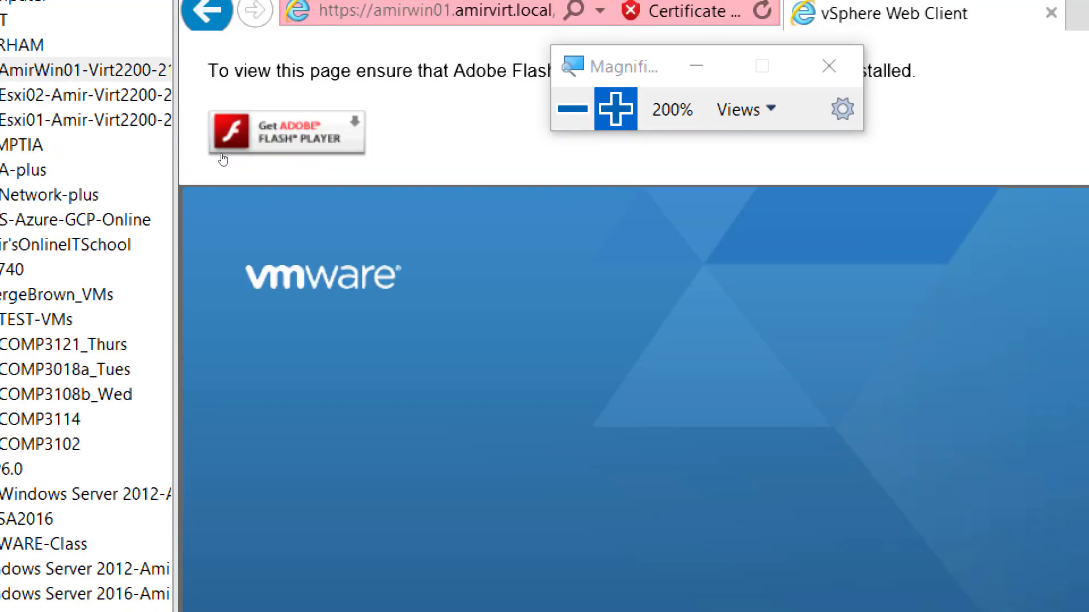
{"action": "key", "text": "super+minus"}
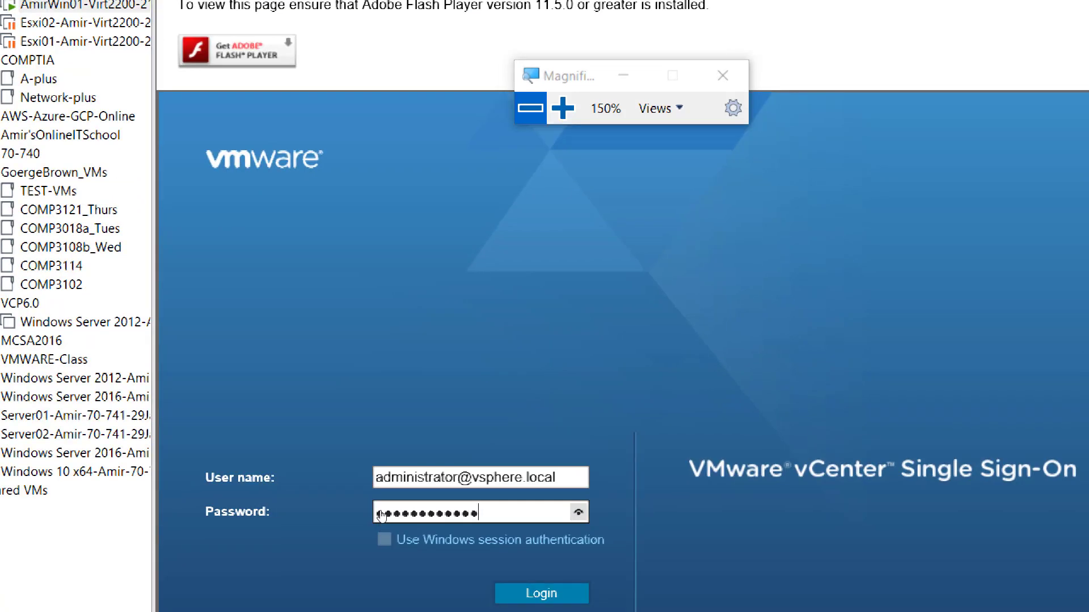
{"action": "key", "text": "Return"}
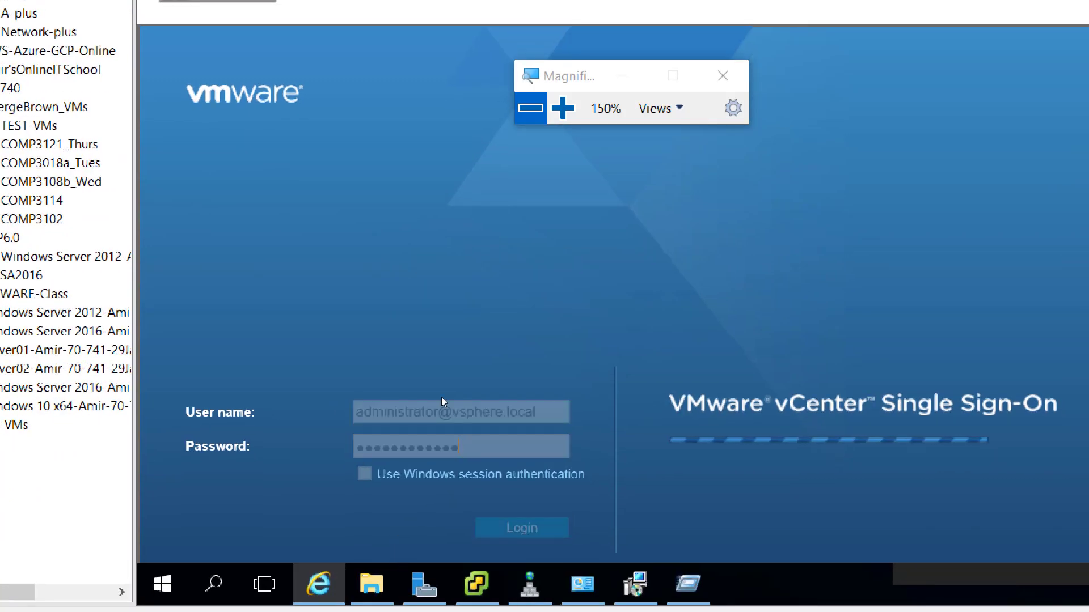
- Let the vCenter login complete and return screen magnification to 100%
{"action": "key", "text": "Num_Lock"}
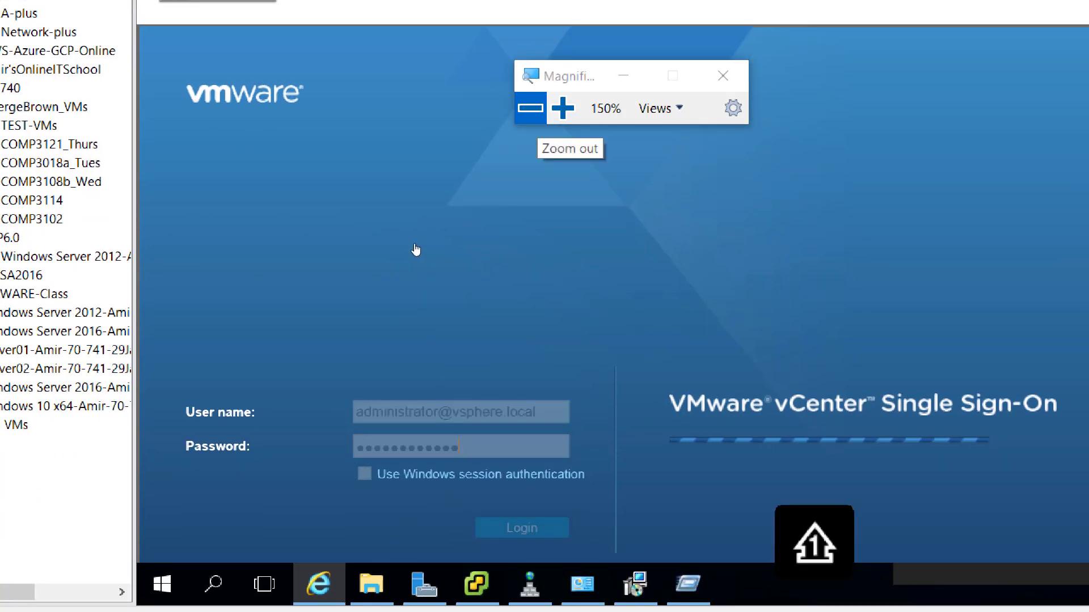
{"action": "key", "text": "Num_Lock"}
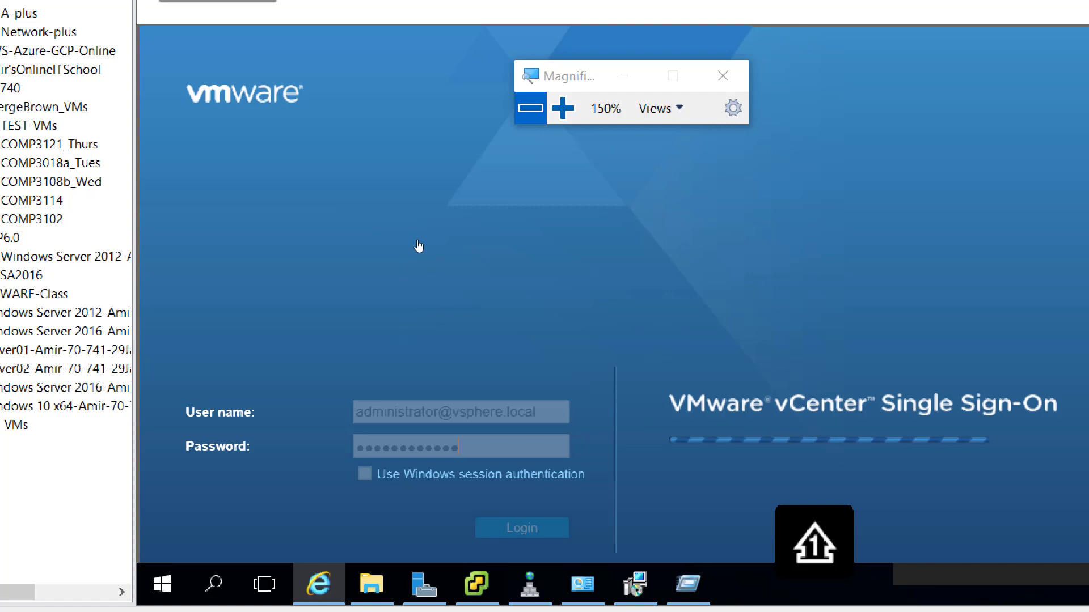
{"action": "key", "text": "super+minus"}
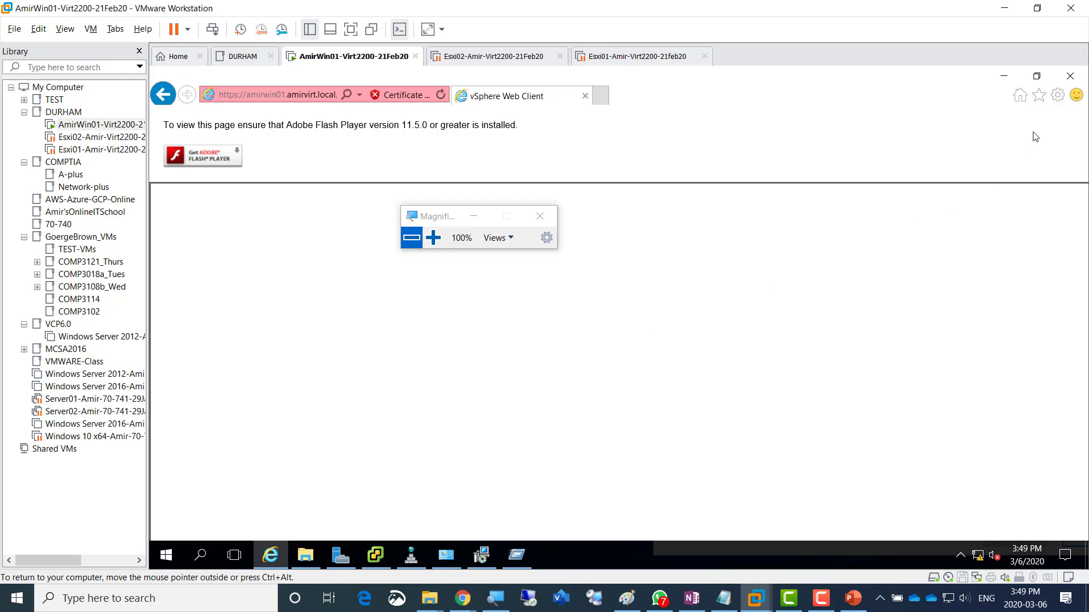
{"action": "left_click", "coordinate": [1057, 97]}
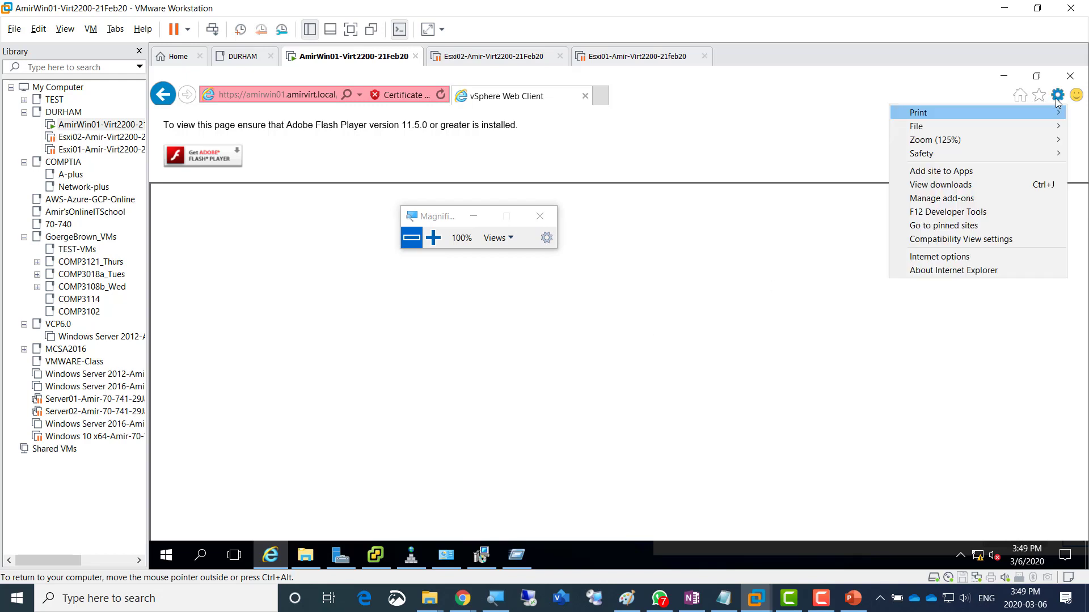
{"action": "left_click", "coordinate": [982, 257]}
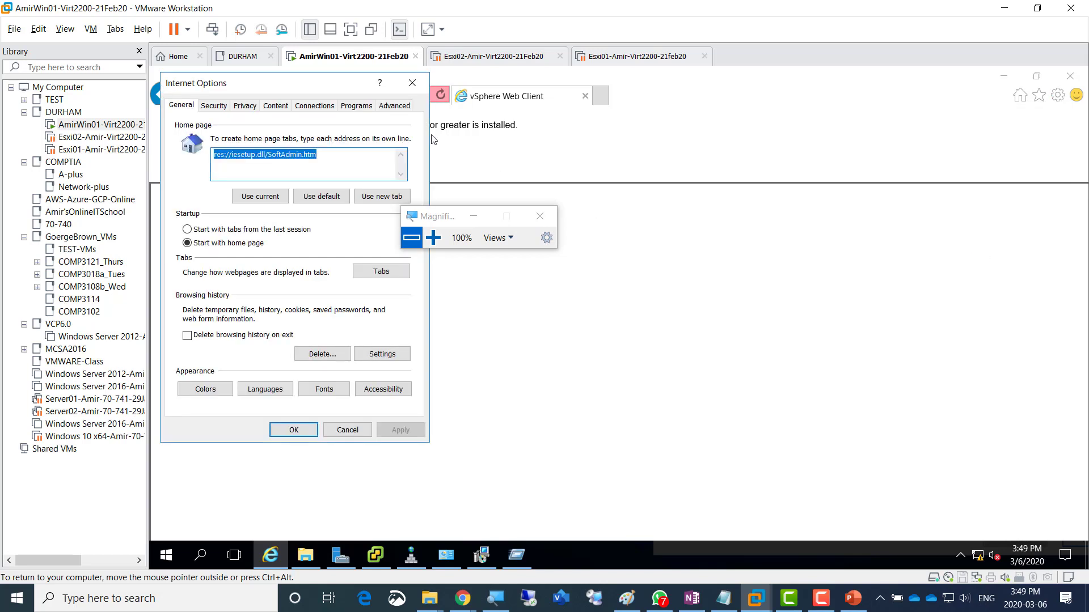
{"action": "left_click", "coordinate": [213, 106]}
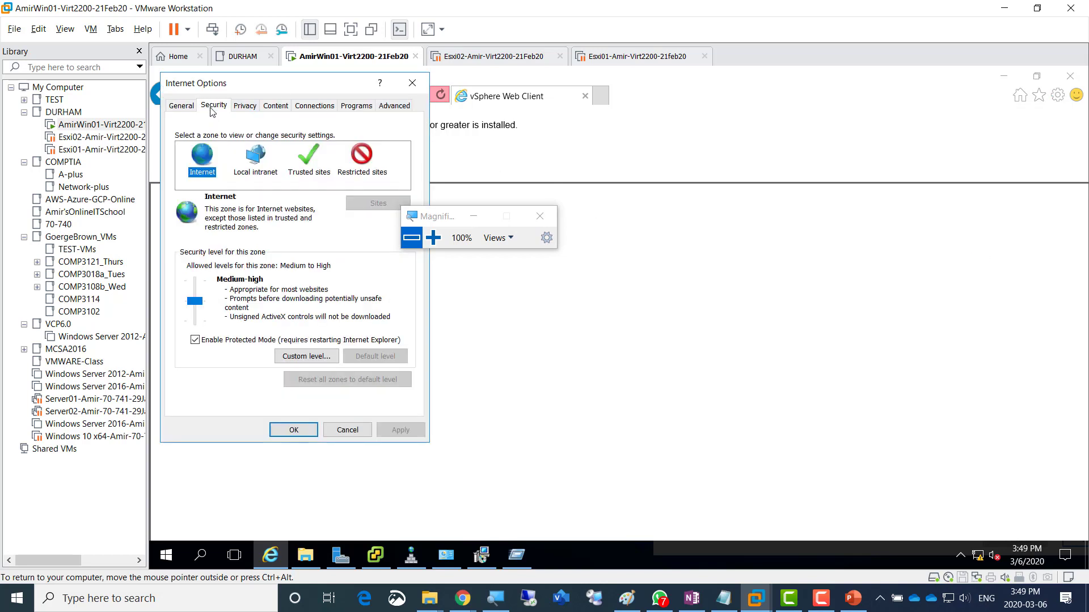
{"action": "left_click", "coordinate": [315, 178]}
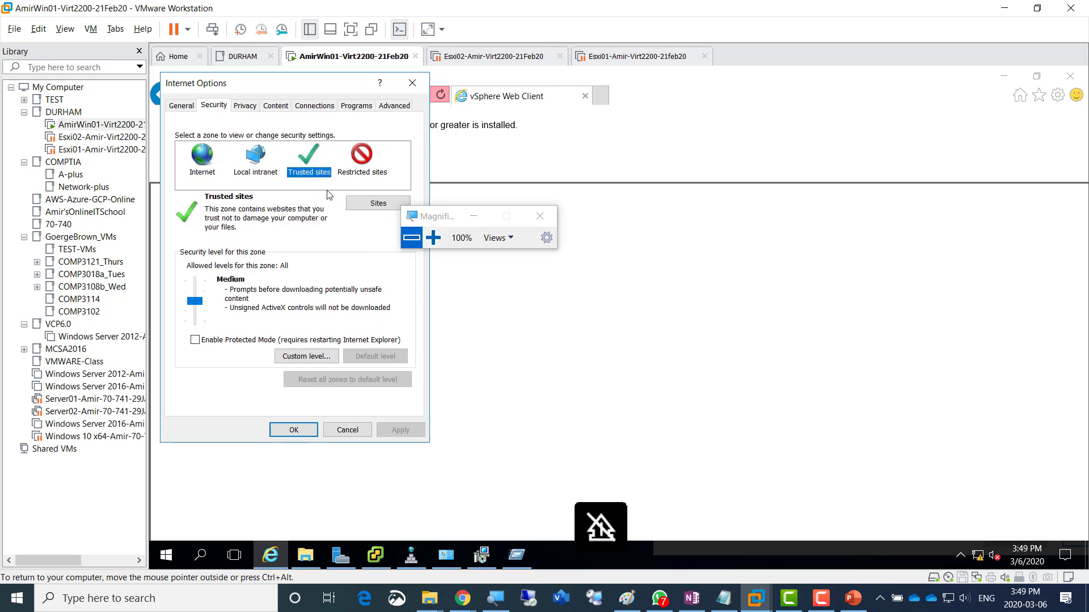
{"action": "left_click", "coordinate": [368, 204]}
{"action": "left_click", "coordinate": [374, 187]}
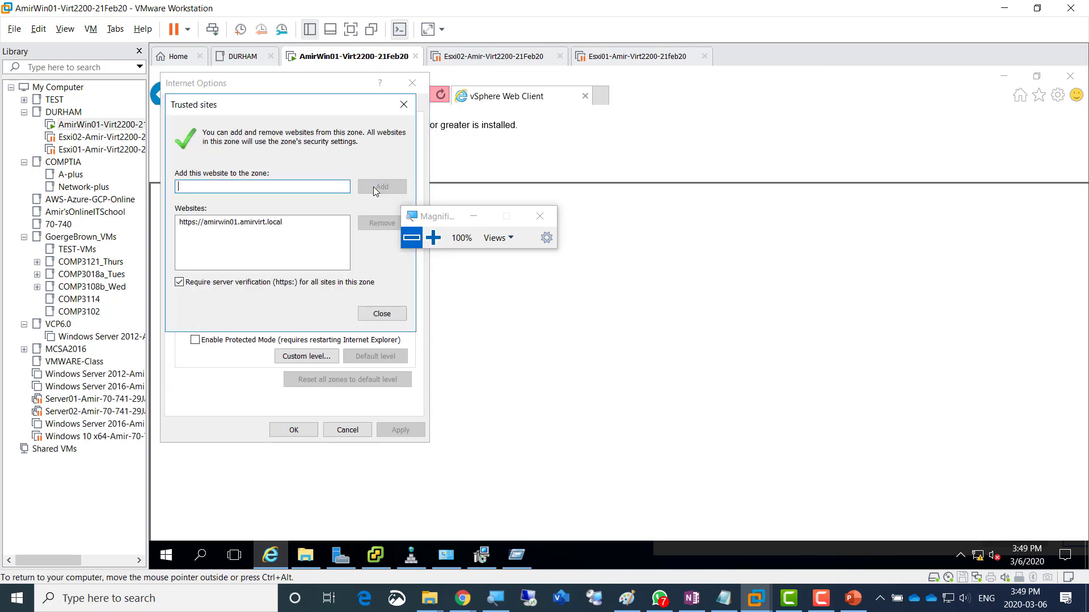
{"action": "left_click", "coordinate": [374, 316]}
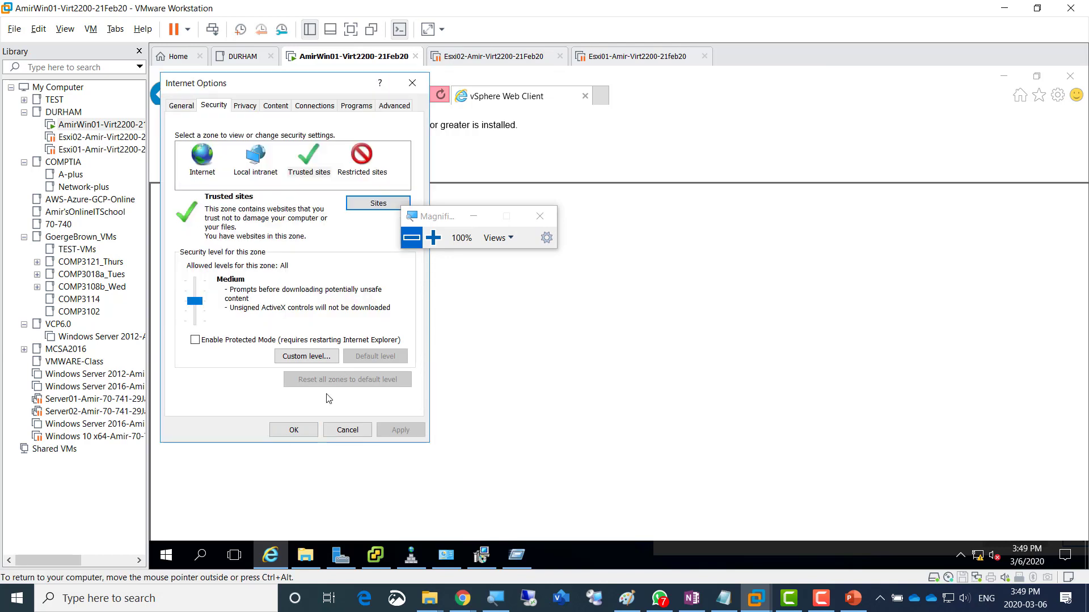
{"action": "left_click", "coordinate": [294, 430]}
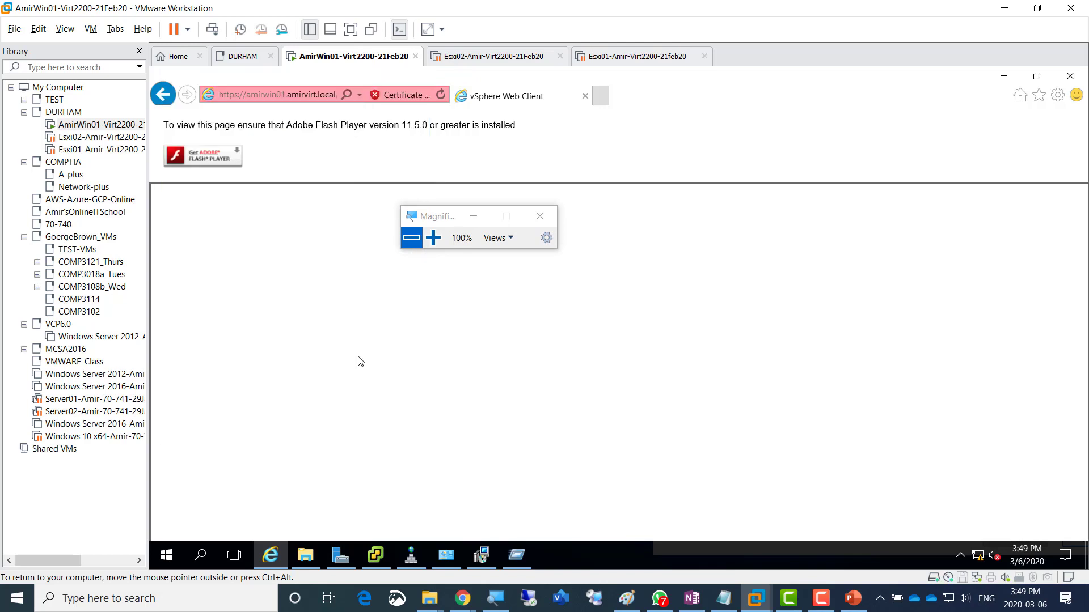
{"action": "left_click", "coordinate": [441, 94]}
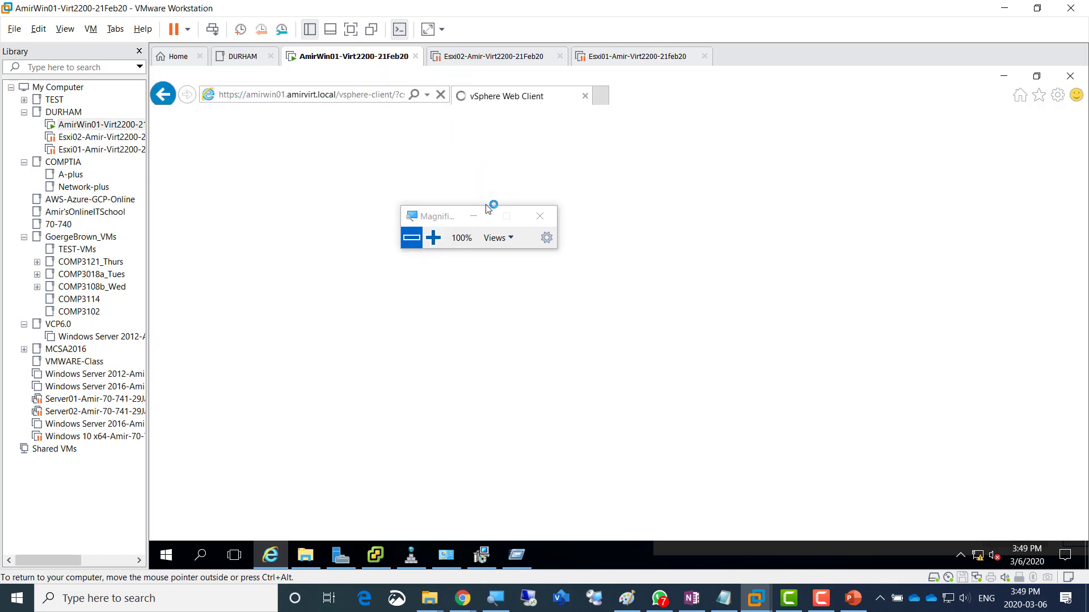
- Continue past the certificate warning, allow then dismiss the app prompts, and focus the User name field
{"action": "left_click_drag", "start_coordinate": [467, 220], "coordinate": [736, 176]}
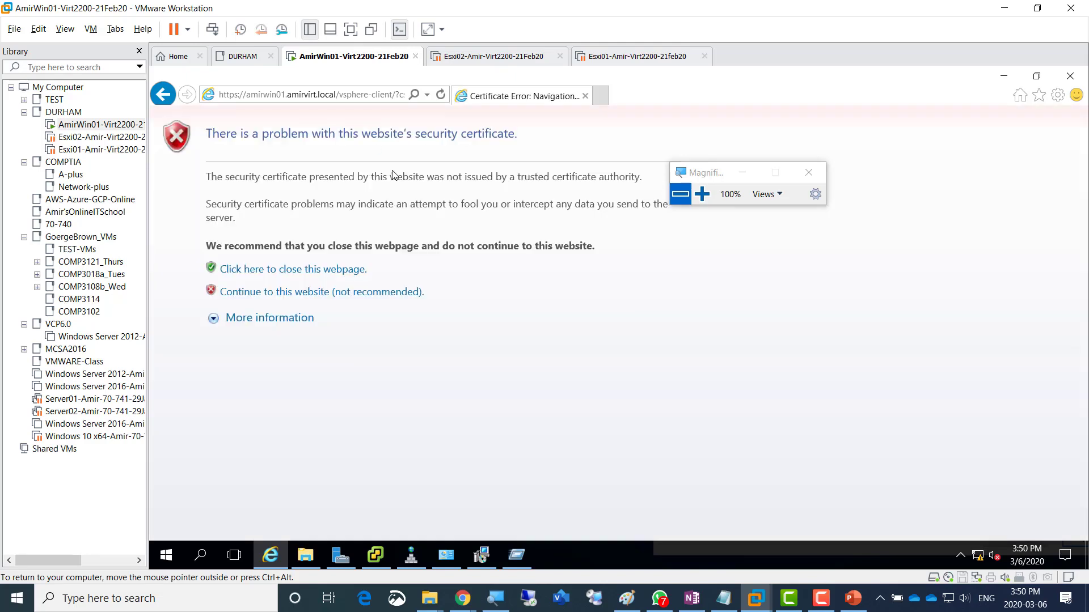
{"action": "left_click", "coordinate": [413, 294]}
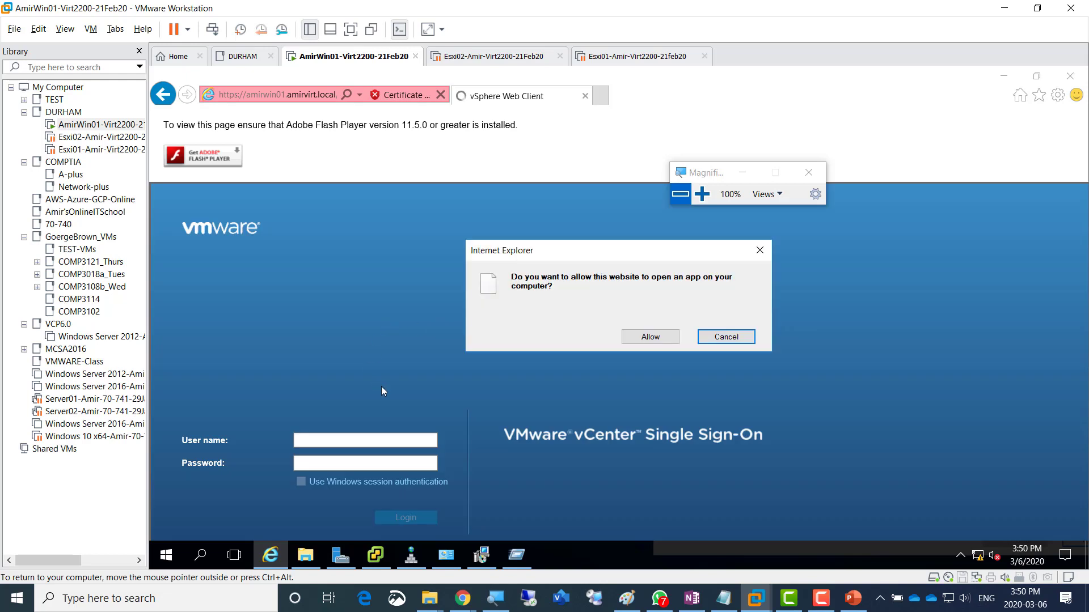
{"action": "left_click", "coordinate": [653, 336]}
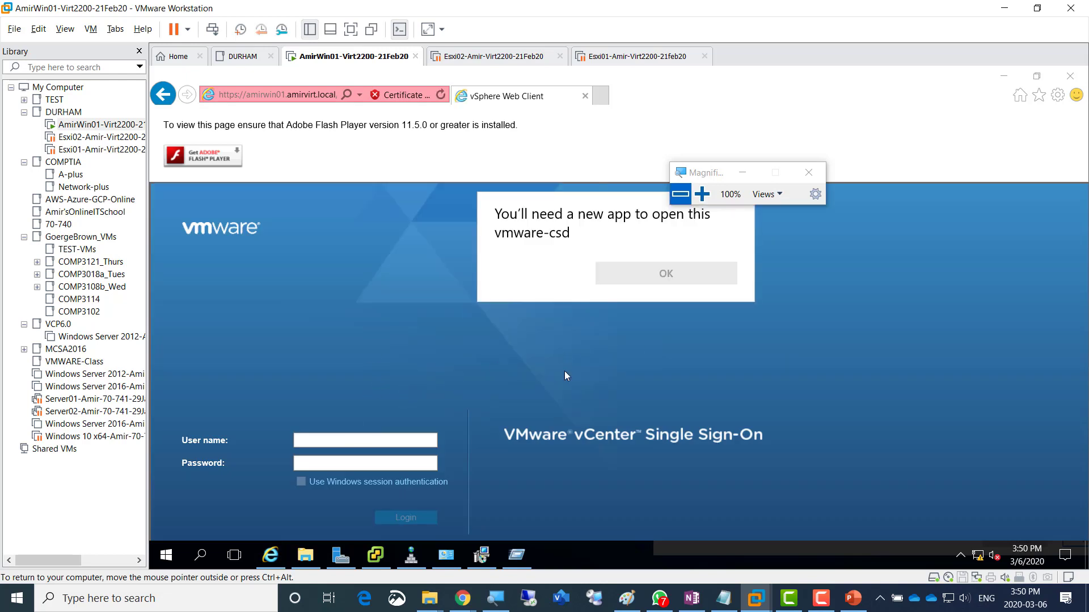
{"action": "left_click", "coordinate": [330, 440]}
{"action": "left_click", "coordinate": [330, 440]}
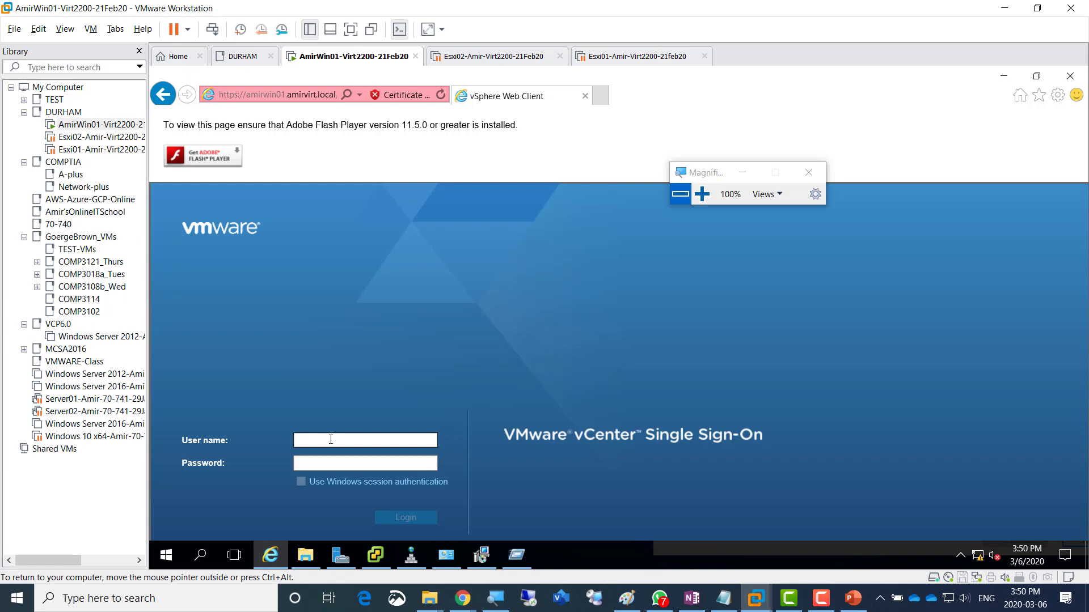
- Enter the administrator user name and its password, then submit the Single Sign-On login
{"action": "type", "text": "administrato"}
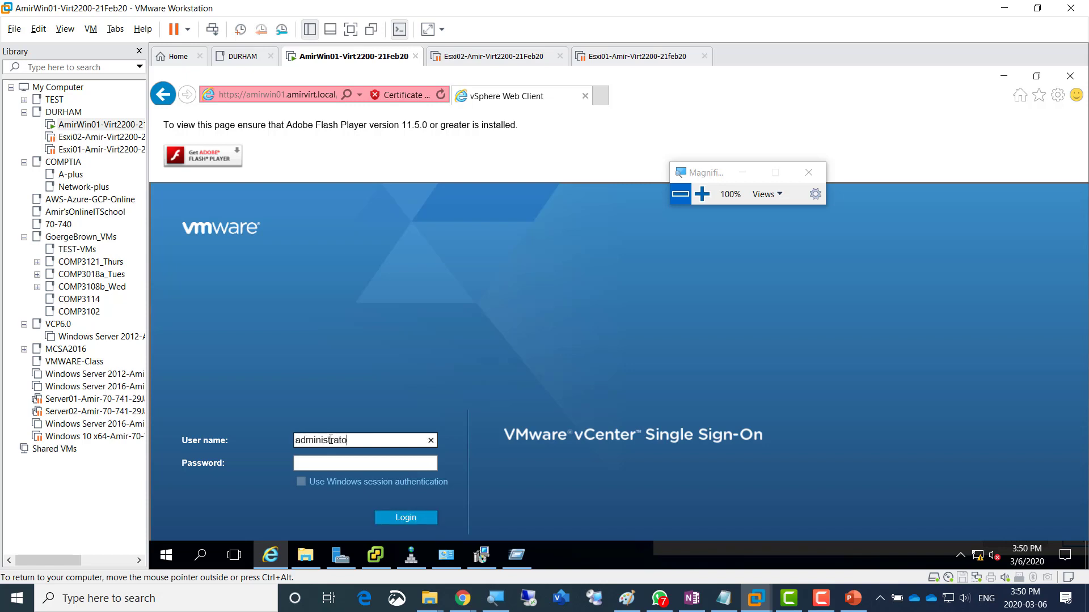
{"action": "type", "text": "r@vsphere.local"}
{"action": "key", "text": "Tab"}
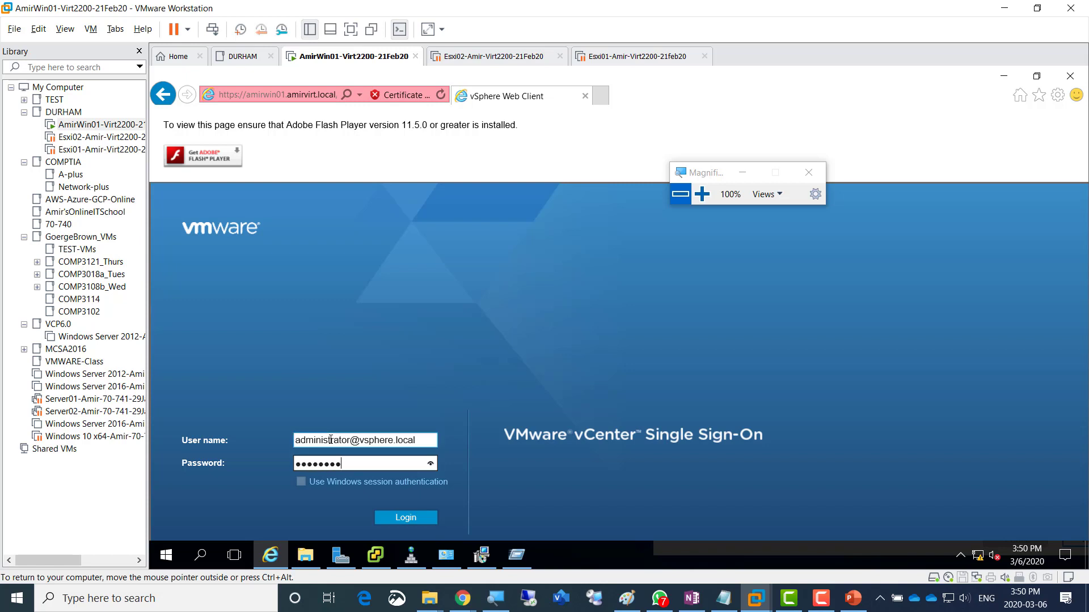
{"action": "key", "text": "Return"}
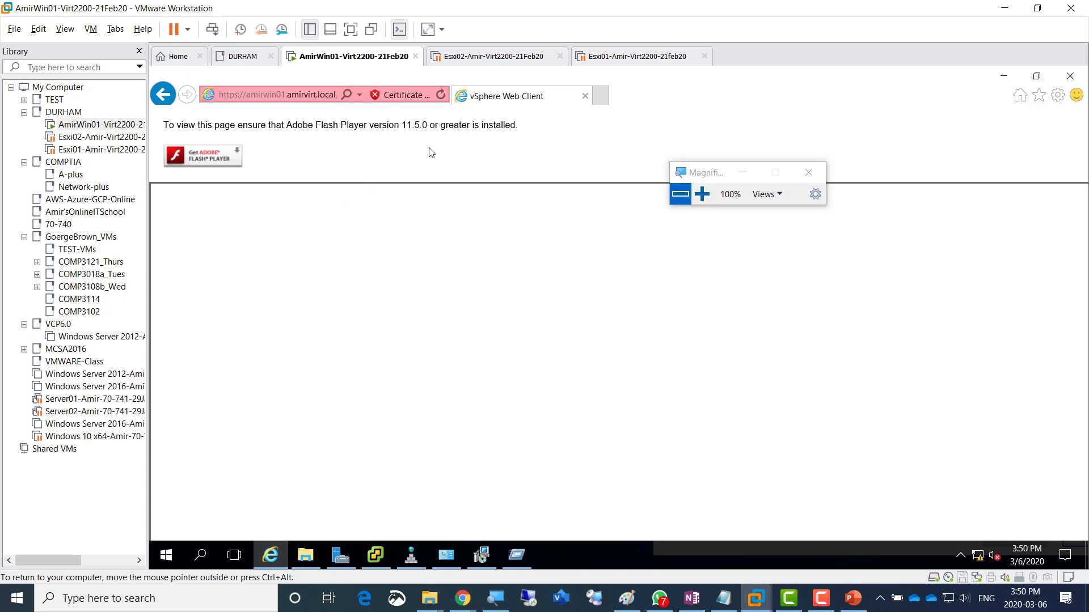
- Add Network Adapter 2 set to NAT in the VM's Settings and confirm with OK
{"action": "right_click", "coordinate": [352, 62]}
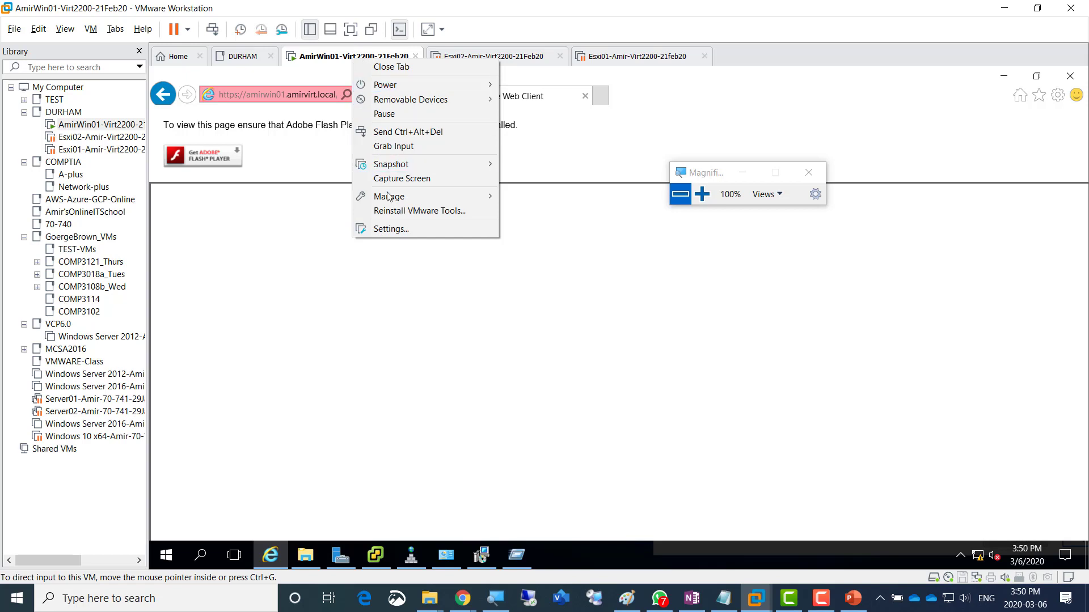
{"action": "left_click", "coordinate": [400, 234]}
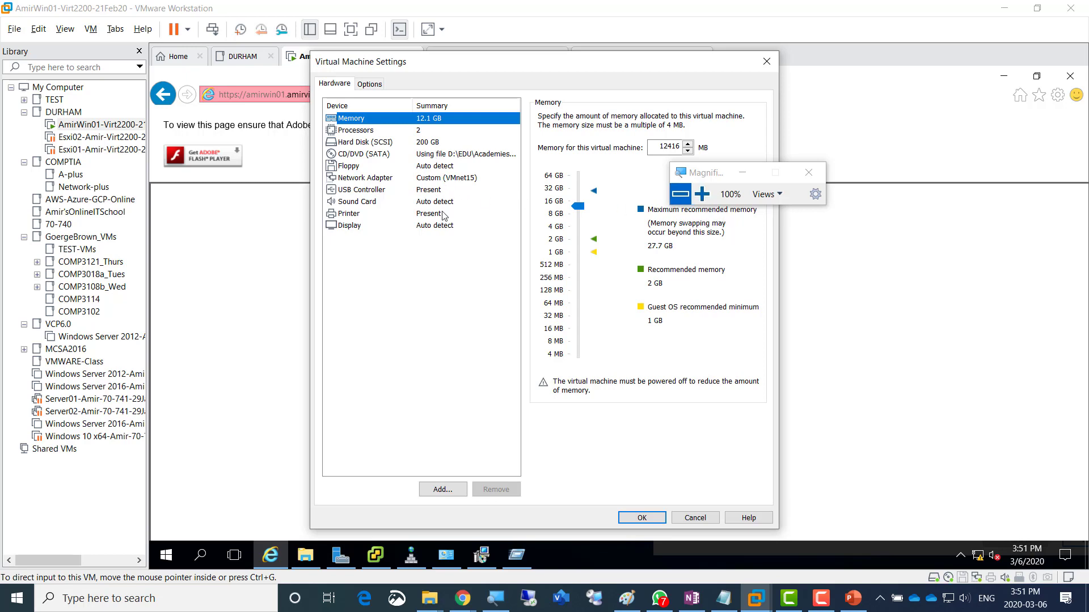
{"action": "left_click", "coordinate": [450, 493]}
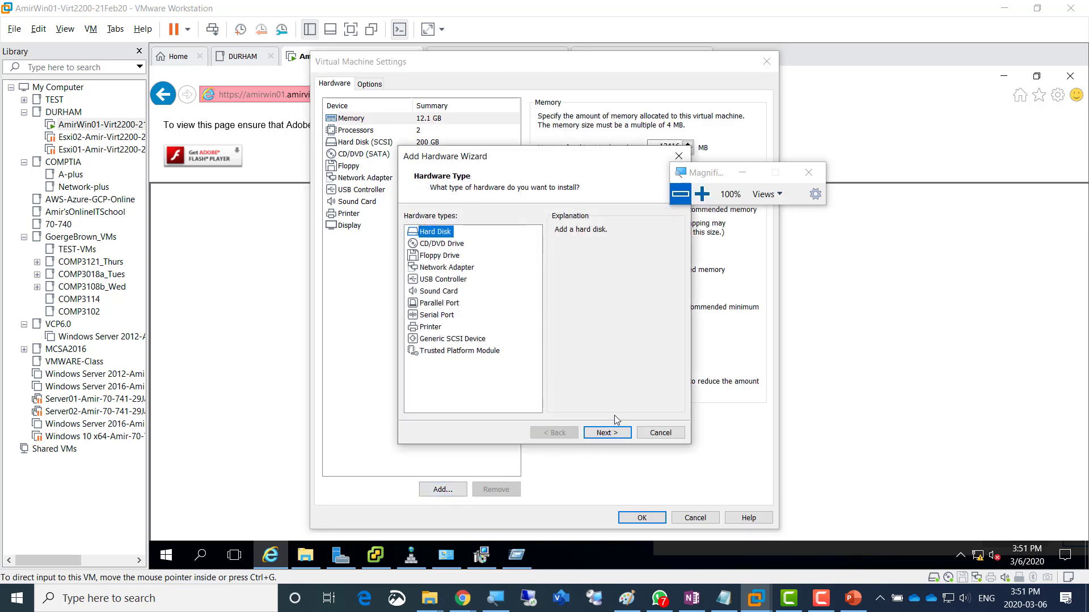
{"action": "left_click", "coordinate": [460, 270]}
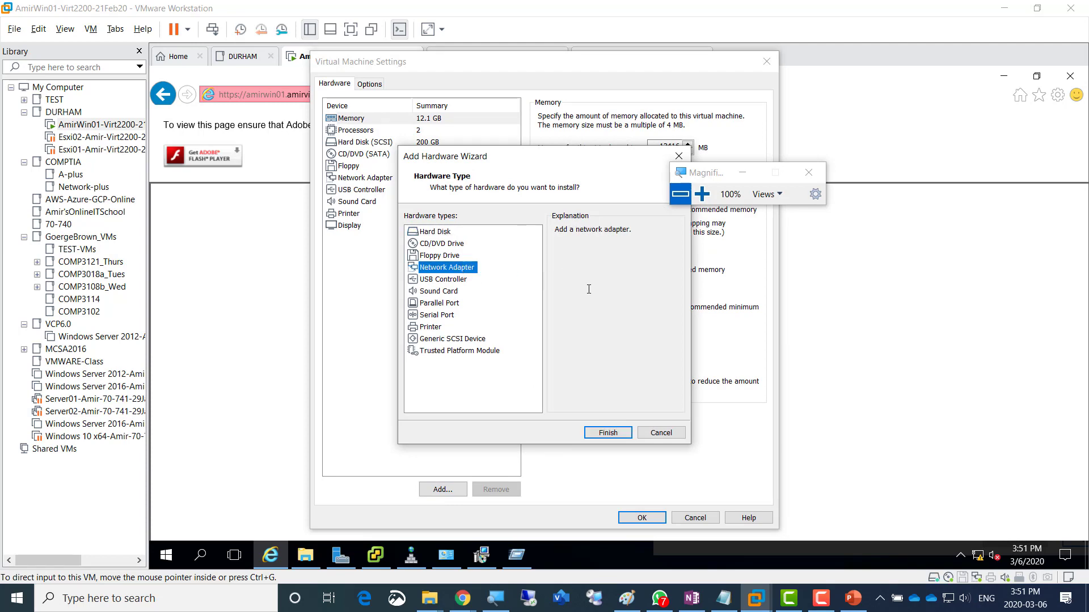
{"action": "left_click", "coordinate": [604, 433]}
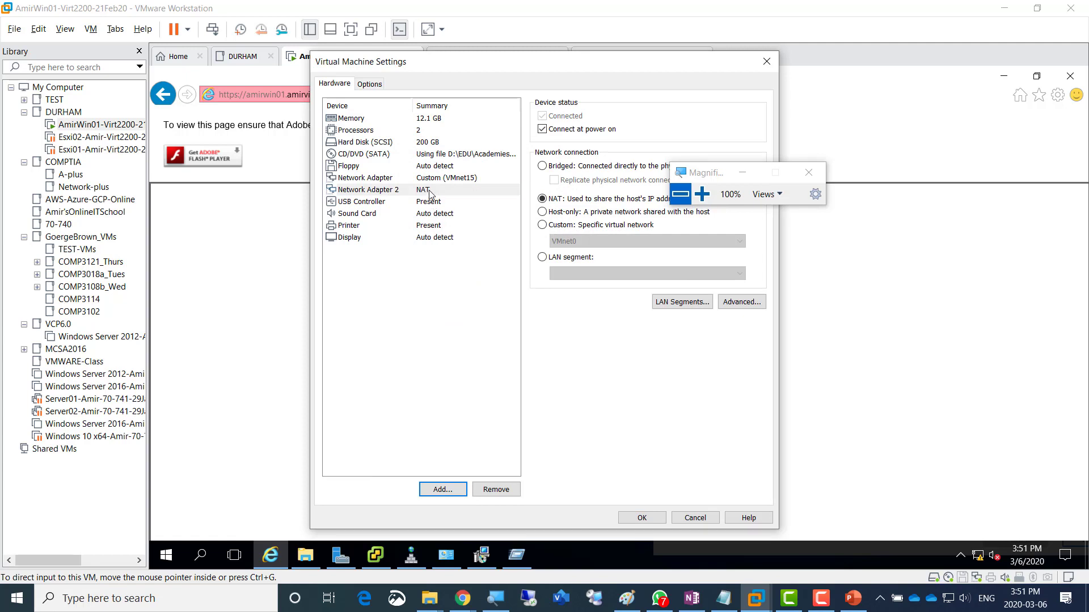
{"action": "left_click", "coordinate": [429, 193]}
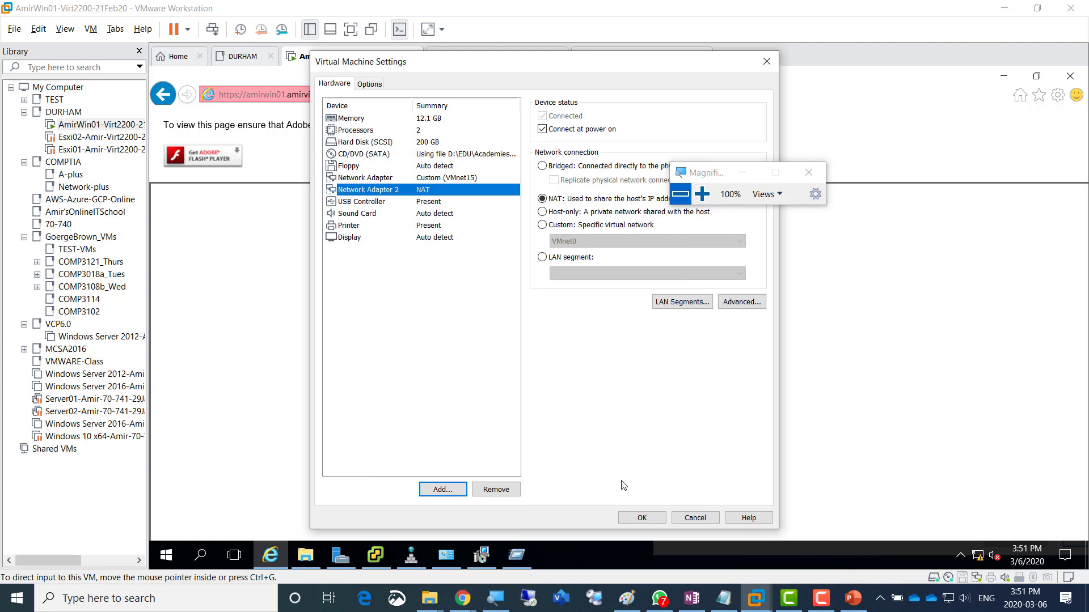
{"action": "left_click", "coordinate": [642, 519]}
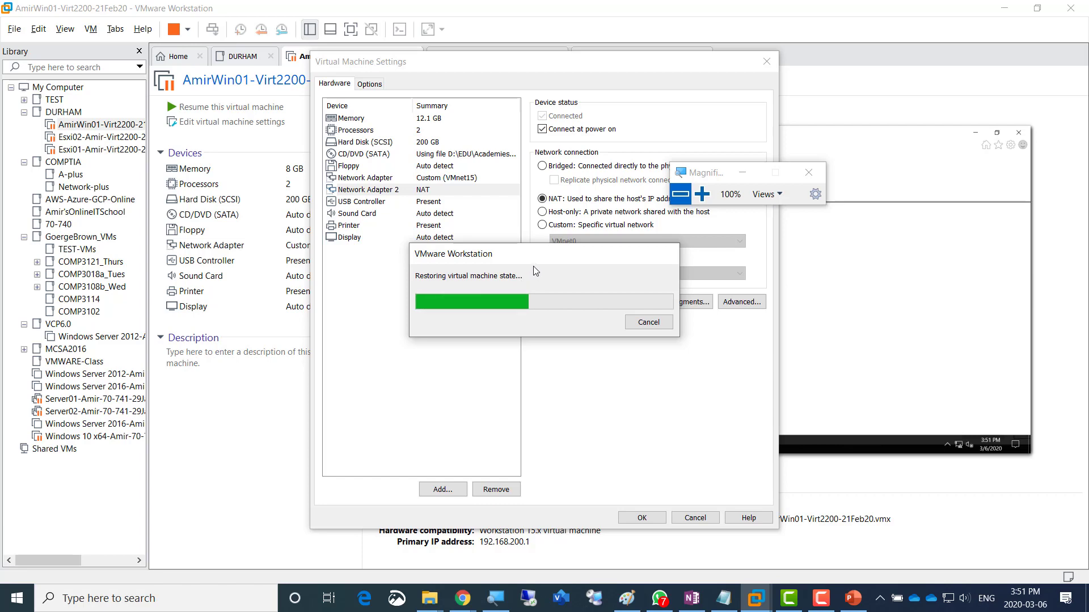
{"action": "left_click", "coordinate": [695, 603]}
- Highlight the Screenshot 5 'Successfully Installed' note in OneNote, then minimize OneNote
{"action": "left_click_drag", "start_coordinate": [183, 482], "coordinate": [346, 483]}
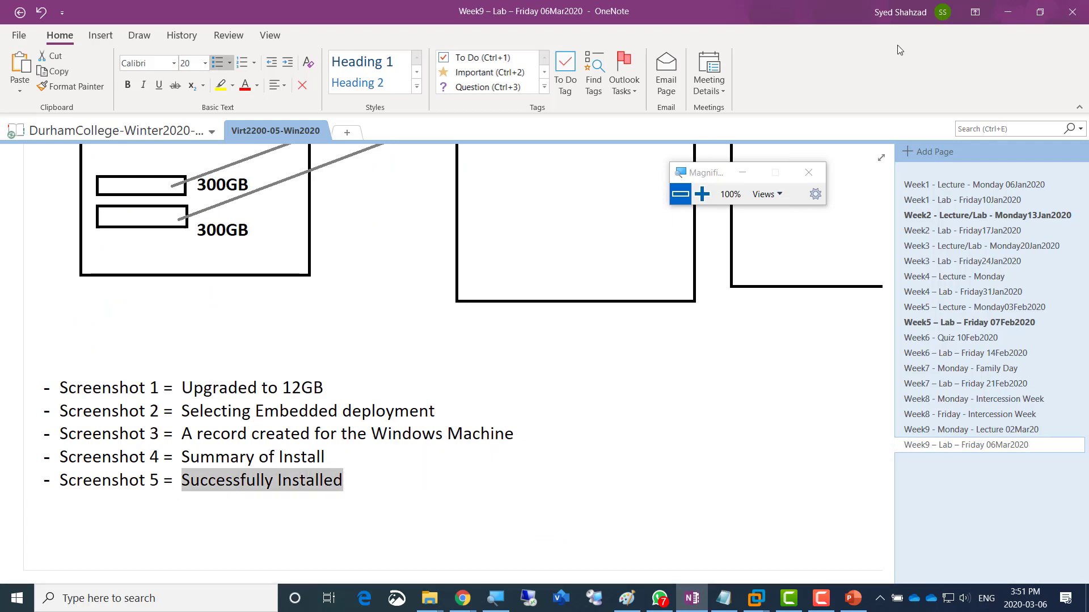
{"action": "left_click", "coordinate": [1002, 16]}
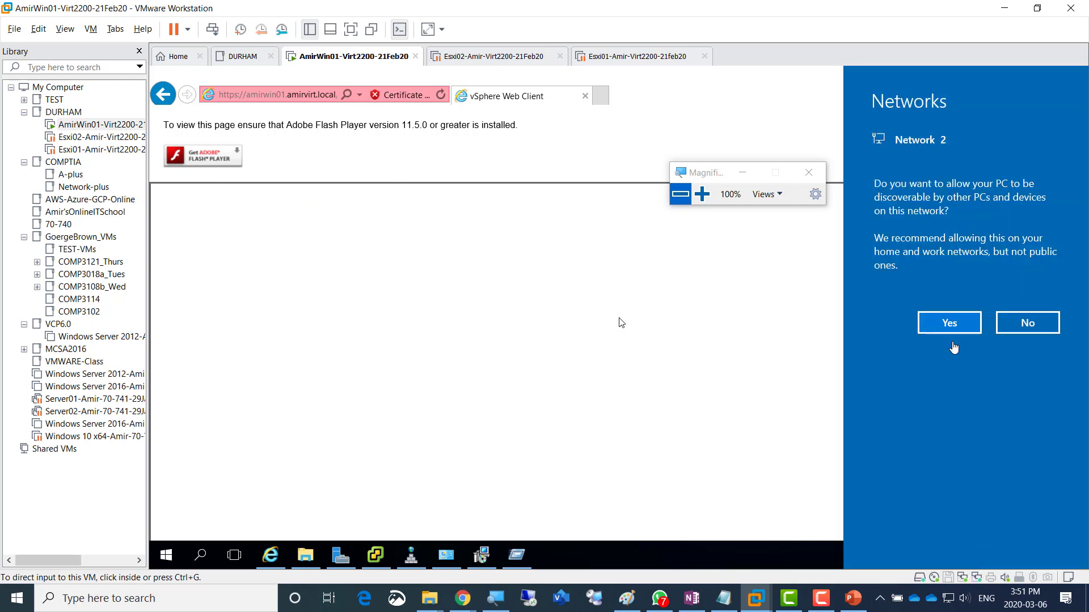
- Allow discovery on Network 2, then load the go.microsoft.com MSN page from history in a new tab
{"action": "left_click", "coordinate": [945, 323]}
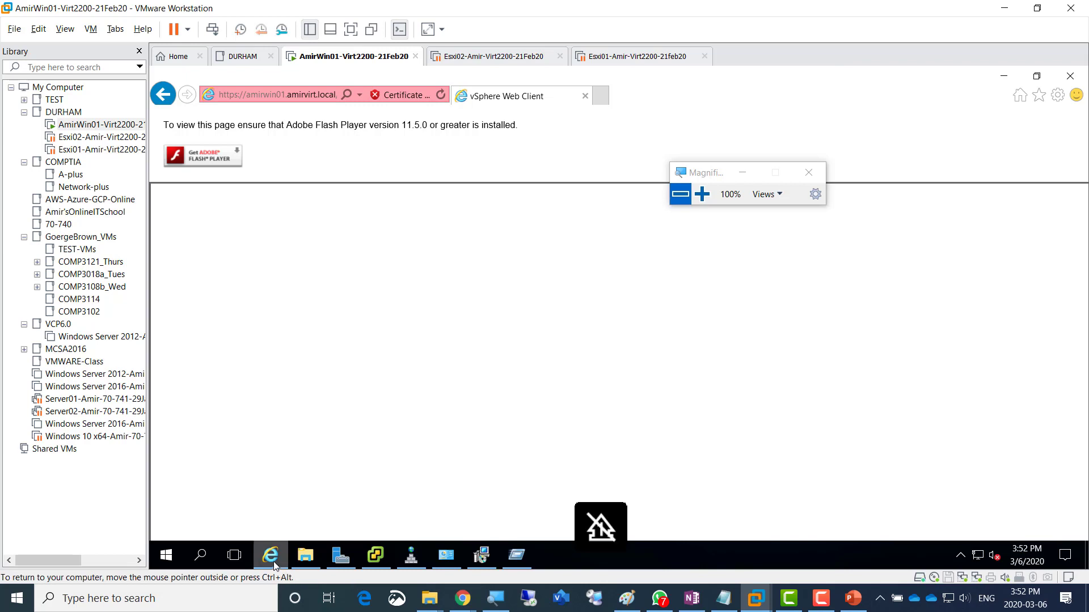
{"action": "left_click", "coordinate": [602, 92]}
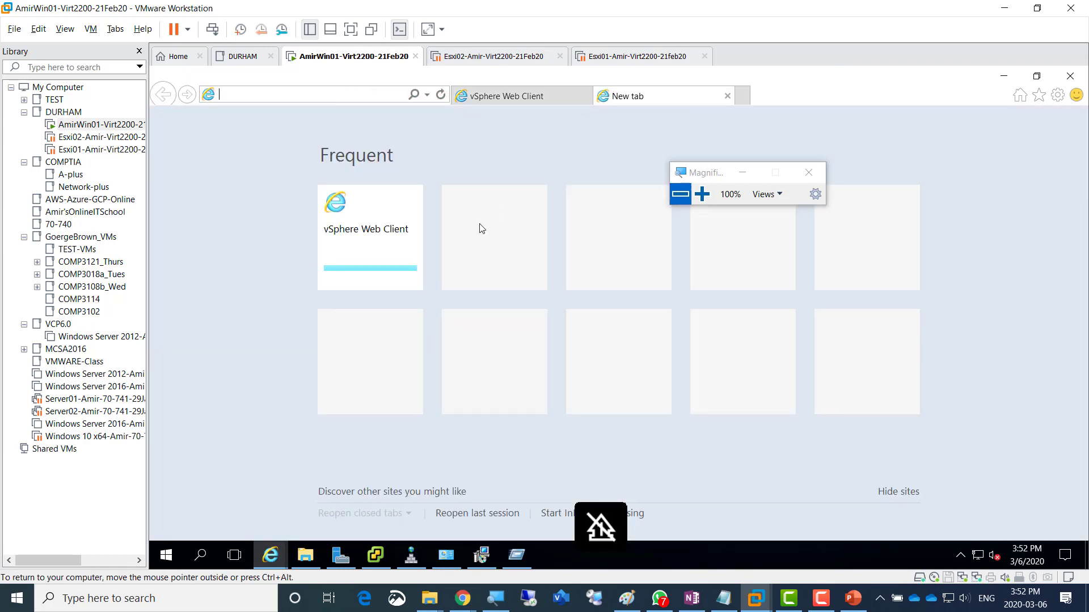
{"action": "left_click", "coordinate": [426, 96]}
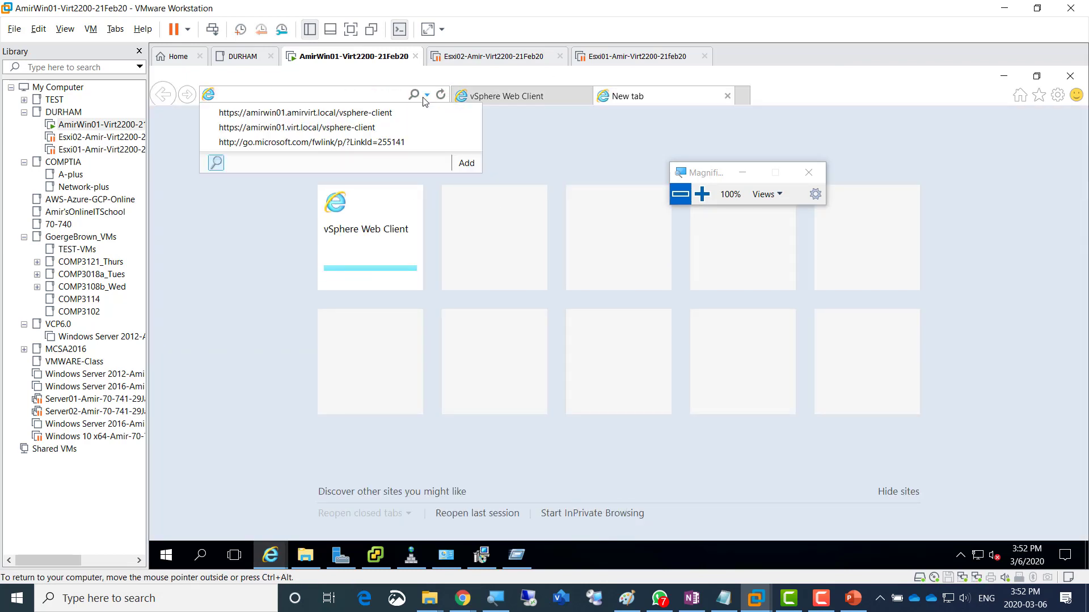
{"action": "left_click", "coordinate": [335, 150]}
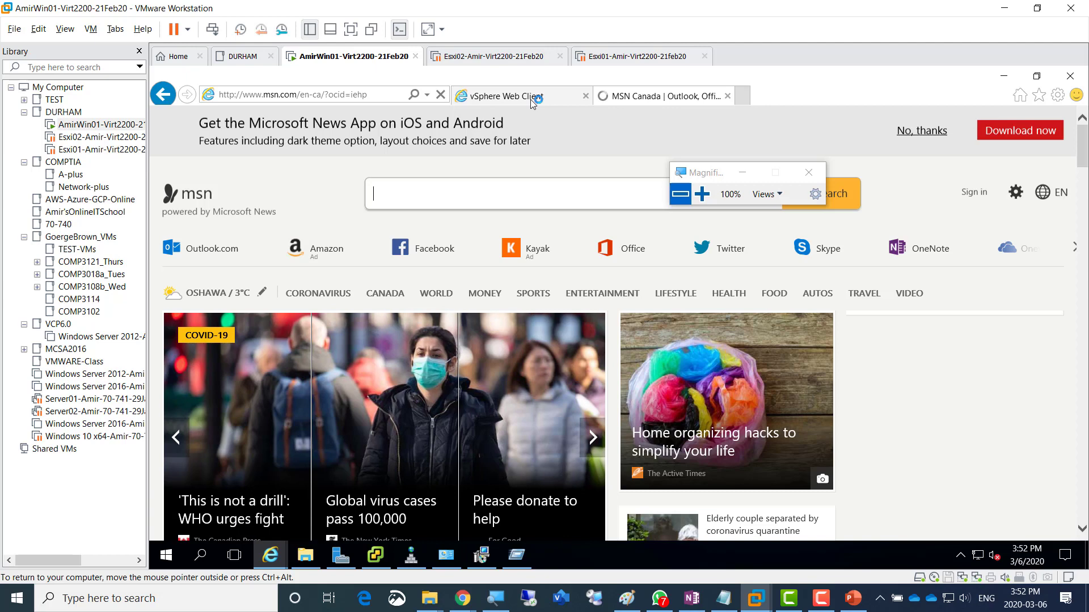
- Search Bing for 'chrome' from the address bar and open the 'Download Google Chrome' result
{"action": "left_click", "coordinate": [381, 100]}
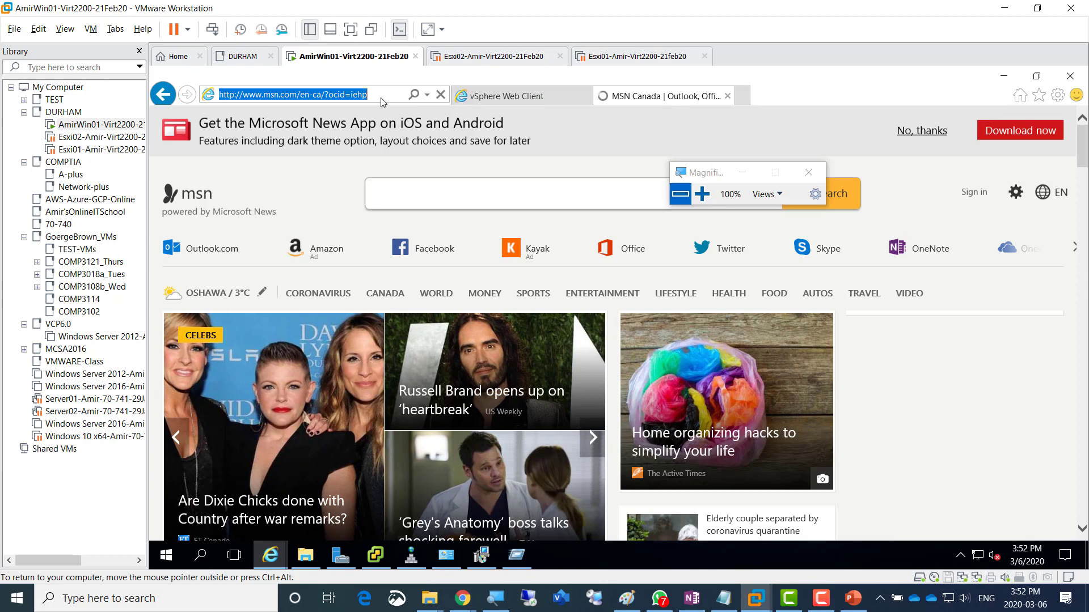
{"action": "type", "text": "ch"}
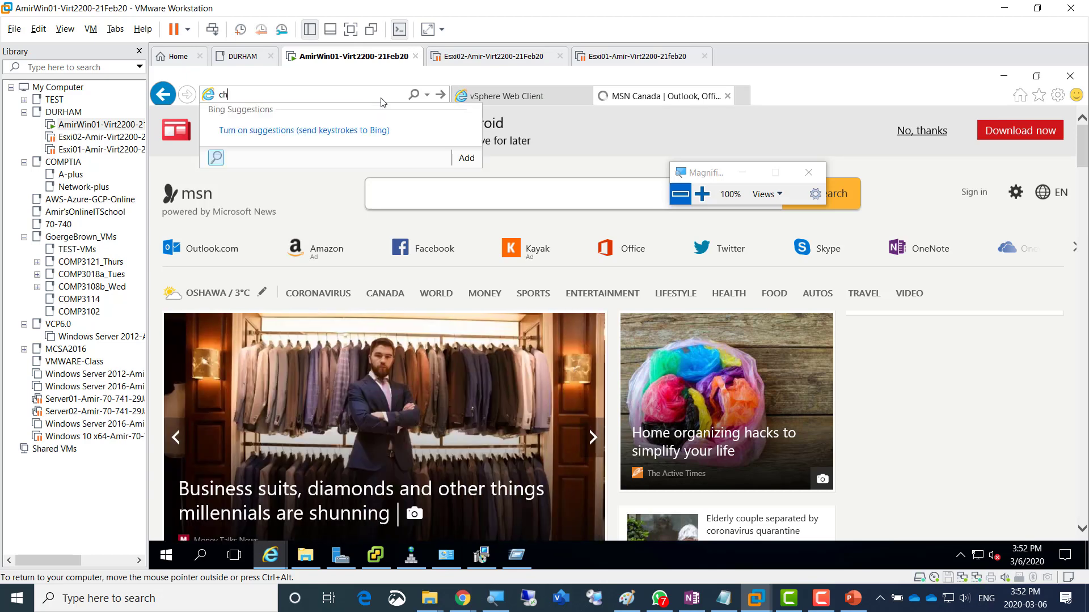
{"action": "type", "text": "rome"}
{"action": "key", "text": "Return"}
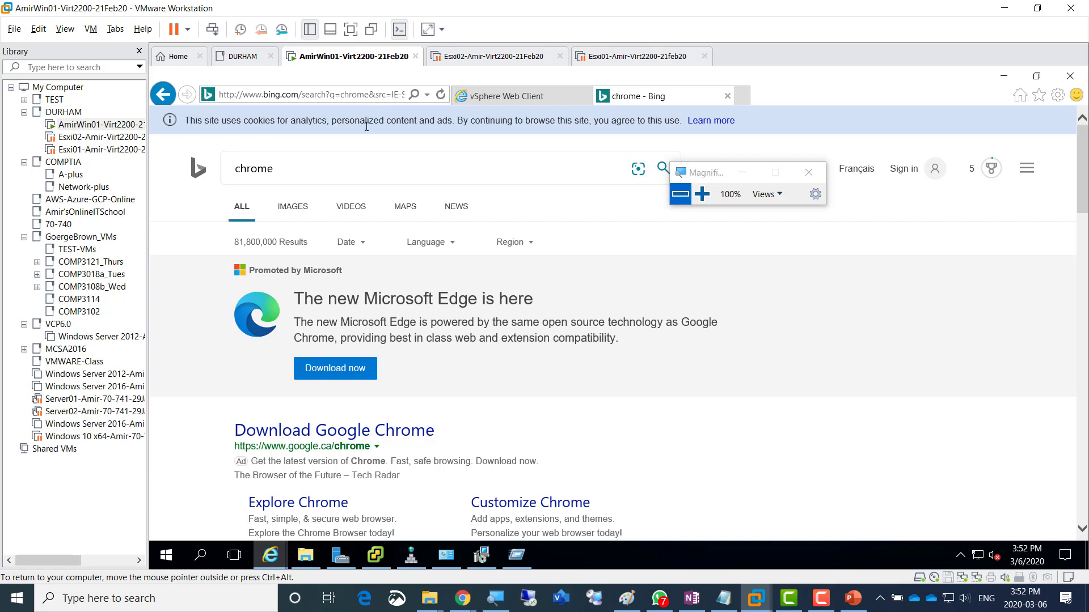
{"action": "scroll", "coordinate": [391, 320], "scroll_direction": "down", "scroll_amount": 1}
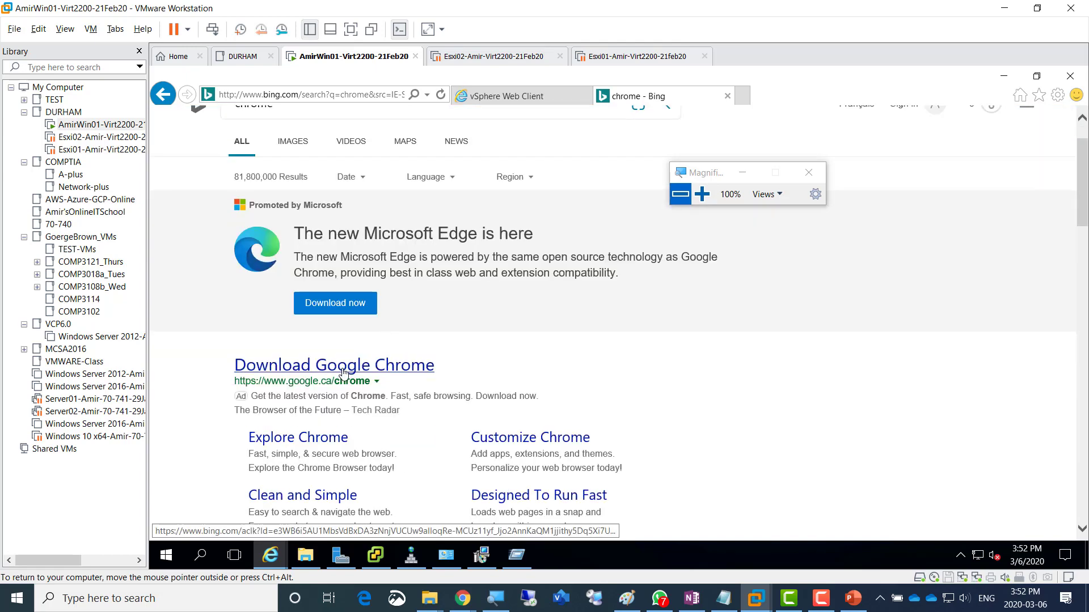
{"action": "scroll", "coordinate": [343, 373], "scroll_direction": "down", "scroll_amount": 2}
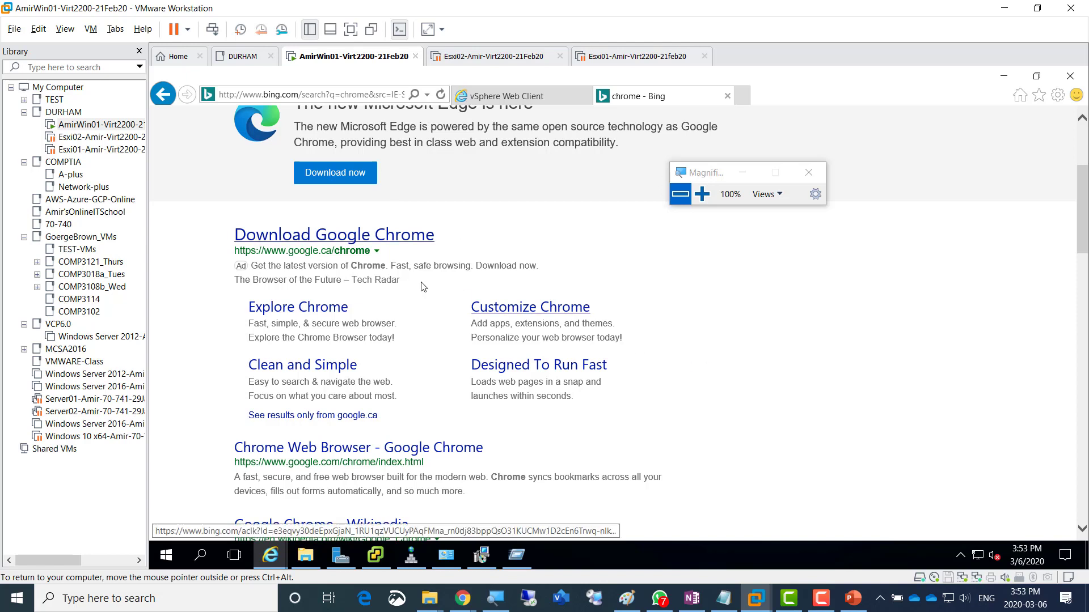
{"action": "left_click", "coordinate": [361, 240]}
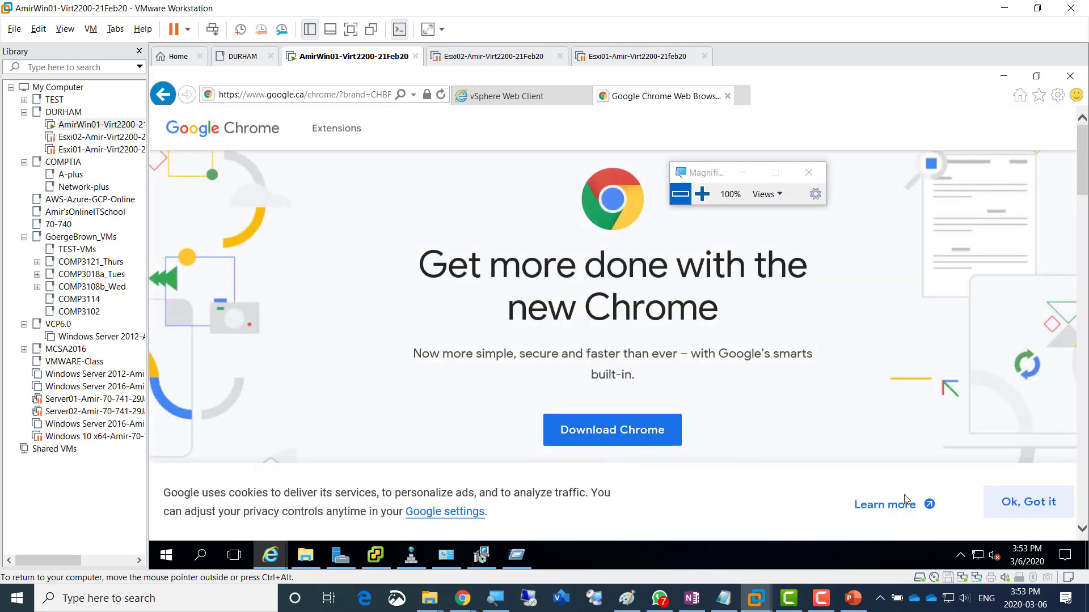
- Dismiss the cookie notice, download Chrome with usage statistics unchecked, and save ChromeSetup.exe
{"action": "left_click", "coordinate": [1009, 503]}
{"action": "left_click", "coordinate": [635, 428]}
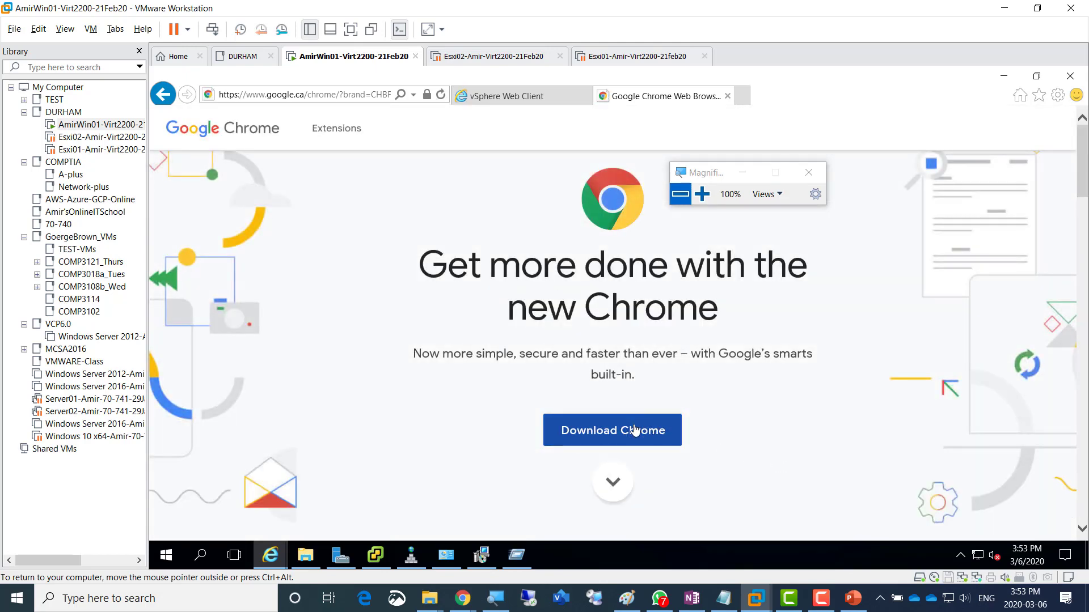
{"action": "left_click", "coordinate": [418, 385]}
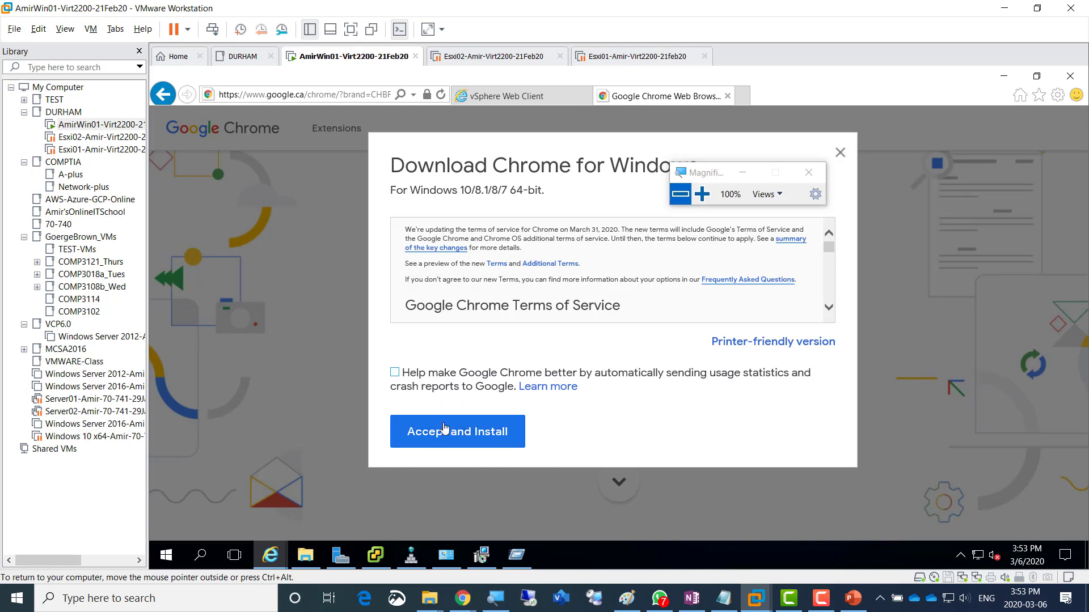
{"action": "left_click", "coordinate": [453, 443]}
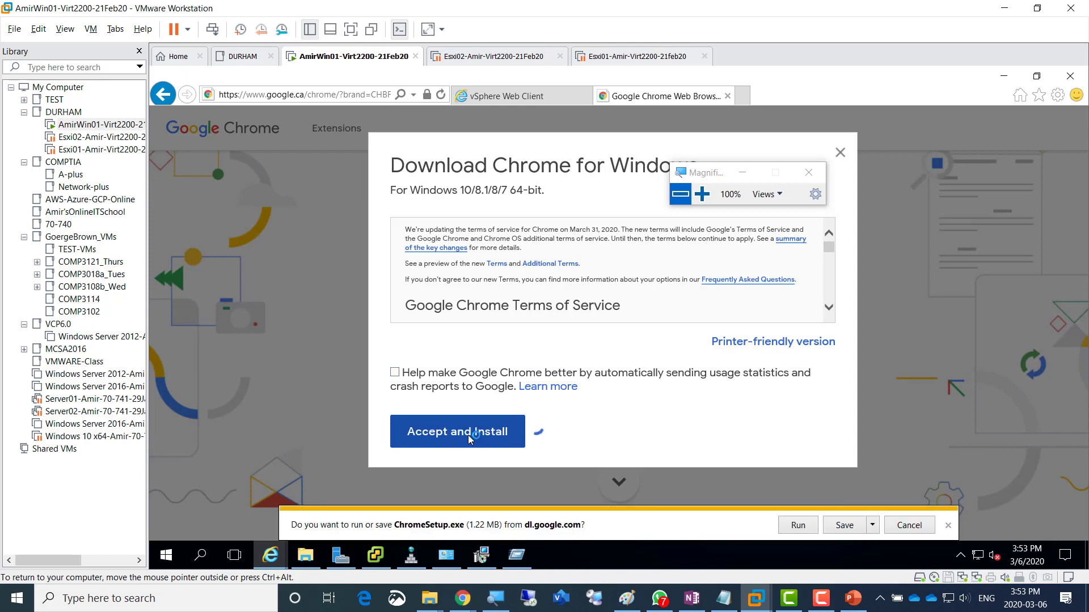
{"action": "left_click", "coordinate": [849, 527]}
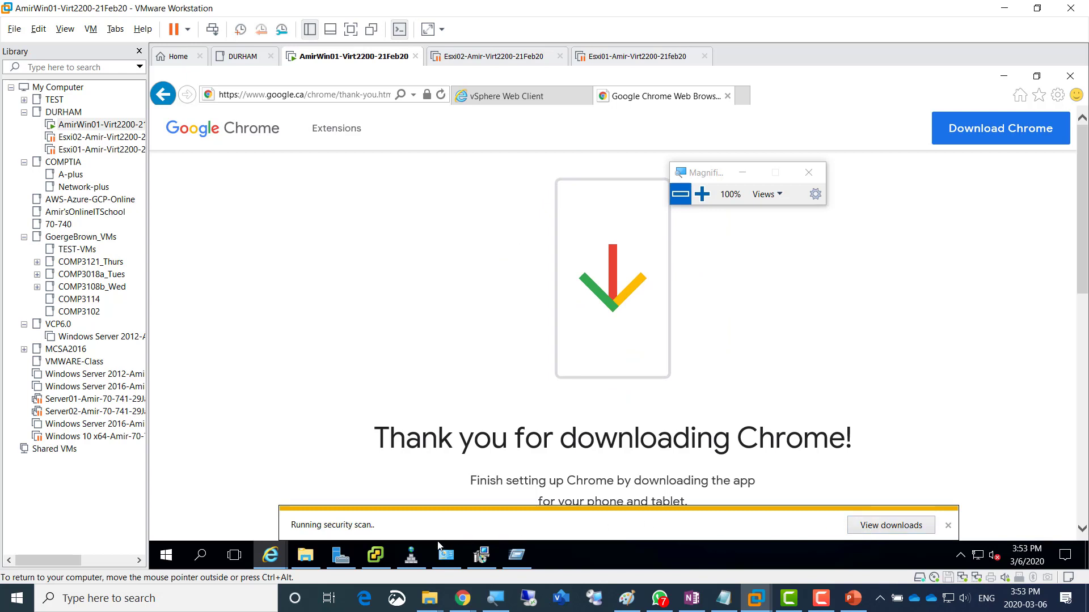
- Close the leftover Run dialog and DNS Manager windows
{"action": "left_click", "coordinate": [523, 558]}
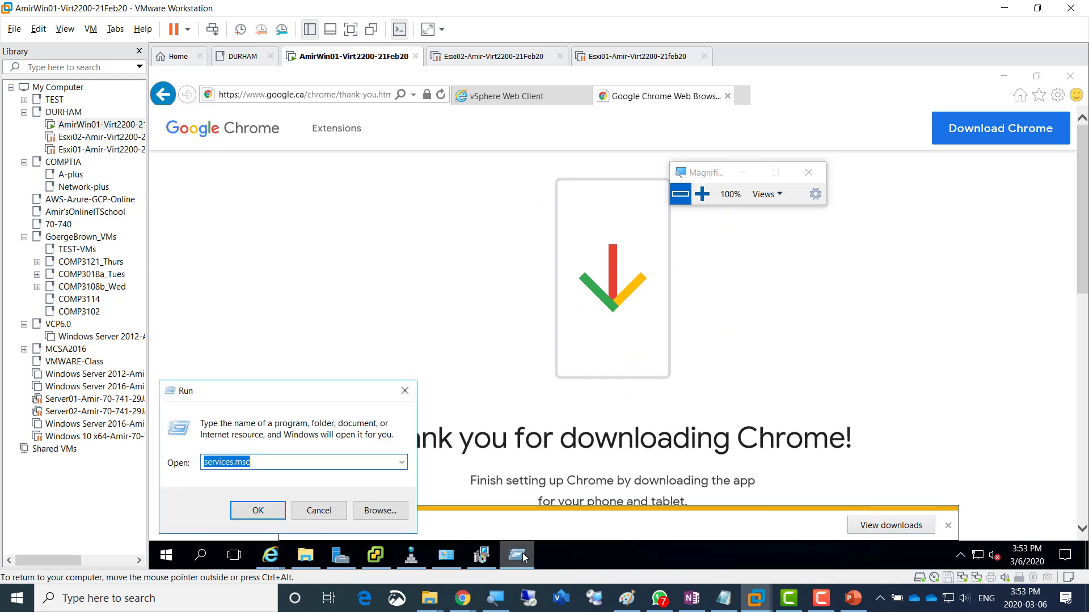
{"action": "left_click", "coordinate": [309, 511]}
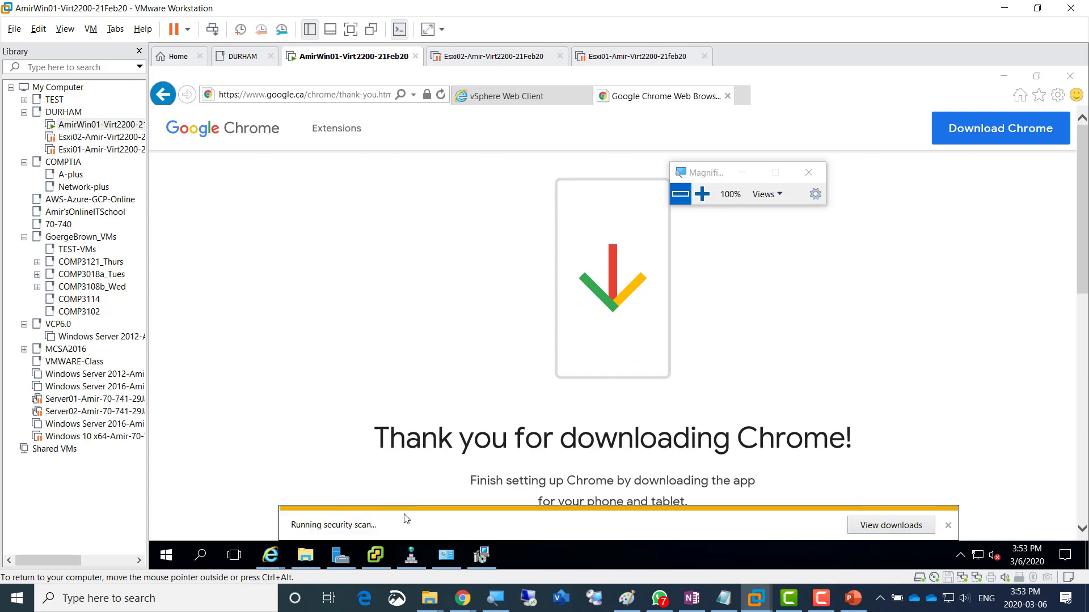
{"action": "left_click", "coordinate": [411, 554]}
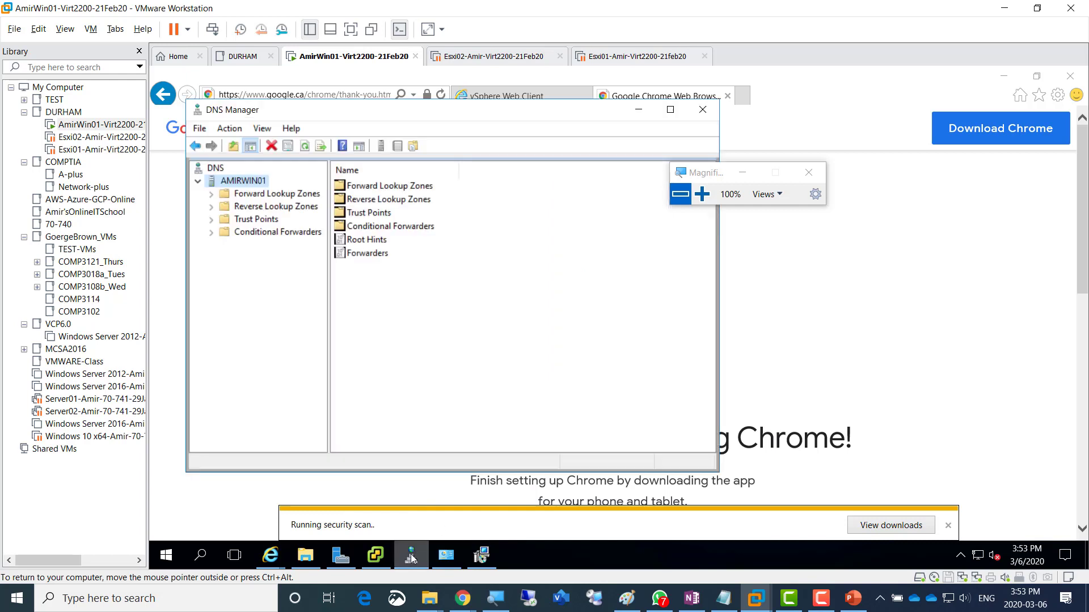
{"action": "left_click", "coordinate": [703, 110]}
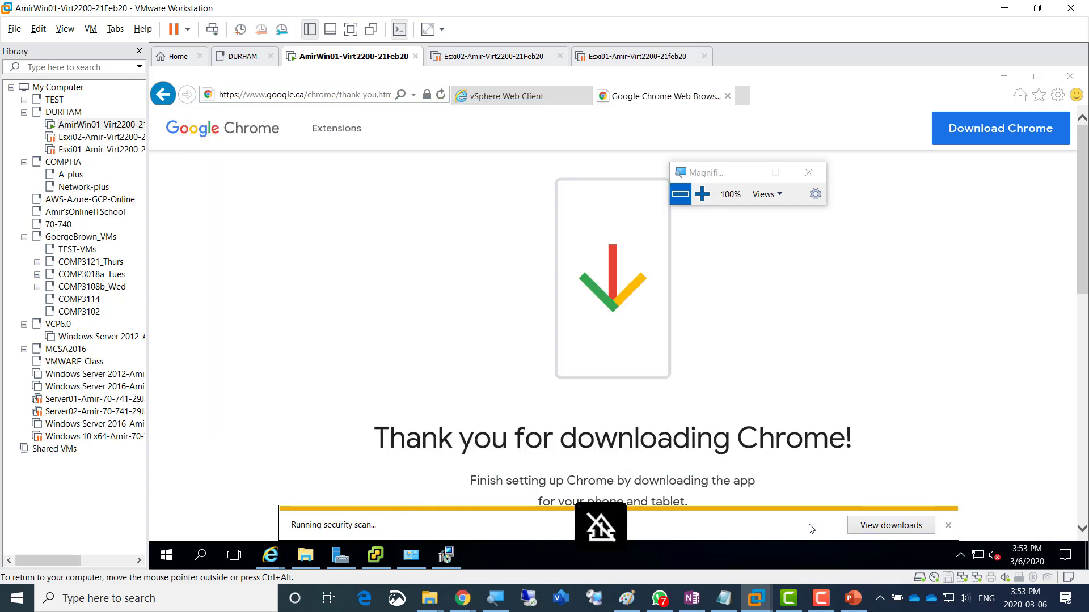
- Stop the vSphere installer's slow script, then return to the completed ChromeSetup.exe download in IE
{"action": "left_click", "coordinate": [451, 557]}
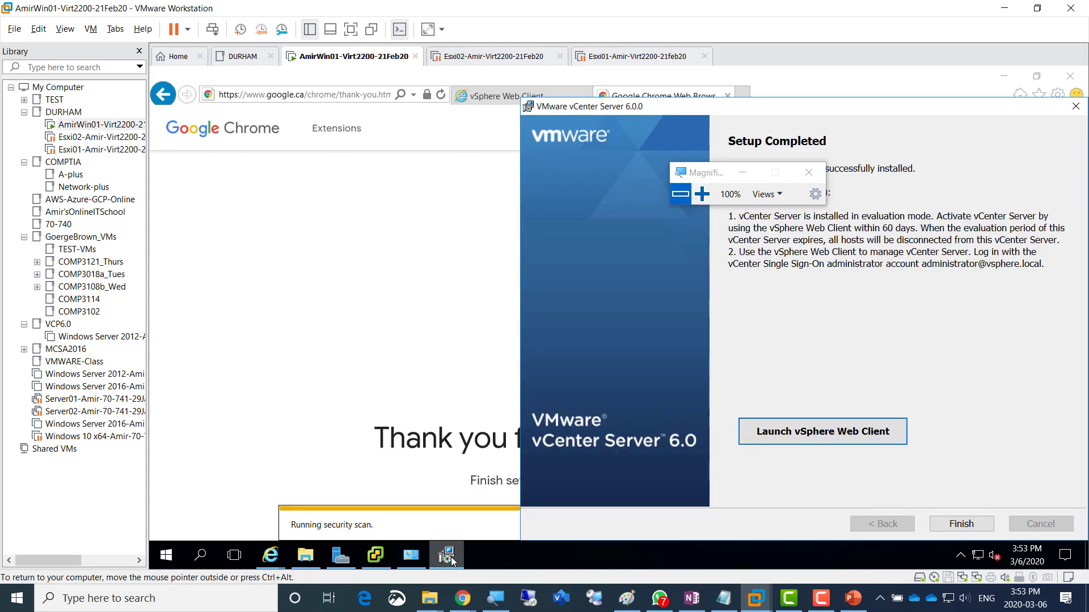
{"action": "left_click", "coordinate": [1003, 77]}
{"action": "left_click", "coordinate": [1003, 75]}
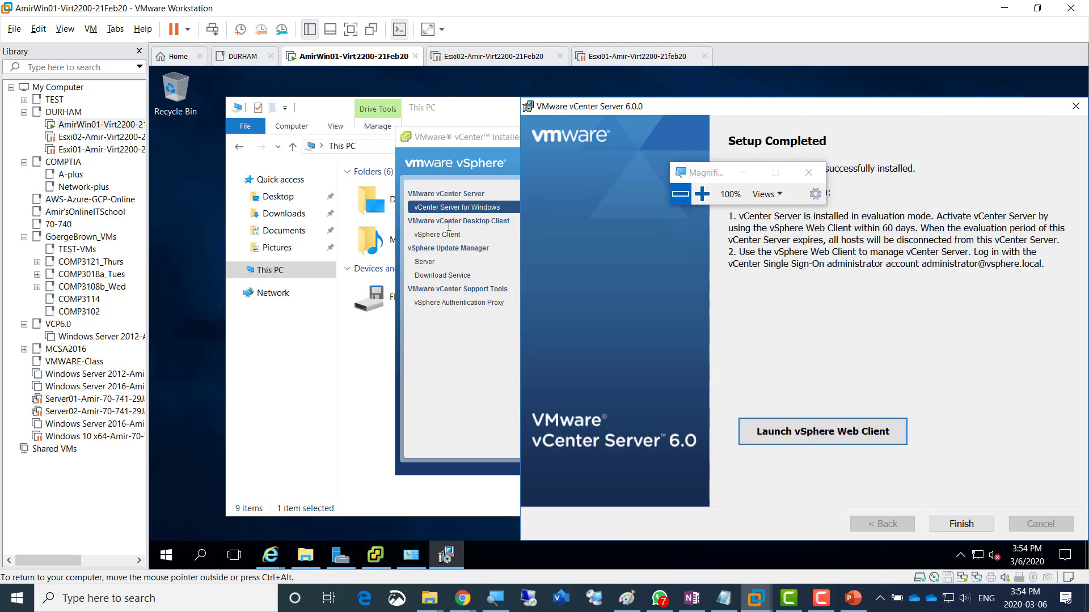
{"action": "left_click", "coordinate": [436, 377]}
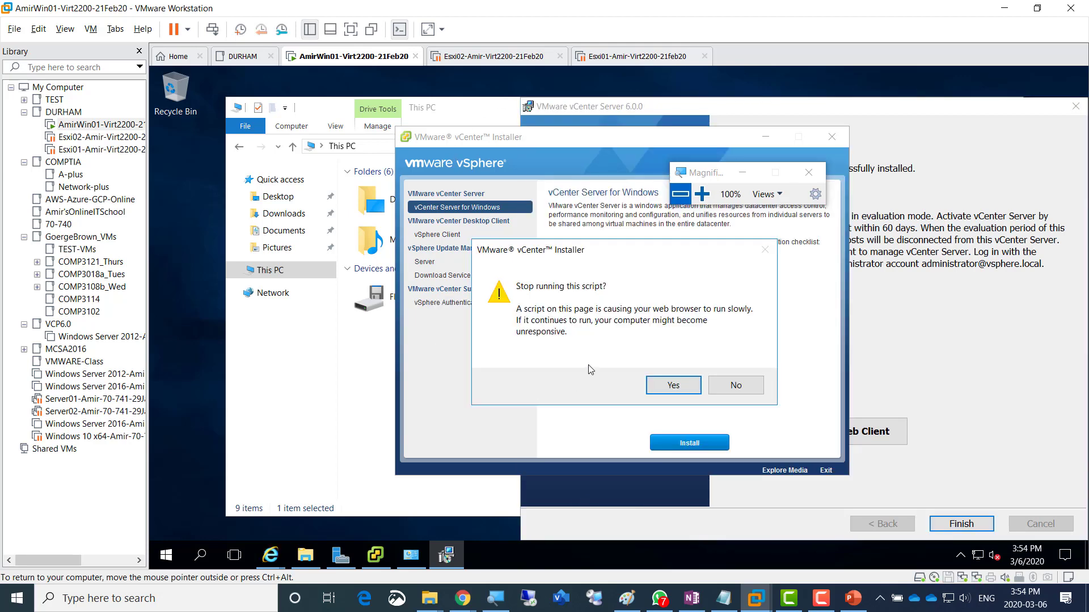
{"action": "left_click", "coordinate": [675, 390]}
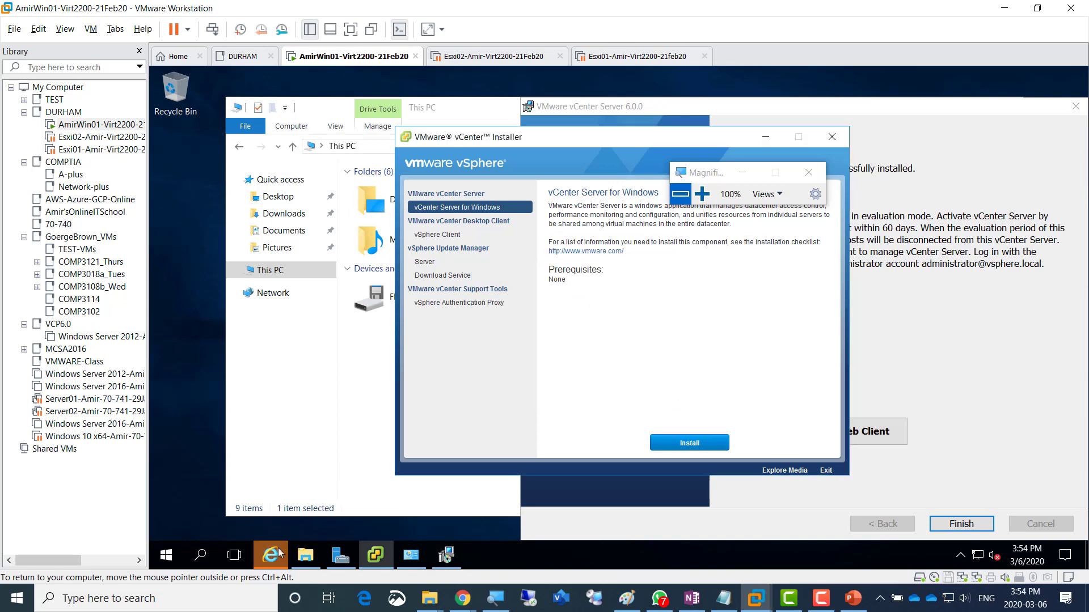
{"action": "mouse_move", "coordinate": [272, 560]}
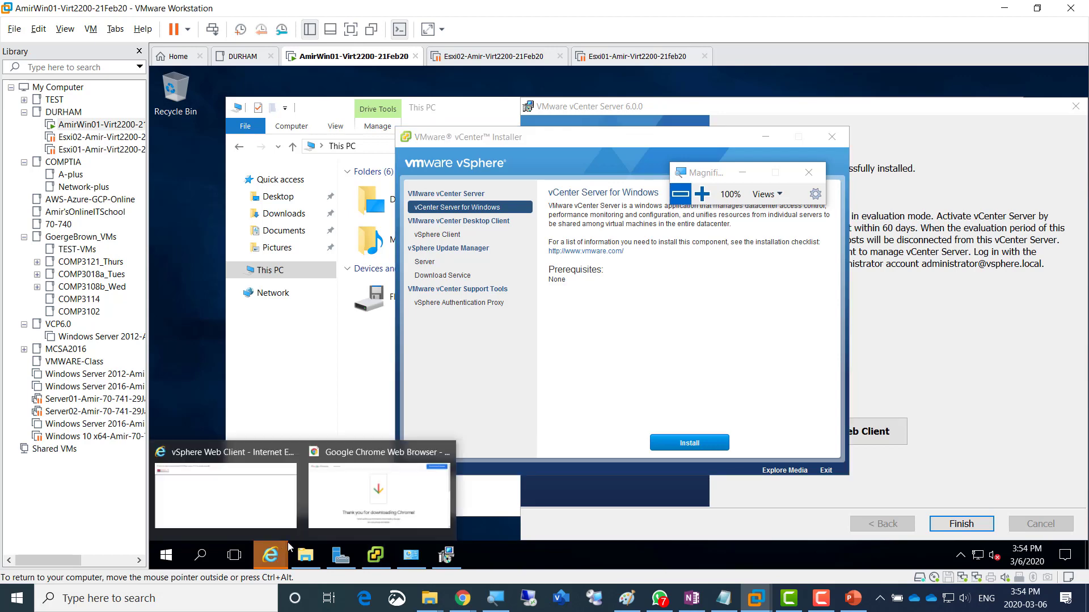
{"action": "left_click", "coordinate": [370, 499]}
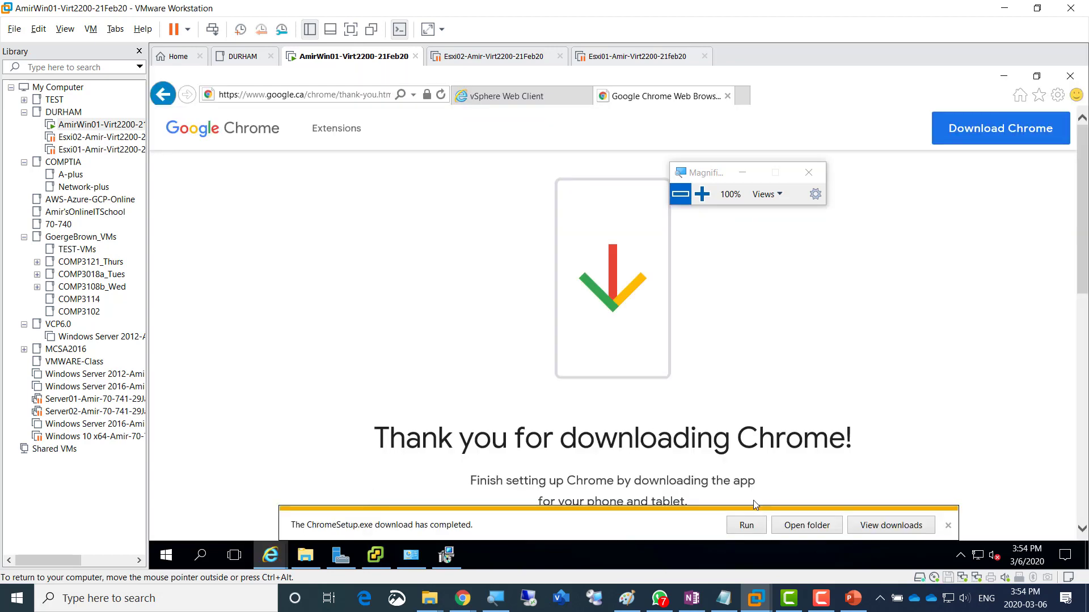
- Run ChromeSetup.exe, approve the UAC prompt, and move the opened Chrome welcome window aside
{"action": "left_click", "coordinate": [738, 531]}
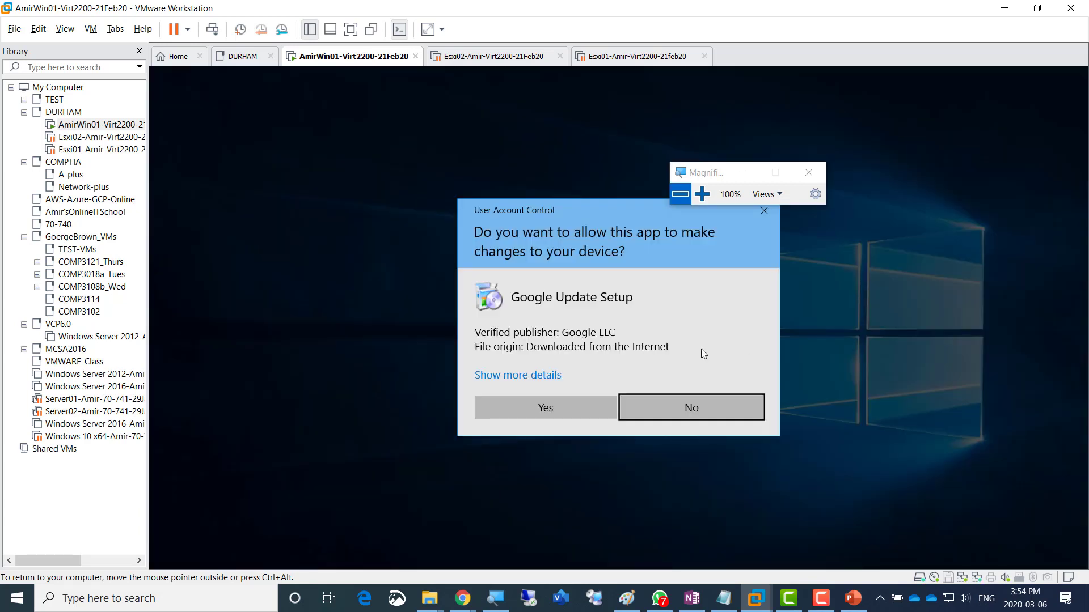
{"action": "left_click", "coordinate": [543, 403]}
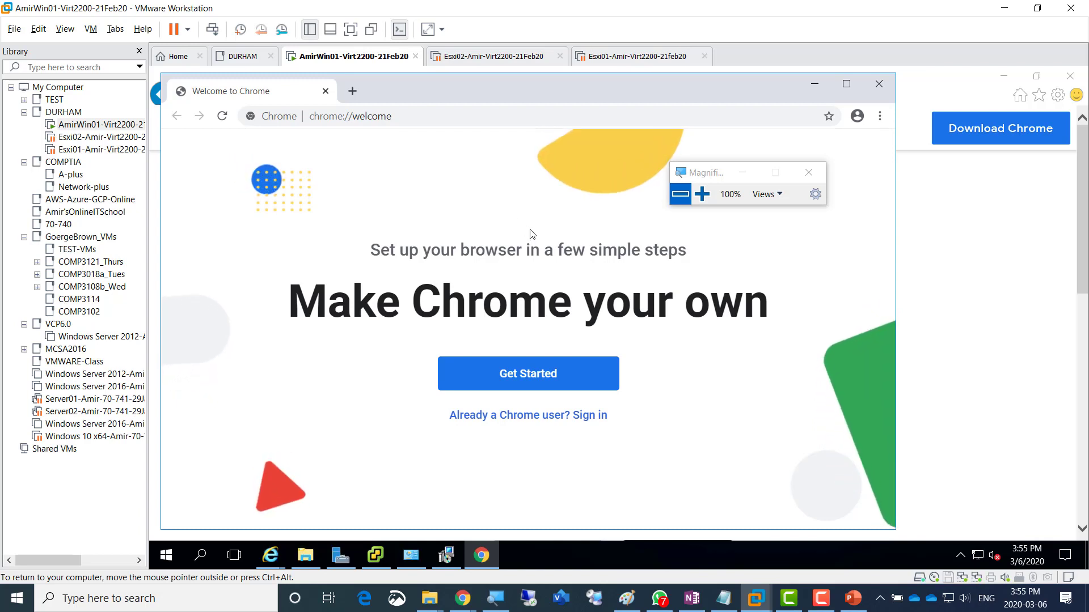
{"action": "left_click", "coordinate": [442, 116]}
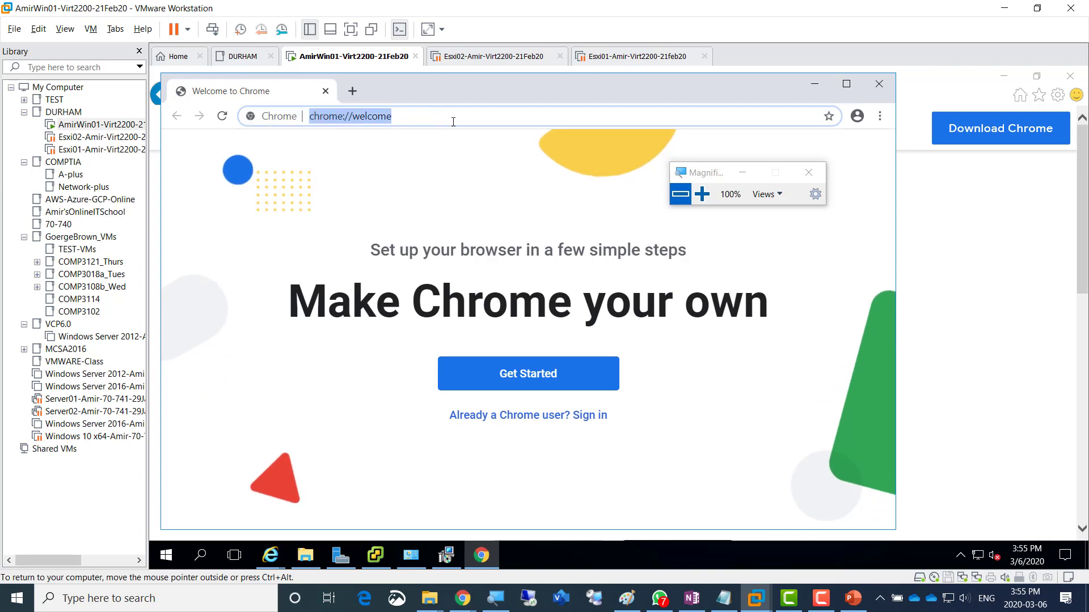
{"action": "left_click_drag", "start_coordinate": [520, 95], "coordinate": [560, 95]}
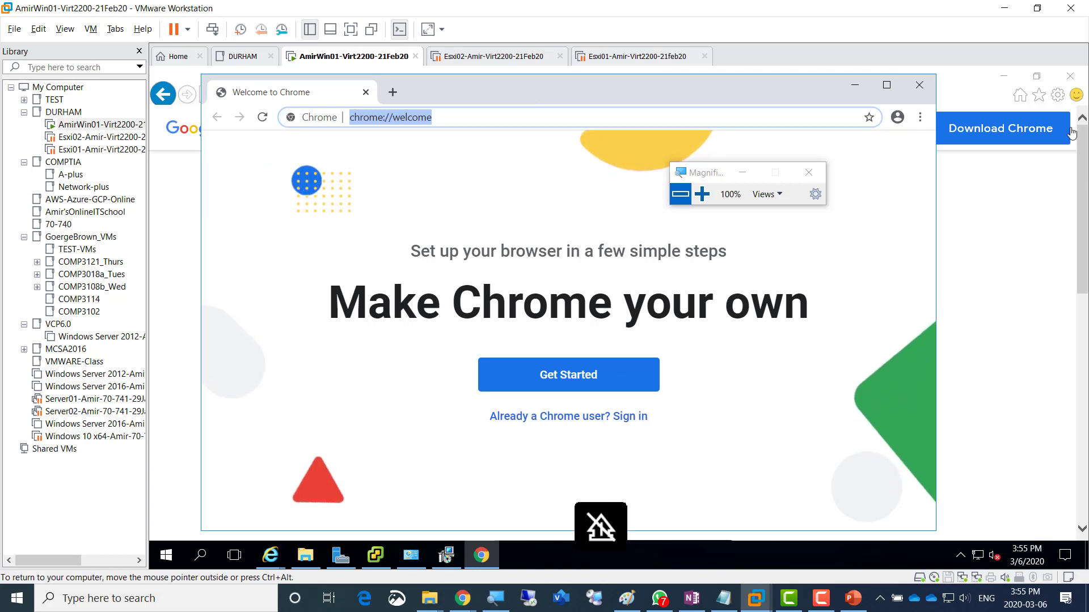
- Shift Chrome further right and bring Internet Explorer back to the vSphere Web Client tab
{"action": "left_click", "coordinate": [960, 88]}
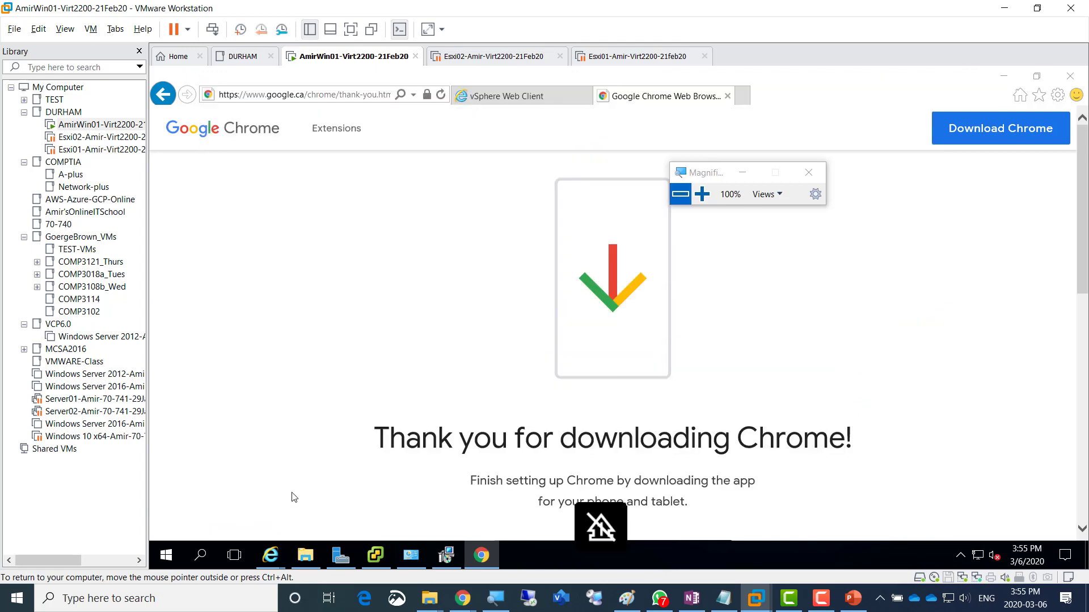
{"action": "left_click", "coordinate": [1002, 80]}
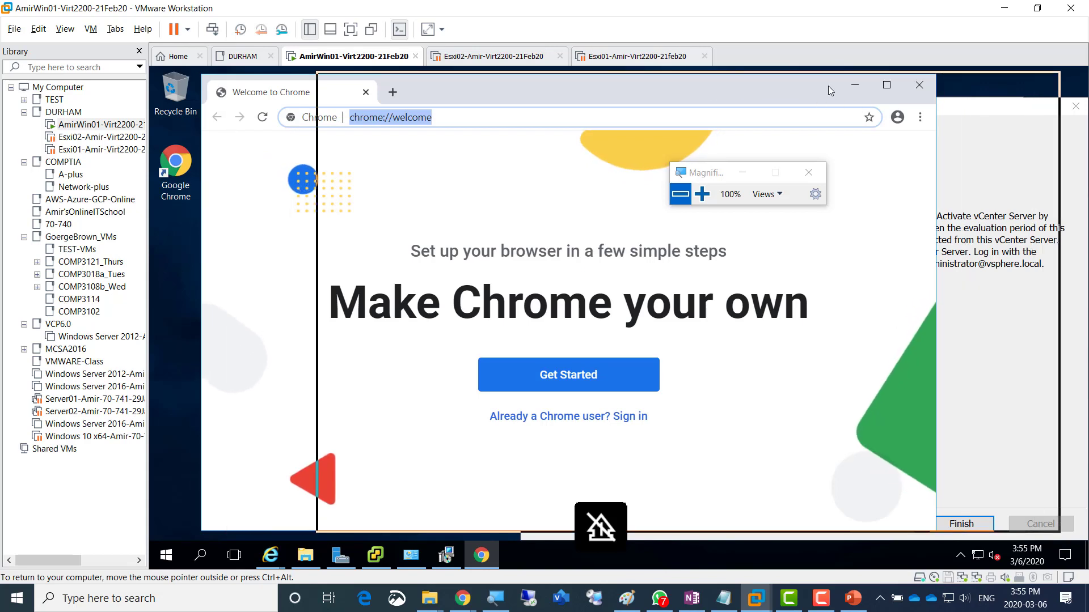
{"action": "left_click_drag", "start_coordinate": [828, 86], "coordinate": [947, 84]}
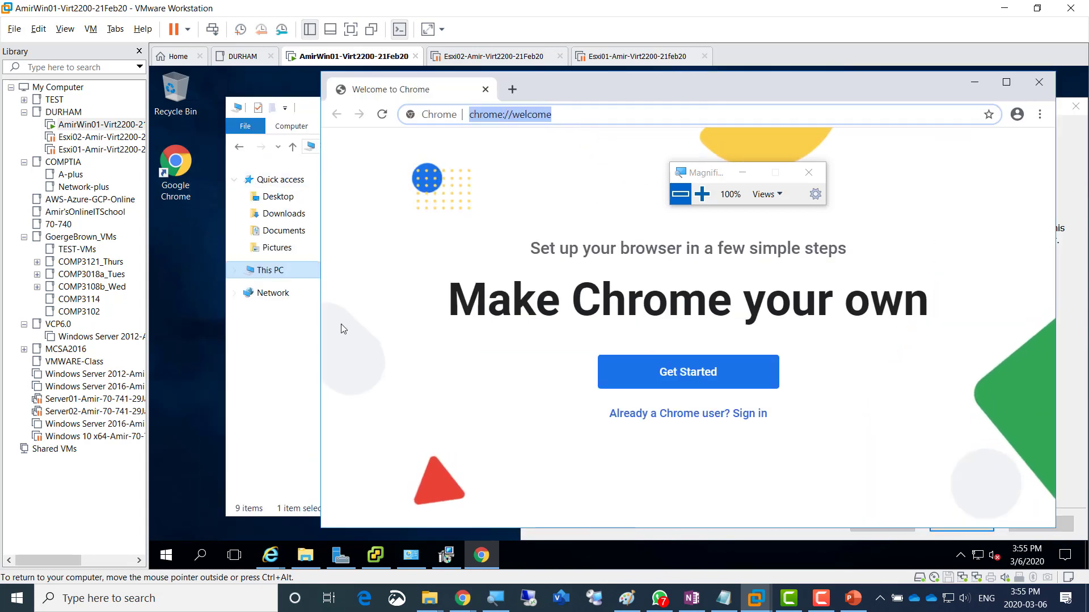
{"action": "left_click", "coordinate": [281, 556]}
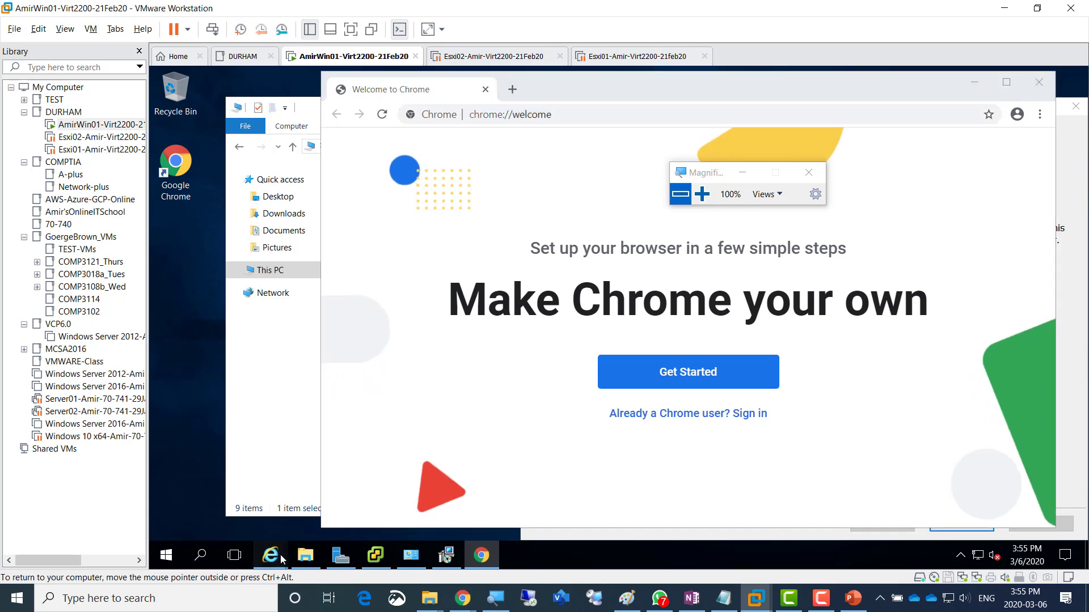
{"action": "left_click", "coordinate": [223, 501]}
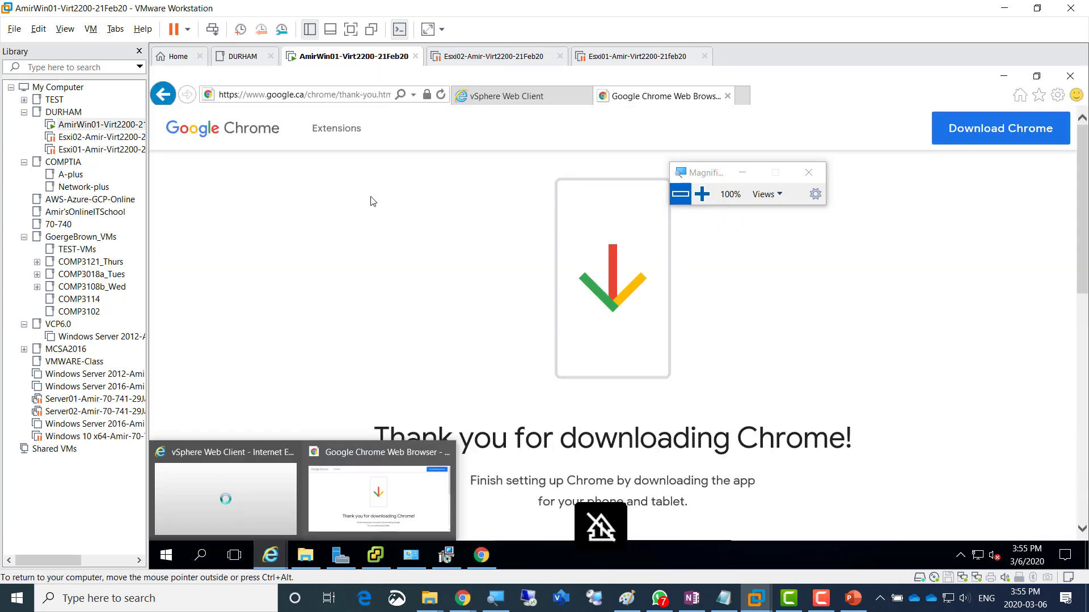
{"action": "left_click", "coordinate": [404, 97]}
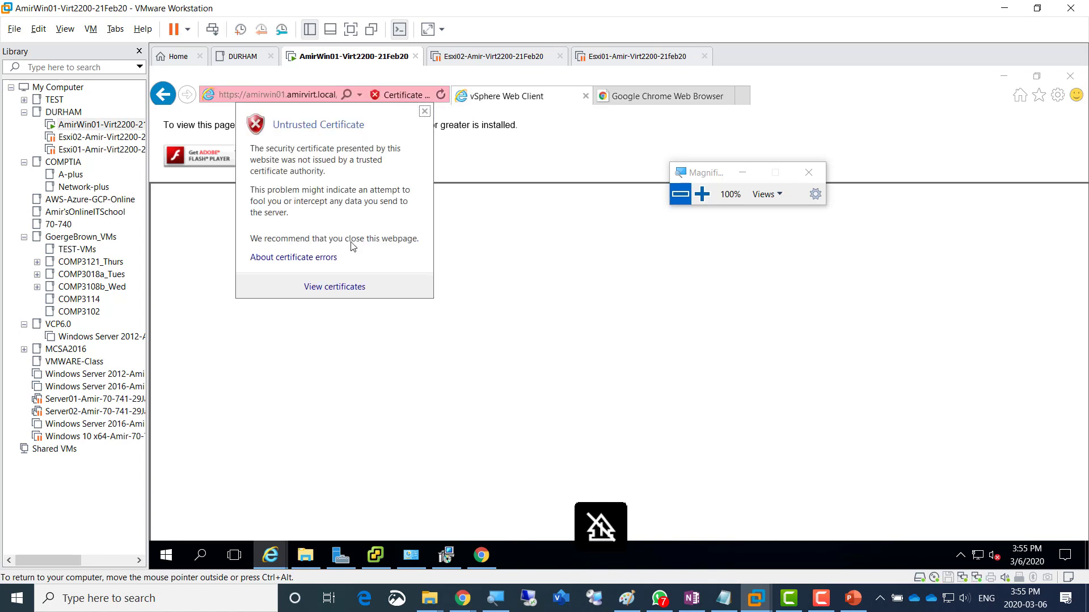
- Copy the vSphere Web Client address from IE and load it in Chrome, trimmed to /vsphere-client
{"action": "left_click", "coordinate": [363, 101]}
{"action": "left_click", "coordinate": [360, 96]}
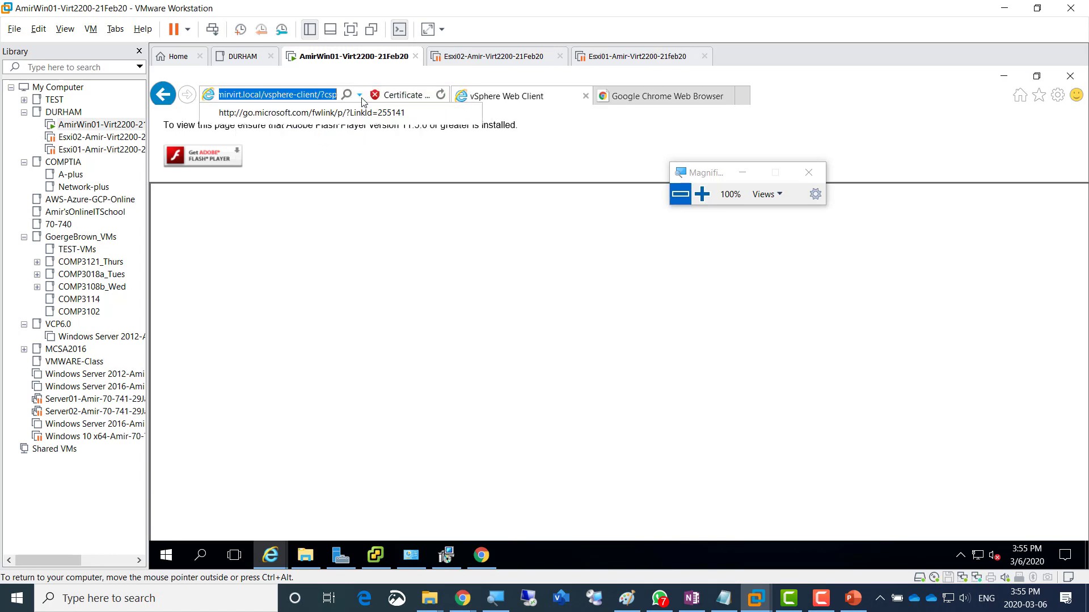
{"action": "right_click", "coordinate": [293, 96]}
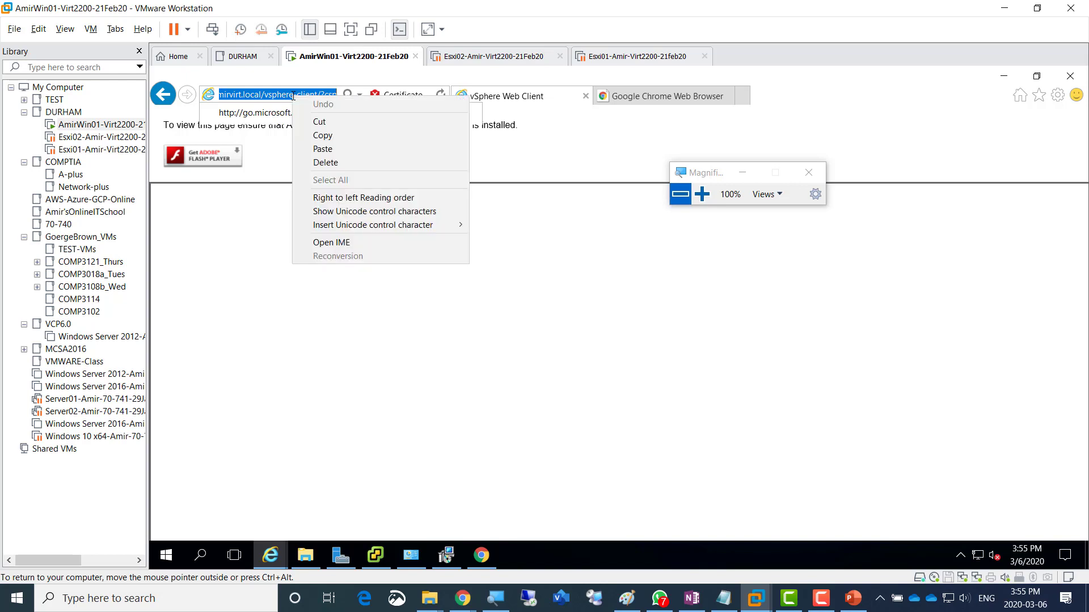
{"action": "left_click", "coordinate": [322, 135]}
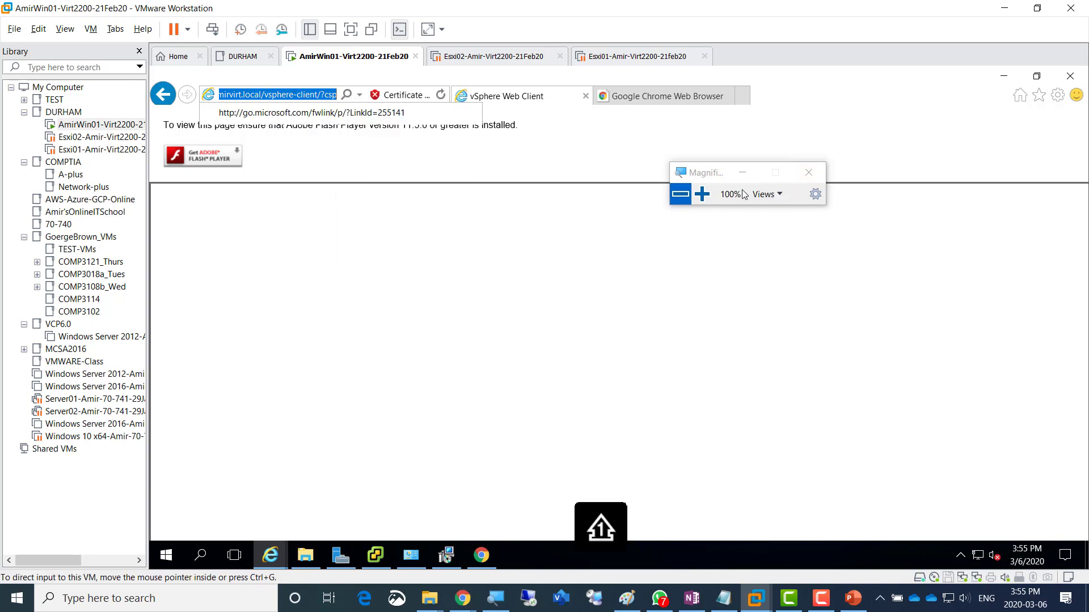
{"action": "left_click", "coordinate": [481, 555]}
{"action": "key", "text": "ctrl+v"}
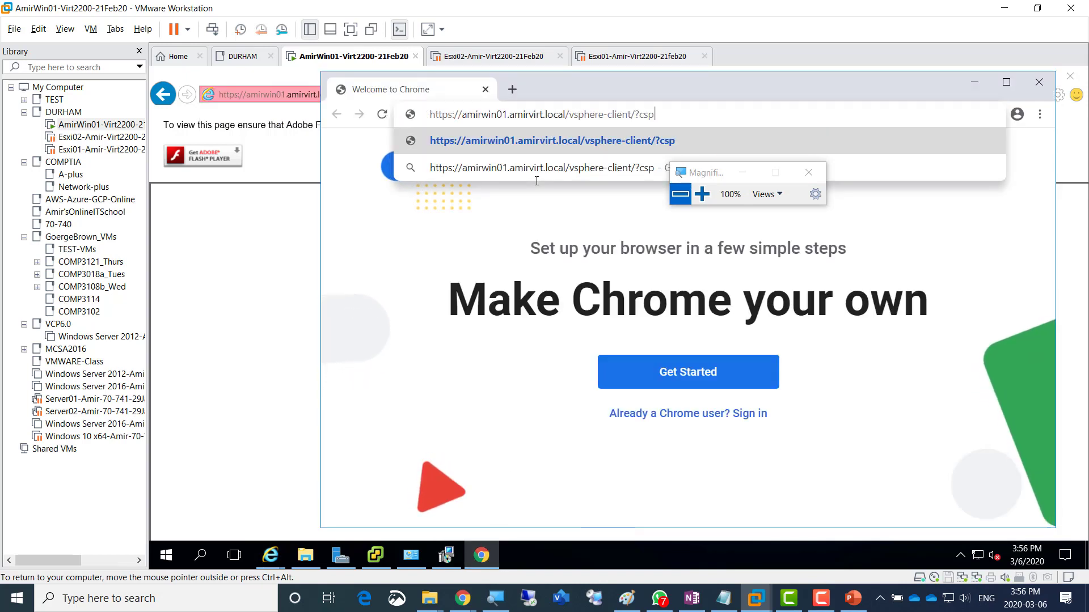
{"action": "key", "text": "BackSpace"}
{"action": "key", "text": "BackSpace"}
{"action": "key", "text": "BackSpace"}
{"action": "key", "text": "BackSpace"}
{"action": "key", "text": "BackSpace"}
{"action": "key", "text": "Return"}
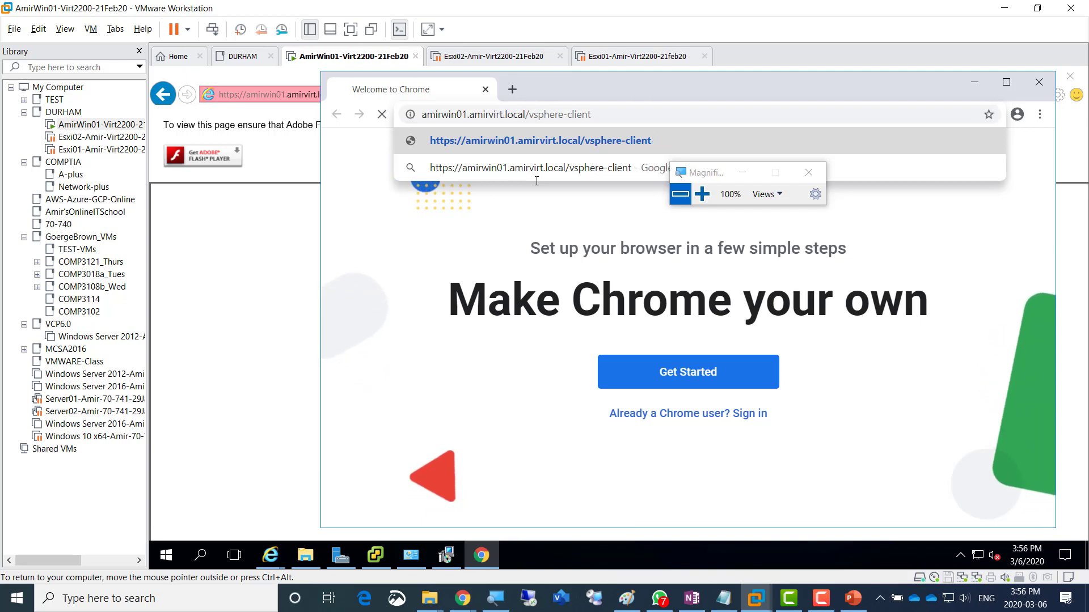
- Maximize Chrome, magnify to 150%, and proceed past the certificate warning via Advanced
{"action": "left_click", "coordinate": [1007, 82]}
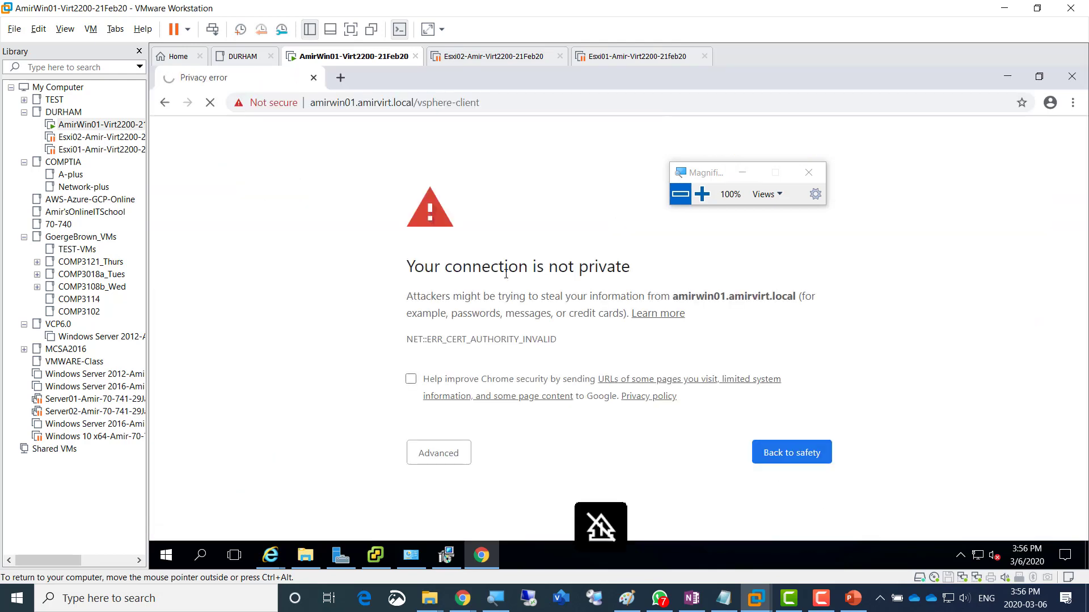
{"action": "left_click_drag", "start_coordinate": [706, 176], "coordinate": [860, 182]}
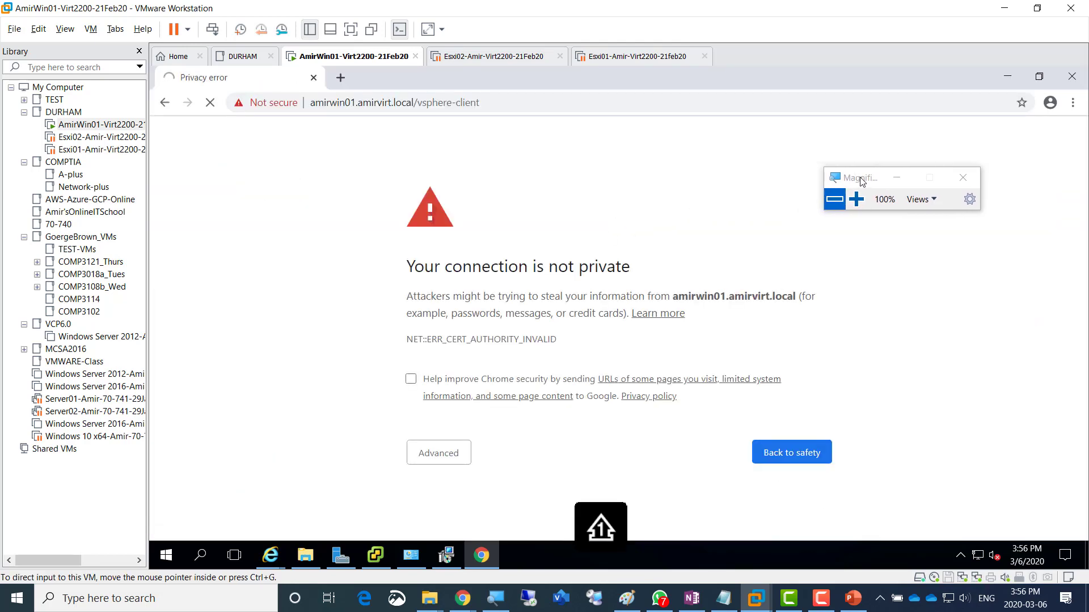
{"action": "left_click", "coordinate": [857, 200]}
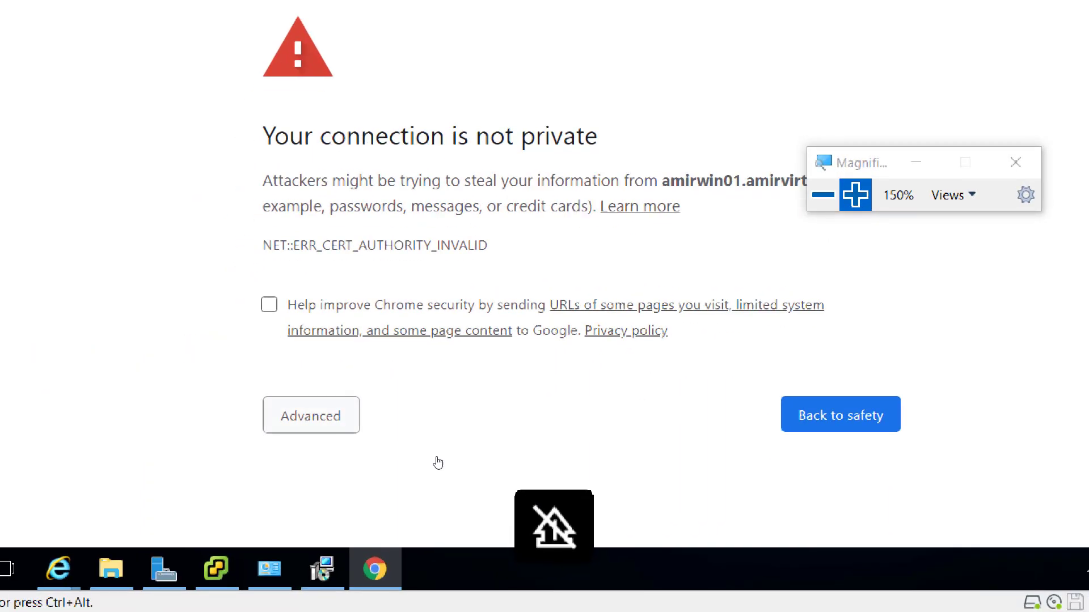
{"action": "left_click", "coordinate": [439, 463]}
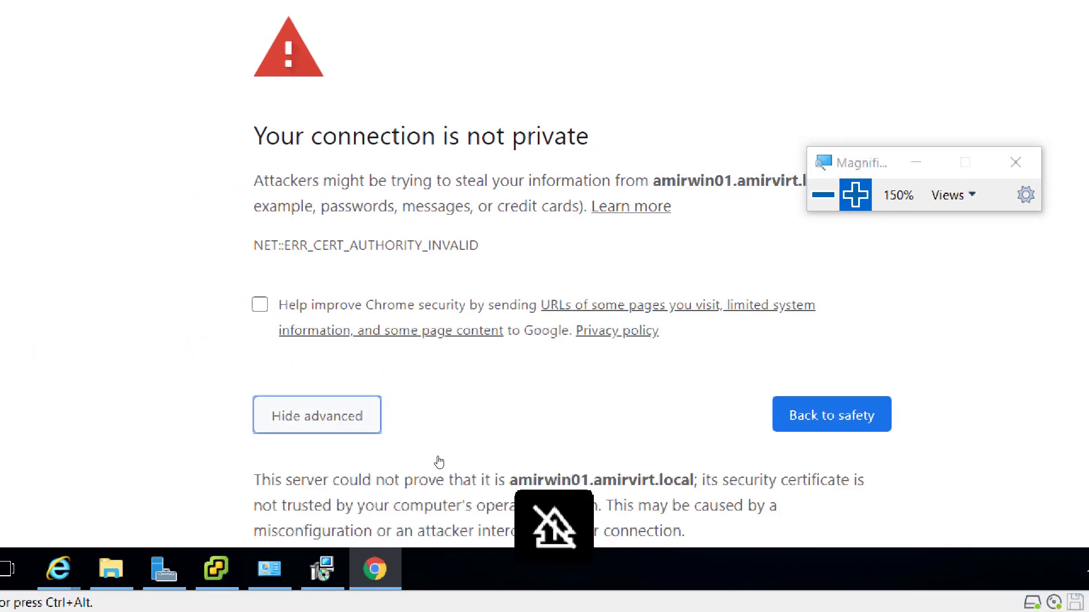
{"action": "scroll", "coordinate": [537, 451], "scroll_direction": "down", "scroll_amount": 2}
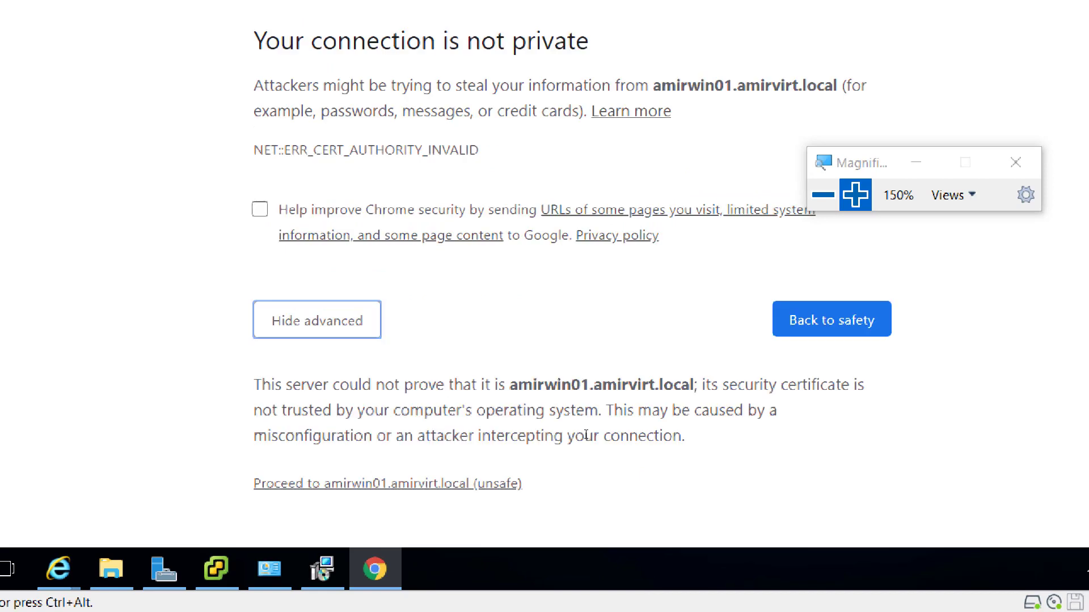
{"action": "left_click", "coordinate": [517, 501]}
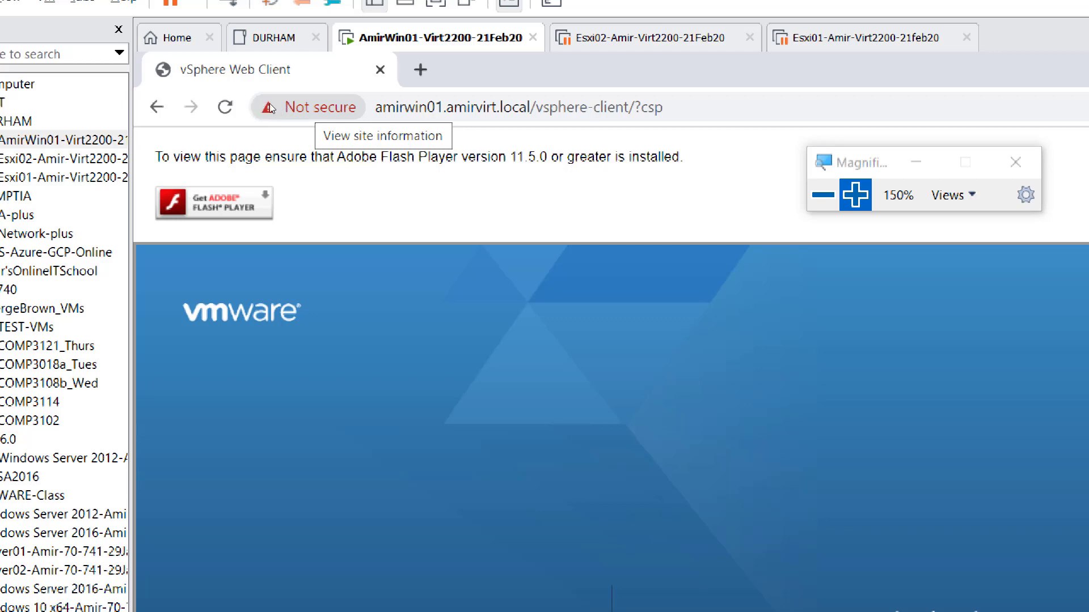
- Open Chrome's site settings for amirwin01.amirvirt.local from the address-bar security info
{"action": "left_click", "coordinate": [268, 107]}
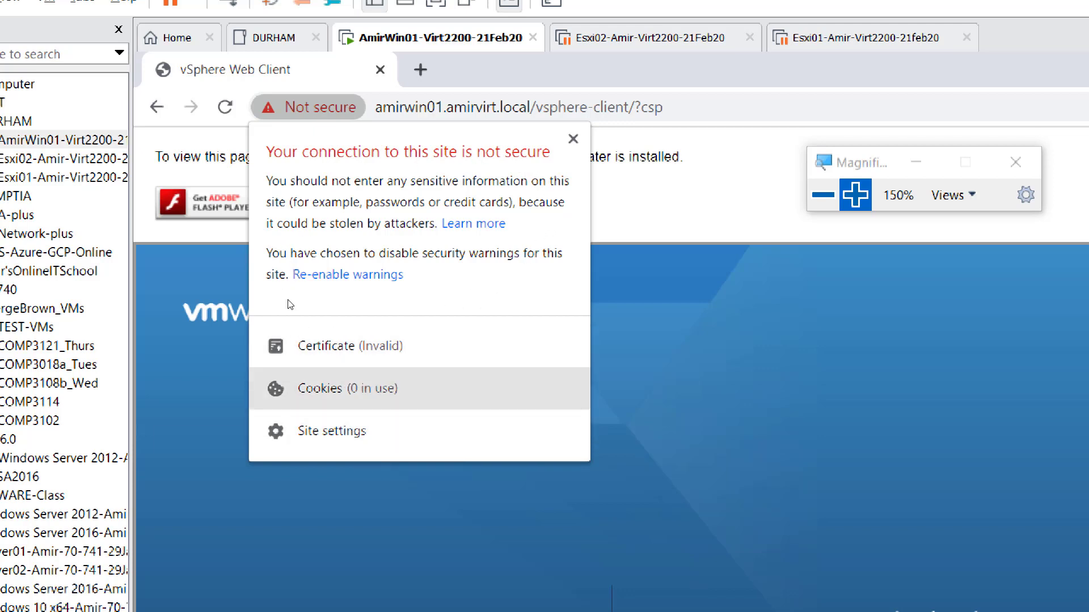
{"action": "left_click", "coordinate": [342, 432]}
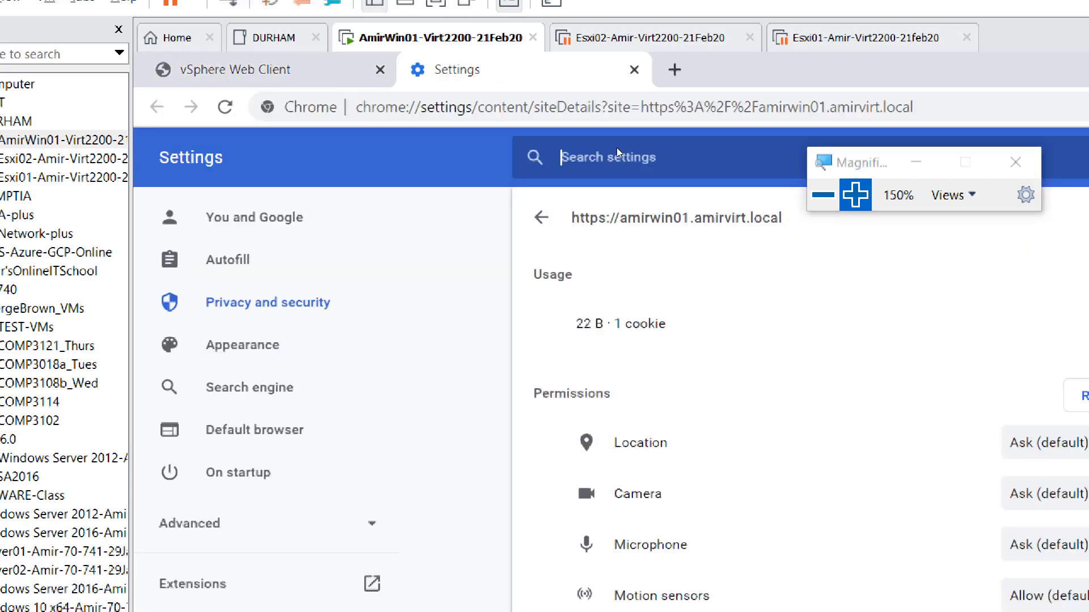
{"action": "key", "text": "super+minus"}
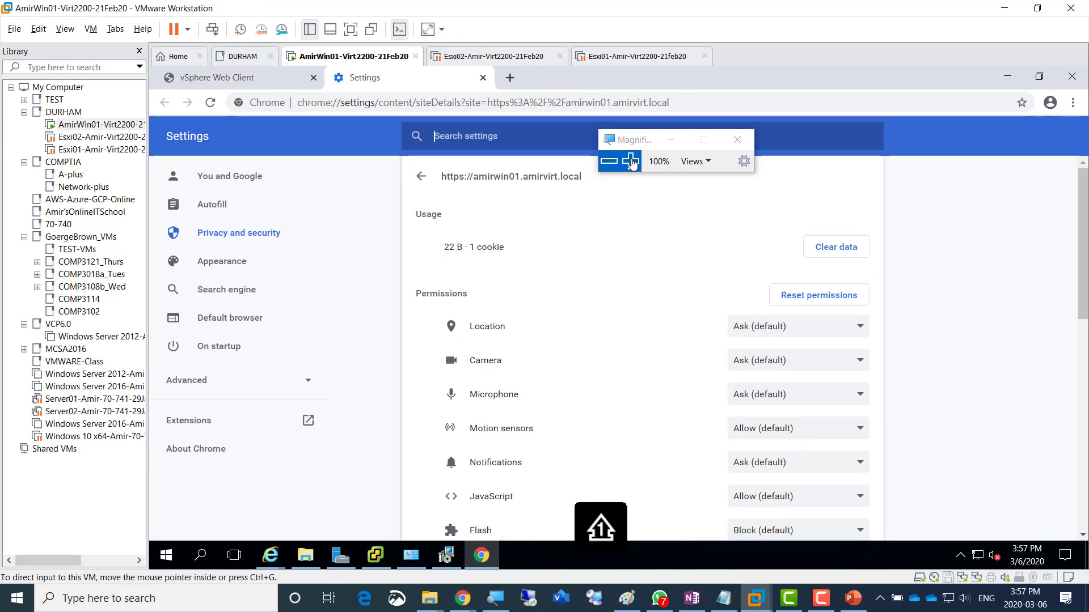
{"action": "left_click_drag", "start_coordinate": [635, 145], "coordinate": [868, 134]}
{"action": "left_click", "coordinate": [865, 150]}
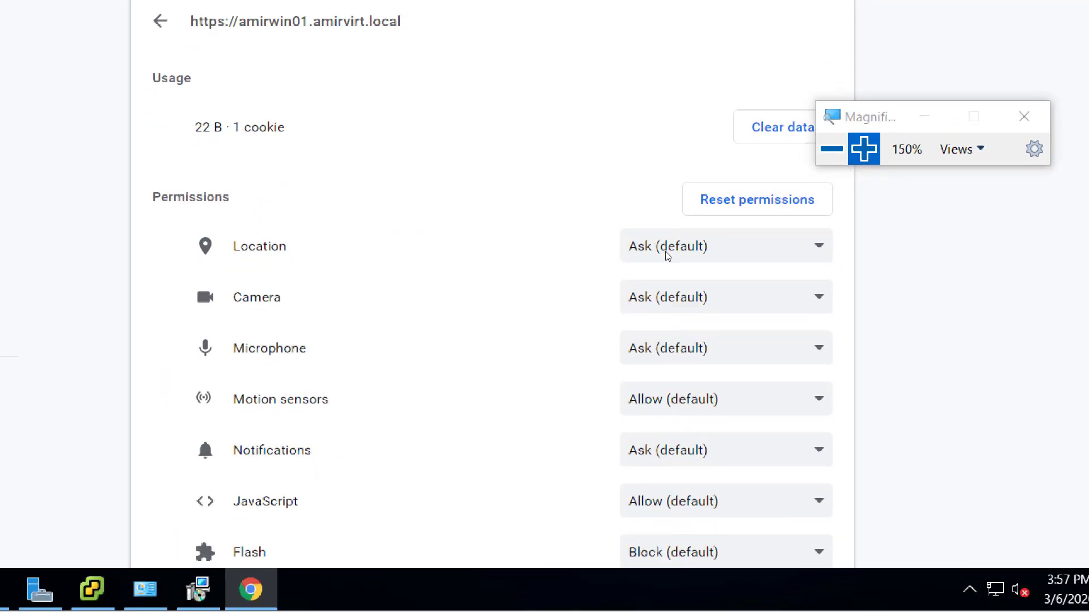
{"action": "scroll", "coordinate": [667, 256], "scroll_direction": "down", "scroll_amount": 2}
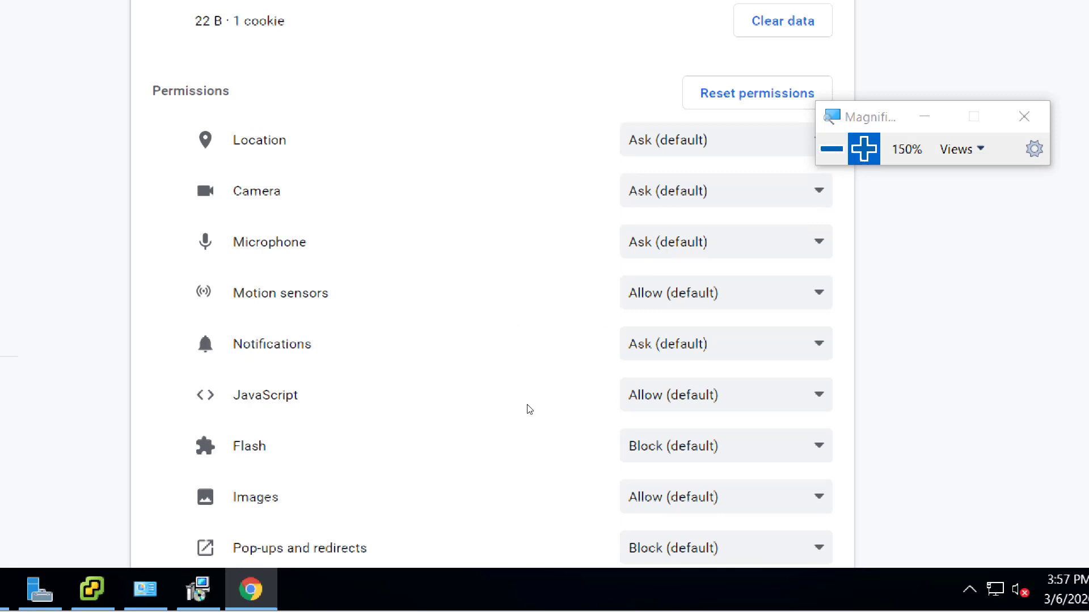
{"action": "scroll", "coordinate": [529, 409], "scroll_direction": "down", "scroll_amount": 2}
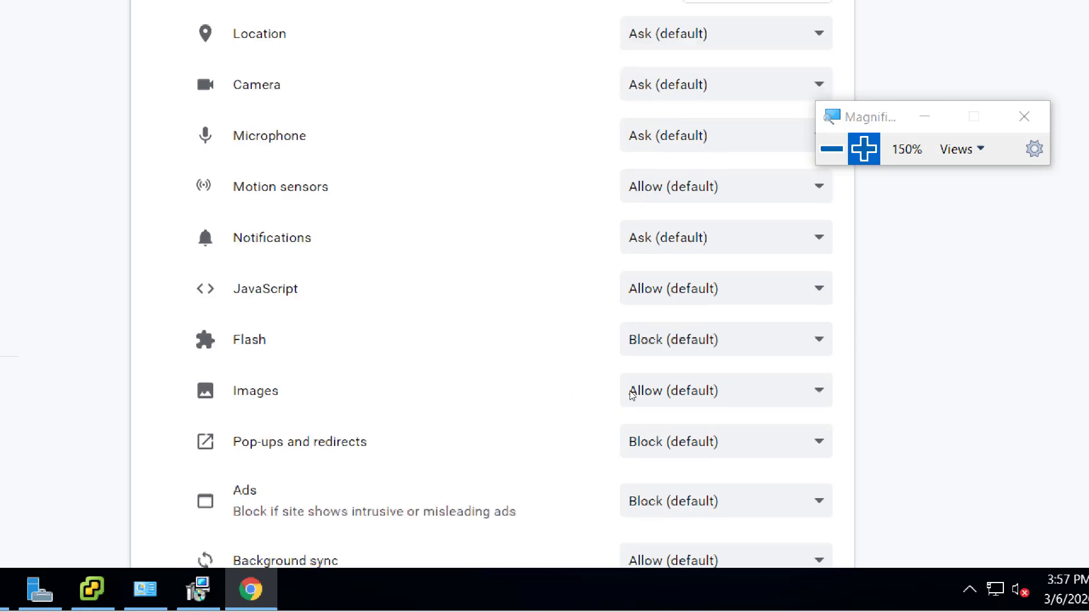
- Set Flash and Pop-ups and redirects to Allow for the site
{"action": "left_click", "coordinate": [762, 346]}
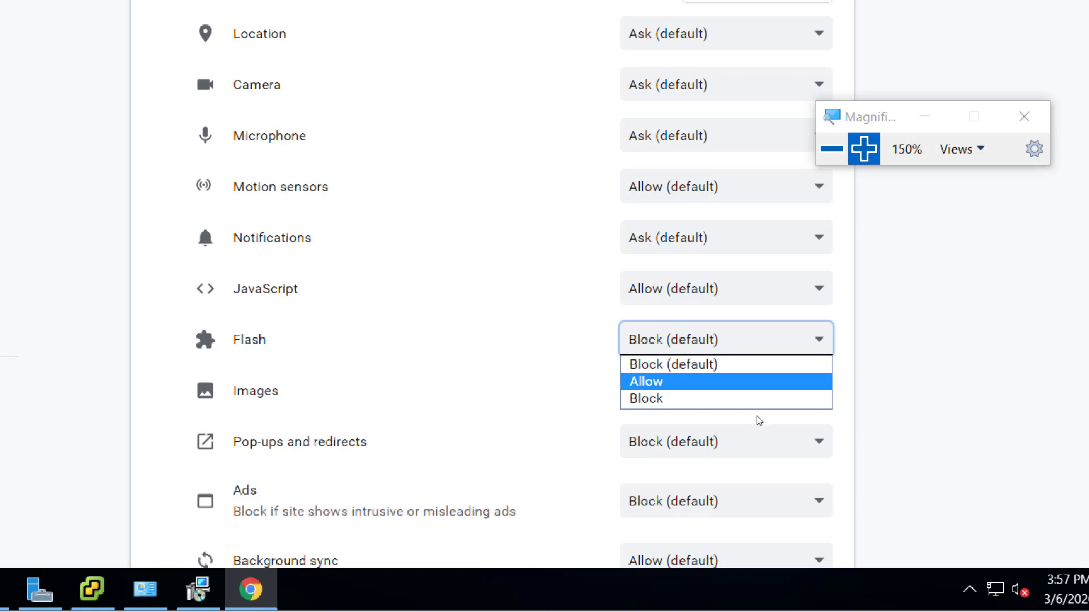
{"action": "key", "text": "Return"}
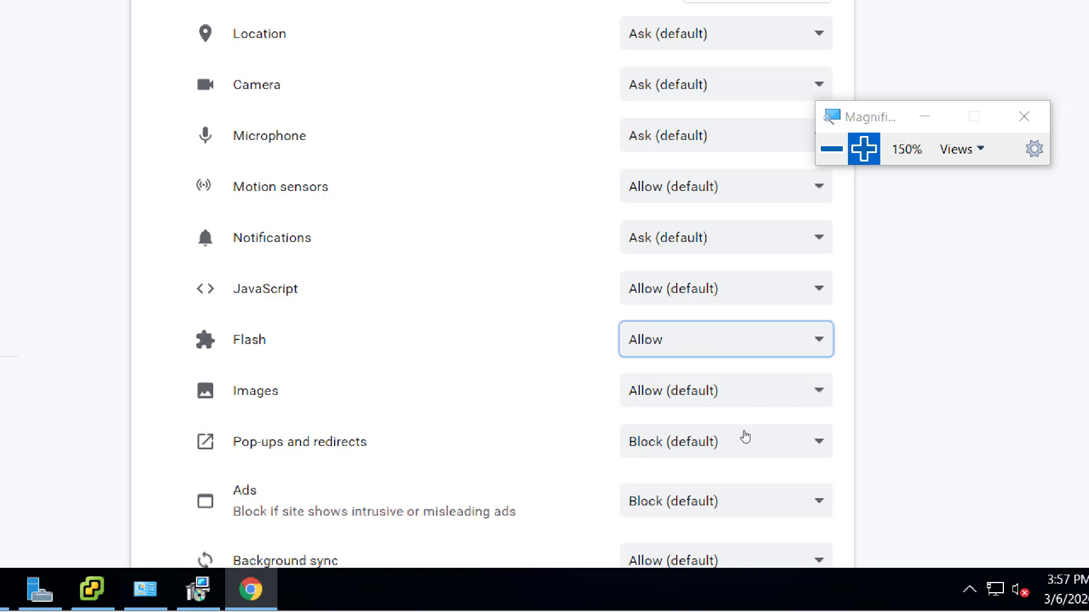
{"action": "scroll", "coordinate": [641, 426], "scroll_direction": "down", "scroll_amount": 2}
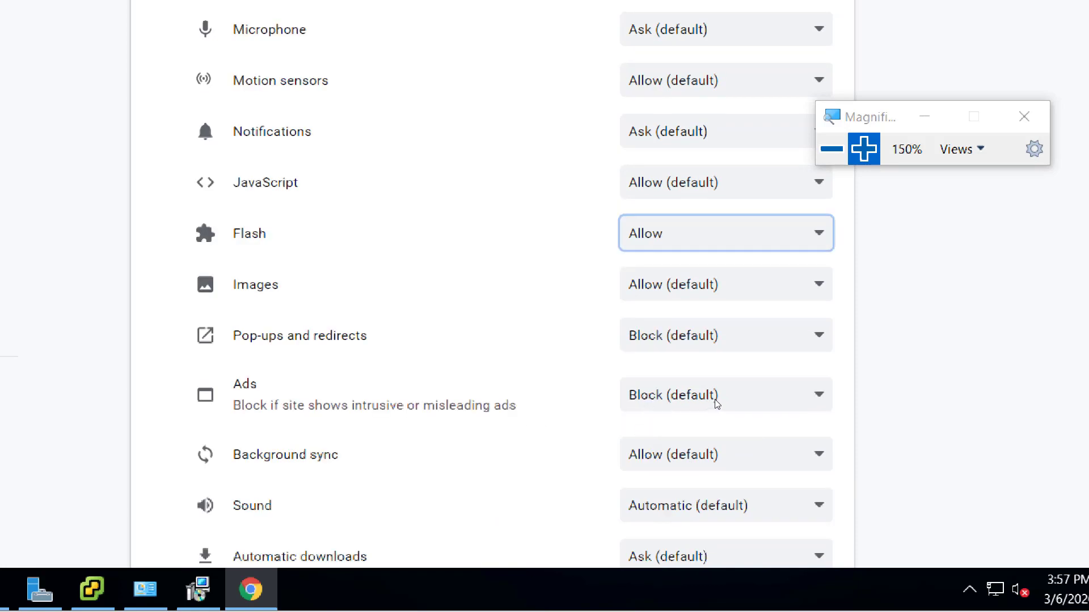
{"action": "left_click", "coordinate": [739, 345]}
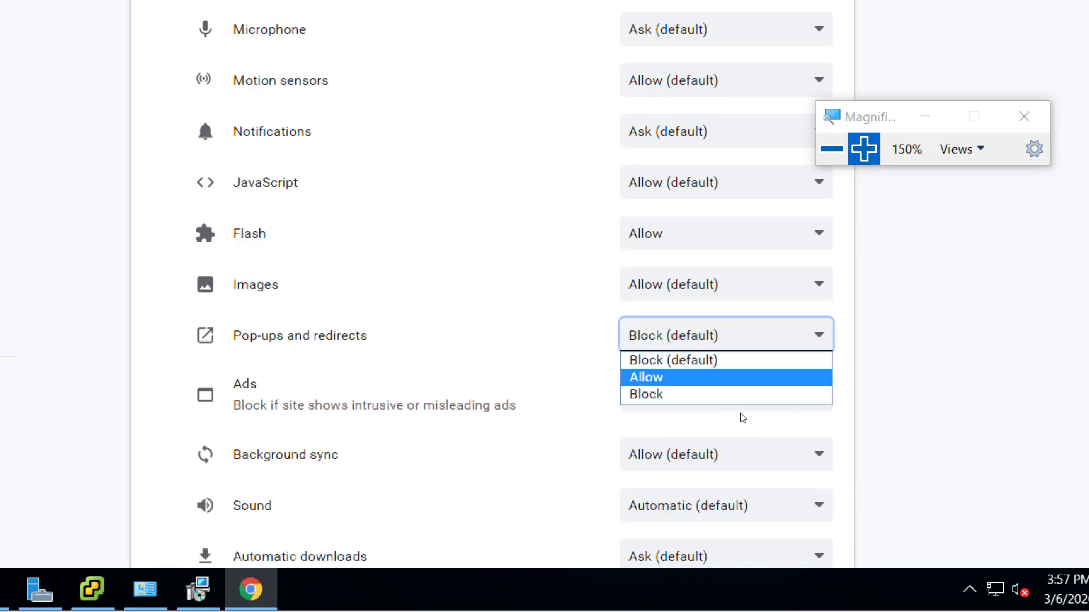
{"action": "key", "text": "Return"}
- Set Automatic downloads to Allow for the site
{"action": "scroll", "coordinate": [635, 397], "scroll_direction": "down", "scroll_amount": 2}
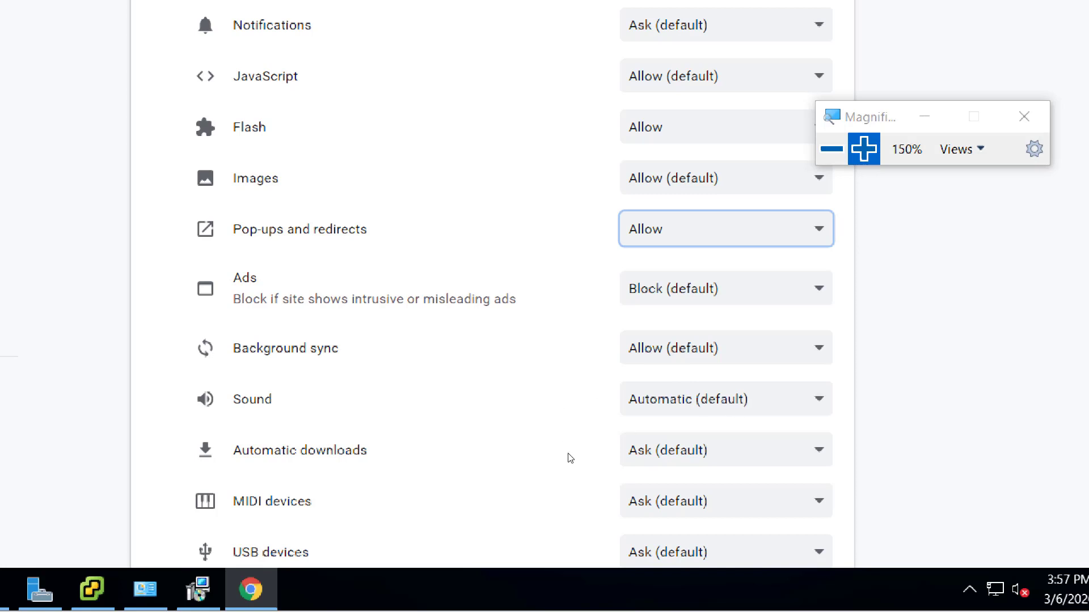
{"action": "scroll", "coordinate": [574, 457], "scroll_direction": "down", "scroll_amount": 2}
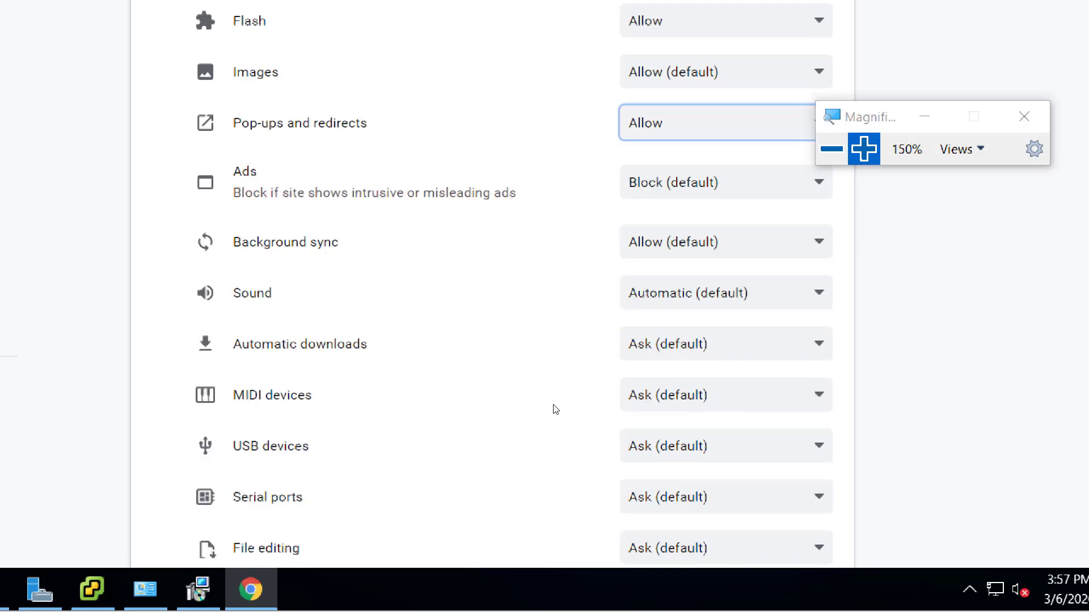
{"action": "left_click", "coordinate": [746, 401]}
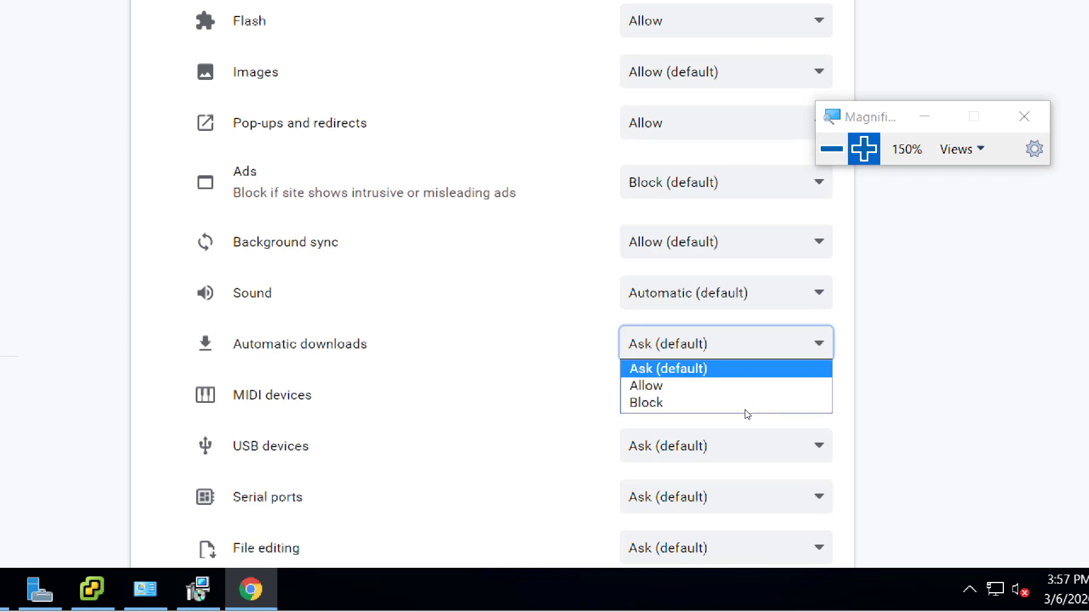
{"action": "left_click", "coordinate": [747, 422]}
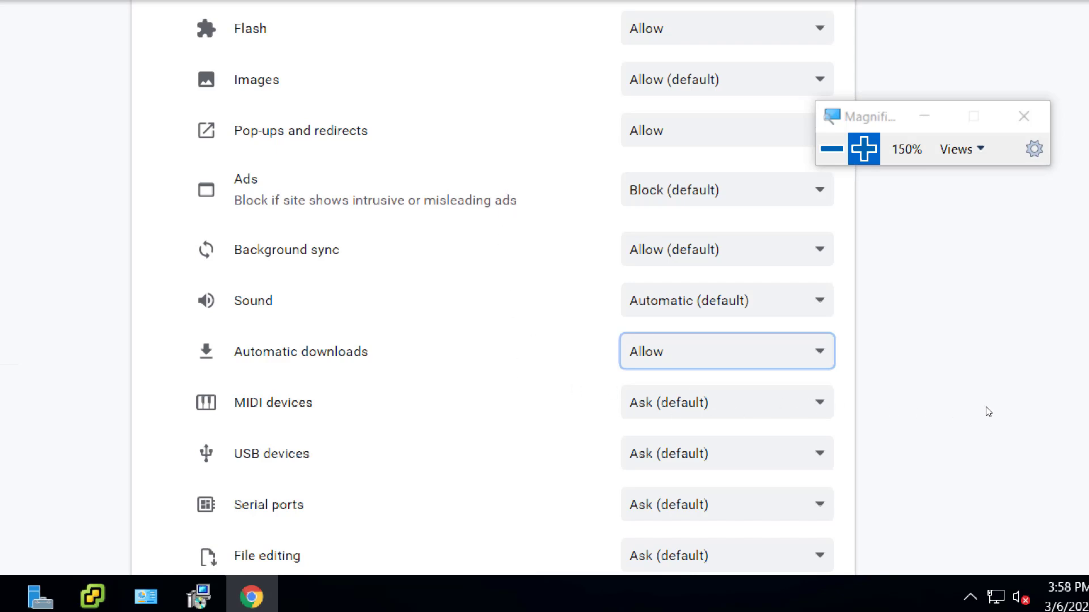
{"action": "key", "text": "super+minus"}
{"action": "key", "text": "super+minus"}
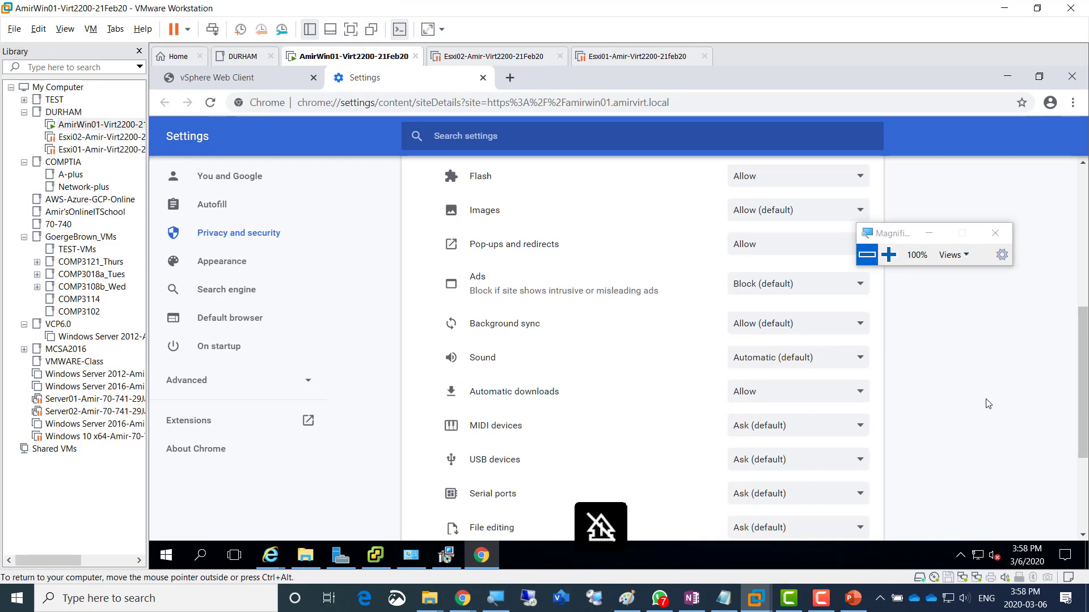
{"action": "scroll", "coordinate": [988, 404], "scroll_direction": "down", "scroll_amount": 3}
{"action": "scroll", "coordinate": [993, 412], "scroll_direction": "up", "scroll_amount": 9}
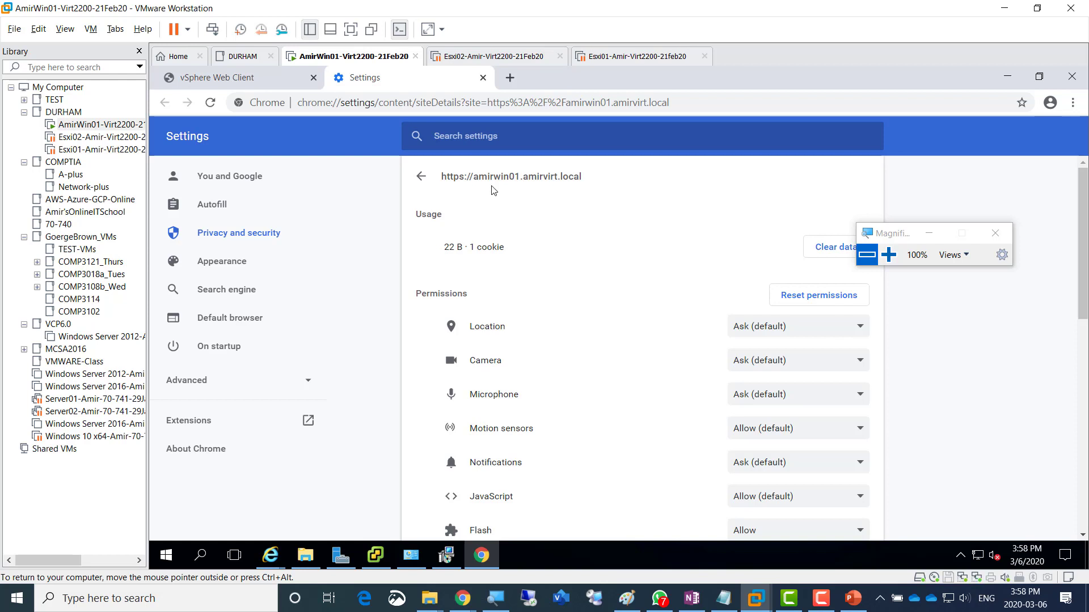
- Reload the vSphere Web Client page so the new Flash settings apply
{"action": "left_click", "coordinate": [217, 80]}
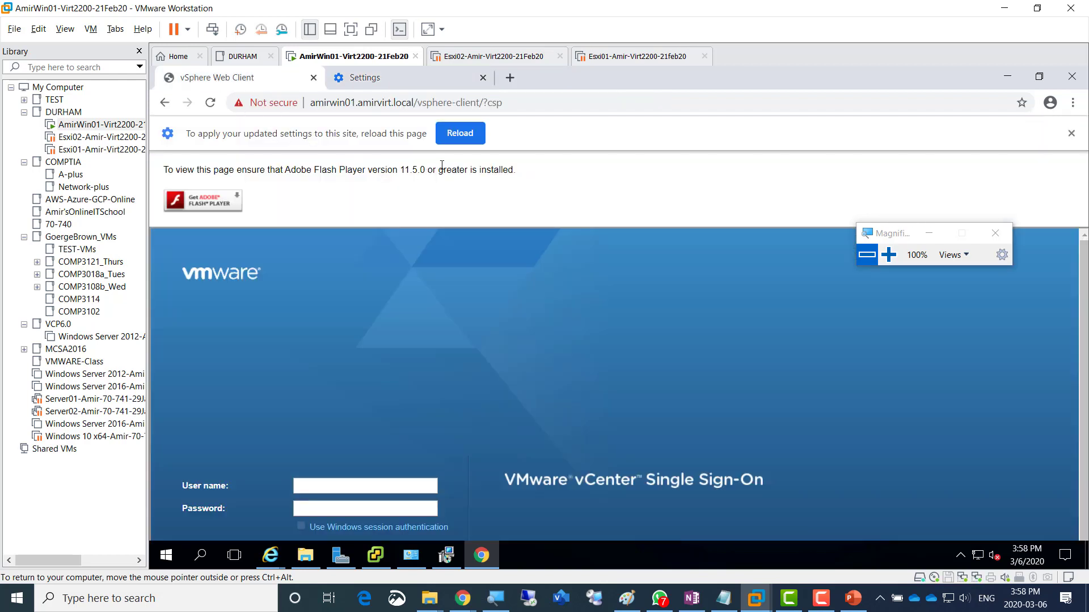
{"action": "left_click", "coordinate": [459, 134]}
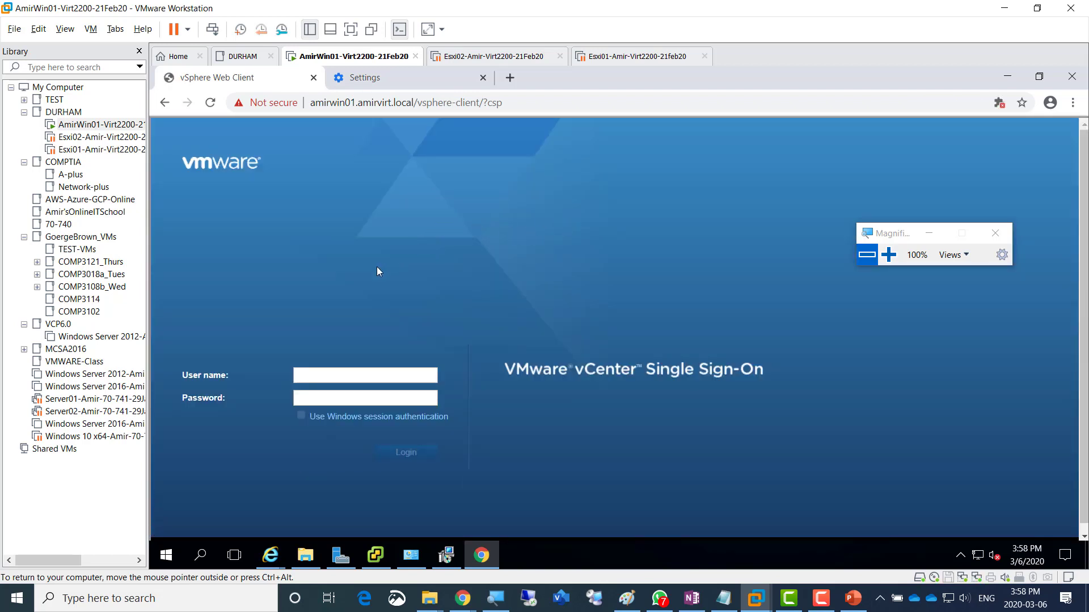
{"action": "left_click_drag", "start_coordinate": [888, 236], "coordinate": [574, 237]}
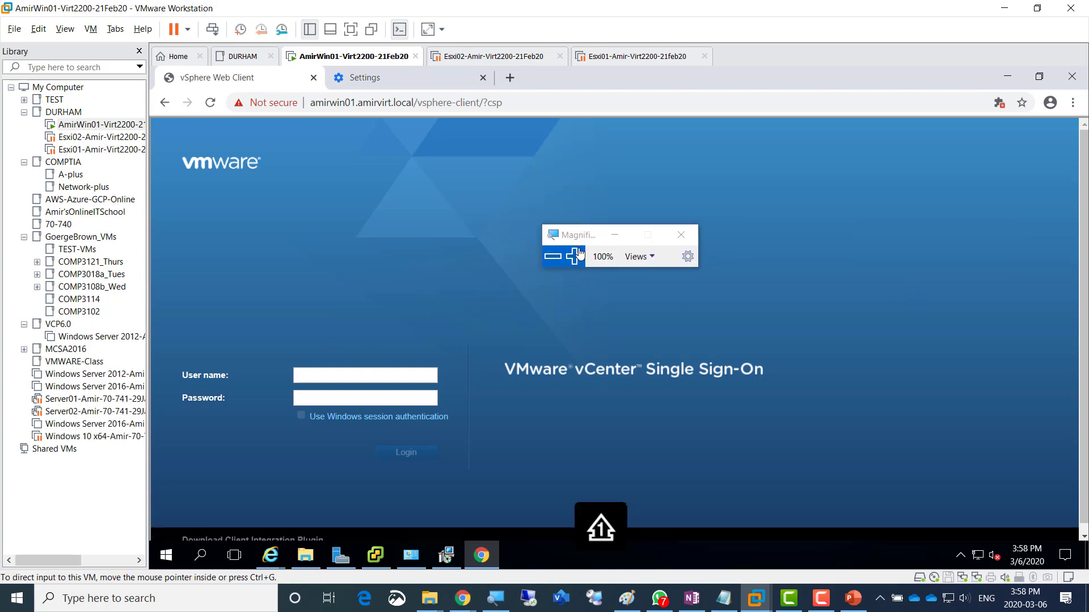
{"action": "left_click", "coordinate": [574, 256]}
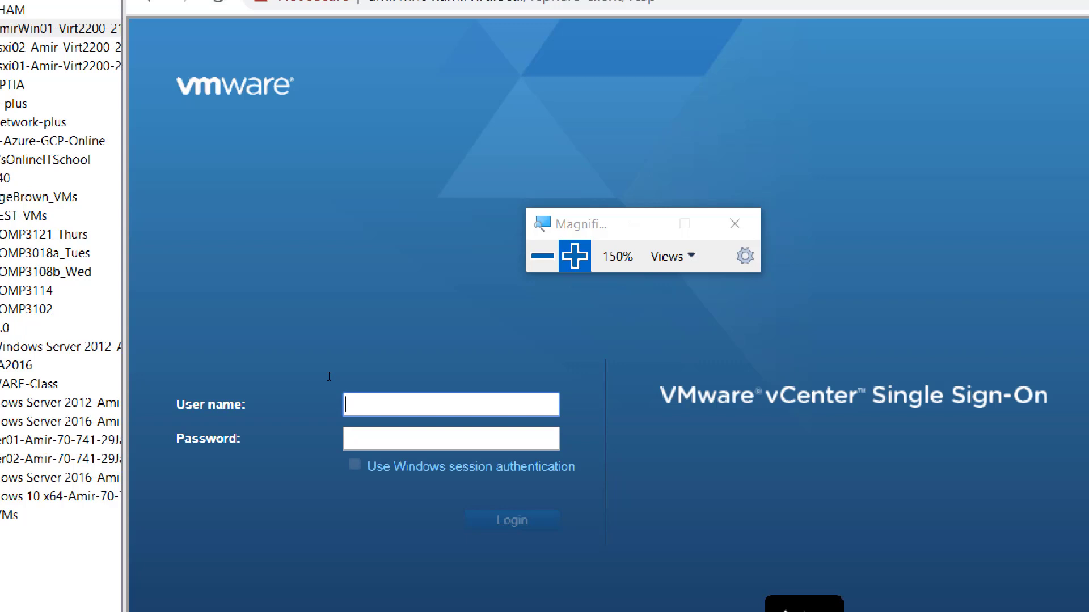
- Enter the vSphere administrator account credentials and submit the Single Sign-On login
{"action": "type", "text": "administrat"}
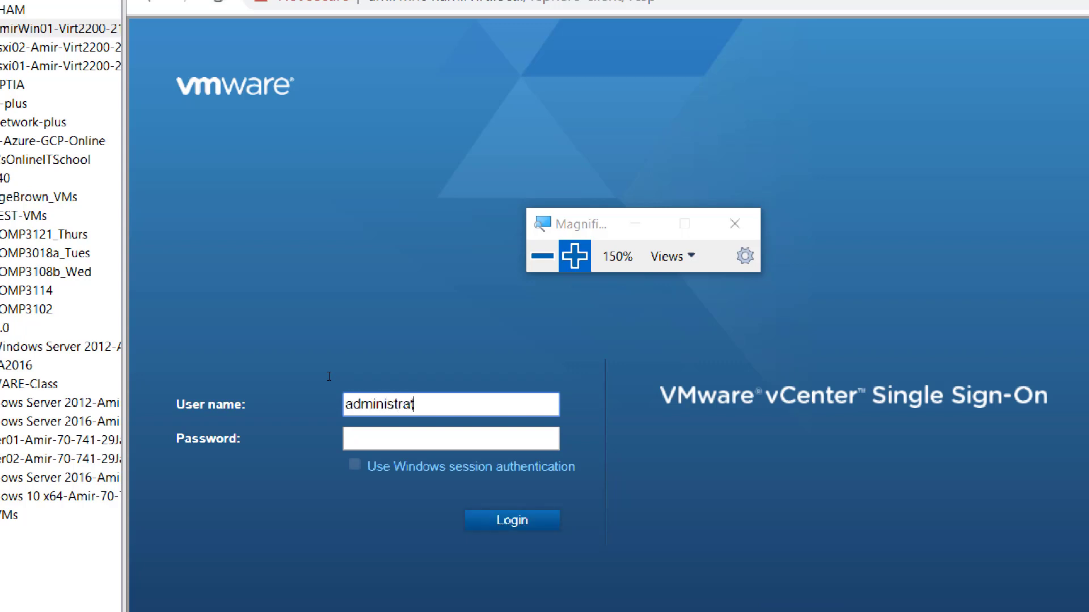
{"action": "type", "text": "or@vsphere"}
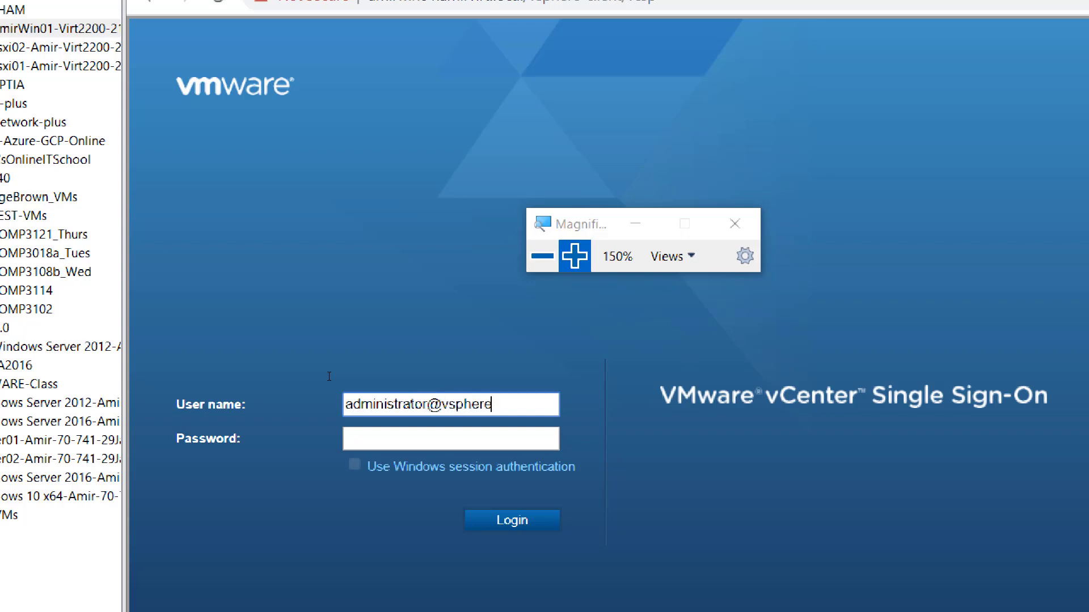
{"action": "type", "text": ".local"}
{"action": "key", "text": "Tab"}
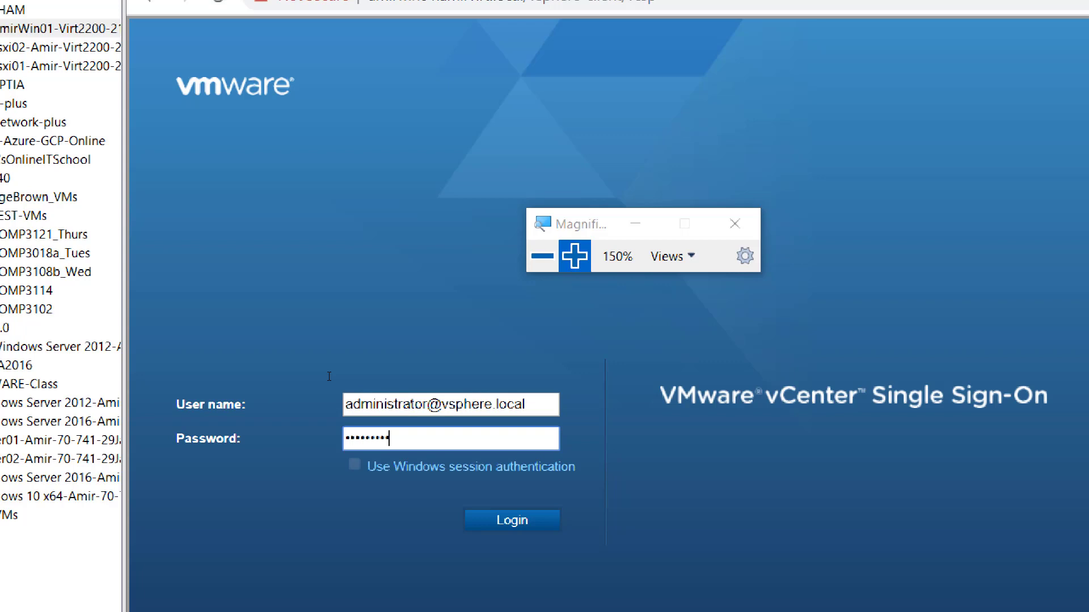
{"action": "key", "text": "Return"}
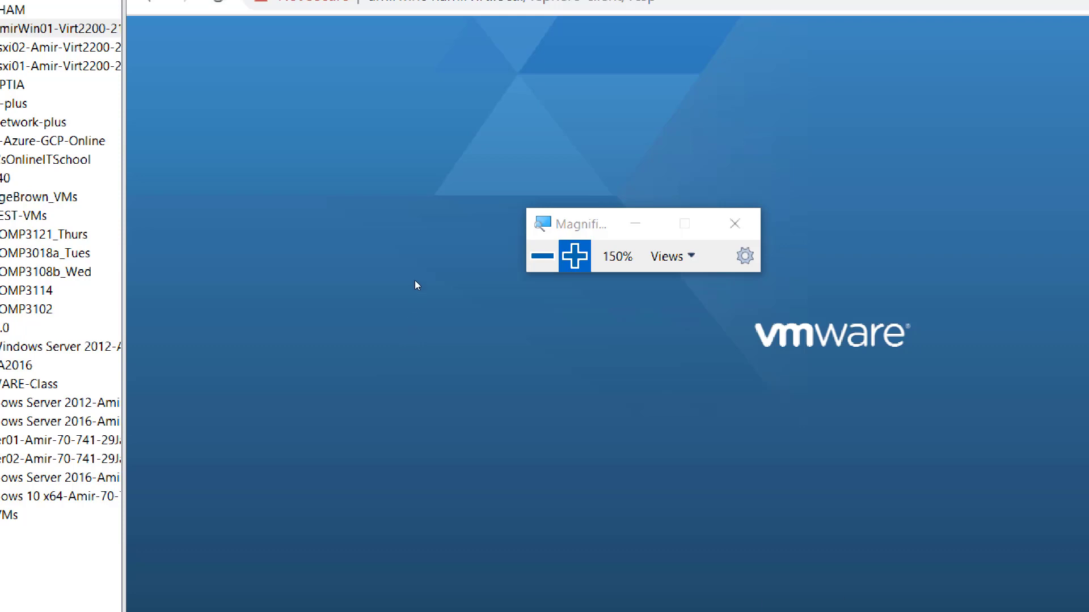
{"action": "key", "text": "super+minus"}
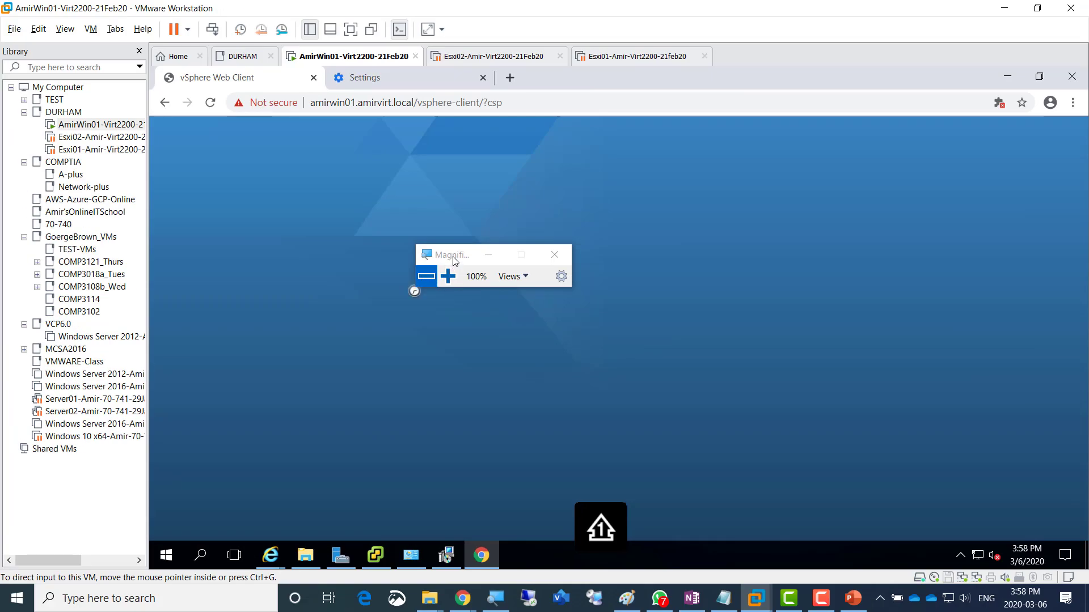
{"action": "left_click_drag", "start_coordinate": [453, 260], "coordinate": [704, 59]}
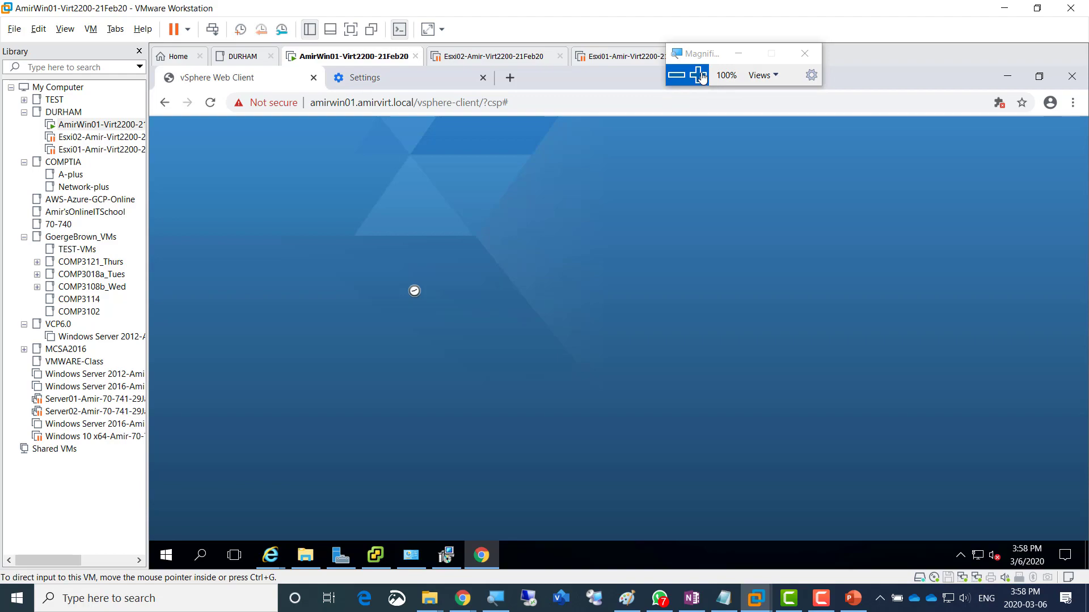
{"action": "left_click", "coordinate": [701, 75]}
{"action": "left_click", "coordinate": [680, 76]}
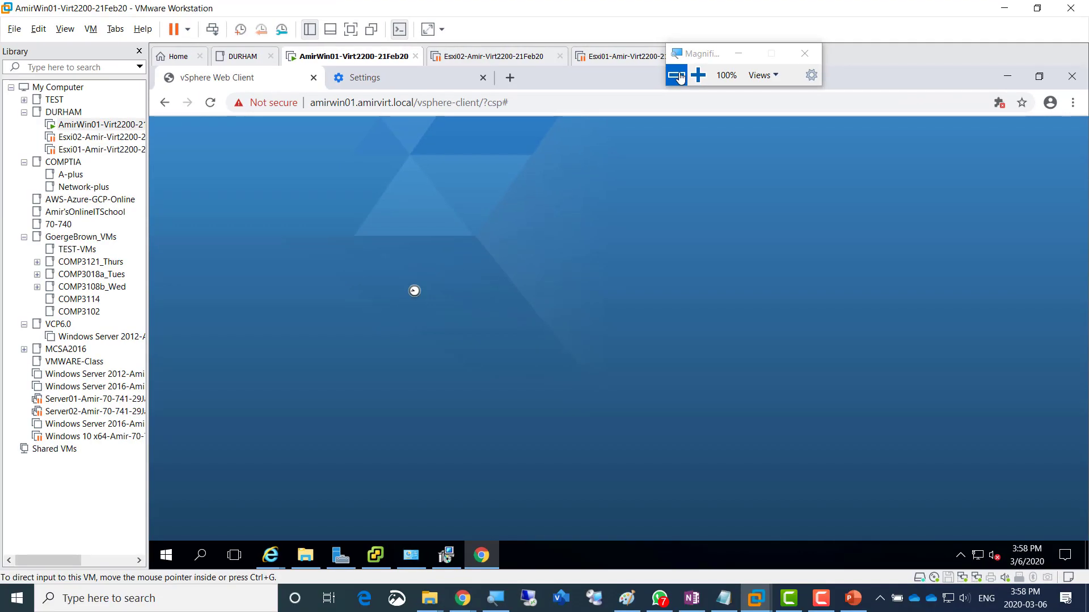
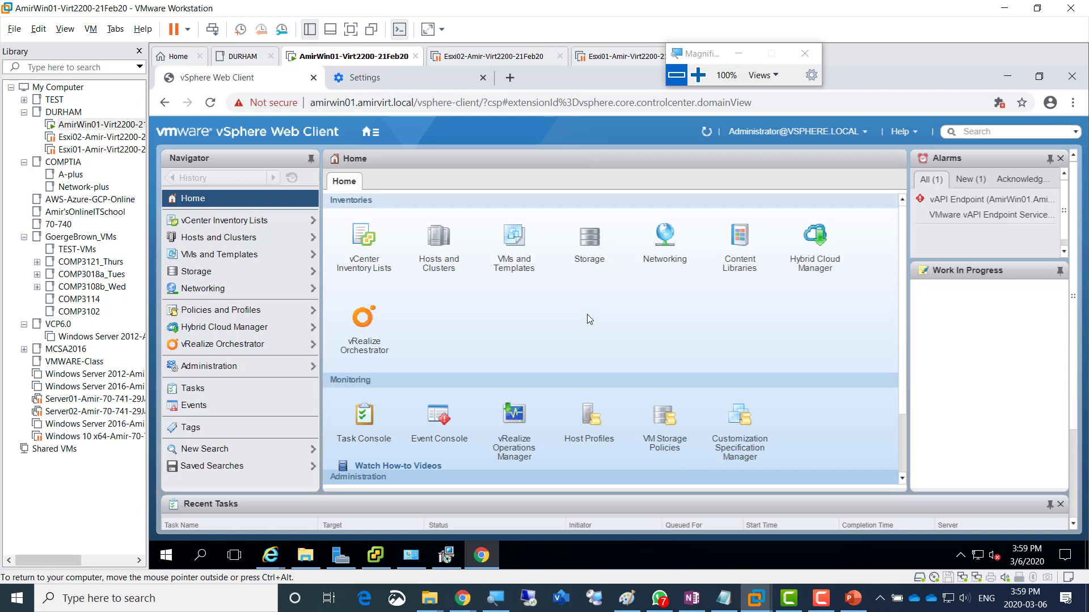
- Release the keyboard from the VM and bring the OneNote Week9 – Lab window forward
{"action": "key", "text": "ctrl+alt"}
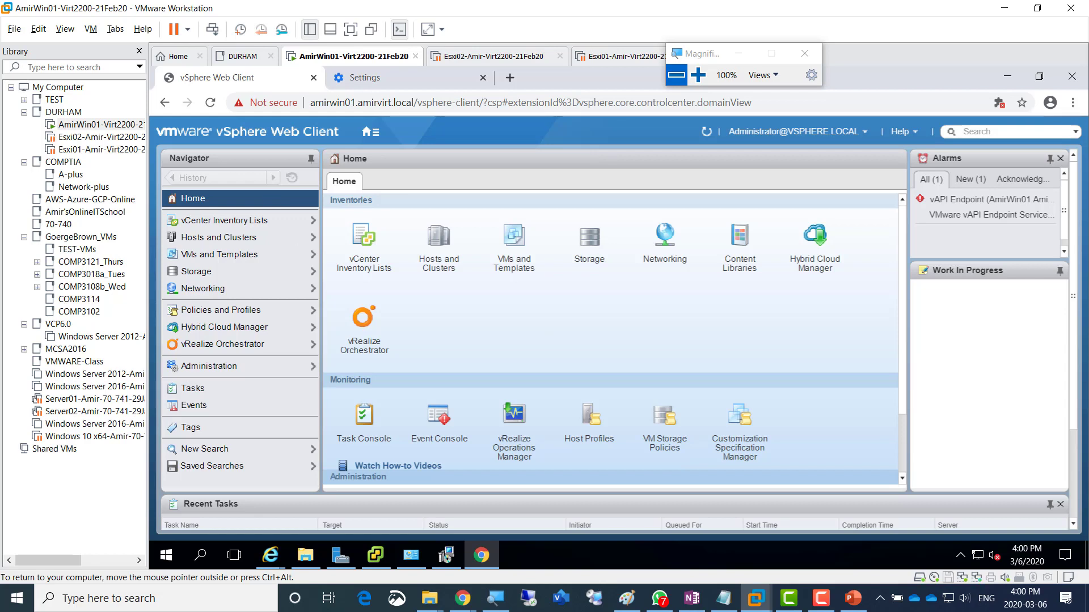
{"action": "key", "text": "alt+Tab"}
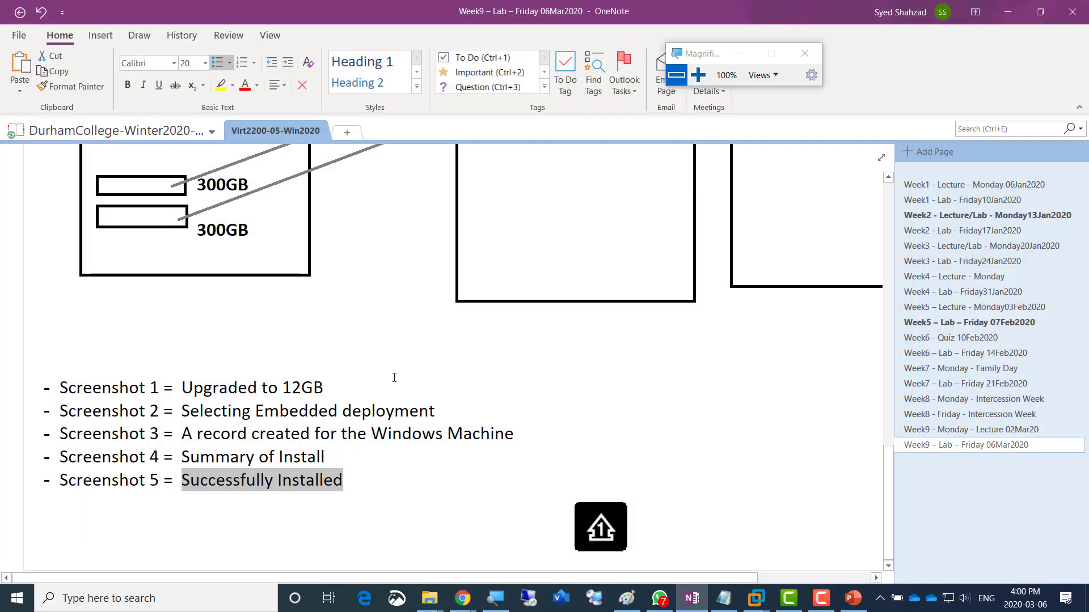
- Duplicate the Screenshot 5 line as a new bullet directly below it
{"action": "left_click", "coordinate": [358, 470]}
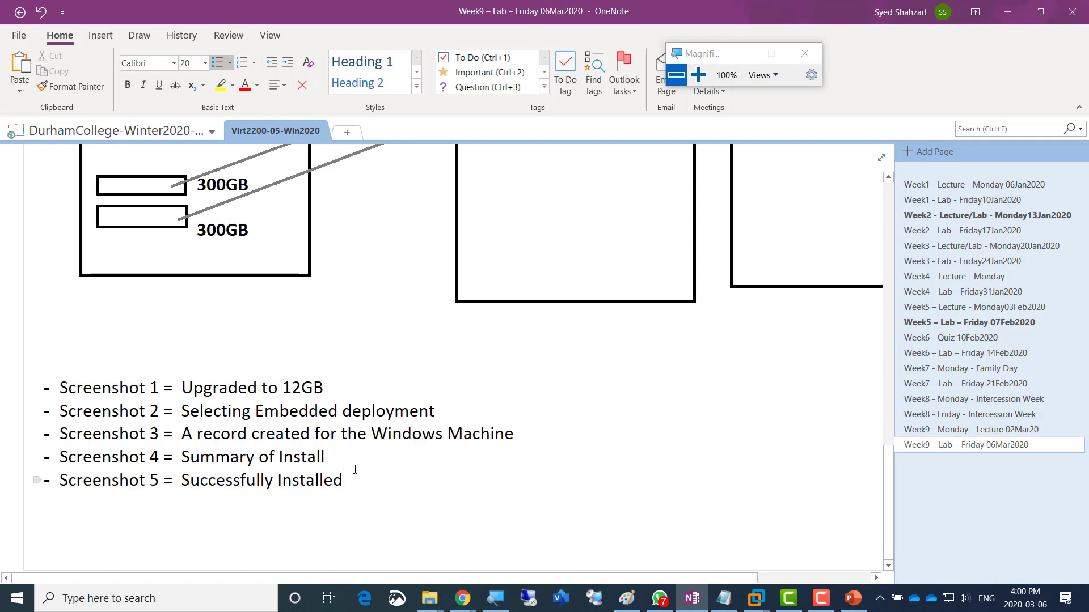
{"action": "triple_click", "coordinate": [355, 470]}
{"action": "key", "text": "ctrl+c"}
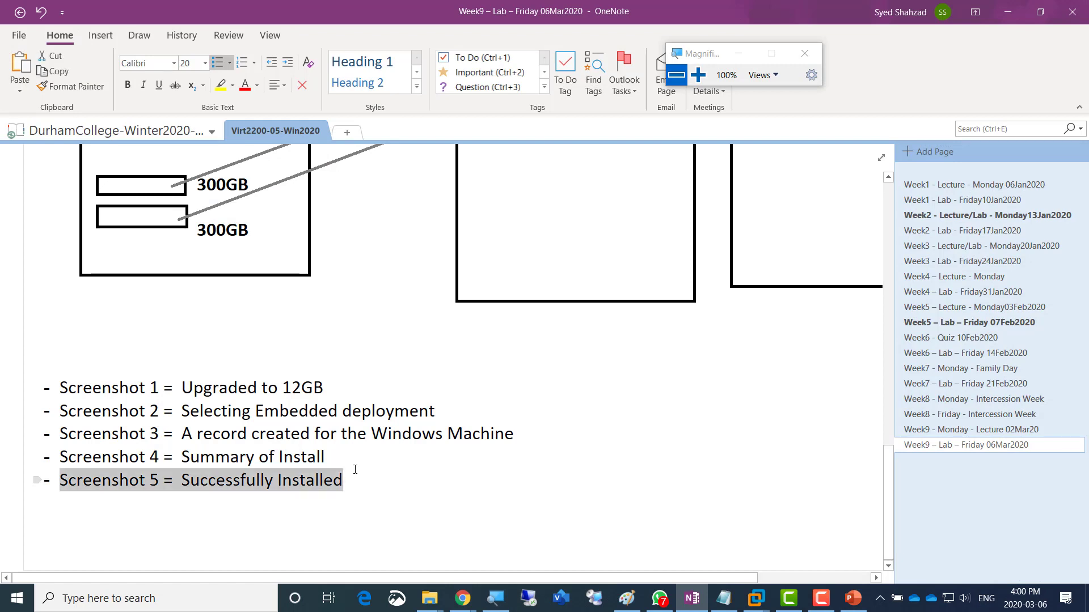
{"action": "left_click", "coordinate": [355, 470]}
{"action": "key", "text": "Return"}
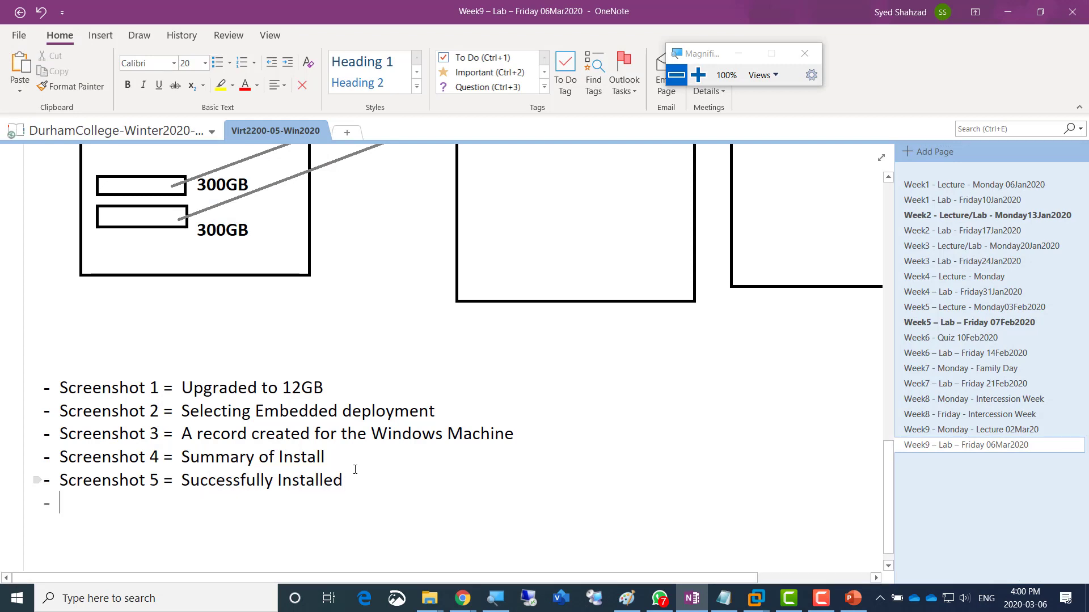
{"action": "key", "text": "ctrl+v"}
{"action": "left_click", "coordinate": [355, 469]}
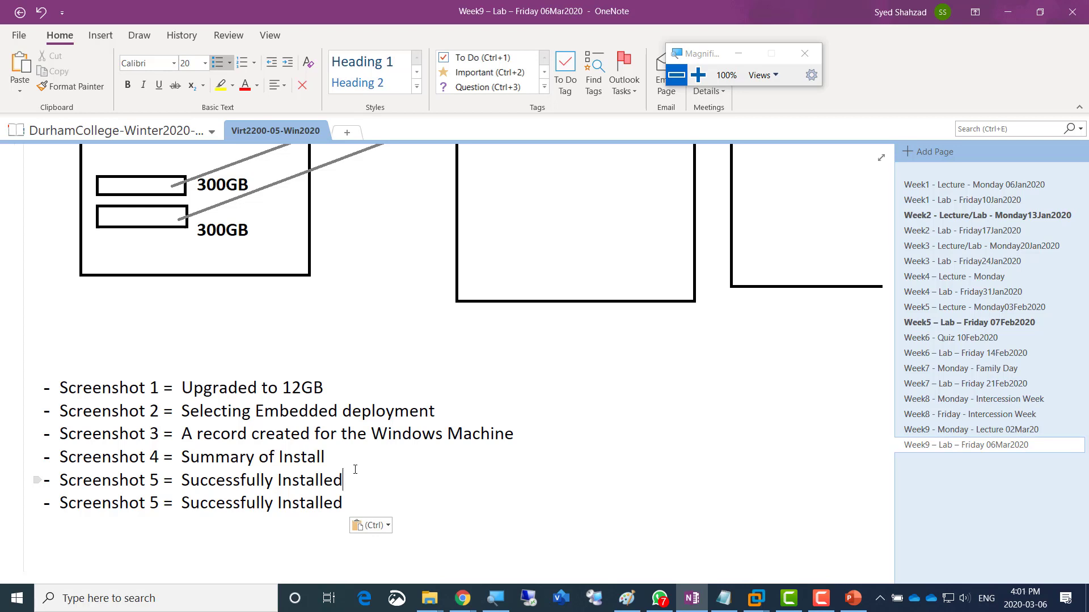
- Edit the copied bullet to read 'Screenshot 6 = Logged into vCenter'
{"action": "key", "text": "Right"}
{"action": "key", "text": "Right"}
{"action": "key", "text": "Right"}
{"action": "key", "text": "Right"}
{"action": "key", "text": "Right"}
{"action": "key", "text": "Right"}
{"action": "key", "text": "Right"}
{"action": "key", "text": "Right"}
{"action": "key", "text": "Right"}
{"action": "key", "text": "Right"}
{"action": "key", "text": "Right"}
{"action": "key", "text": "Right"}
{"action": "key", "text": "shift+Right"}
{"action": "type", "text": "6"}
{"action": "key", "text": "Right"}
{"action": "key", "text": "Right"}
{"action": "key", "text": "Right"}
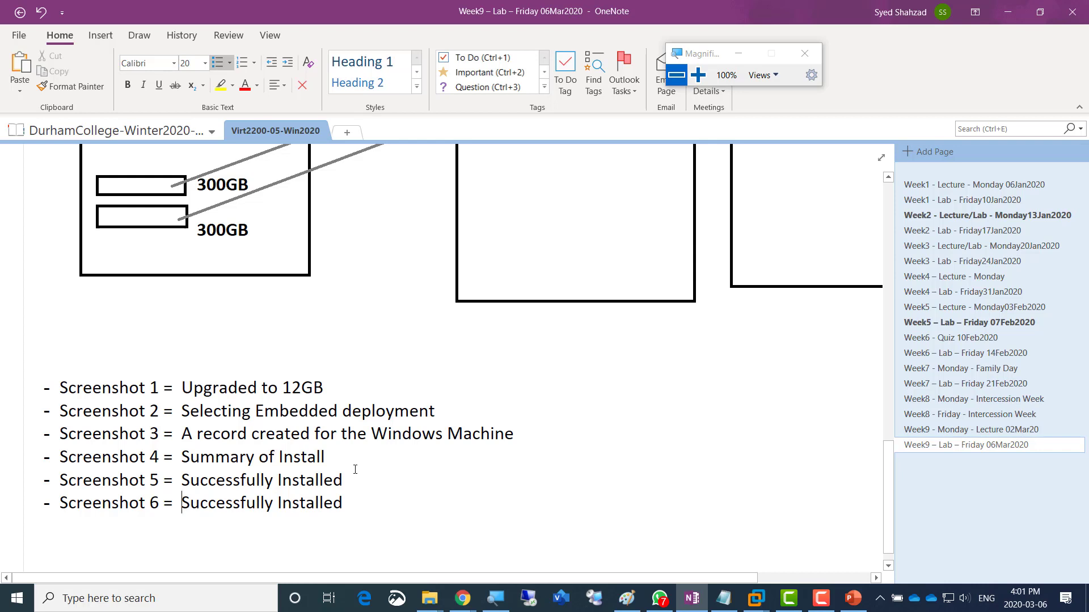
{"action": "key", "text": "ctrl+shift+Right"}
{"action": "key", "text": "ctrl+shift+Right"}
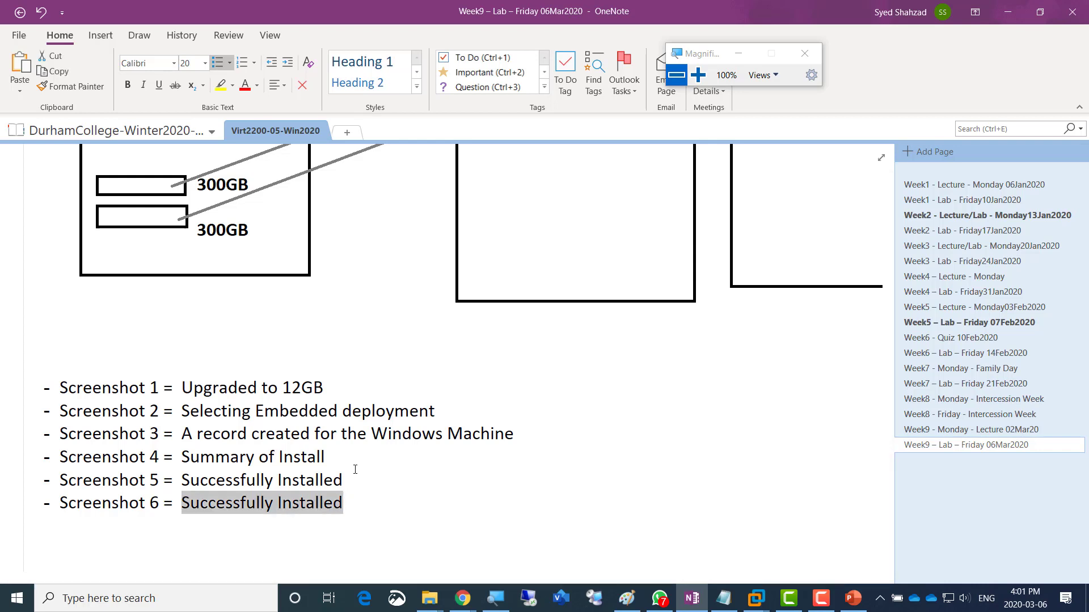
{"action": "type", "text": "Logged i"}
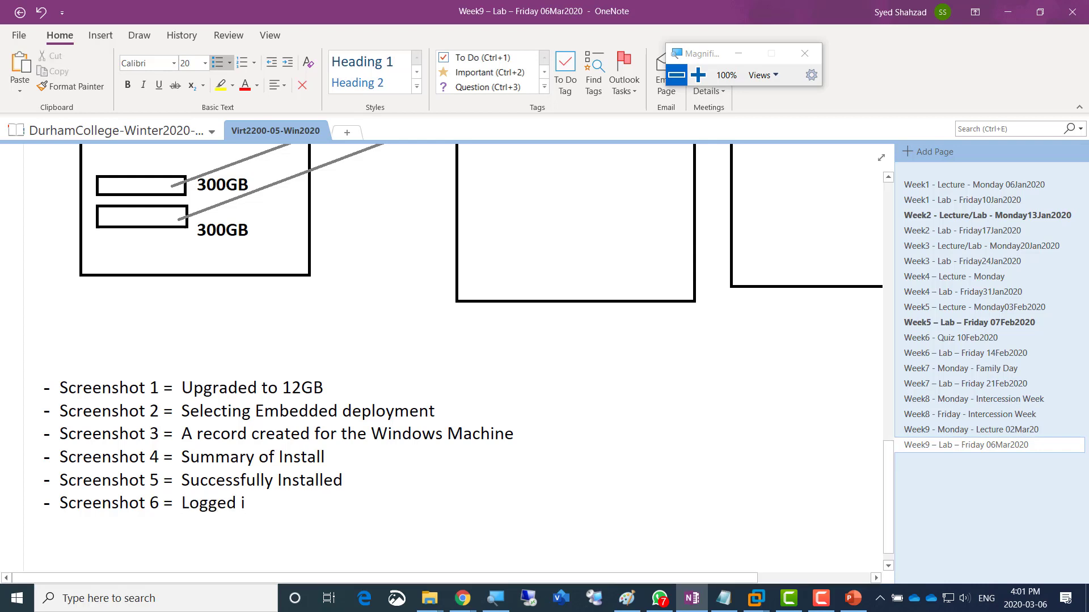
{"action": "type", "text": "nto vCenter"}
- Add a bullet reading '----Please upload your screenhots doc on 05 page and not on 07 page'
{"action": "key", "text": "Return"}
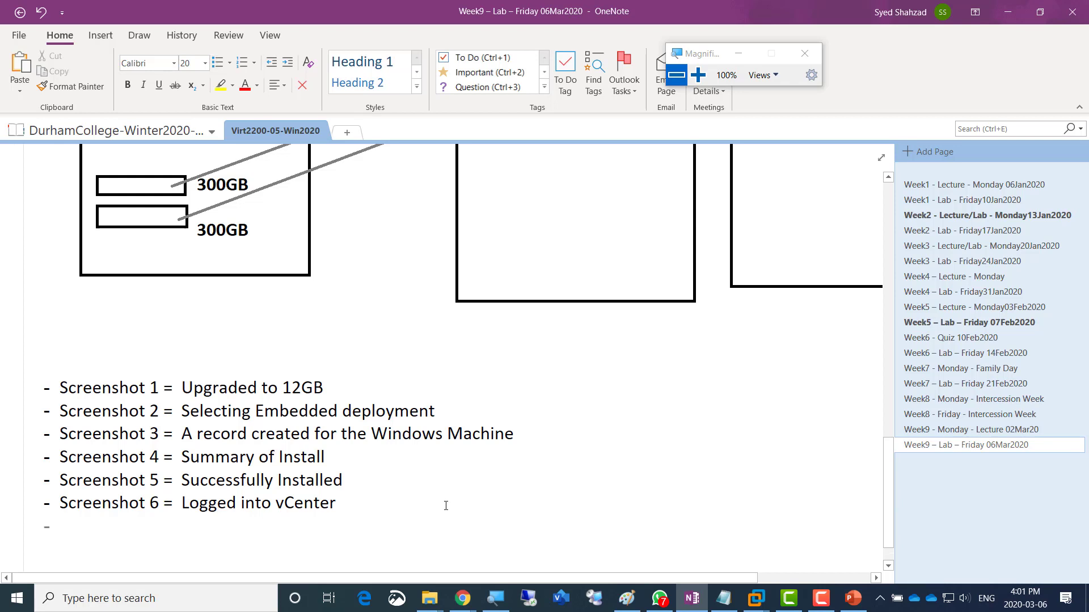
{"action": "type", "text": "----Please"}
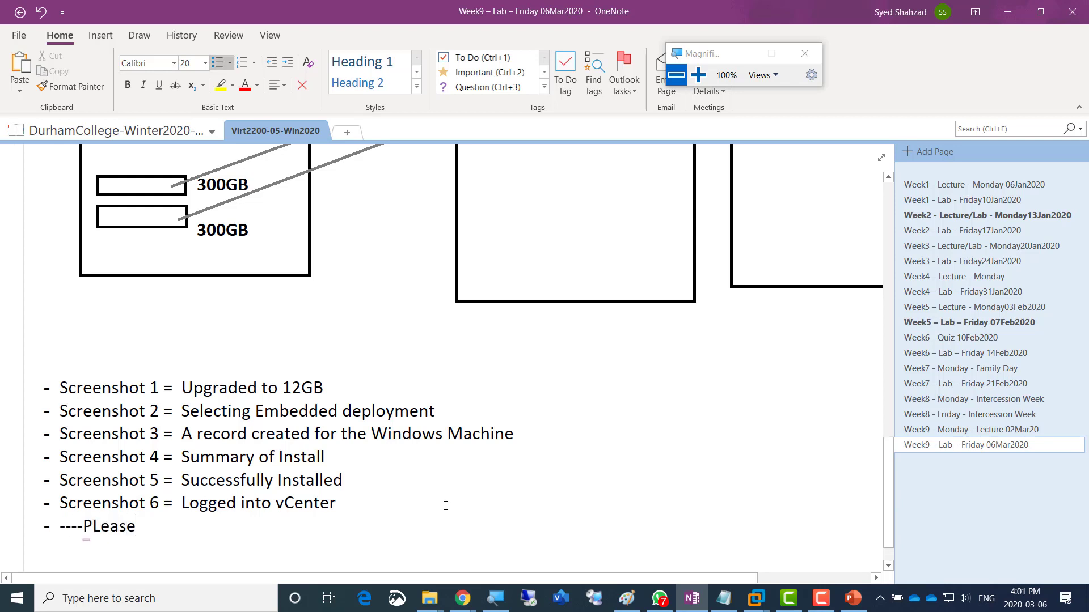
{"action": "type", "text": " uploa"}
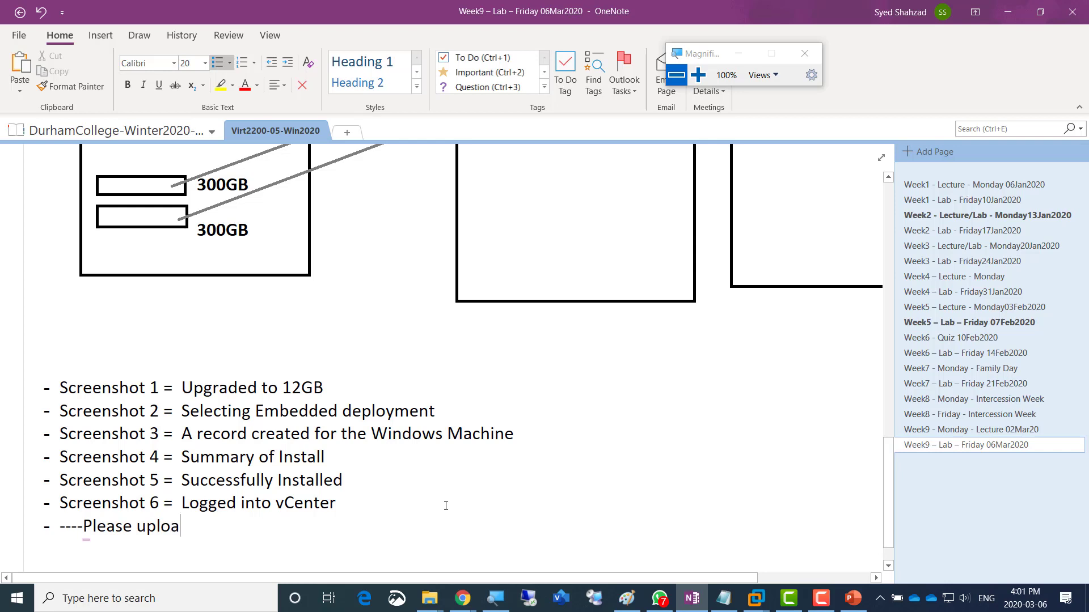
{"action": "type", "text": "d your screenh"}
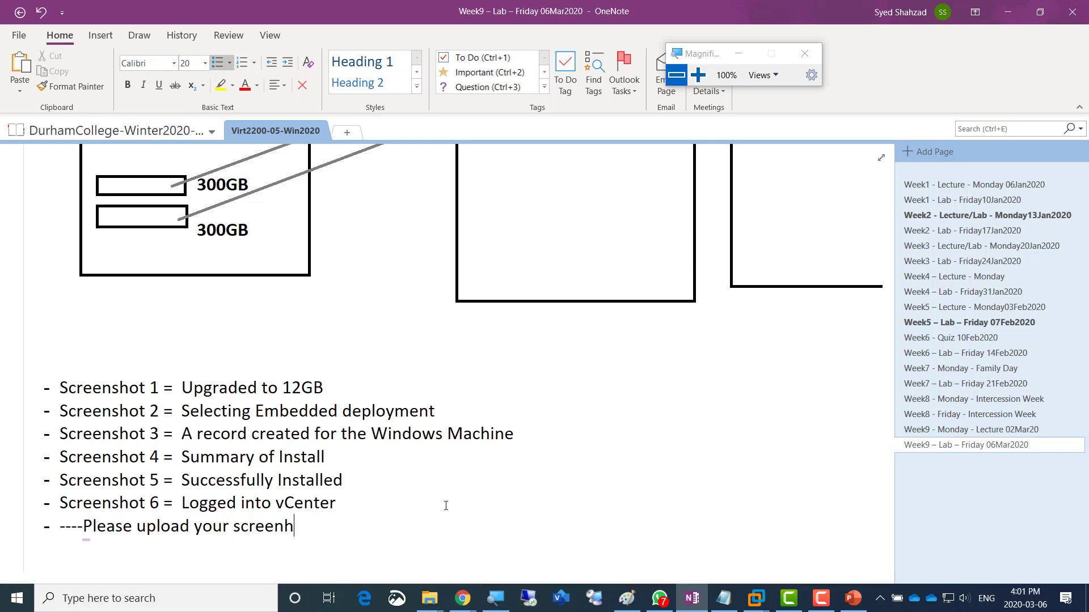
{"action": "type", "text": "ots doc o"}
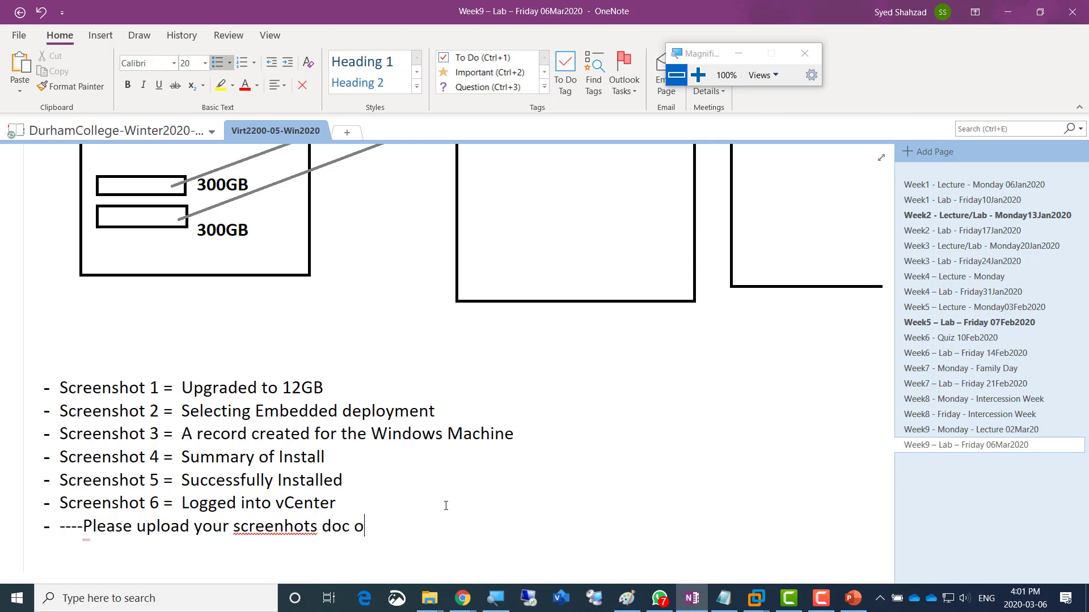
{"action": "type", "text": "n 05 page and not on "}
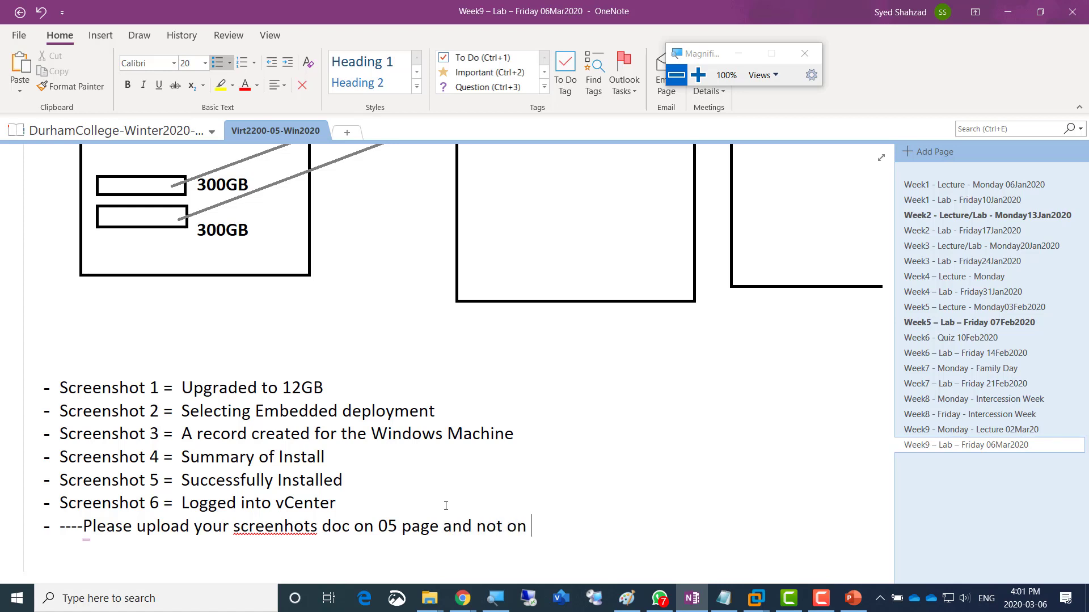
{"action": "type", "text": "07 page"}
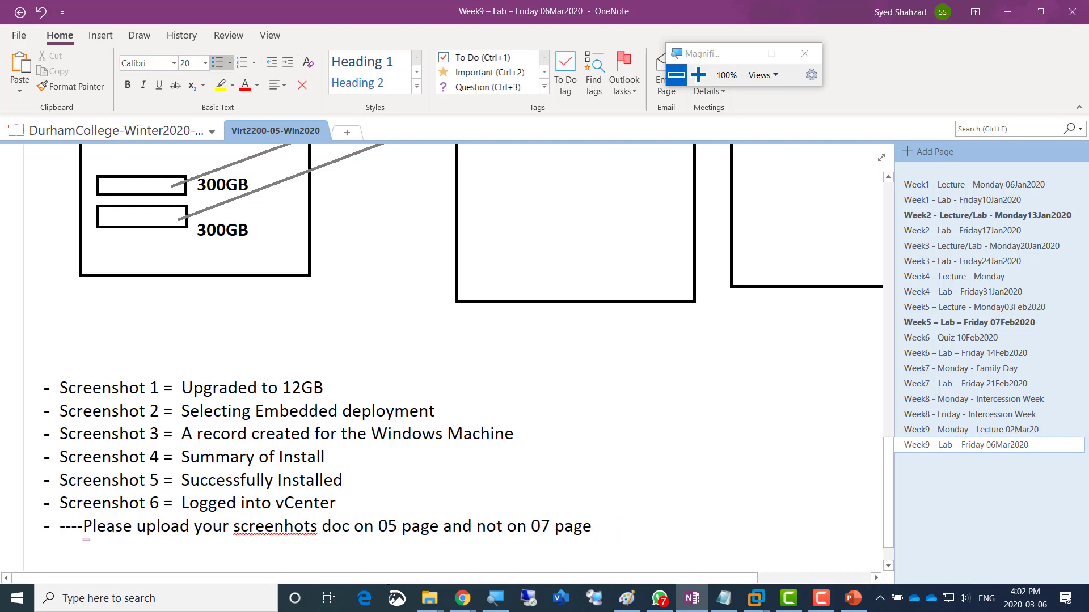
{"action": "left_click", "coordinate": [821, 599]}
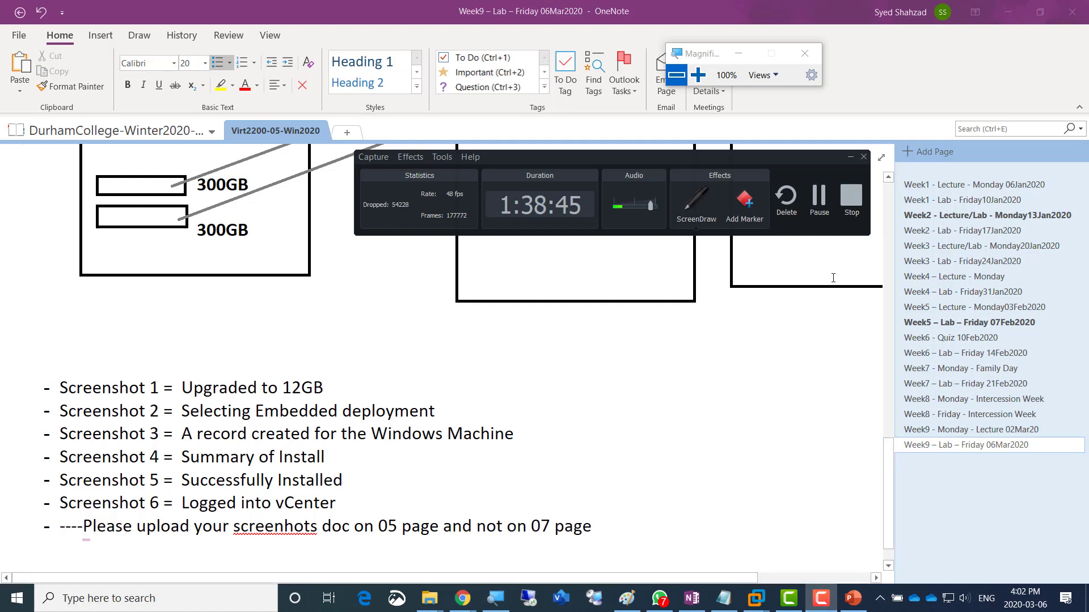